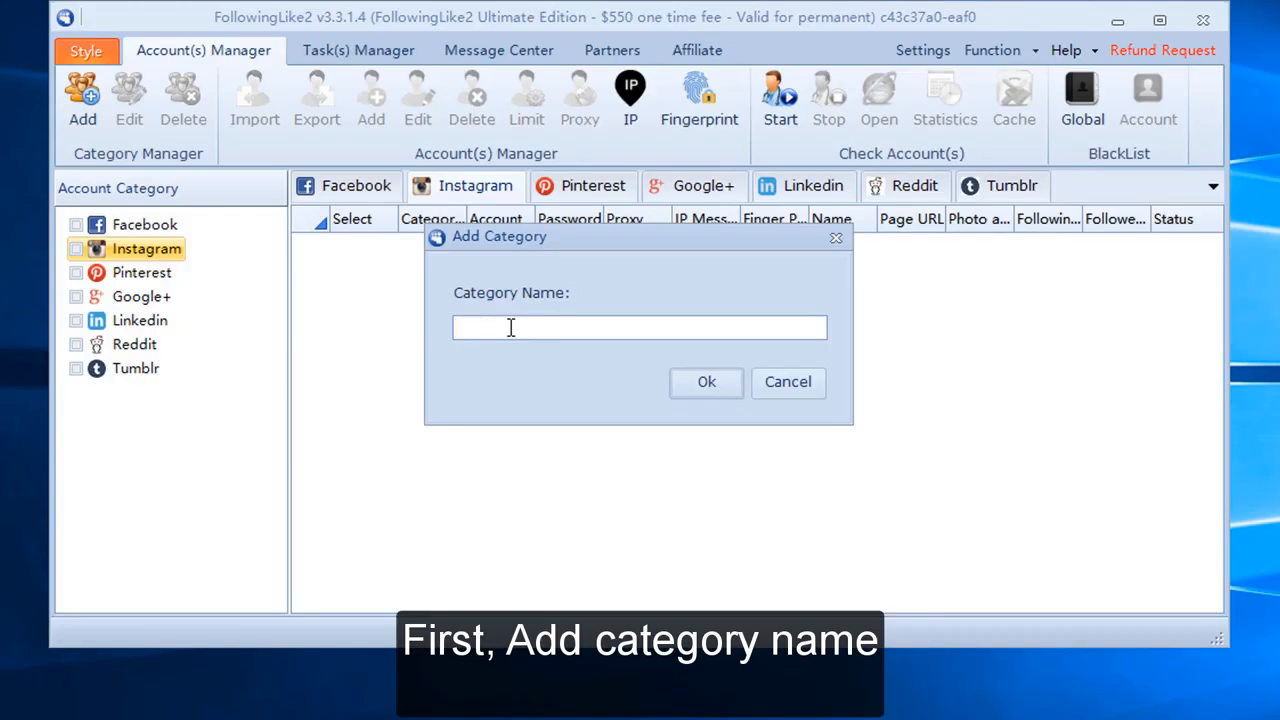
Step: Confirm the new 'account' category under Instagram, select it, and cancel a rename without changes
click(700, 390)
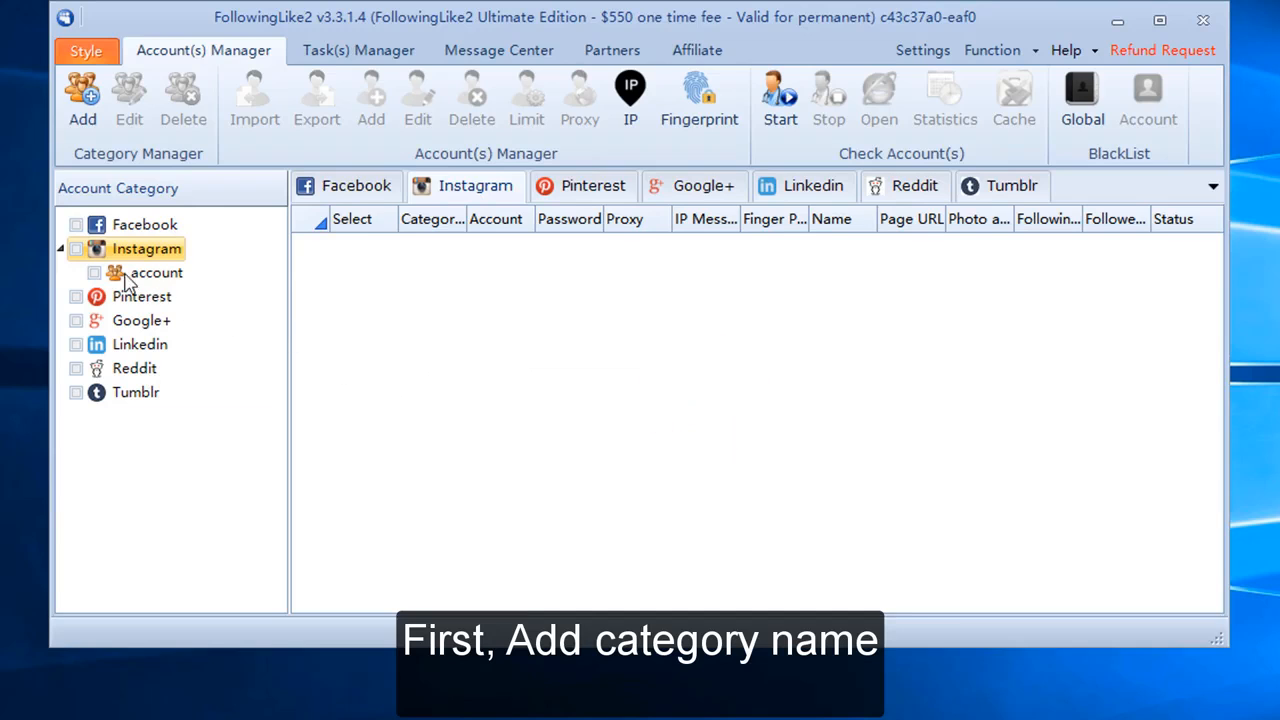
click(127, 276)
click(129, 100)
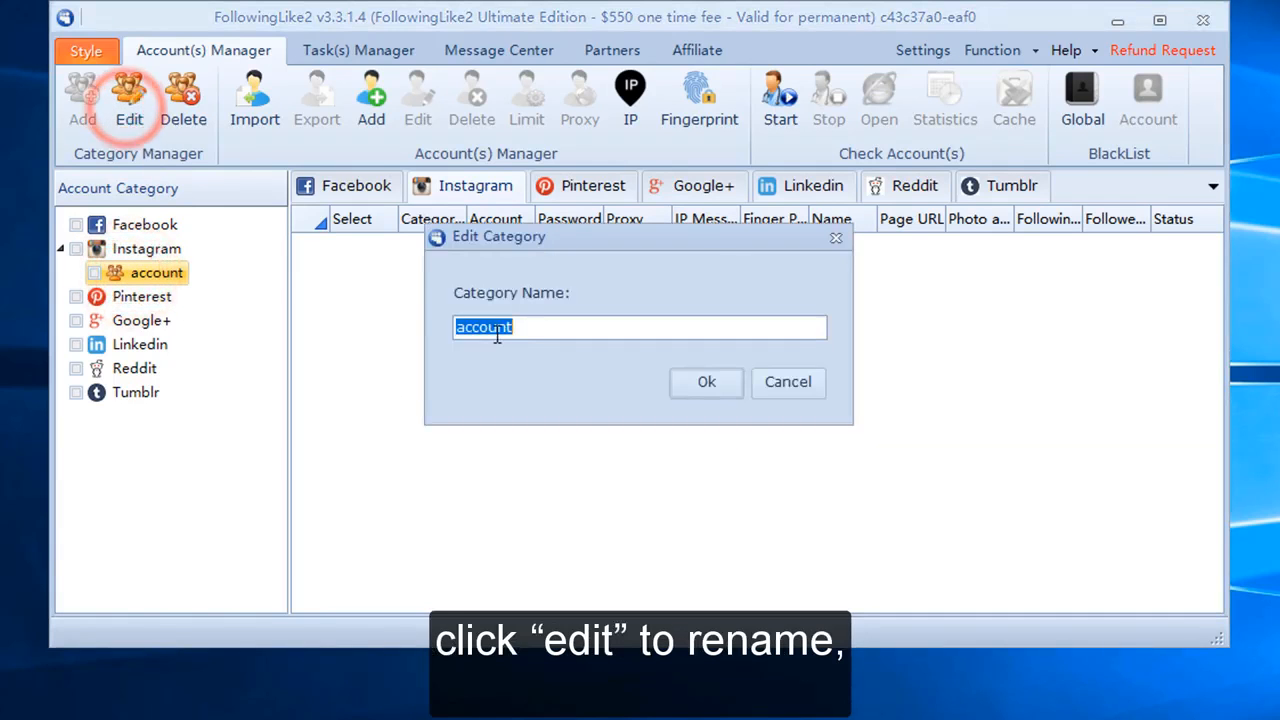
click(534, 327)
click(768, 378)
Step: Decline deleting the 'account' category and cancel a manual Instagram account entry unsaved
click(183, 100)
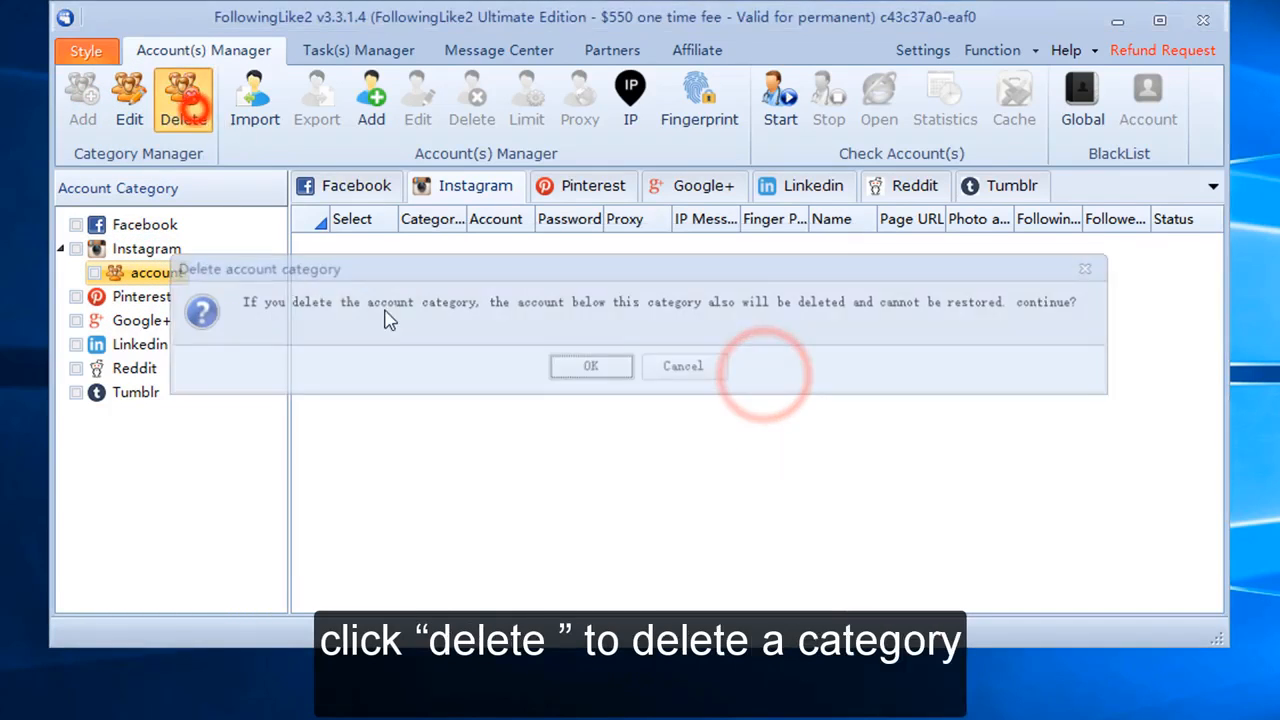
click(681, 366)
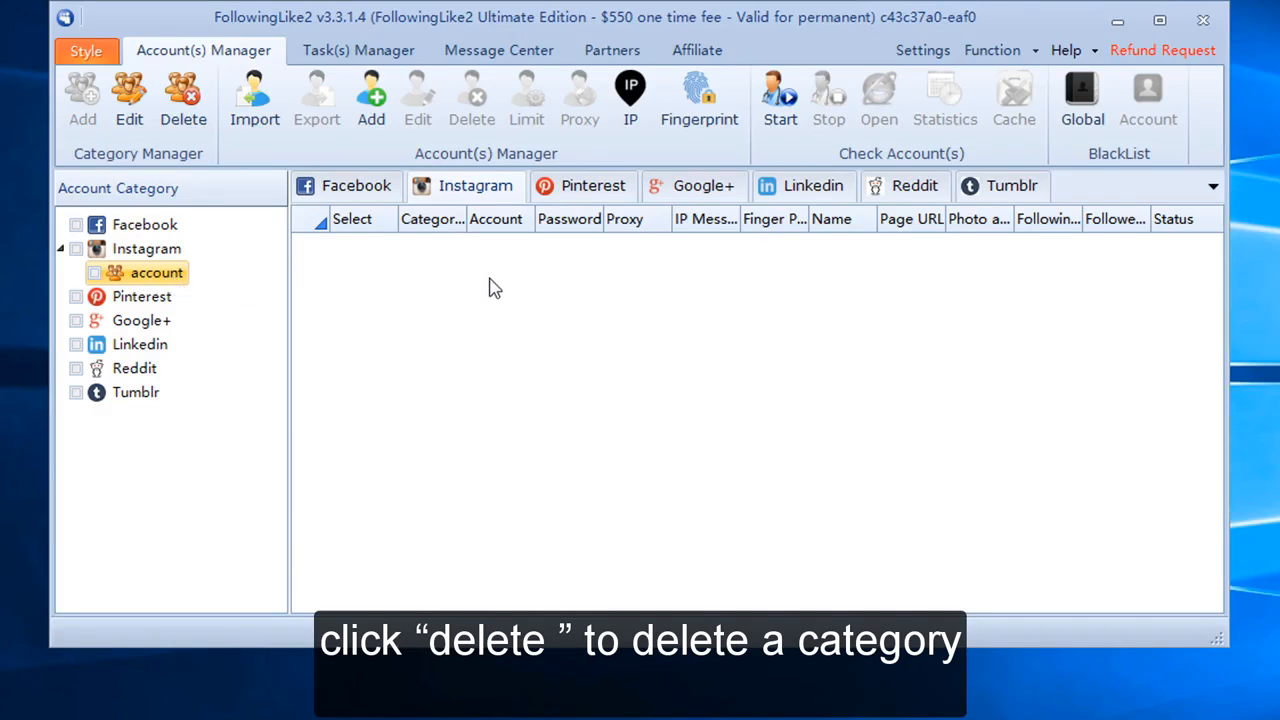
click(371, 100)
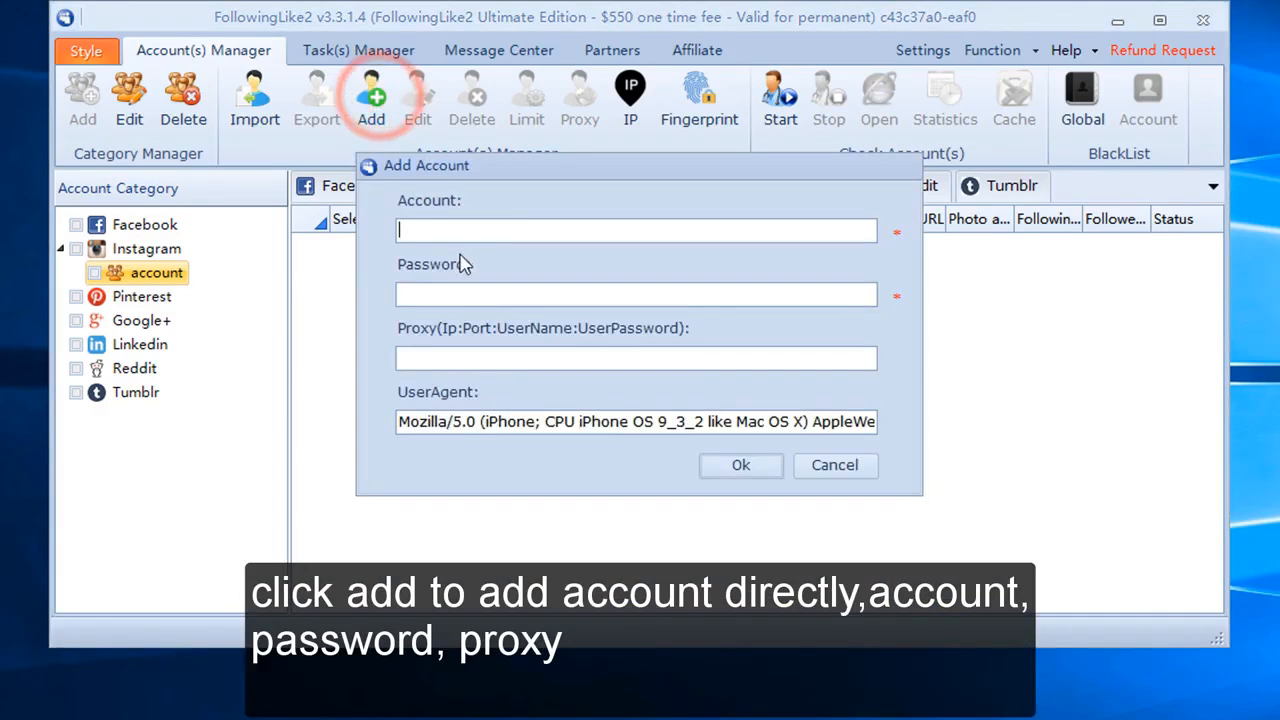
click(420, 291)
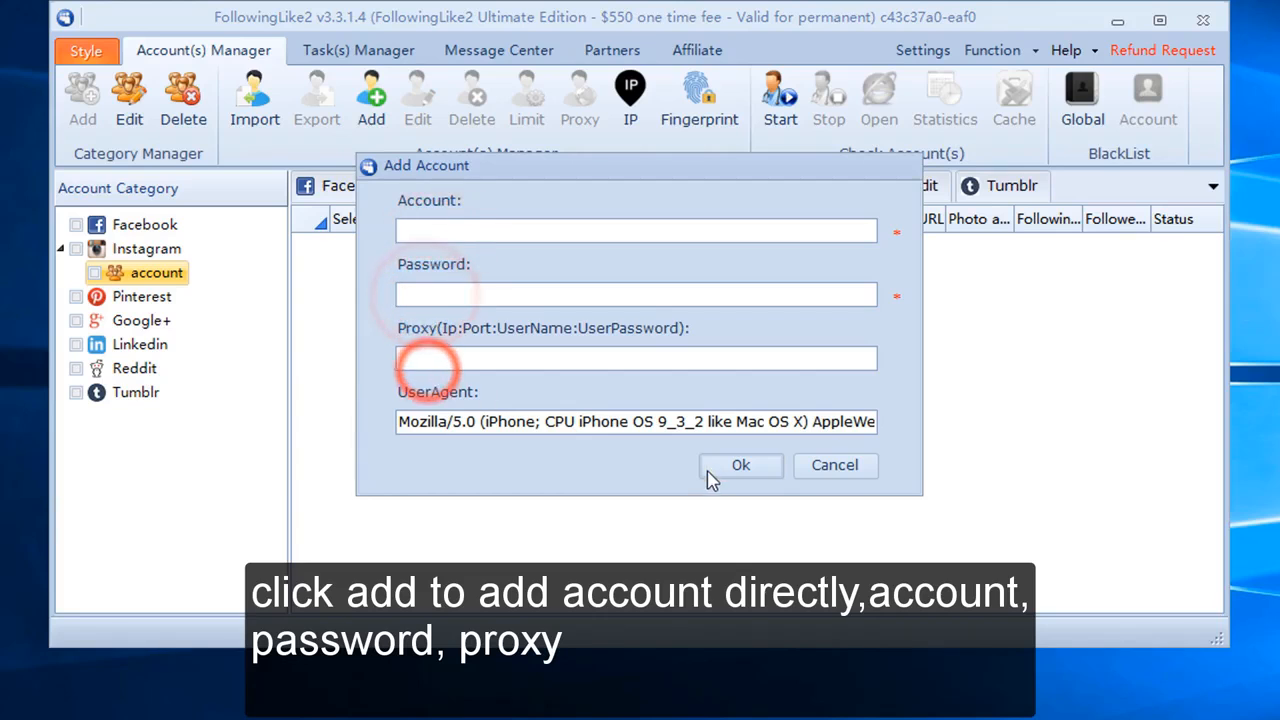
click(835, 465)
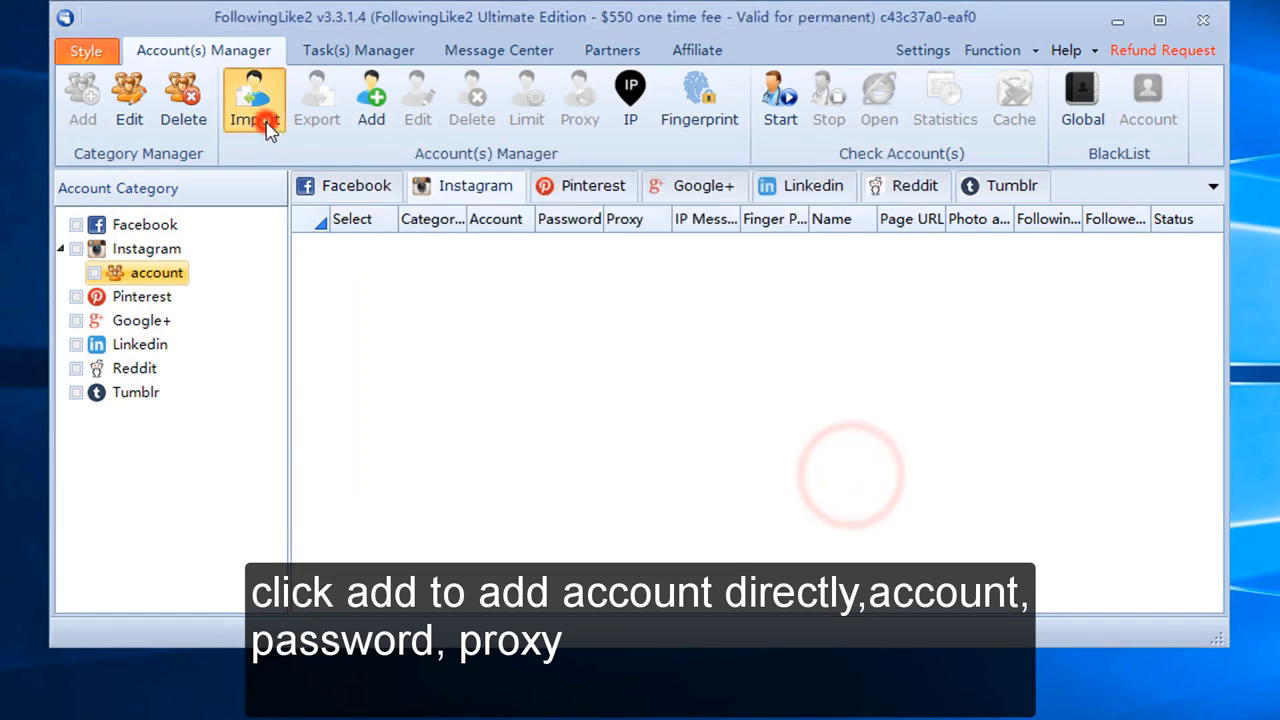
Step: Import the Instagram accounts from 'ins account.csv', accepting the import-type prompt
click(255, 100)
click(591, 389)
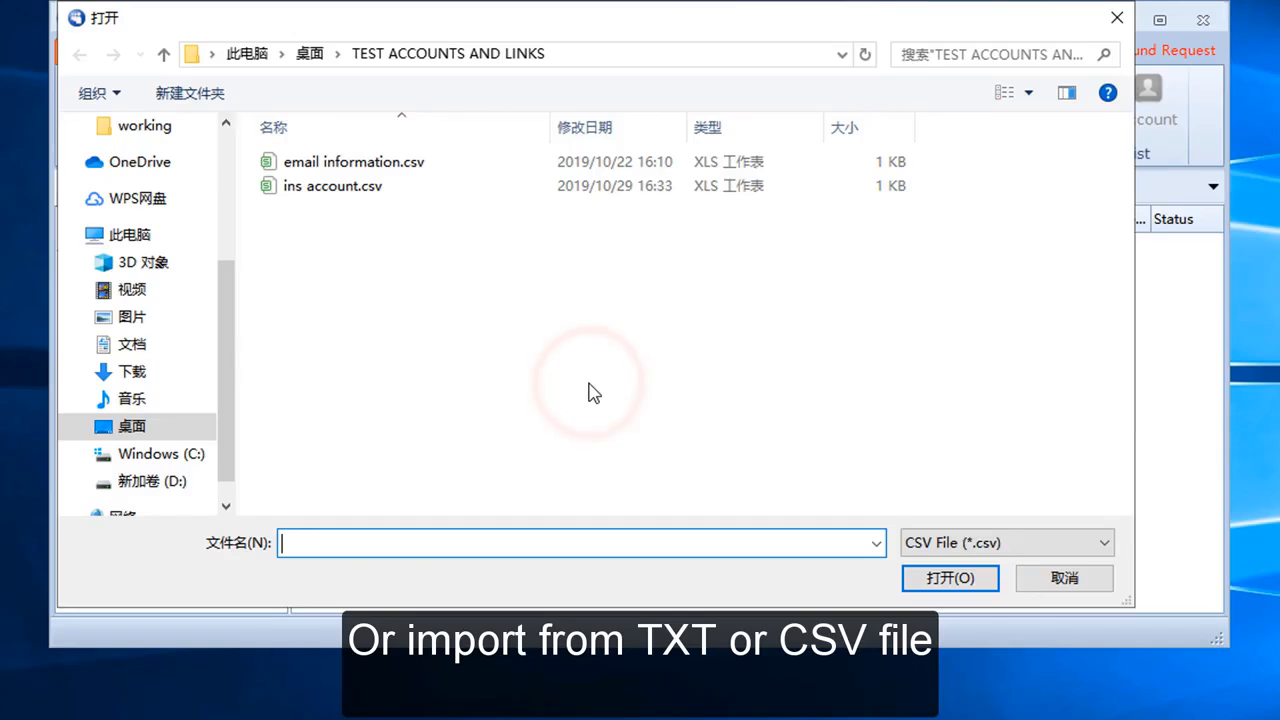
click(390, 188)
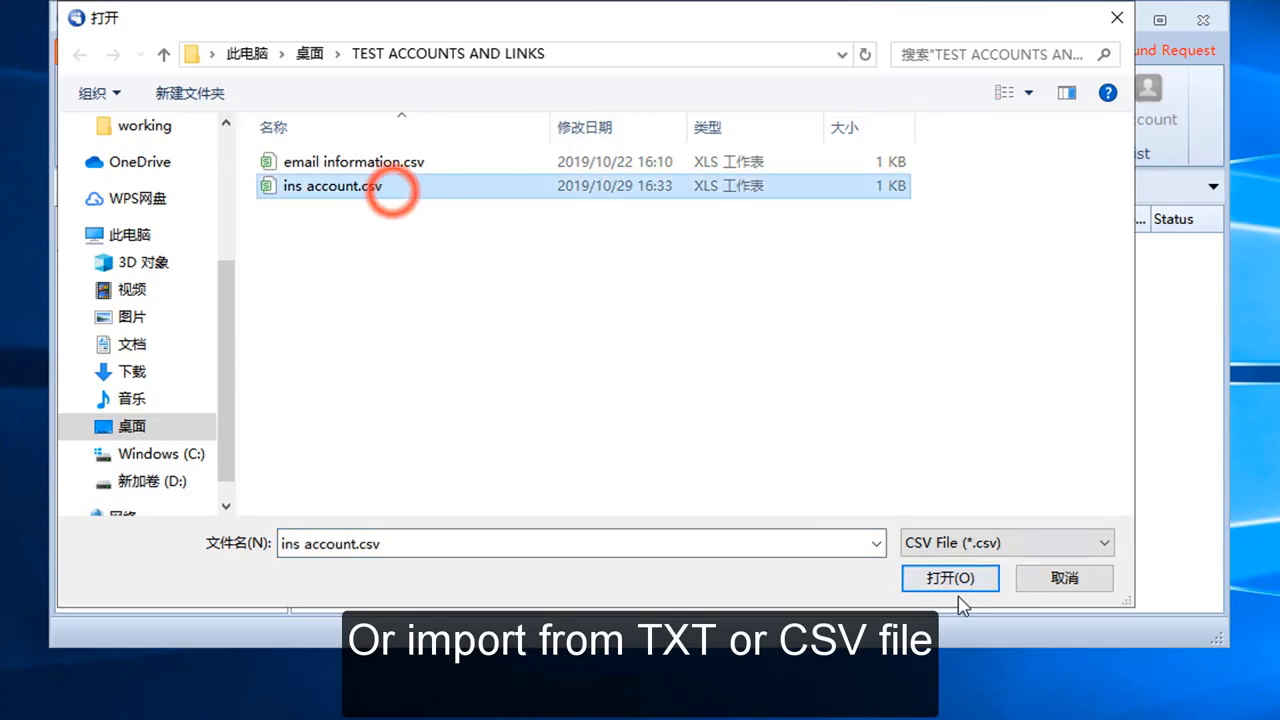
click(950, 580)
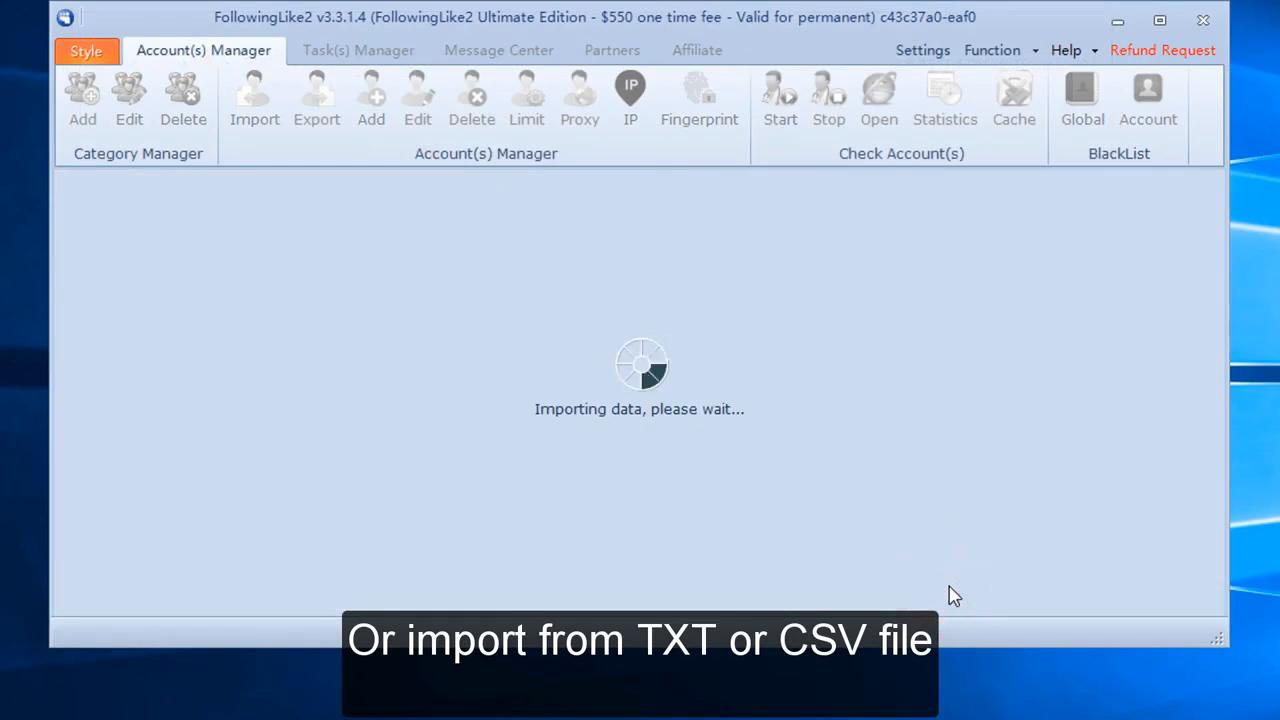
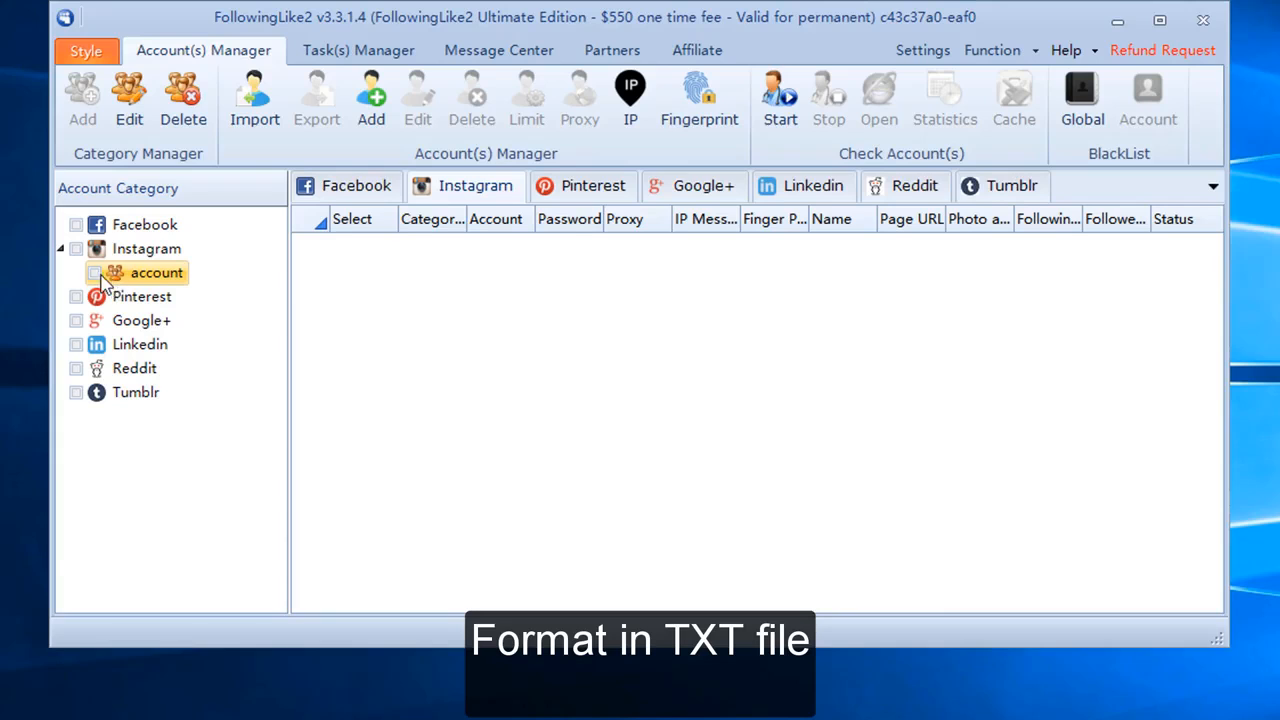
Step: Tick the 'account' category under Instagram and select the first of its three accounts
click(93, 273)
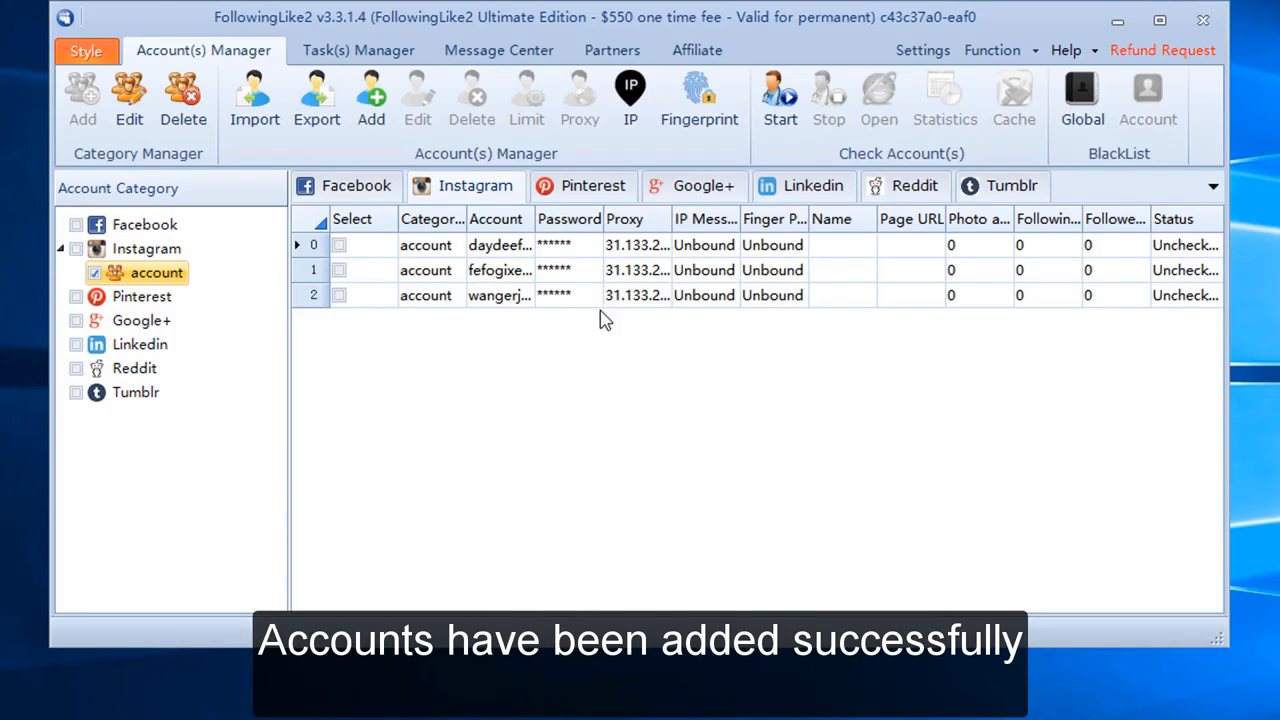
click(585, 250)
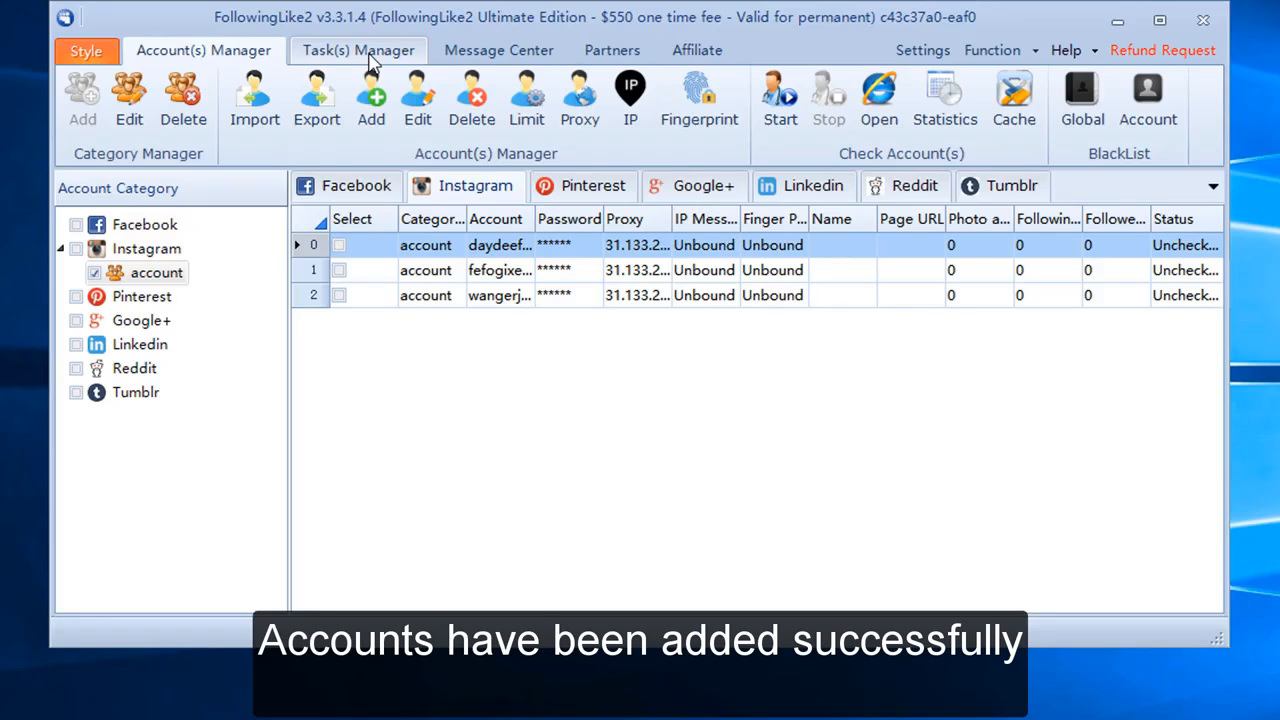
click(330, 127)
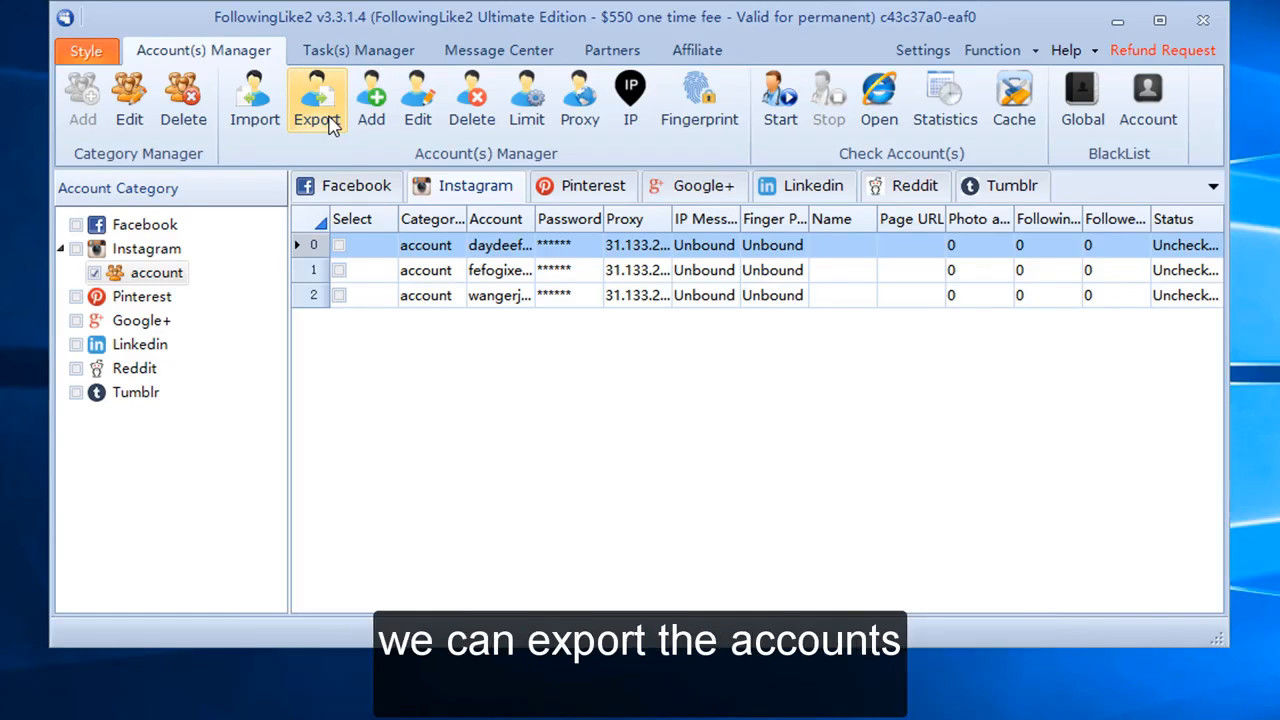
click(612, 396)
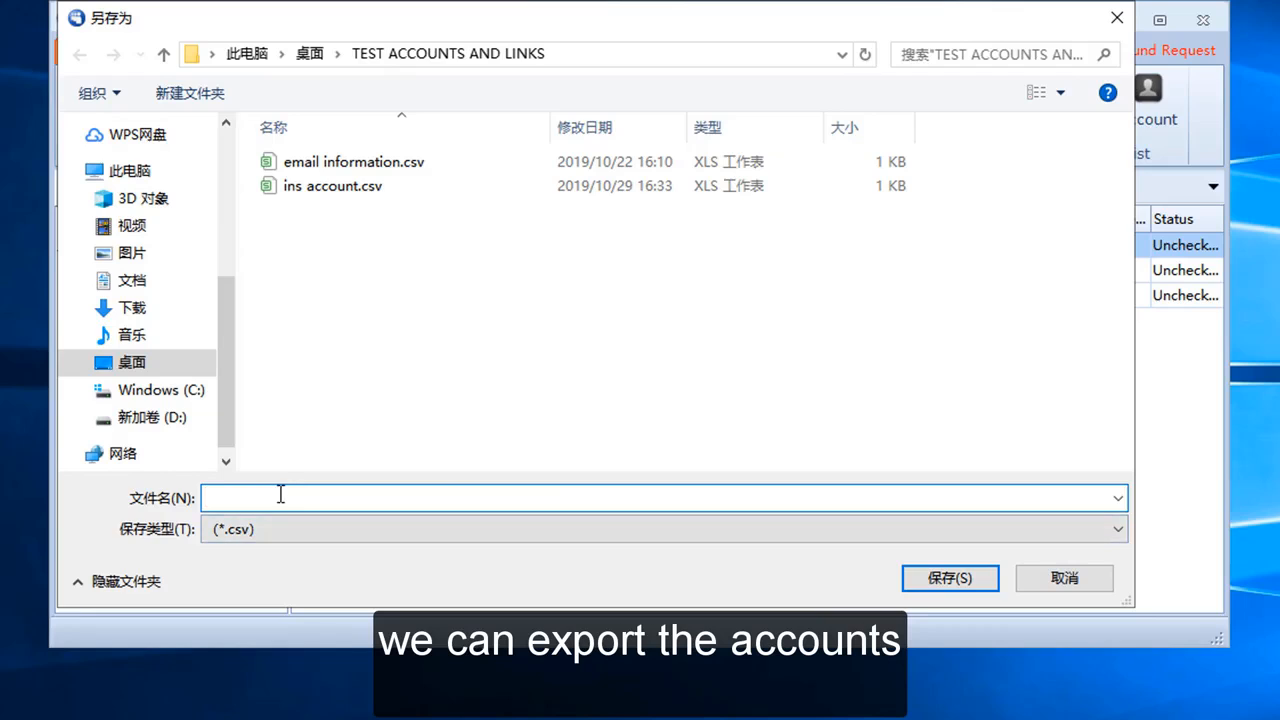
click(281, 494)
text(ac)
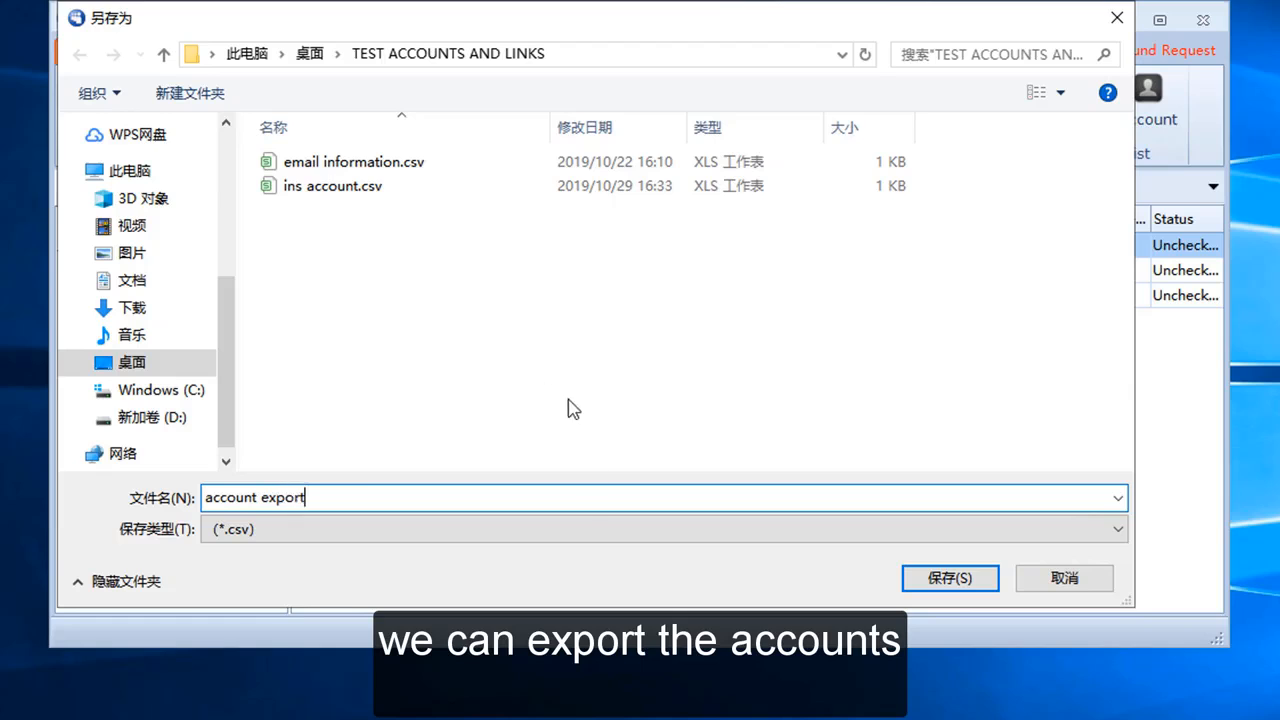
text(count export)
click(1063, 580)
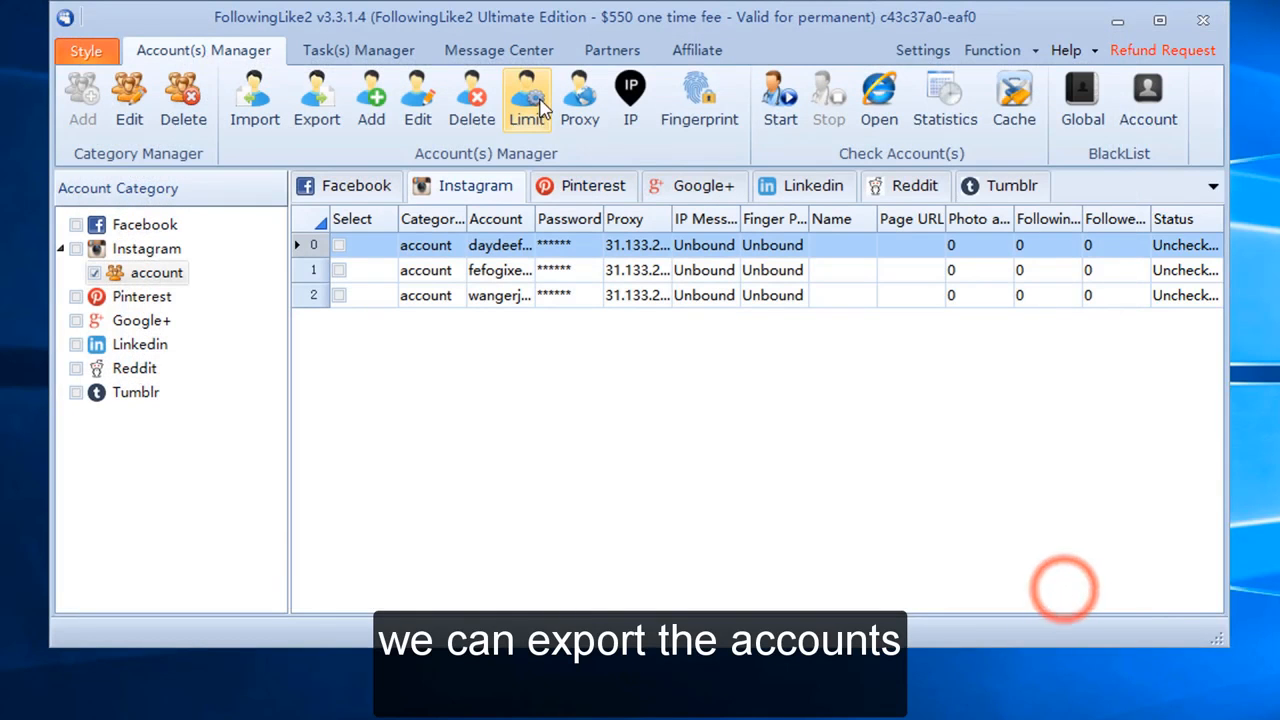
click(371, 110)
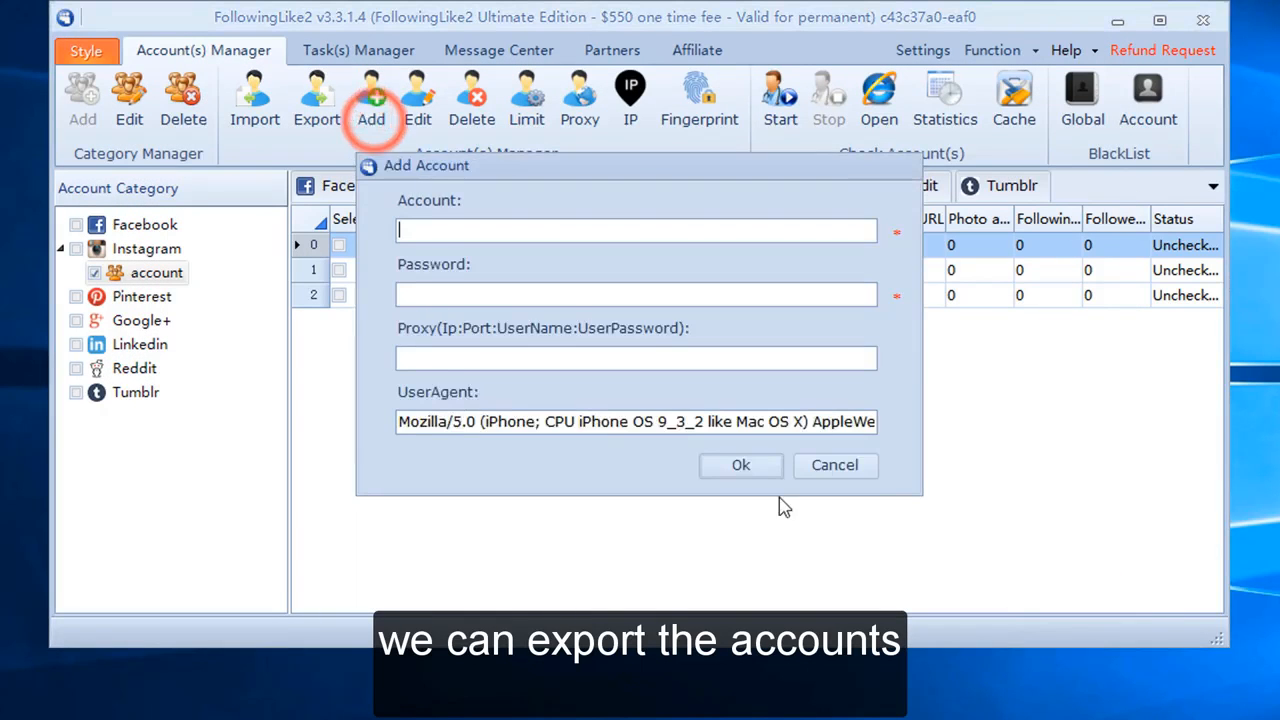
click(838, 465)
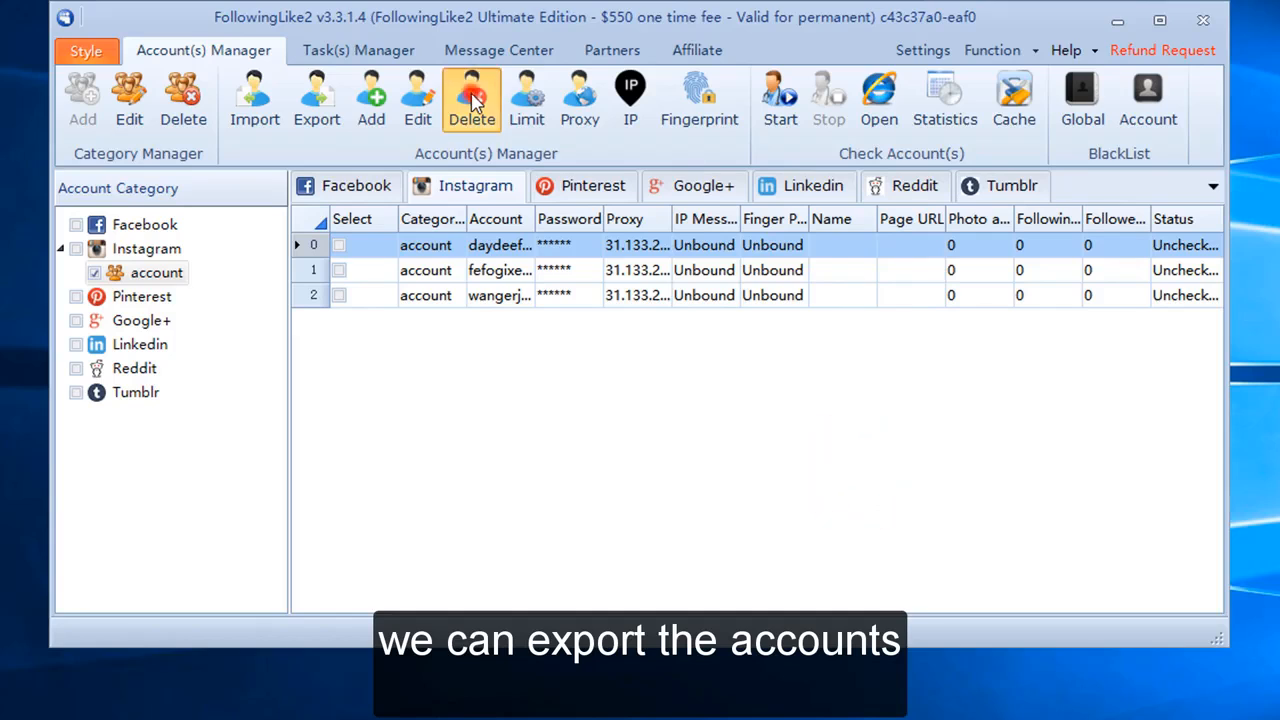
click(472, 100)
click(684, 365)
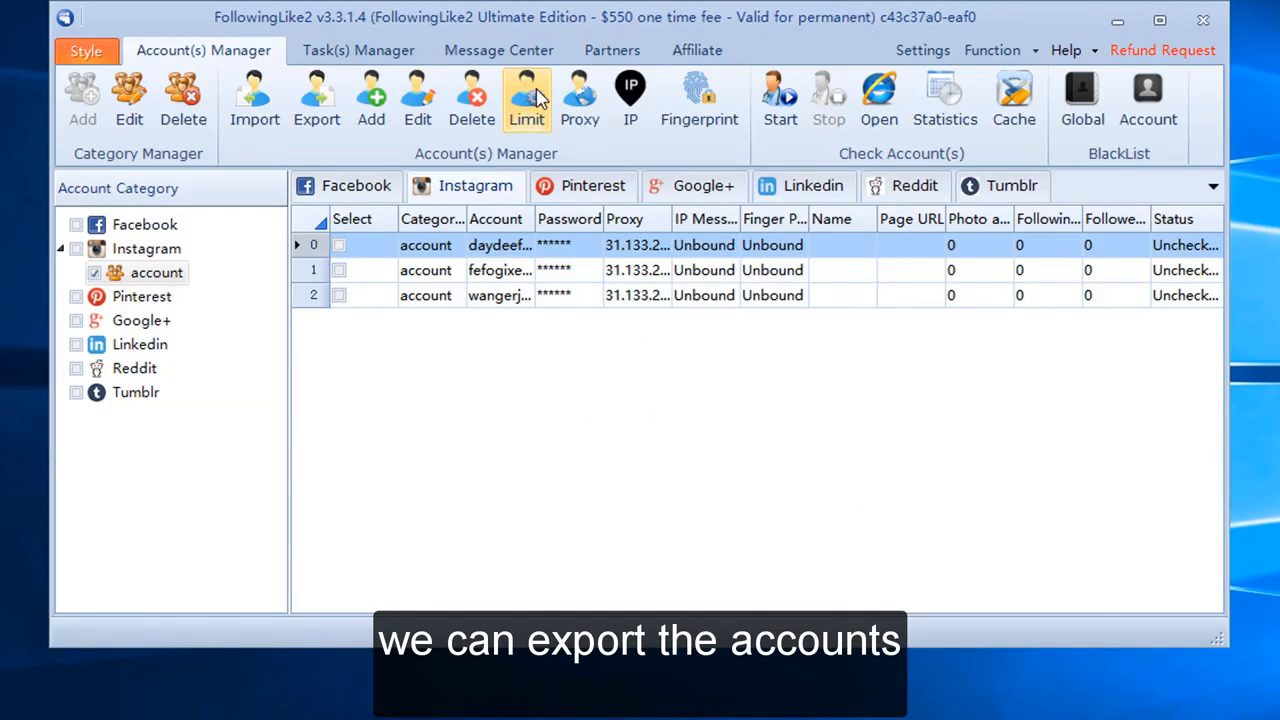
click(530, 100)
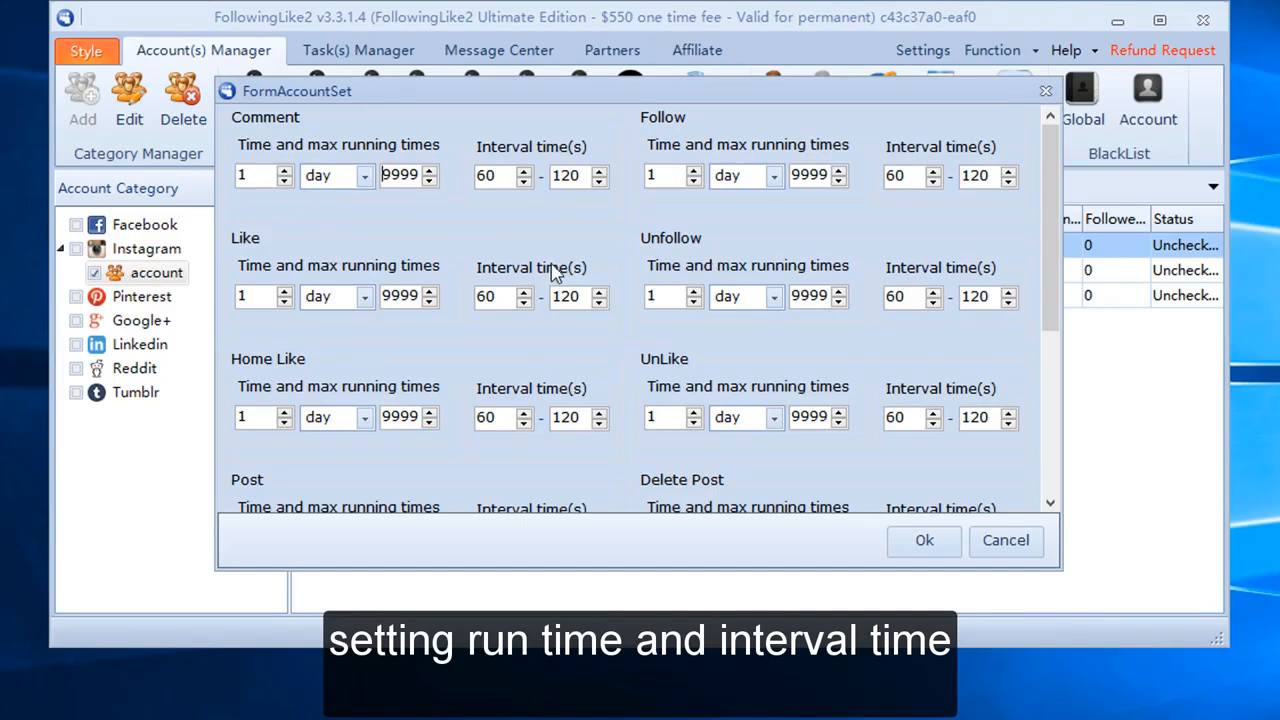
scroll(451, 389, down, 5)
scroll(451, 389, up, 5)
click(364, 176)
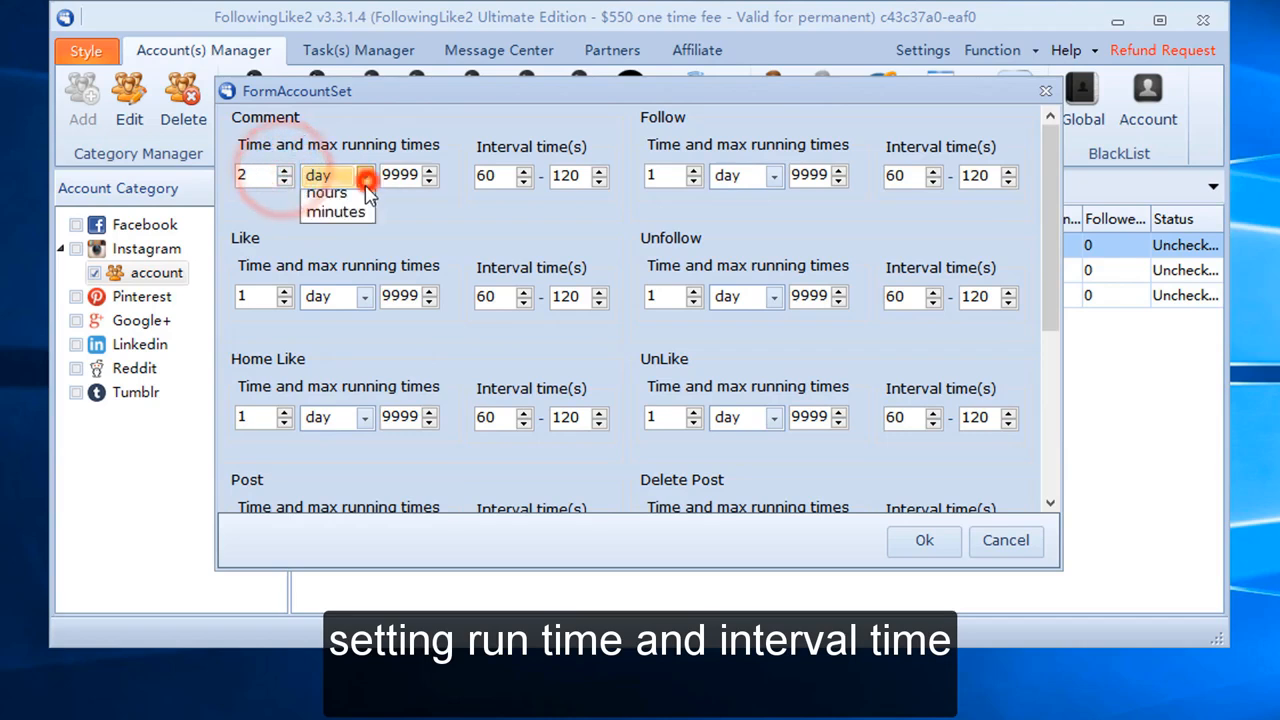
click(415, 210)
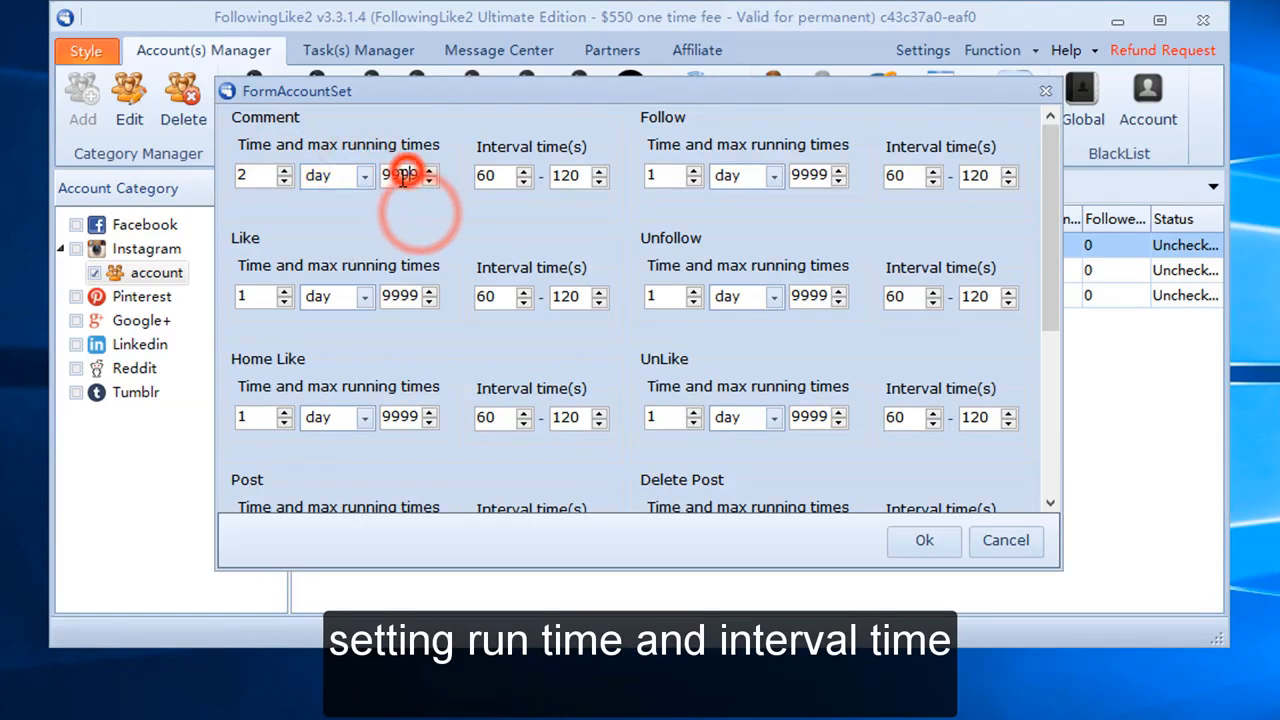
click(429, 181)
click(429, 181)
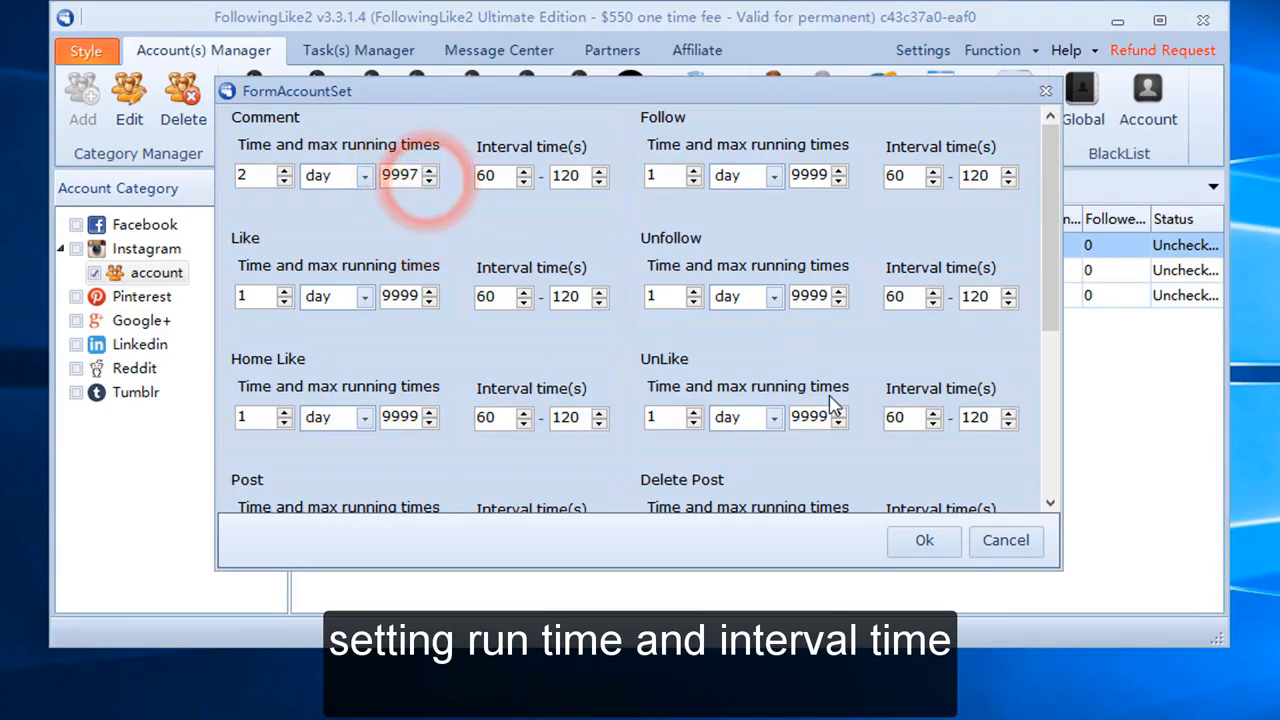
click(1008, 545)
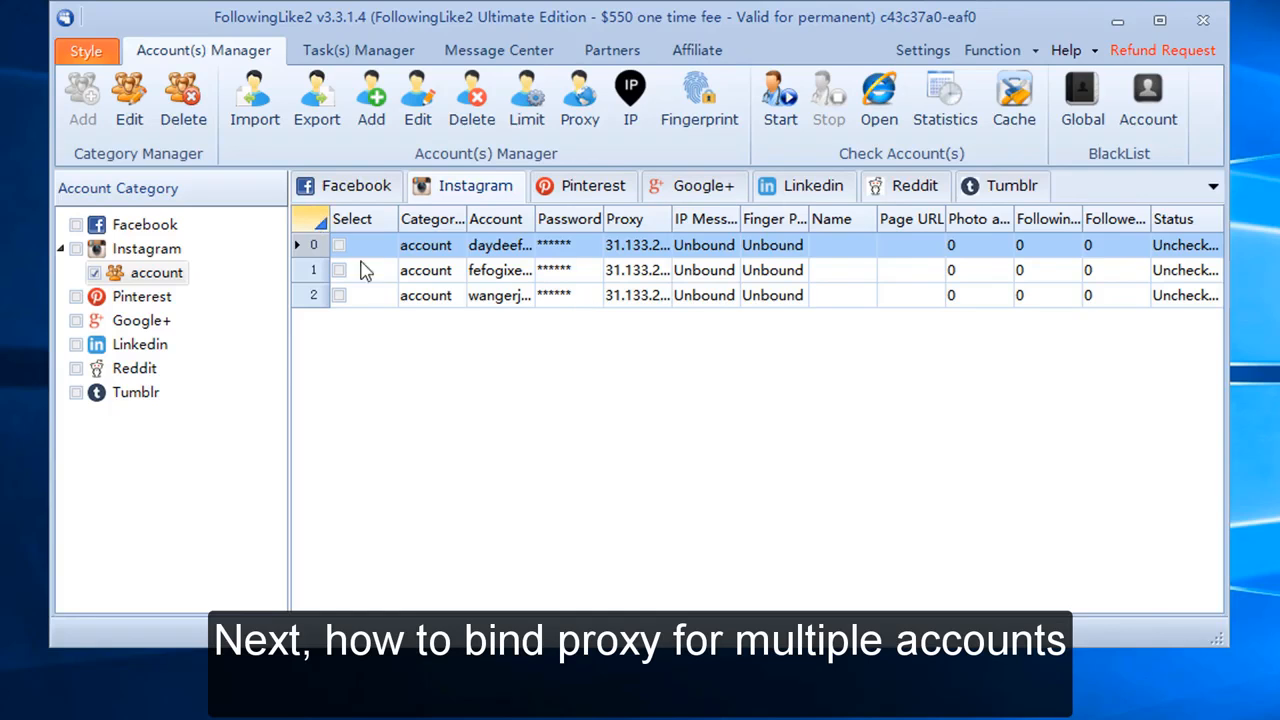
Step: Select all three accounts and clear all their proxies in the Bind Proxy window
shift+click(463, 295)
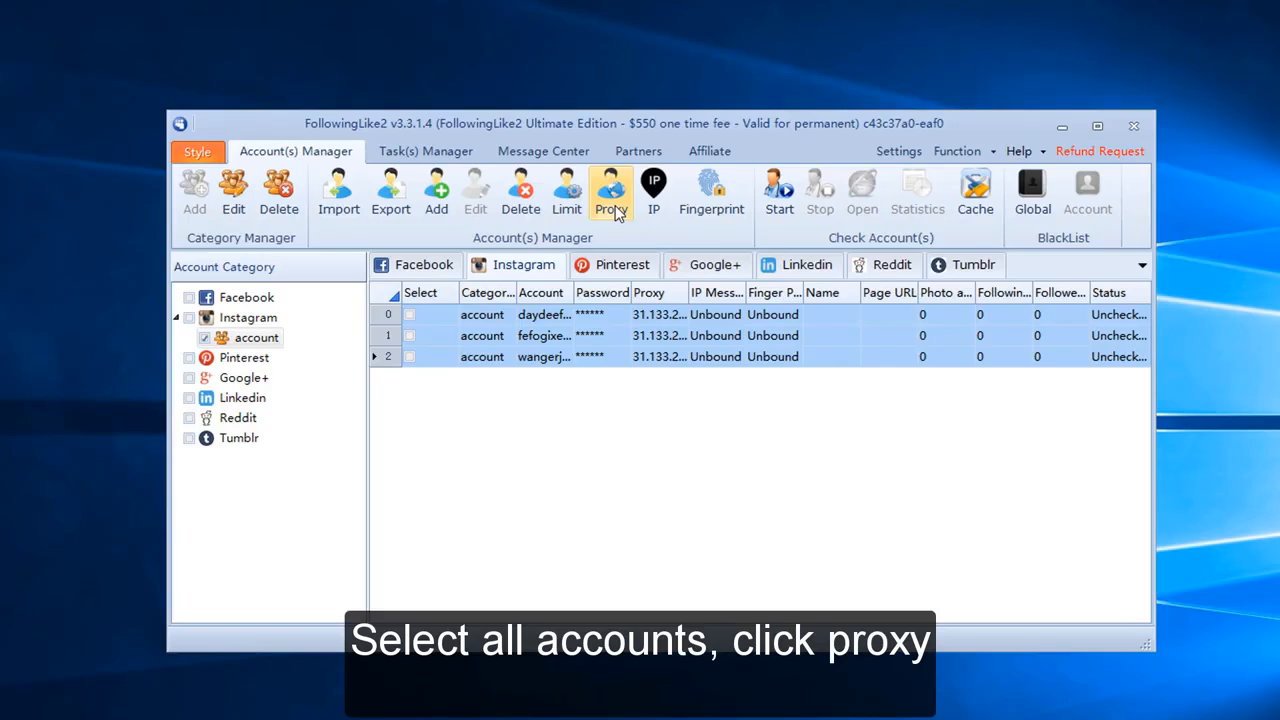
click(617, 212)
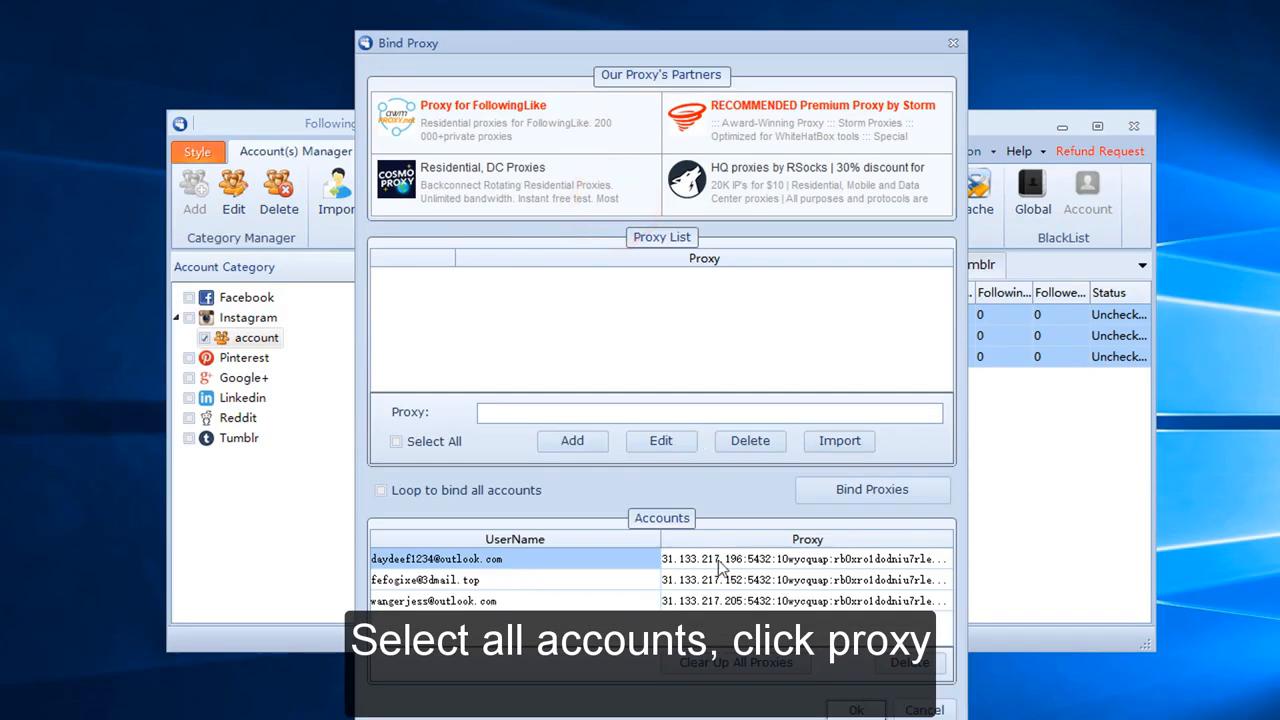
click(754, 674)
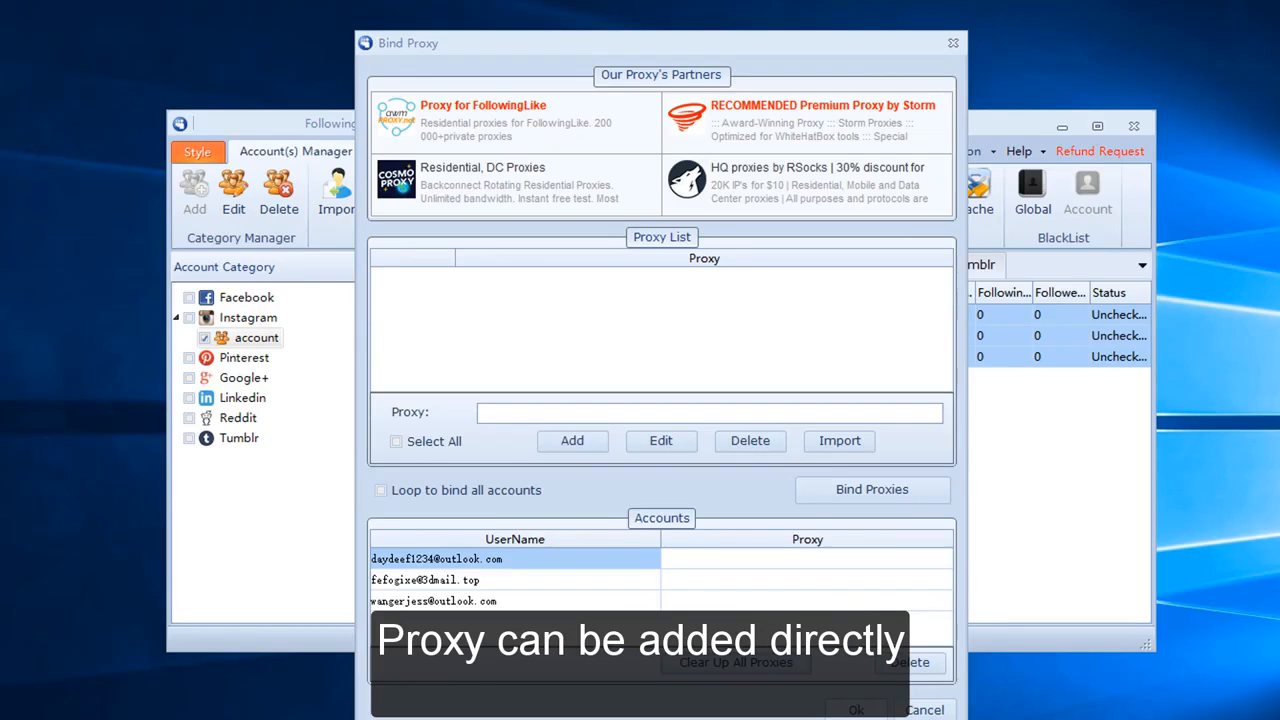
Step: Add a pasted proxy to the proxy list, then tick it and delete it
click(564, 417)
click(572, 440)
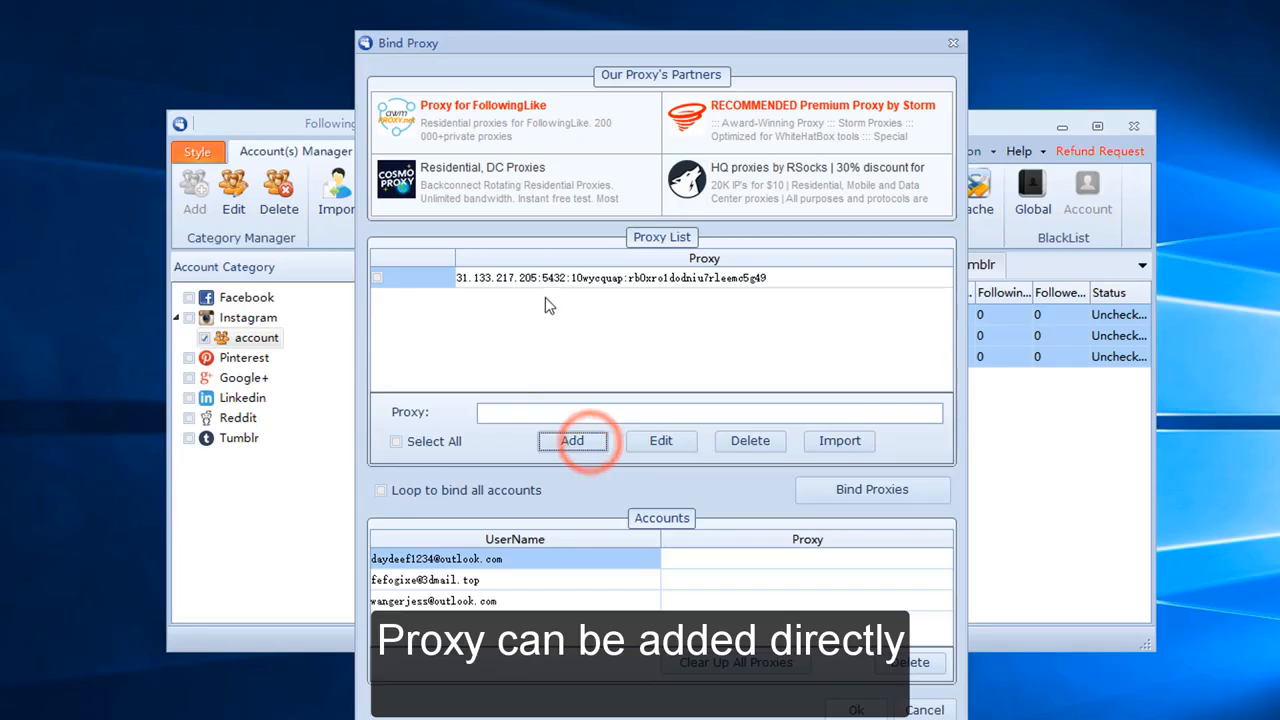
click(377, 278)
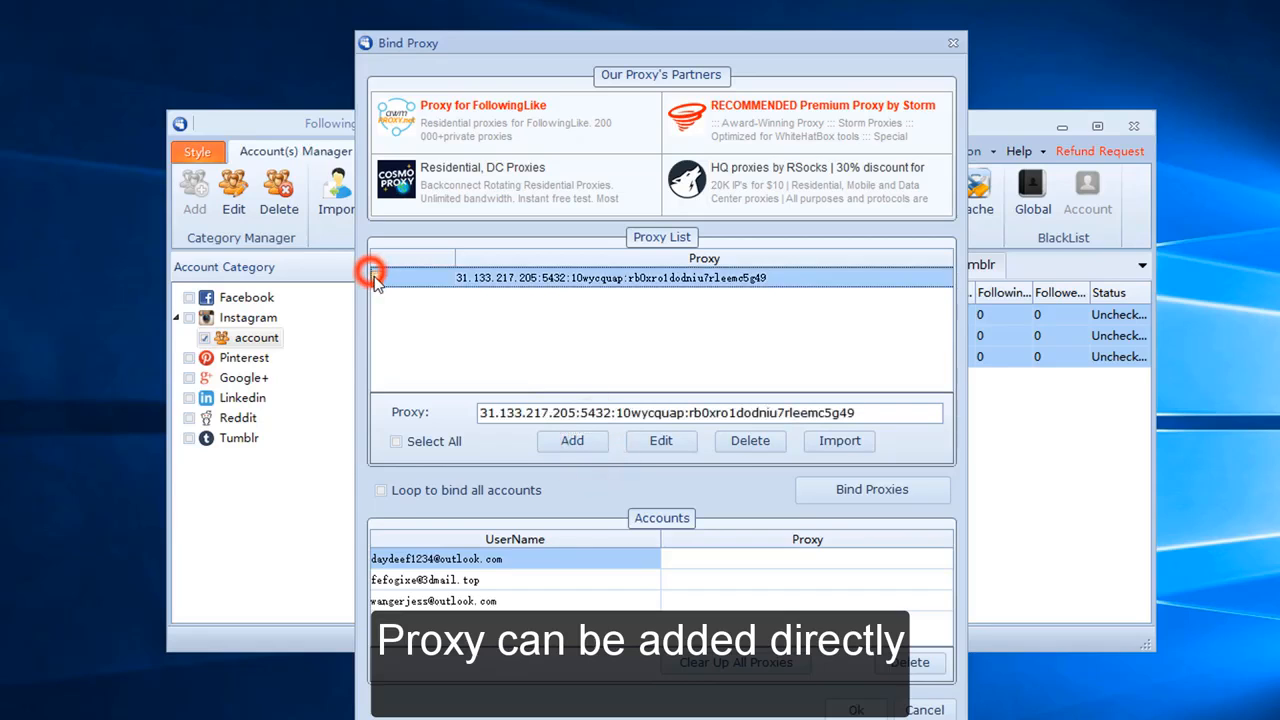
click(776, 452)
click(510, 278)
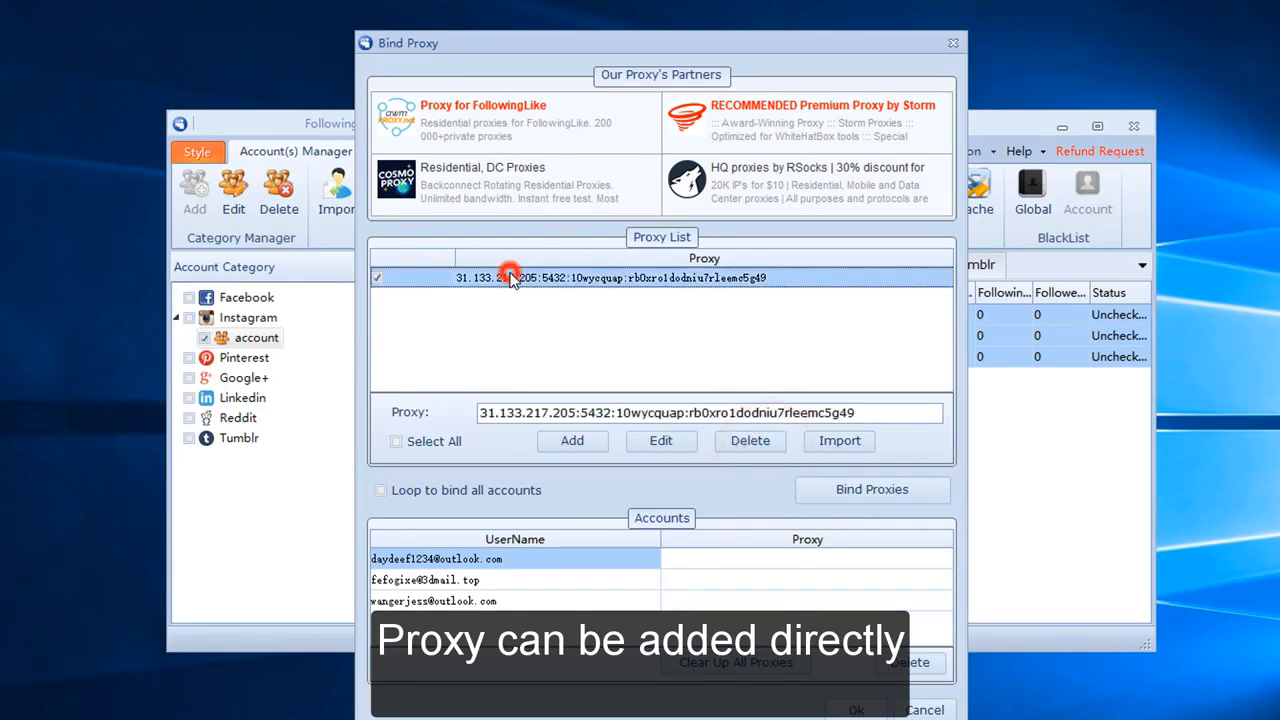
click(750, 441)
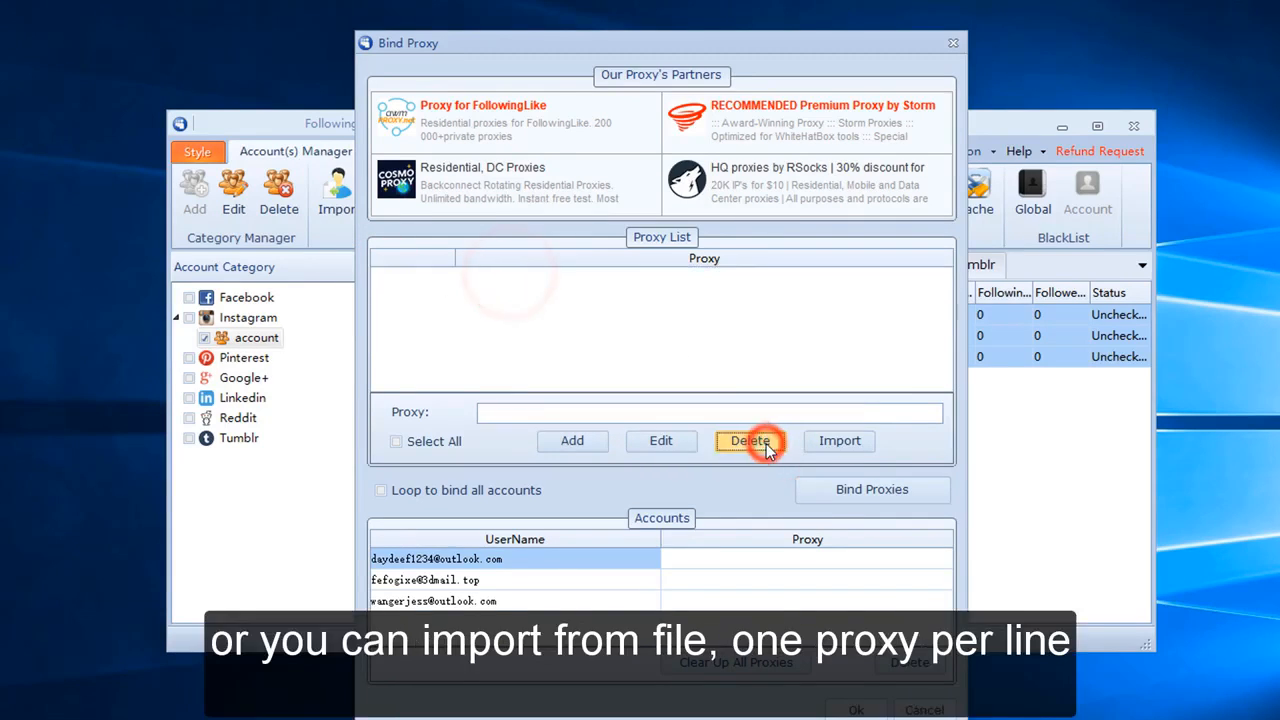
Step: Import the proxies from proxy.txt, switching the file filter to text files
click(839, 443)
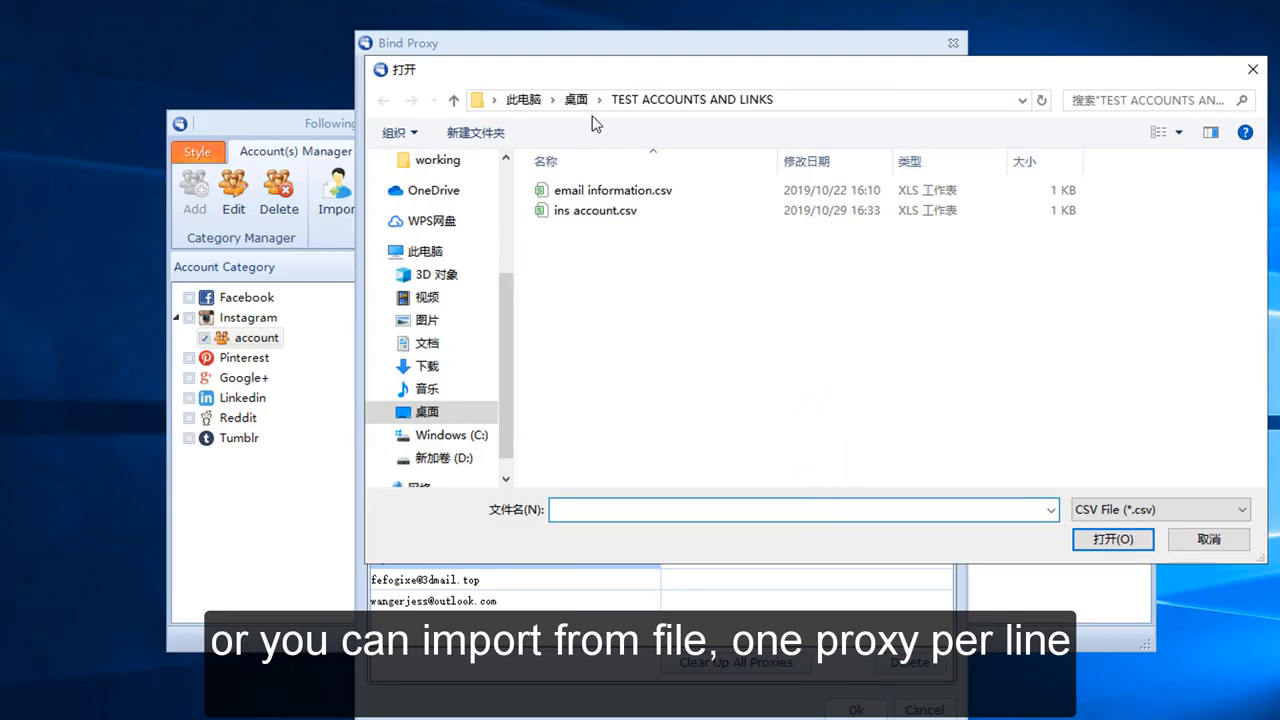
click(503, 300)
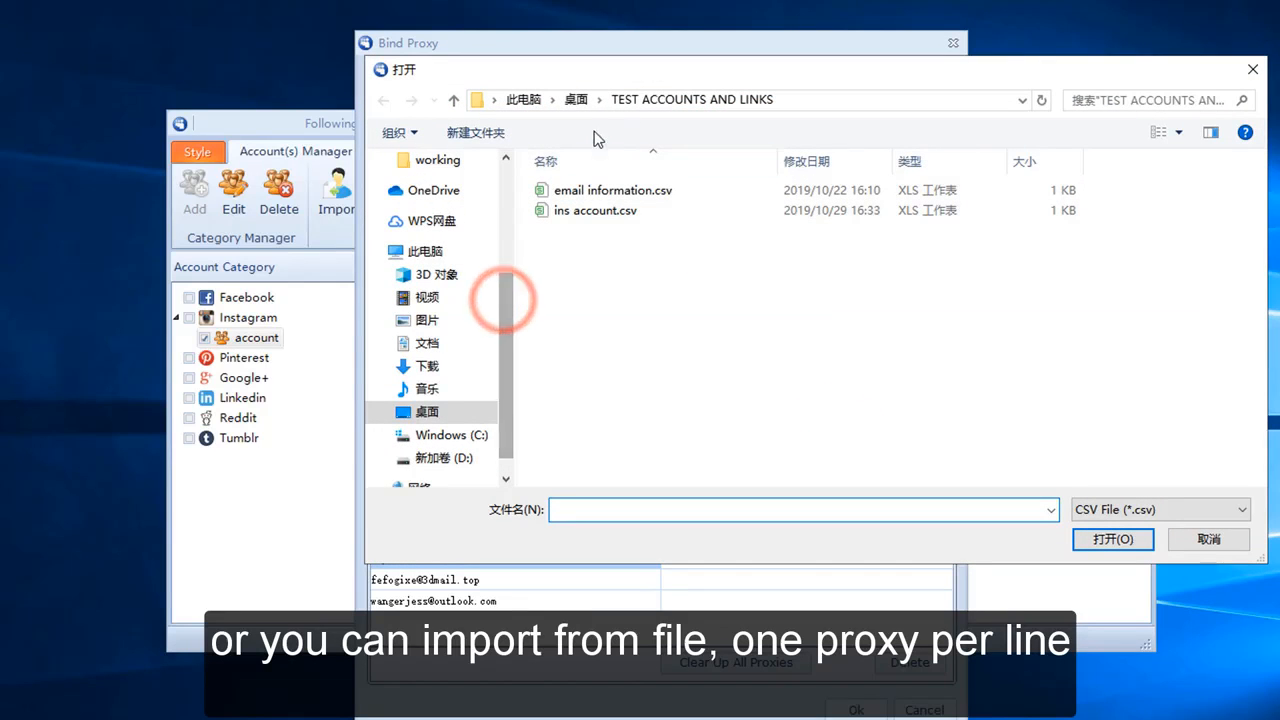
click(1134, 508)
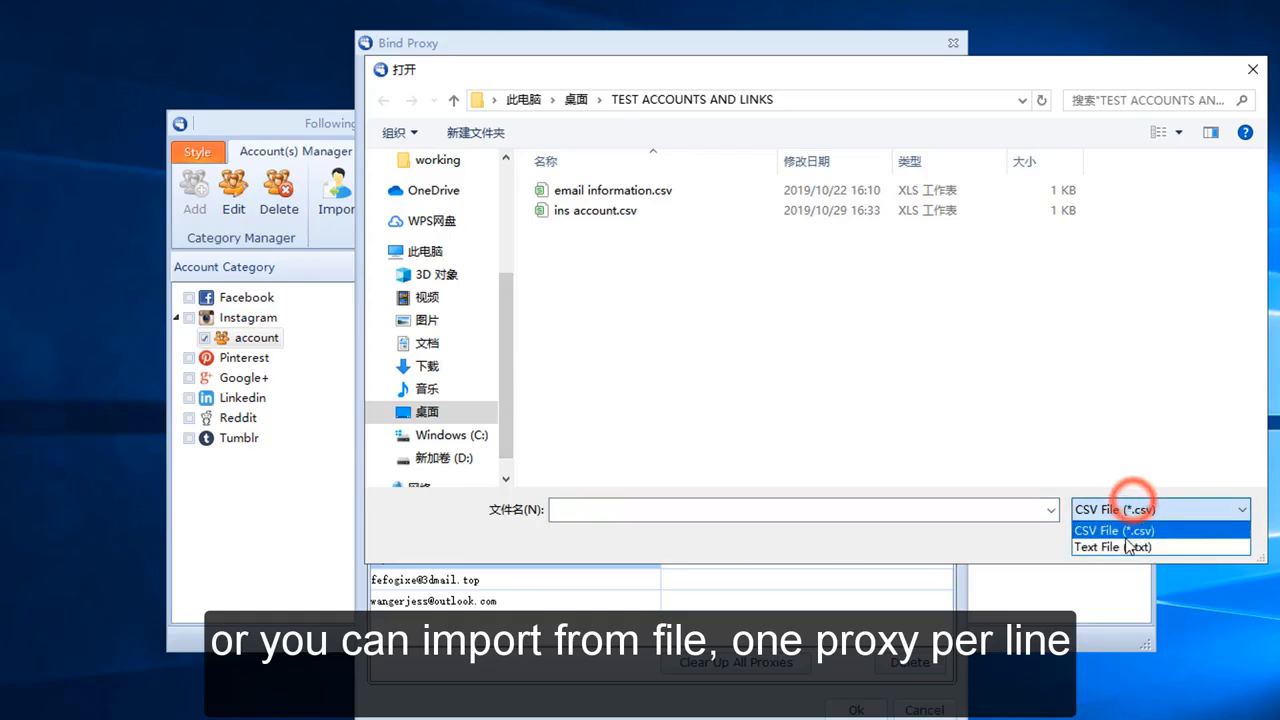
click(1127, 543)
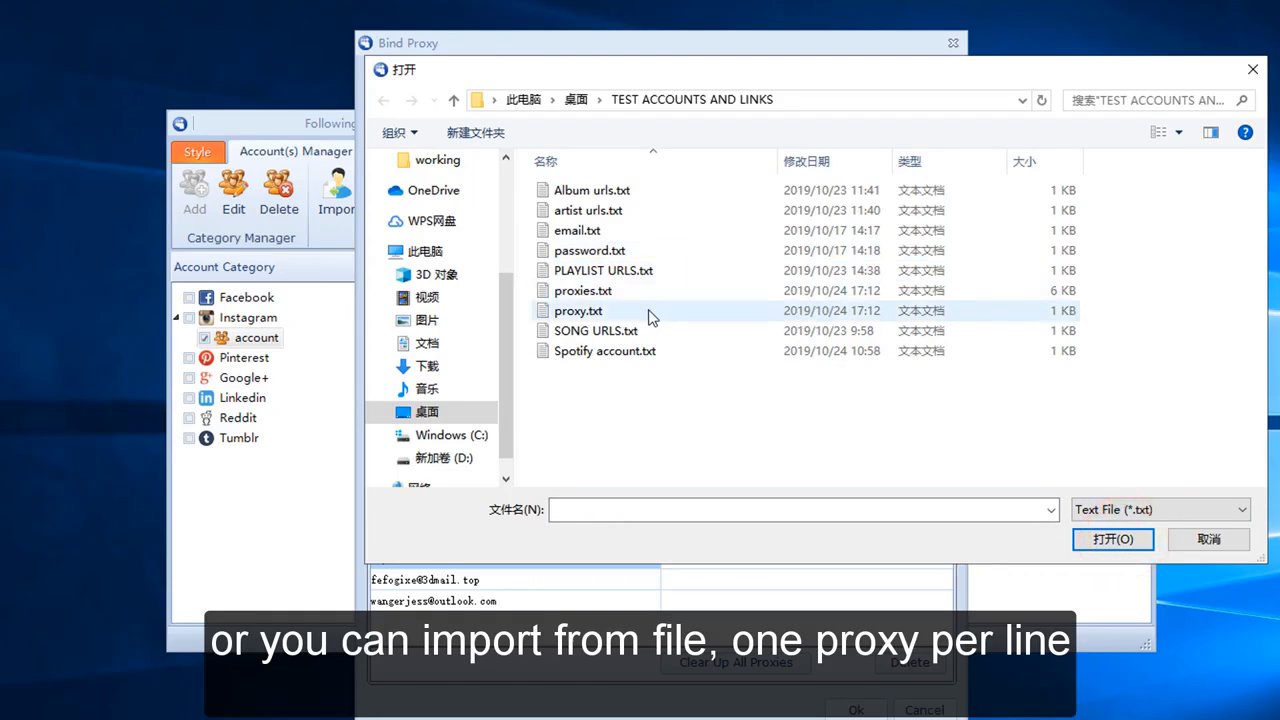
click(645, 312)
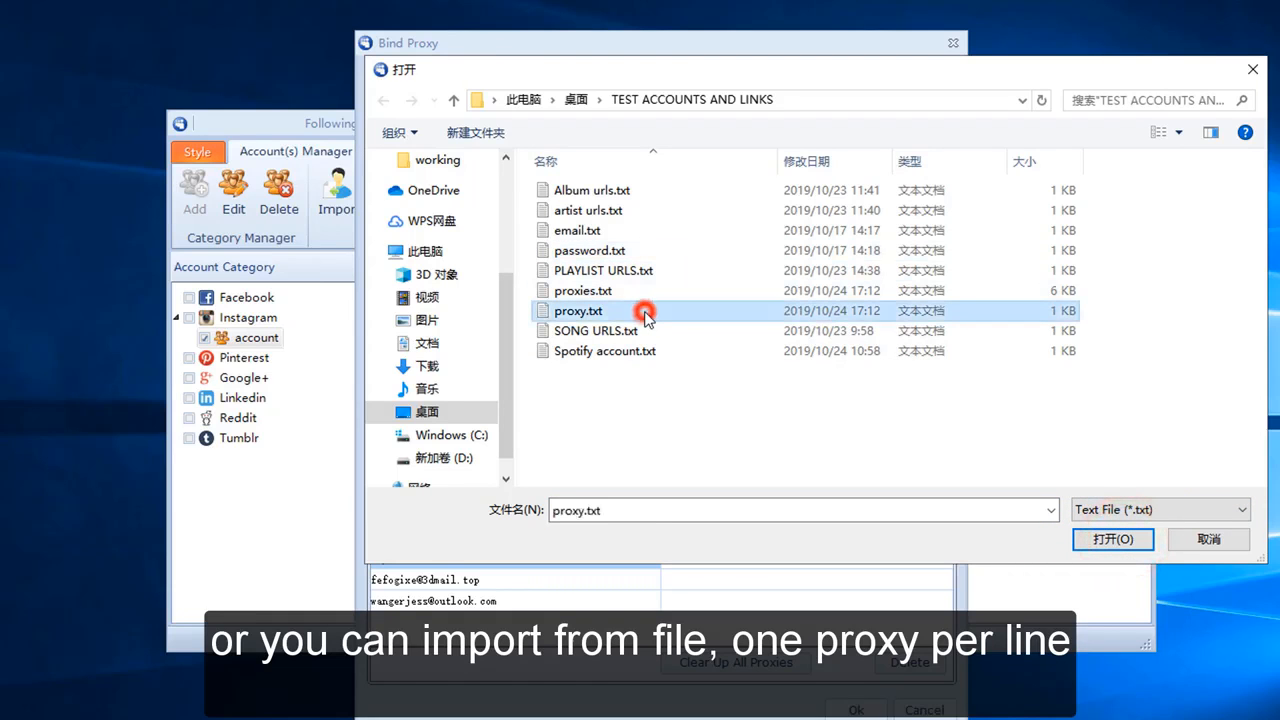
click(1110, 544)
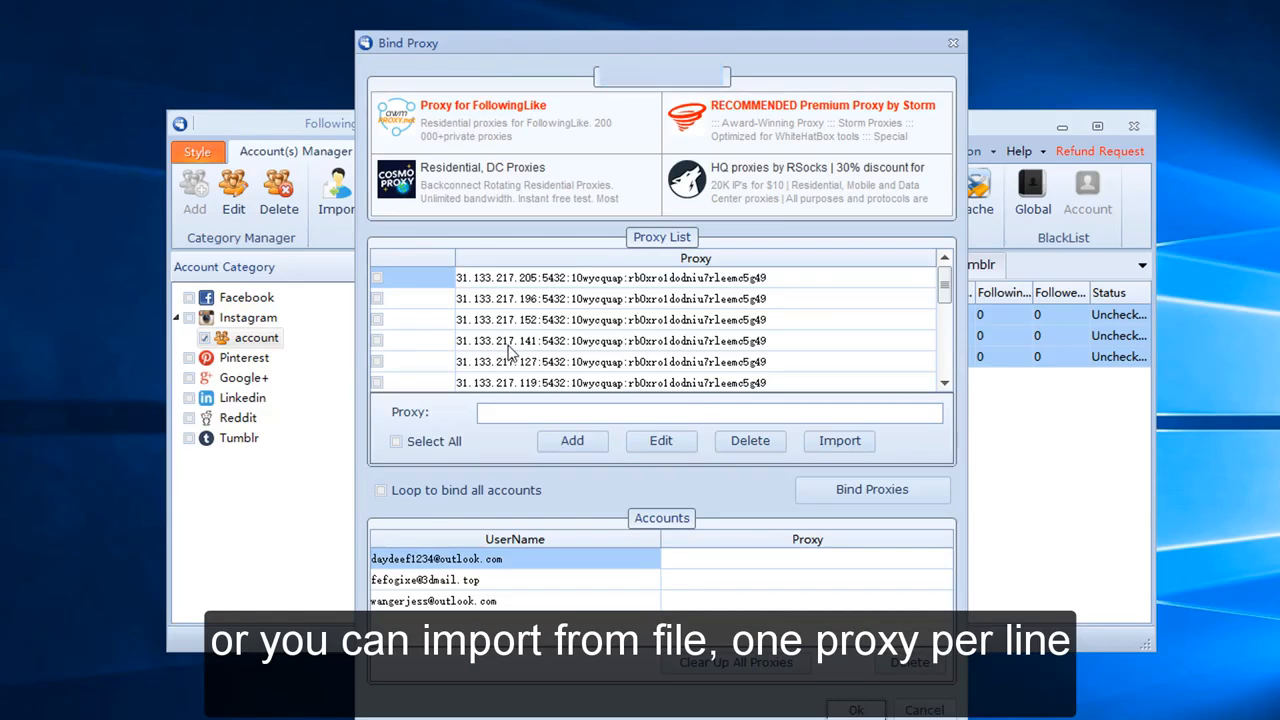
click(517, 285)
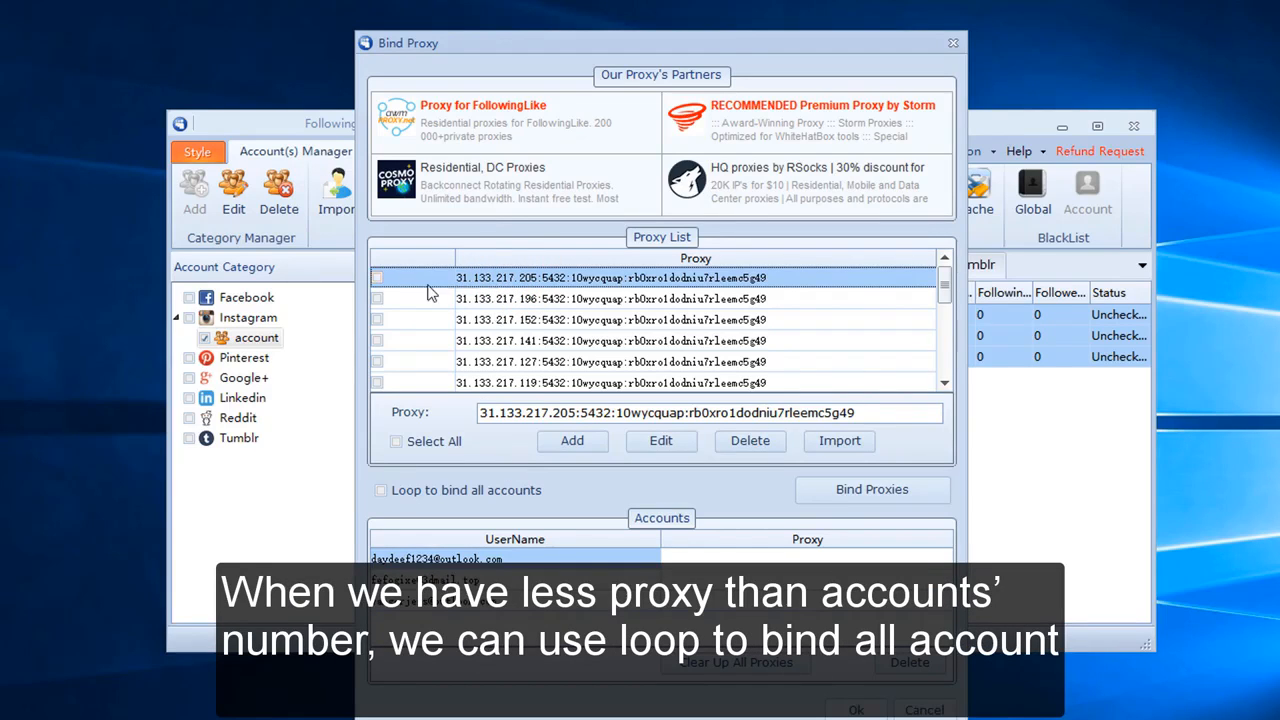
Step: Bind two checked proxies to the accounts in Loop mode and review each account's proxy
click(376, 278)
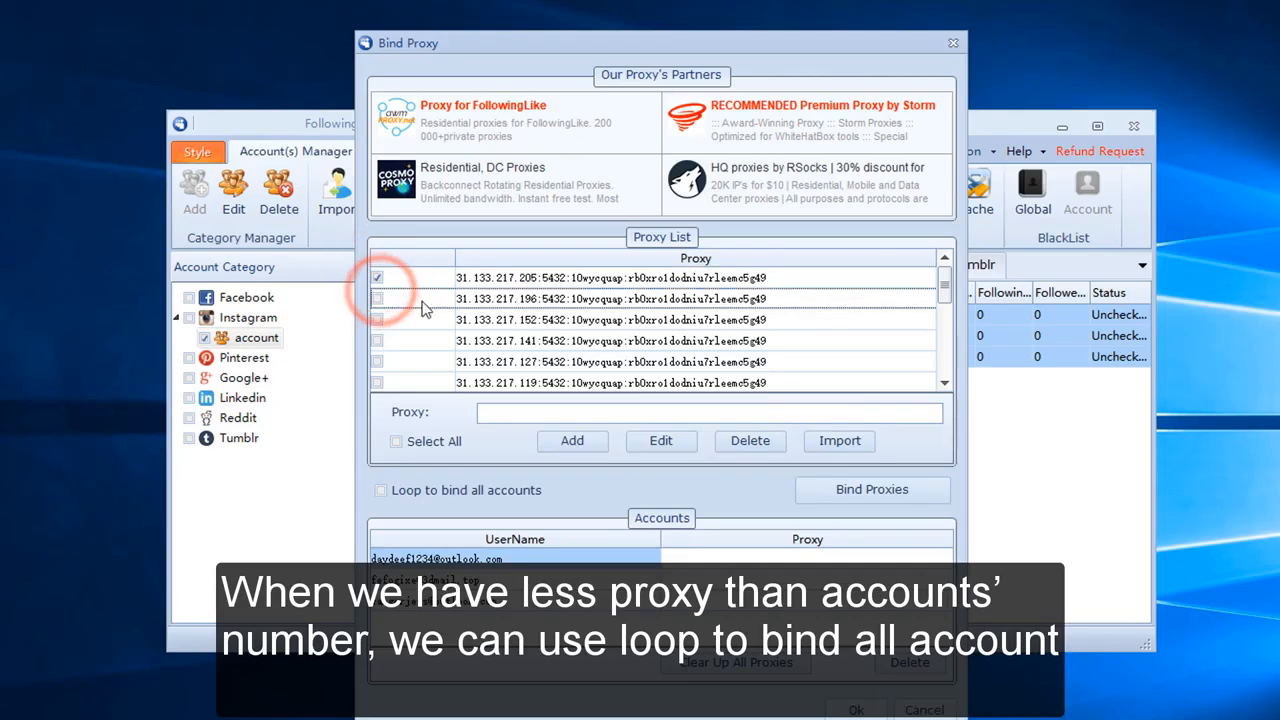
click(378, 299)
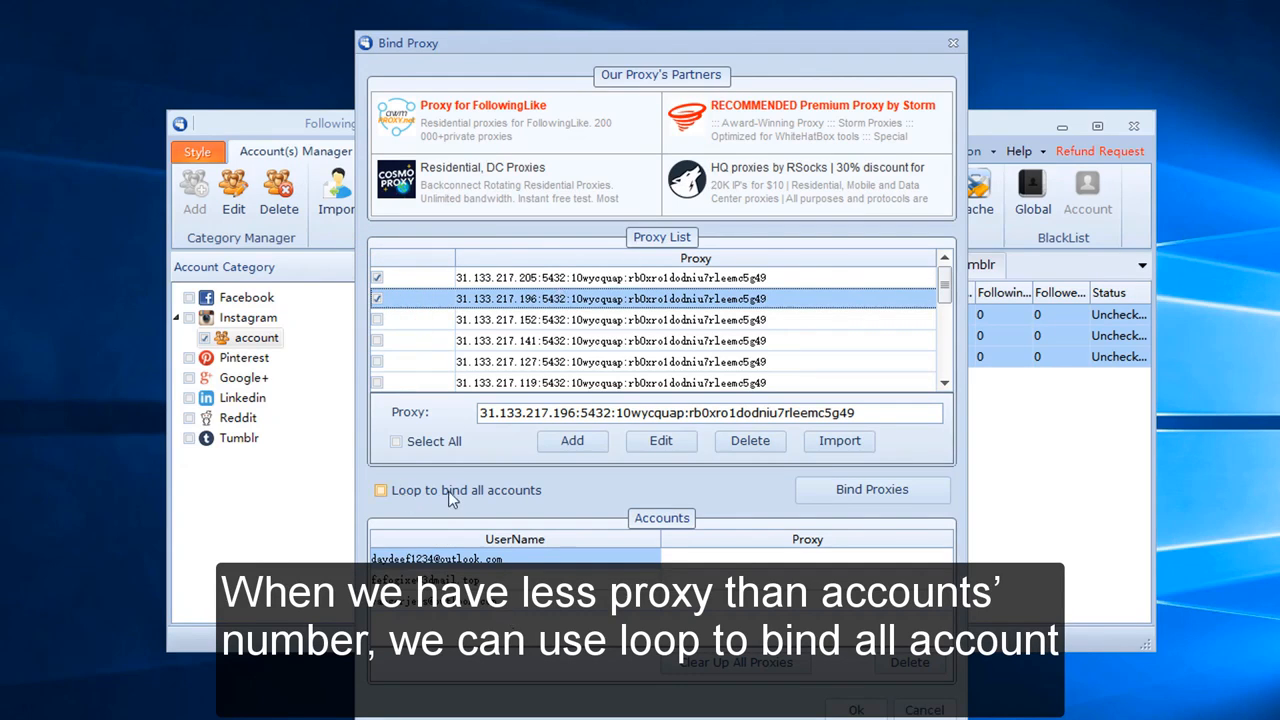
click(383, 491)
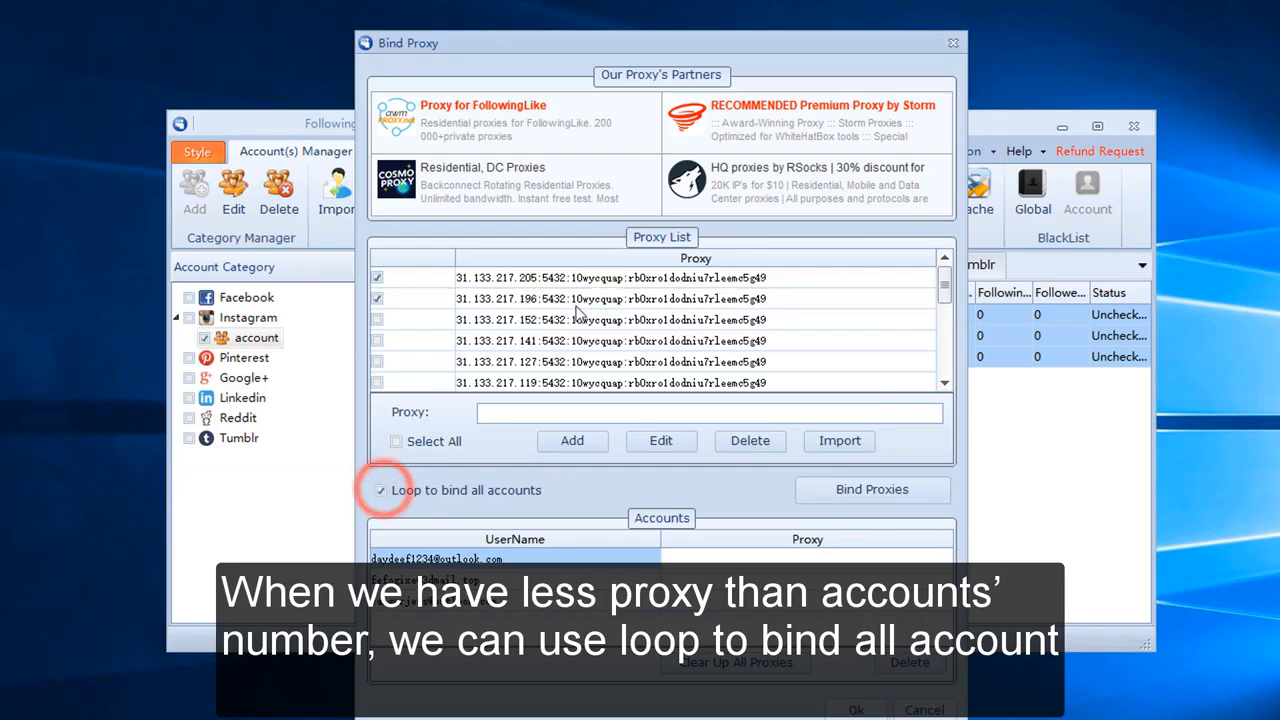
click(572, 276)
ctrl+click(557, 299)
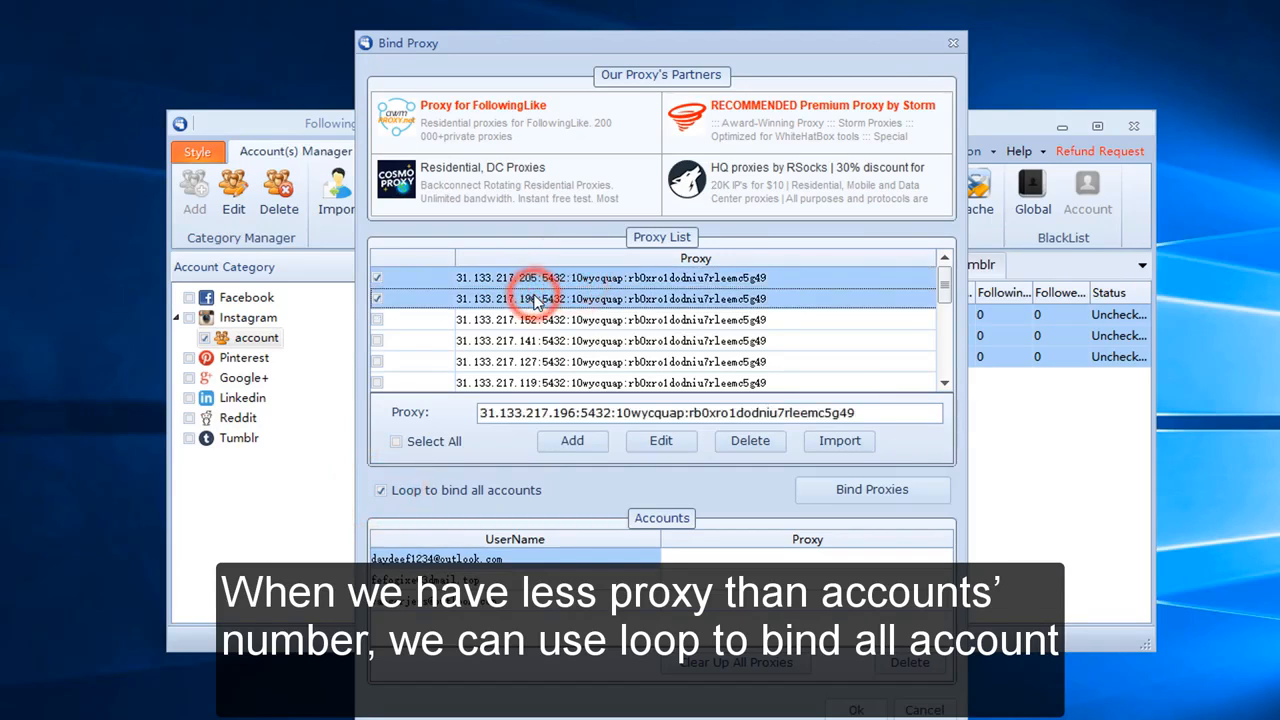
click(840, 491)
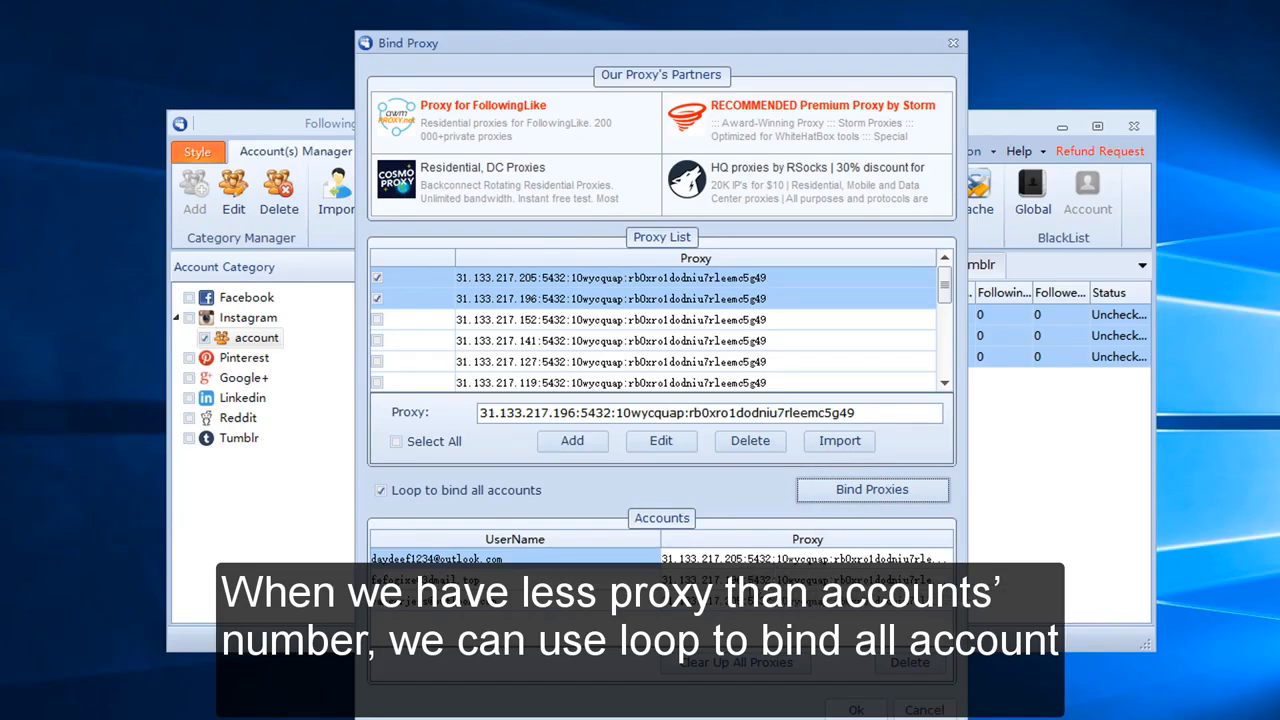
click(736, 600)
click(747, 559)
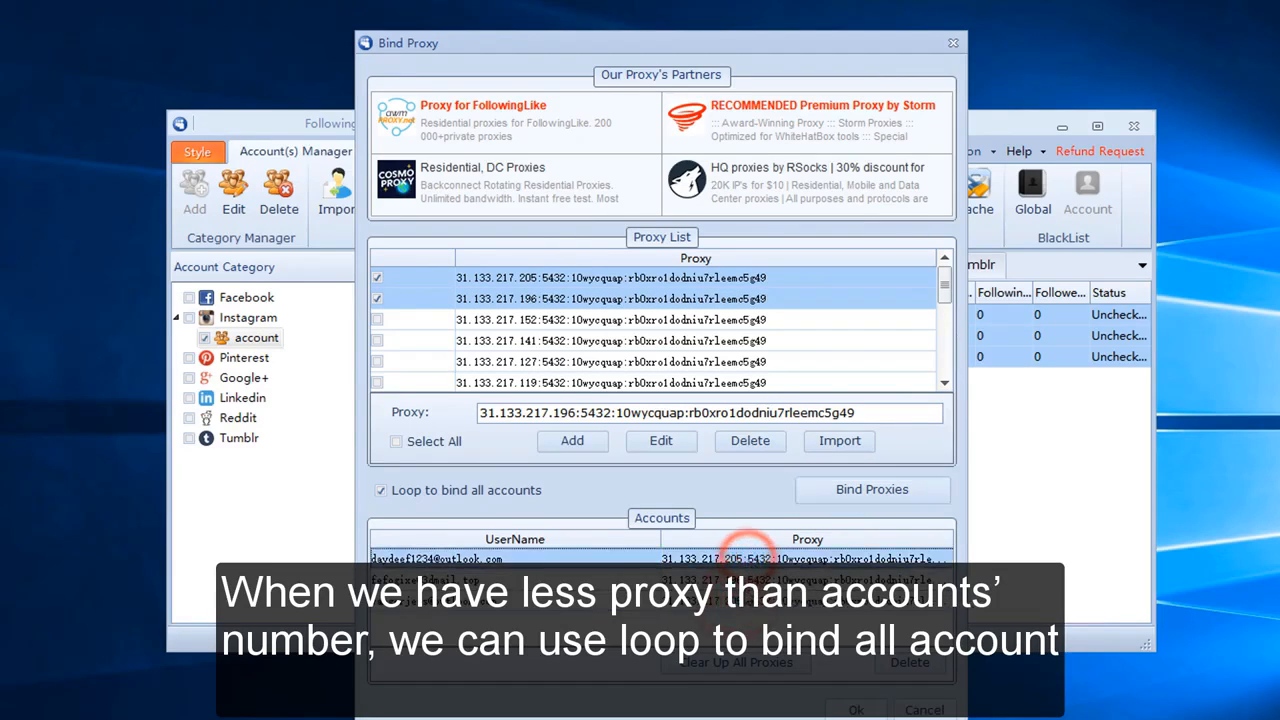
click(737, 598)
Step: Clear the bindings, rebind with all three proxies checked, and confirm with Ok
click(770, 674)
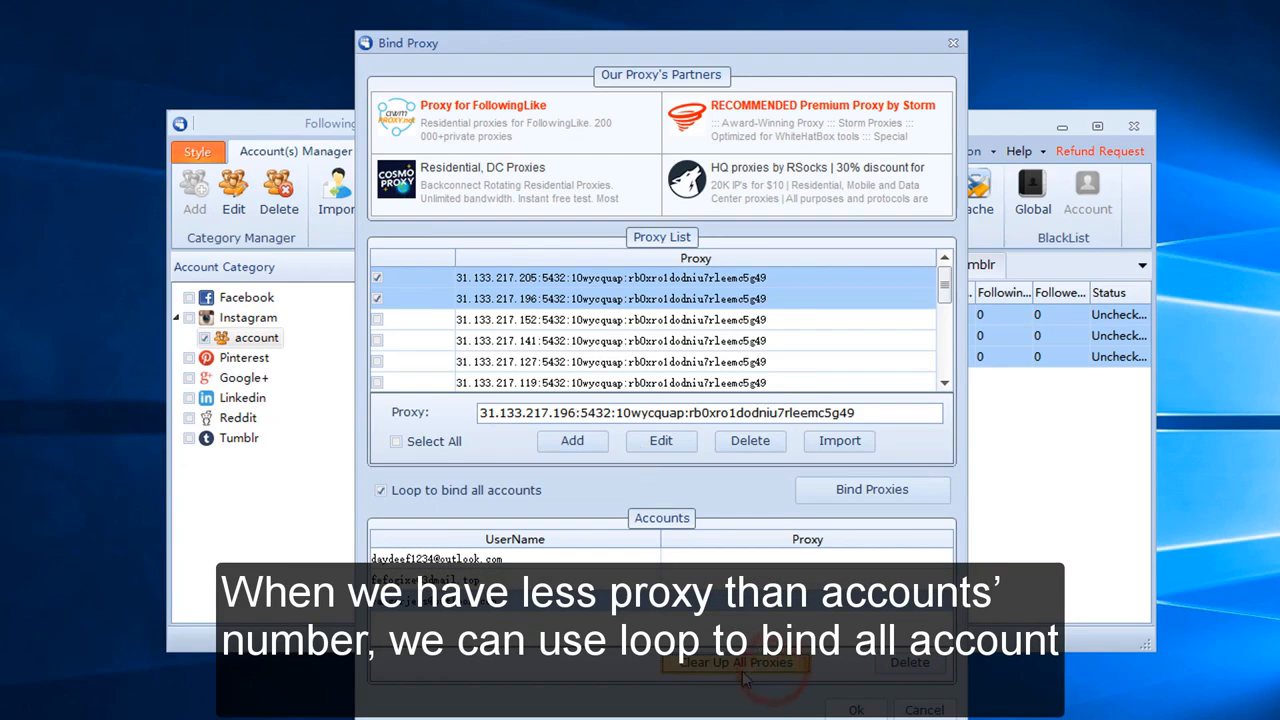
click(378, 319)
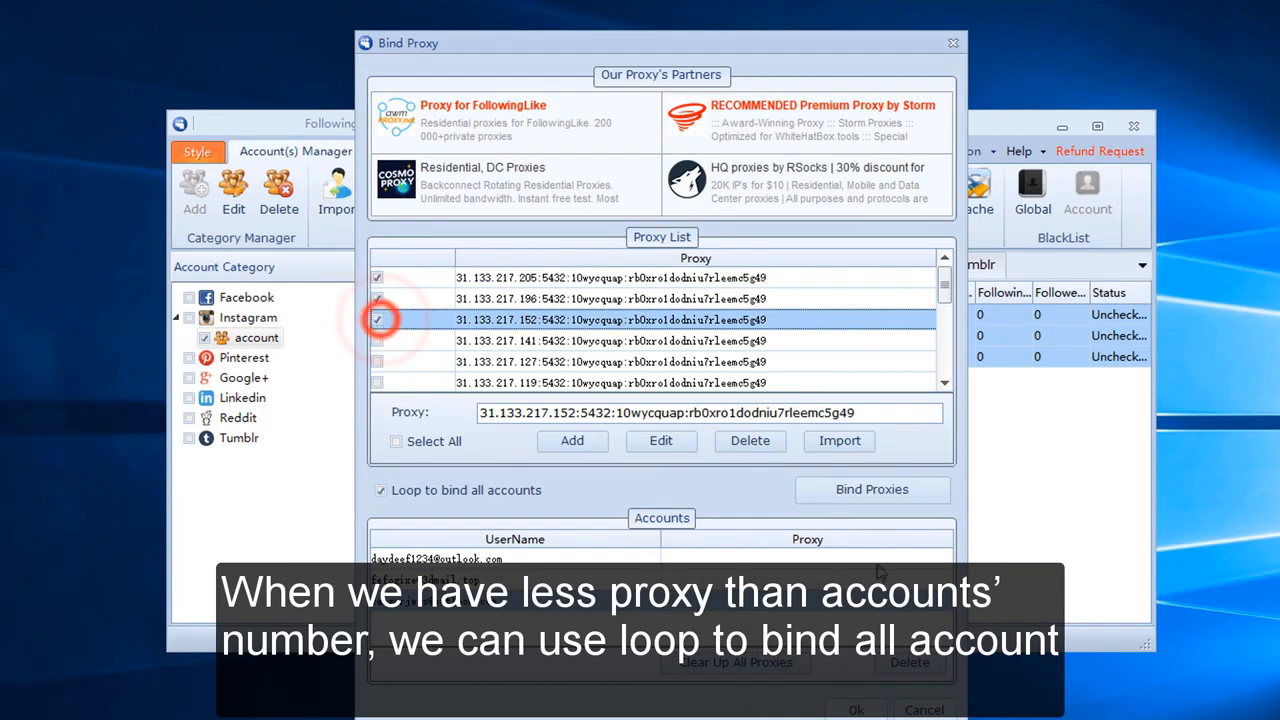
click(830, 490)
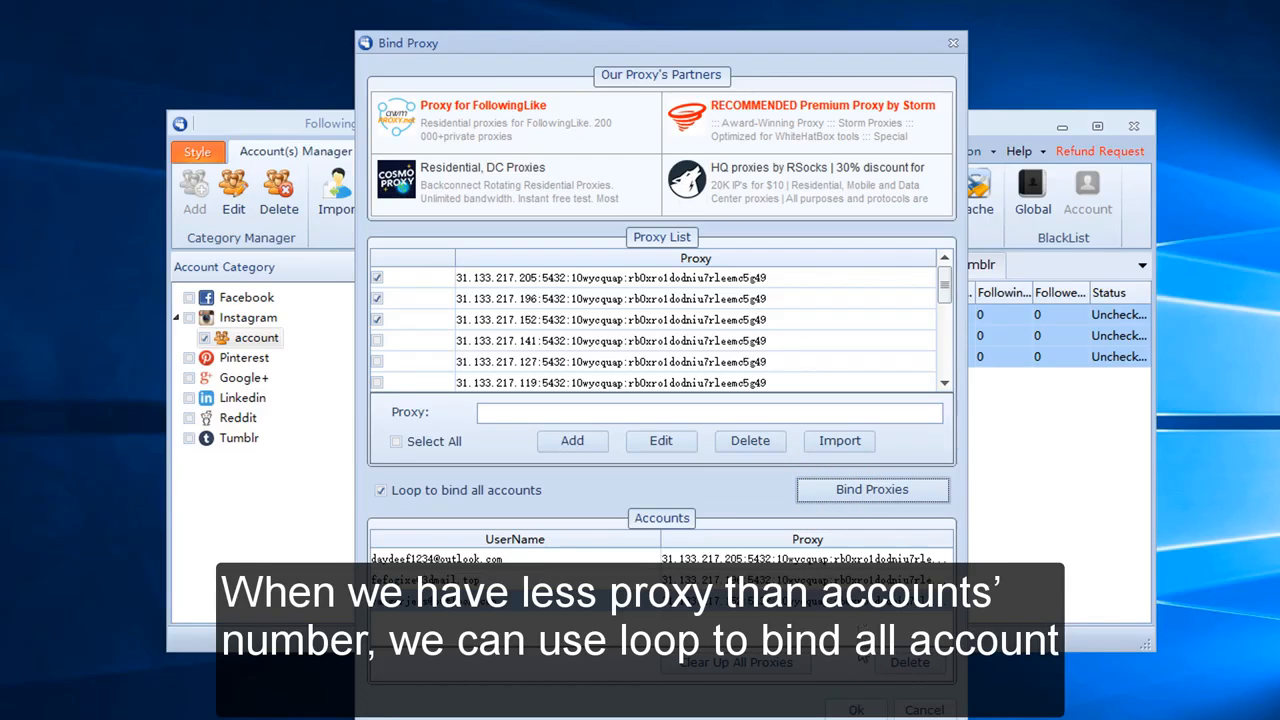
click(857, 710)
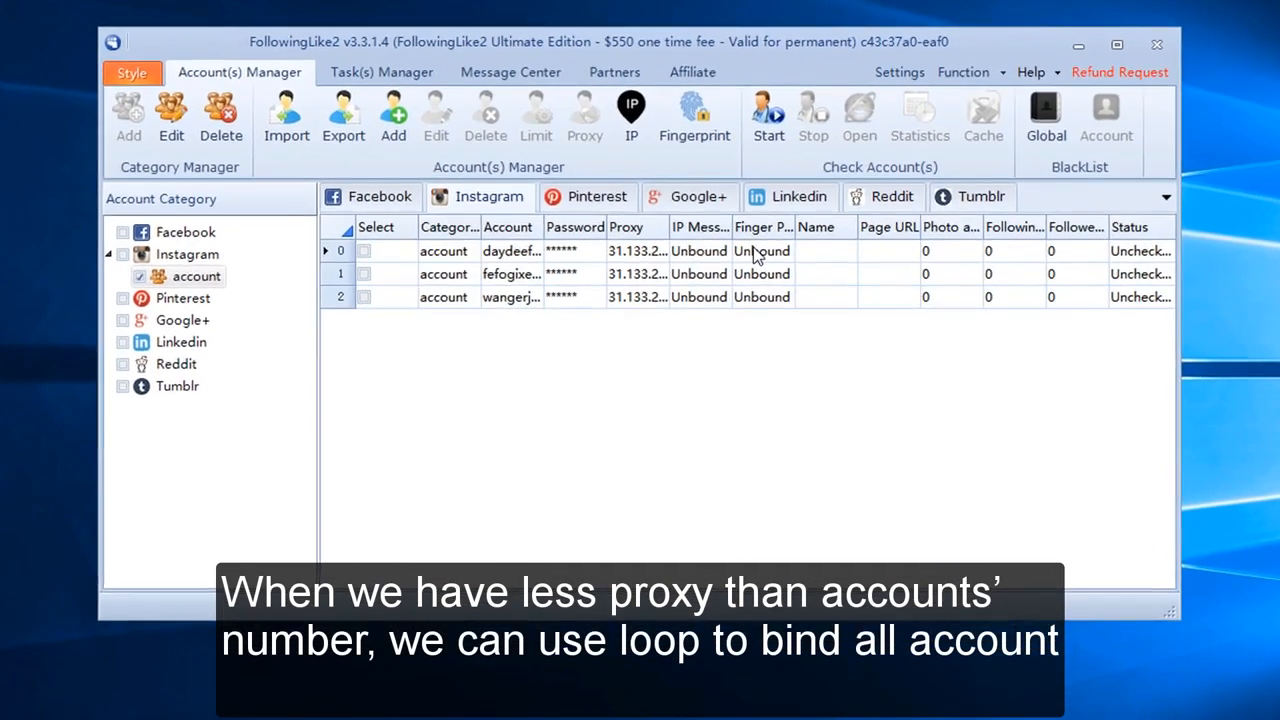
click(753, 335)
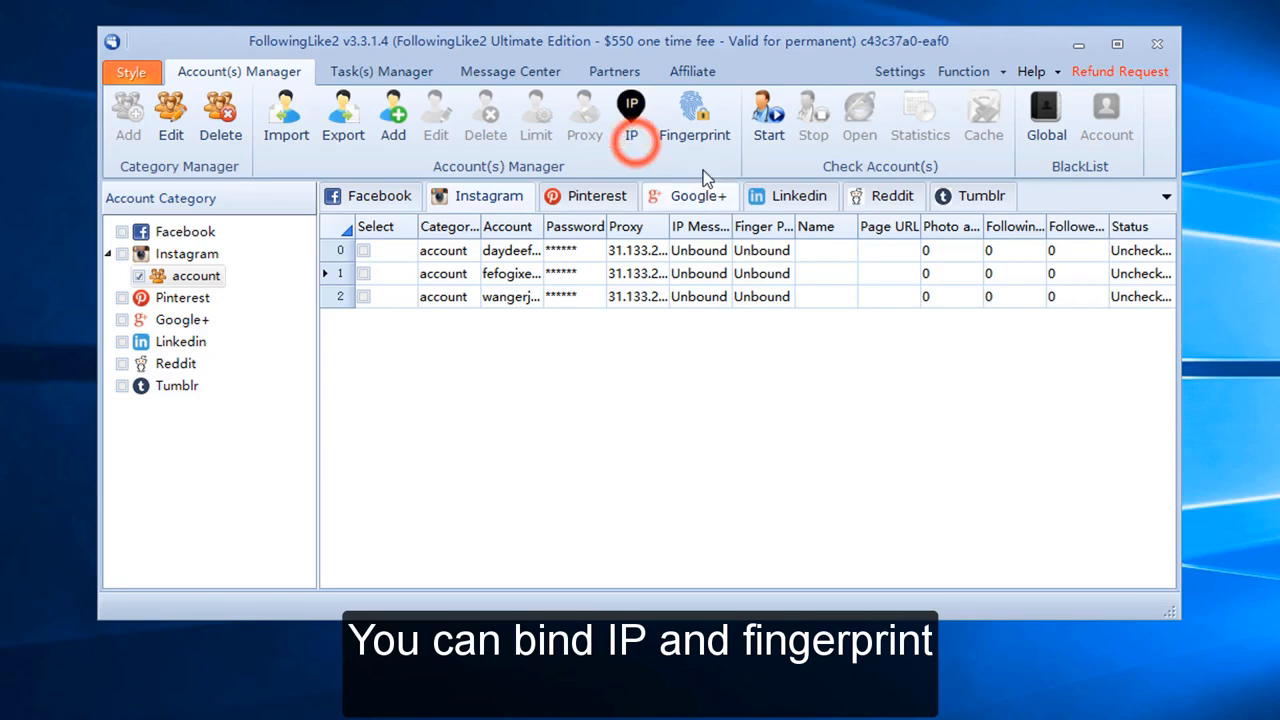
click(712, 138)
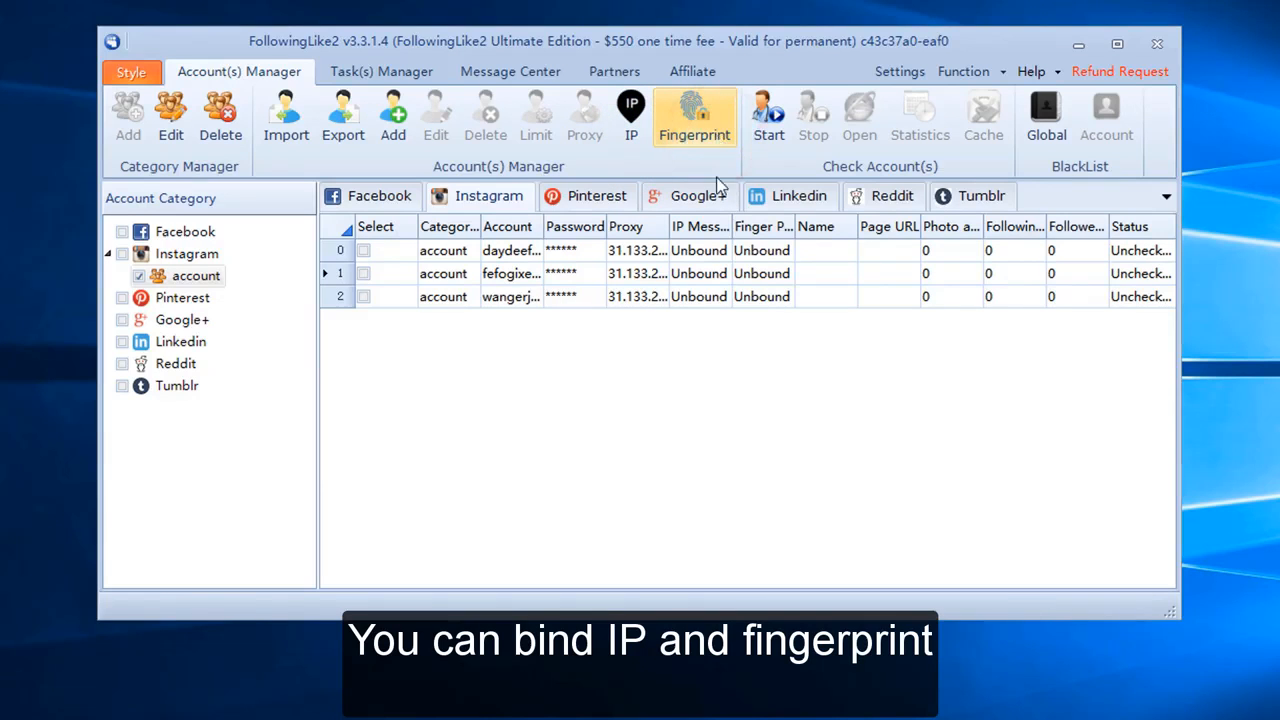
click(701, 255)
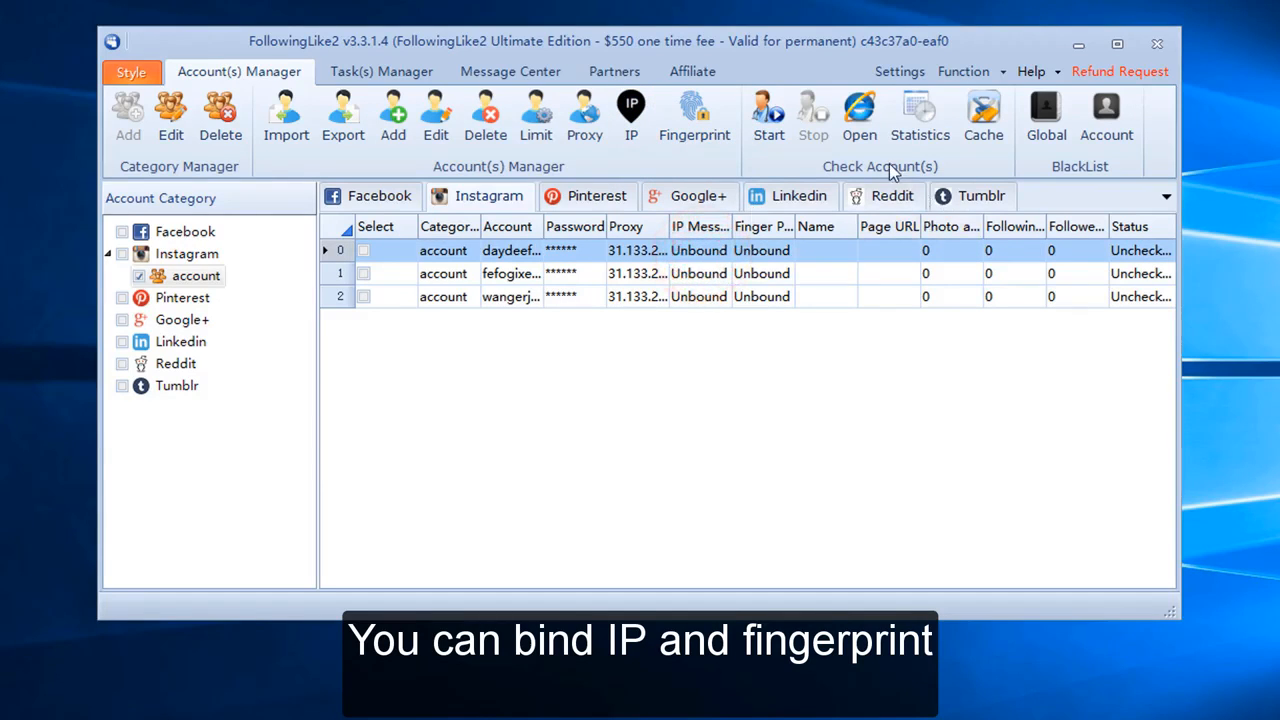
click(859, 110)
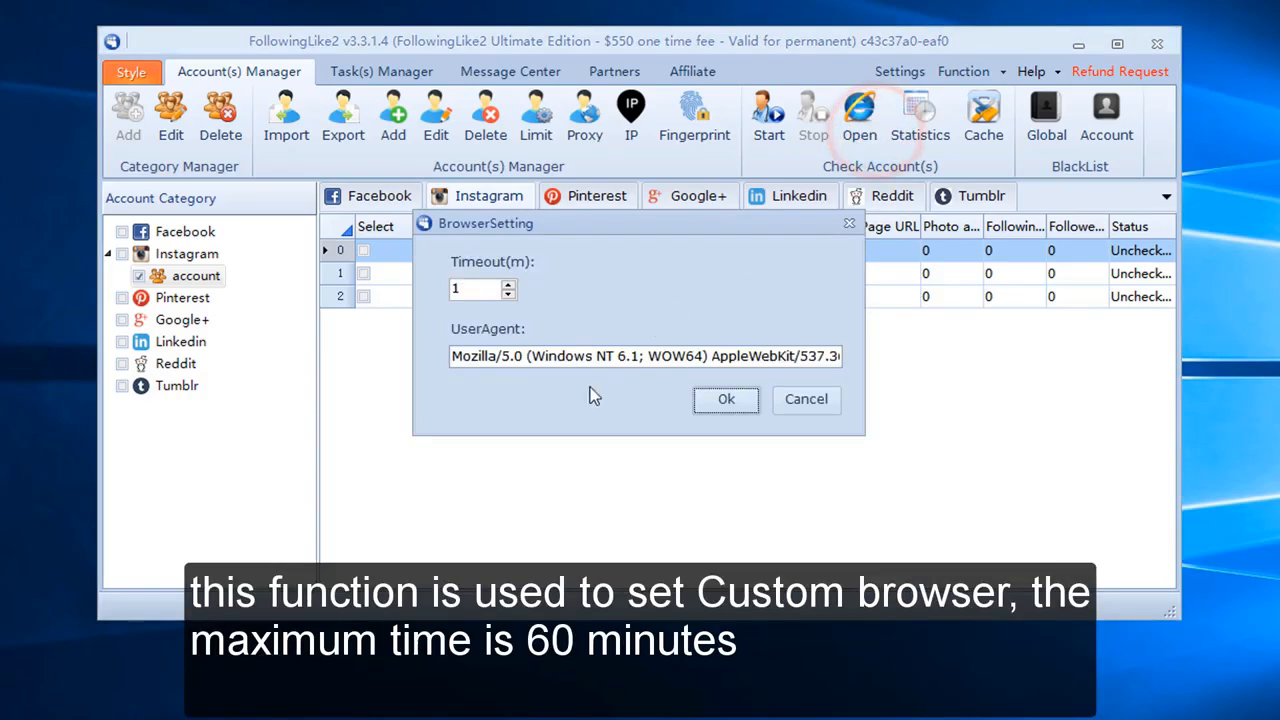
click(509, 284)
click(509, 284)
click(509, 284)
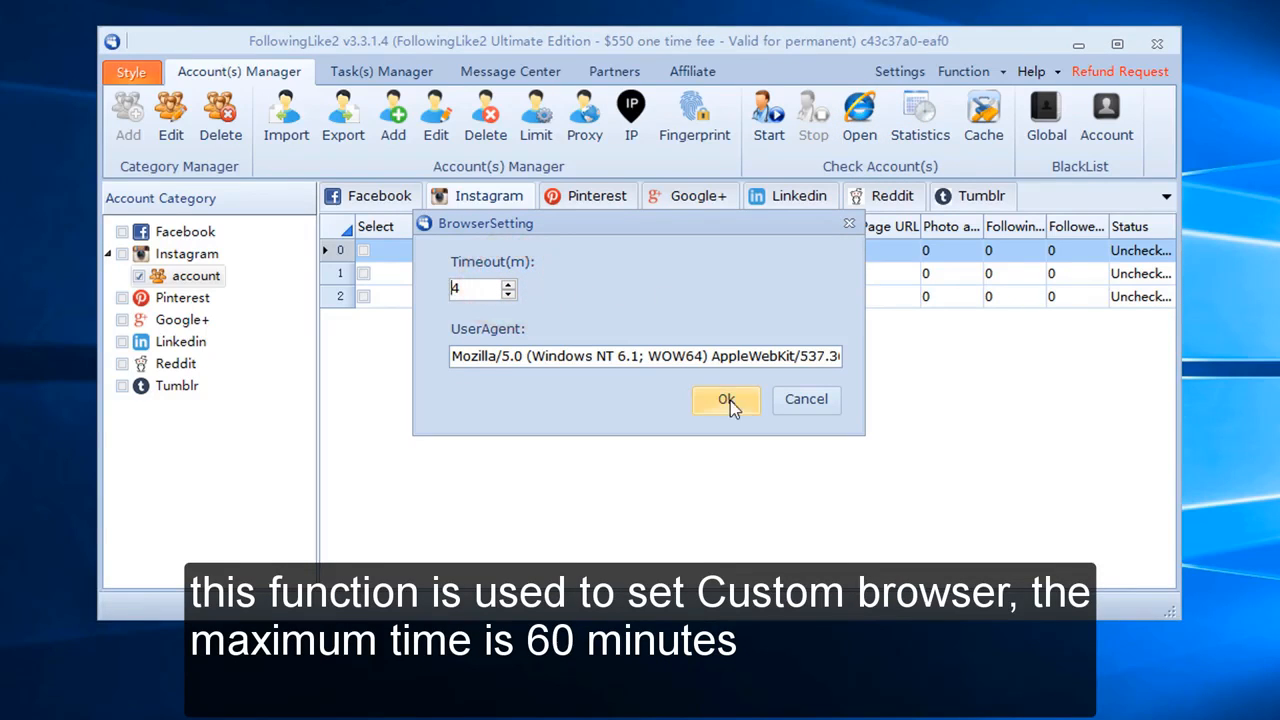
click(802, 400)
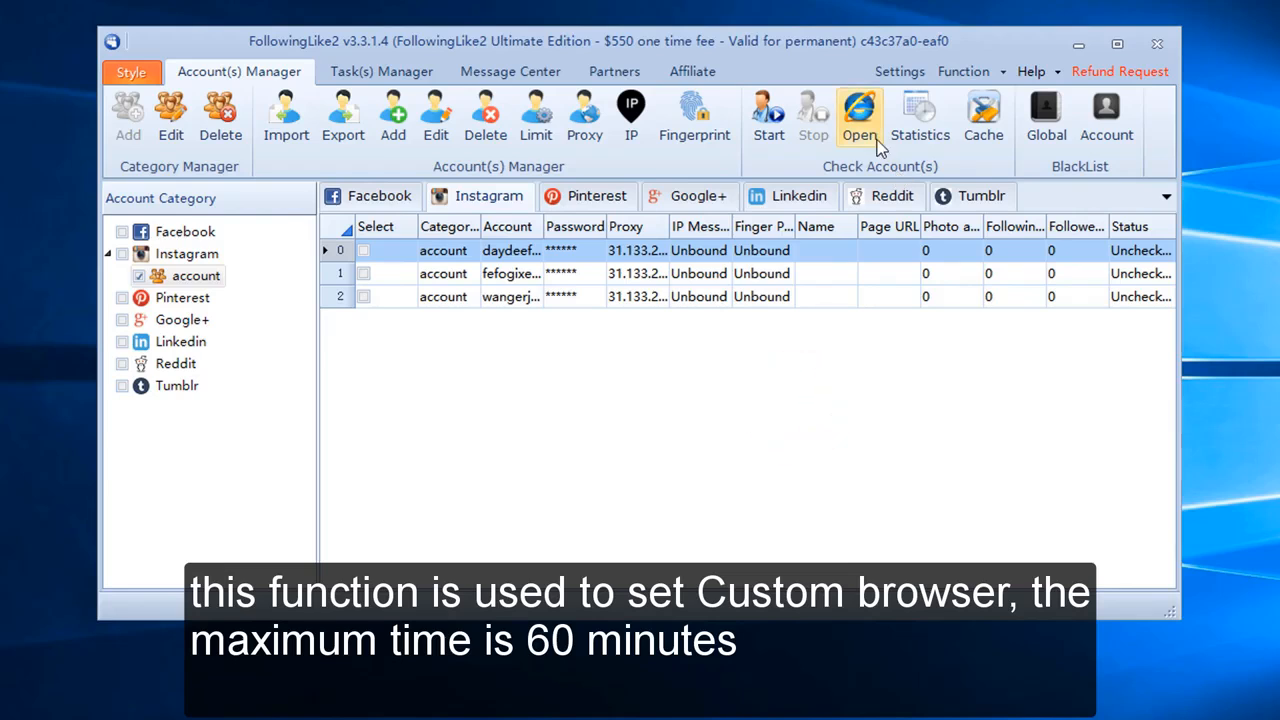
click(795, 273)
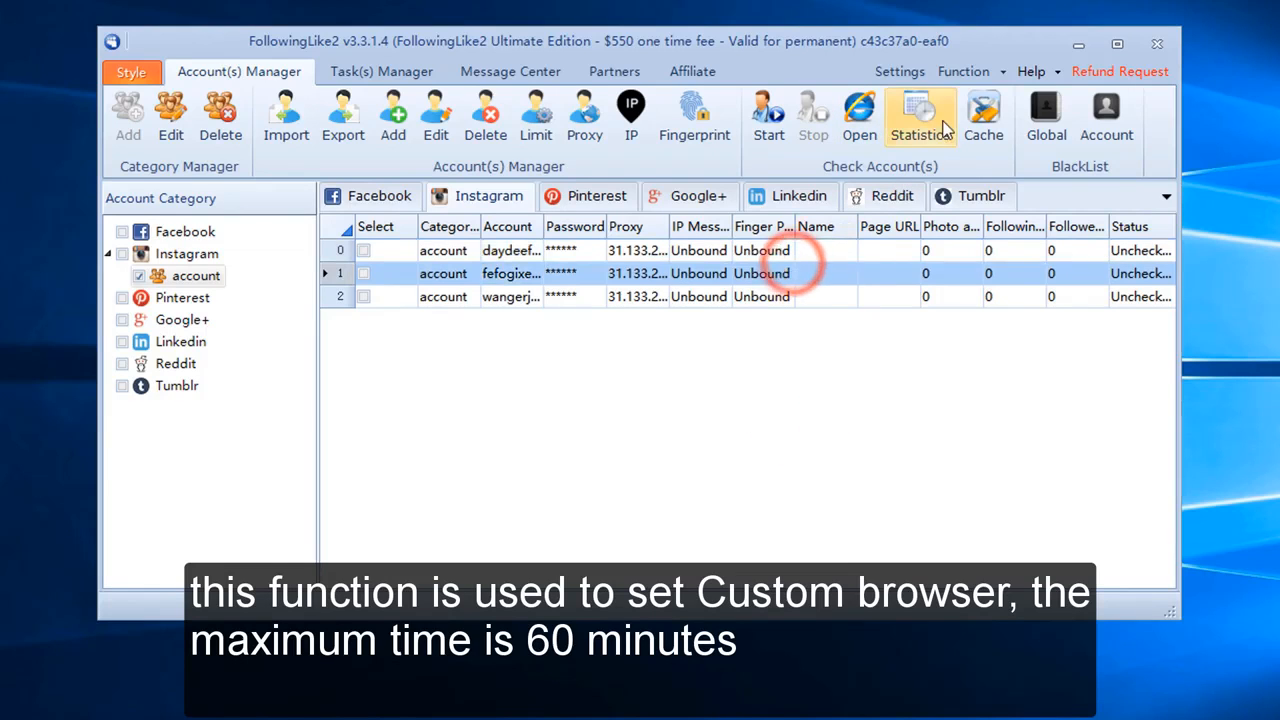
click(942, 123)
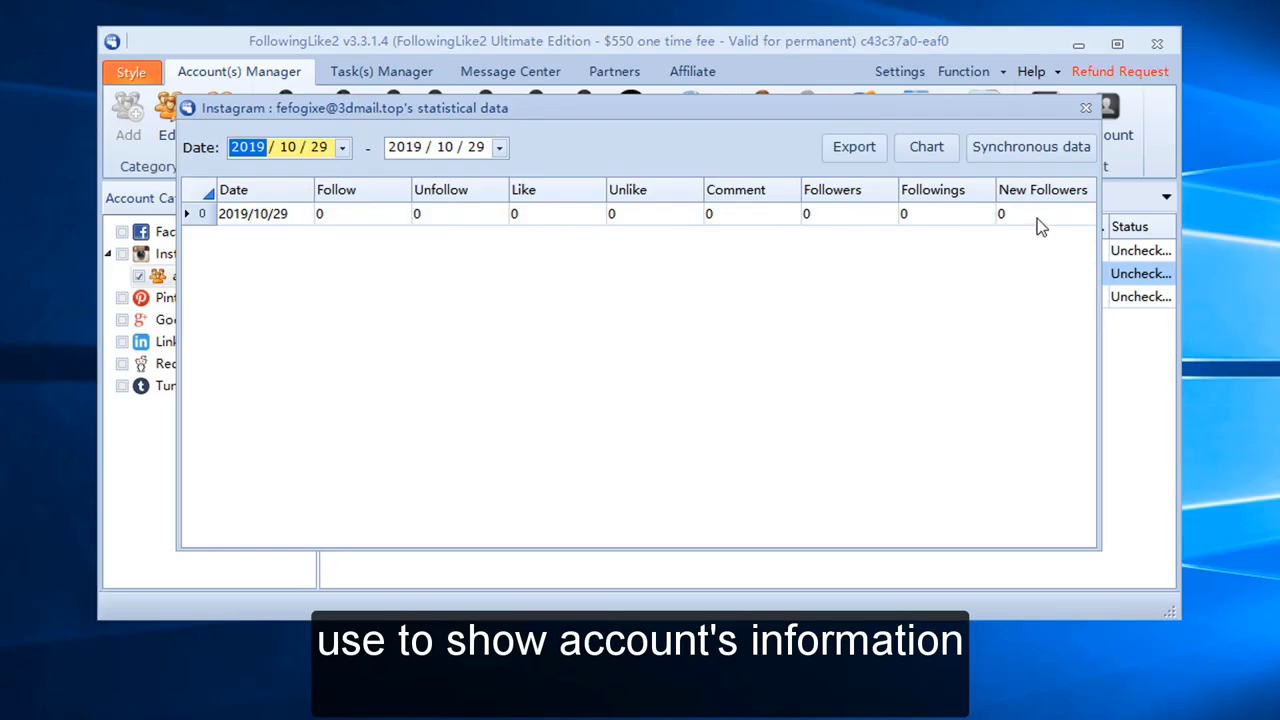
click(855, 147)
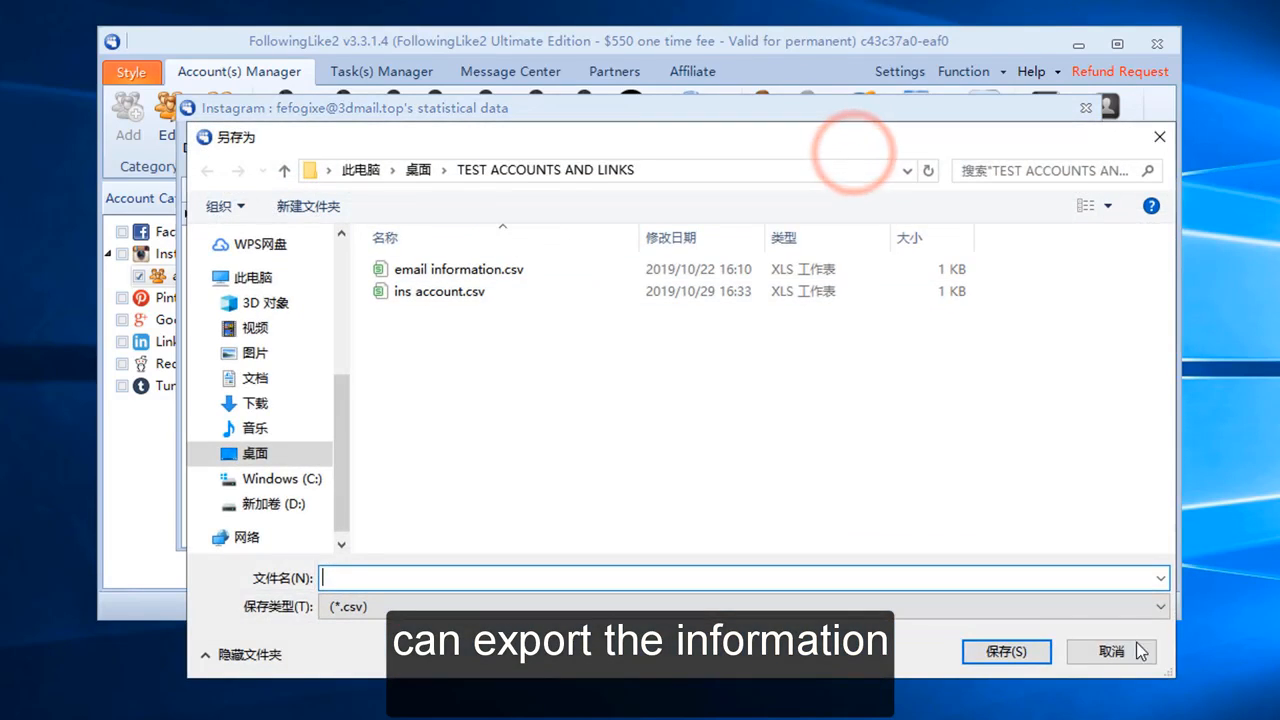
click(1118, 650)
click(1030, 146)
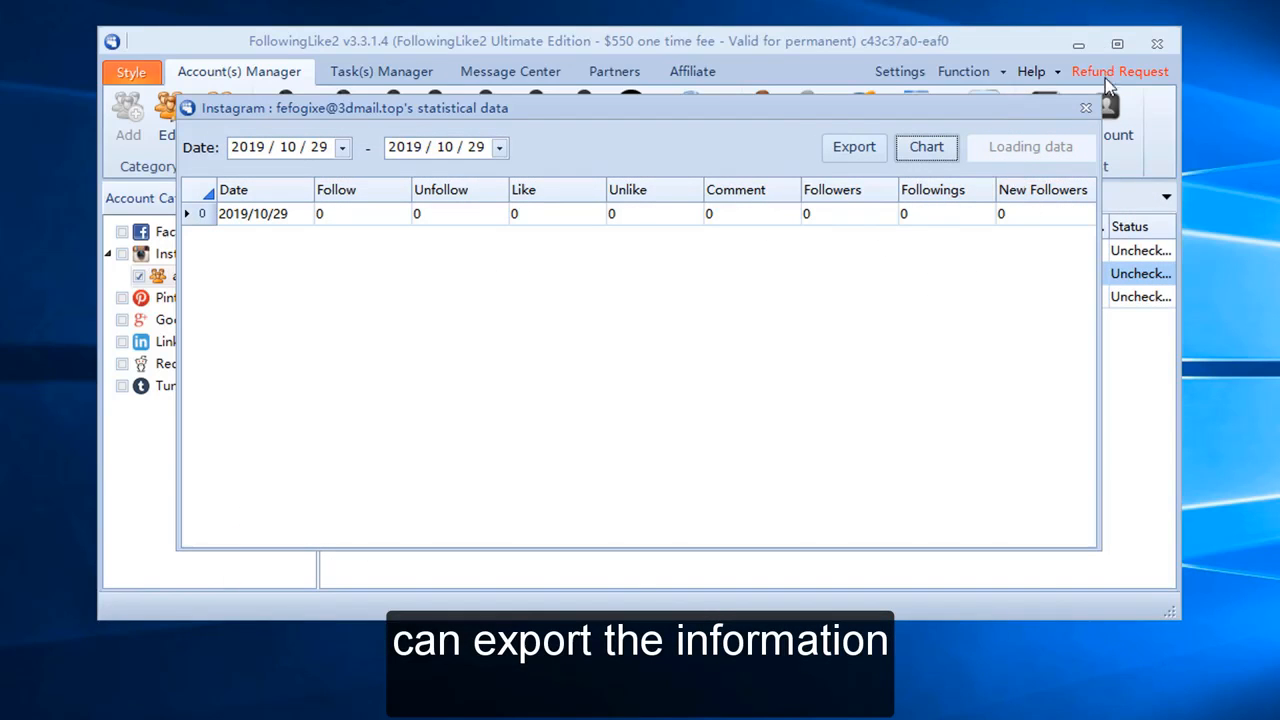
click(1087, 108)
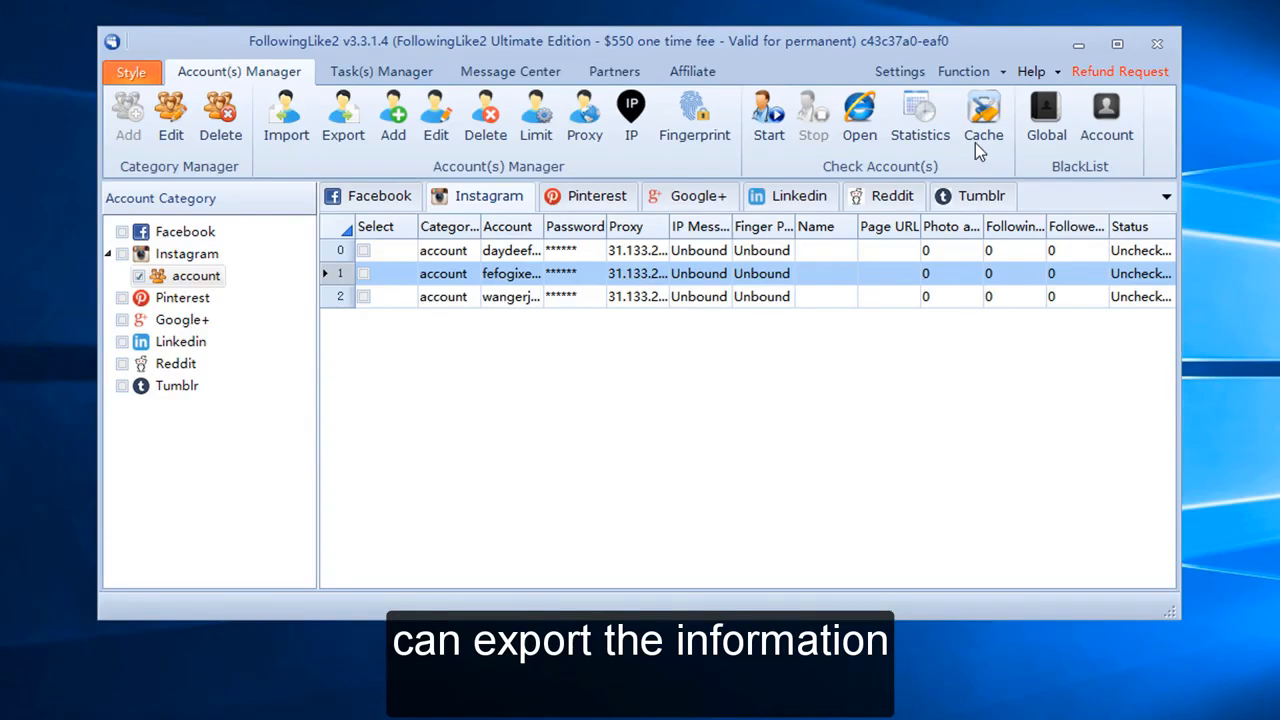
Step: In Global Black List, add a pasted post link under Instagram > Like
click(1050, 138)
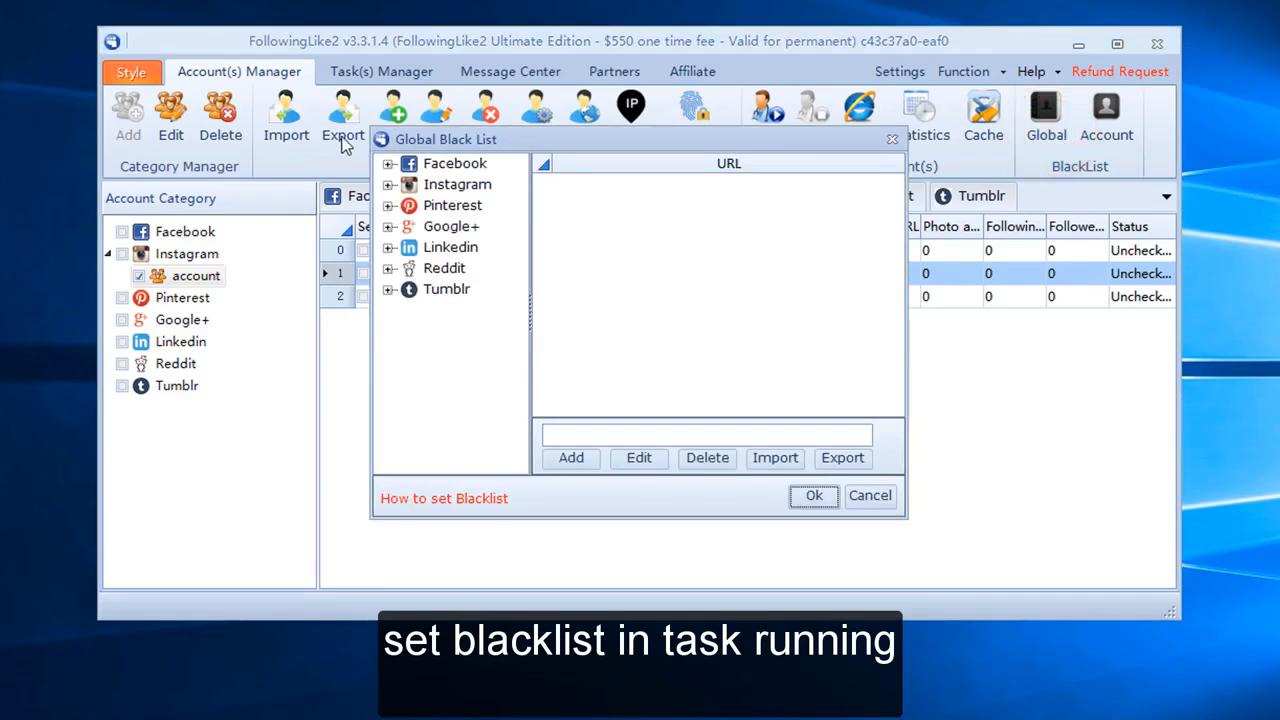
click(389, 185)
click(465, 207)
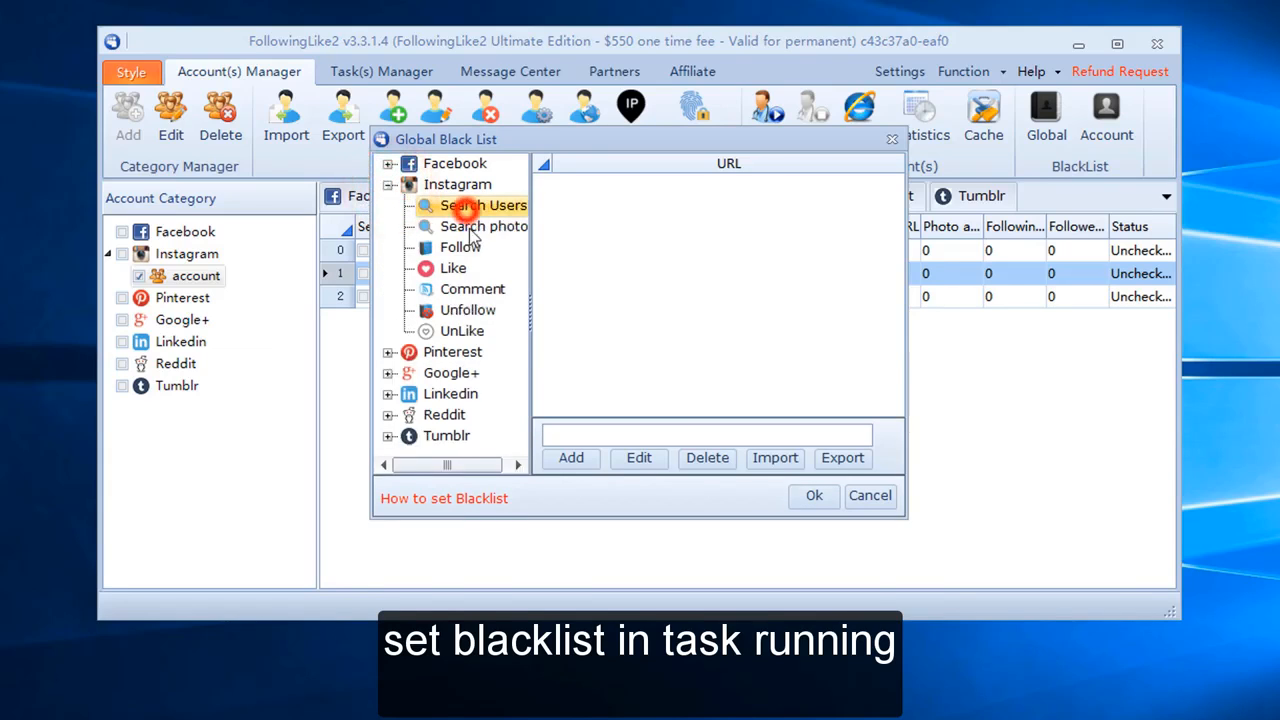
click(469, 241)
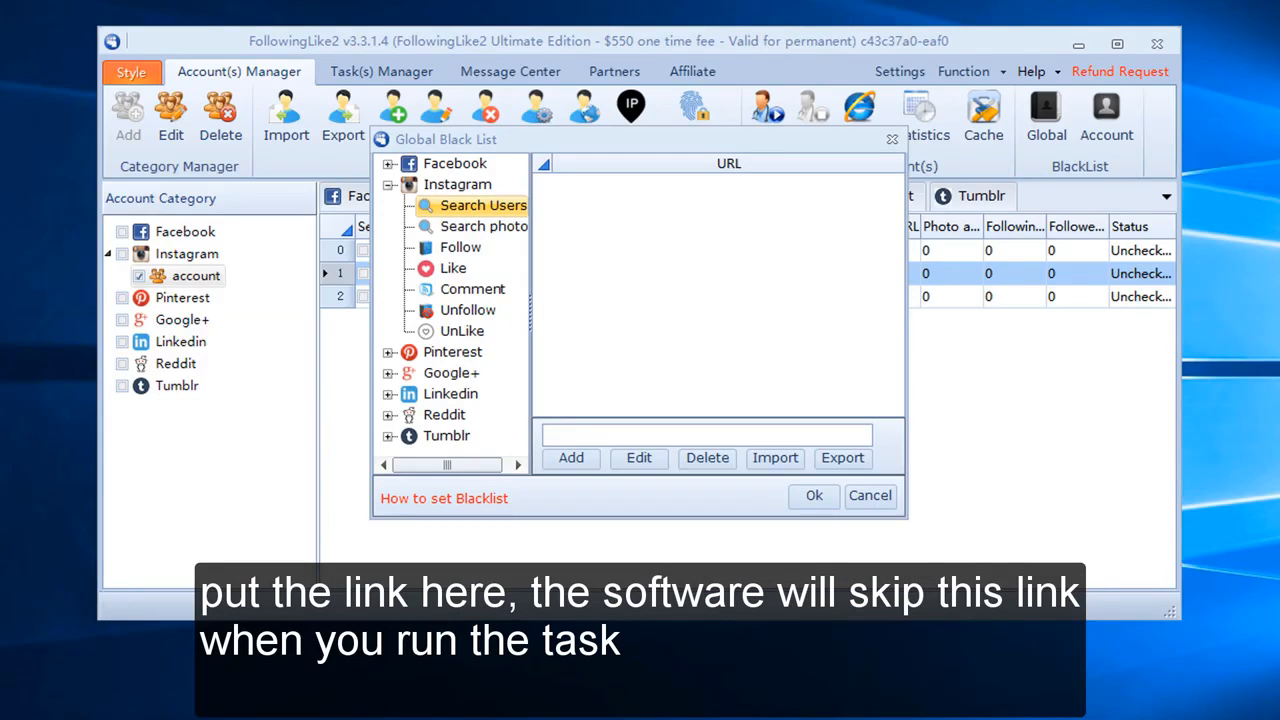
click(584, 433)
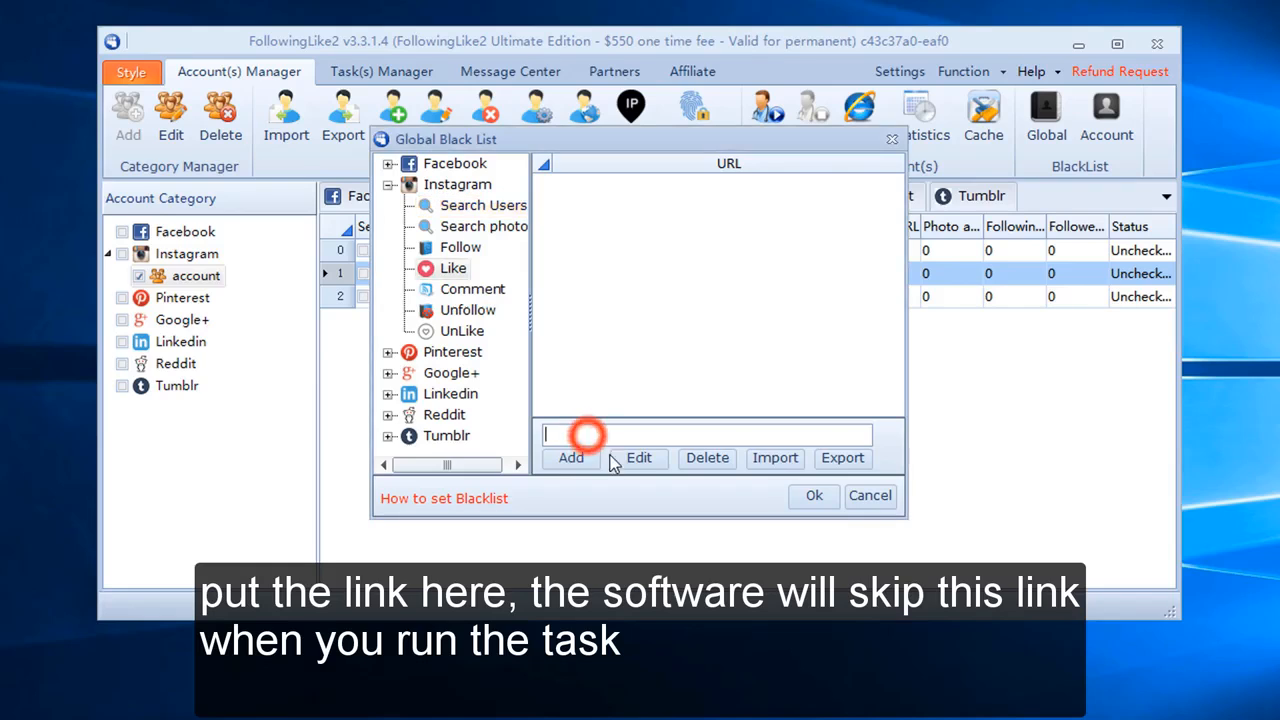
text(https://www.instagram.com/p/B4MMxl_grlG/)
click(570, 458)
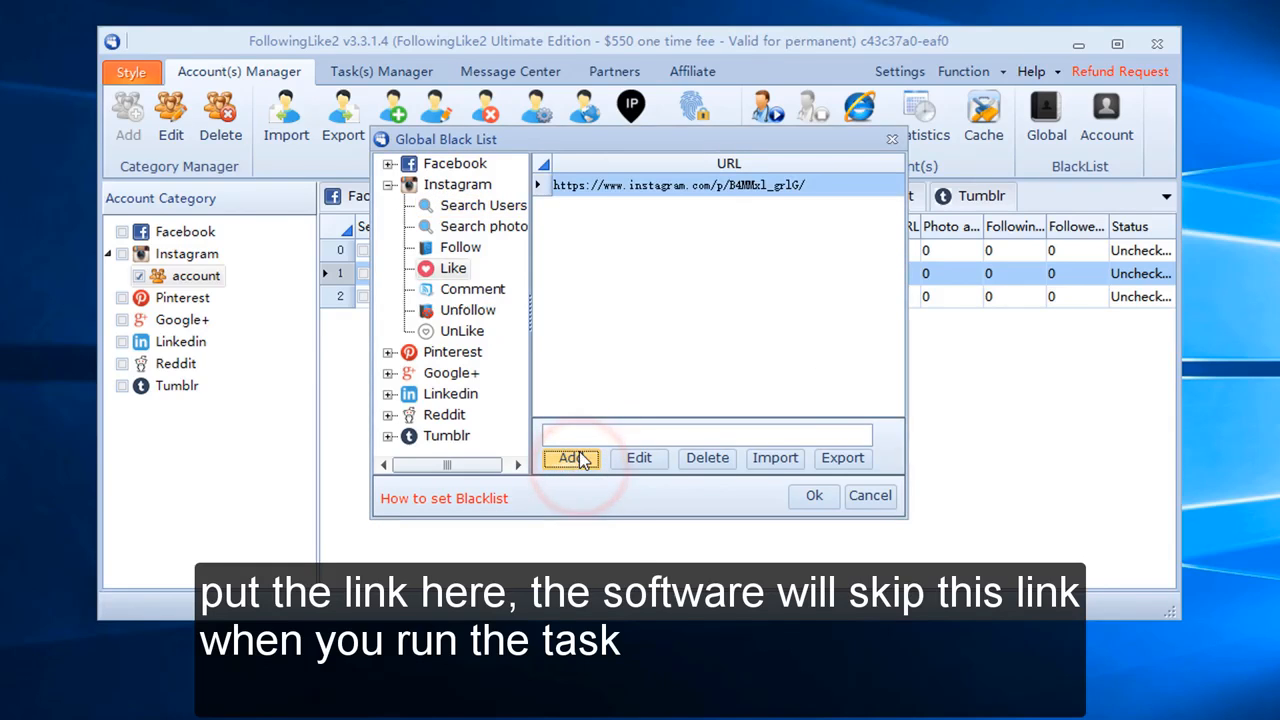
Step: Look over the Search Users and Follow lists, then delete the post link from Like
click(475, 206)
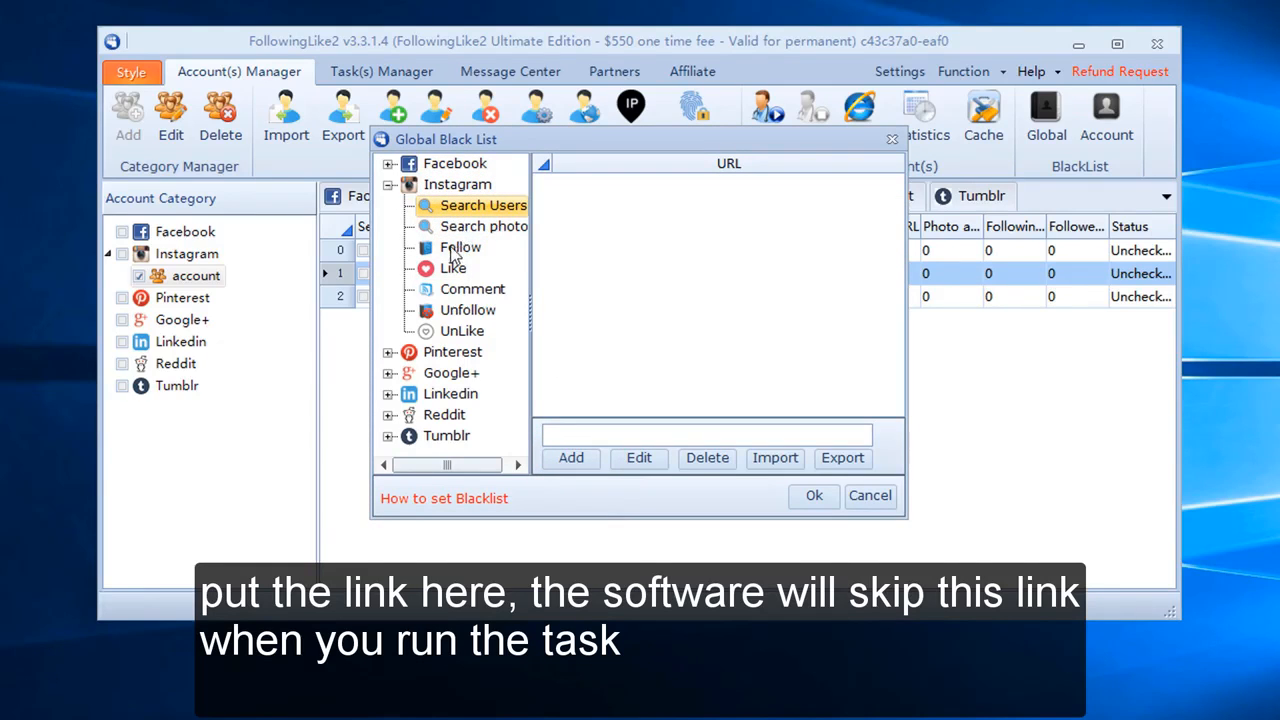
click(455, 247)
click(450, 268)
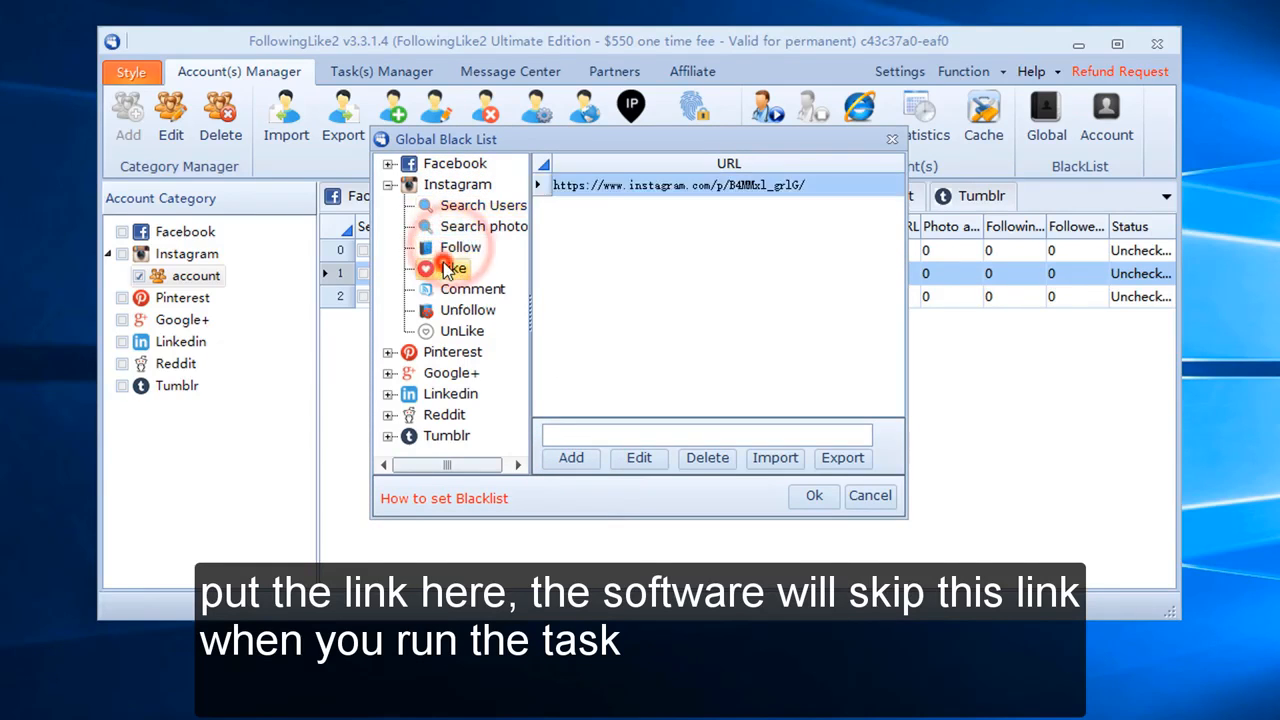
click(678, 188)
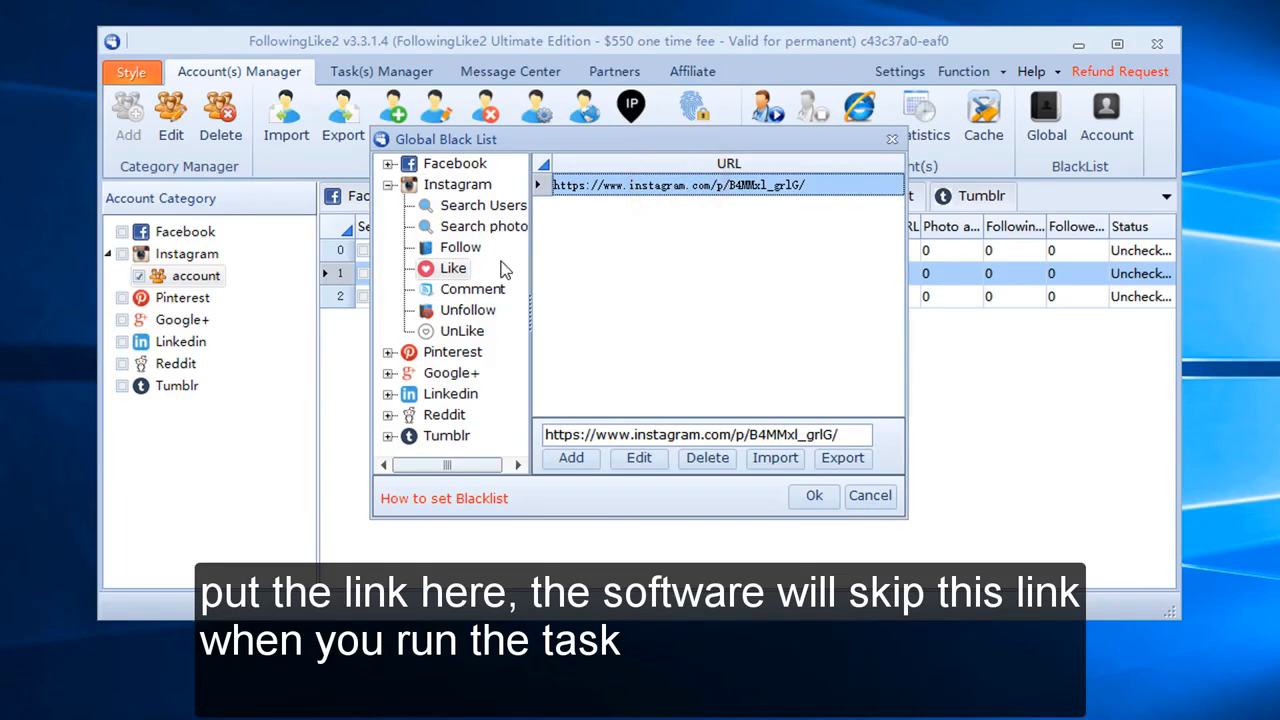
click(452, 268)
click(667, 188)
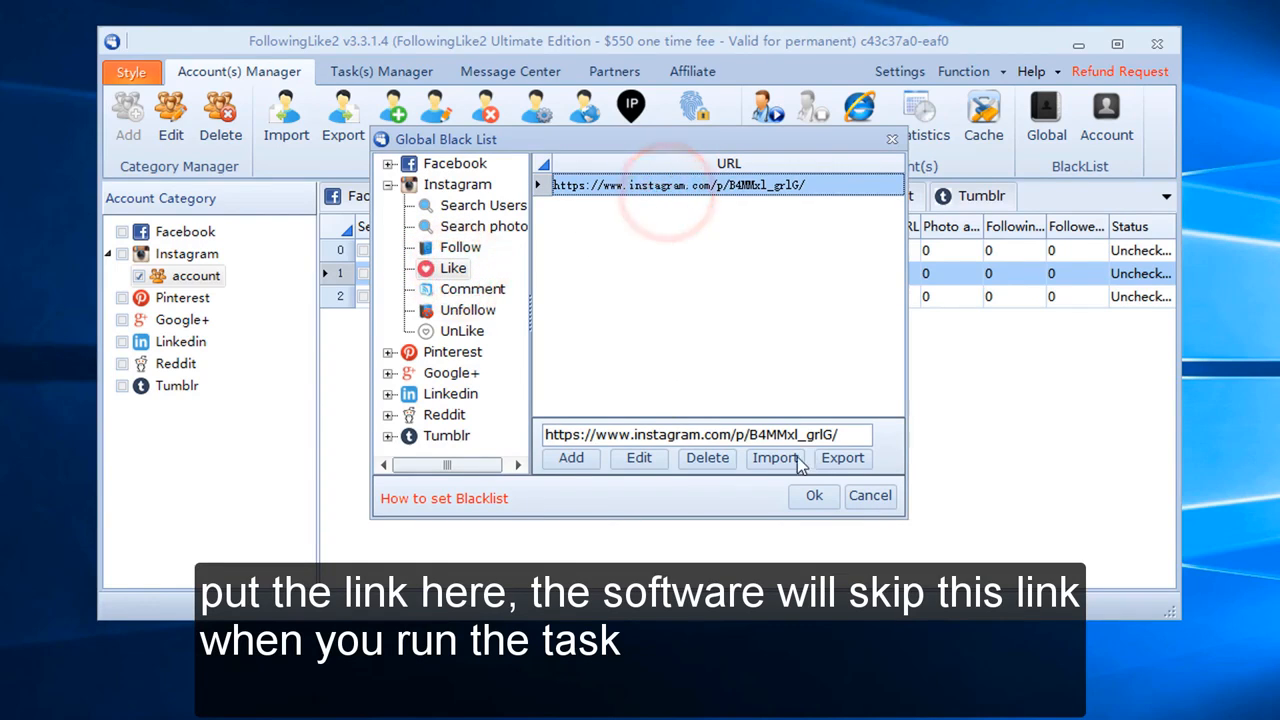
click(707, 458)
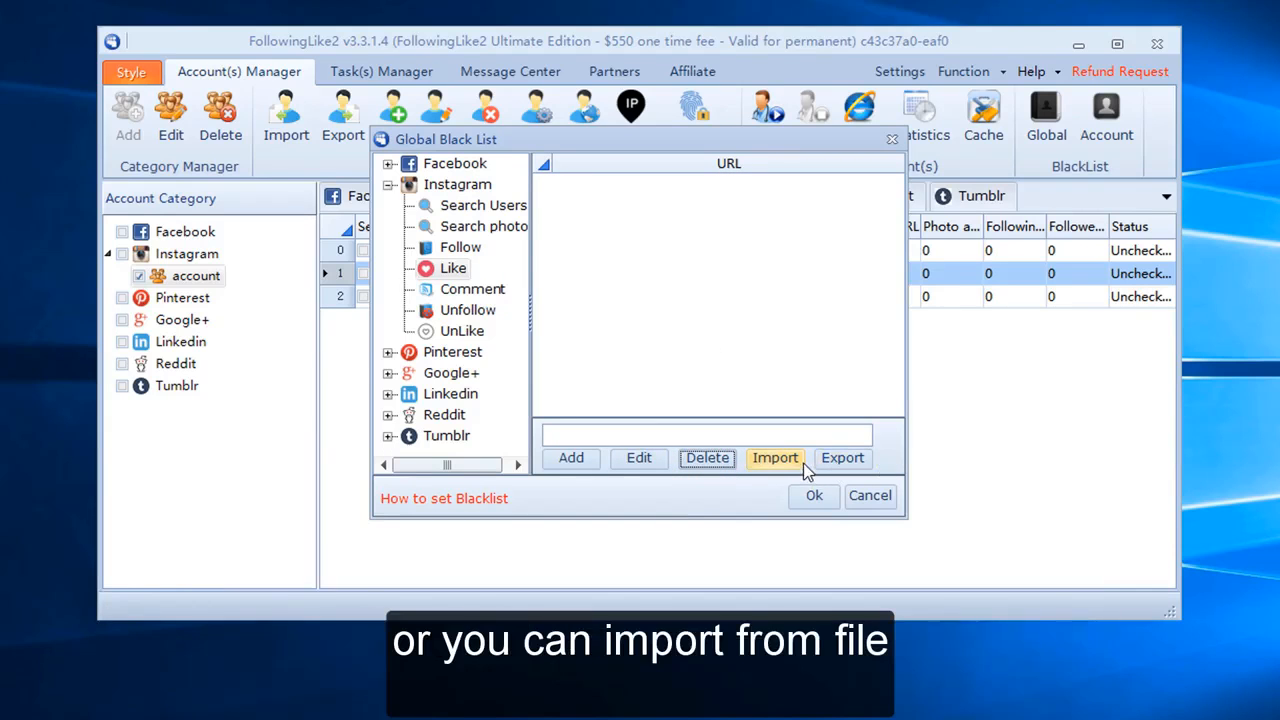
Step: Try Import but cancel the file picker, then close Global Black List with Cancel
click(801, 462)
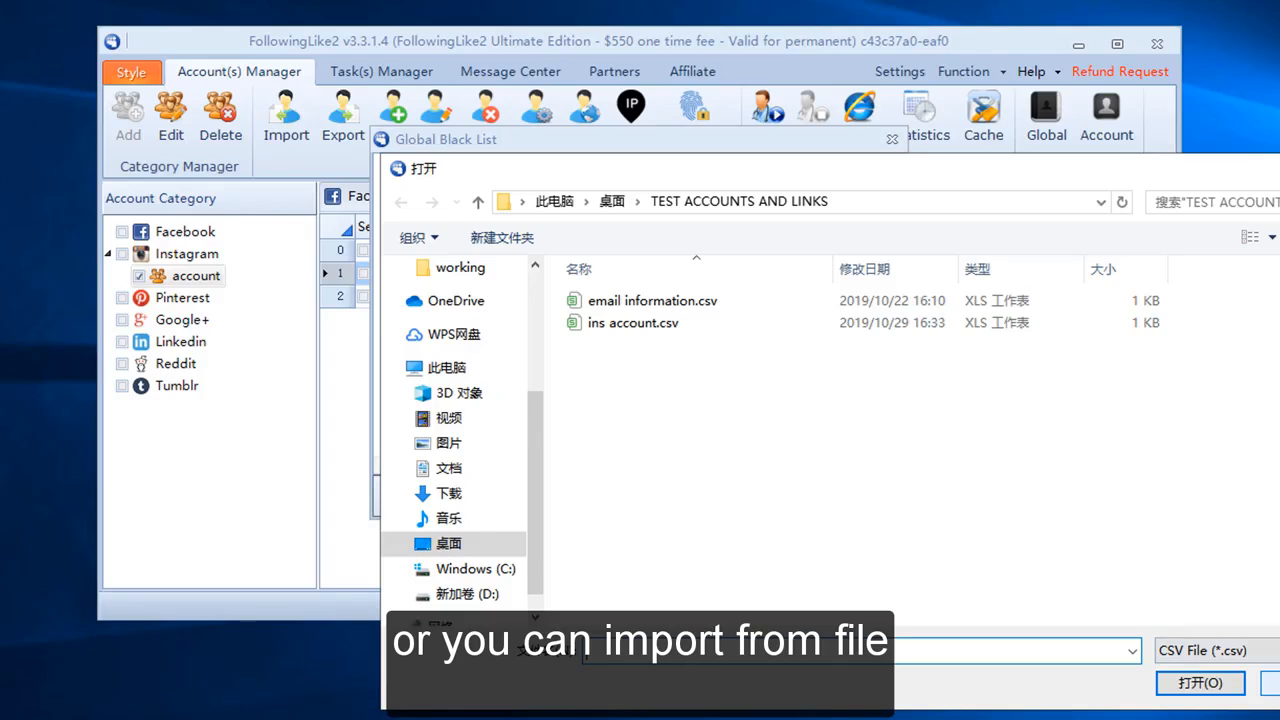
click(1273, 685)
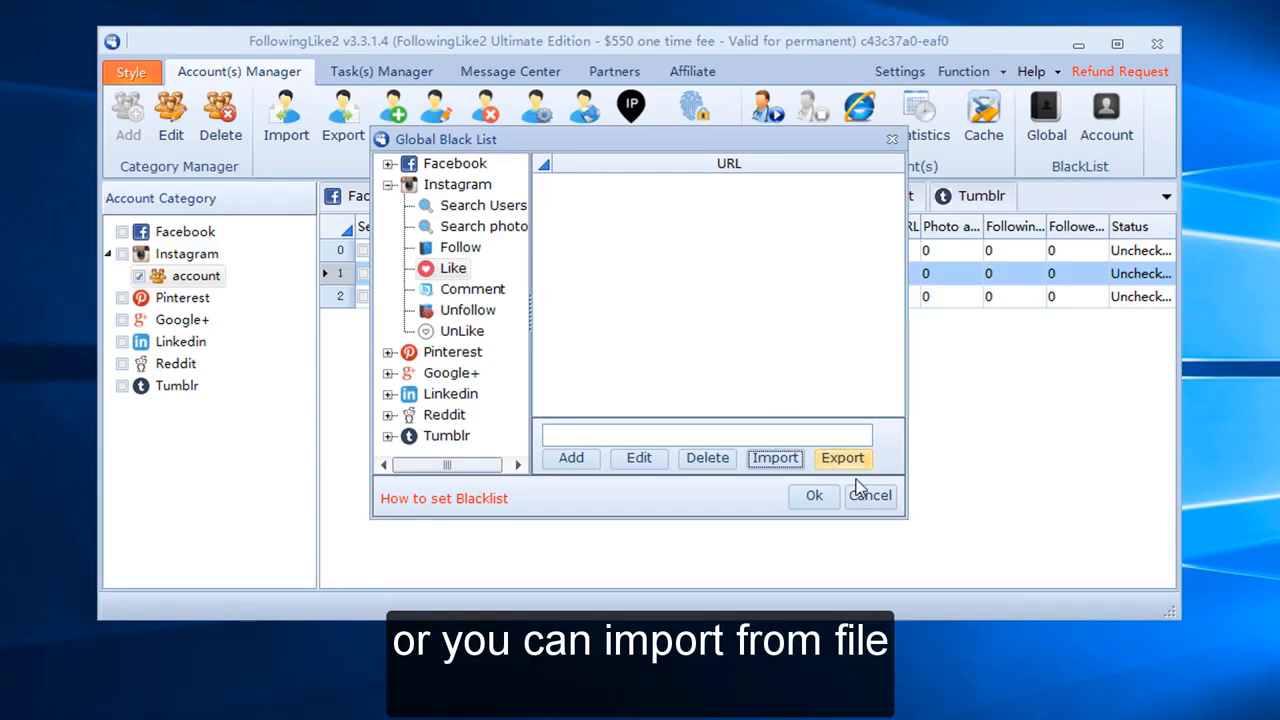
click(866, 495)
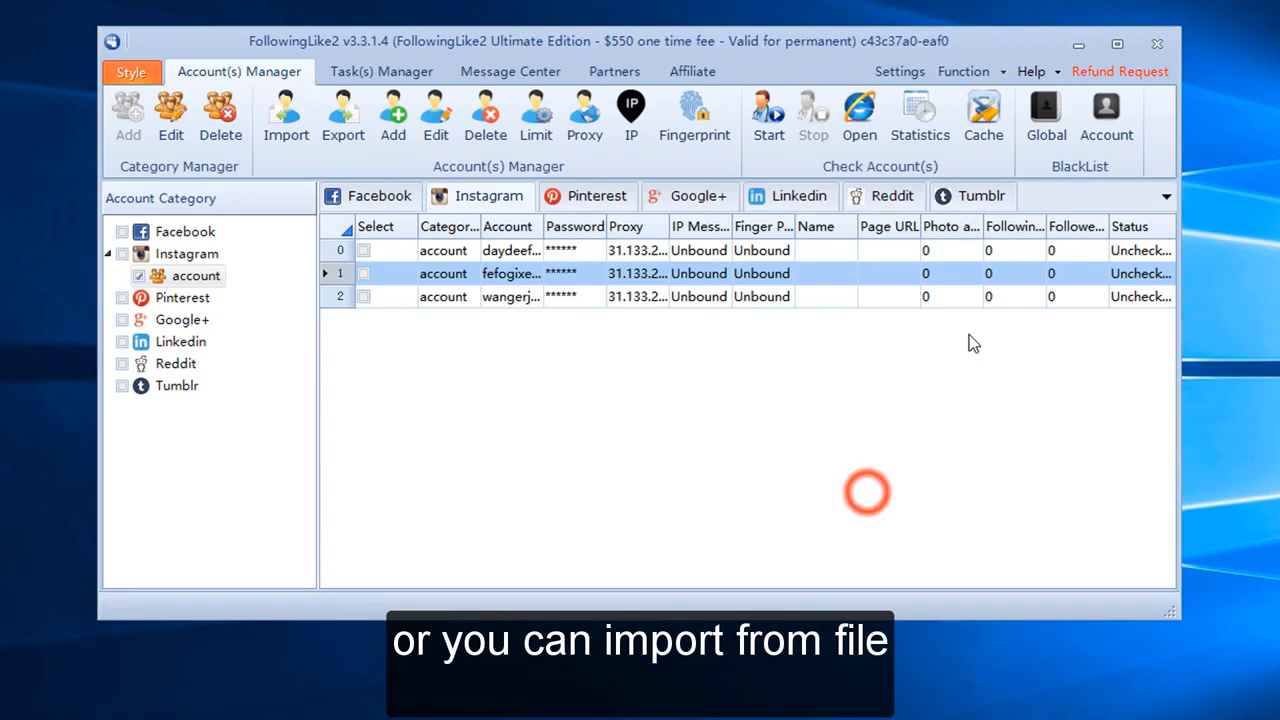
click(1125, 140)
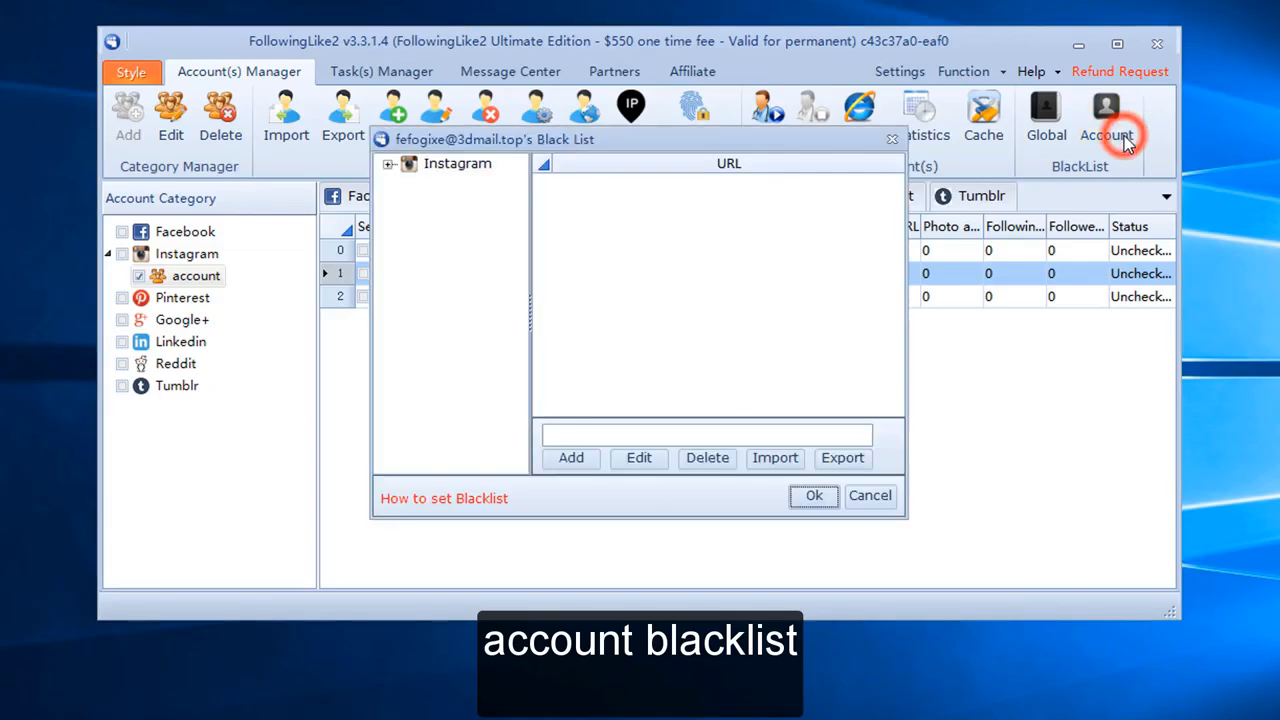
click(390, 166)
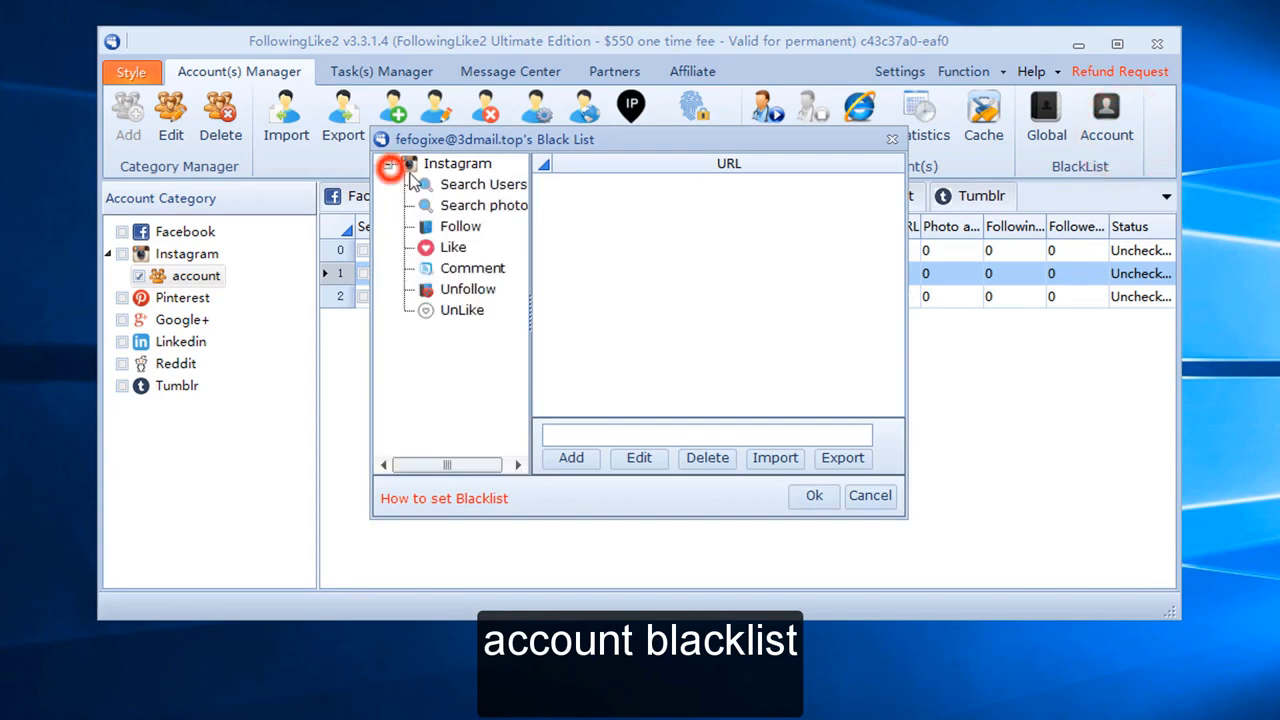
click(462, 205)
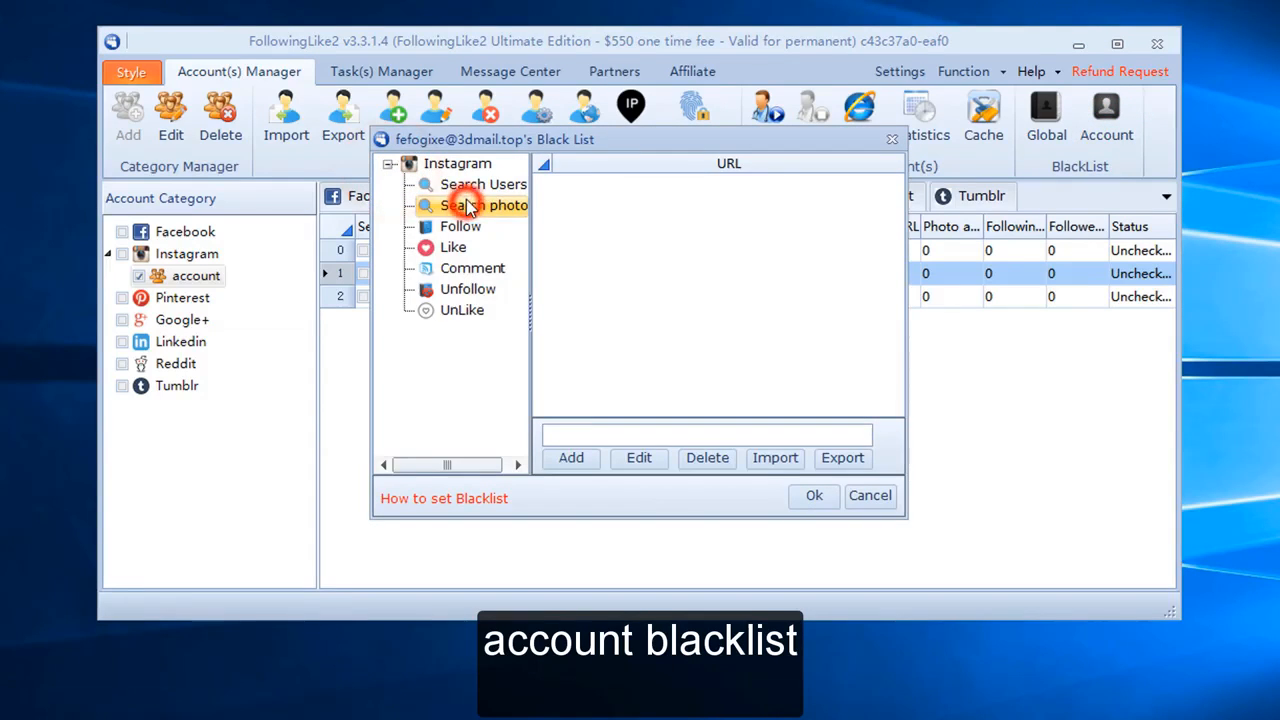
click(650, 427)
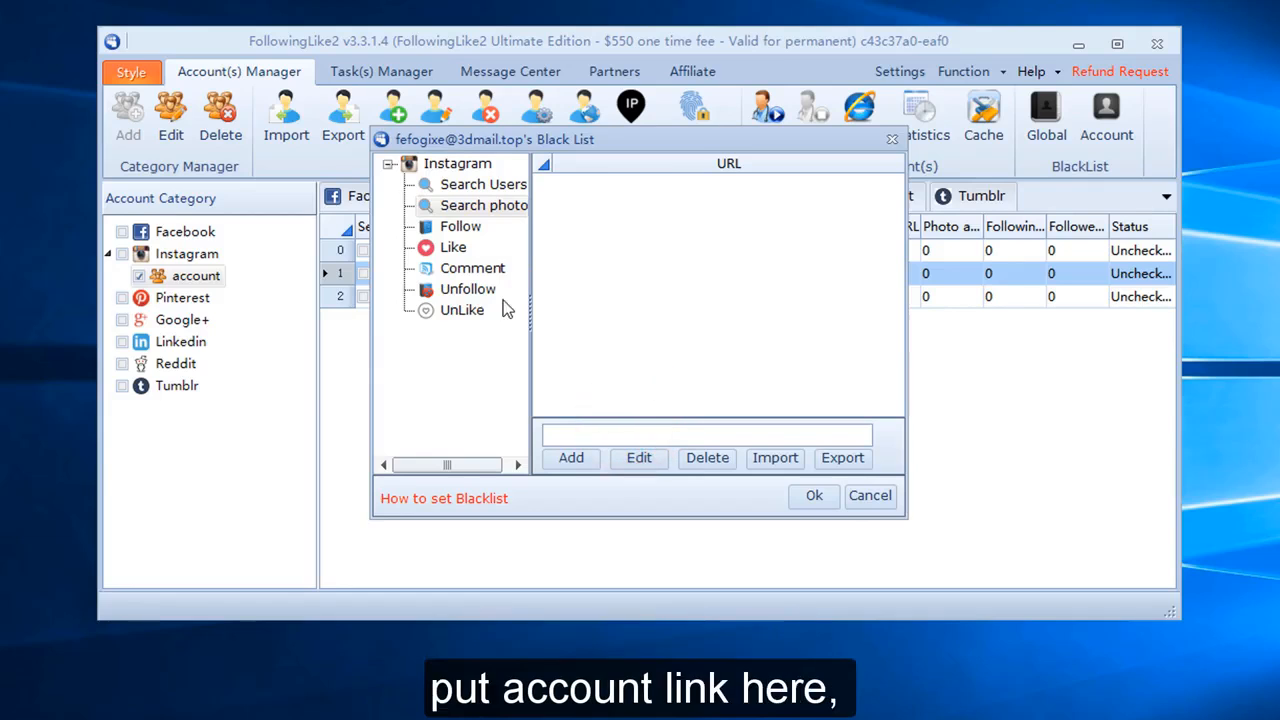
click(460, 226)
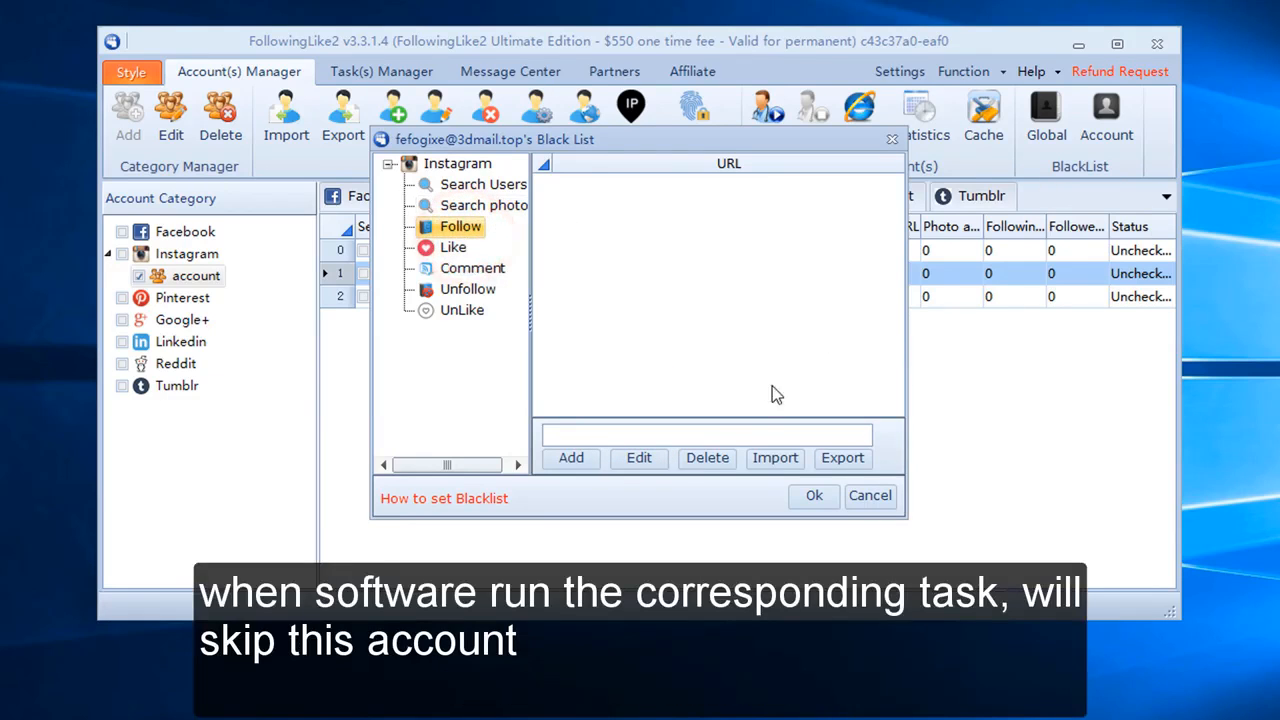
click(676, 436)
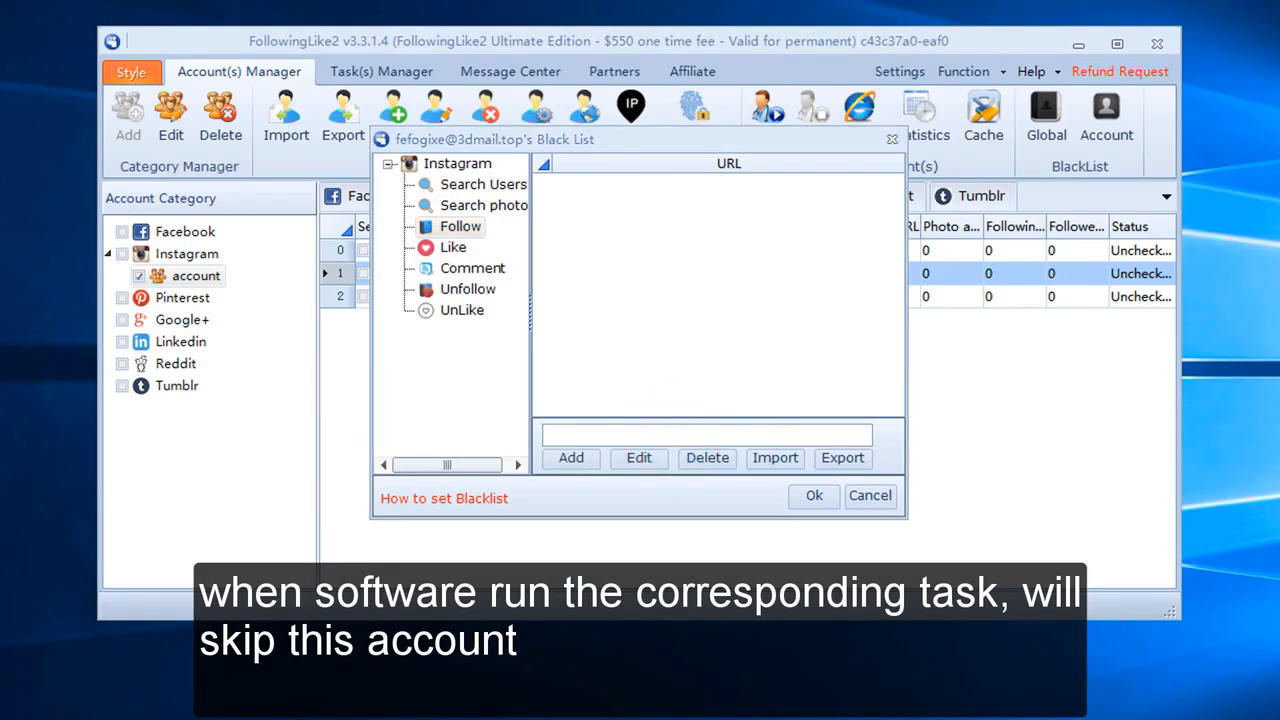
click(453, 247)
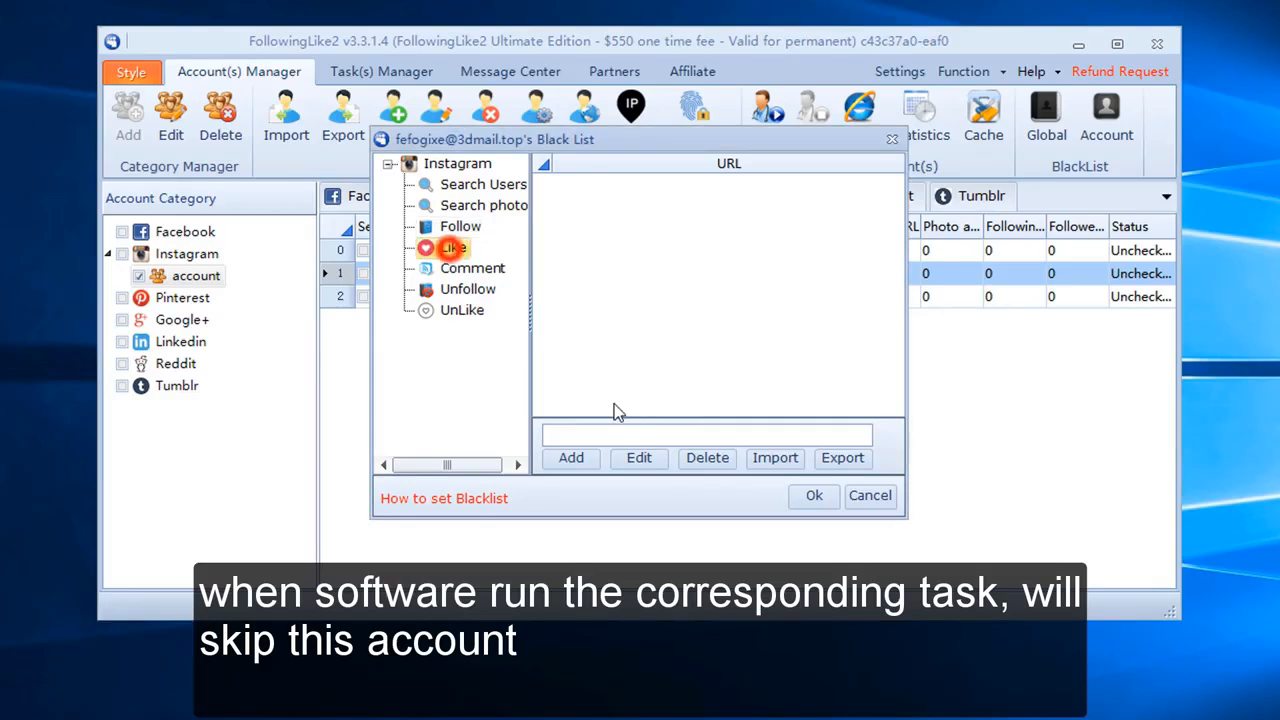
click(616, 434)
text(https://www.instagram.com/vogueliving/)
click(571, 458)
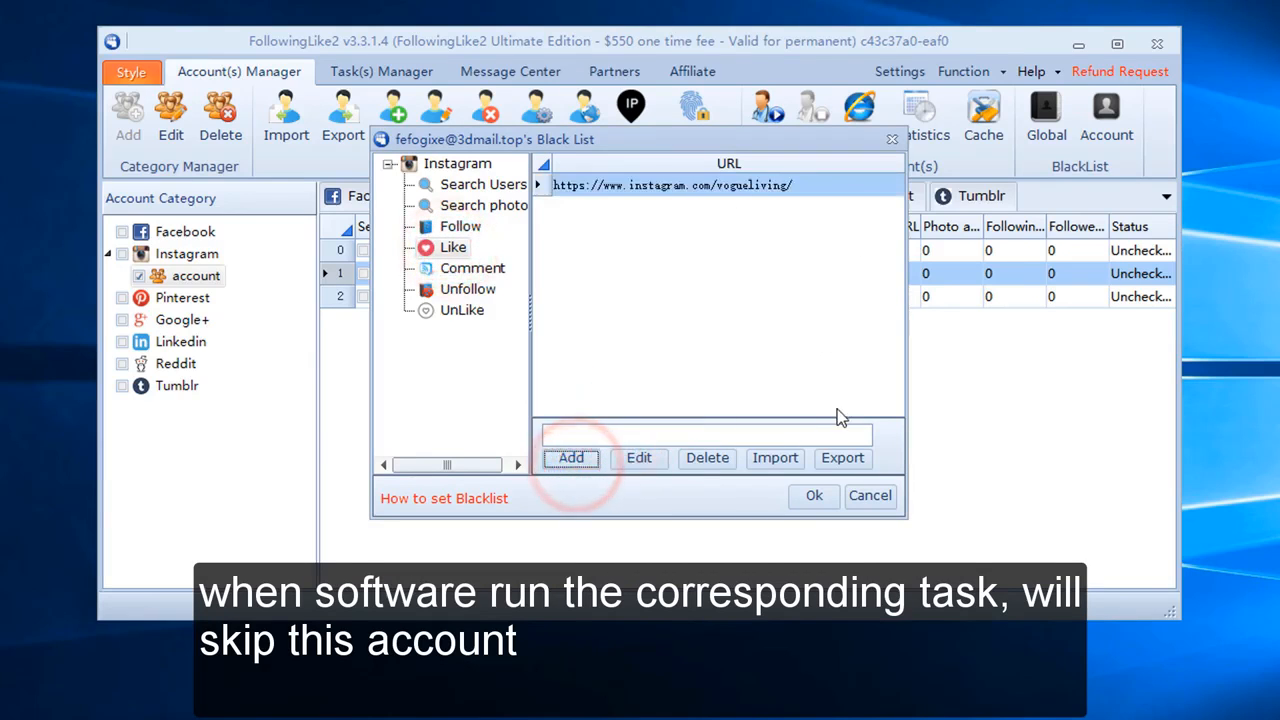
click(869, 497)
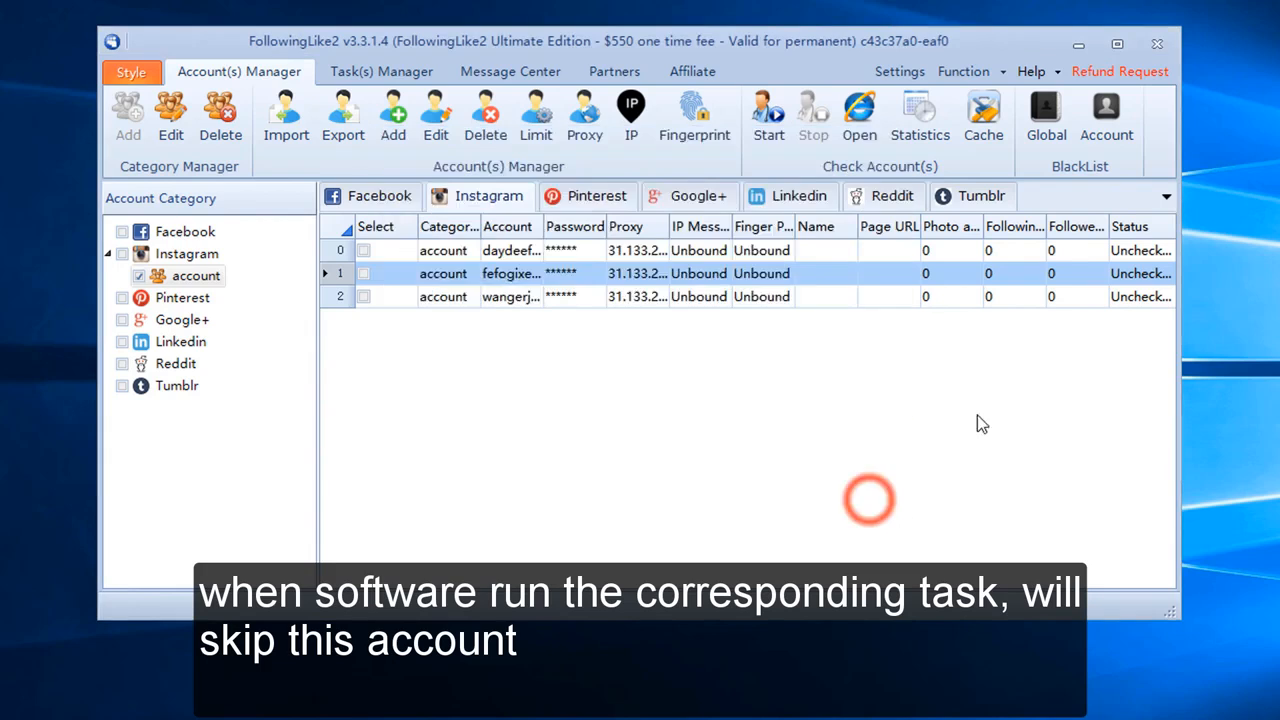
Step: Tick all three accounts via Select Accounts > All Accounts and Start the account check
click(690, 257)
shift+click(686, 296)
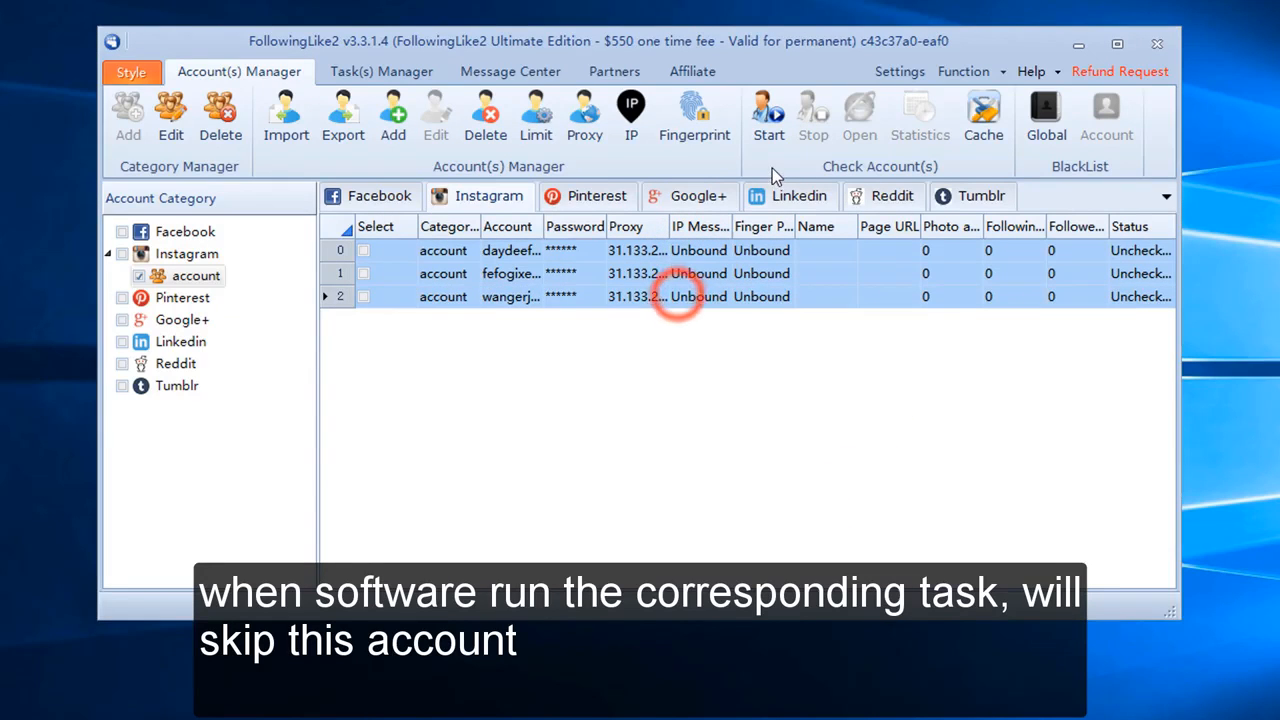
click(776, 120)
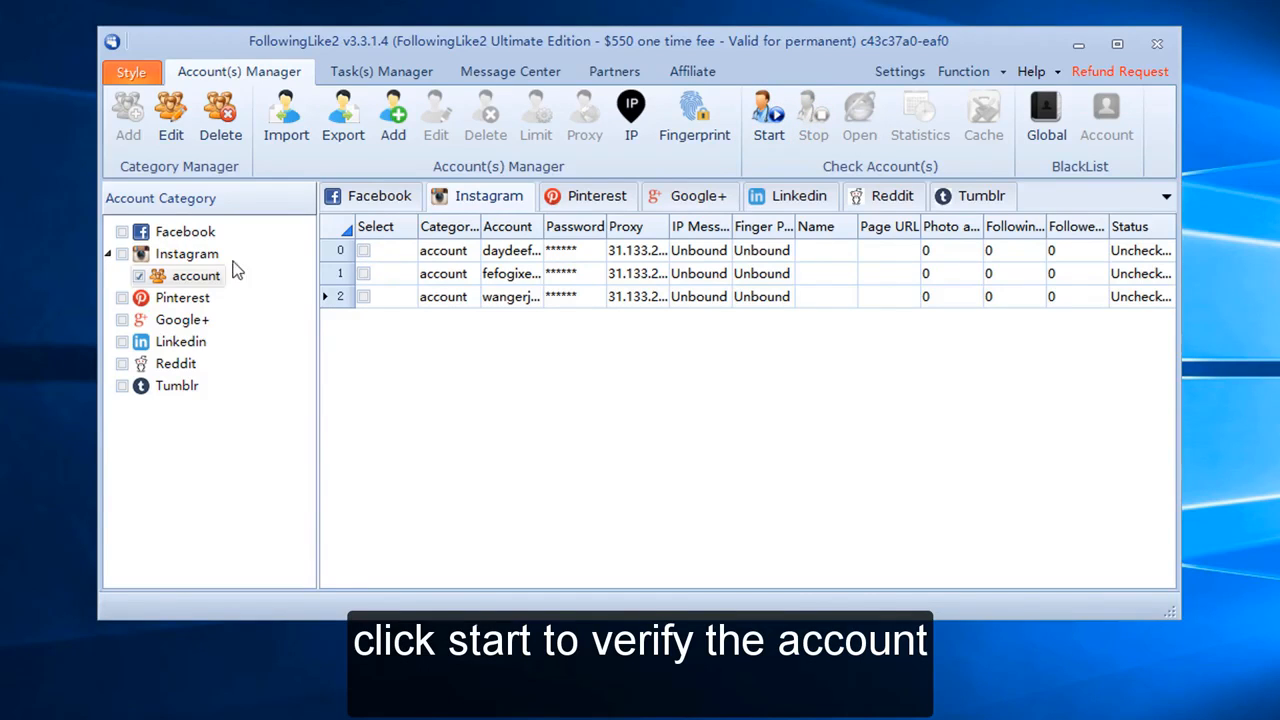
right_click(205, 280)
click(400, 290)
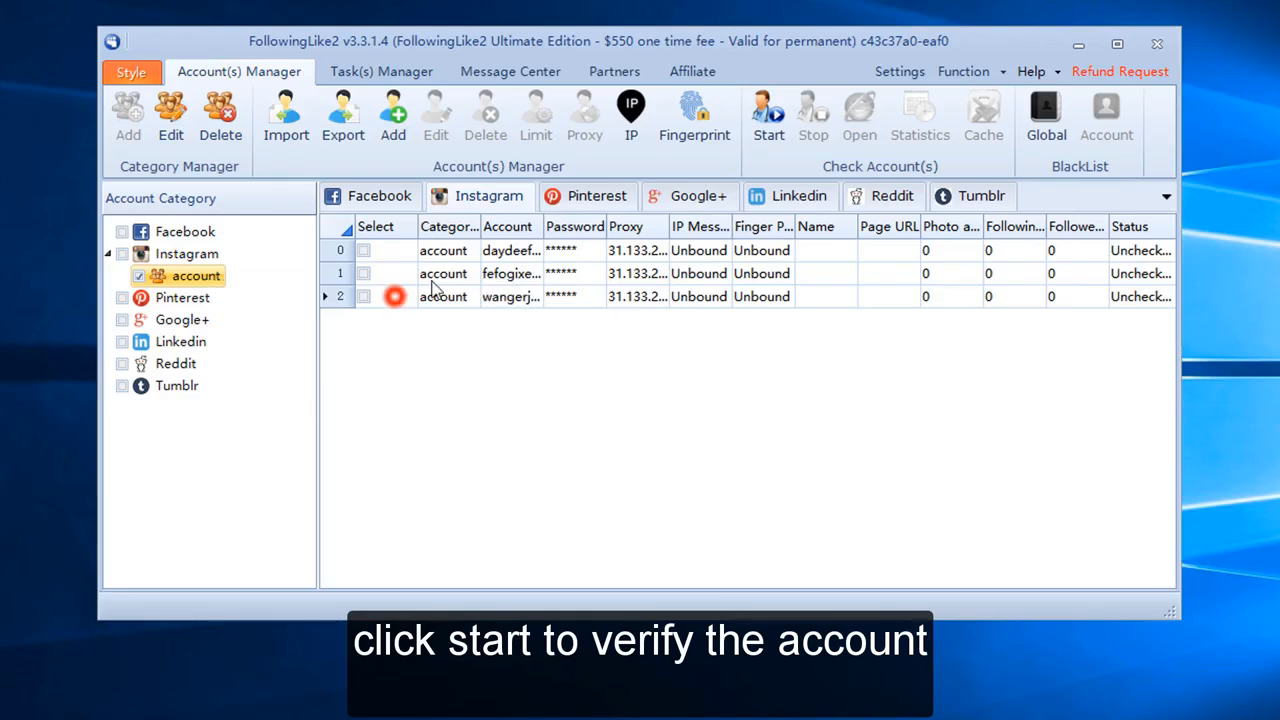
click(769, 115)
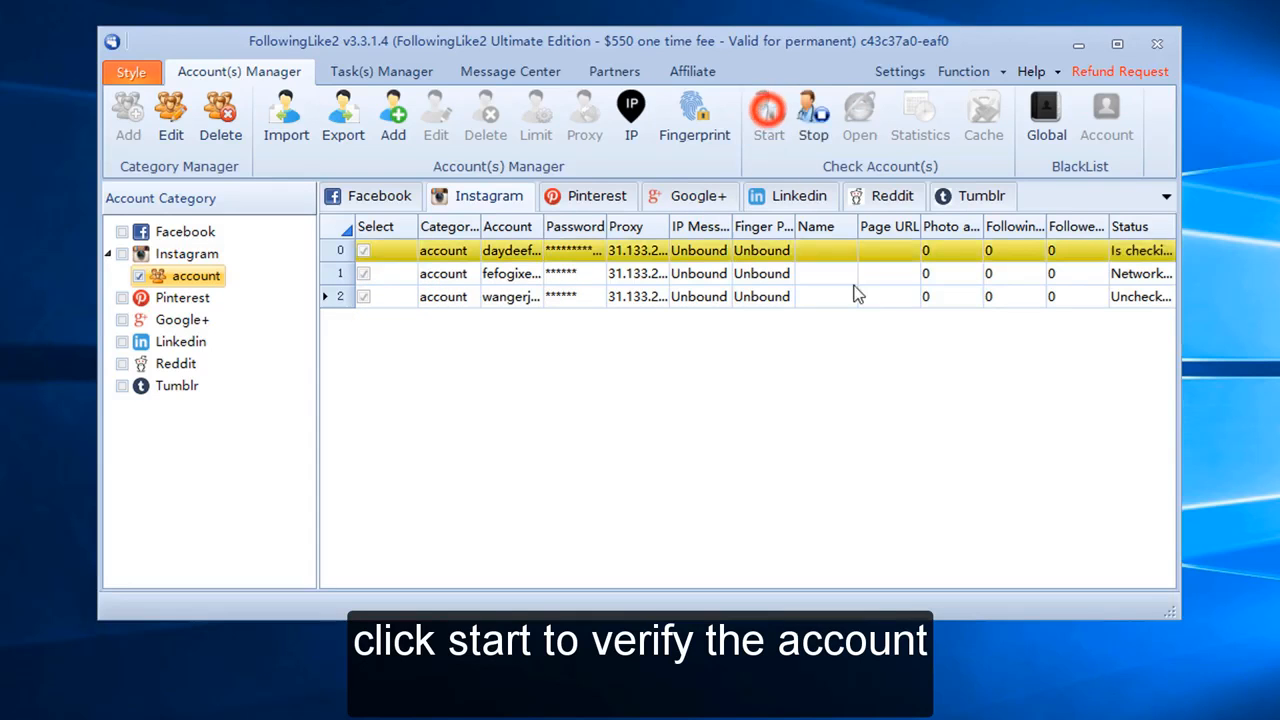
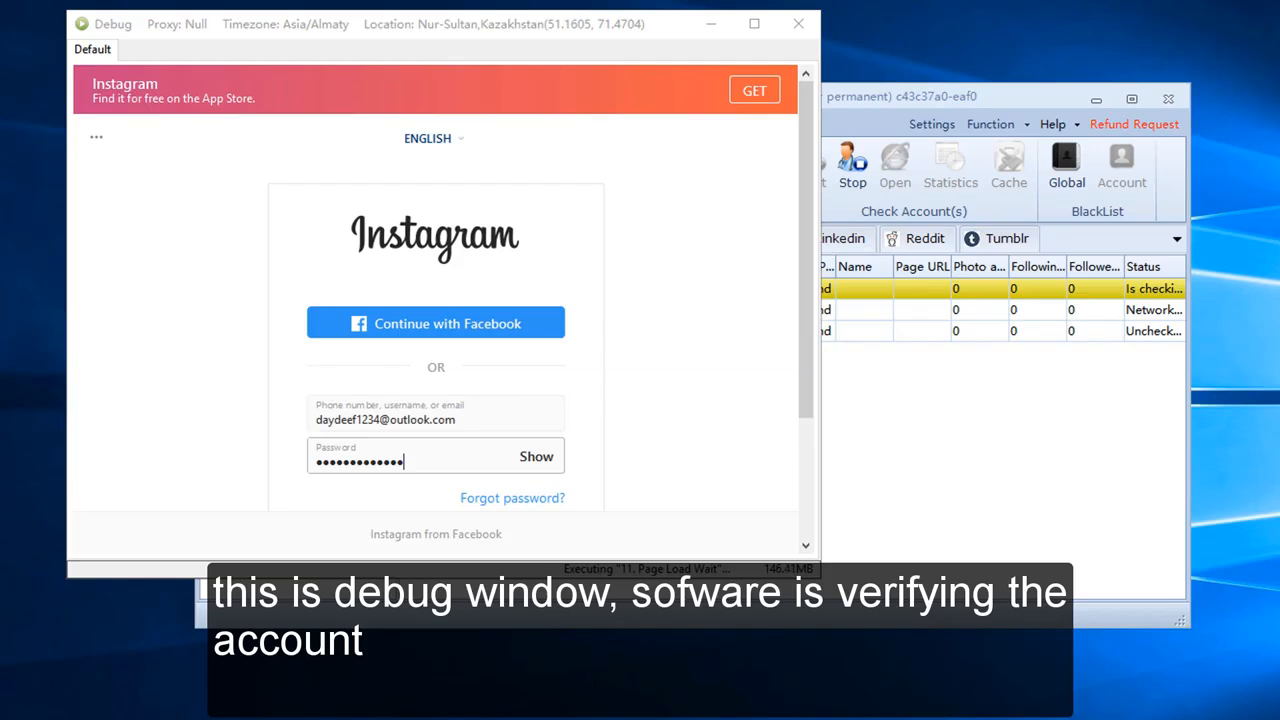
Step: Raise the FollowingLike2 main window over the Debug window and reposition it on screen
click(1008, 388)
drag(949, 100, 814, 47)
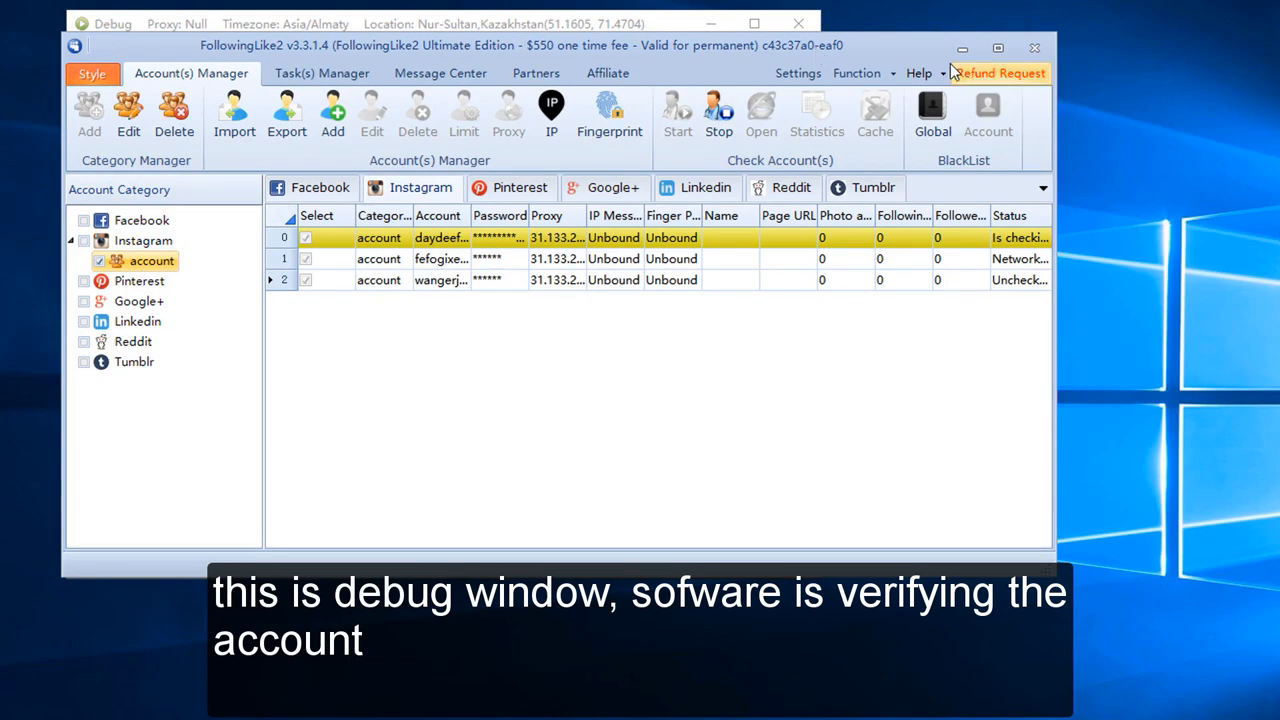
drag(891, 38, 896, 29)
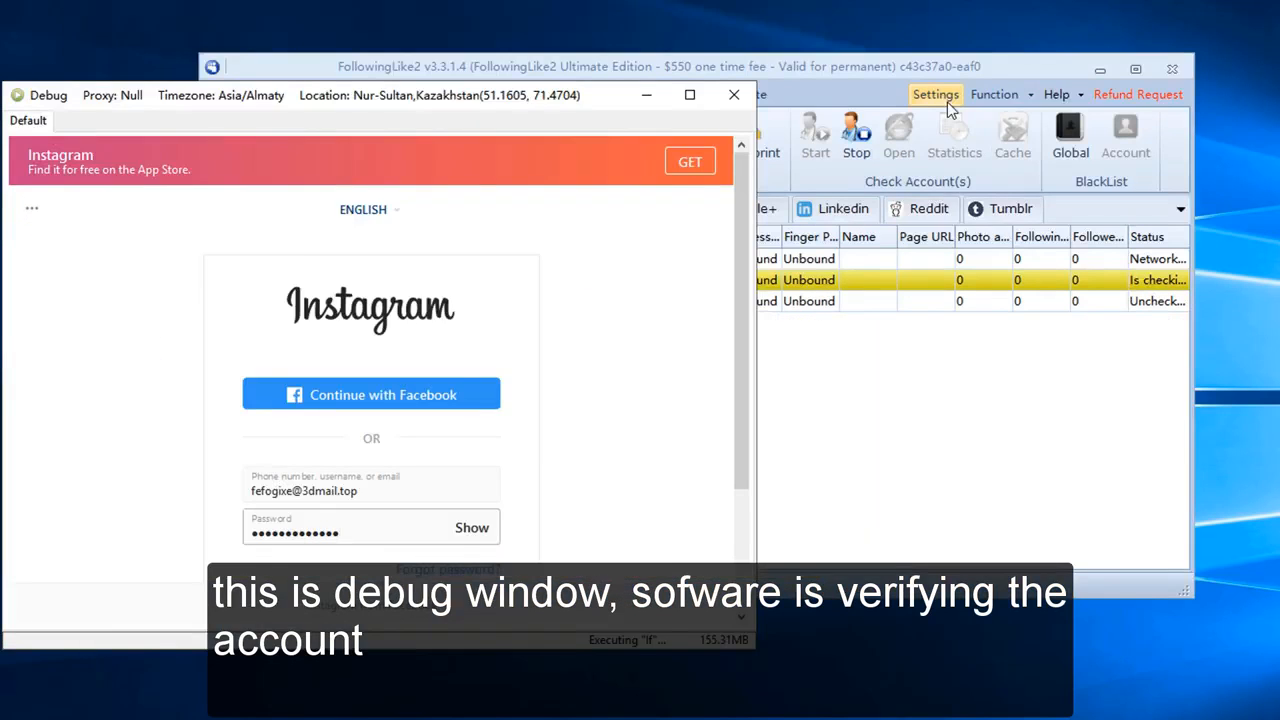
click(965, 350)
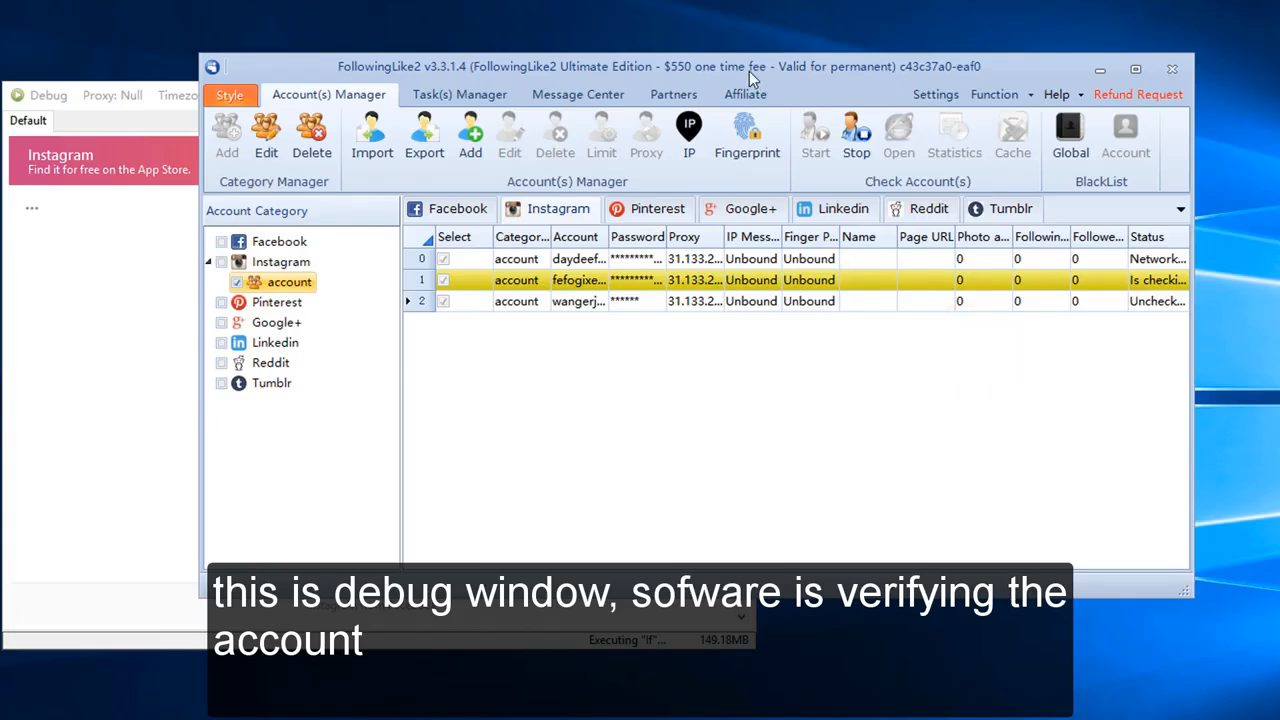
drag(749, 71, 670, 88)
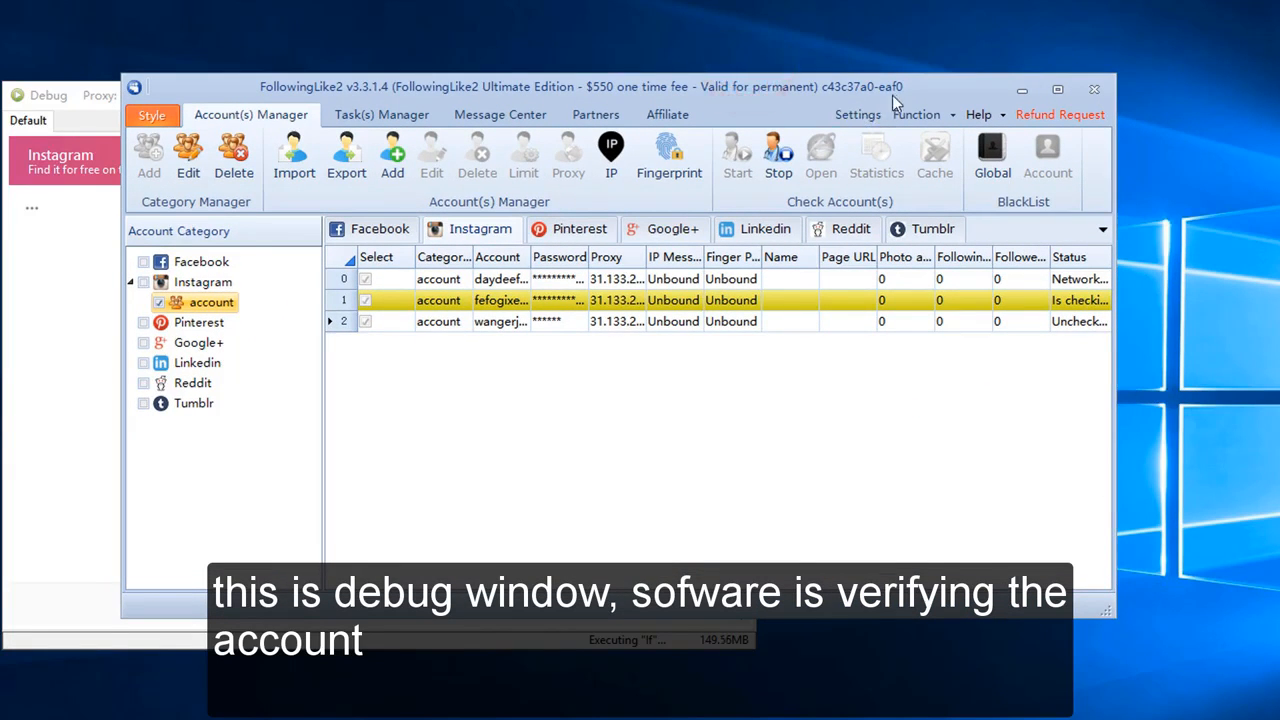
drag(898, 91, 975, 83)
Step: Set Task running thread to 3 in the program Settings and save with Ok
click(933, 106)
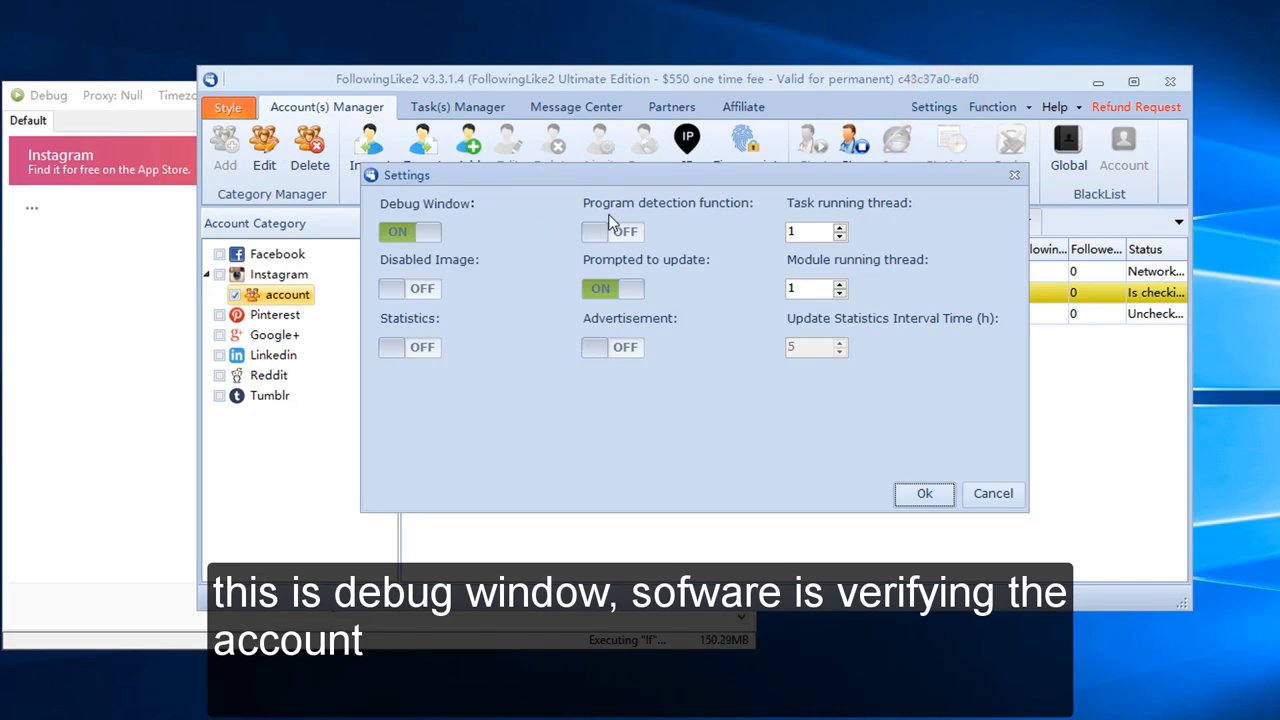
double_click(805, 231)
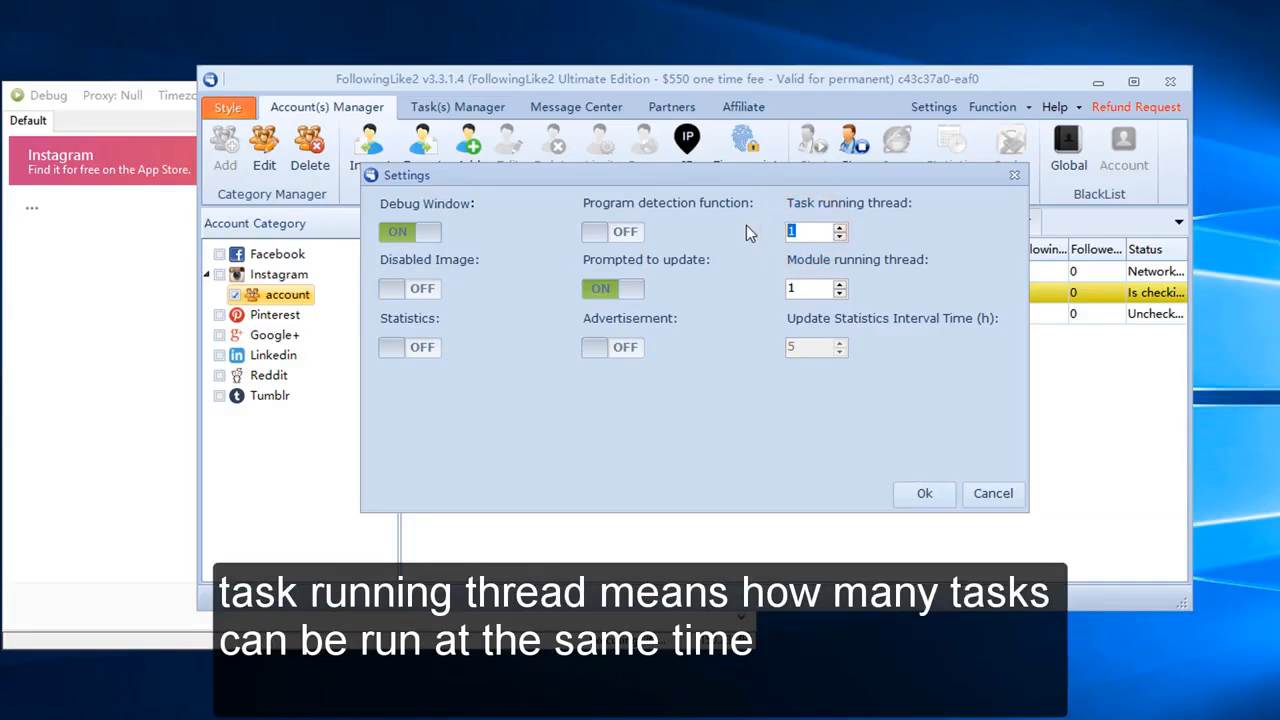
double_click(840, 227)
click(810, 290)
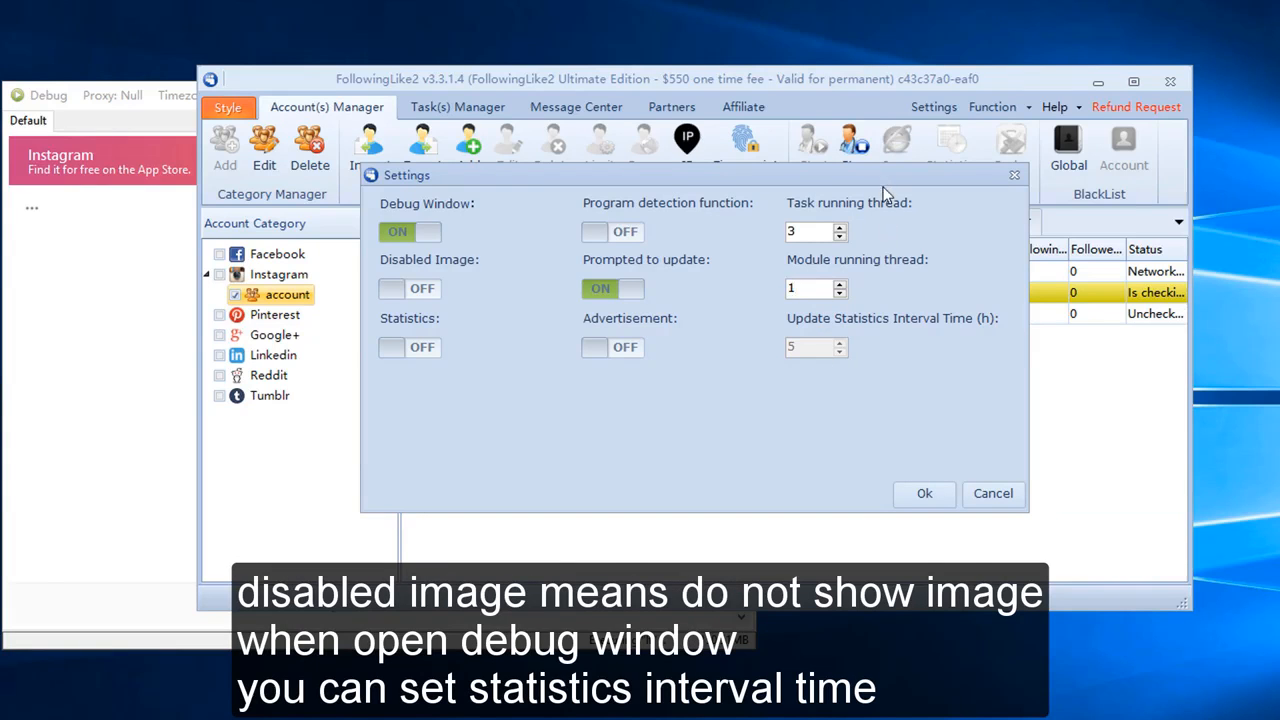
drag(884, 180, 898, 222)
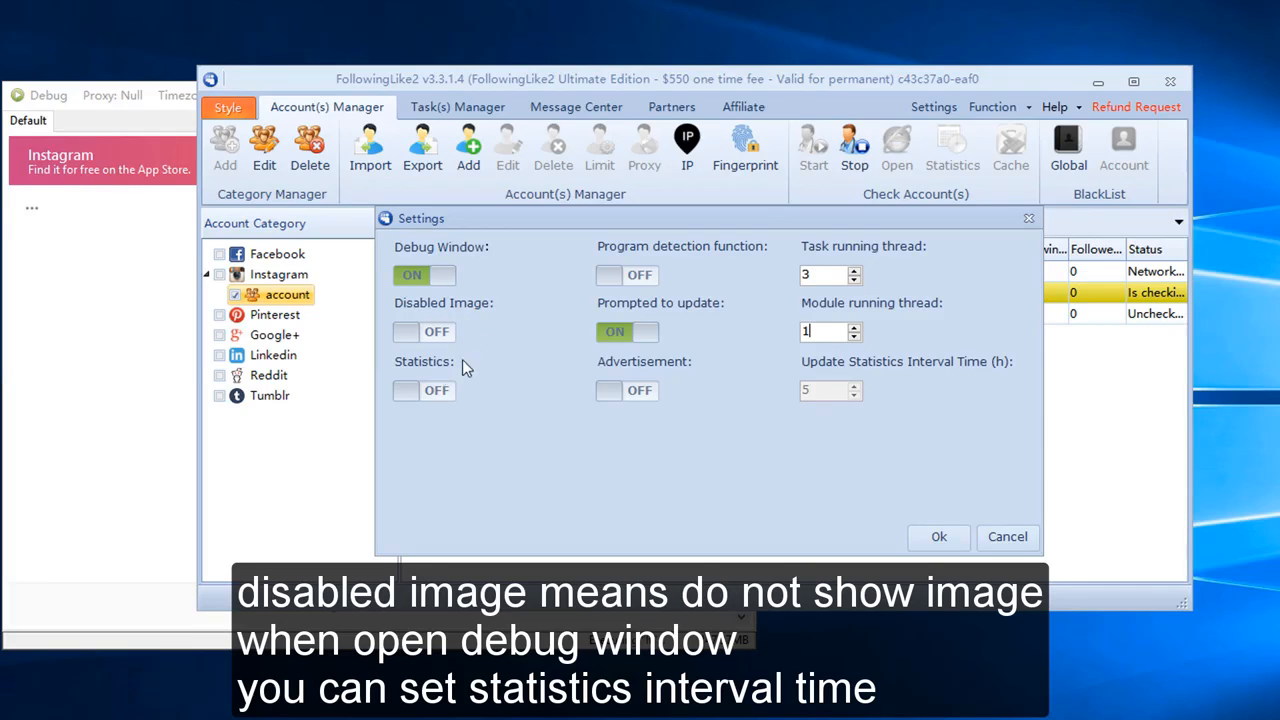
click(945, 537)
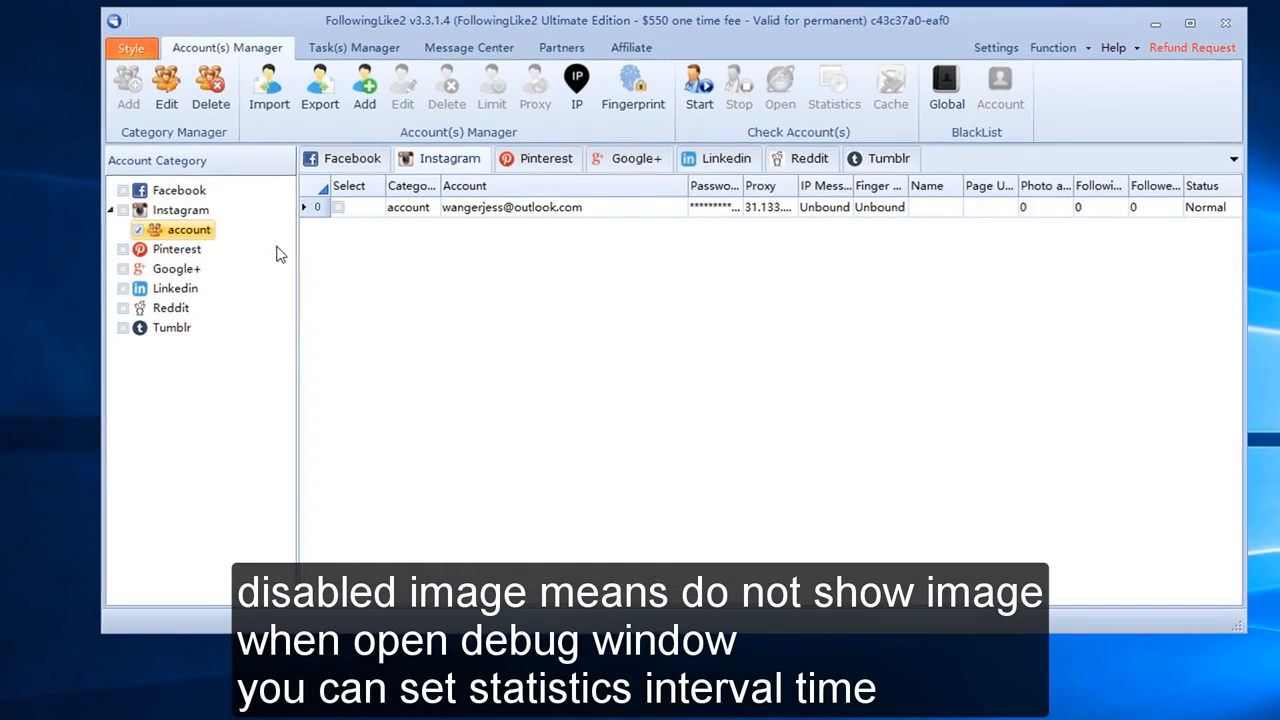
Step: Add a new task named 'taske setting' under Instagram Tasks in the Task(s) Manager
click(366, 57)
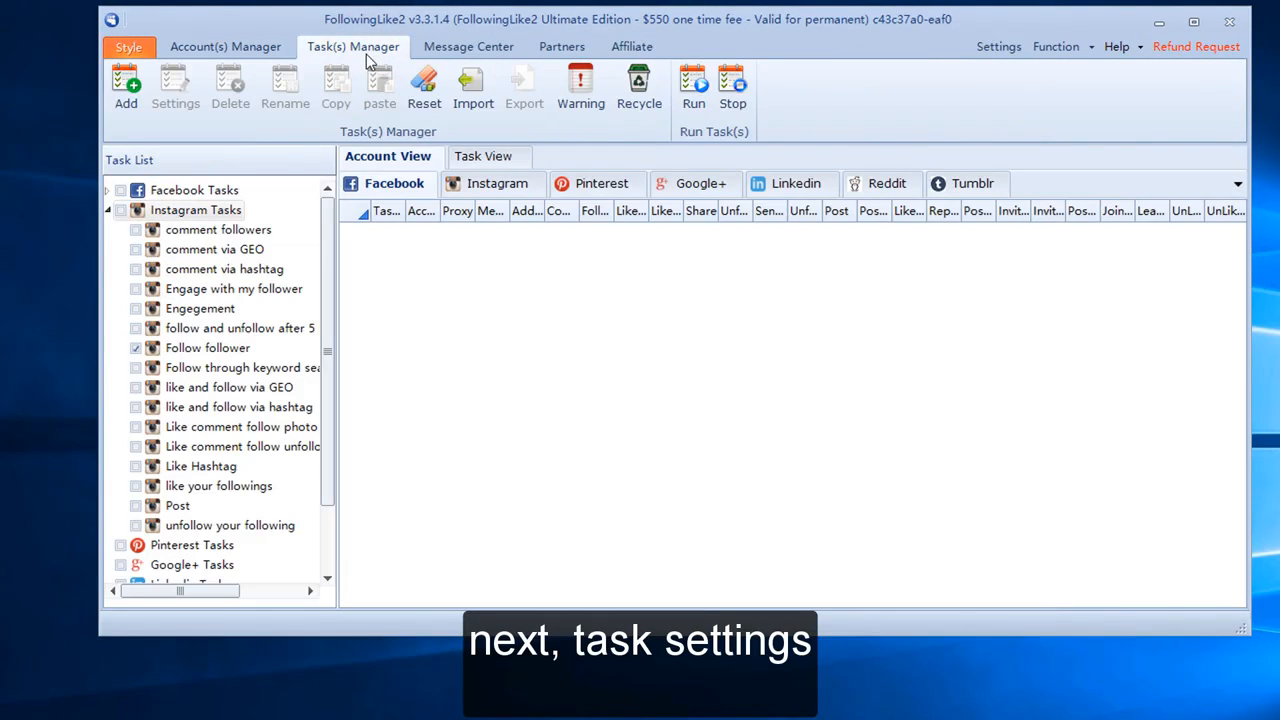
click(196, 210)
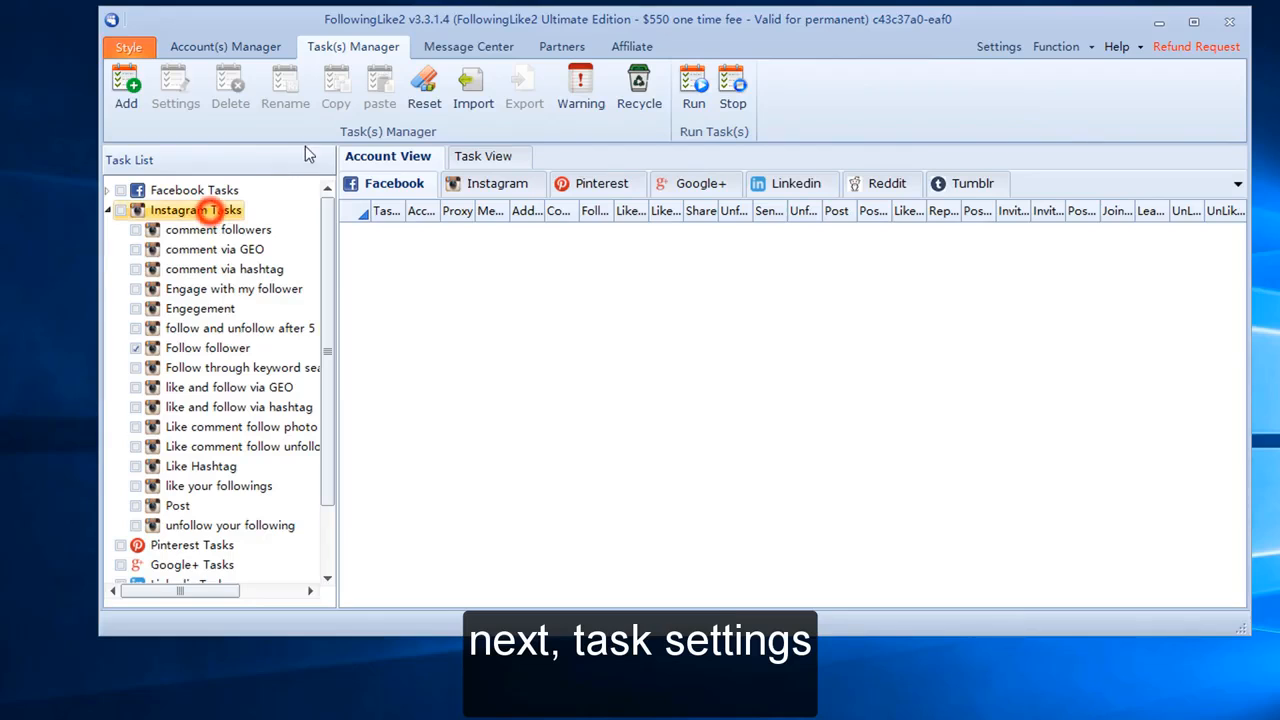
click(125, 85)
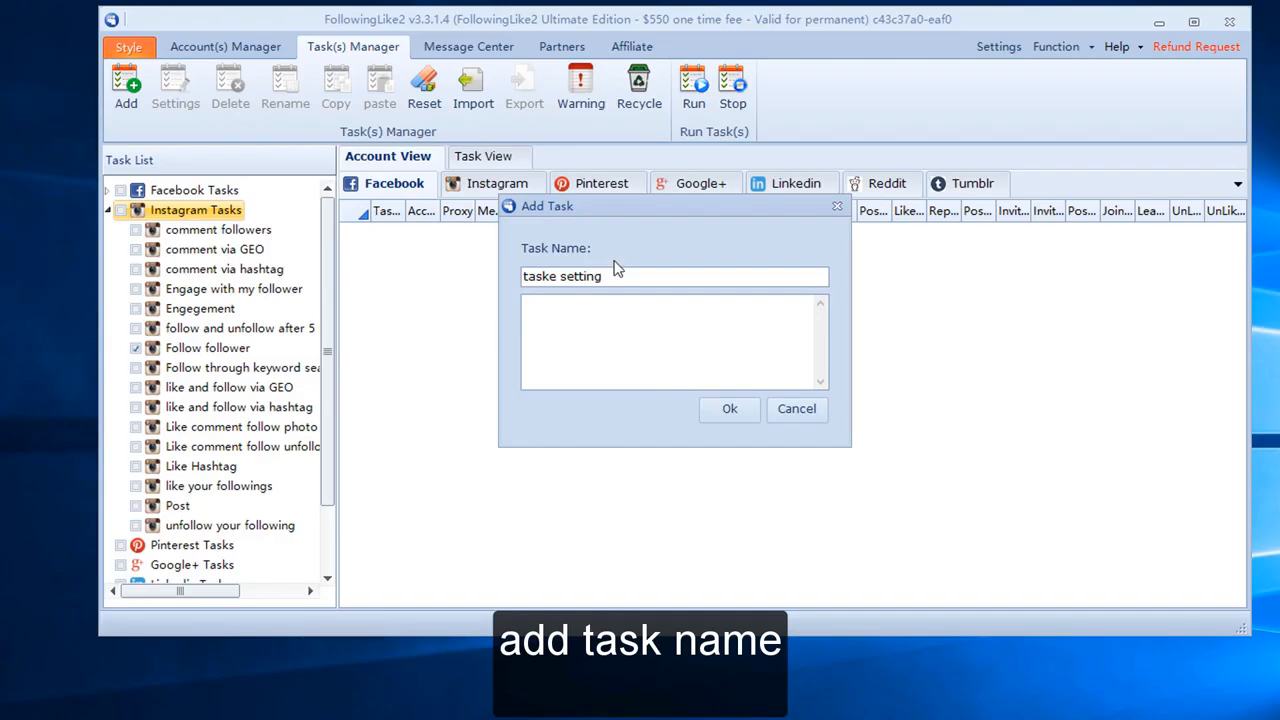
click(729, 409)
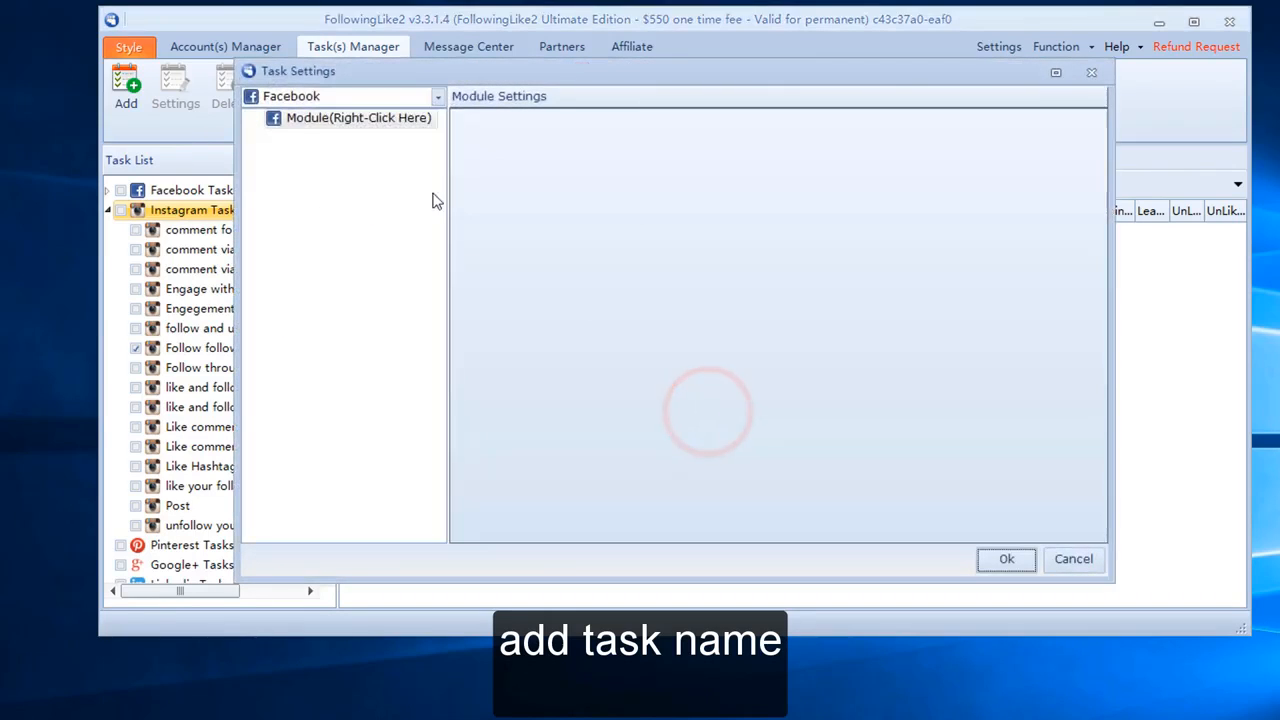
Step: Set the new task's platform to Instagram and select the Module root
click(385, 119)
click(426, 103)
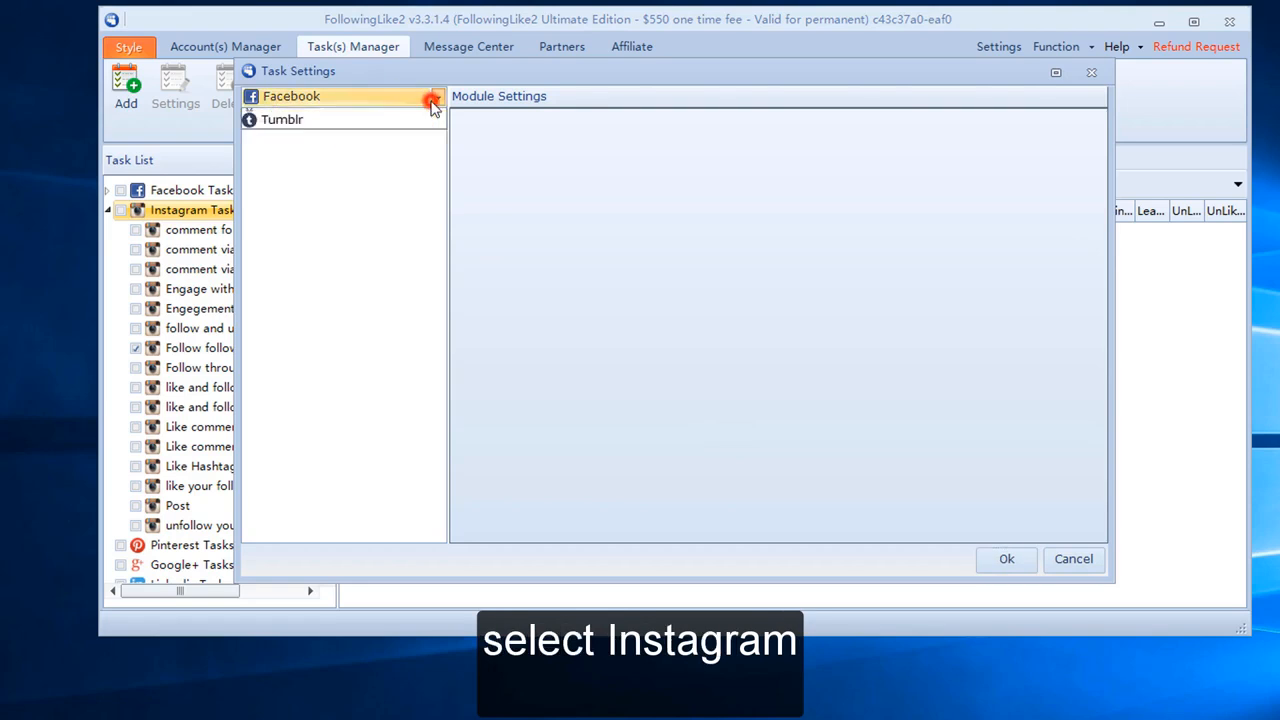
click(290, 131)
click(377, 124)
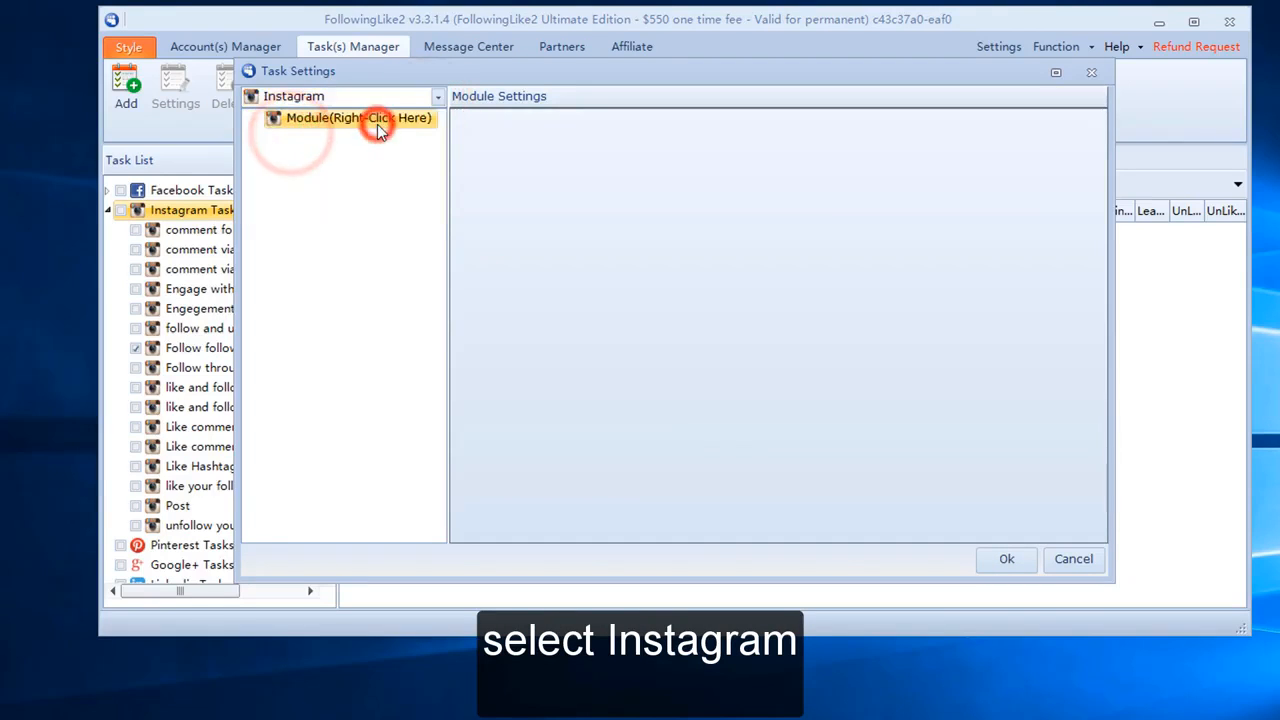
Step: Add an Account module to the task's module list via Add module
right_click(393, 119)
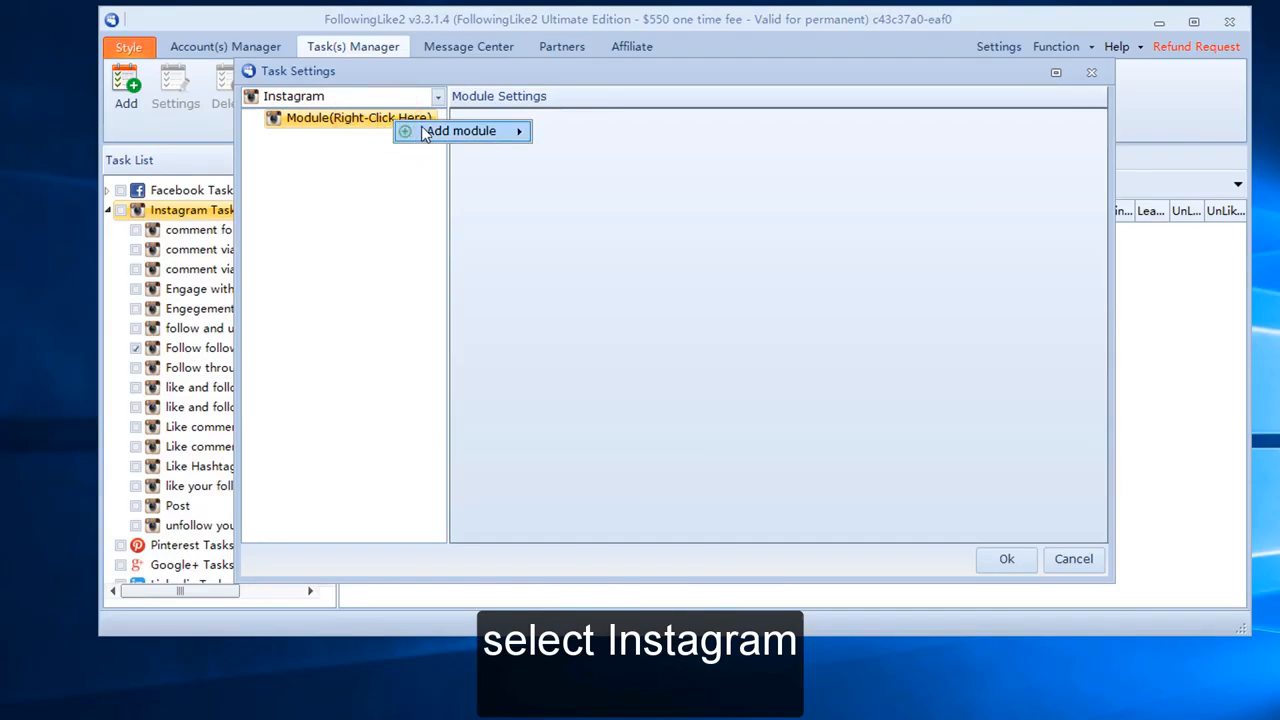
click(420, 131)
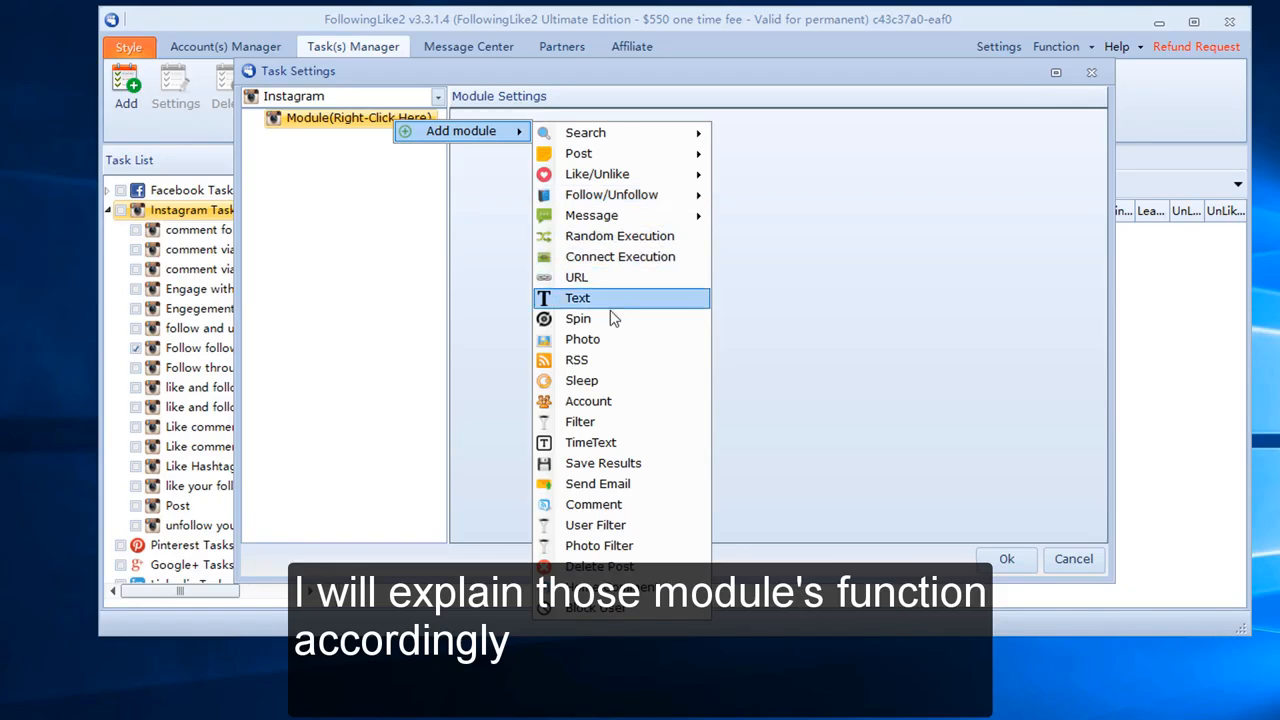
click(612, 404)
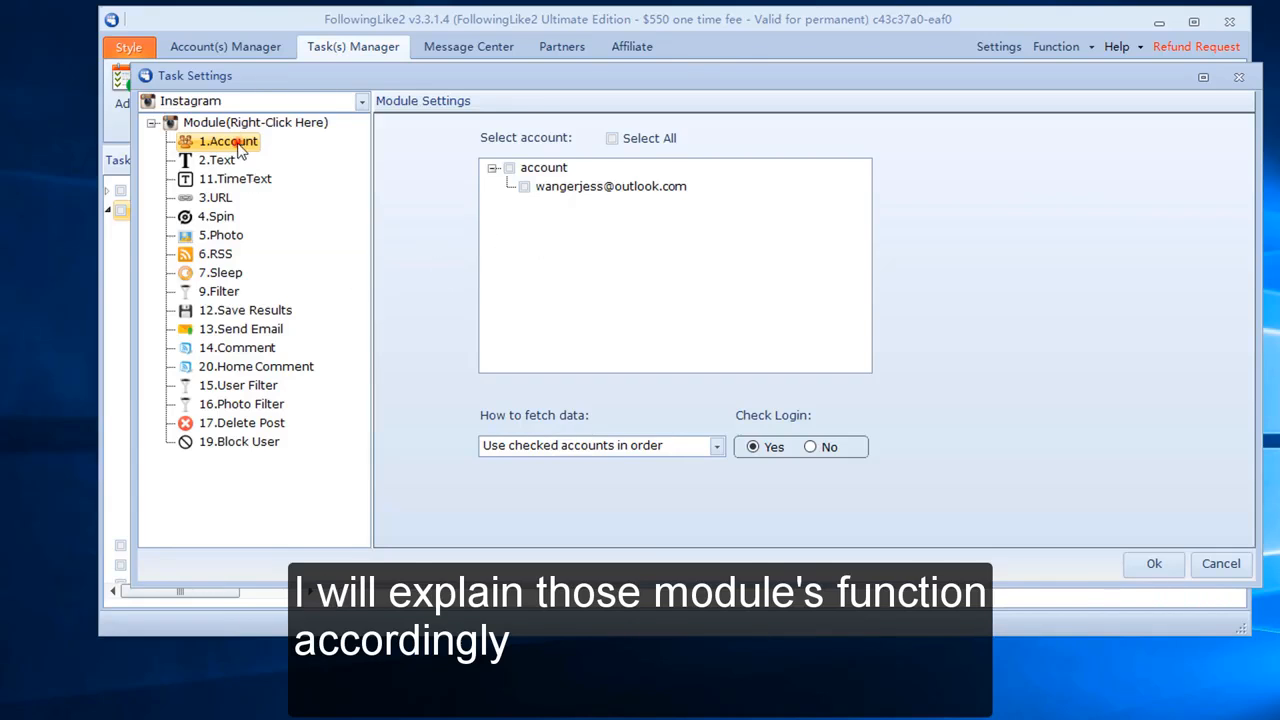
Step: Select all accounts for the Account module with 'Use checked accounts in order', then open 2.Text
click(508, 168)
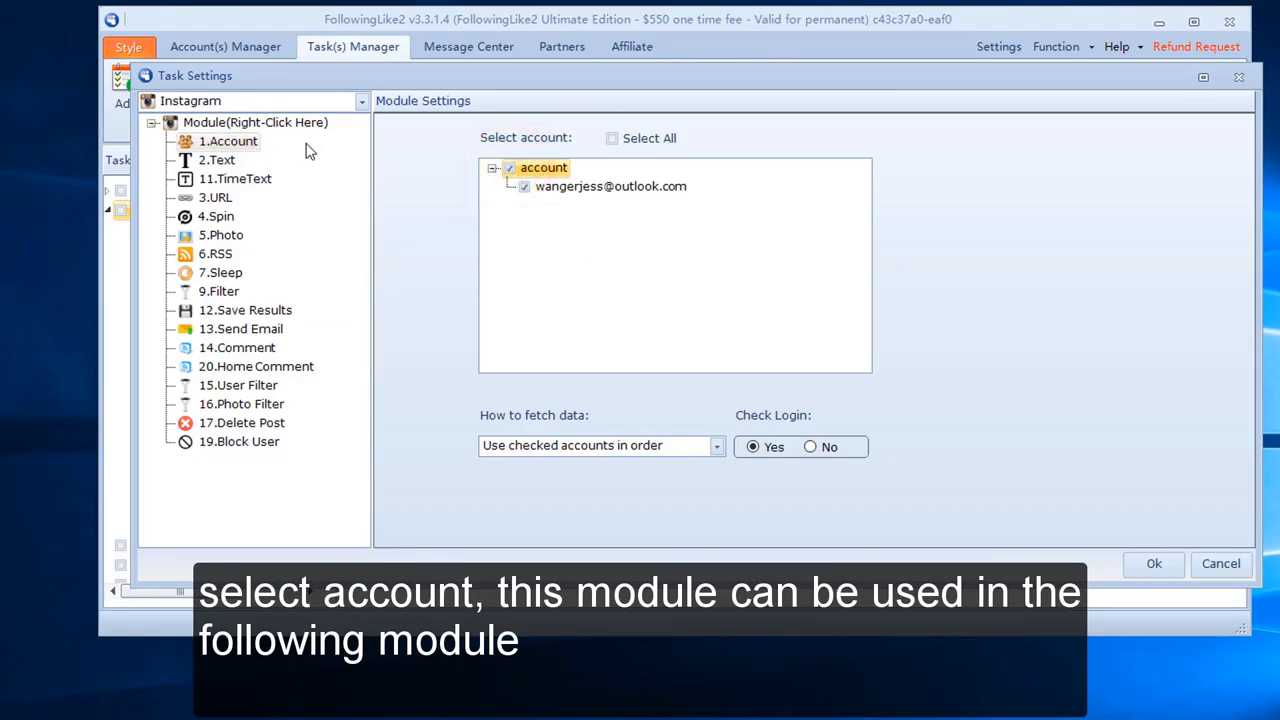
click(264, 146)
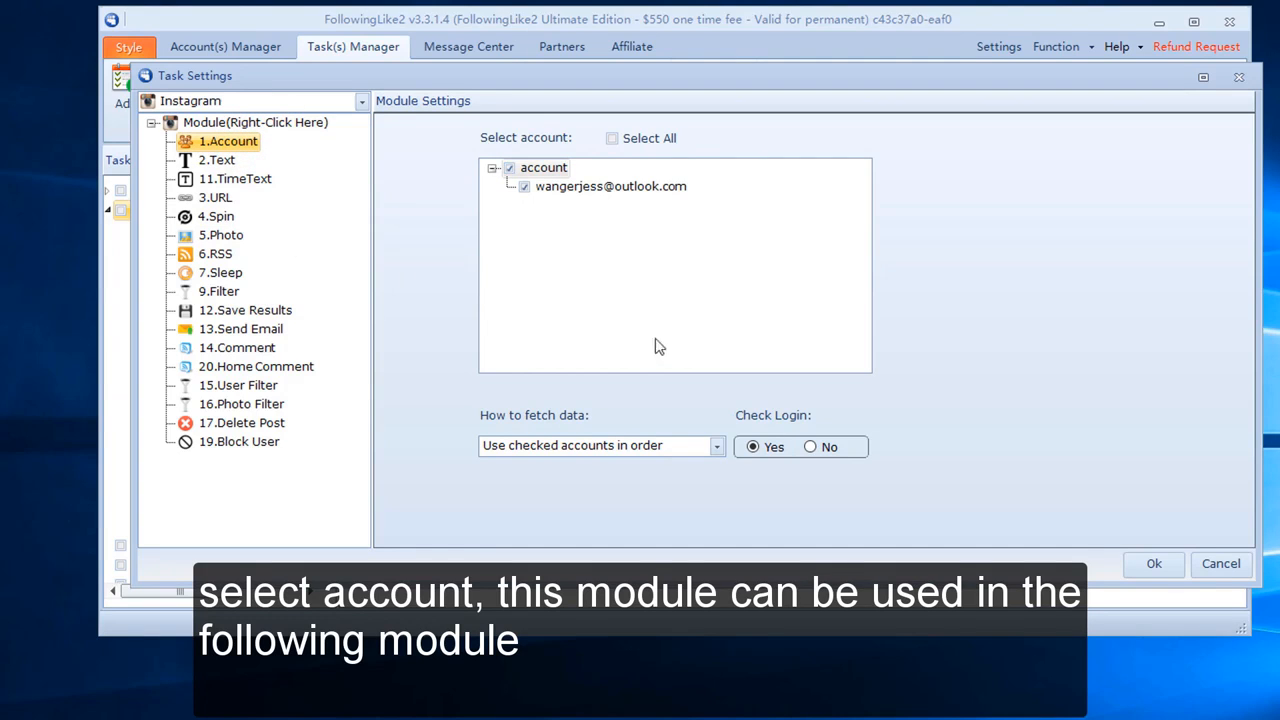
click(612, 139)
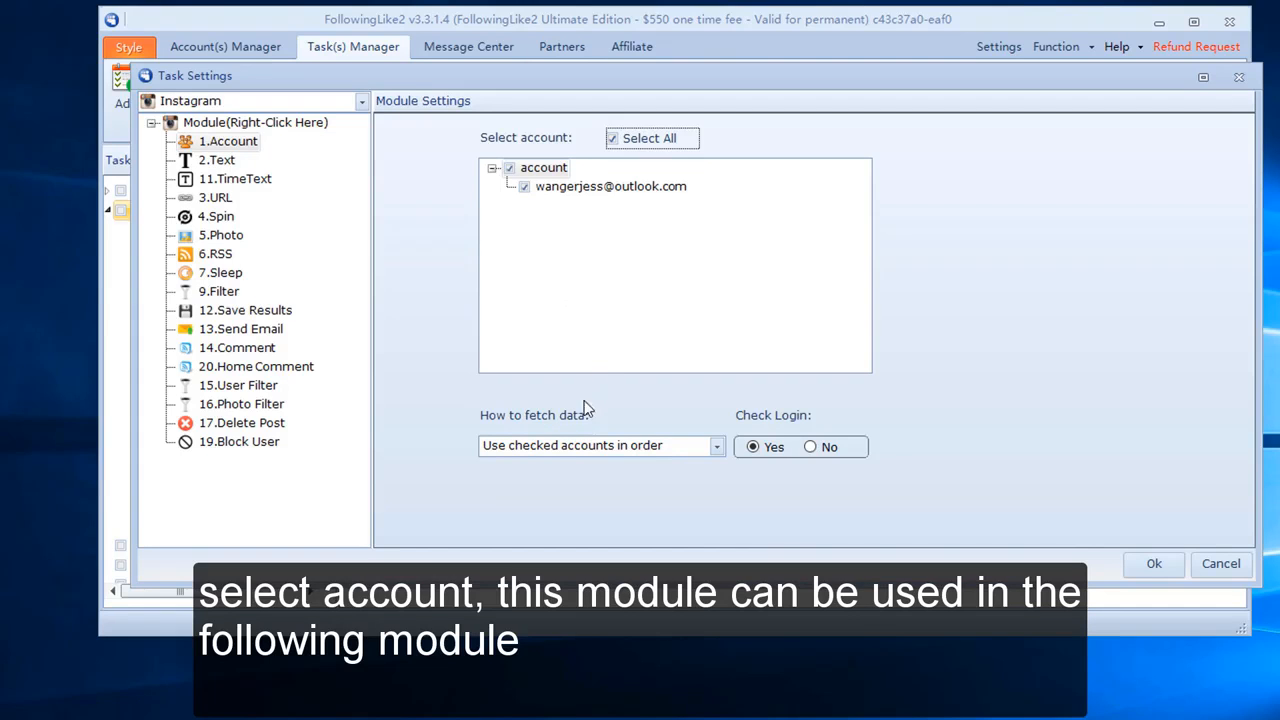
click(550, 445)
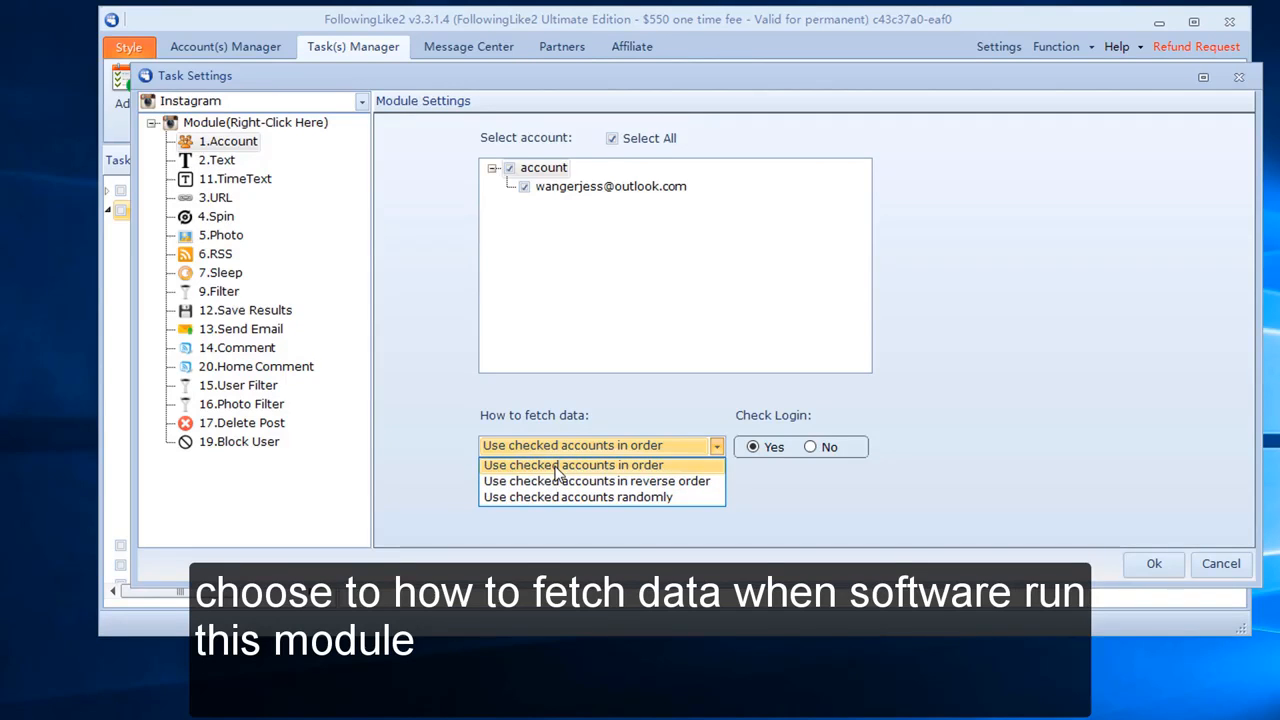
click(560, 516)
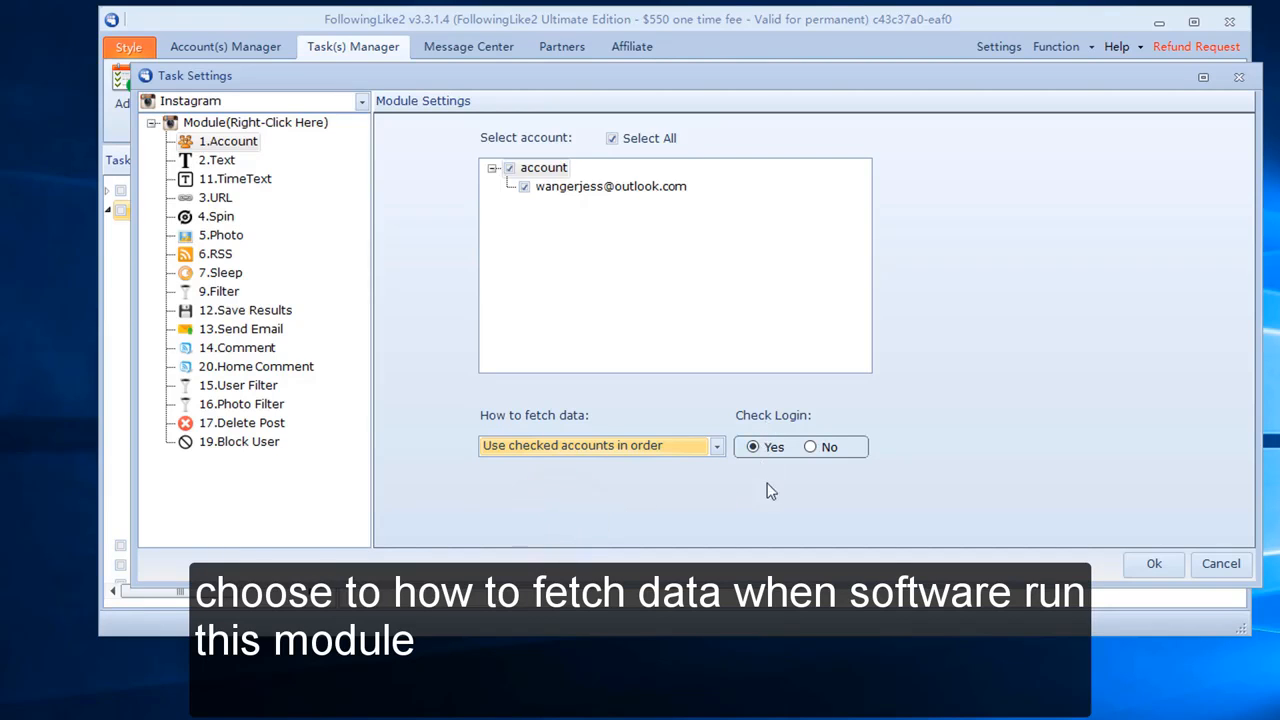
click(234, 168)
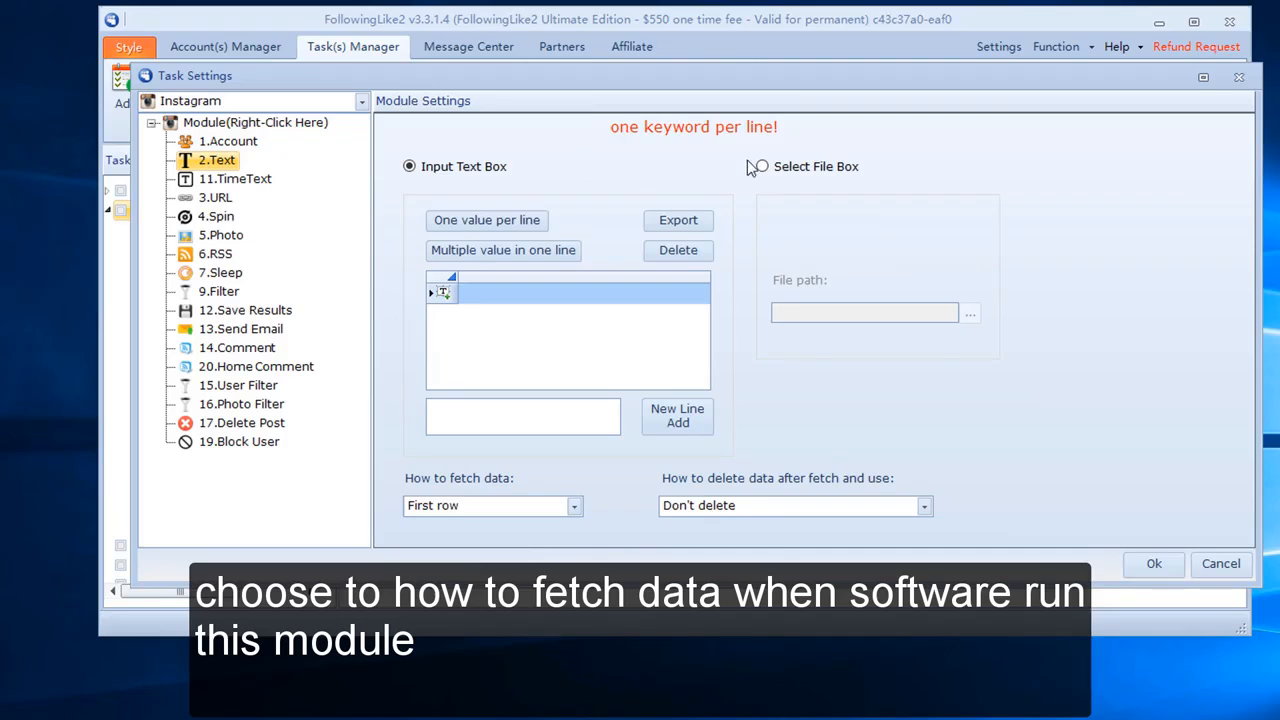
Step: Import the keywords from ins text.txt into the Text module list, one per line
click(483, 228)
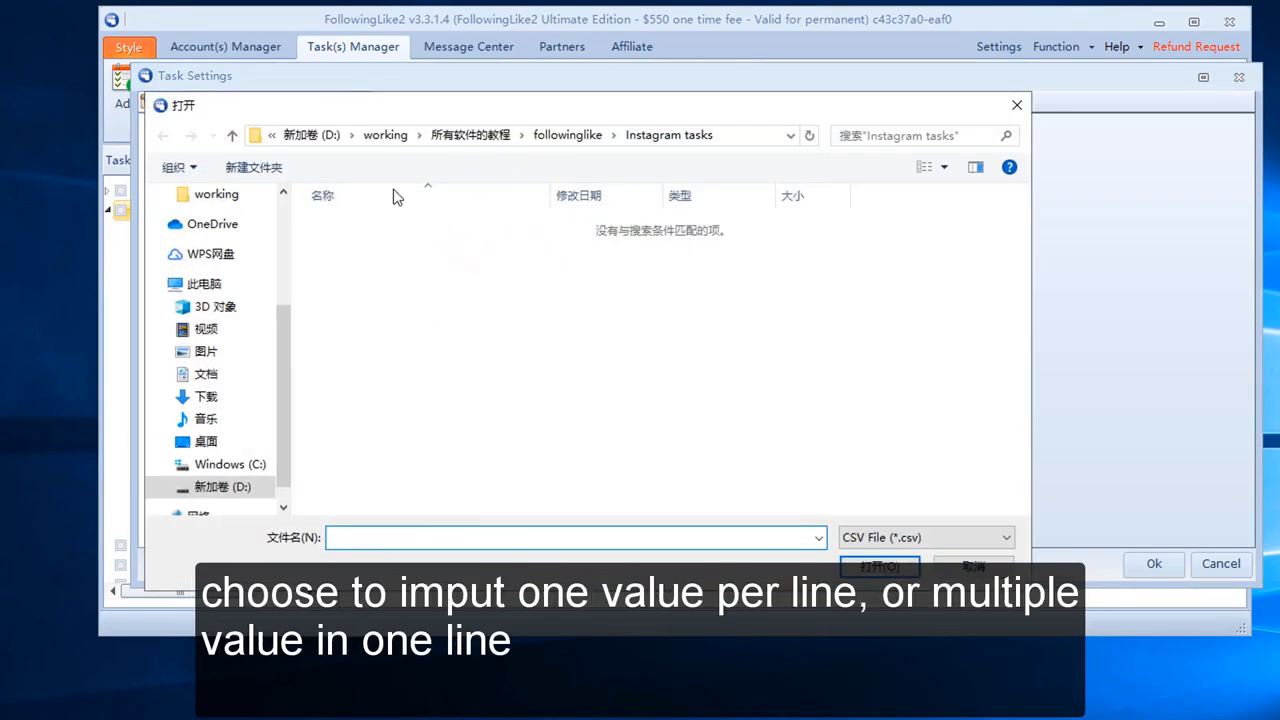
scroll(283, 337, up, 3)
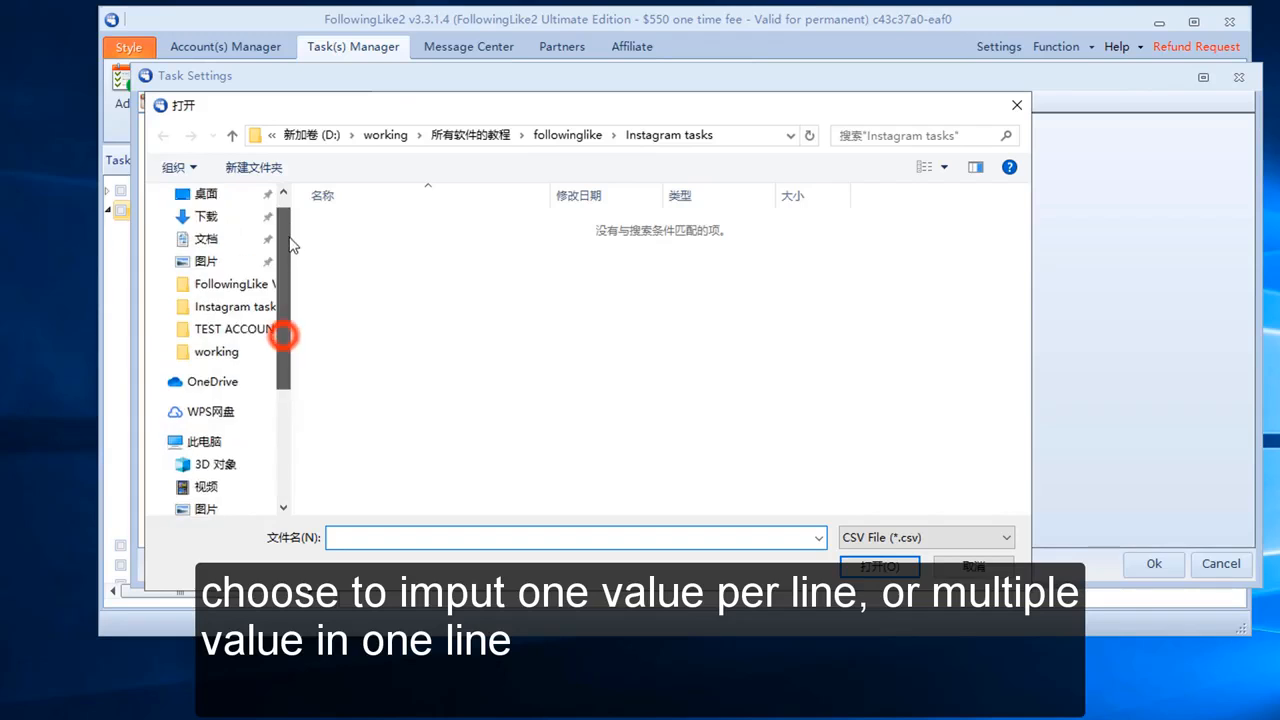
click(226, 352)
click(240, 329)
double_click(371, 222)
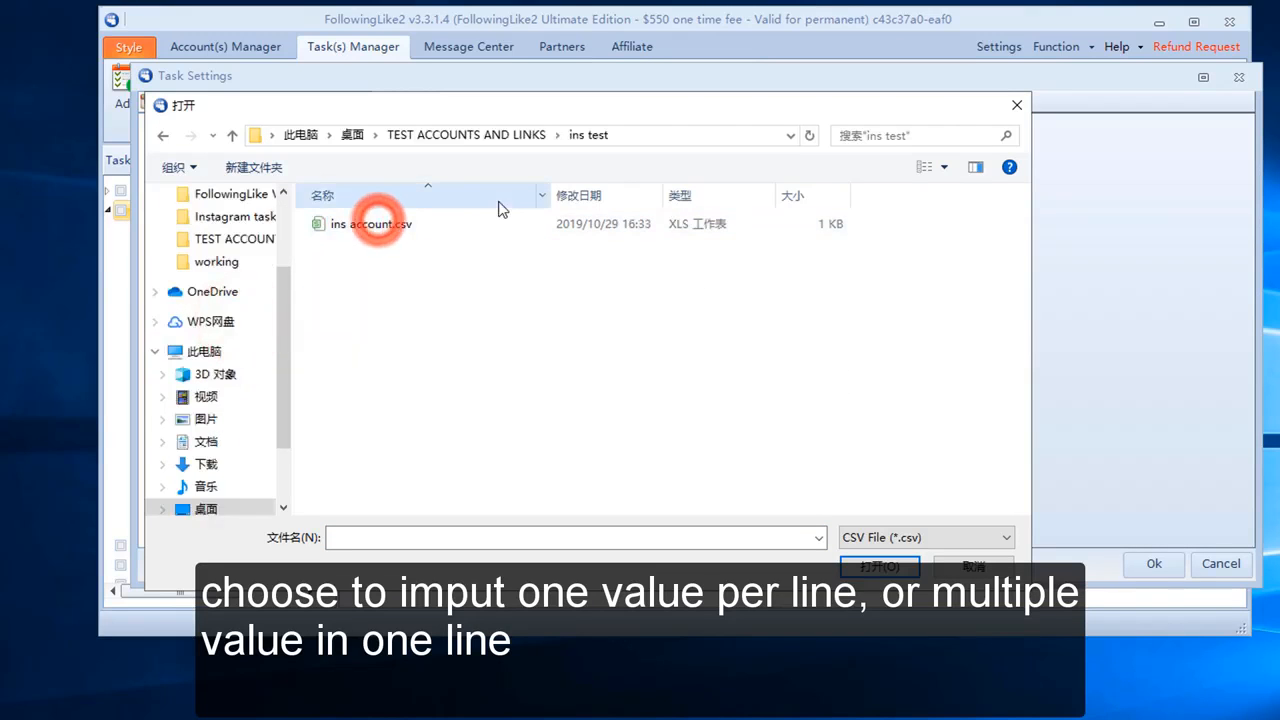
click(891, 535)
click(880, 575)
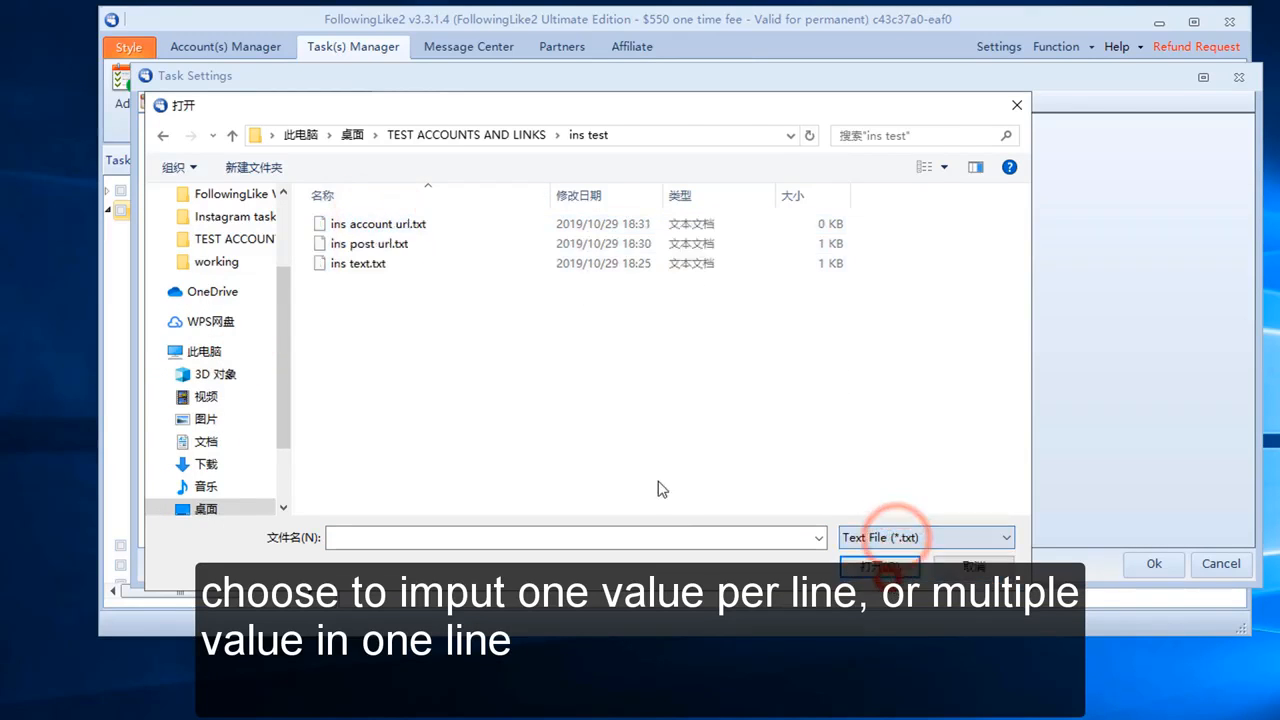
click(383, 265)
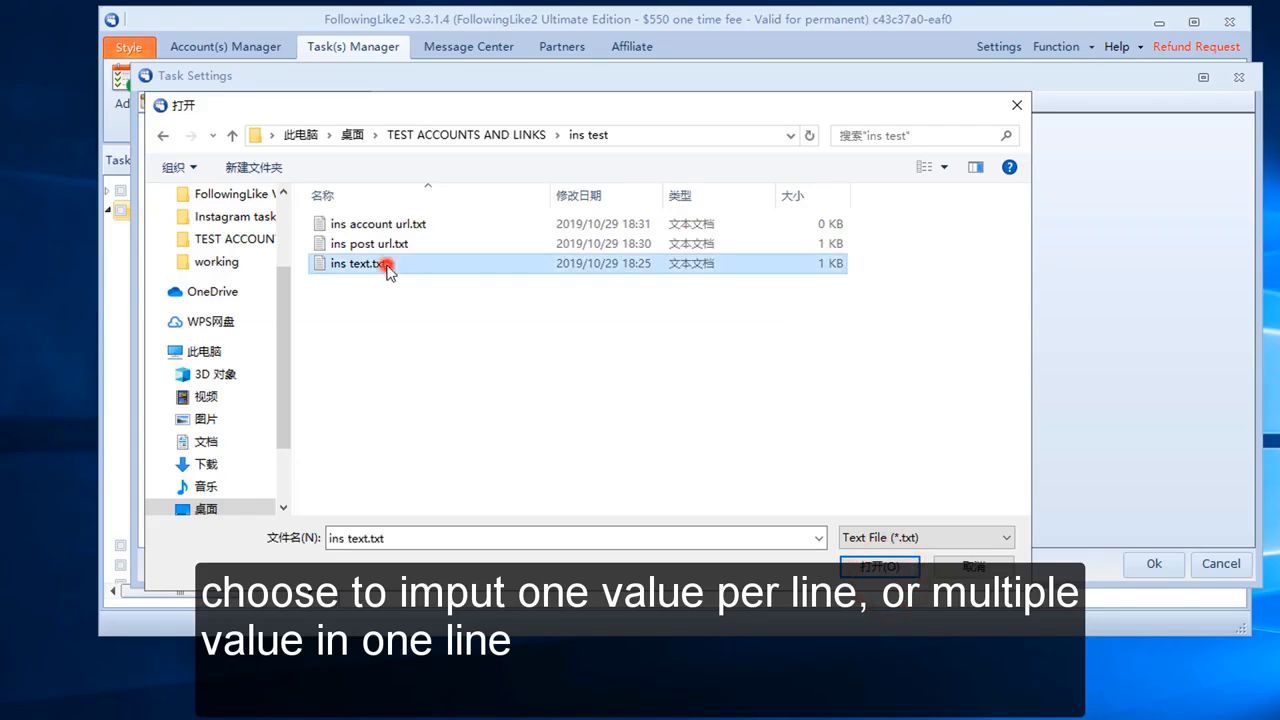
click(890, 567)
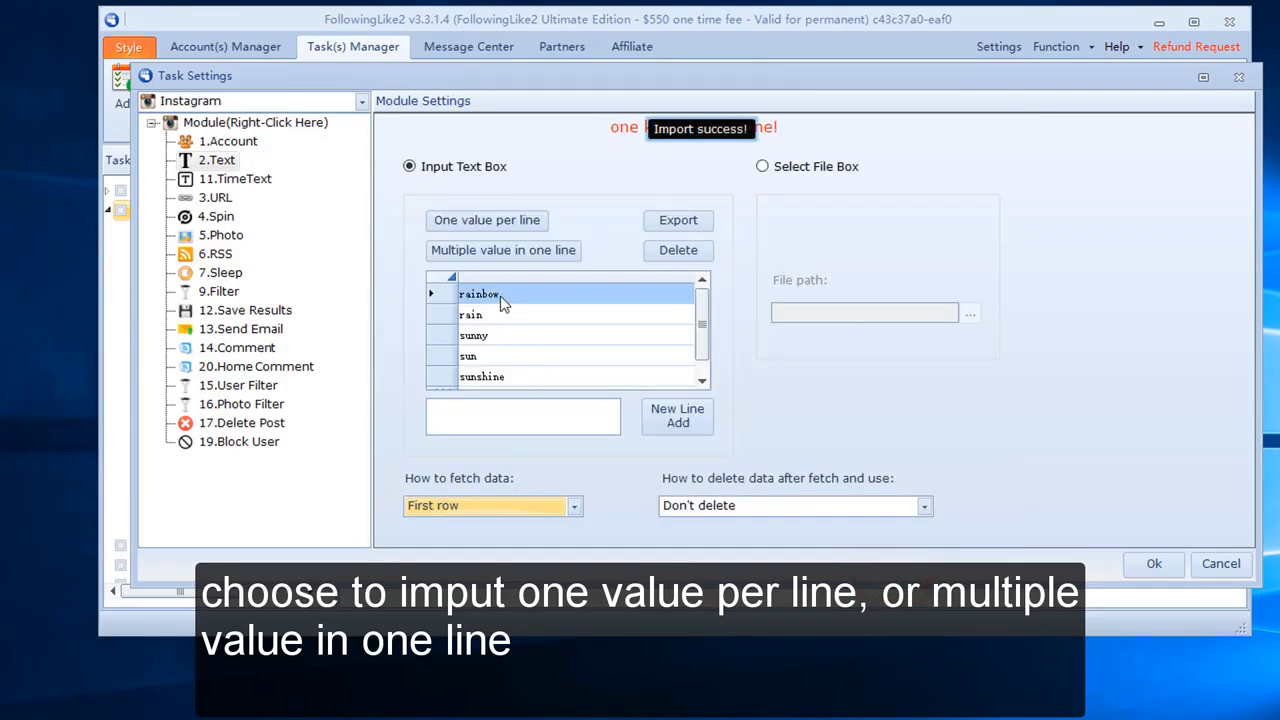
Step: Add ins text.txt's keywords as one combined line, then select all keyword rows
scroll(503, 388, down, 1)
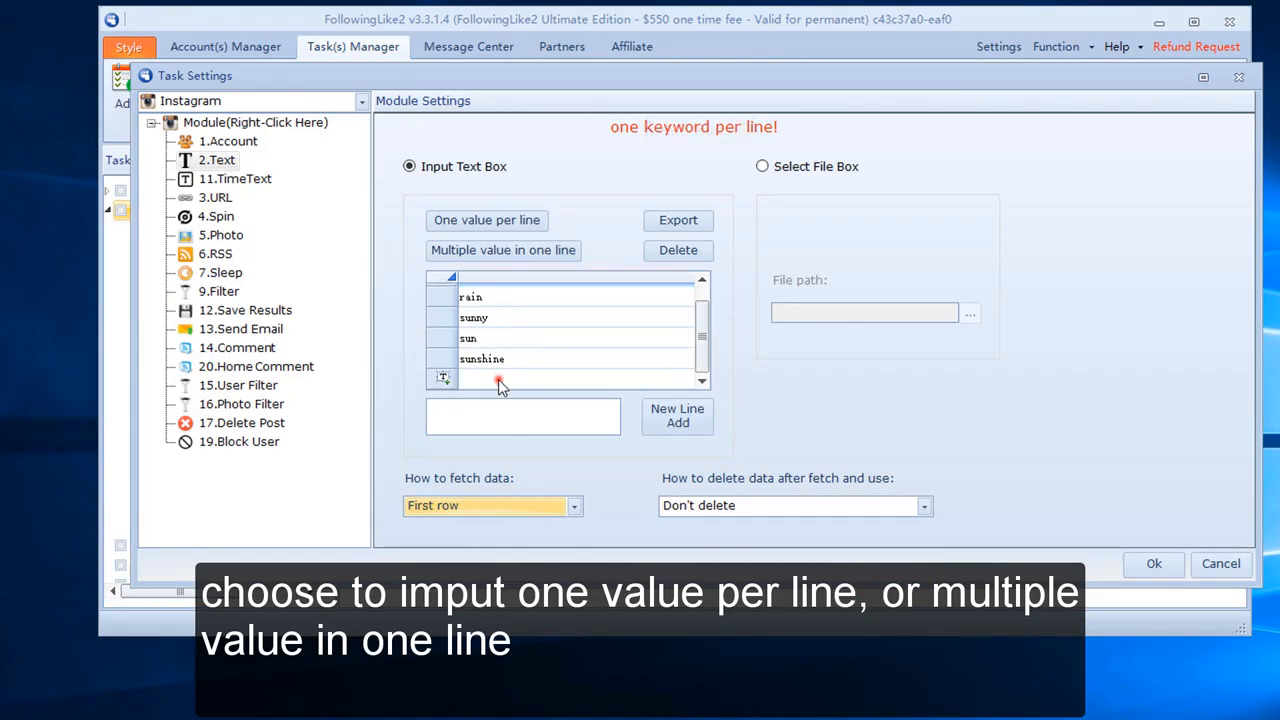
click(498, 384)
click(531, 254)
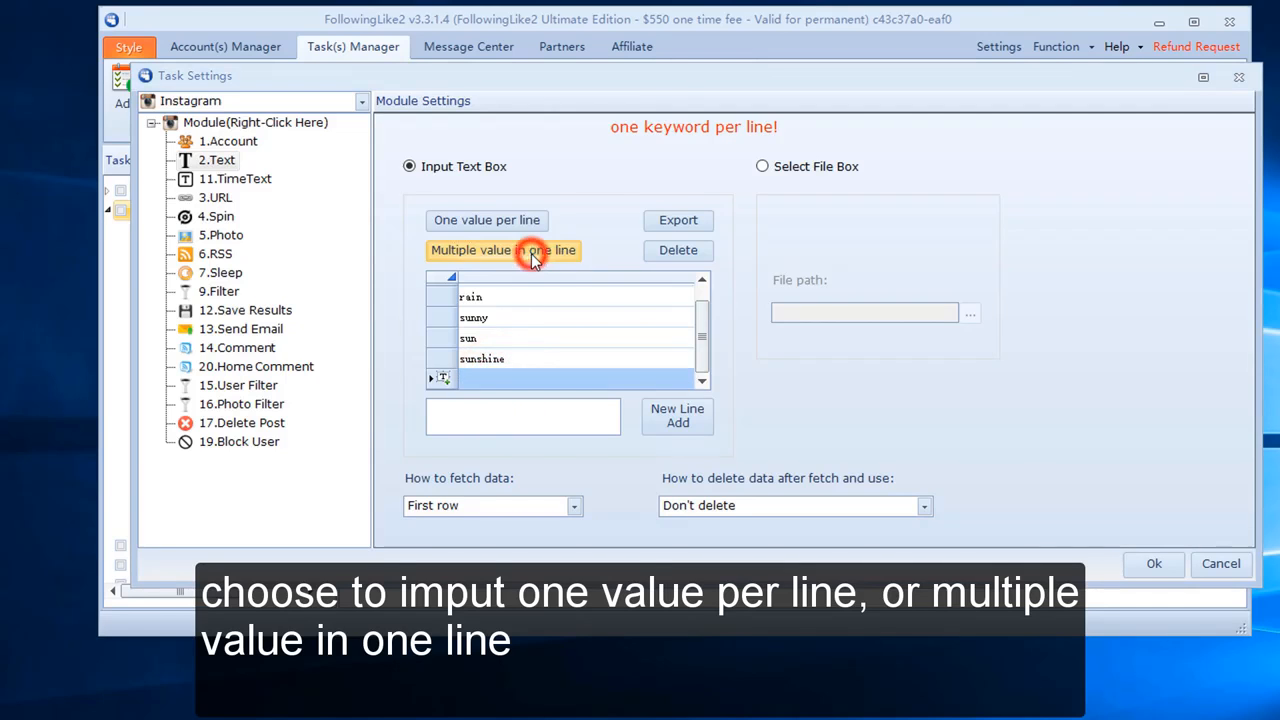
click(372, 263)
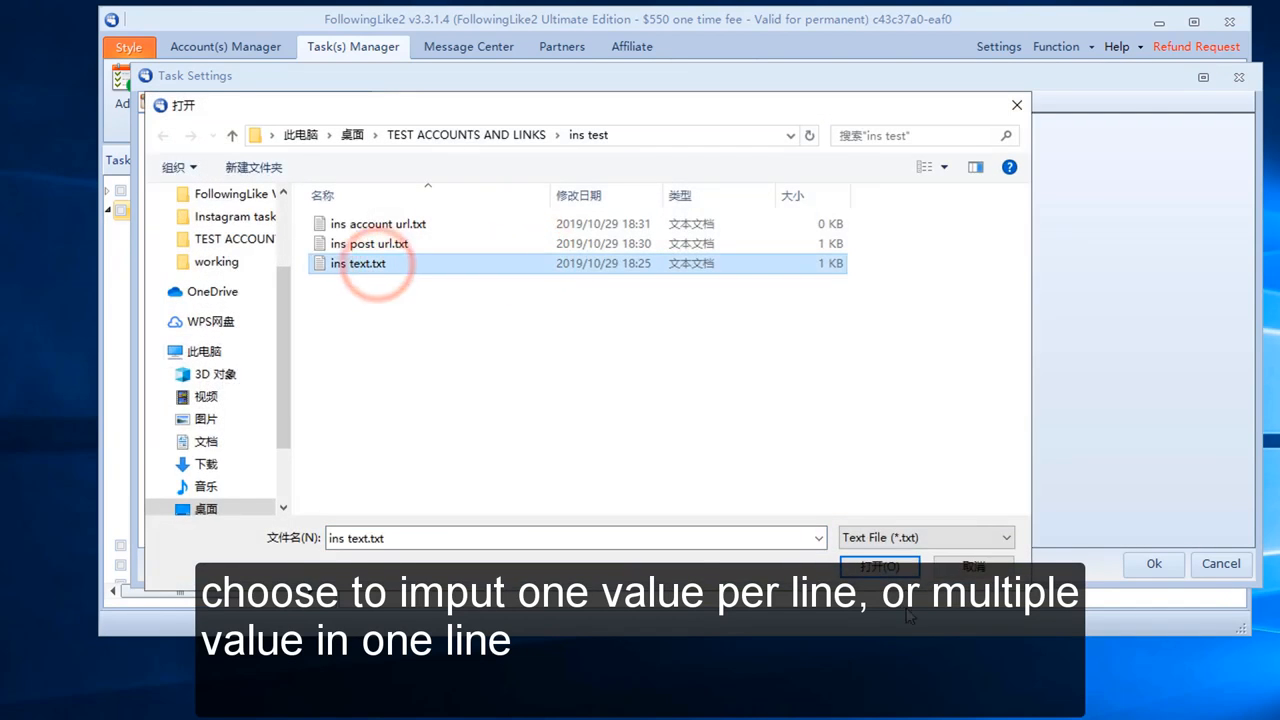
click(880, 566)
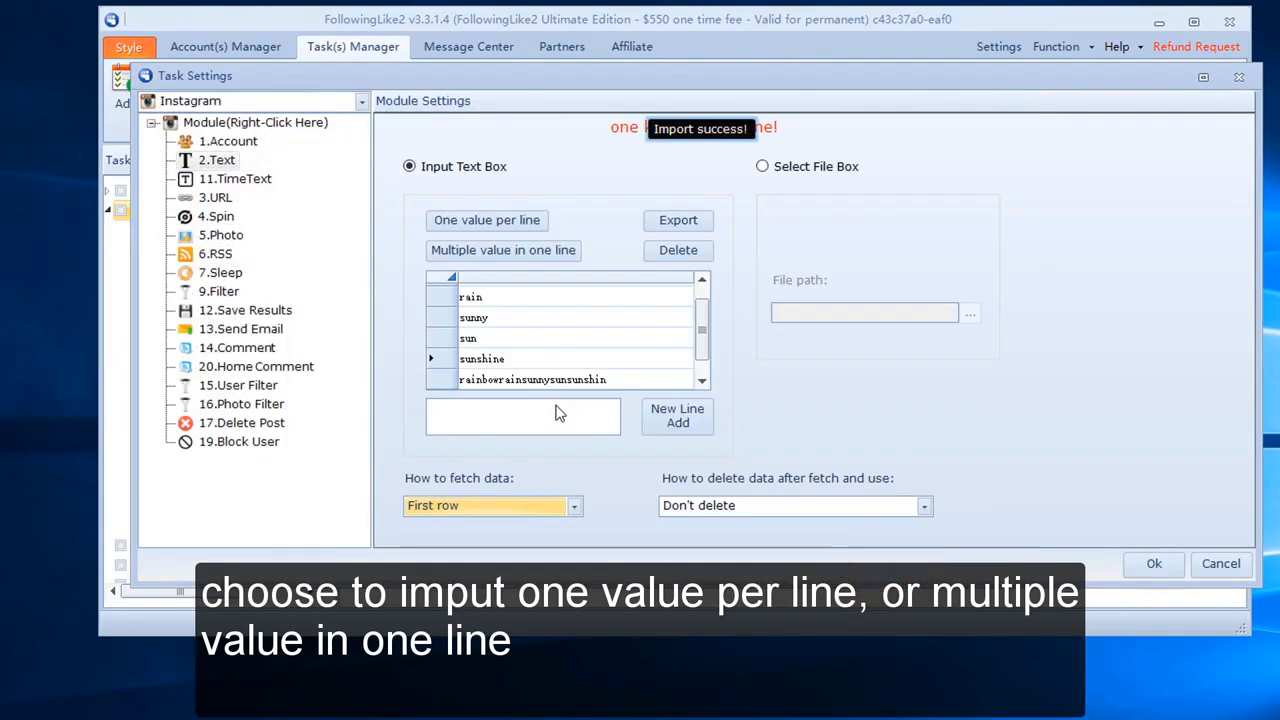
click(590, 385)
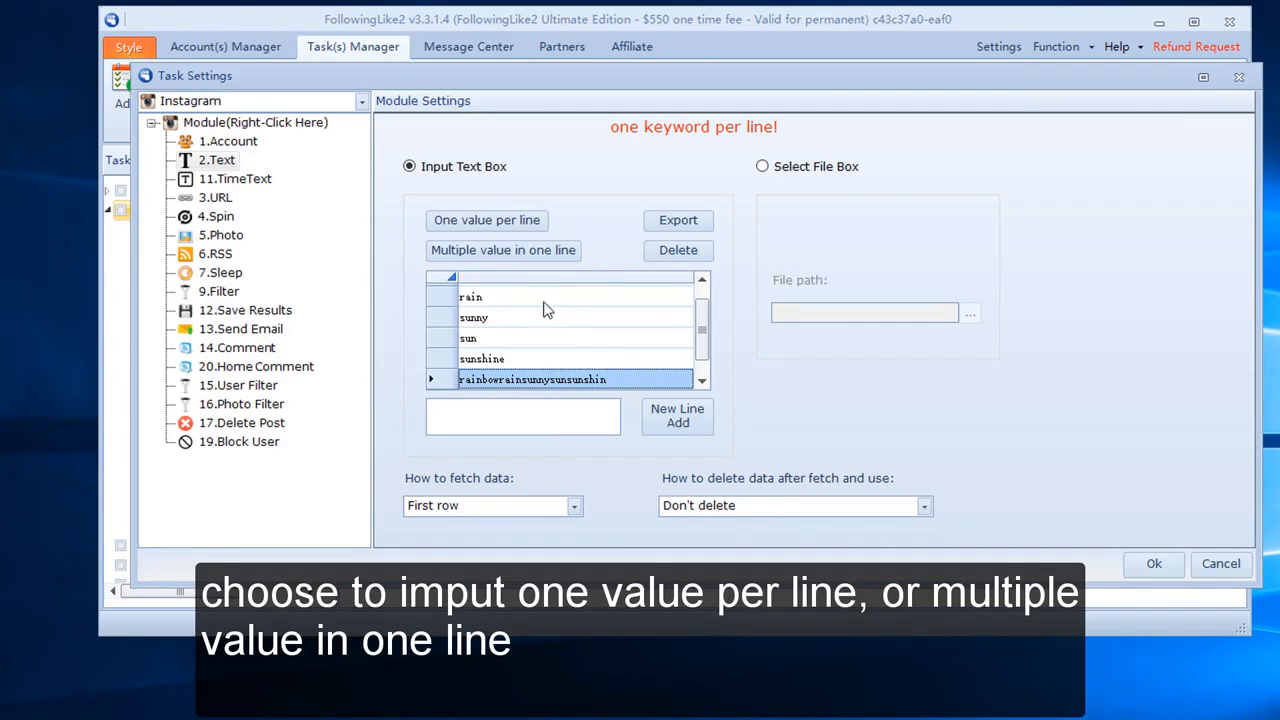
click(443, 280)
Step: Abandon the keyword export and switch the Text module to Select File Box with ins text.txt
click(678, 220)
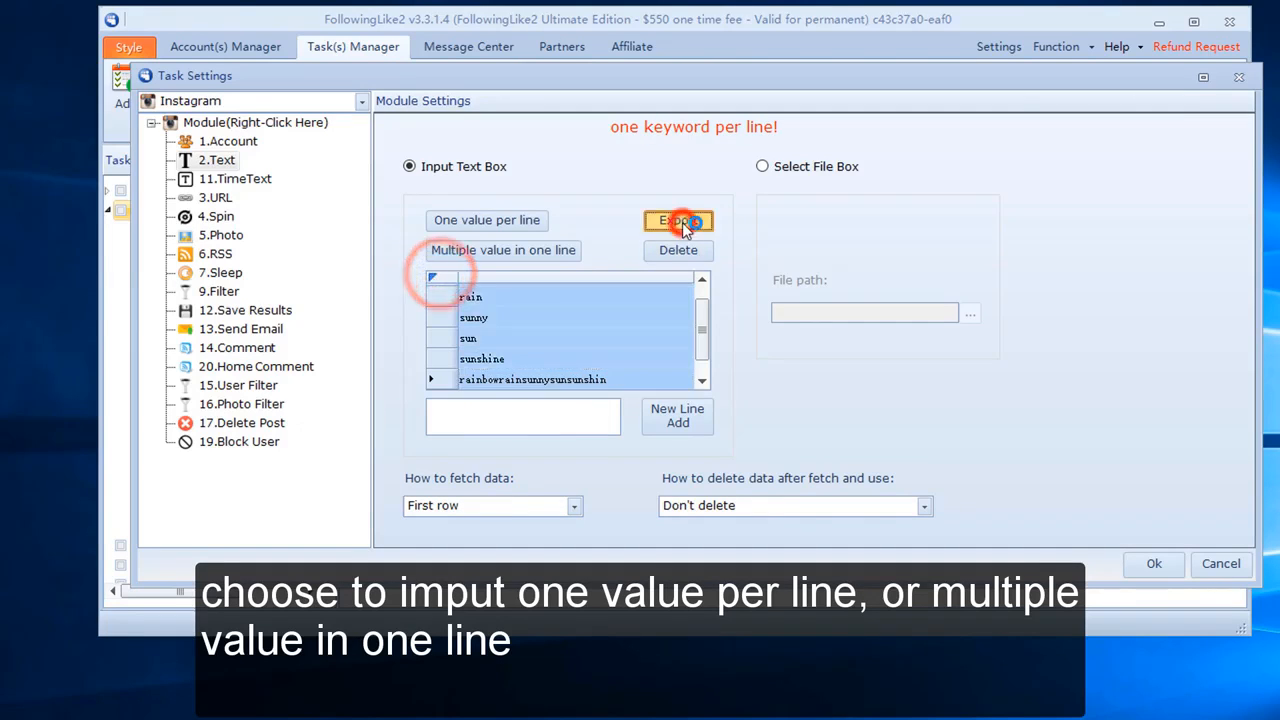
click(378, 505)
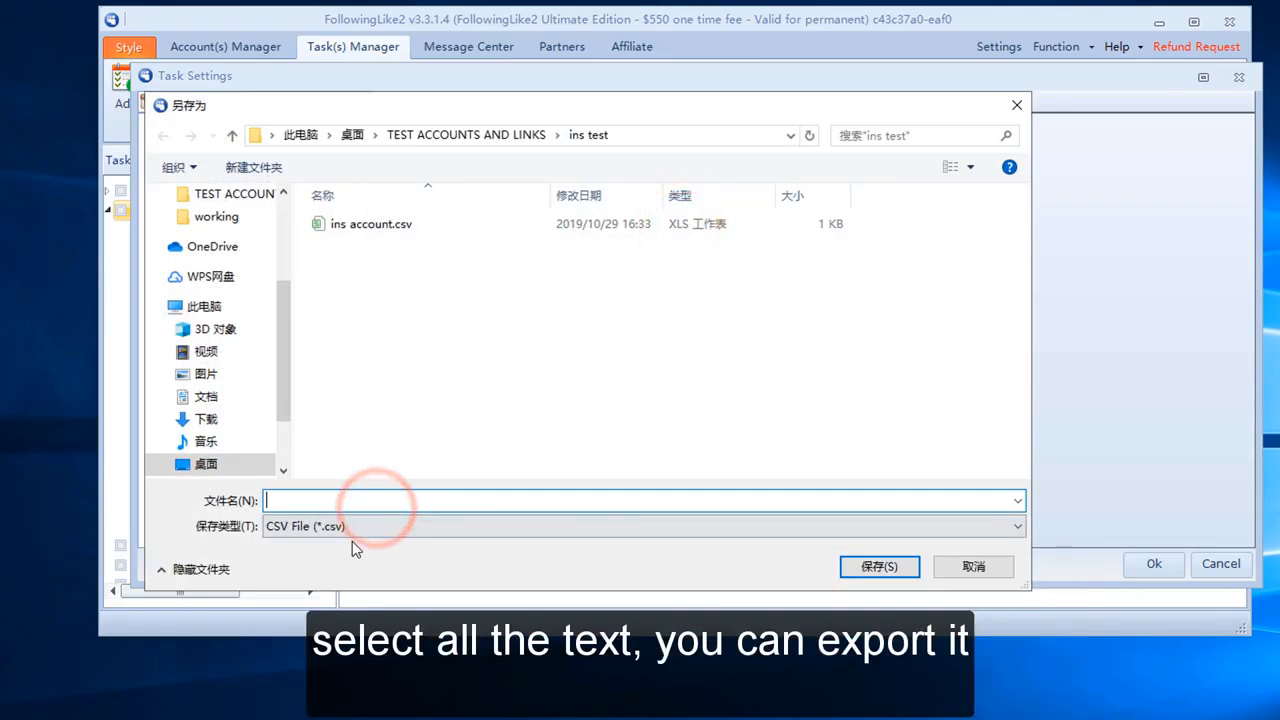
click(991, 566)
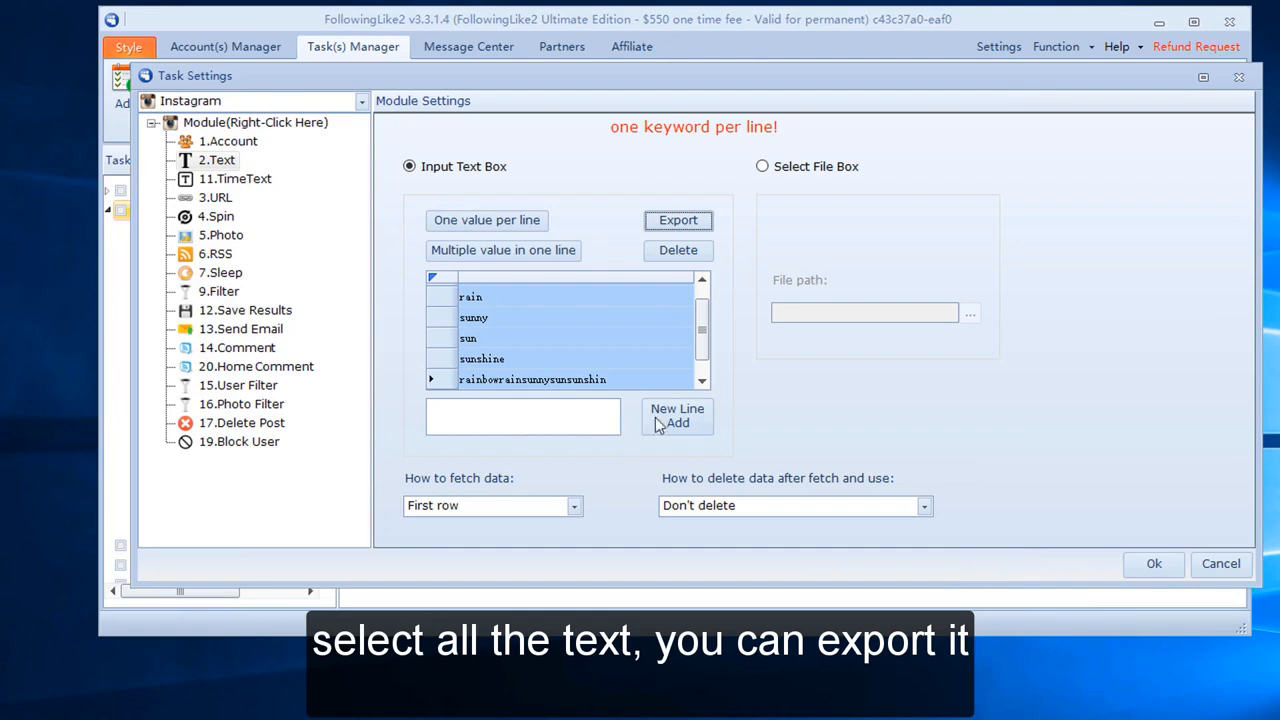
click(766, 167)
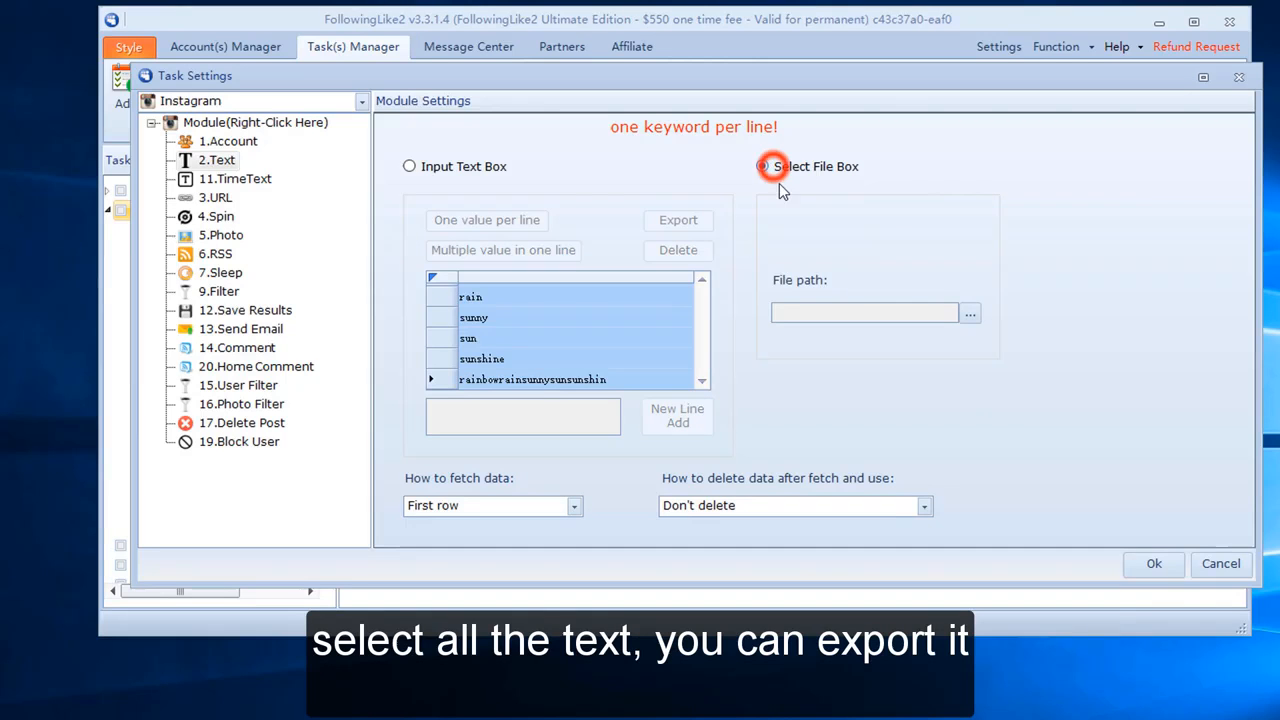
click(964, 315)
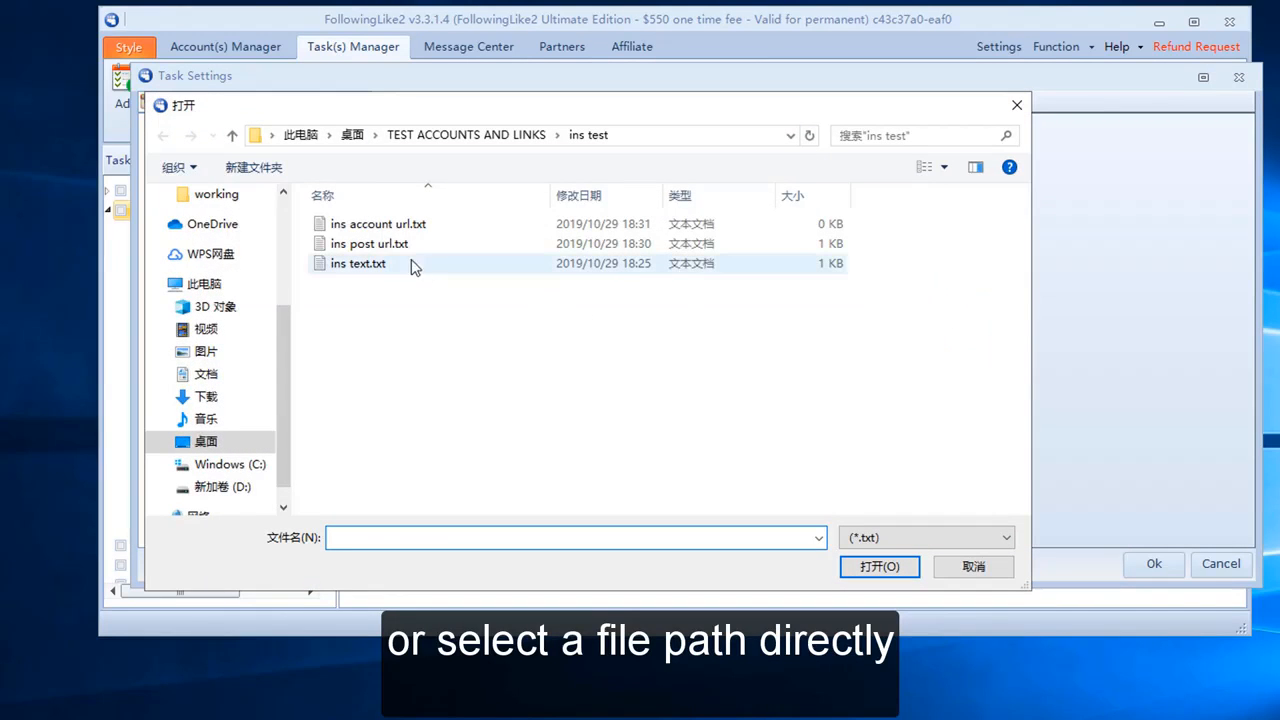
click(390, 265)
click(893, 567)
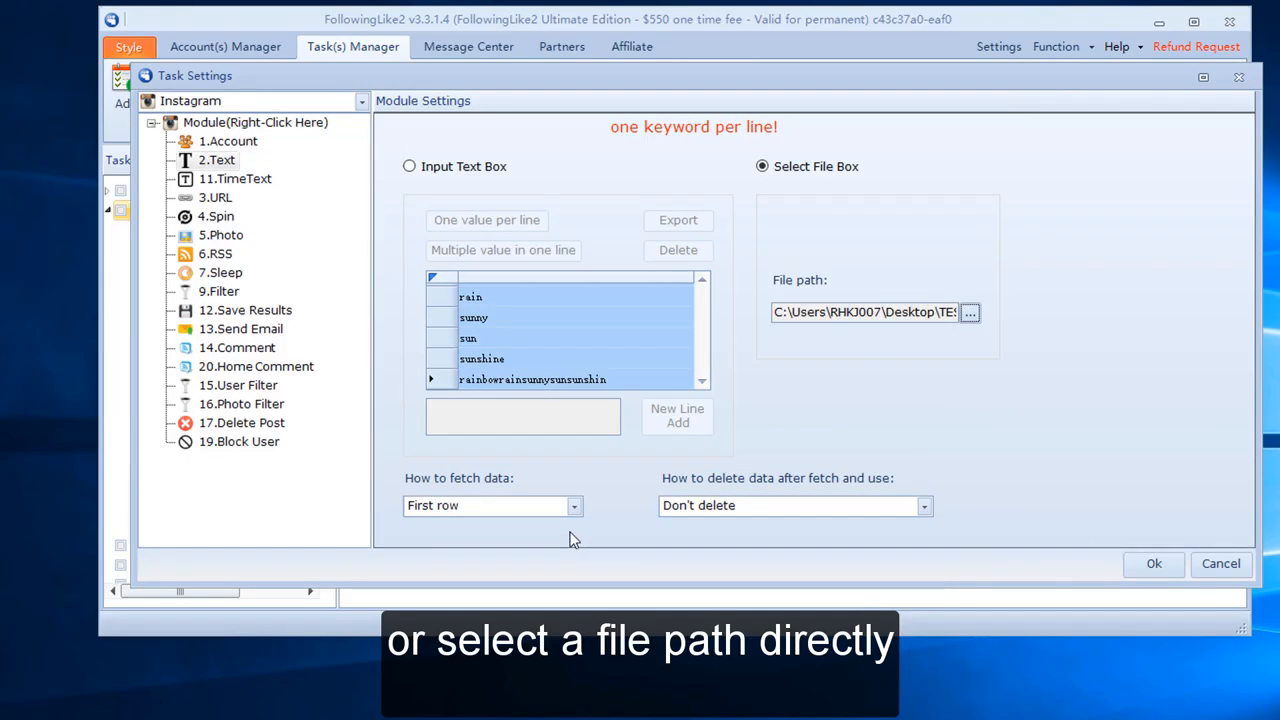
Step: Keep fetching data from the First row and leave used data as Don't delete
click(532, 505)
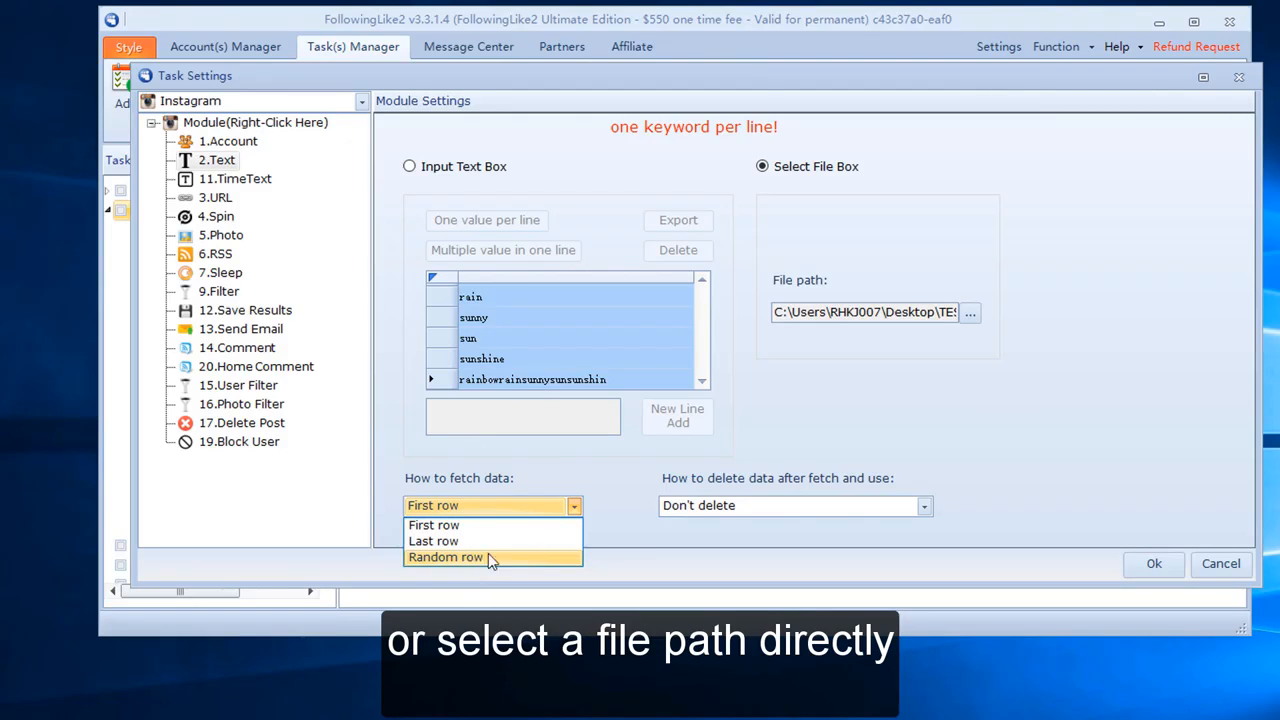
click(625, 538)
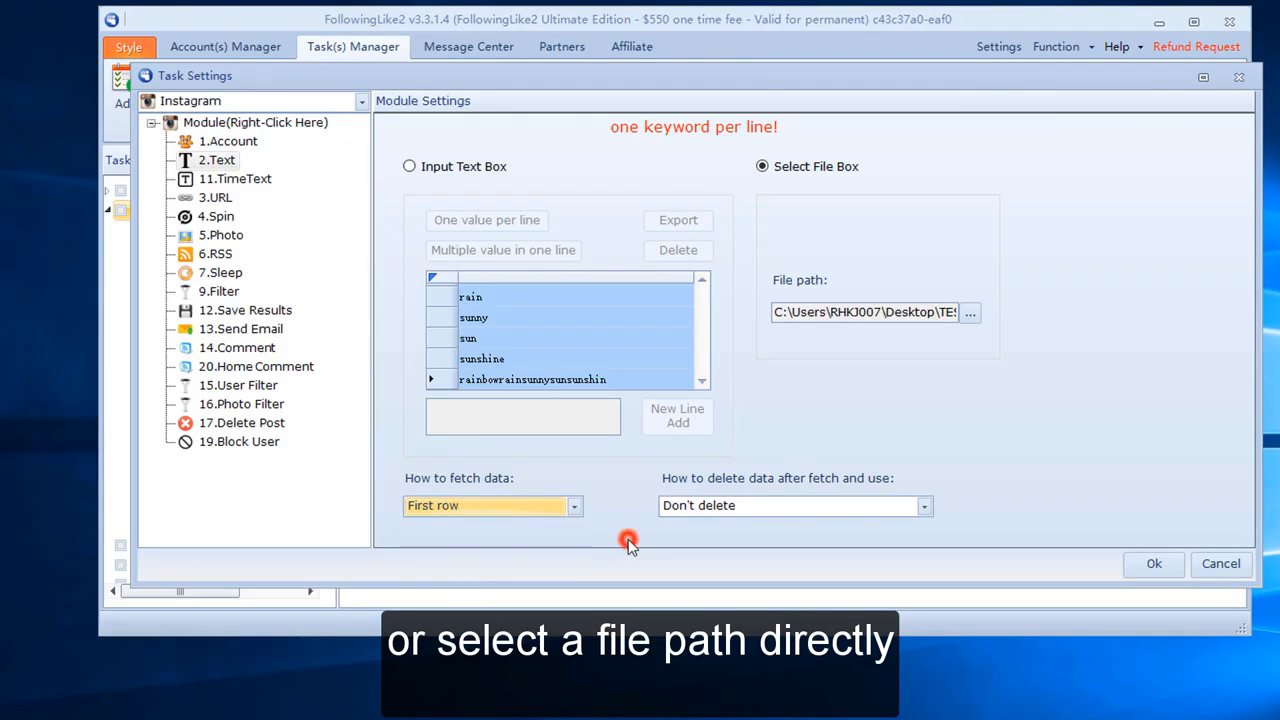
click(825, 505)
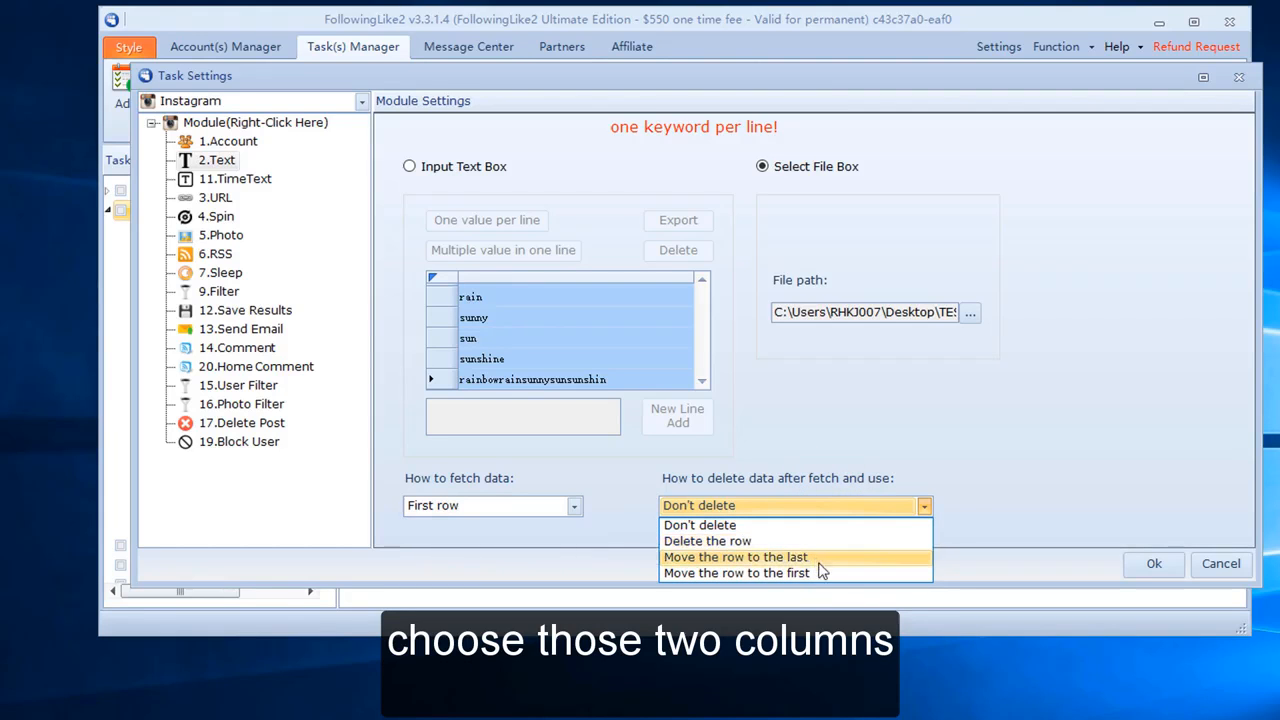
click(1076, 389)
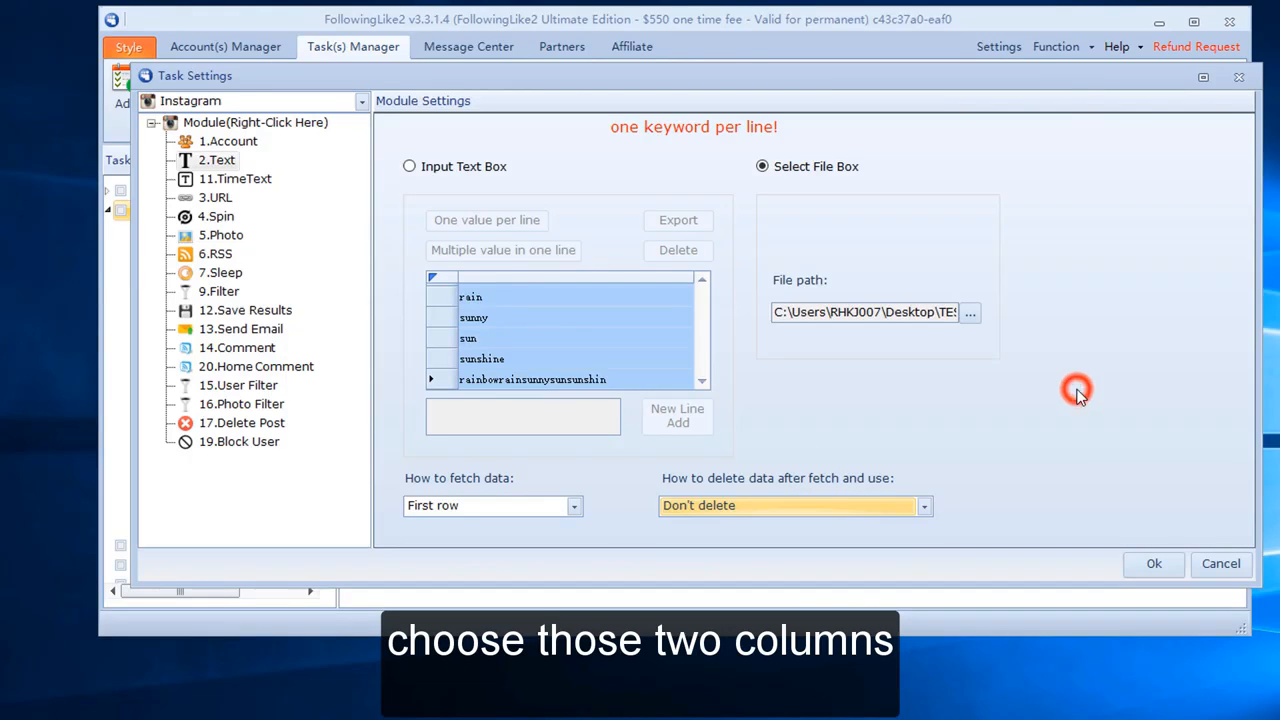
Step: Import ins text.txt keywords into the TimeText module's 00:00:00-01:00:00 slot
click(225, 180)
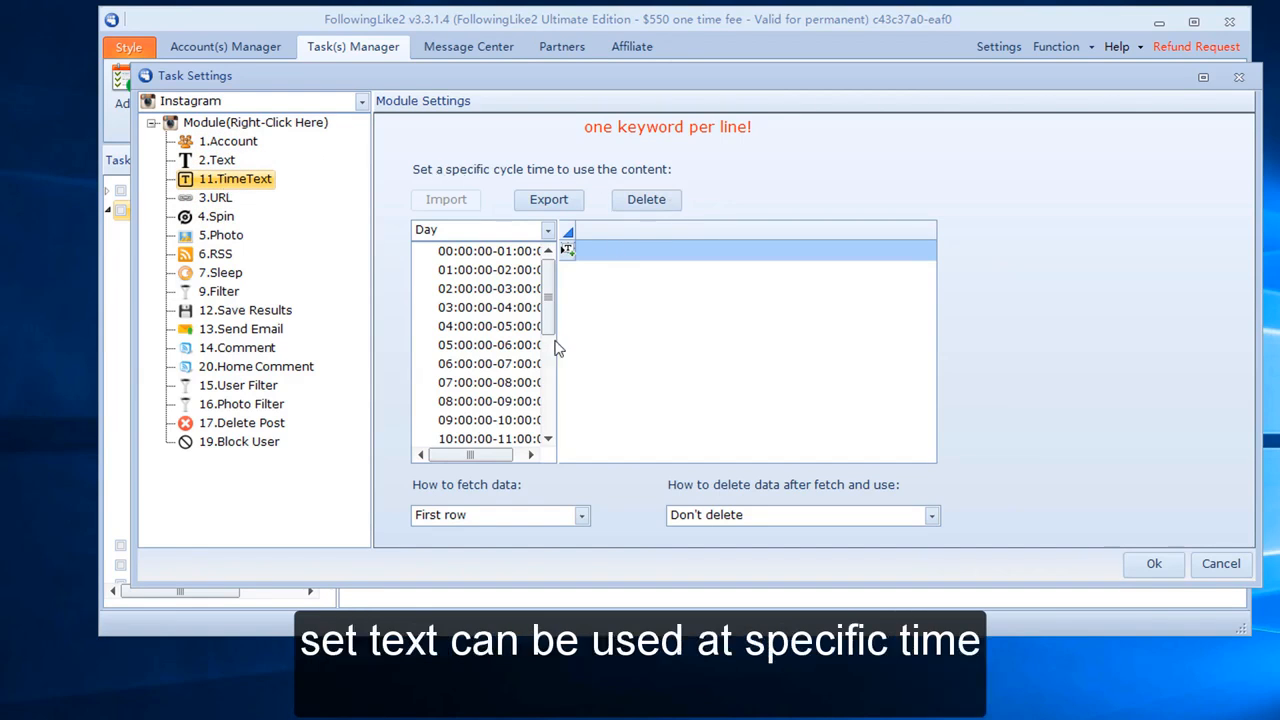
click(553, 305)
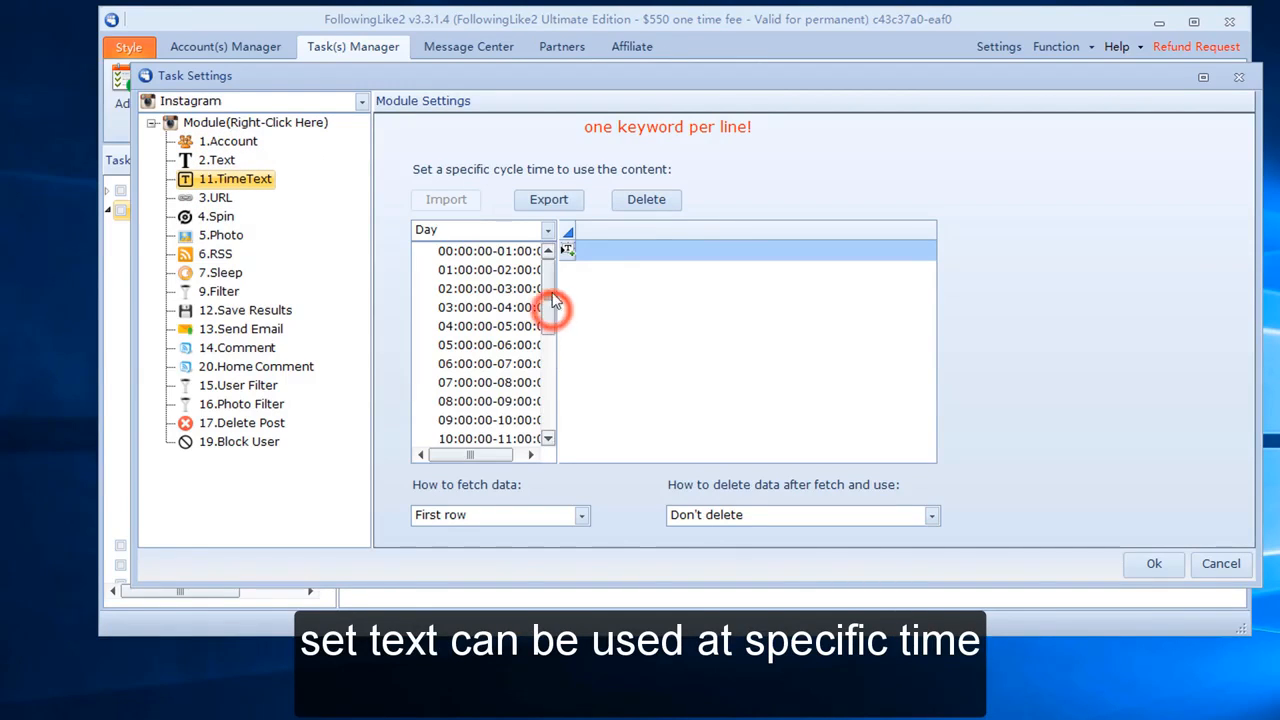
click(500, 251)
click(478, 205)
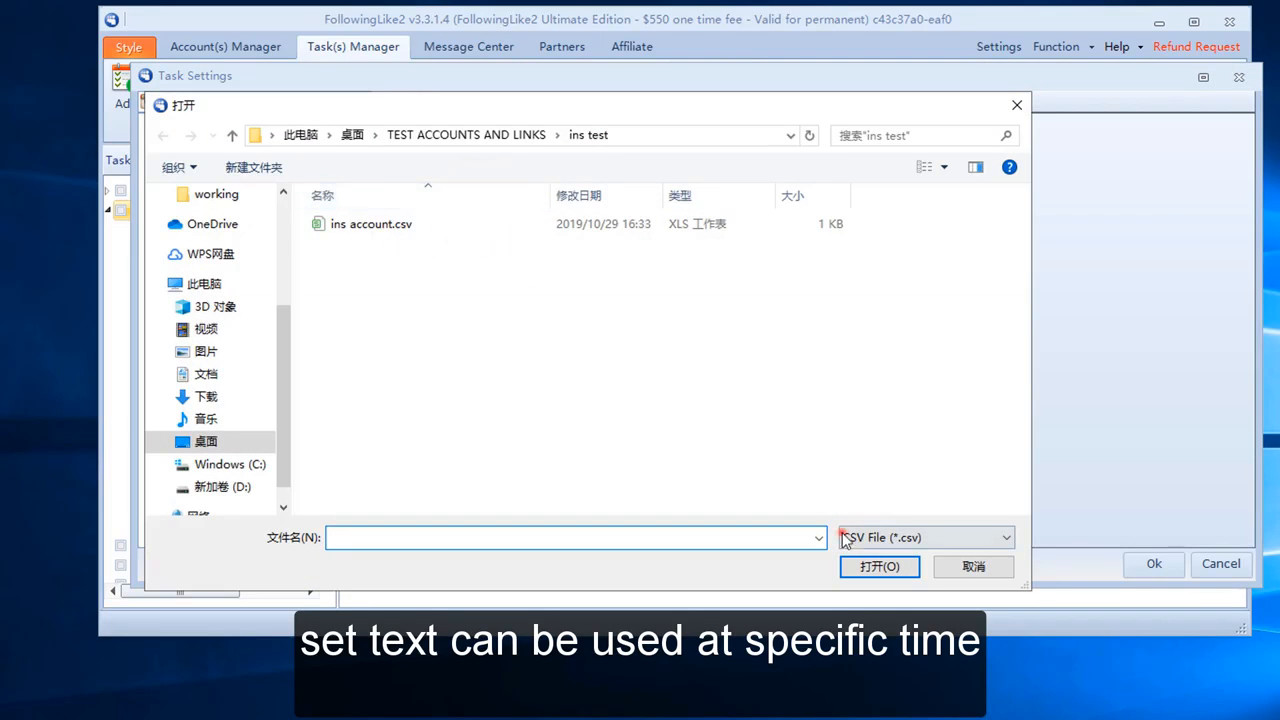
click(843, 538)
click(875, 571)
click(385, 266)
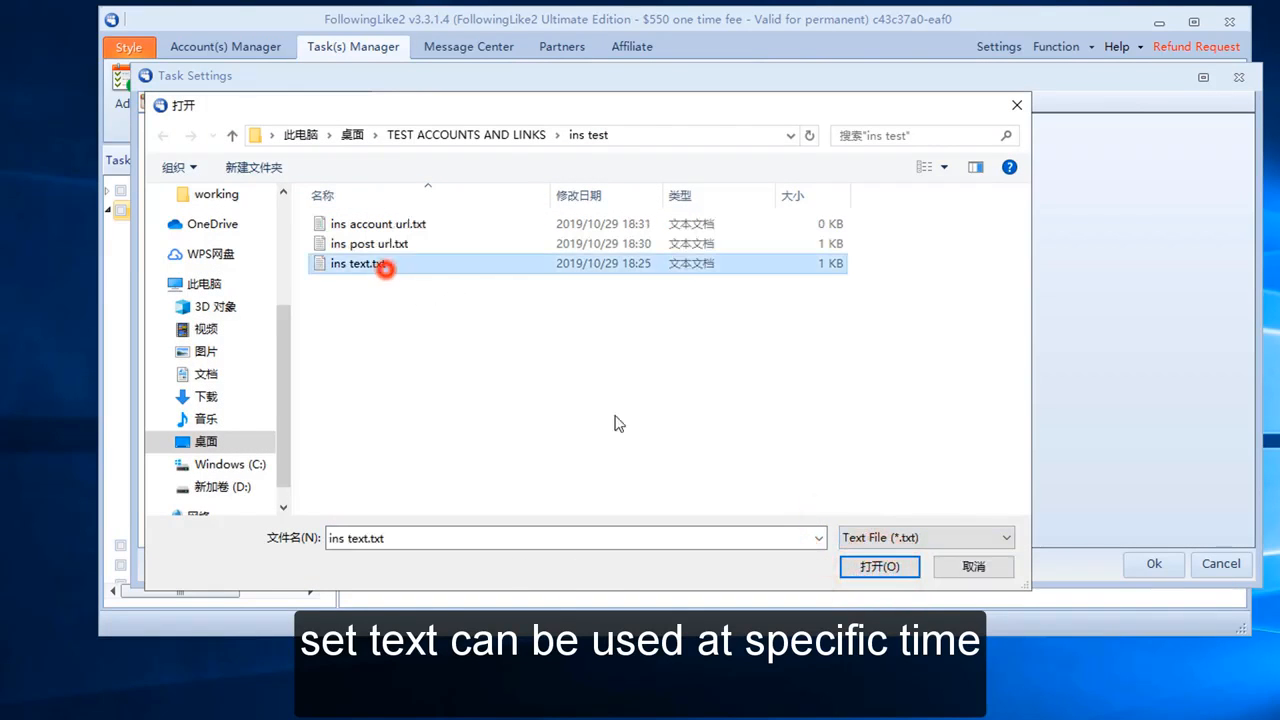
click(878, 566)
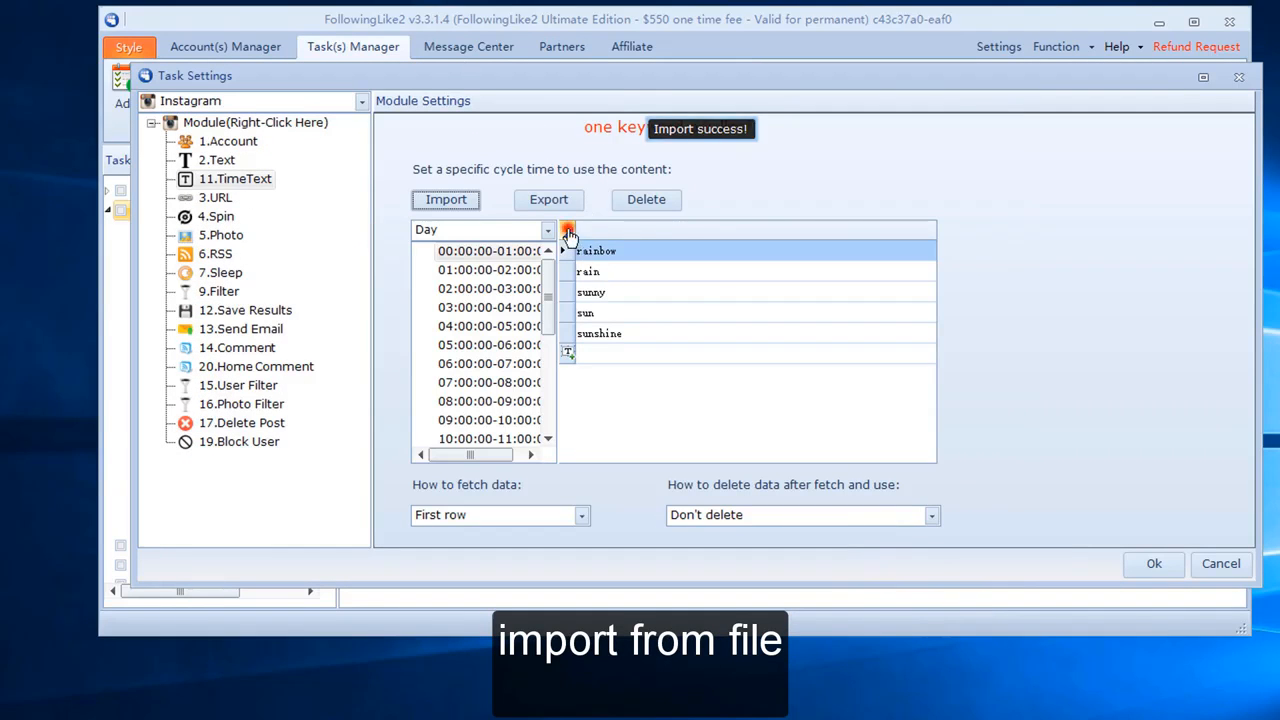
Step: Cancel an export of the slot's keywords, reselect the first hour slot, and open 3.URL
click(567, 231)
click(548, 199)
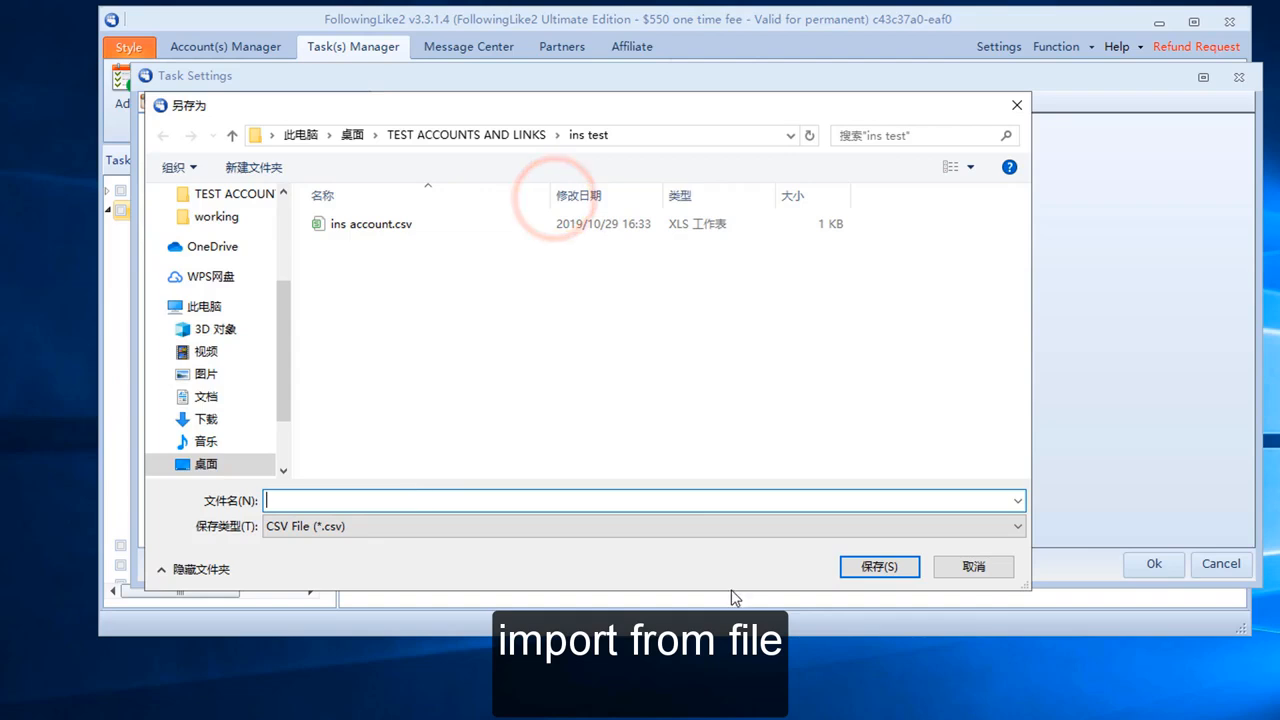
click(985, 566)
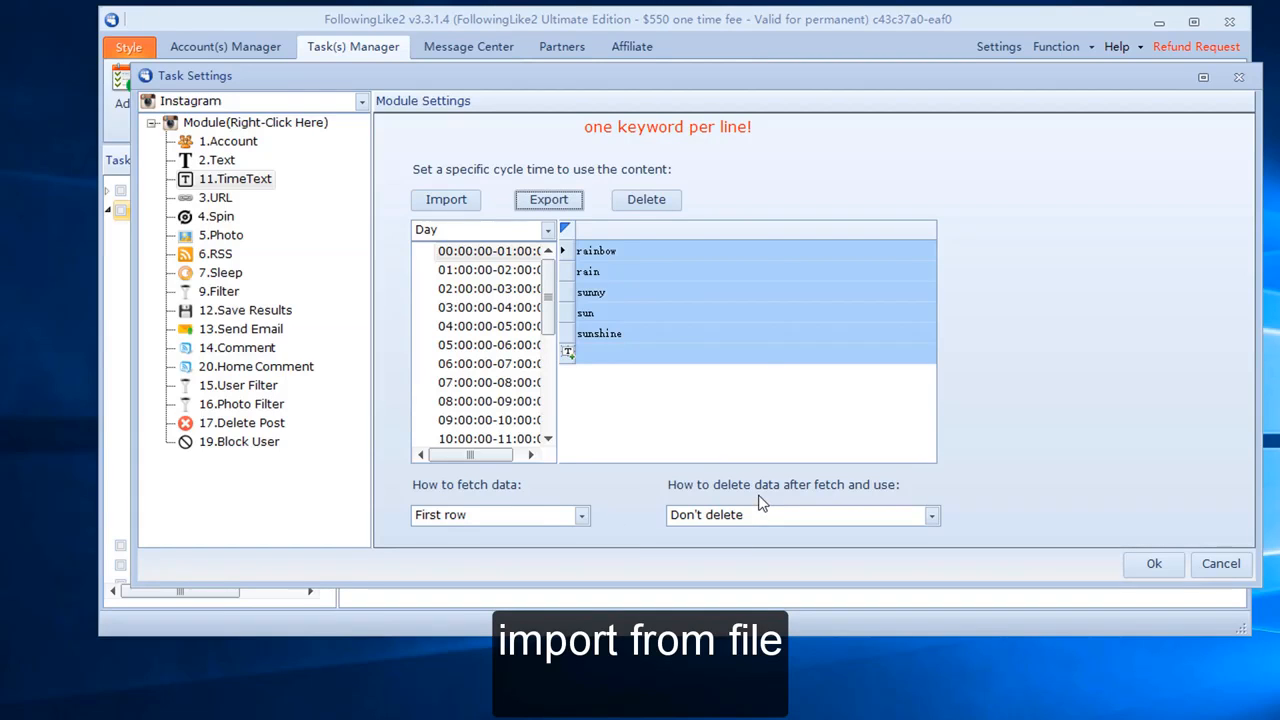
click(517, 251)
drag(479, 455, 477, 445)
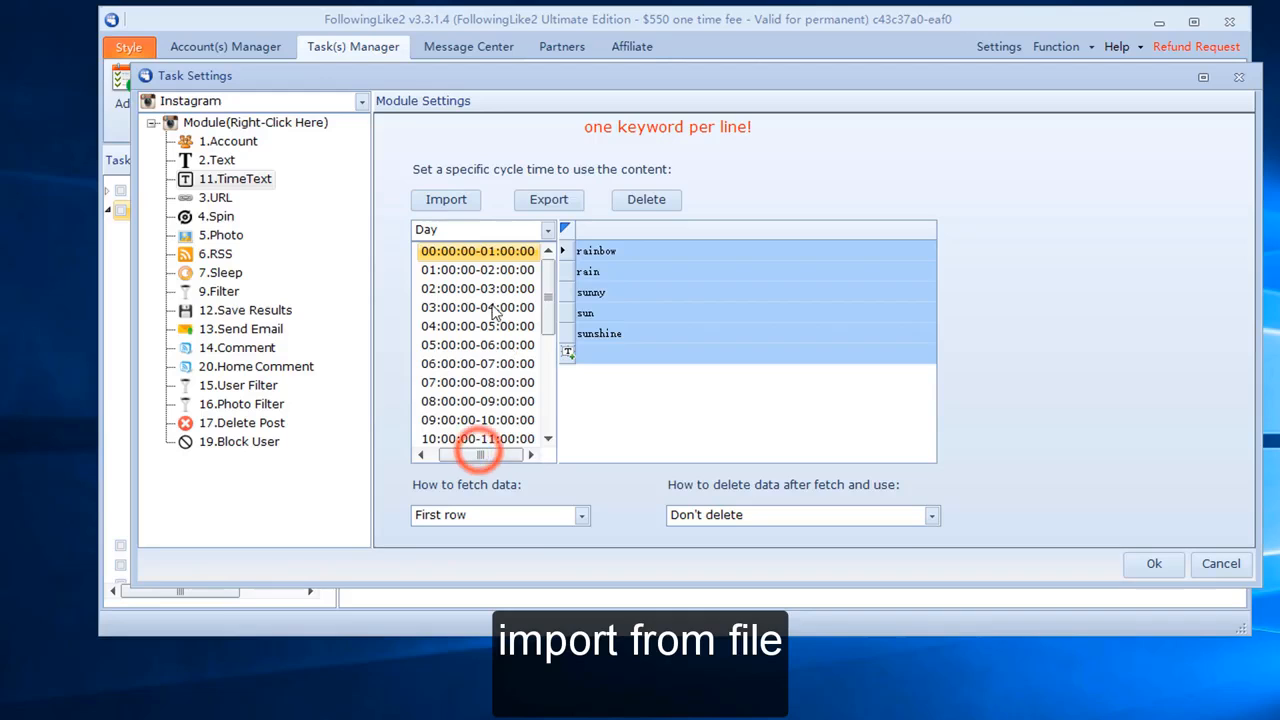
scroll(478, 325, down, 4)
scroll(478, 325, down, 1)
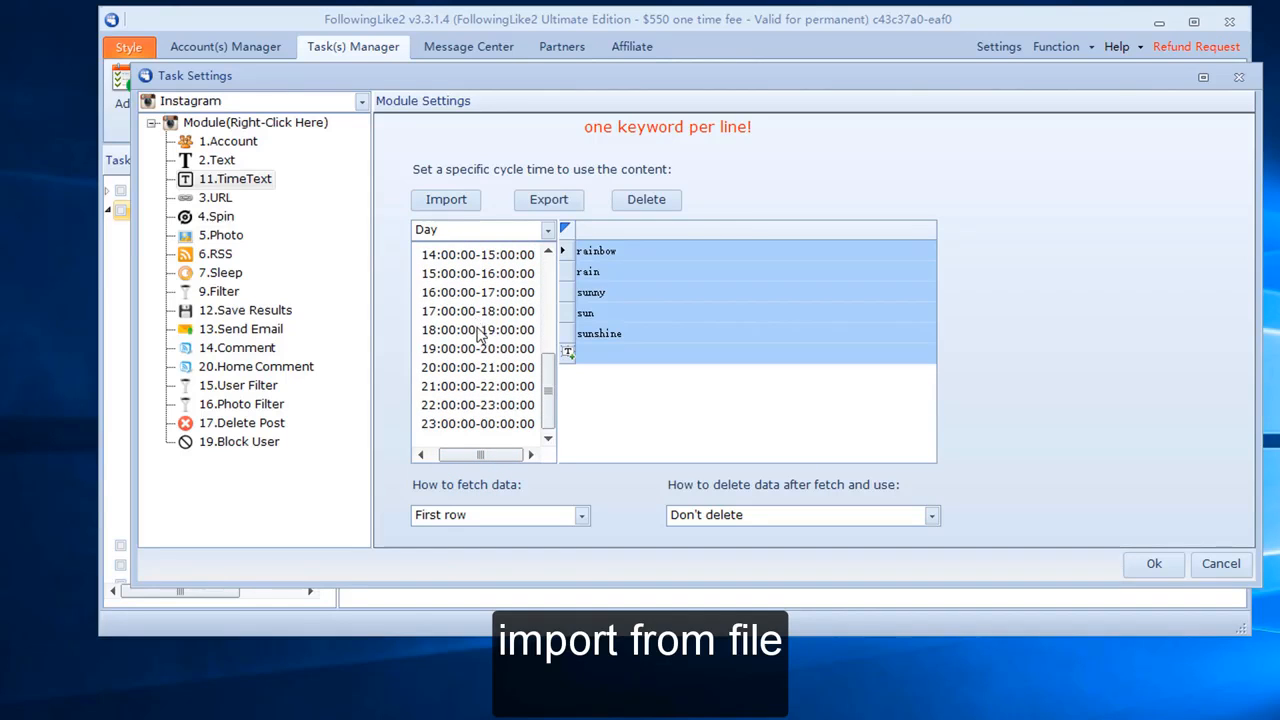
scroll(440, 305, up, 5)
click(220, 199)
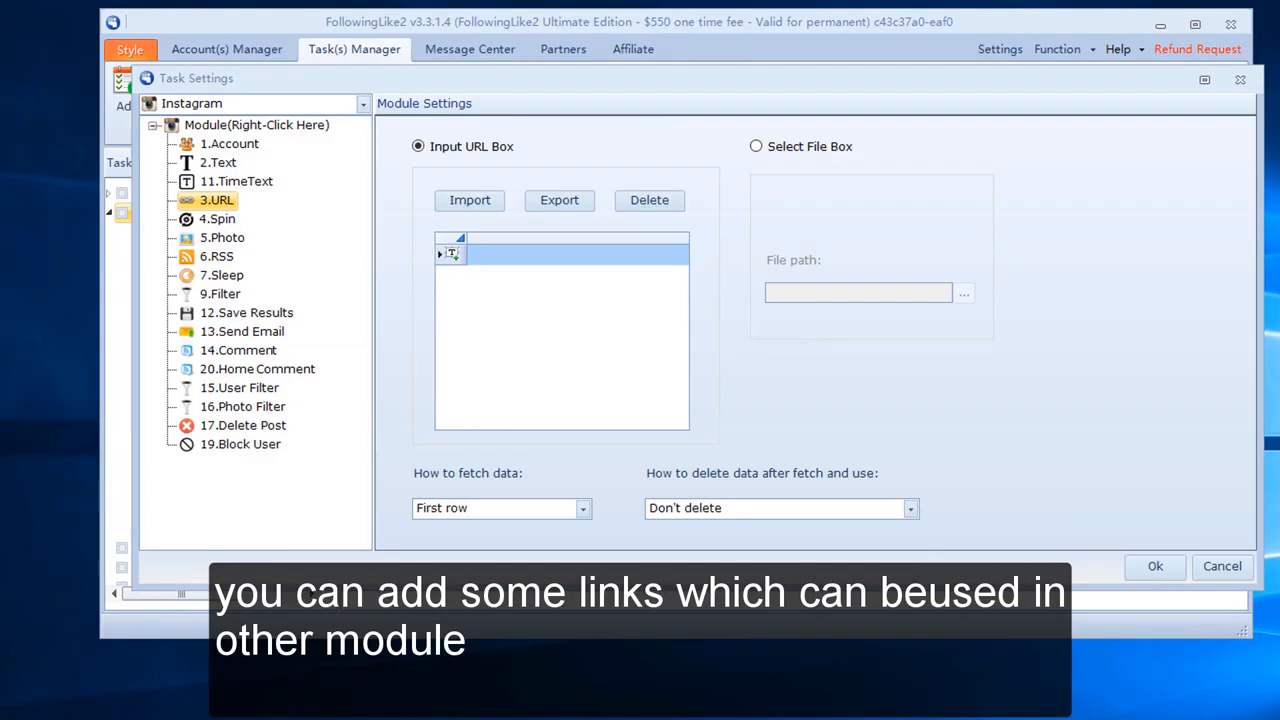
Step: Paste an Instagram post link into the URL module's list, then open 4.Spin
click(519, 267)
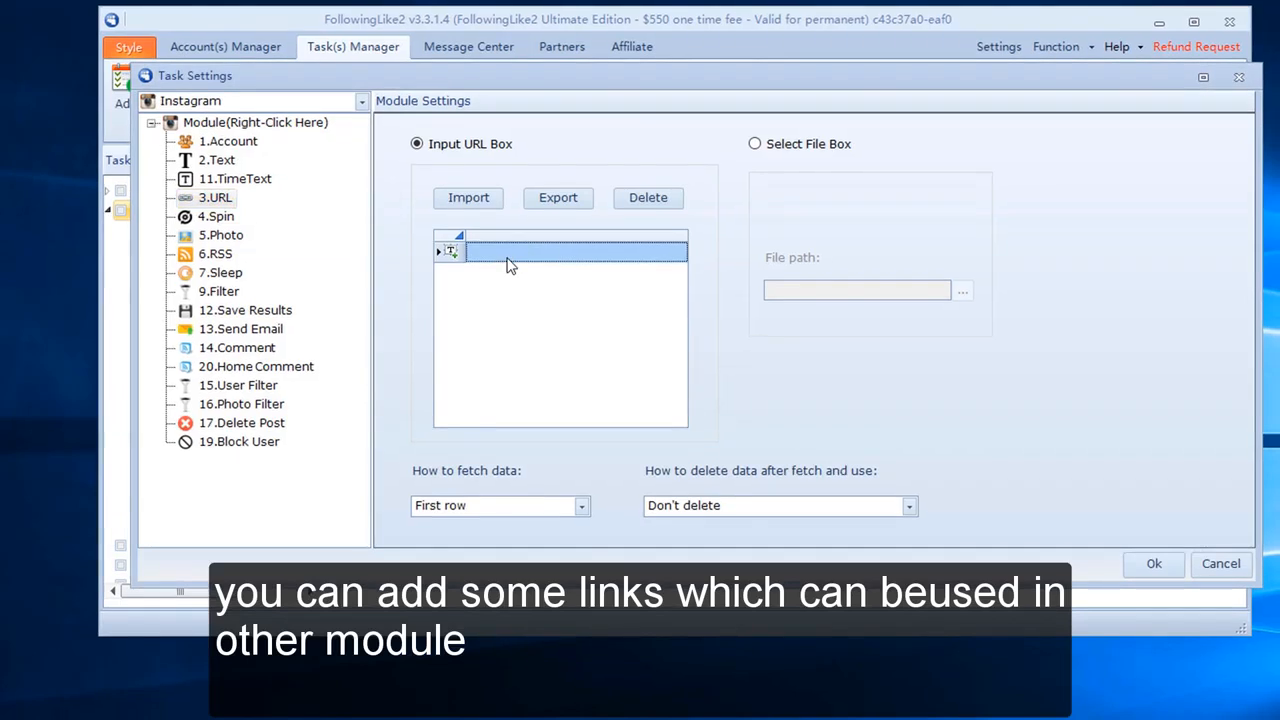
text(https://www.instagram.com/p/B4MMxl_grlG/)
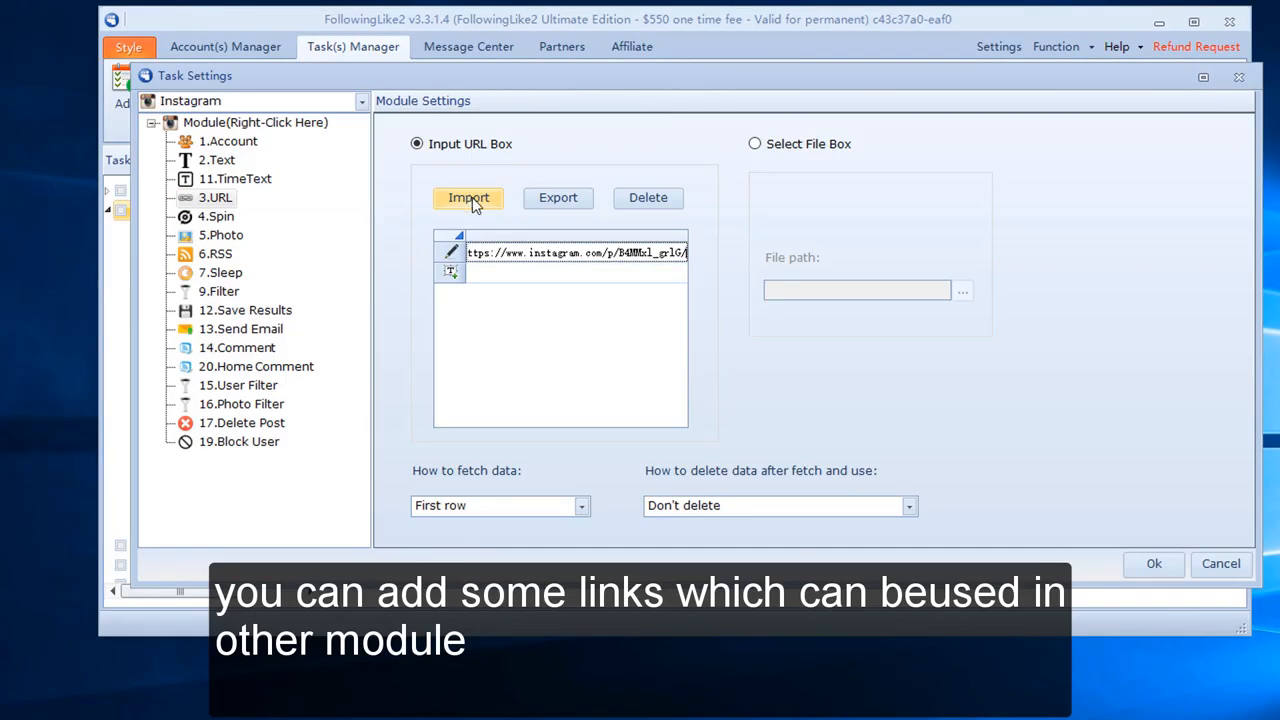
click(591, 320)
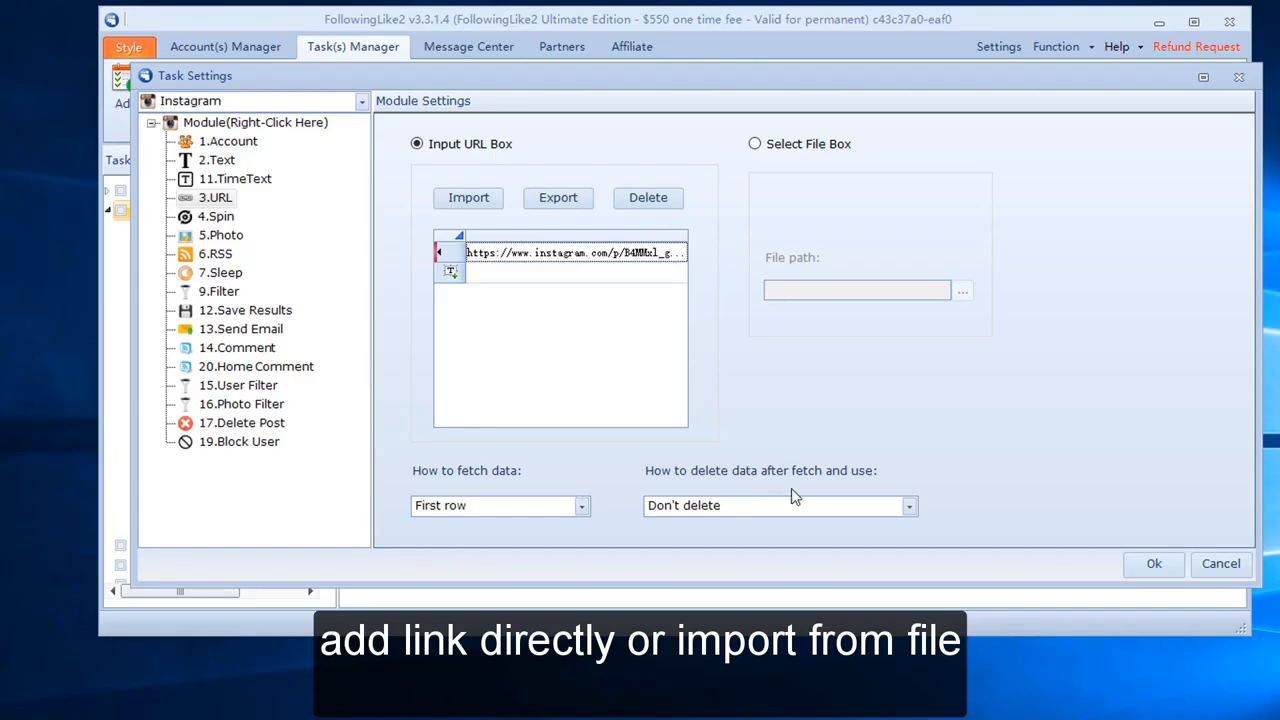
click(222, 217)
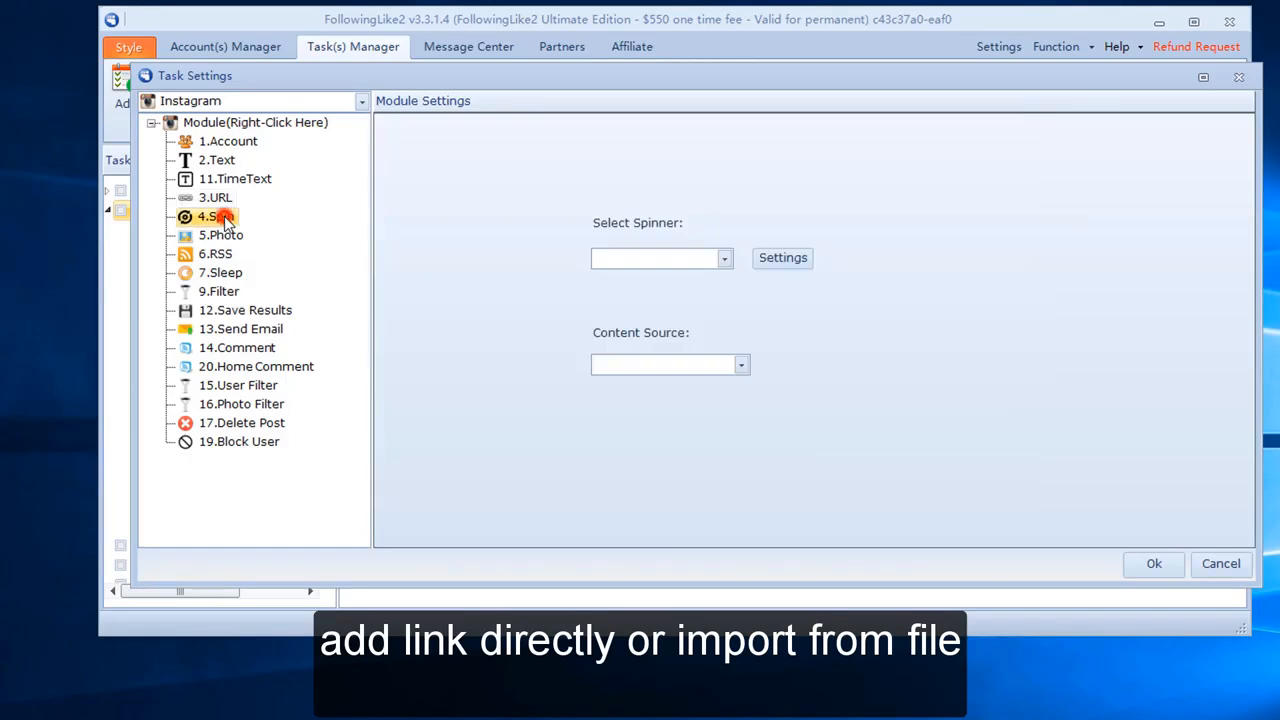
Step: Clear the Test Article in Spinners Settings, close without saving, and open 5.Photo
click(781, 260)
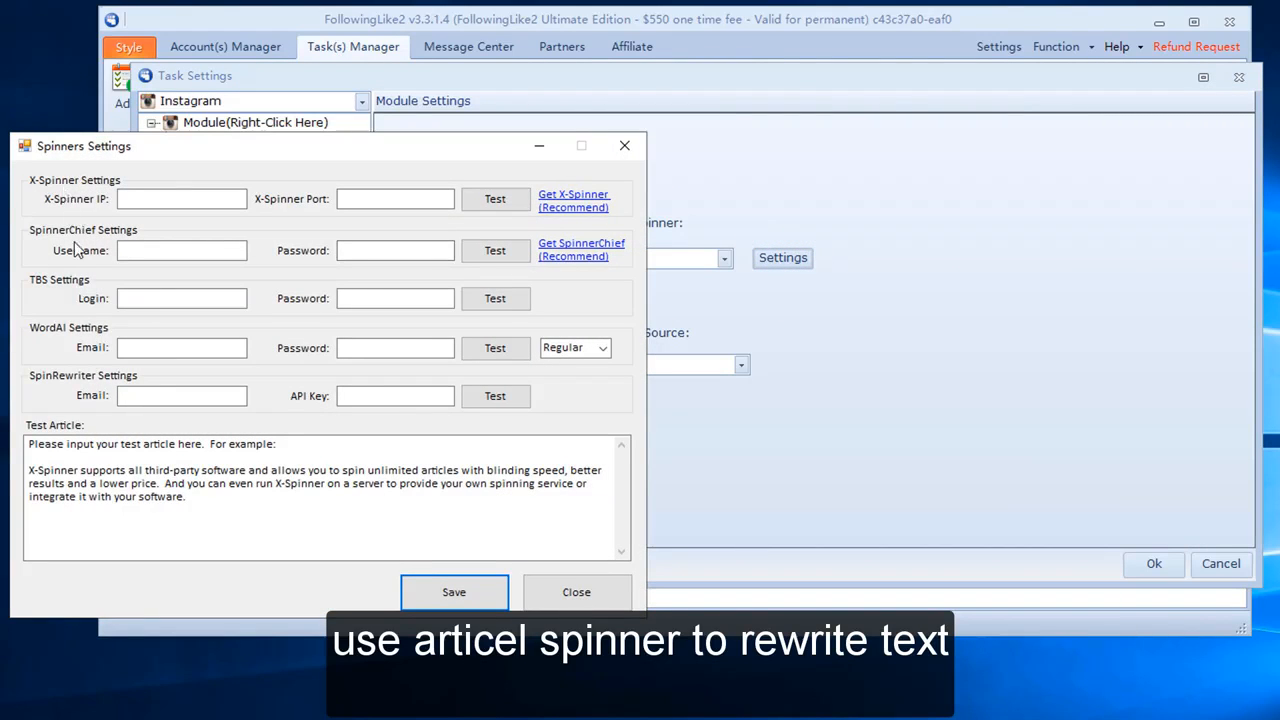
click(126, 197)
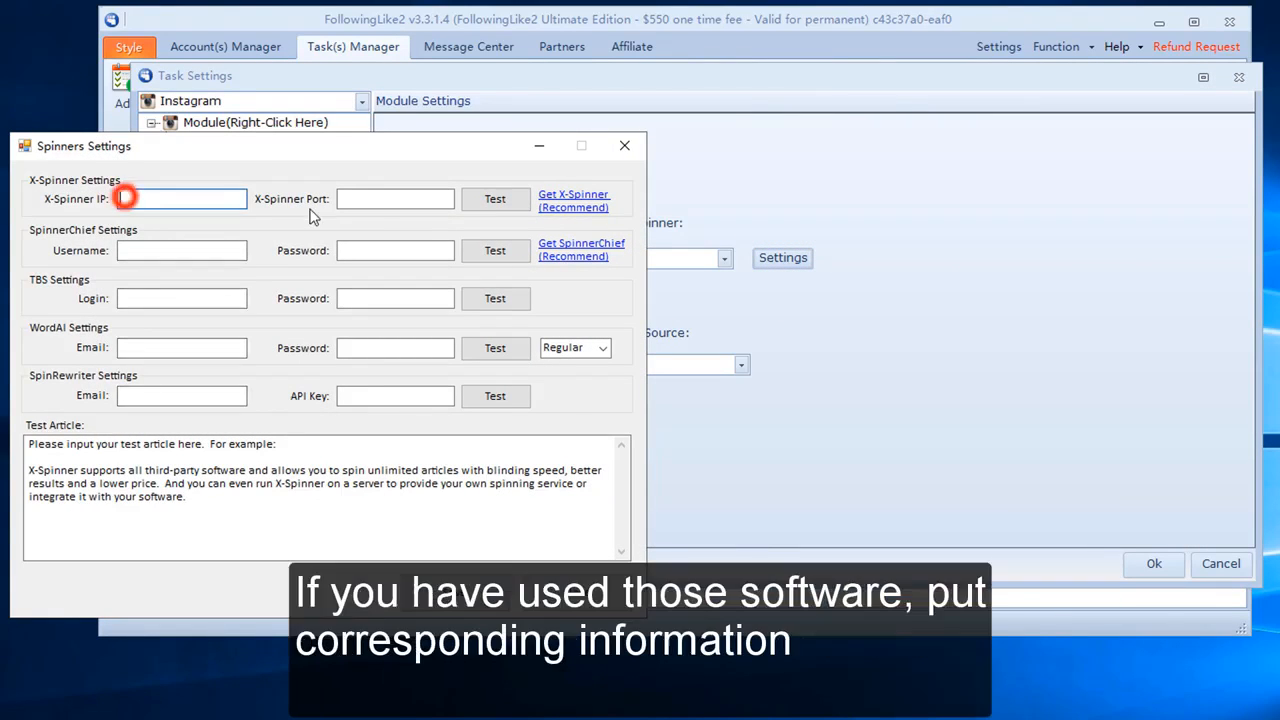
click(425, 198)
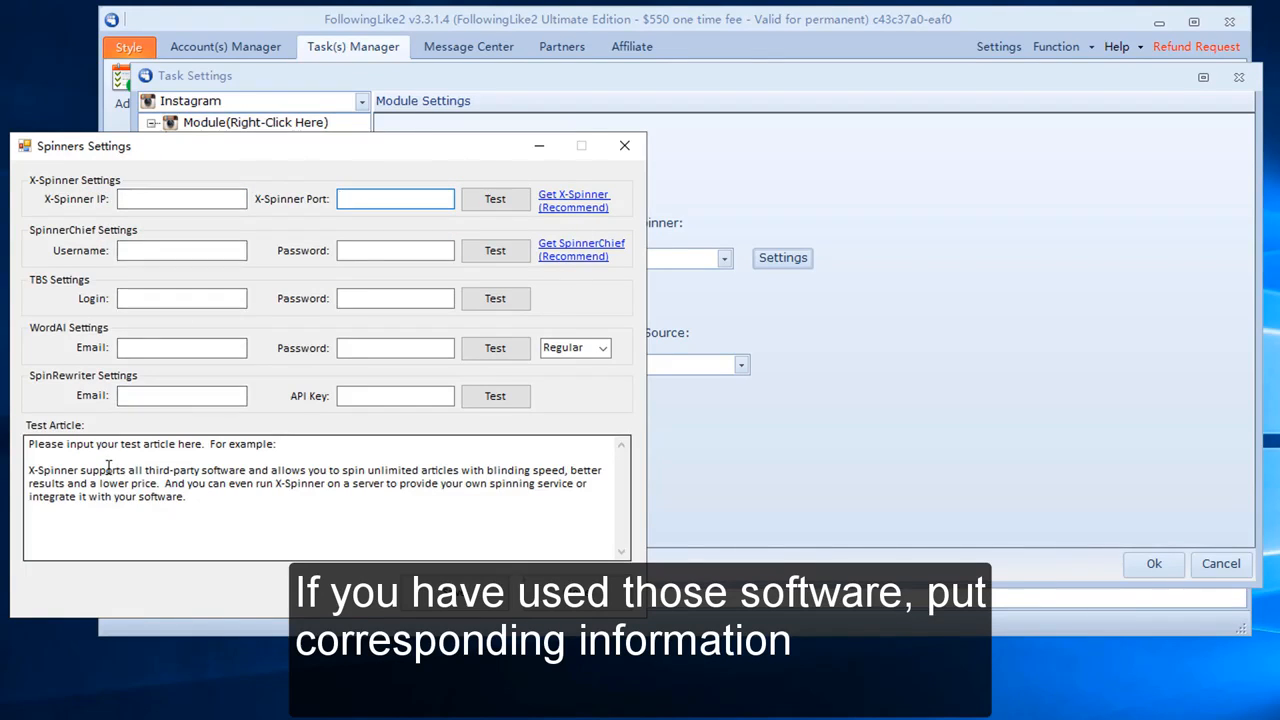
click(207, 497)
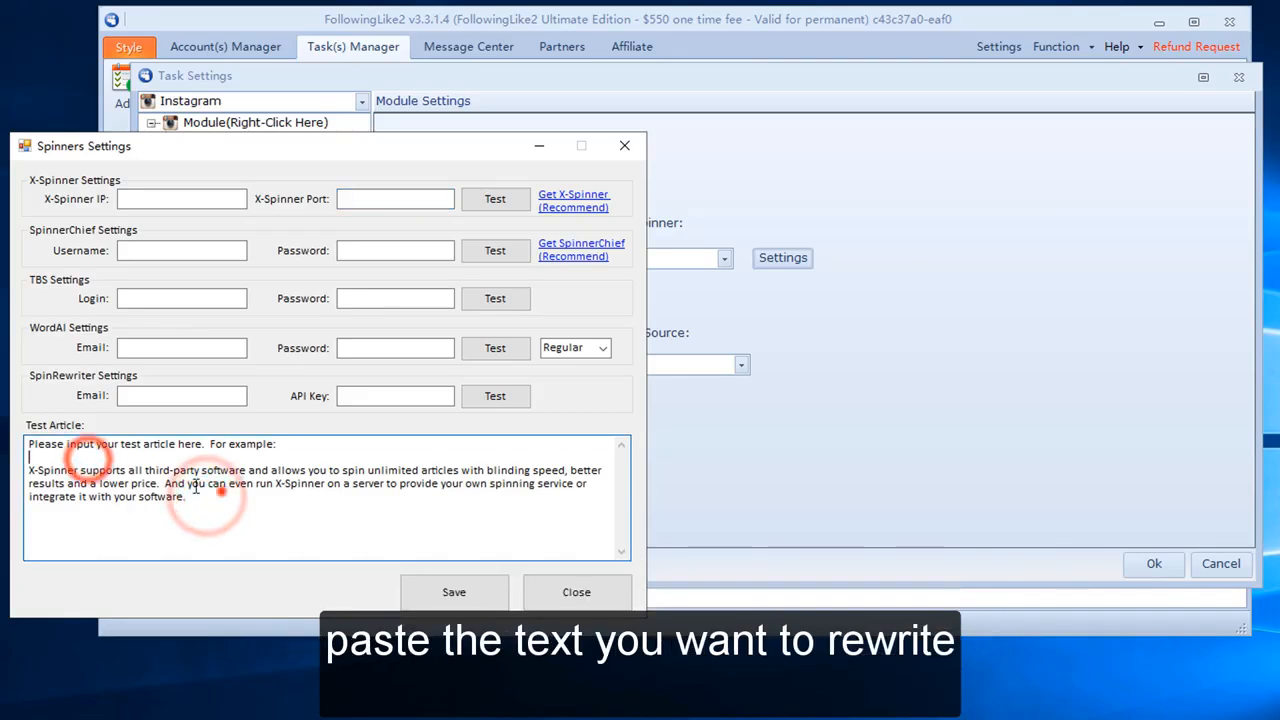
key(ctrl+a)
key(Delete)
click(134, 468)
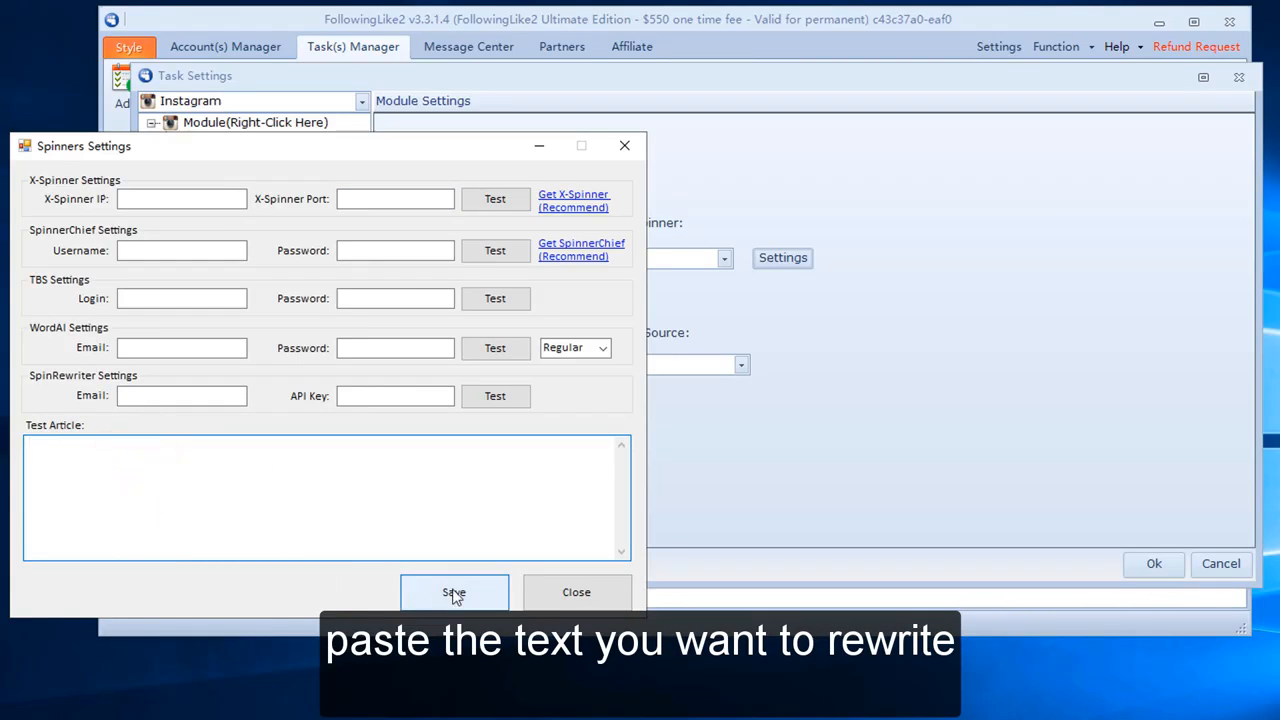
click(583, 594)
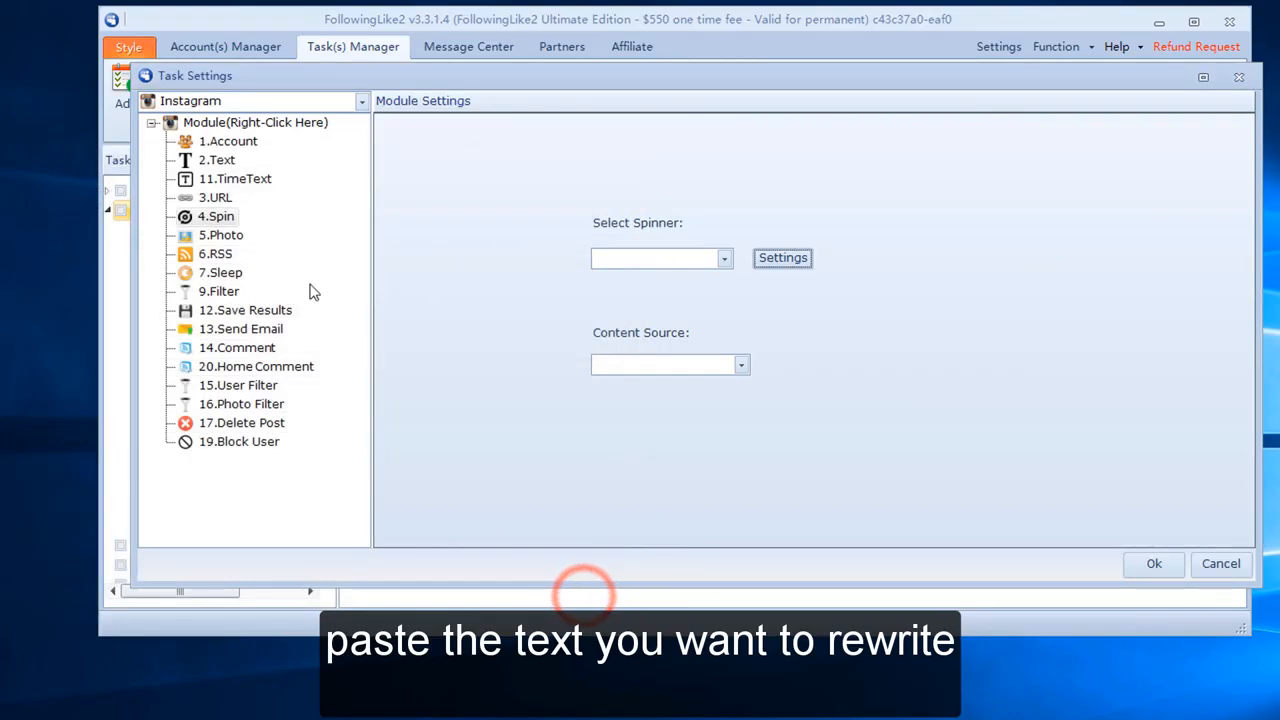
click(228, 238)
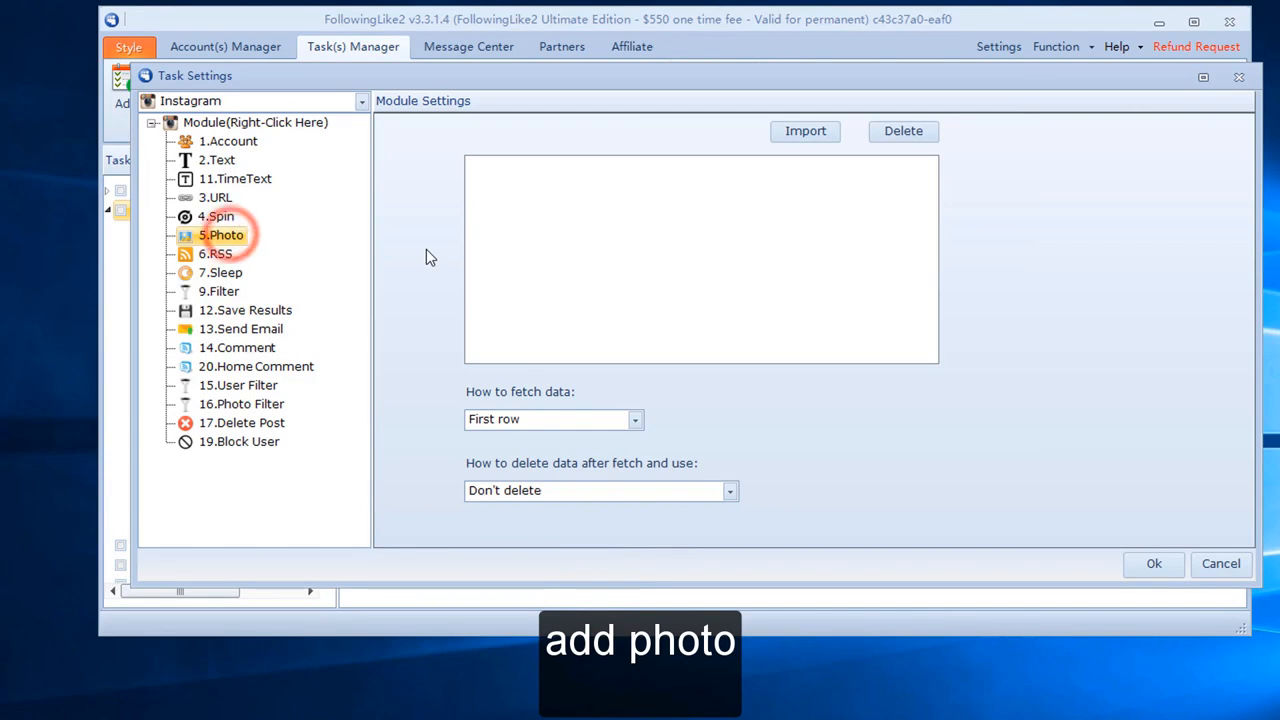
Step: Import BlueDream_4k.jpg, BlueDream_1080.jpg, oasis_4k.jpg and oasis_1080.jpg from Pictures into the Photo list
click(798, 136)
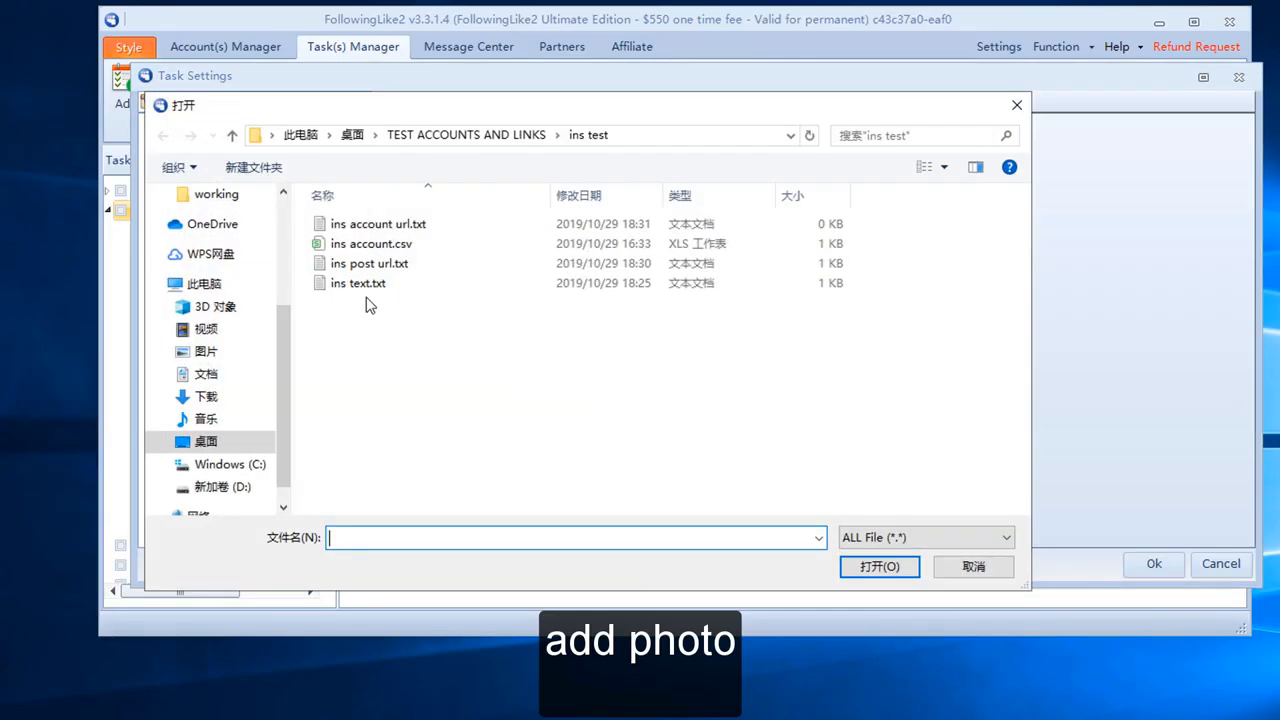
click(213, 352)
click(755, 262)
ctrl+click(872, 258)
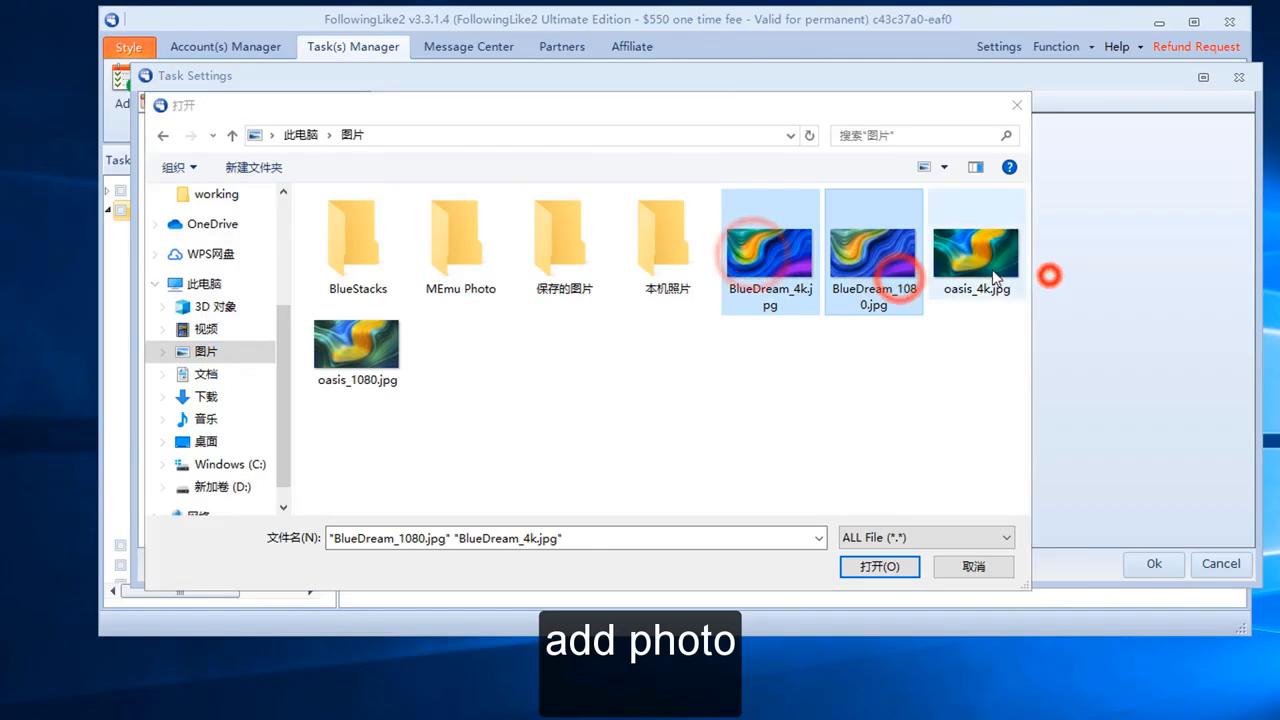
ctrl+click(978, 258)
ctrl+click(356, 345)
click(849, 567)
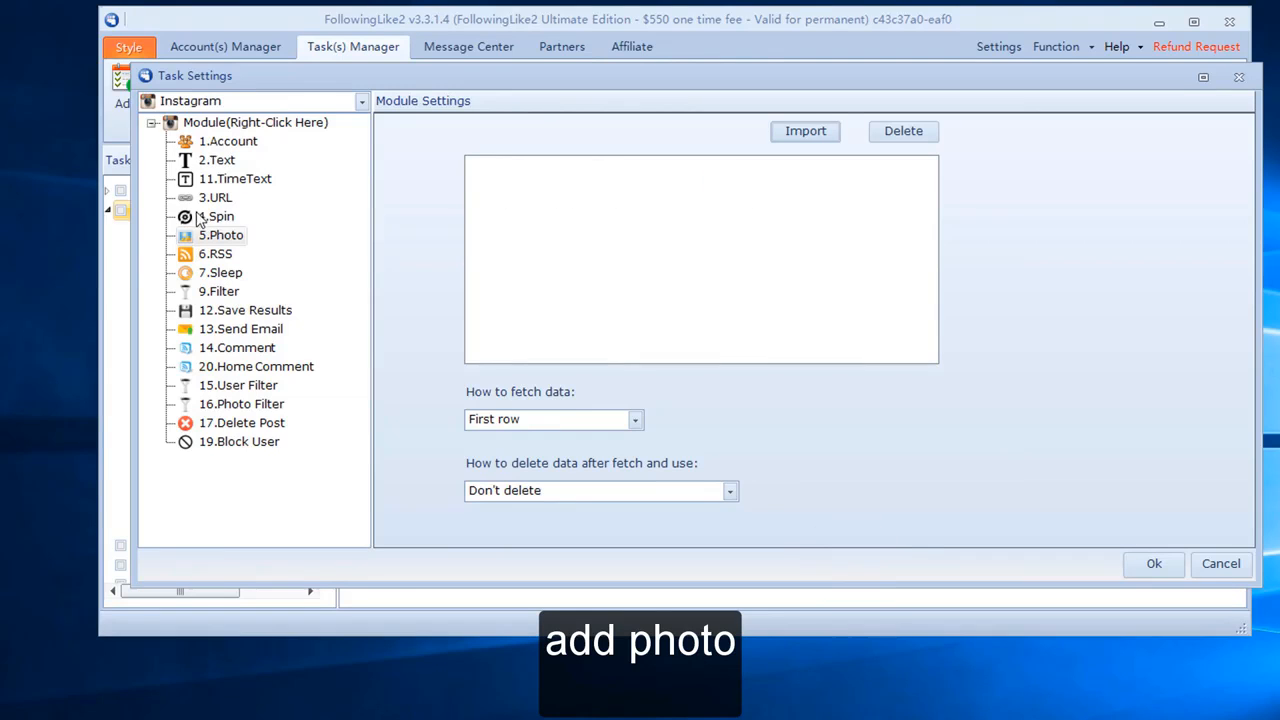
click(776, 240)
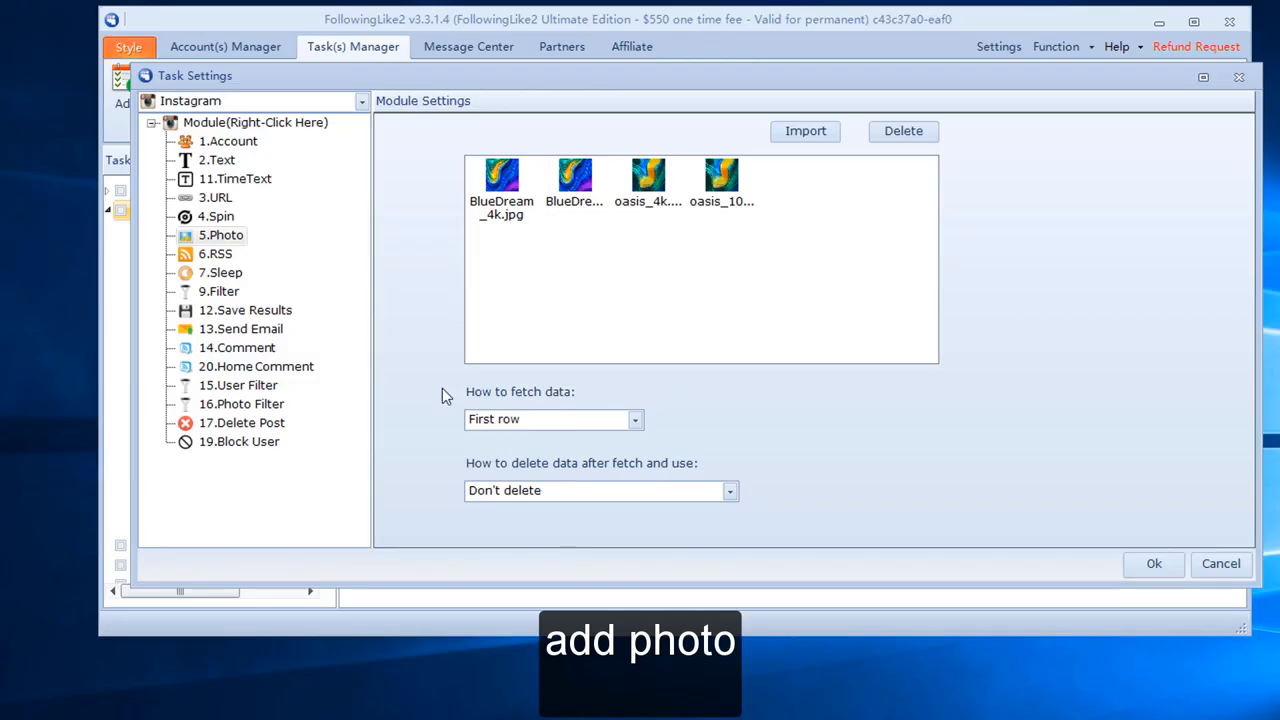
click(223, 258)
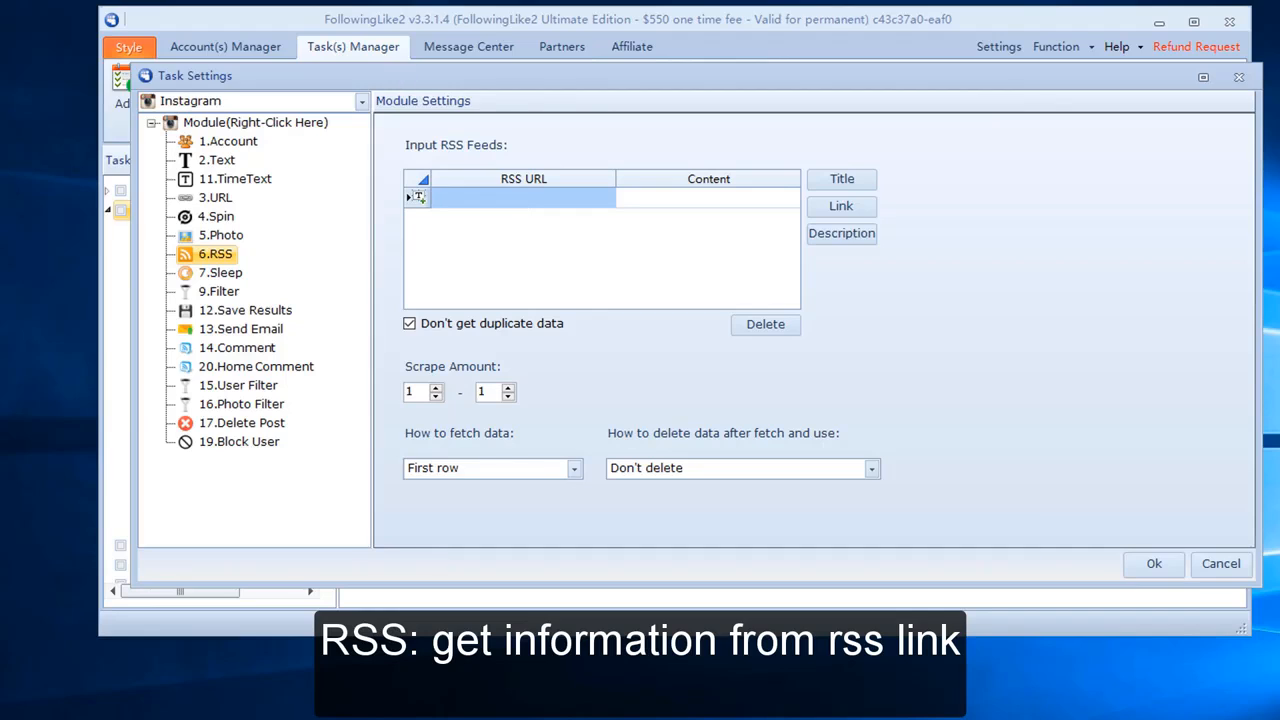
Step: Have the RSS module collect each feed's Title, Link and Description
click(484, 198)
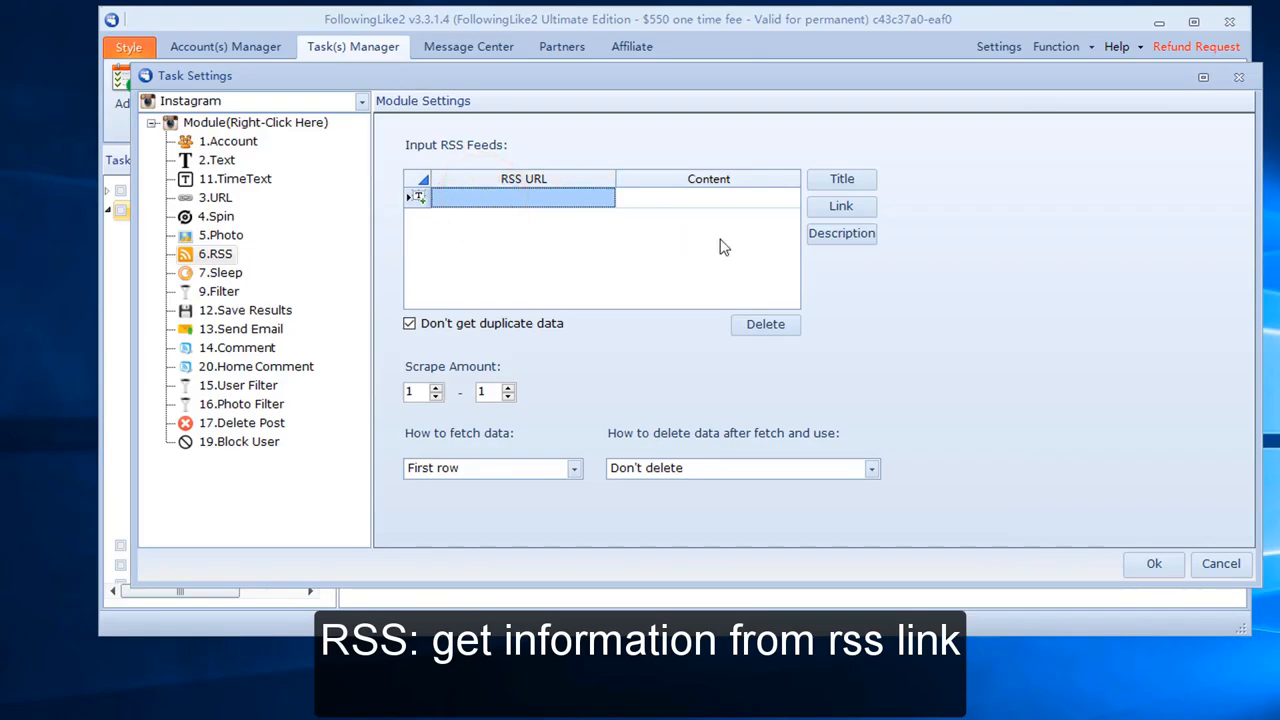
click(580, 204)
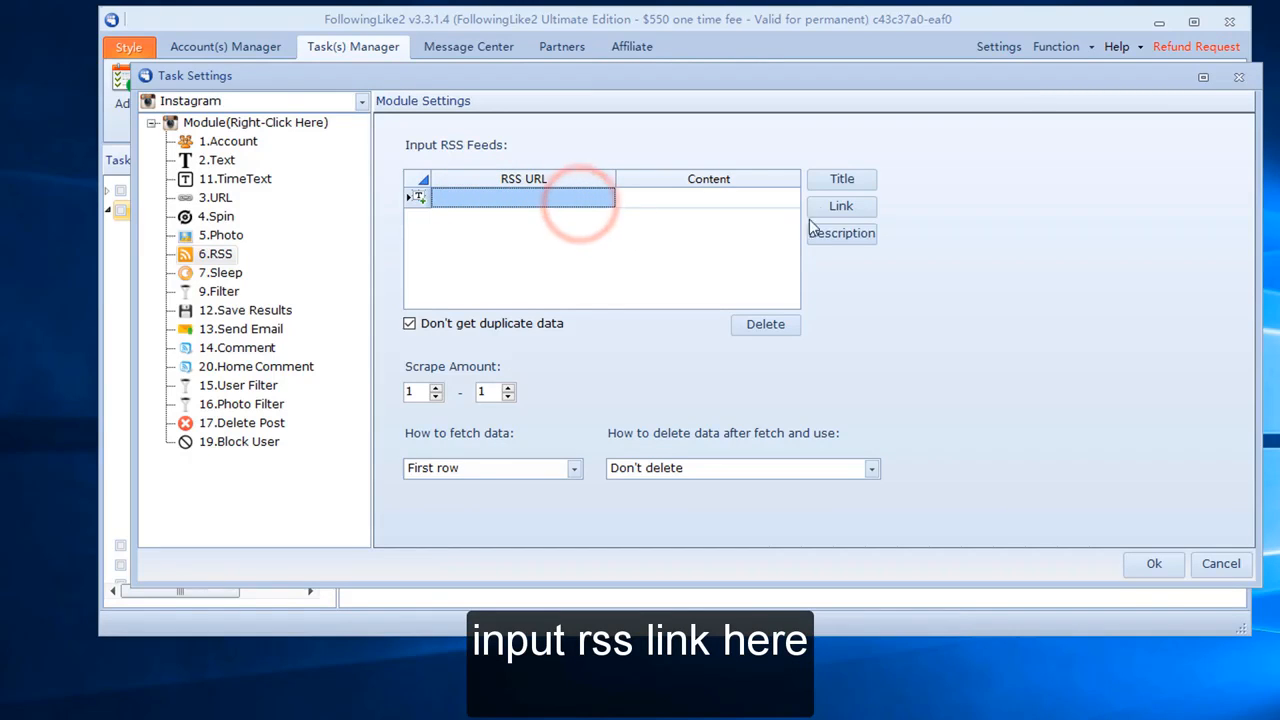
click(841, 179)
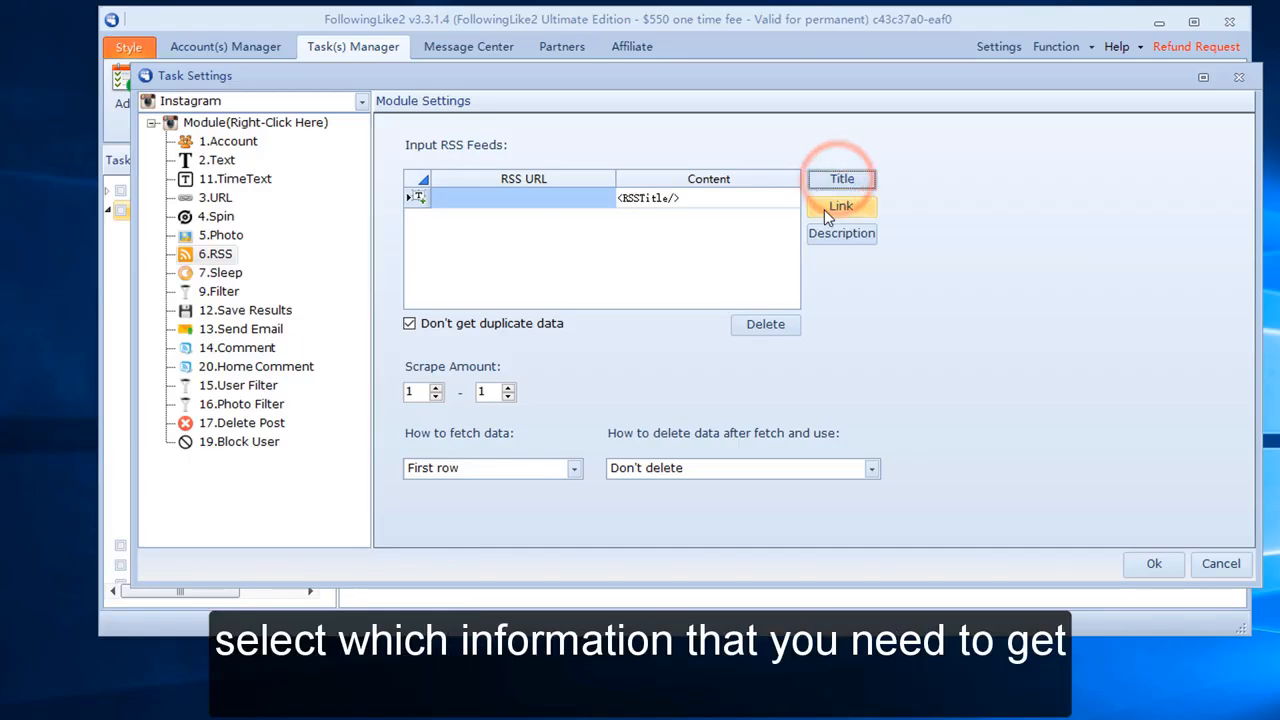
click(824, 209)
click(832, 237)
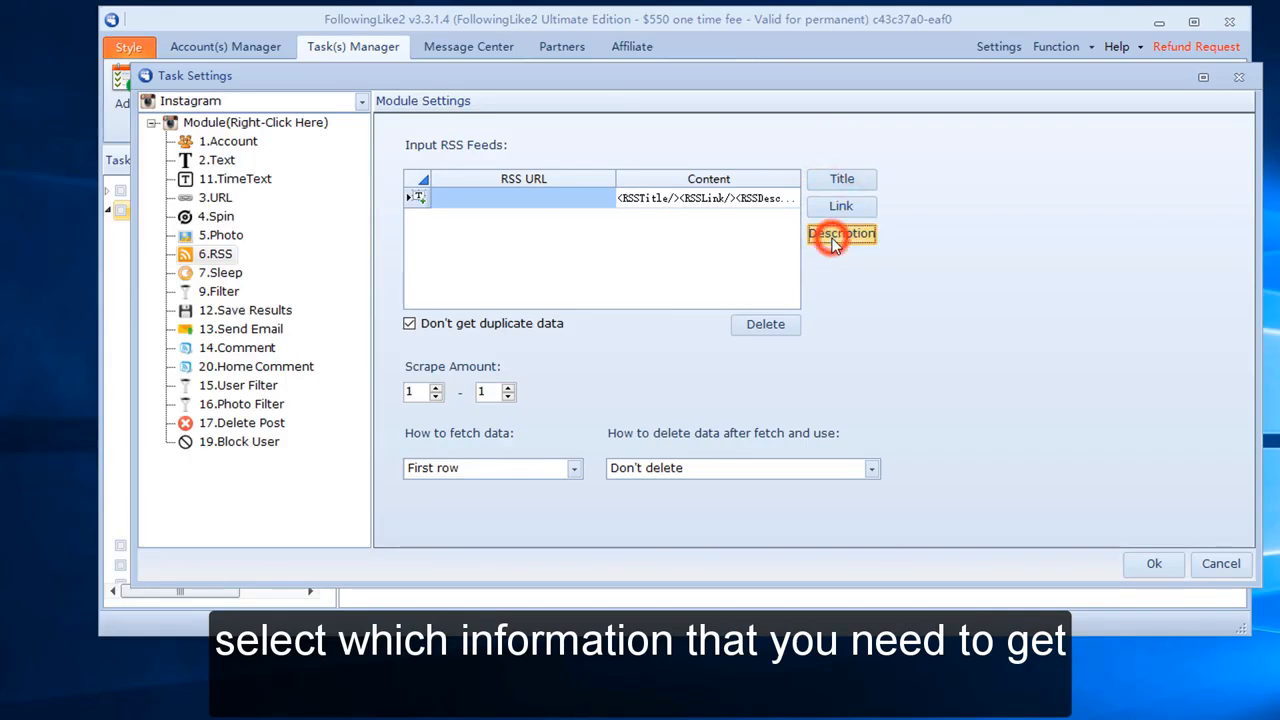
Step: Set the RSS scrape amount to between 2 and 5 items
click(414, 391)
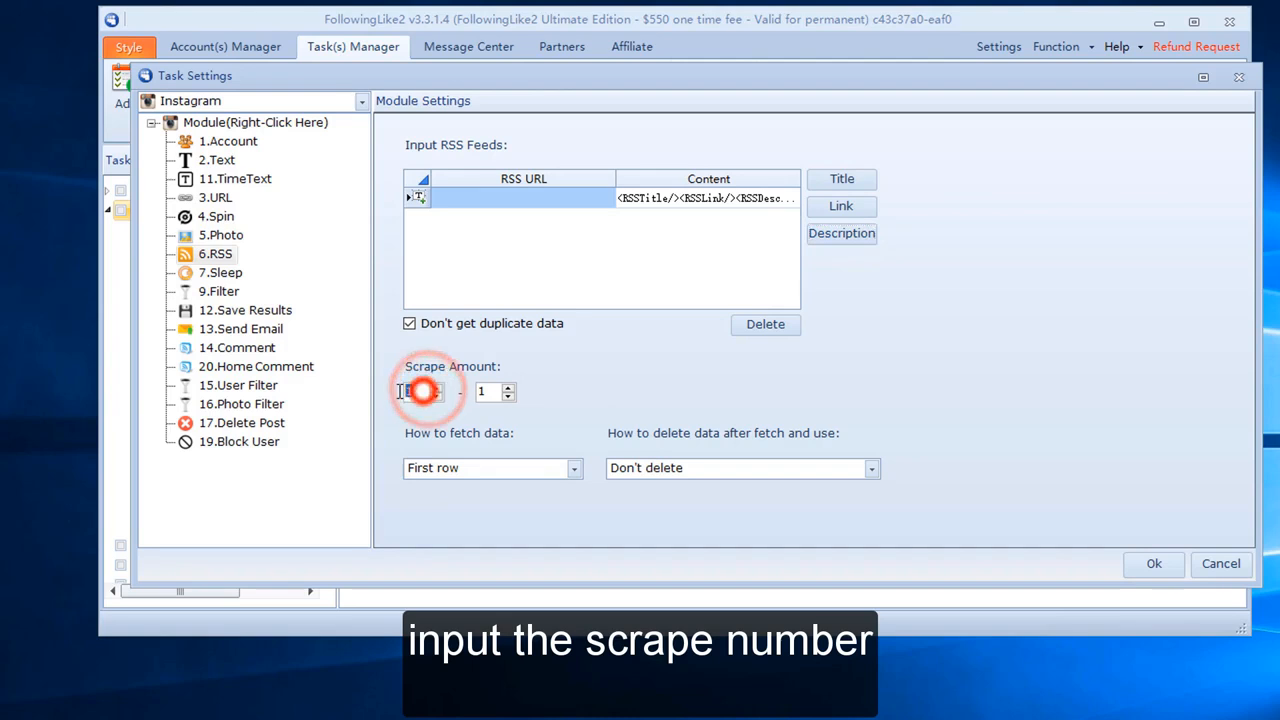
text(2)
click(485, 391)
text(5)
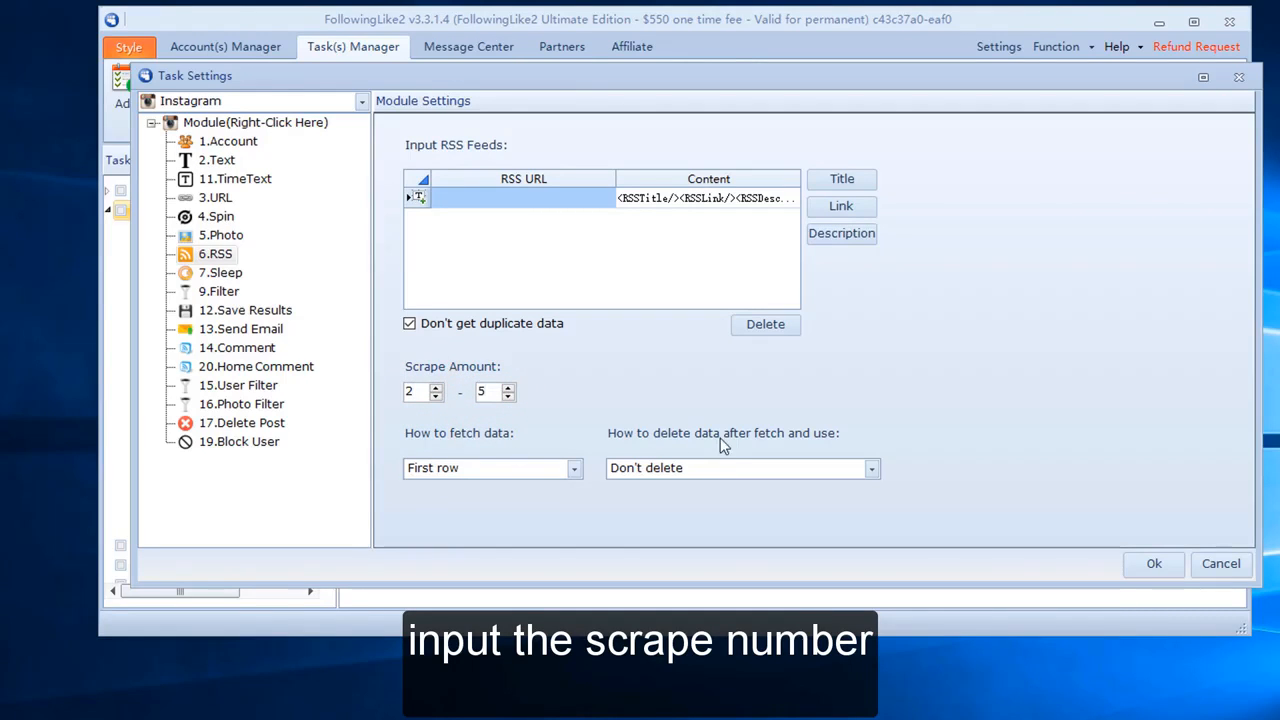
click(226, 276)
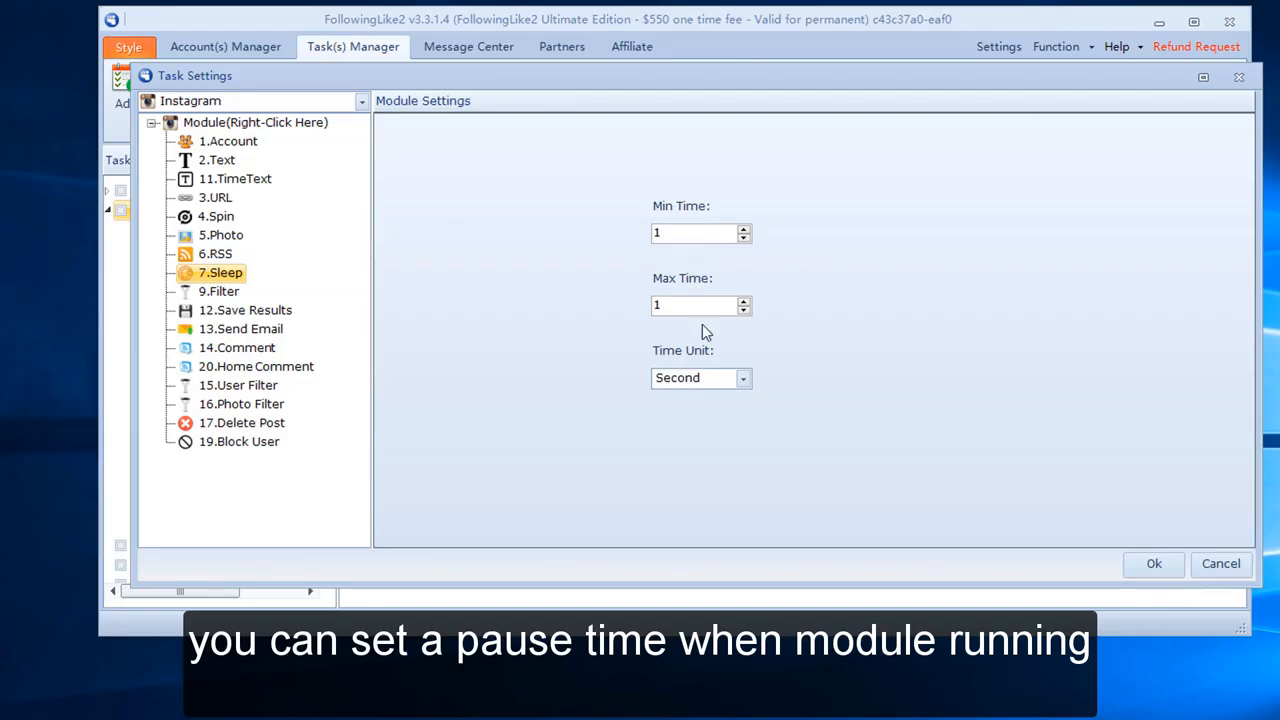
Step: Keep Second as the Sleep module's pause time unit
click(738, 378)
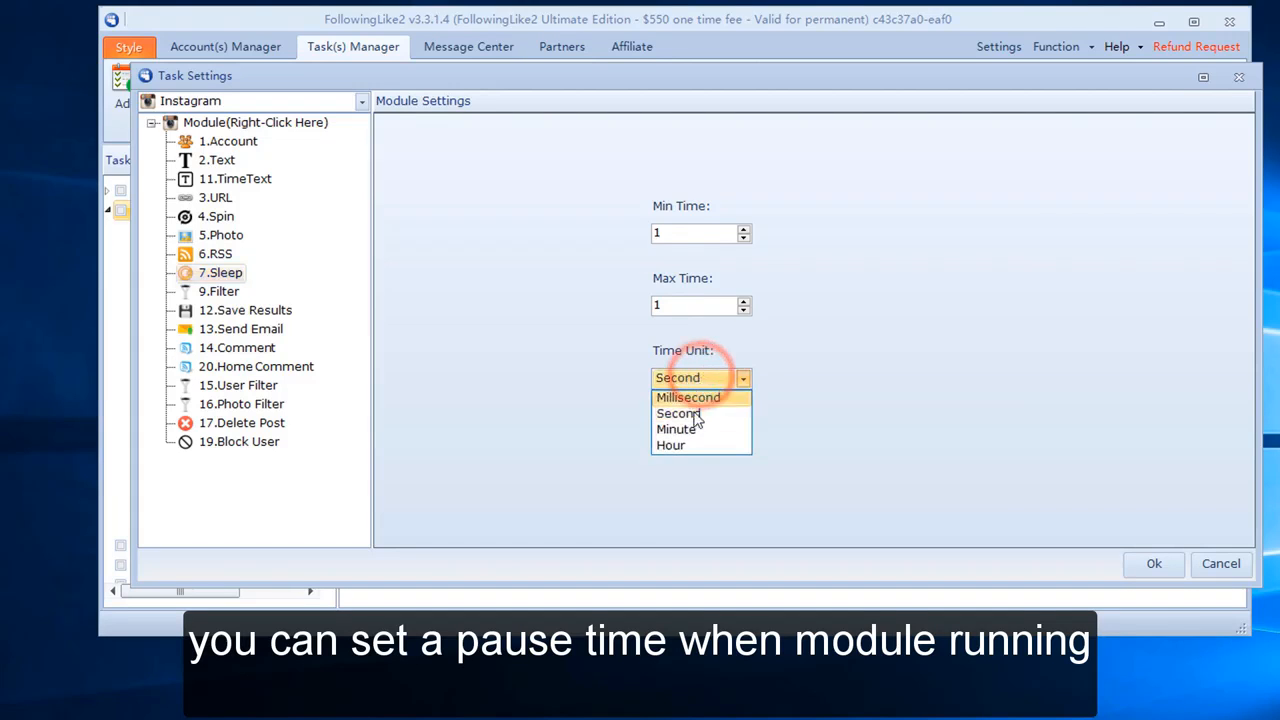
click(666, 486)
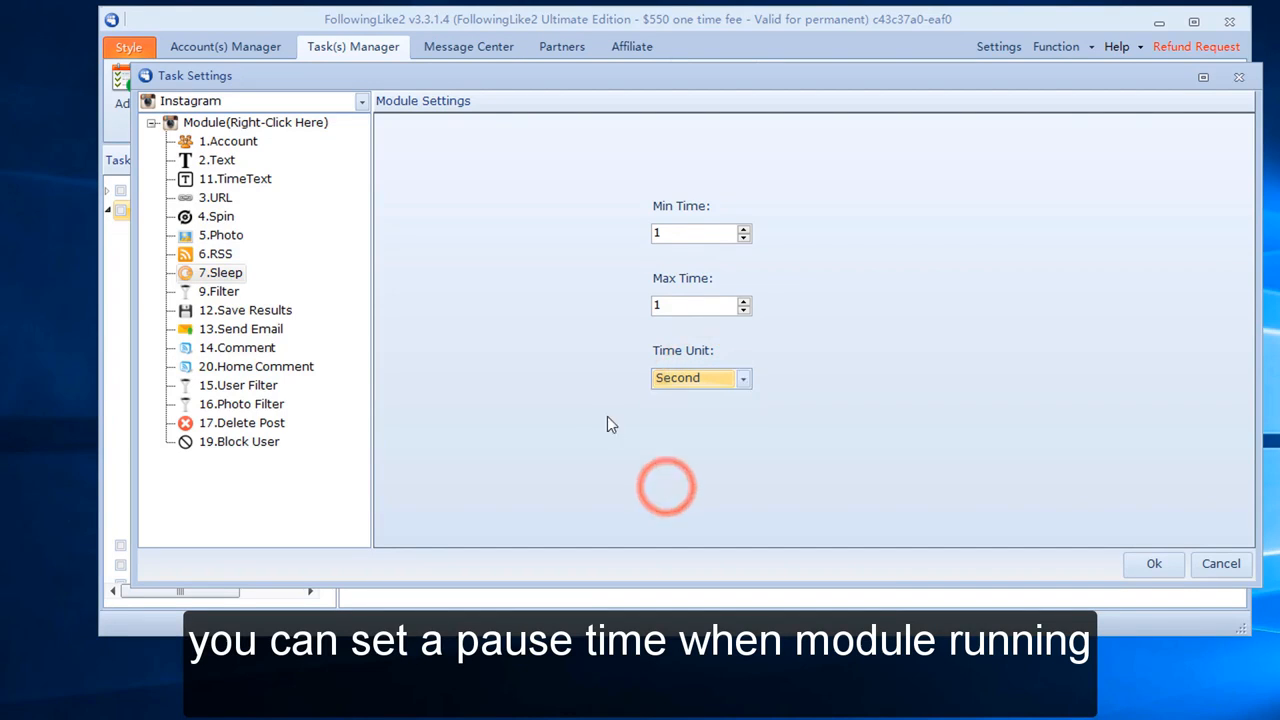
click(566, 382)
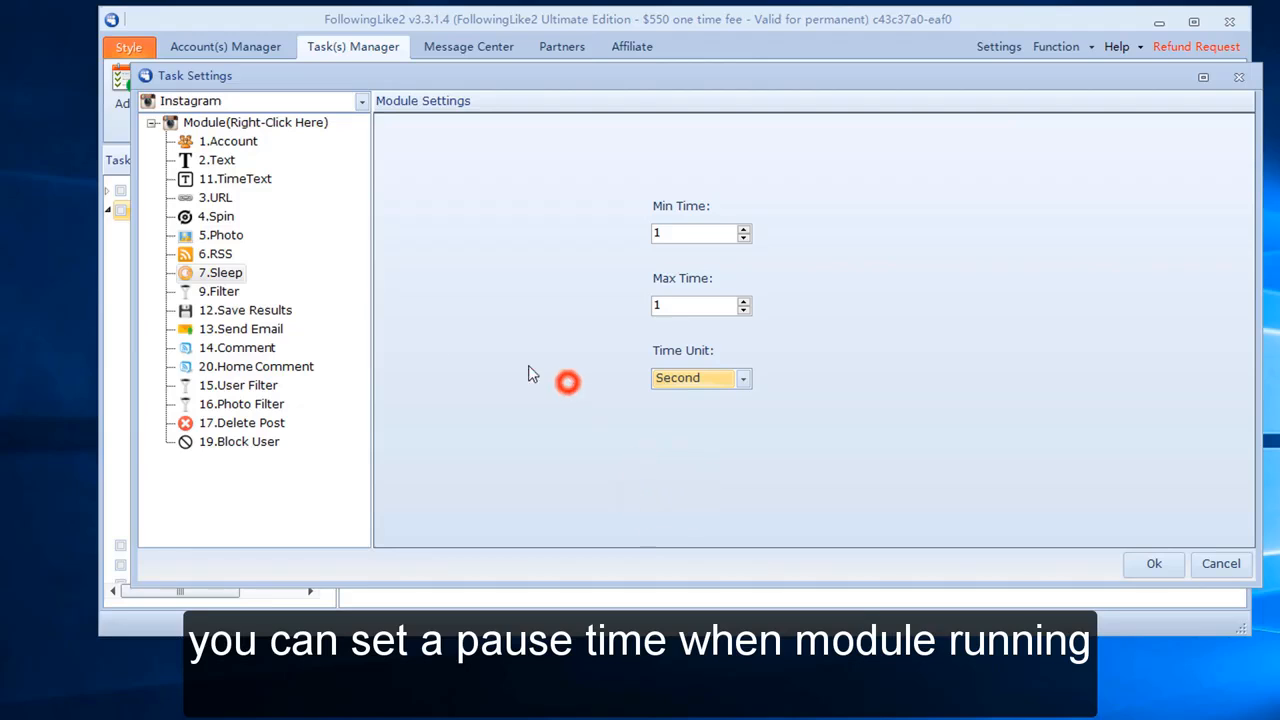
click(228, 296)
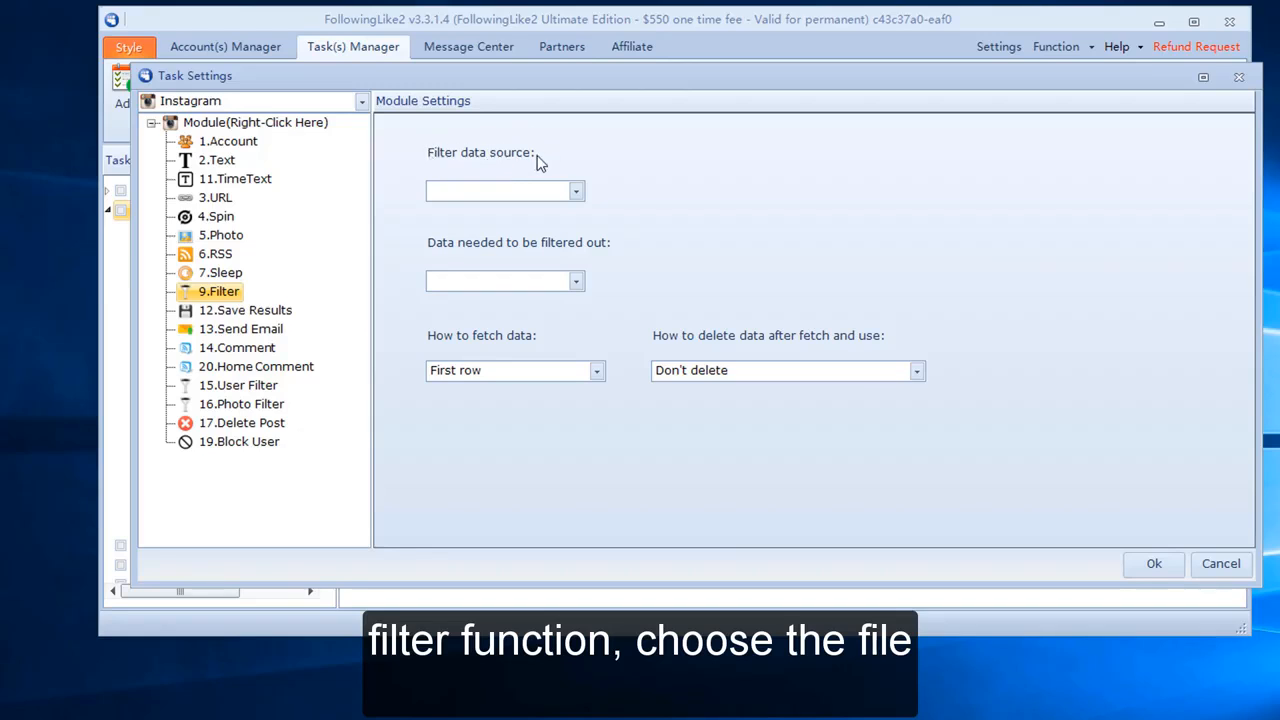
Step: Use 2.Text as the Filter data source and filter out 11.TimeText data
click(577, 190)
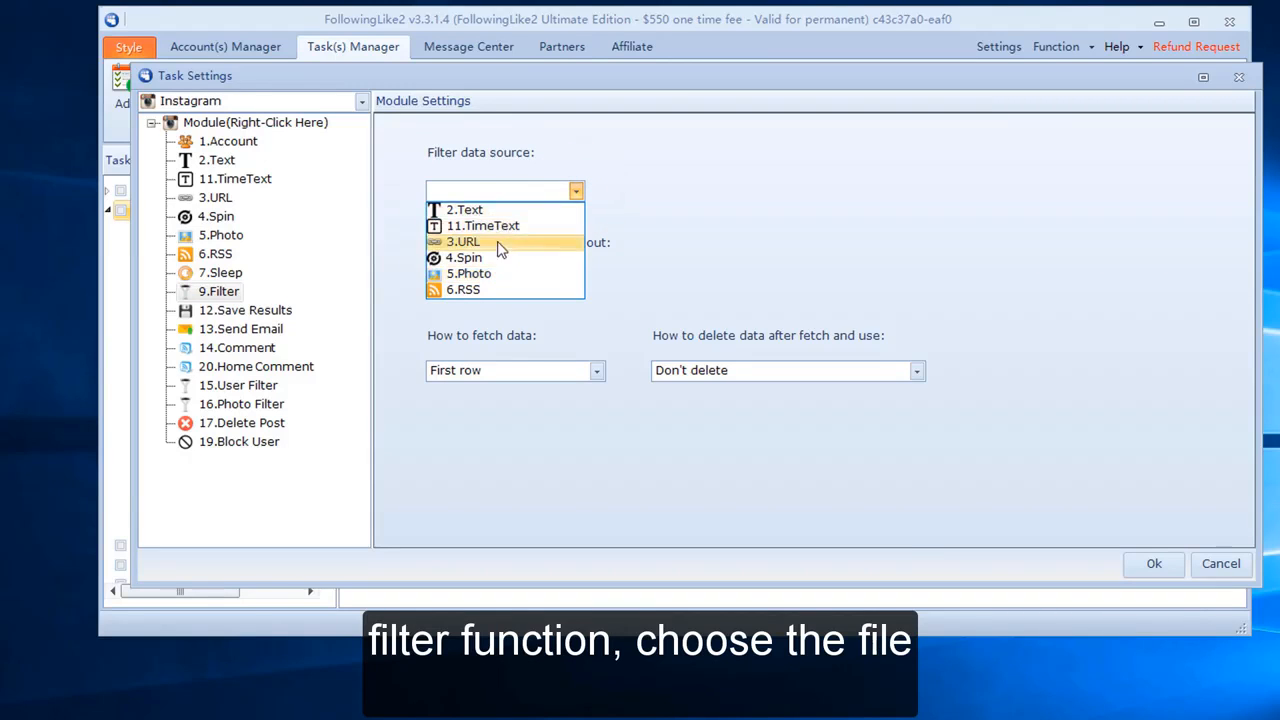
click(502, 212)
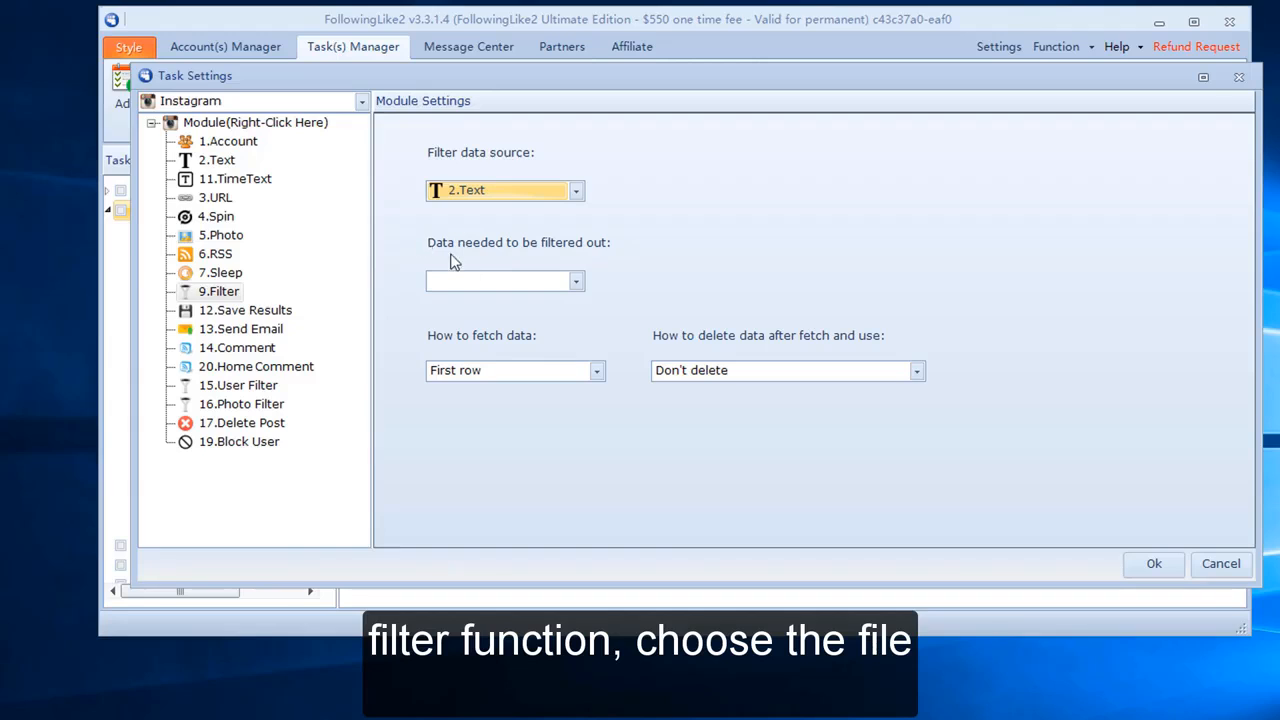
click(578, 284)
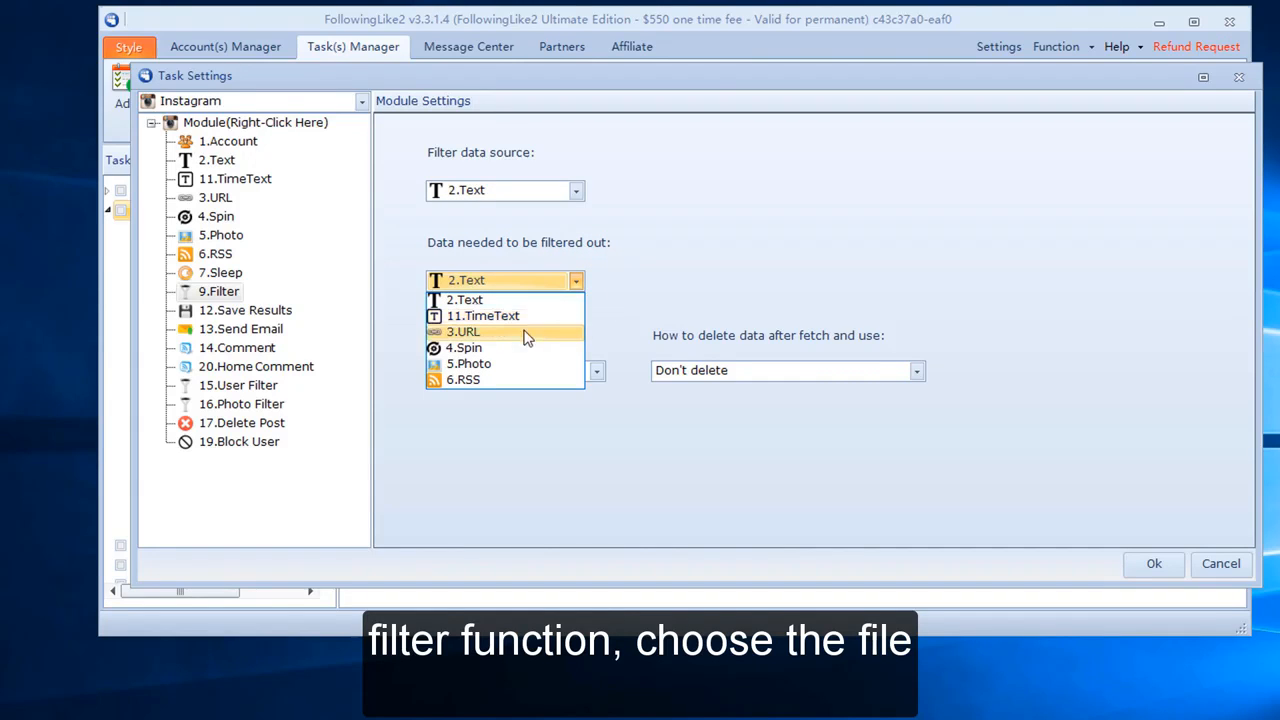
click(540, 316)
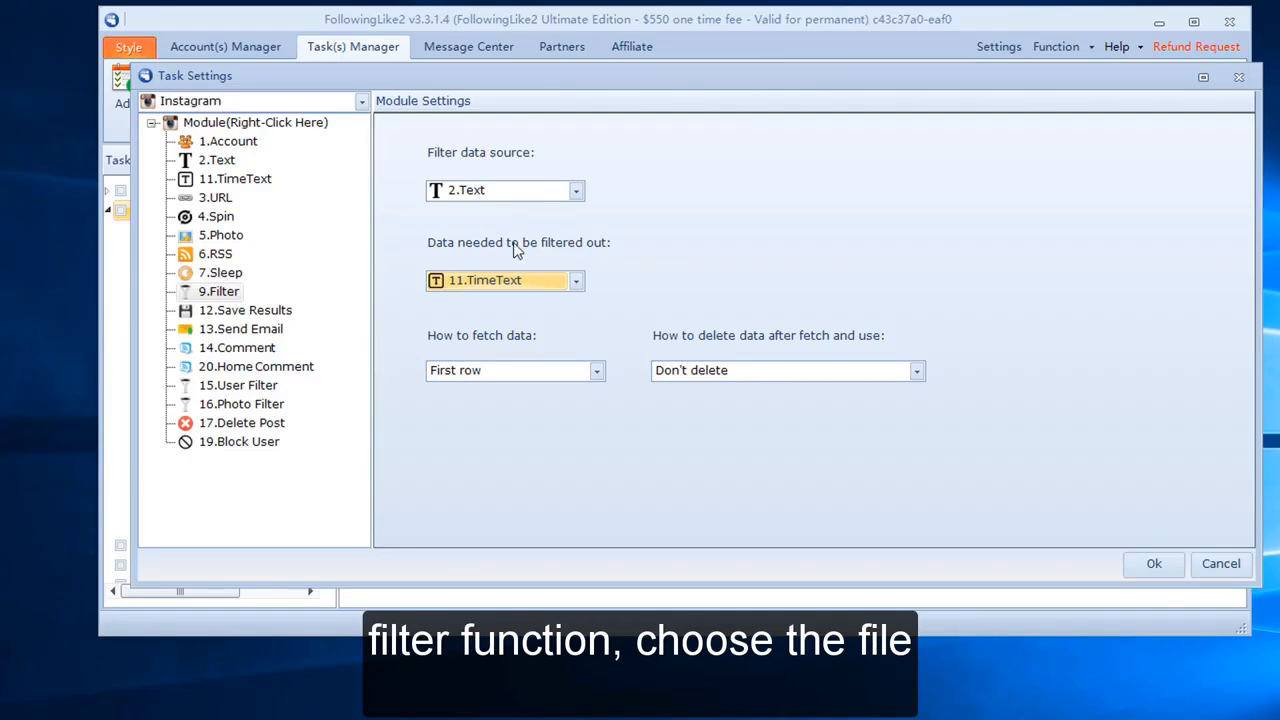
click(274, 312)
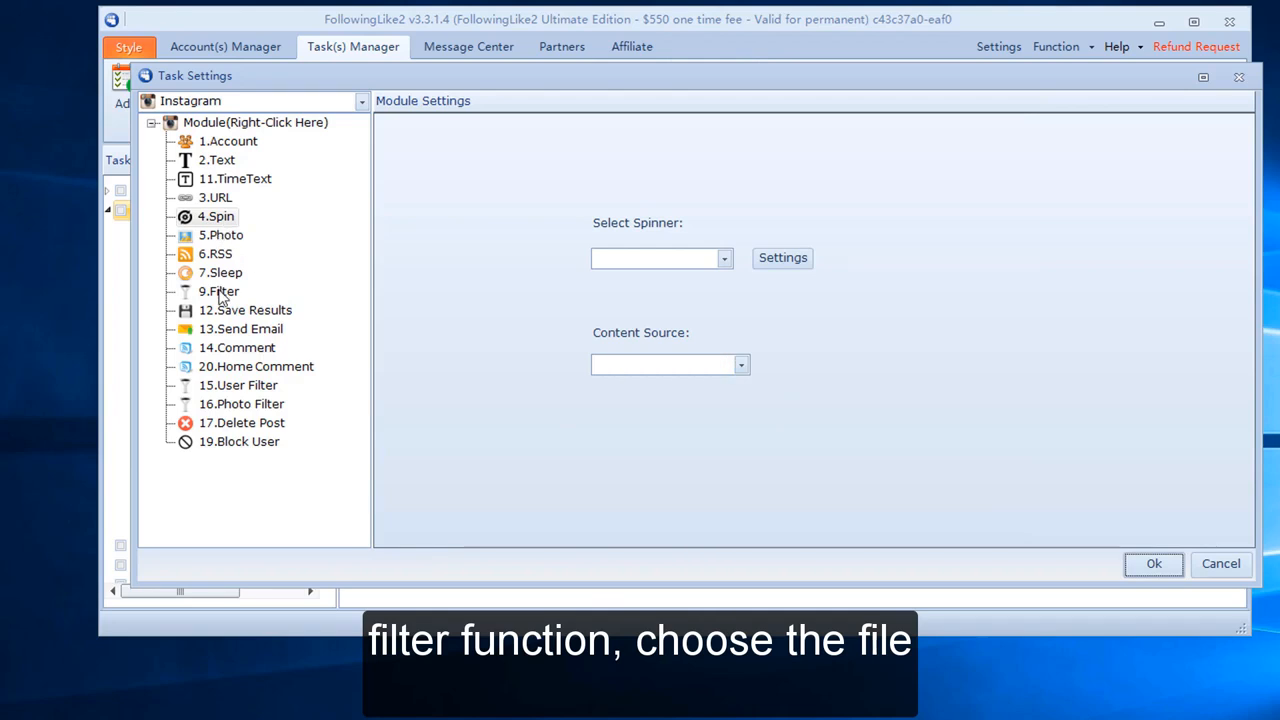
Step: Show the Save Results module's Save results and File path options
click(222, 292)
click(245, 310)
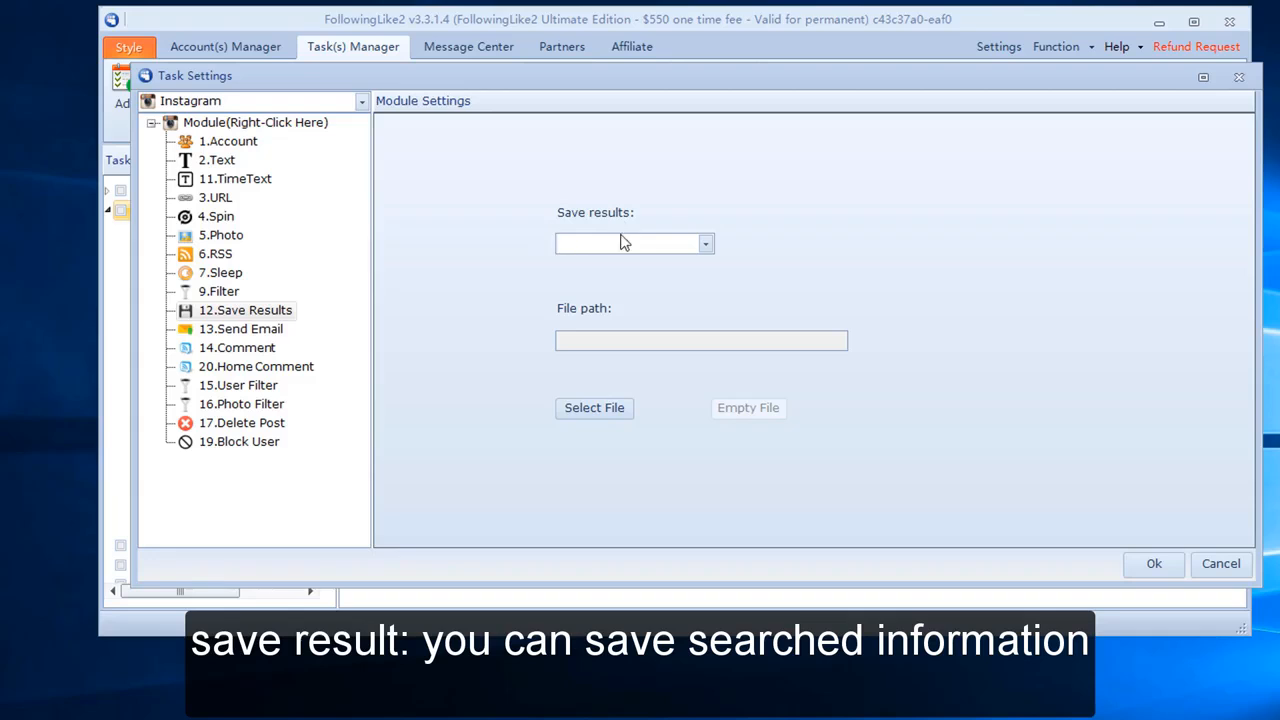
click(600, 337)
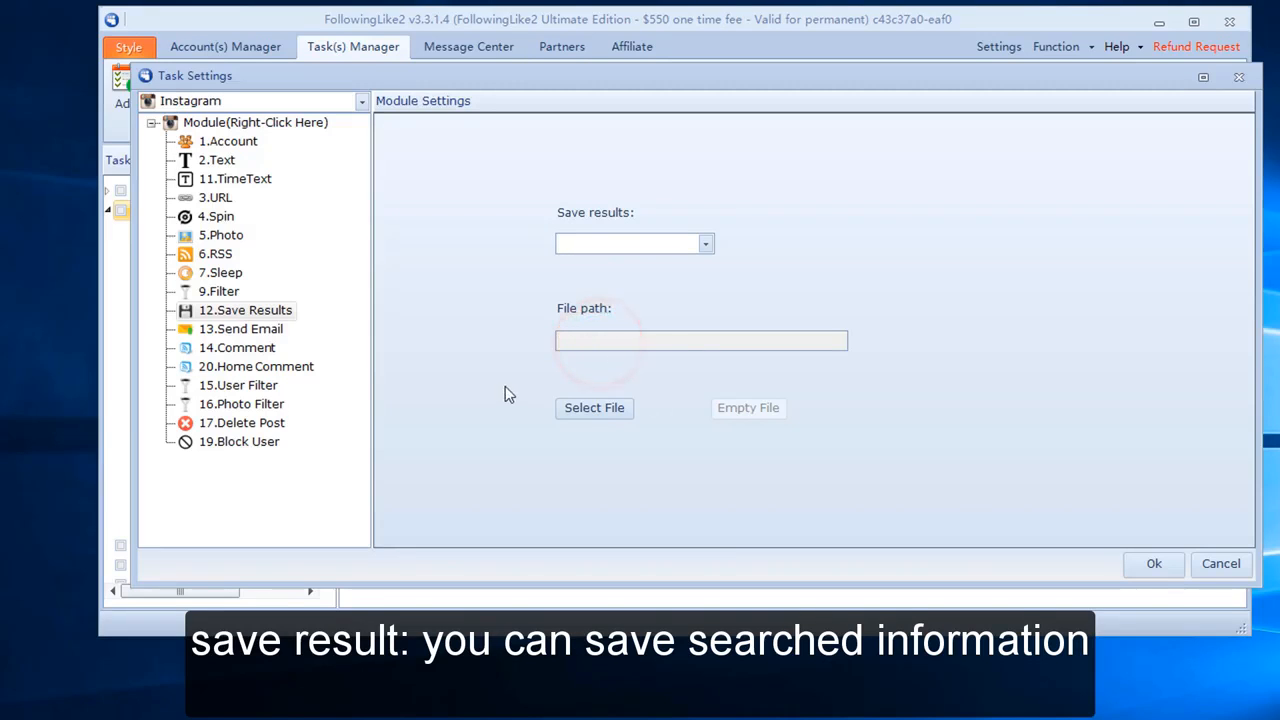
Step: Review Send Email's sender, password, server, recipient, subject, body, display name and max failed time 3
click(205, 330)
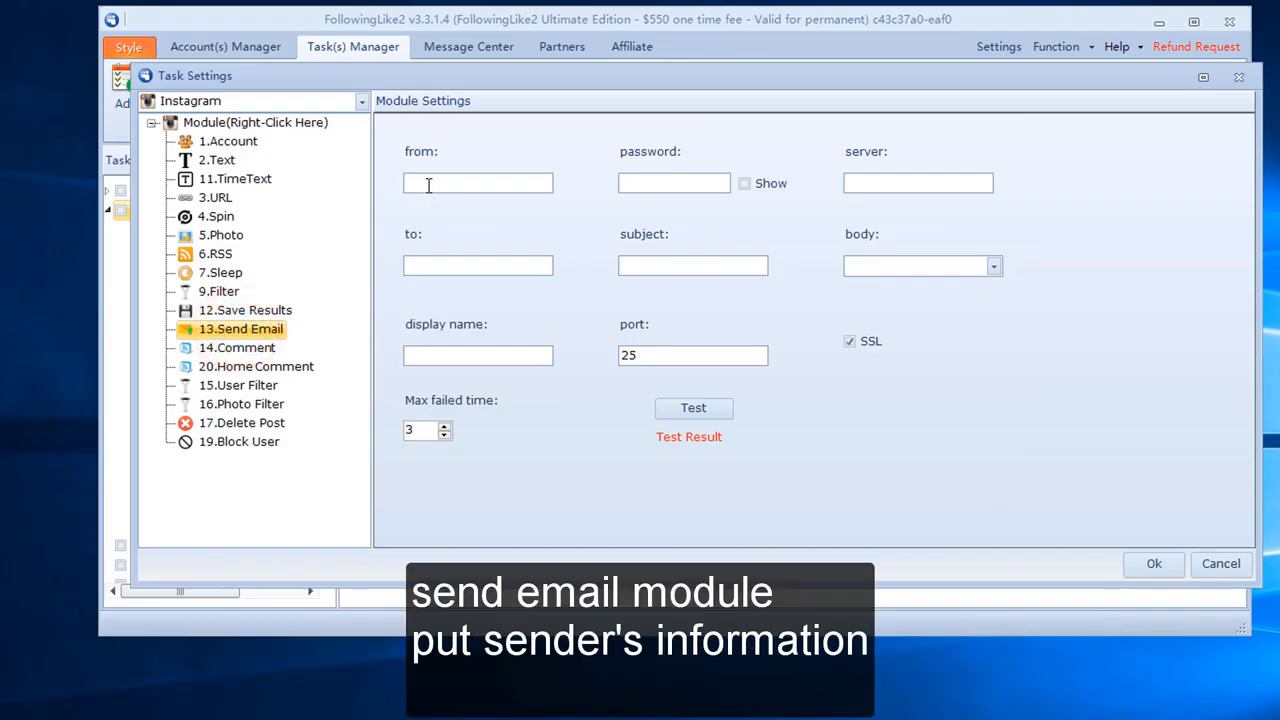
click(428, 184)
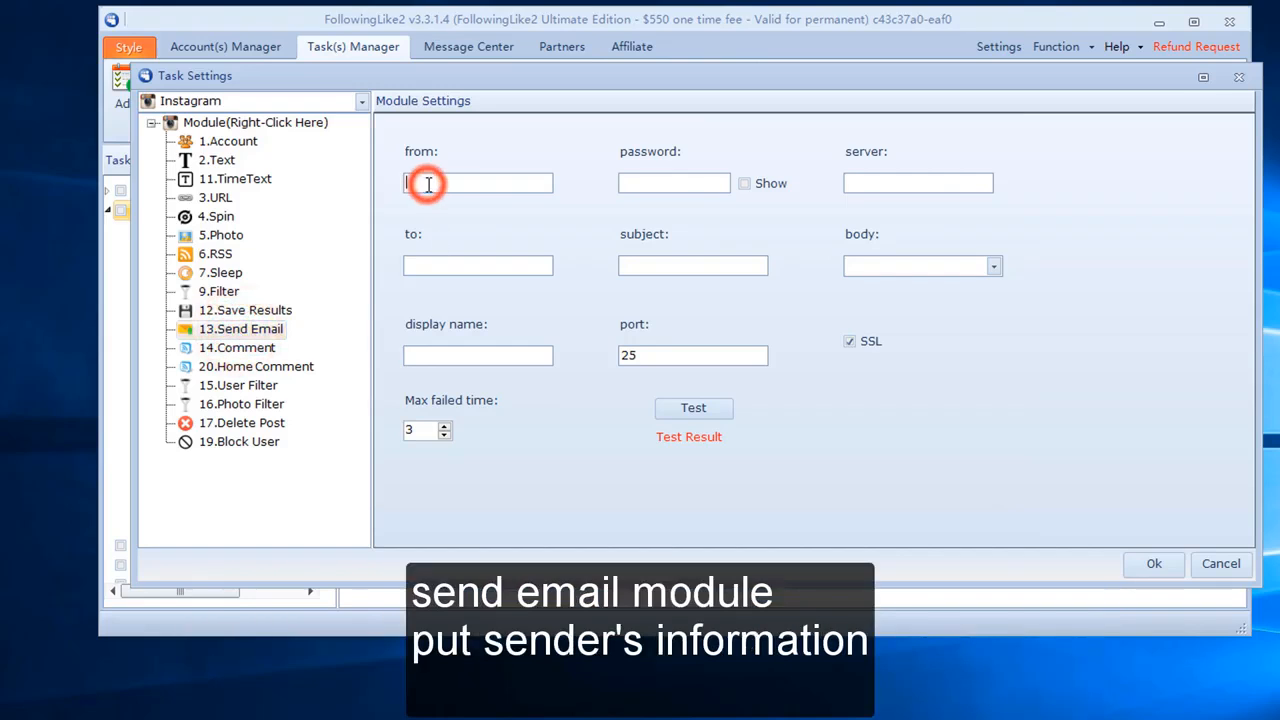
click(649, 183)
click(882, 184)
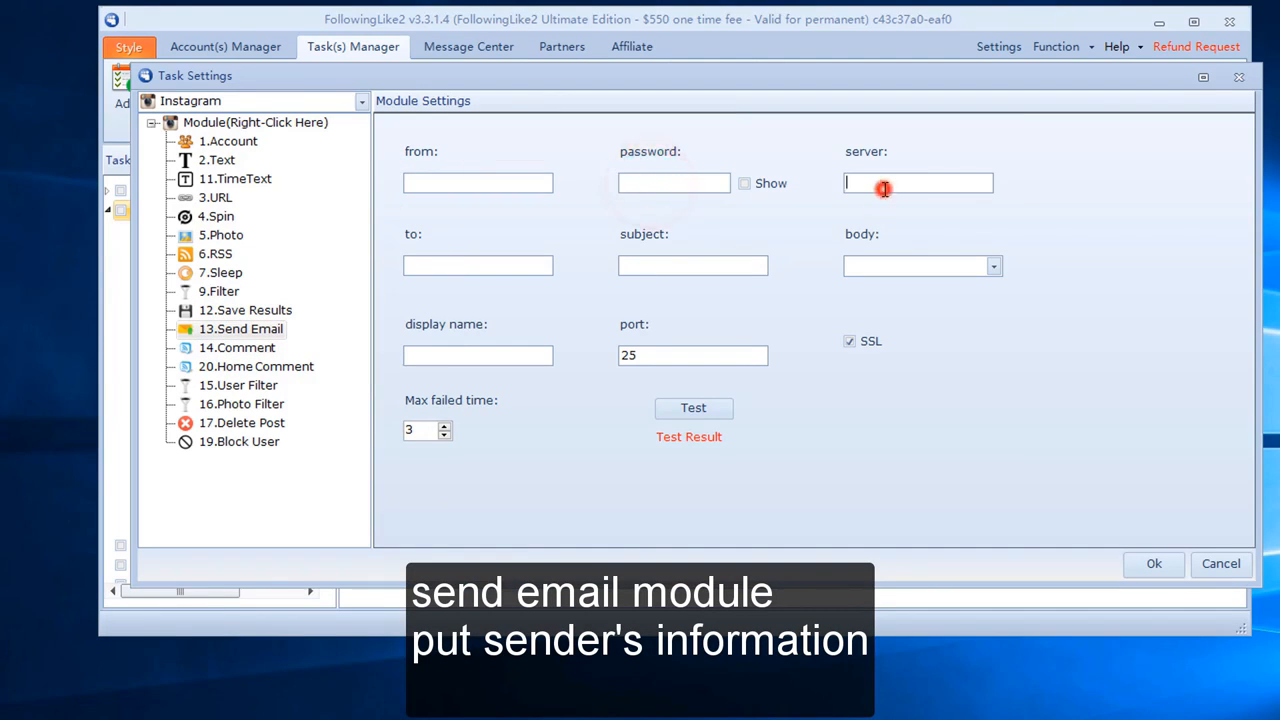
click(492, 268)
click(699, 264)
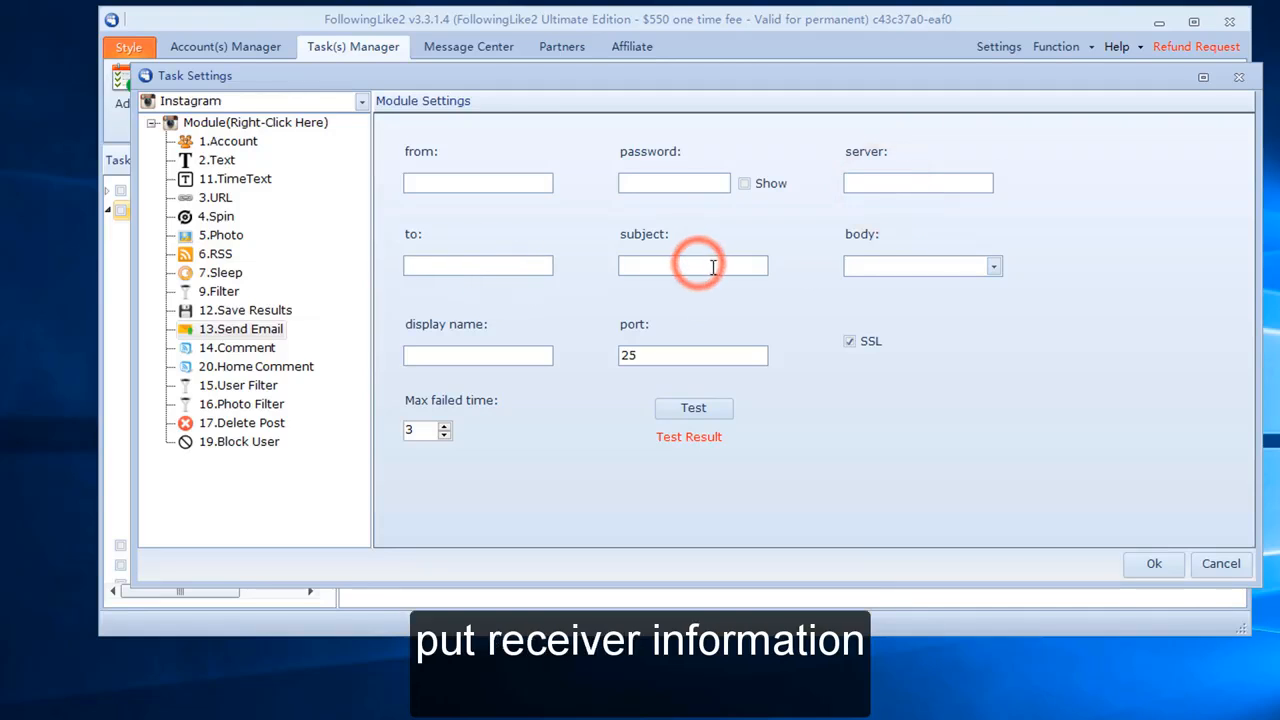
click(862, 266)
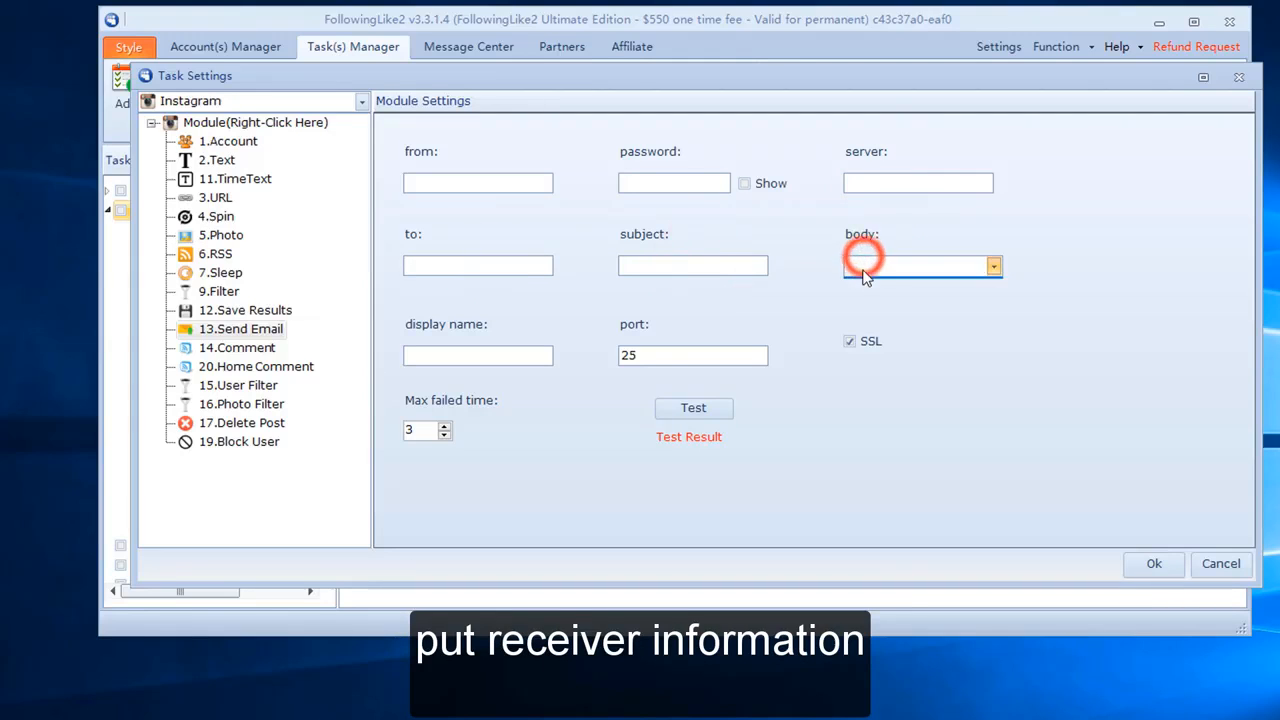
click(500, 354)
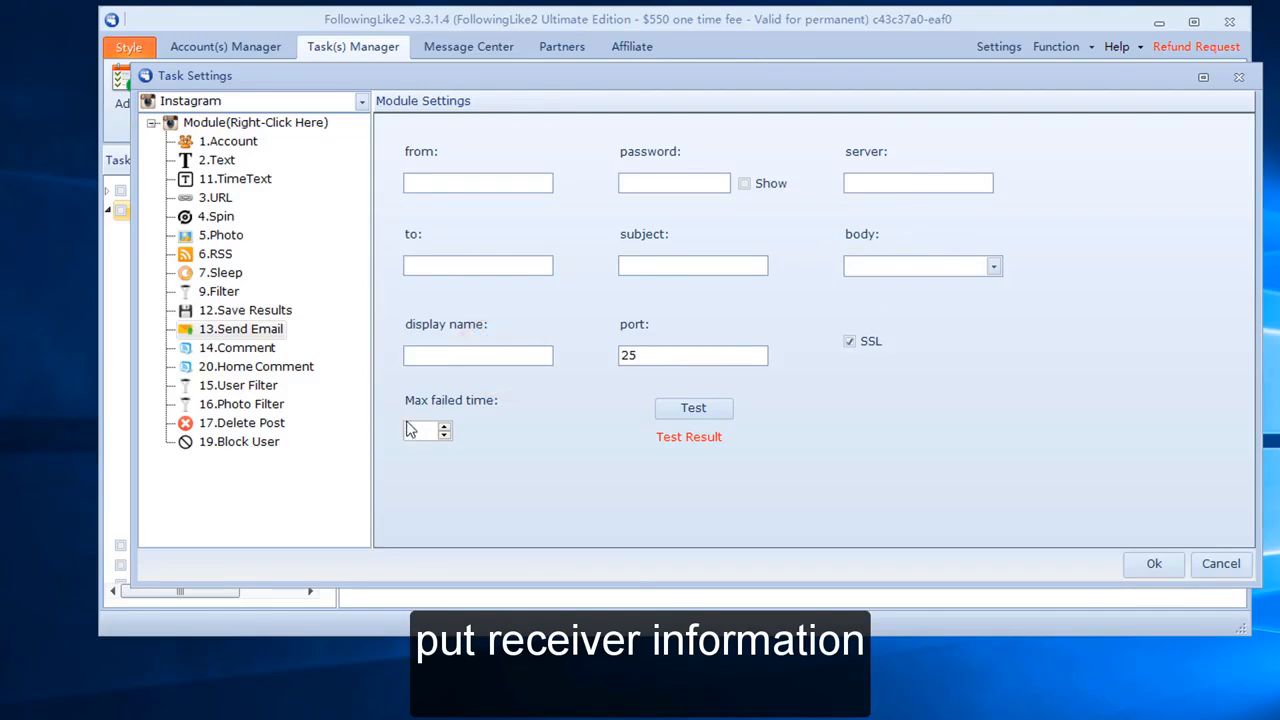
click(410, 429)
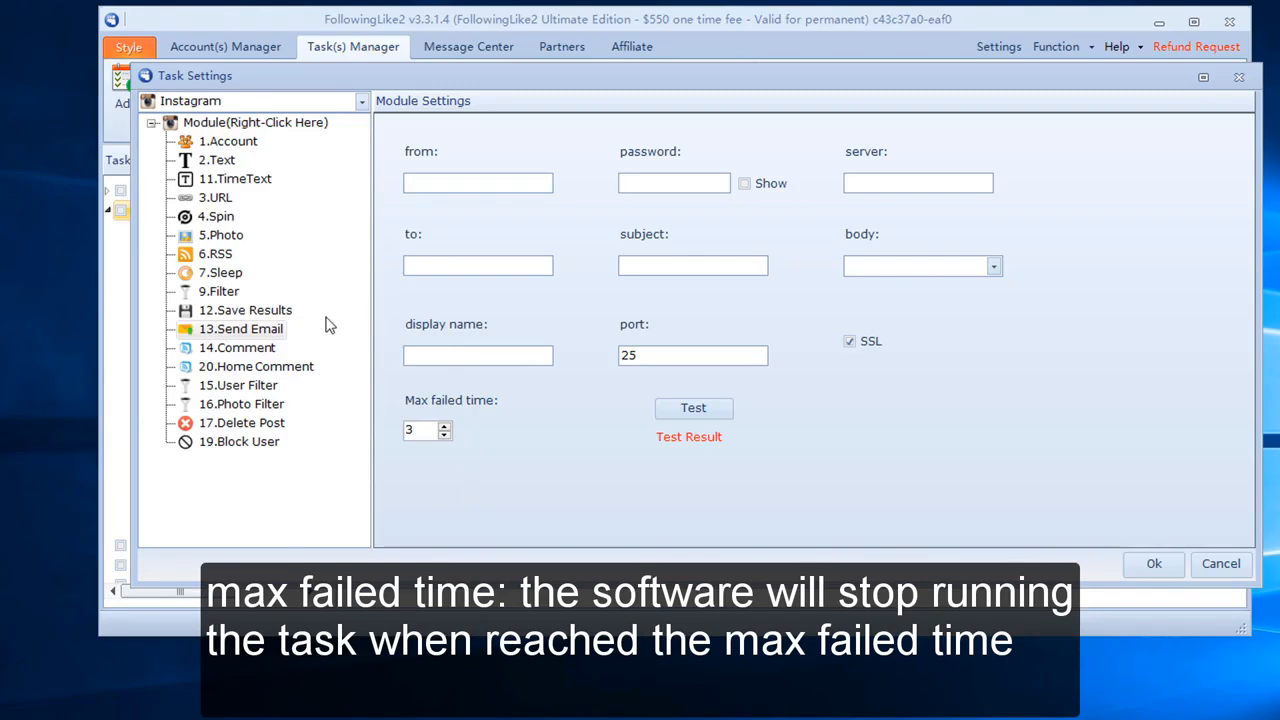
click(255, 348)
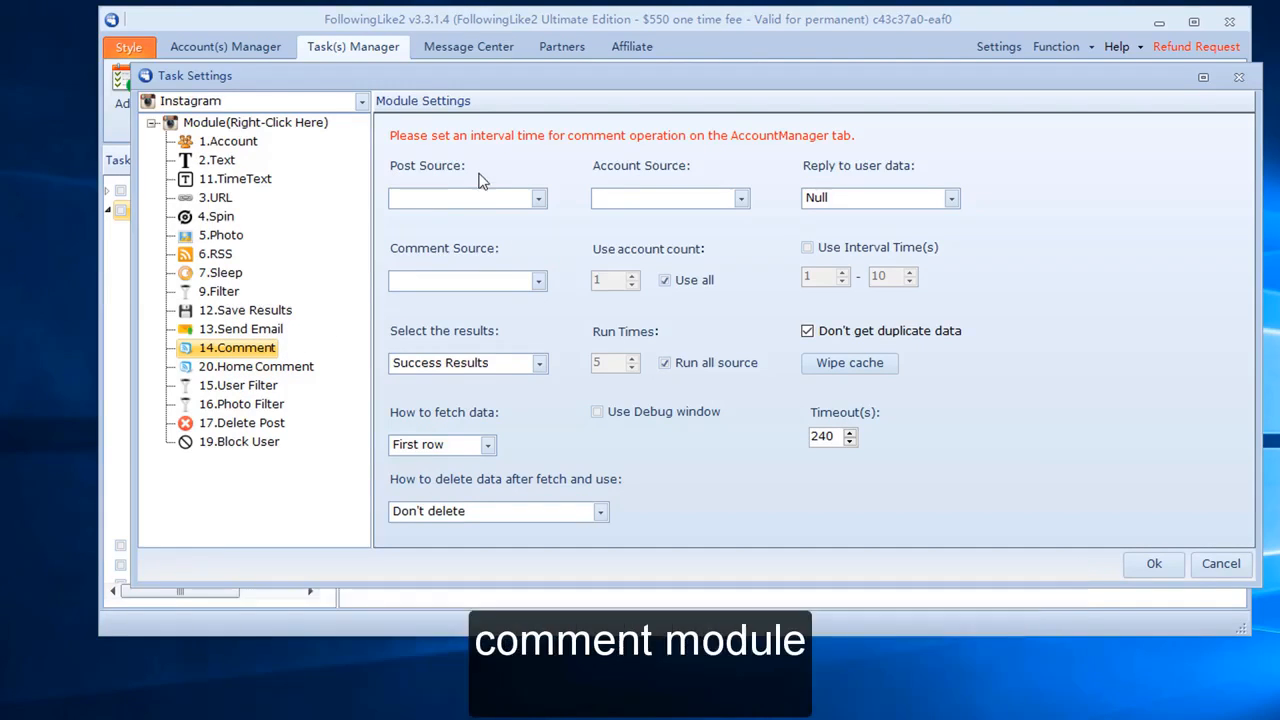
Step: Set Comment's Post Source 3.URL, Account Source 1.Account, reply data 3.URL and Comment Source 2.Text
click(462, 197)
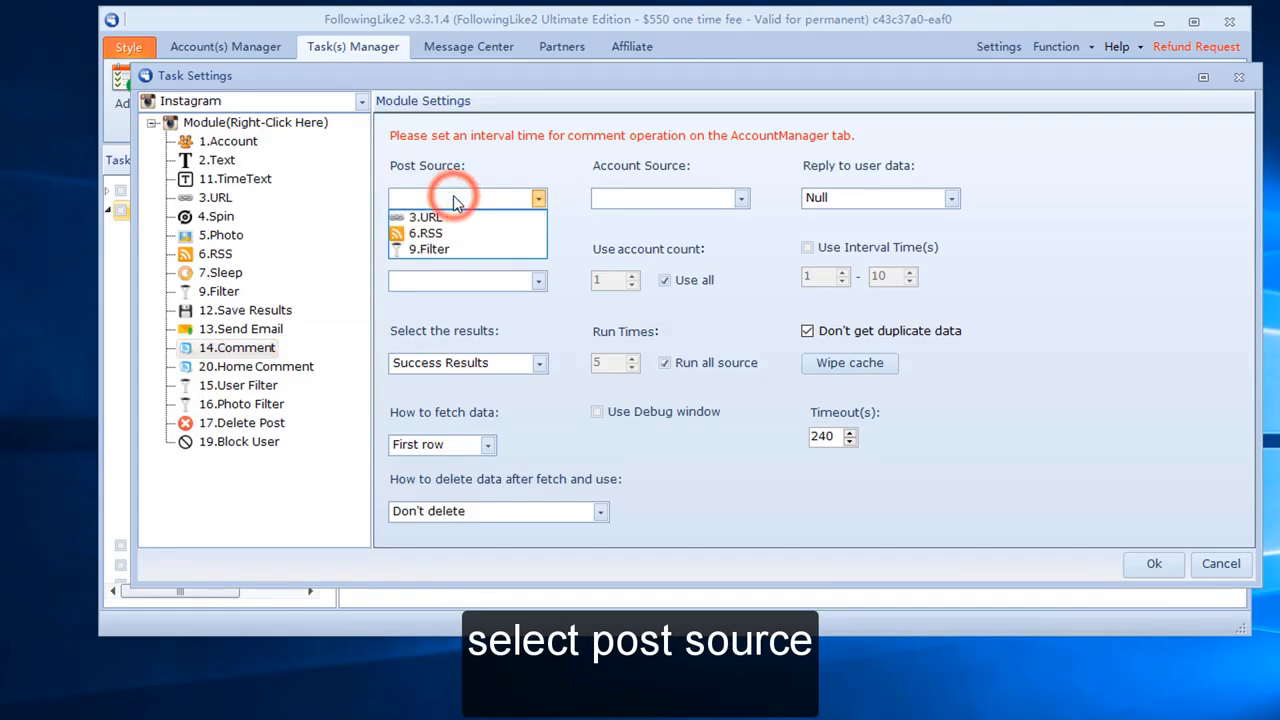
click(438, 218)
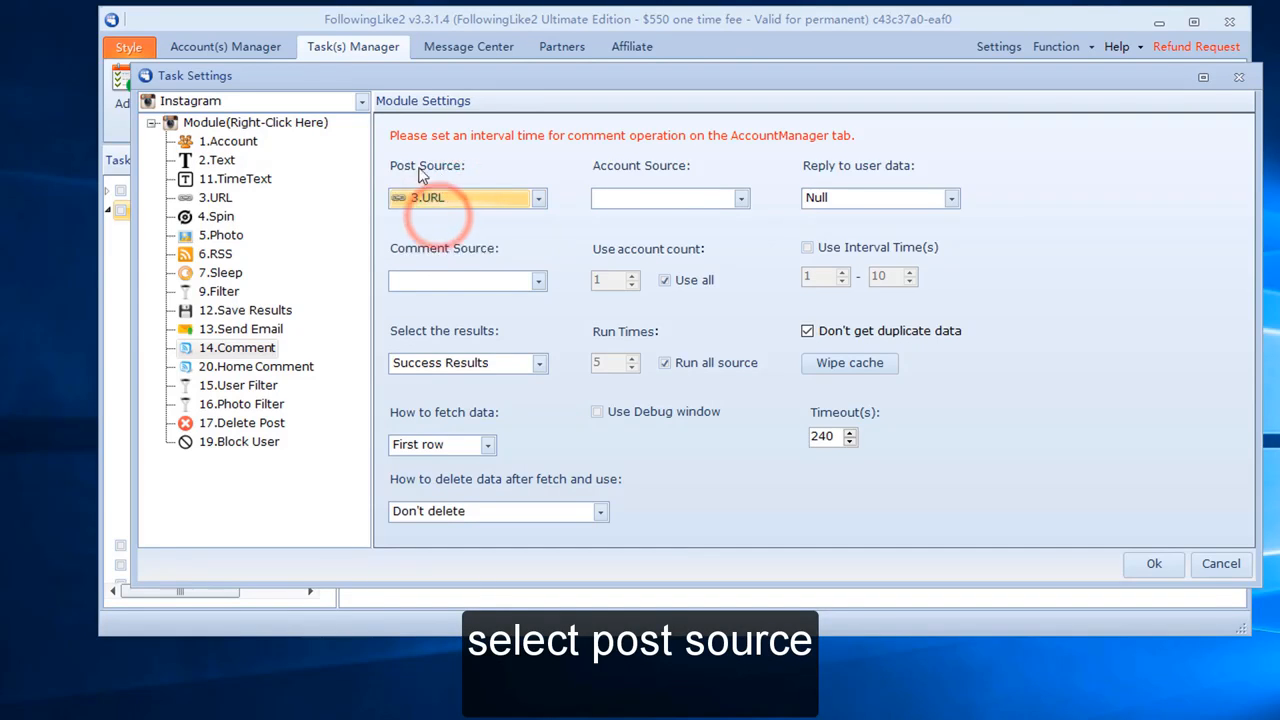
click(741, 202)
click(725, 218)
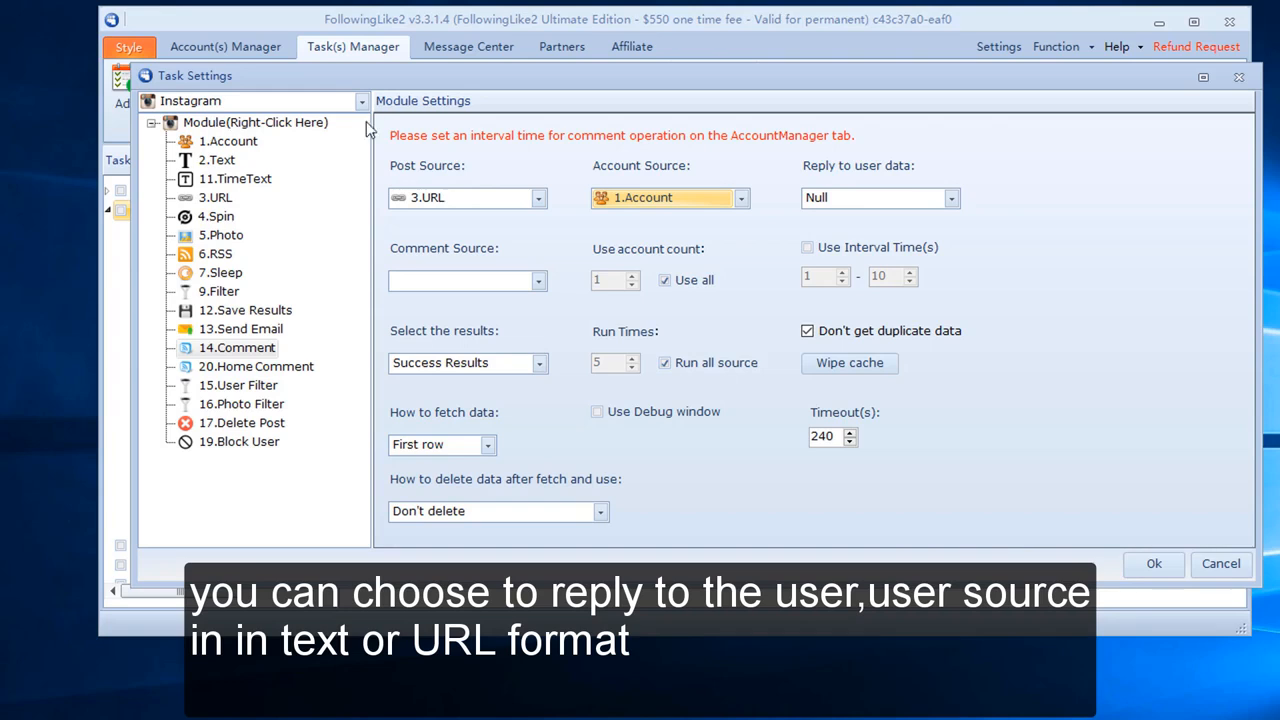
click(878, 199)
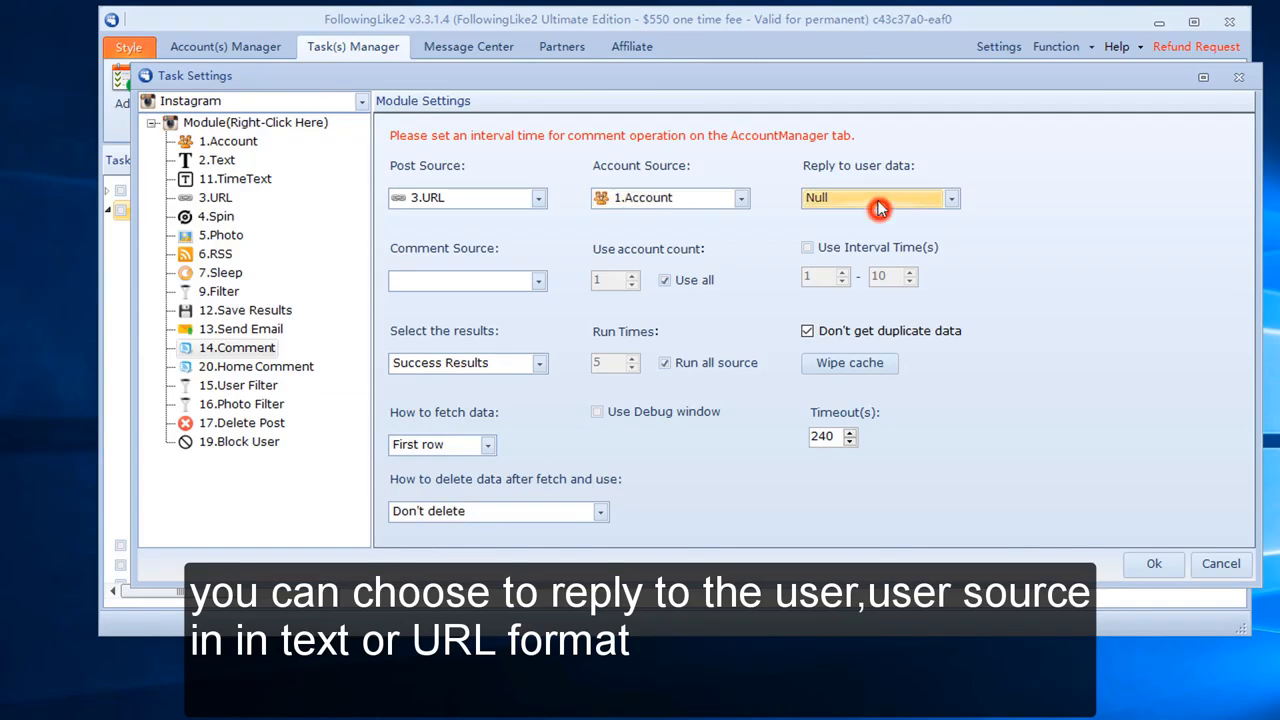
click(878, 197)
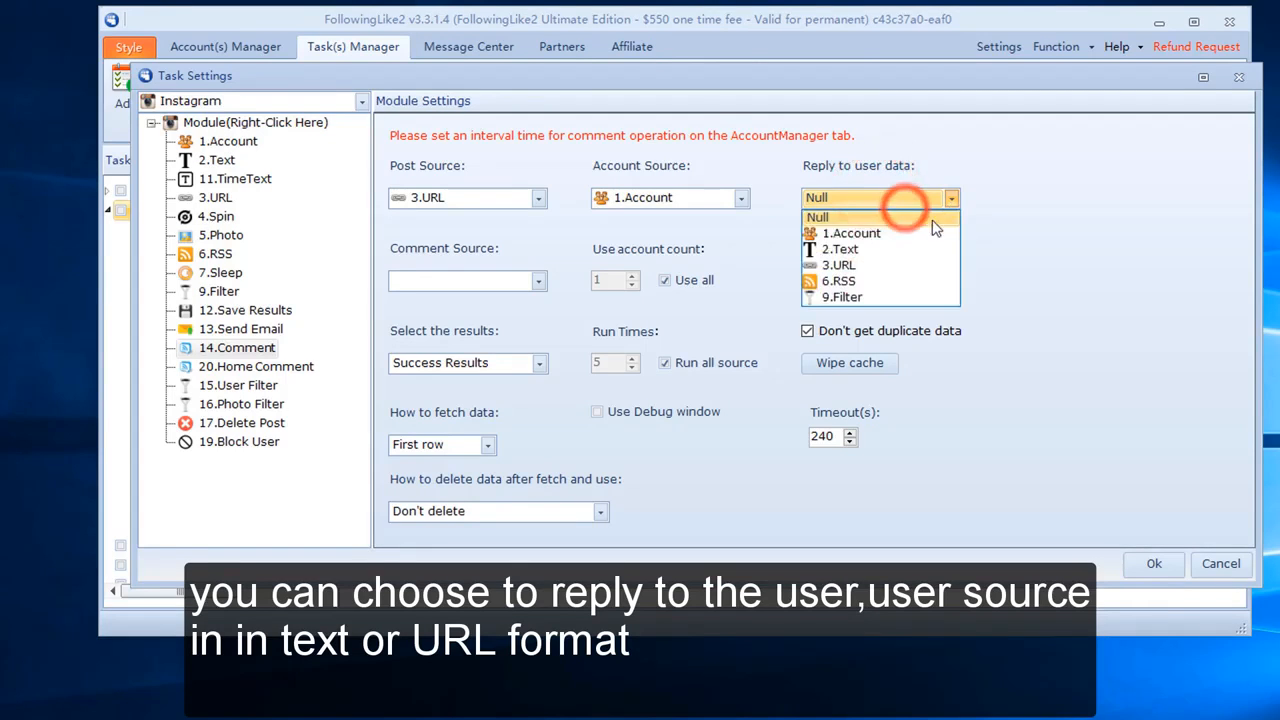
click(890, 263)
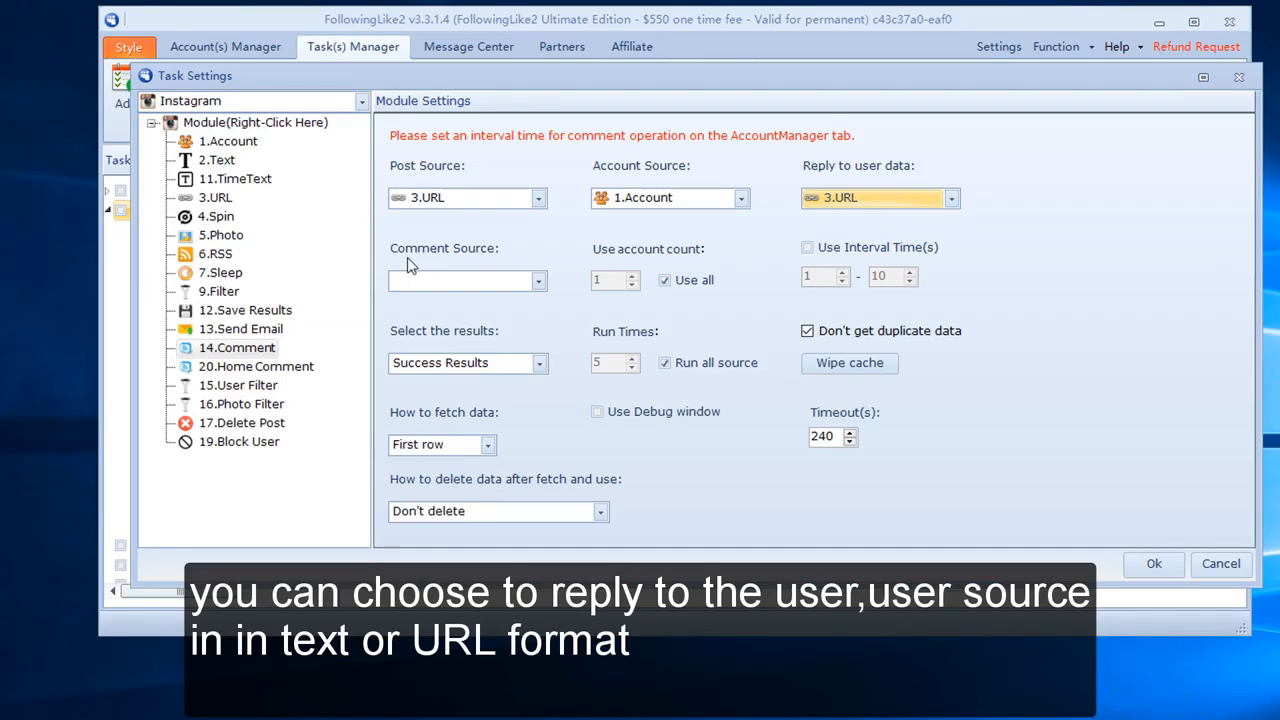
click(543, 284)
click(460, 294)
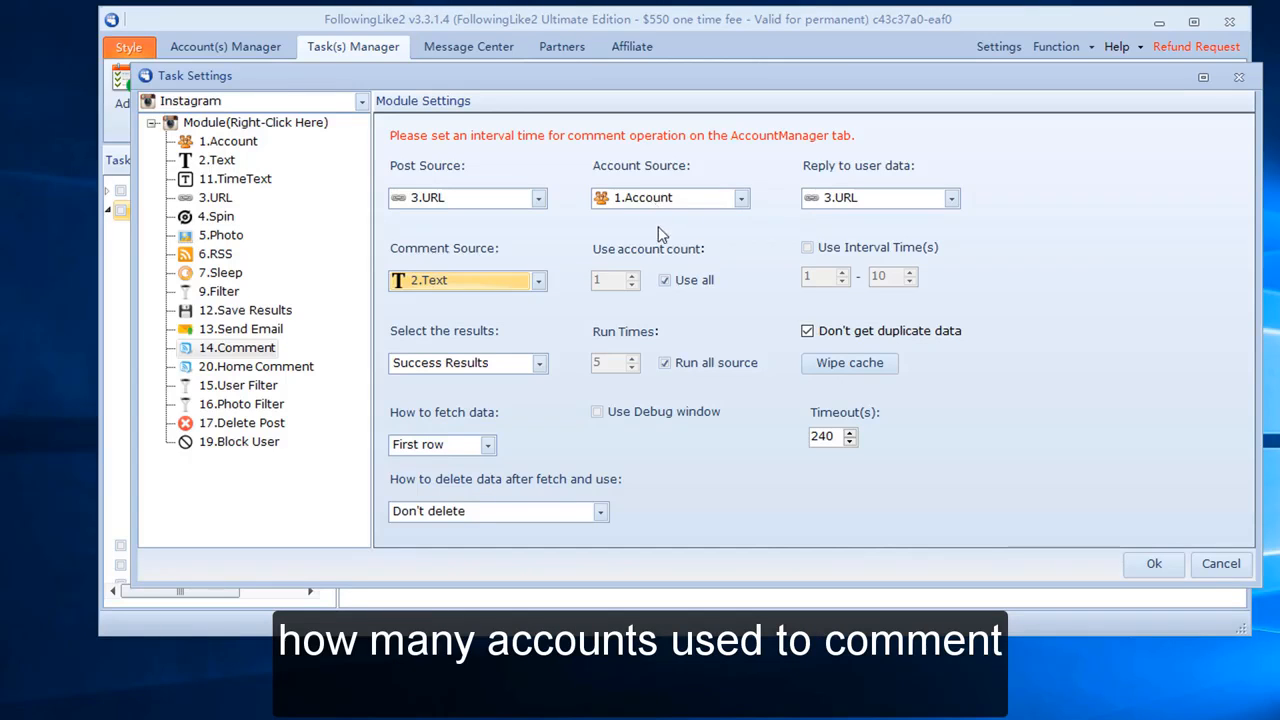
Step: Limit commenting to 4 accounts and turn on interval time and the debug window
click(667, 281)
click(597, 283)
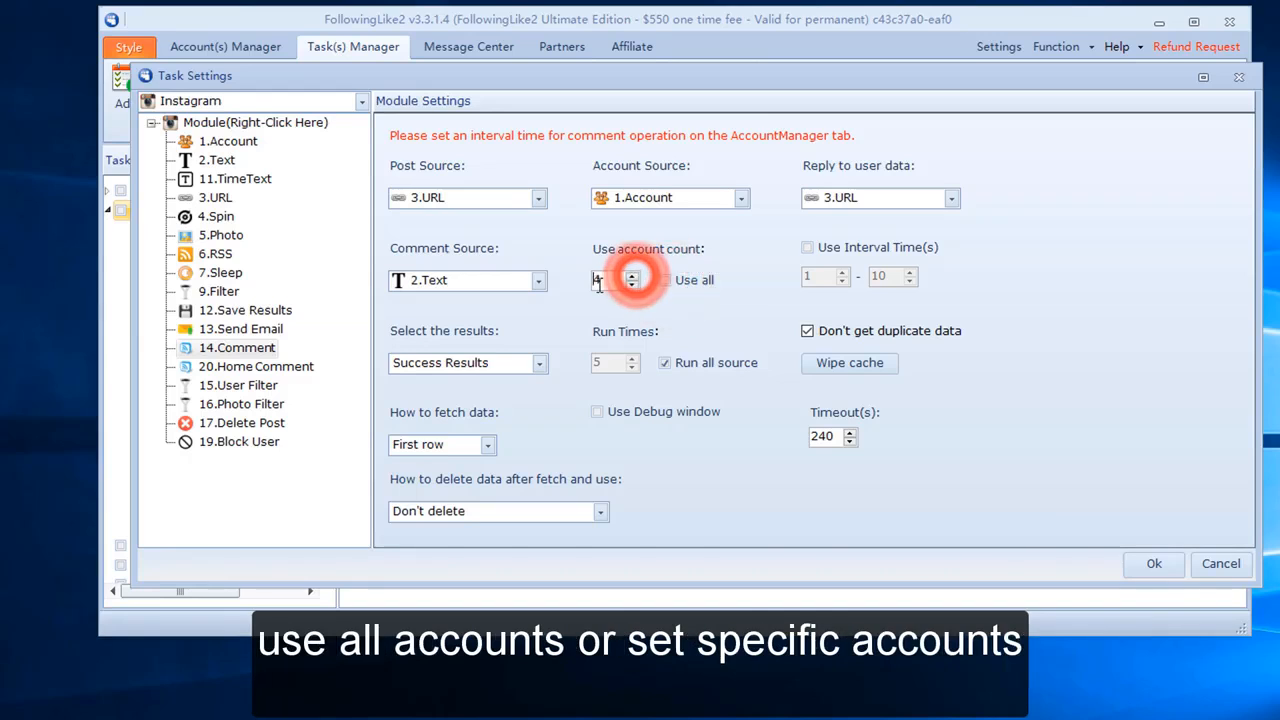
click(810, 248)
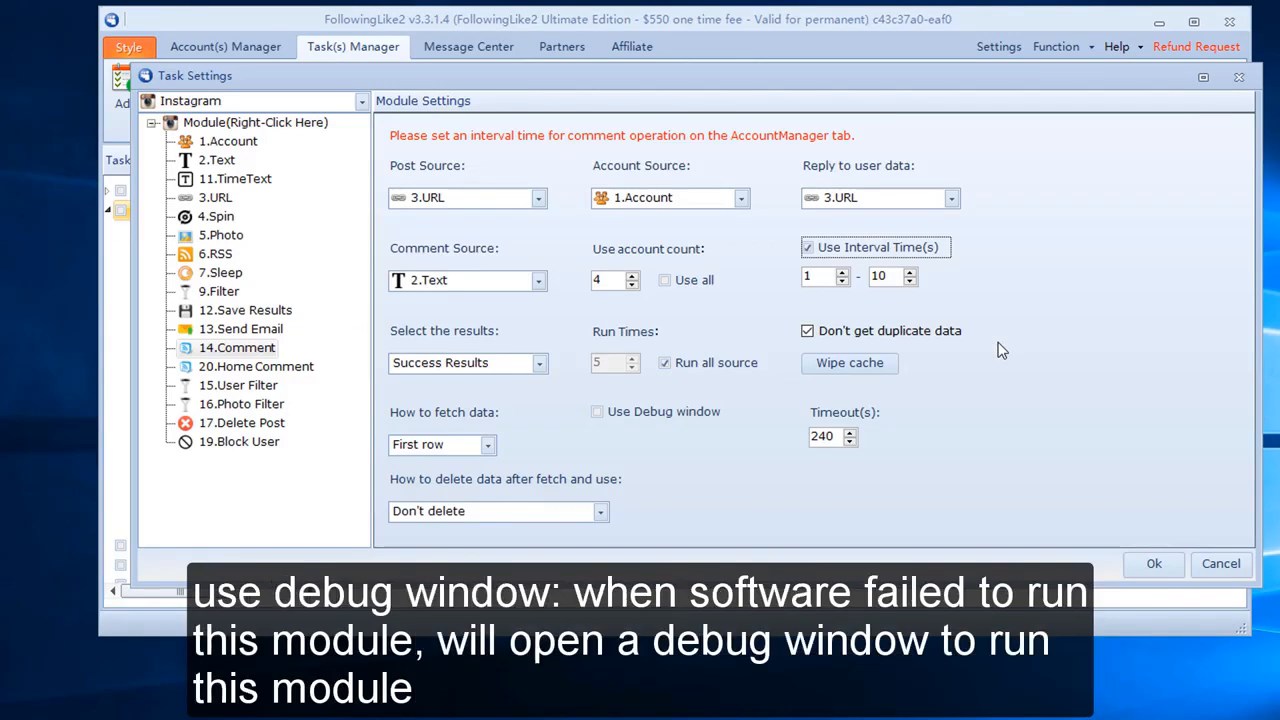
click(598, 412)
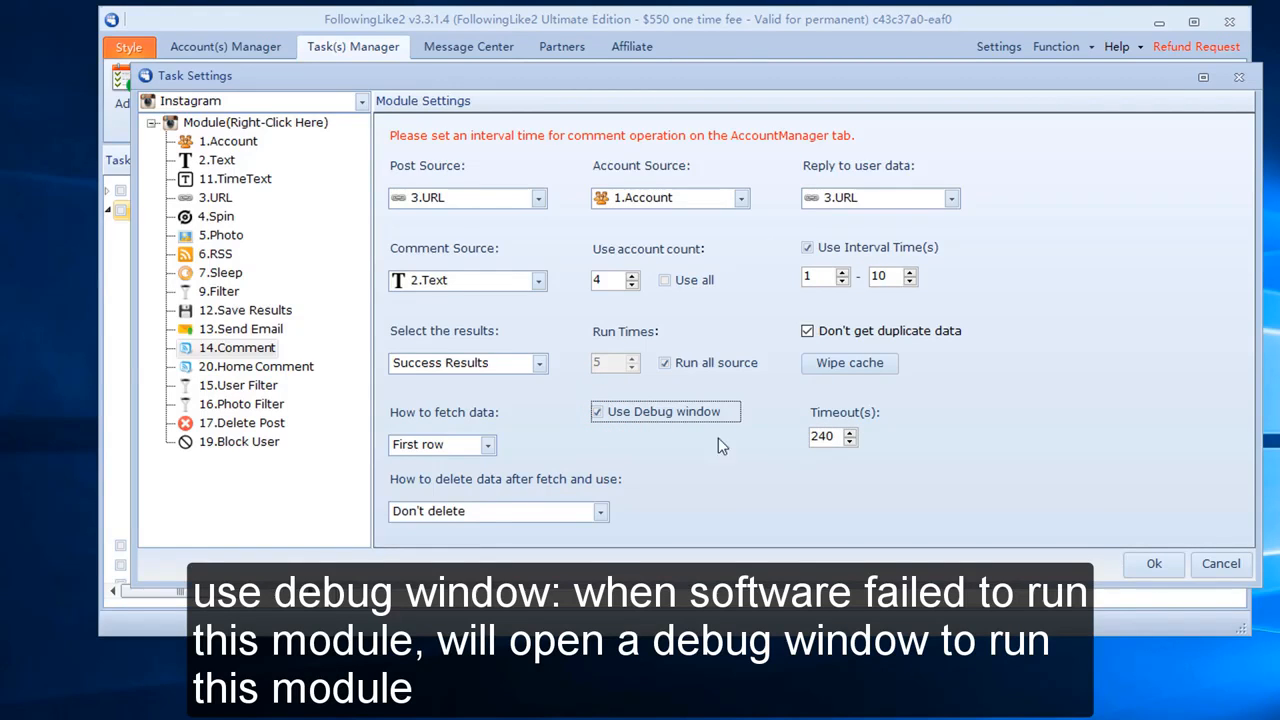
click(280, 368)
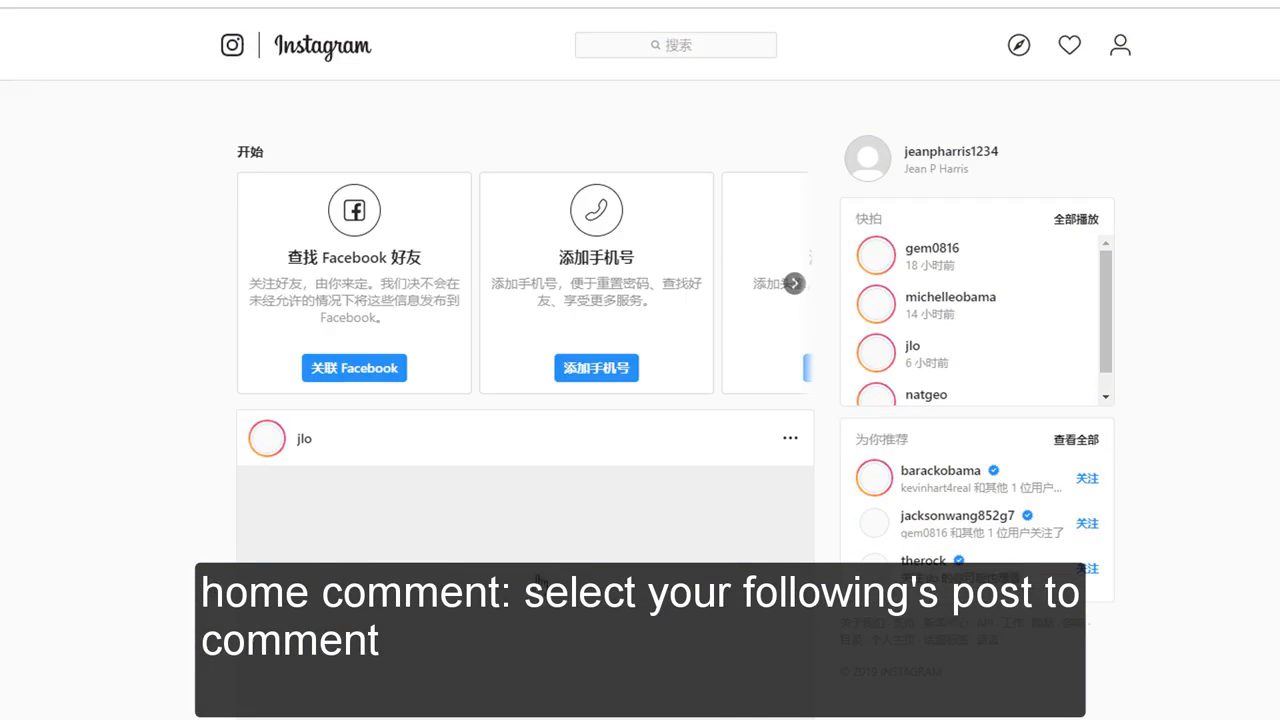
scroll(437, 391, down, 10)
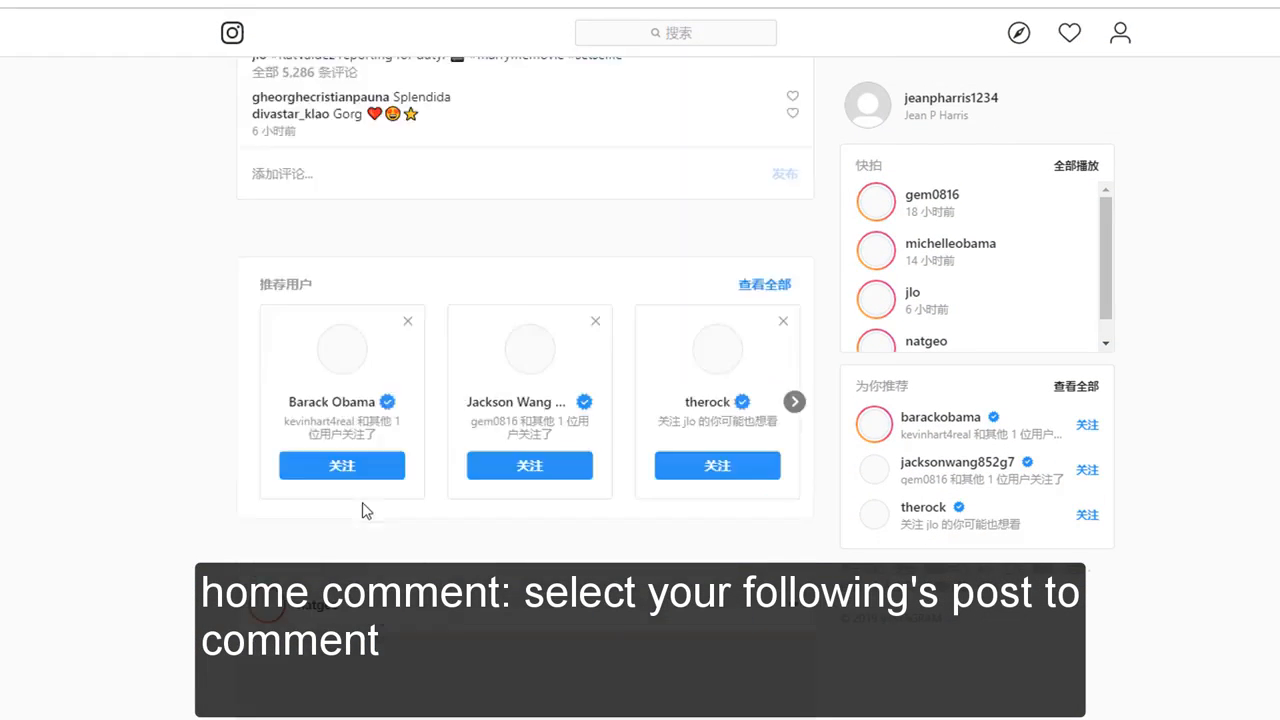
scroll(373, 512, down, 6)
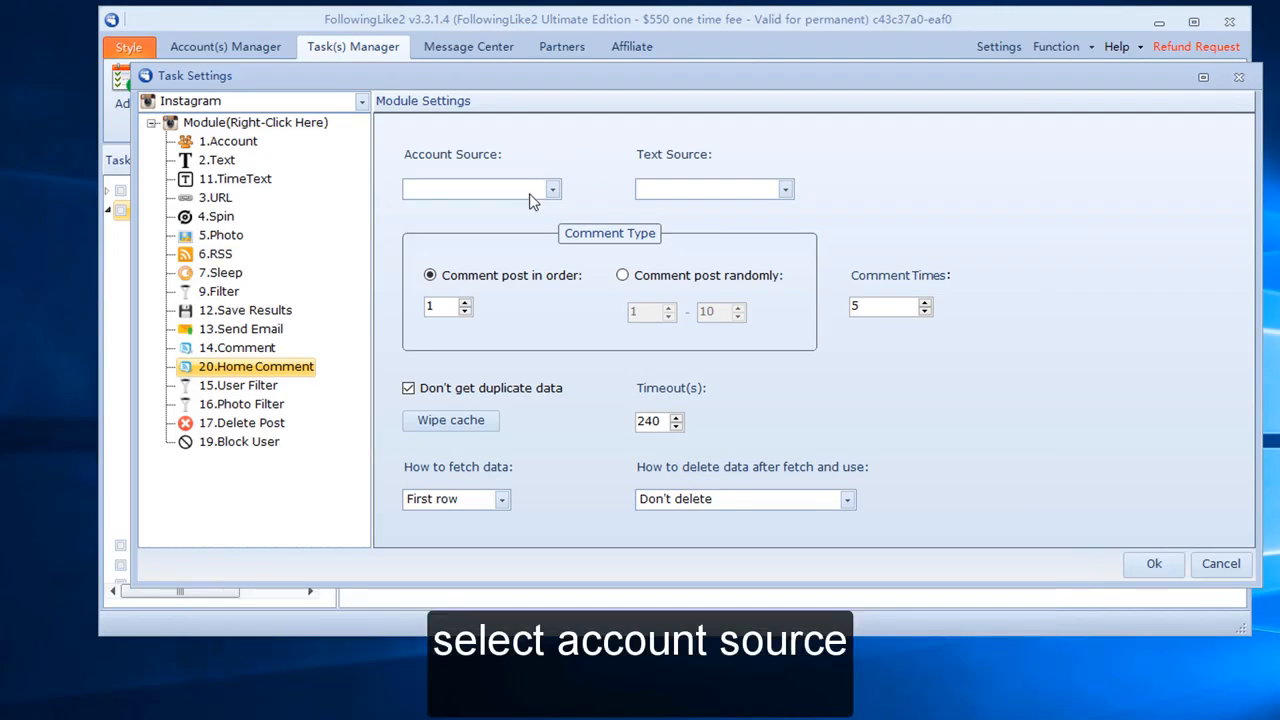
Step: Give Home Comment 1.Account as account source and 2.Text as comment text source
click(525, 193)
click(500, 203)
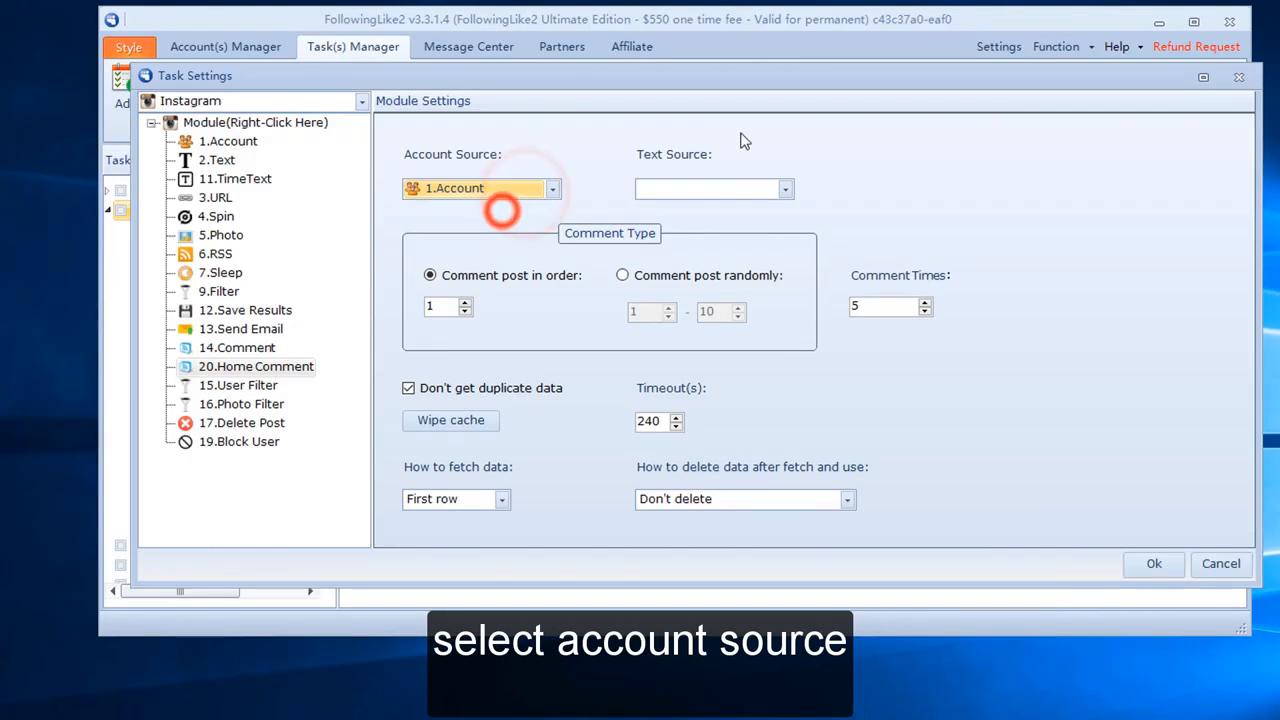
click(695, 199)
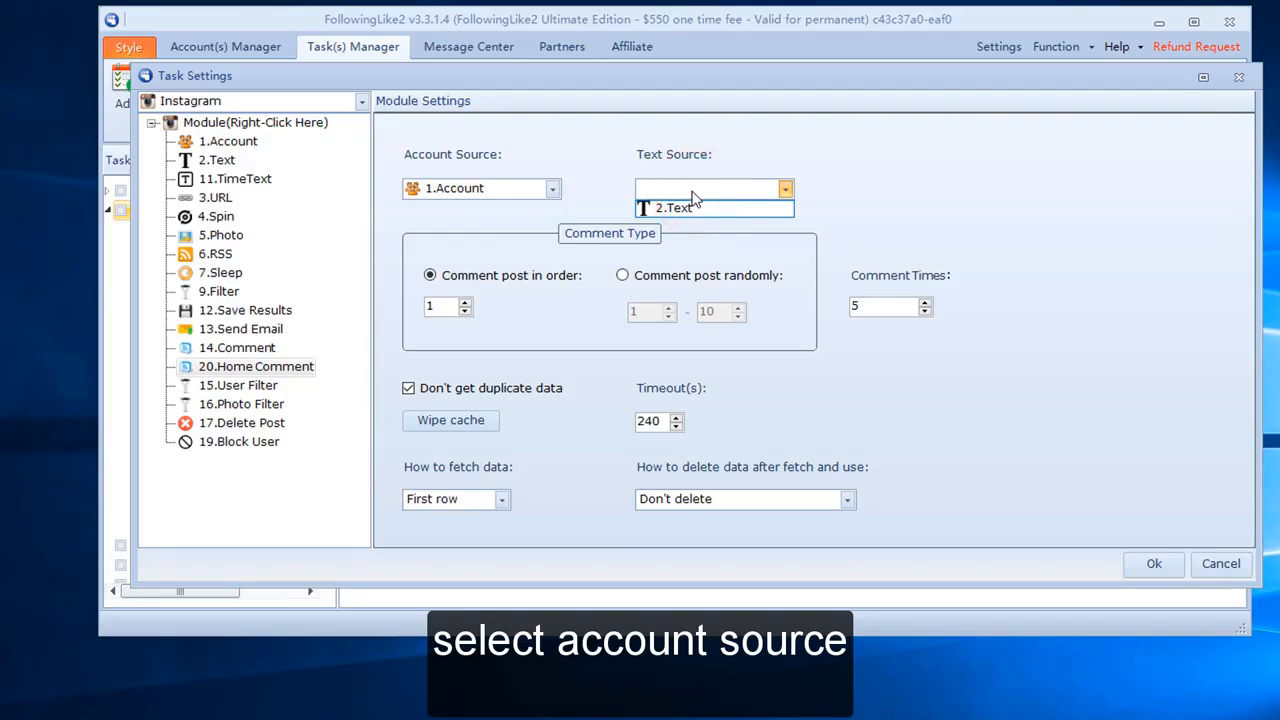
click(684, 207)
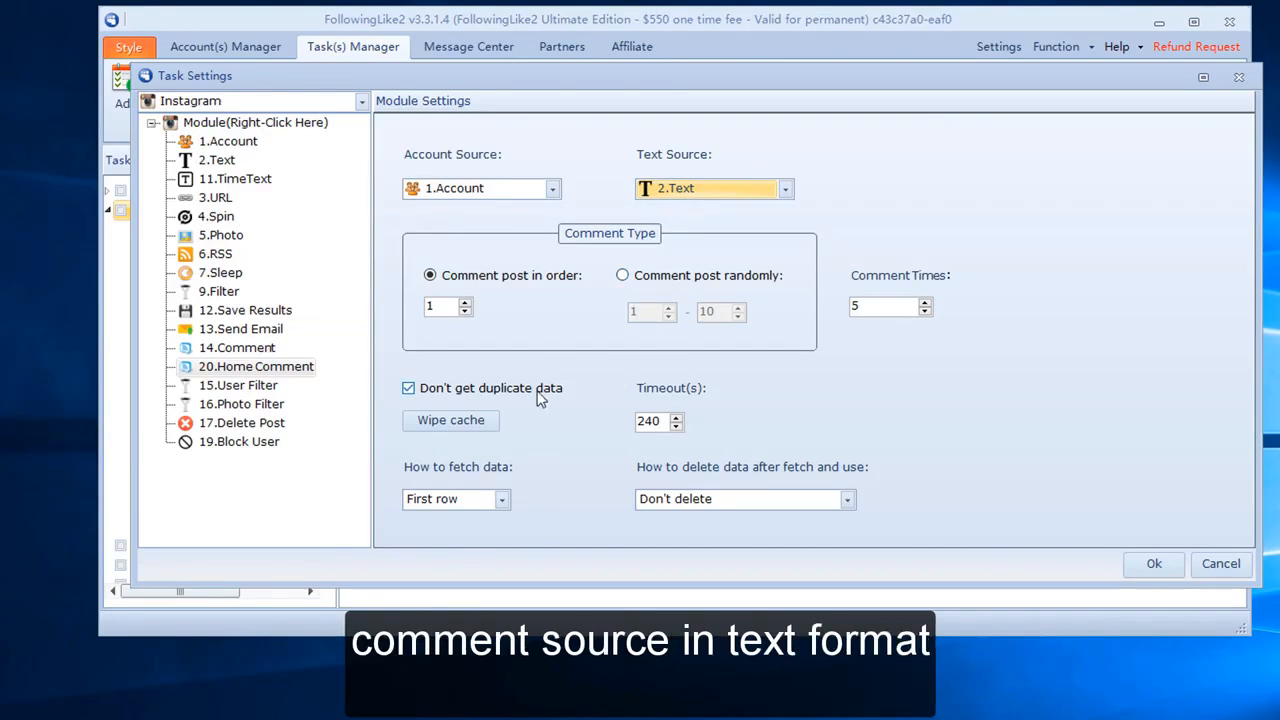
Step: Comment on random posts 1–10 with comment times set to 7
double_click(447, 303)
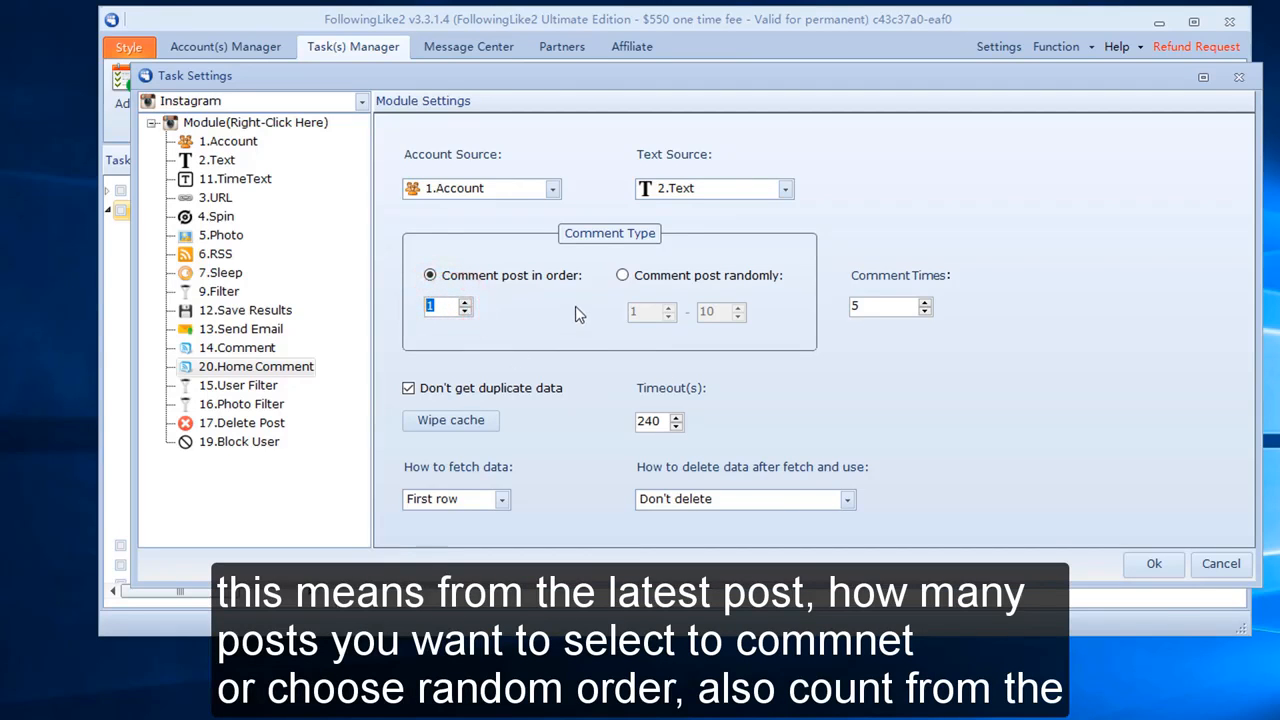
text(10)
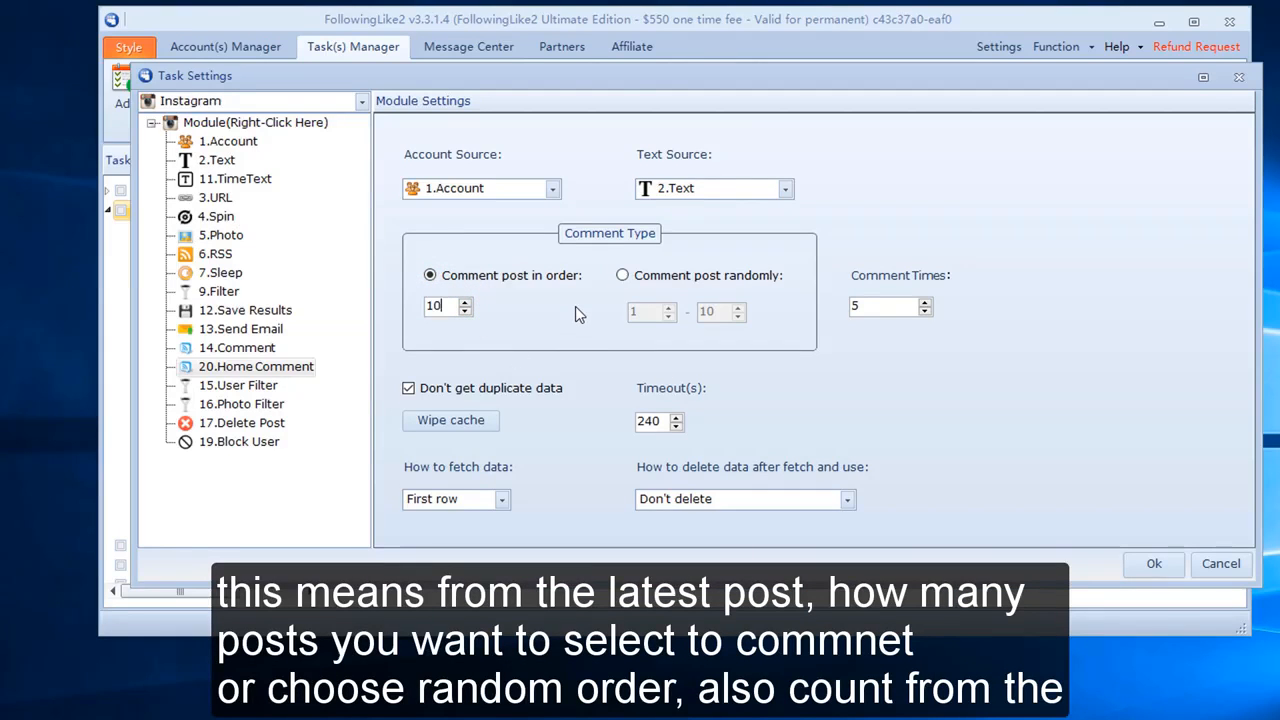
click(626, 275)
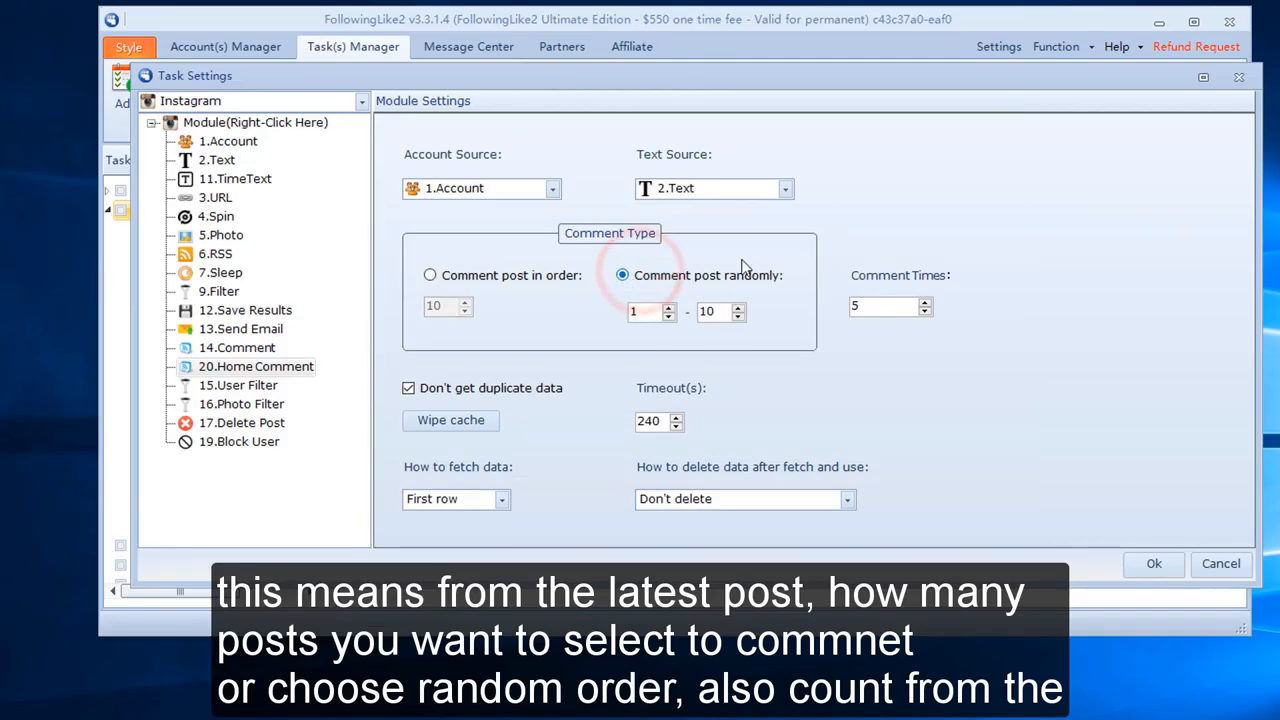
click(856, 305)
text(5)
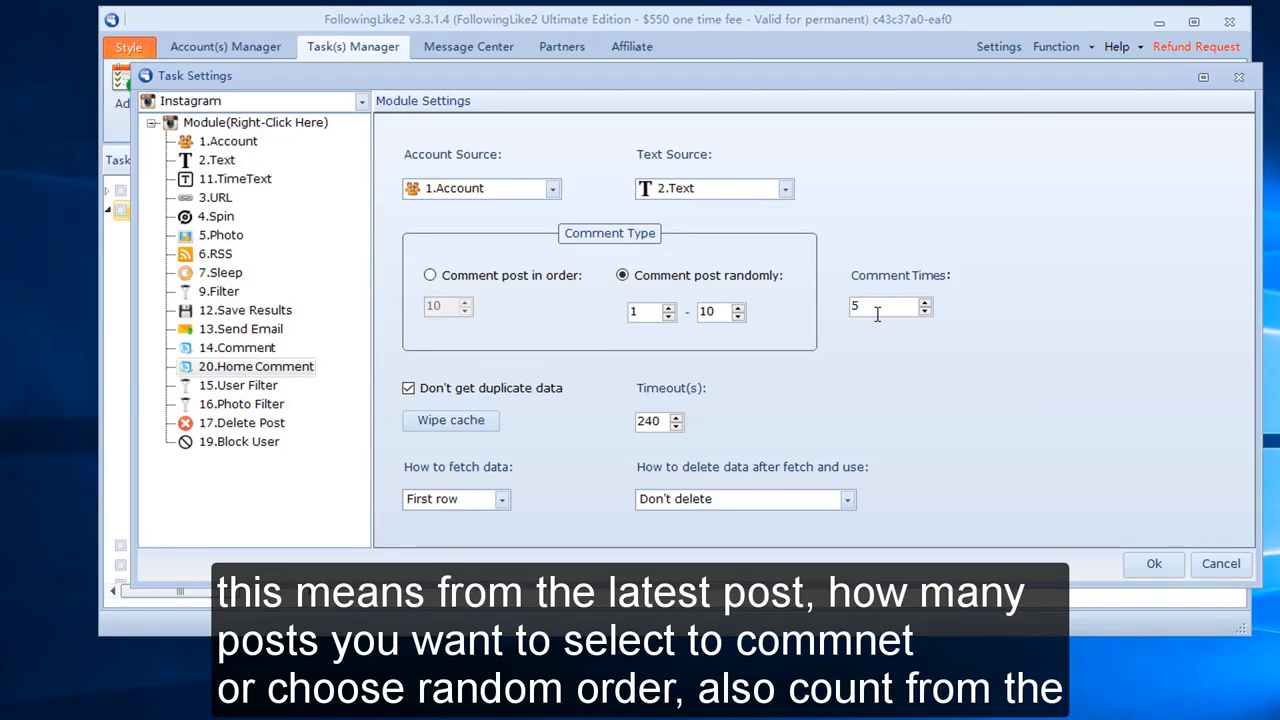
click(925, 302)
click(925, 302)
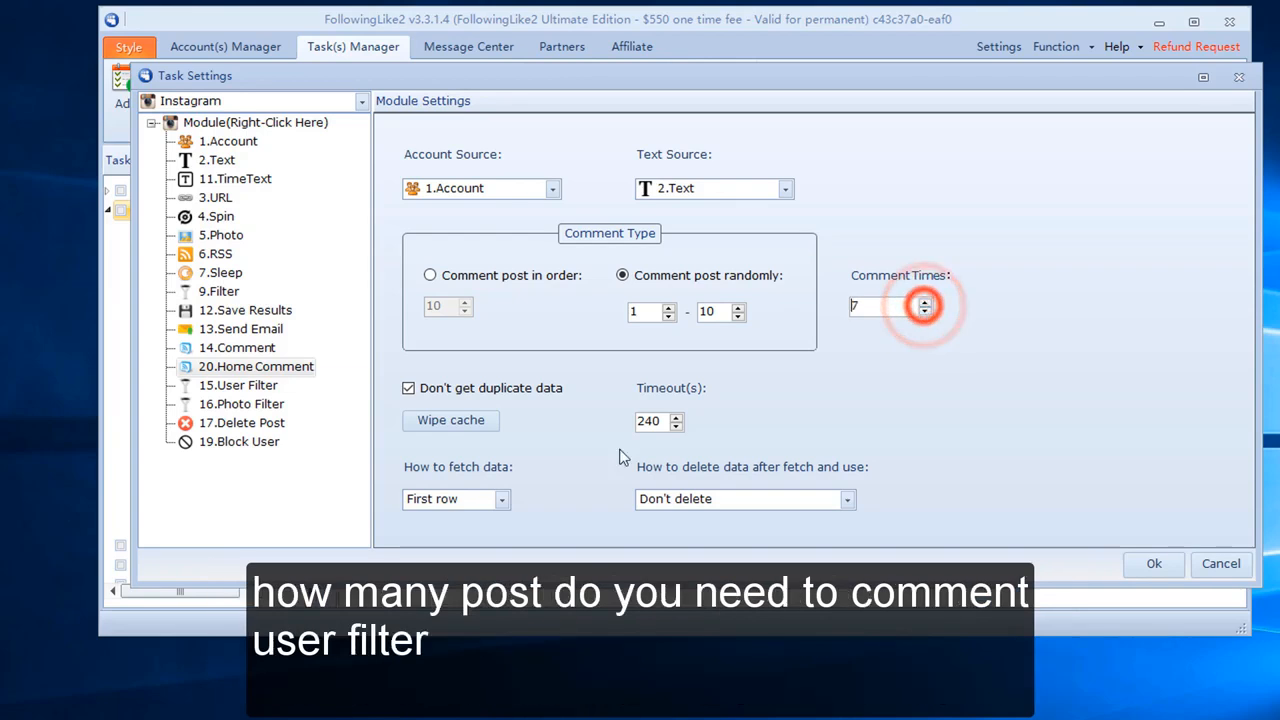
click(234, 389)
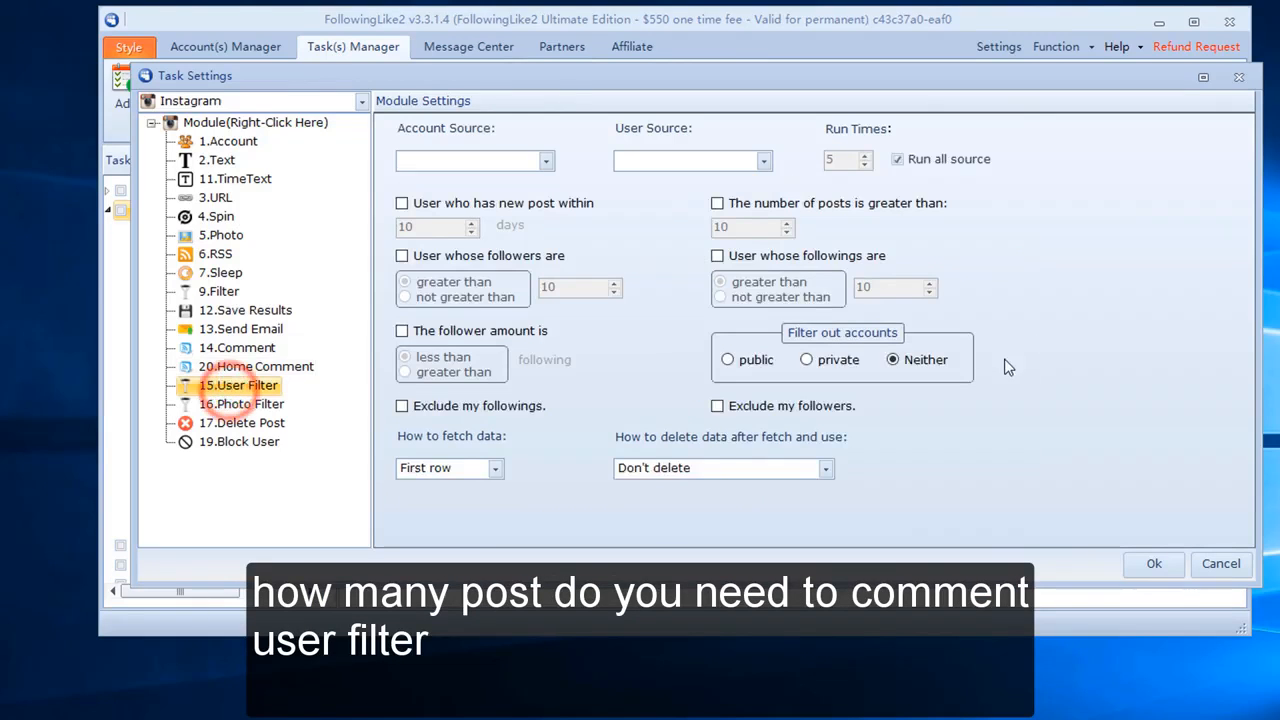
Step: Give User Filter account source 1.Account and user source 3.URL, and uncheck Run all source
click(547, 165)
click(533, 177)
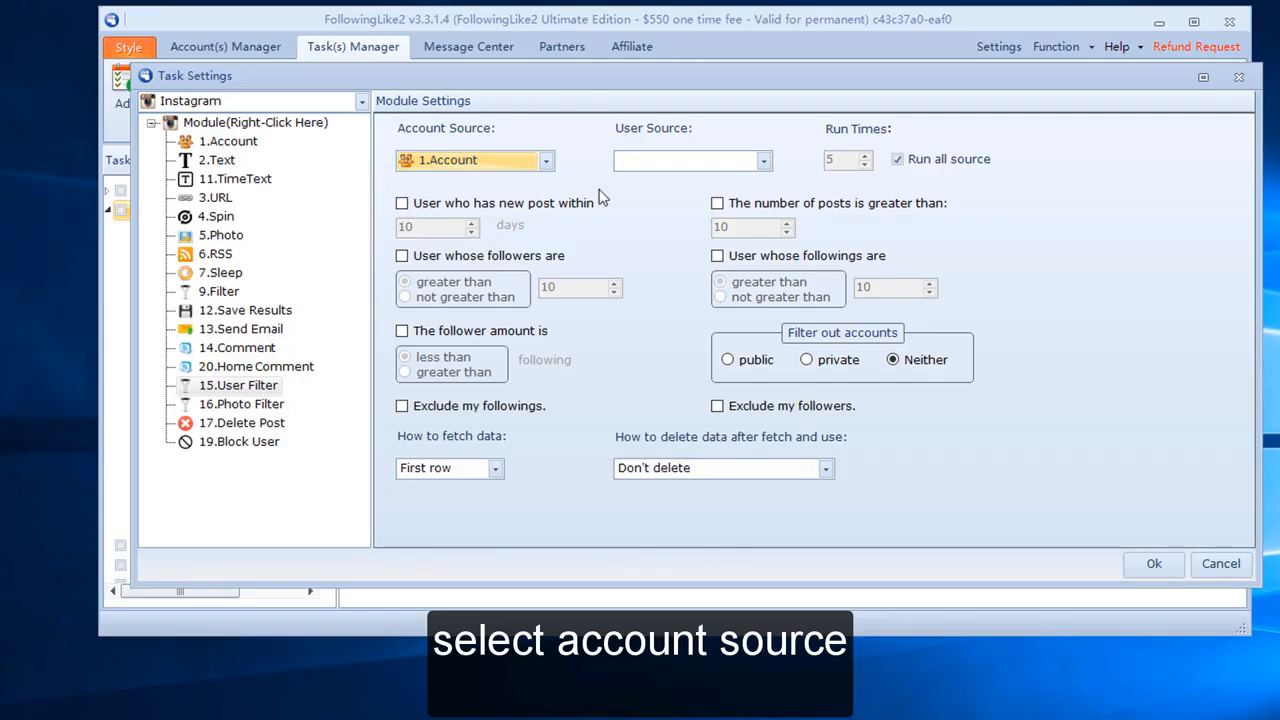
click(763, 163)
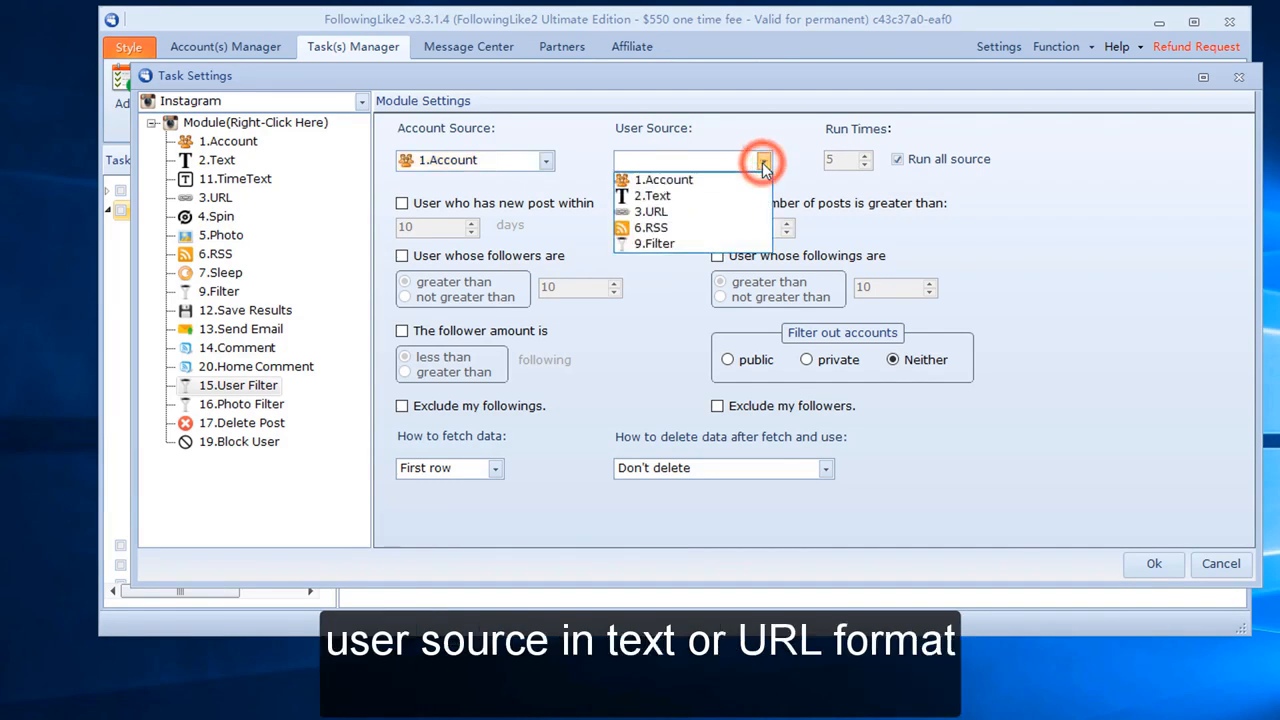
click(742, 214)
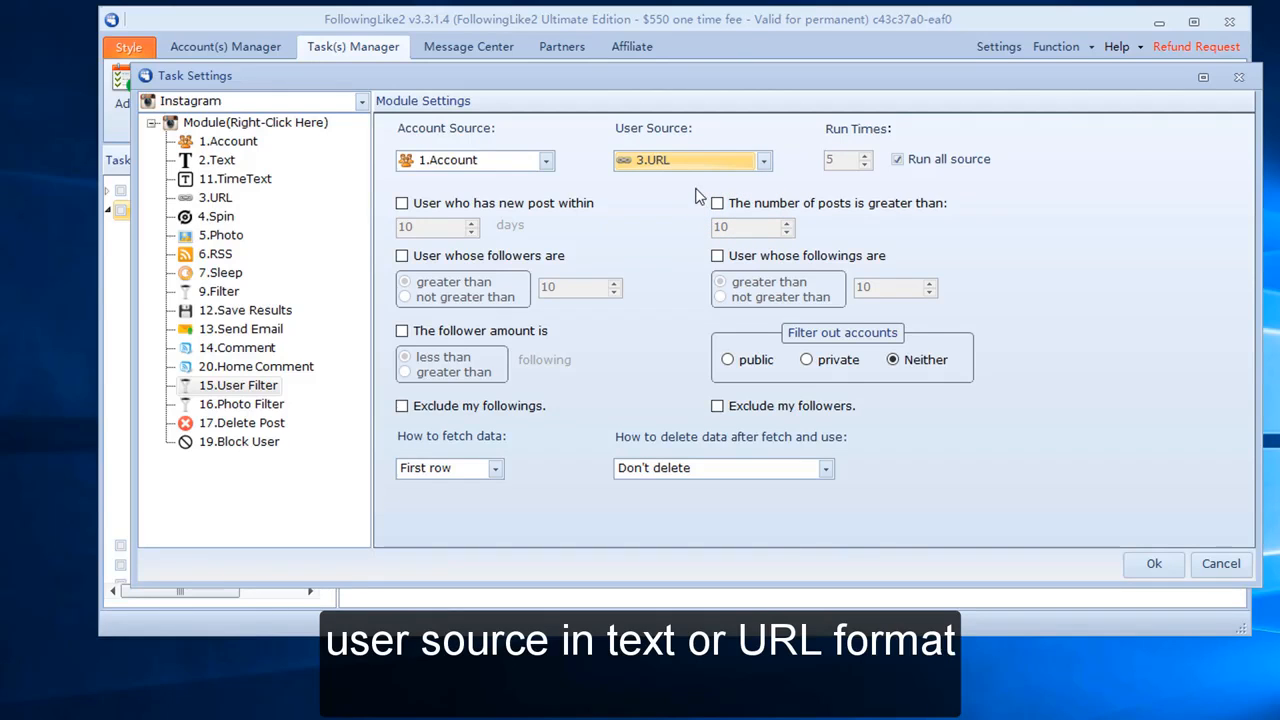
click(918, 159)
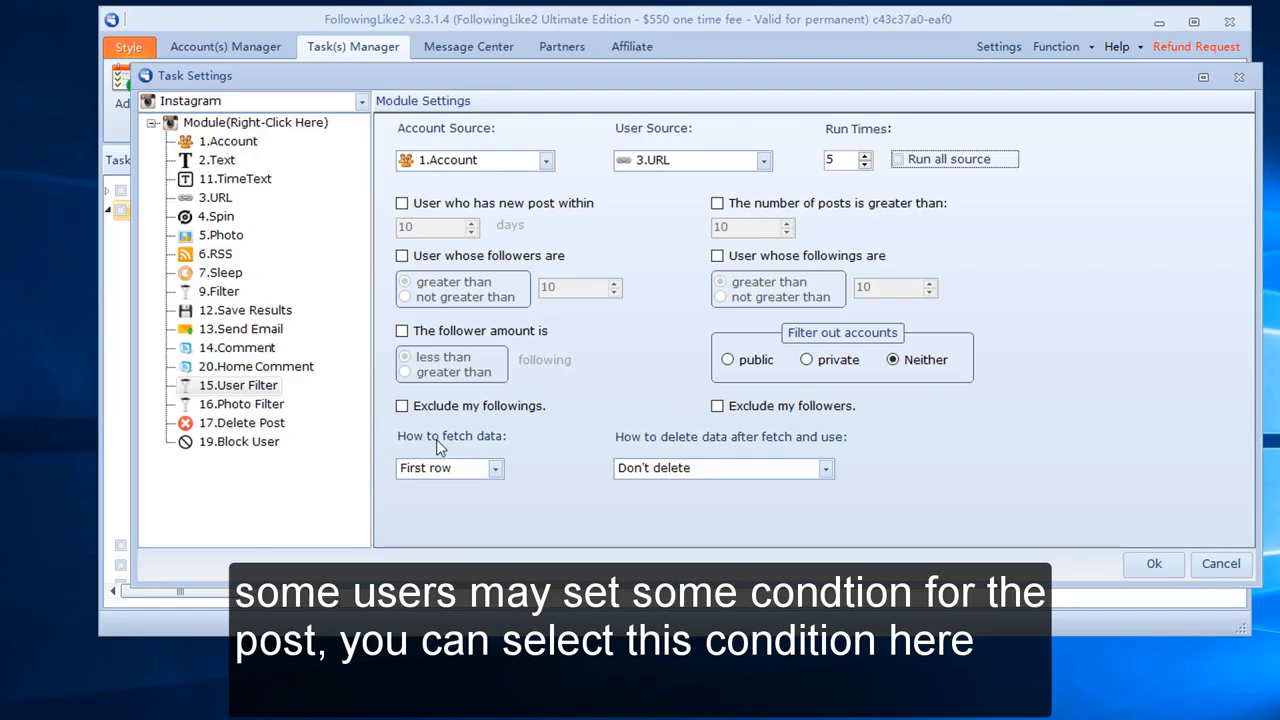
click(268, 404)
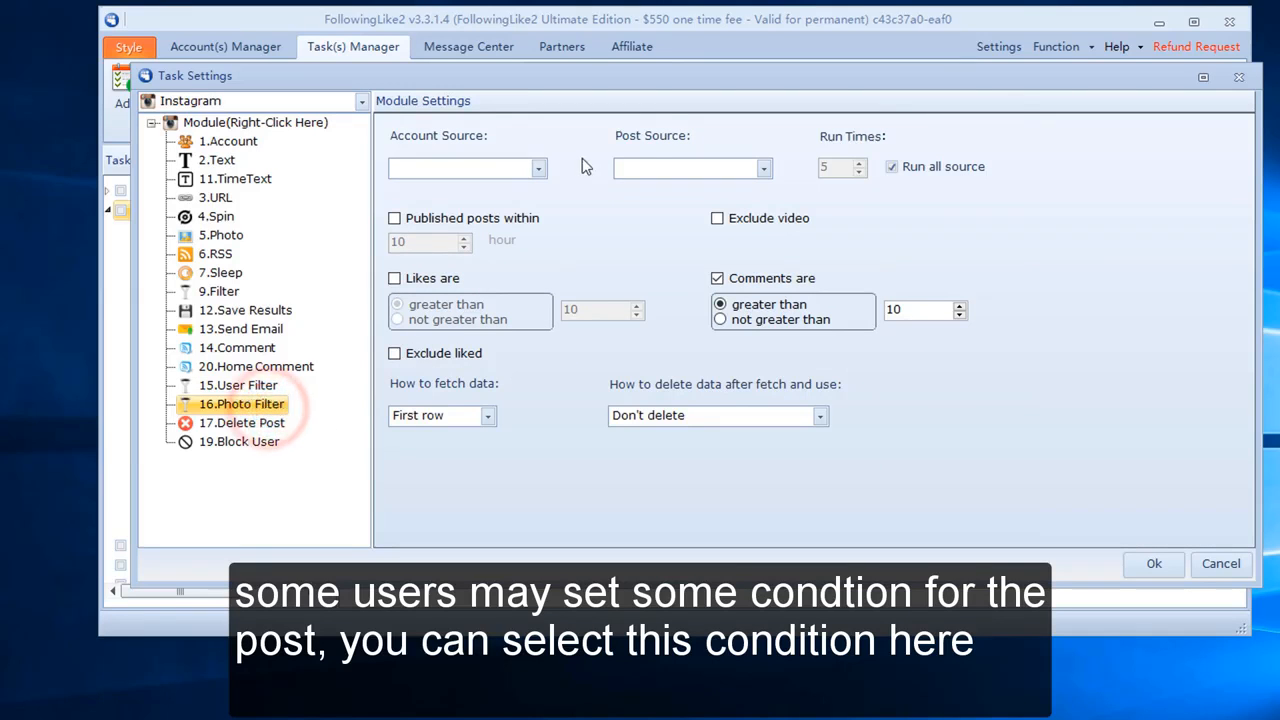
click(538, 167)
click(482, 188)
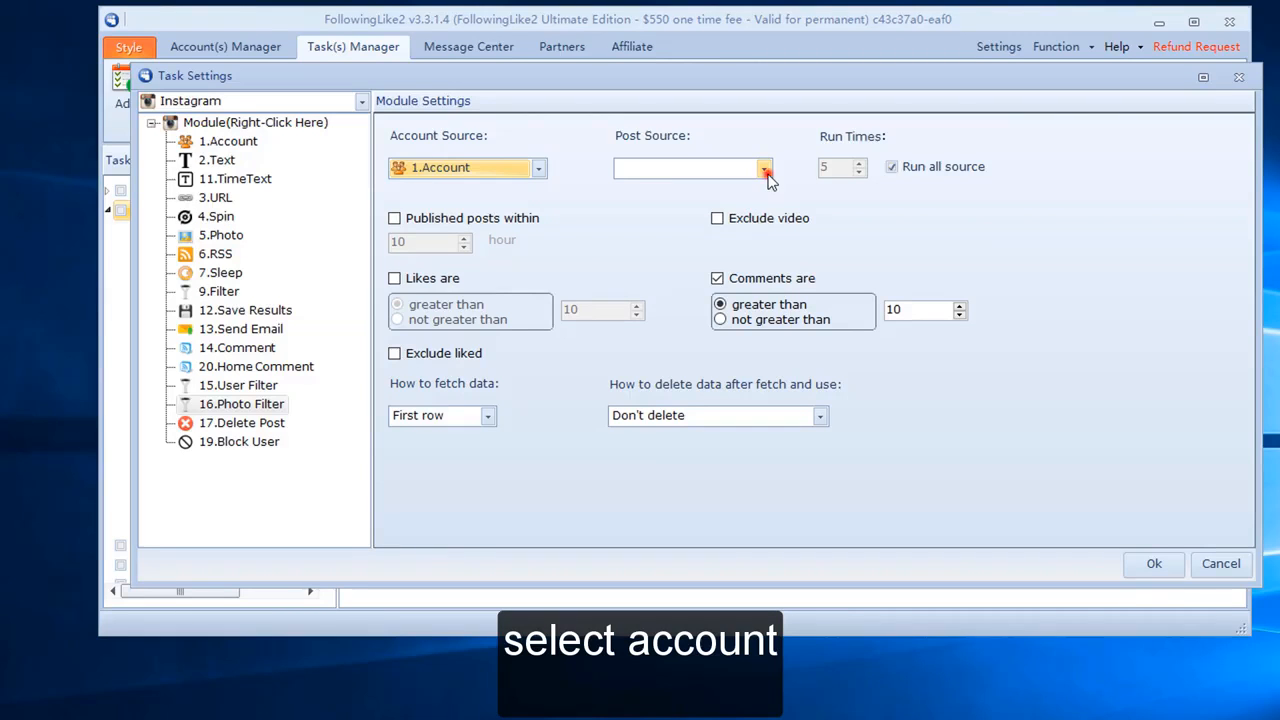
click(765, 170)
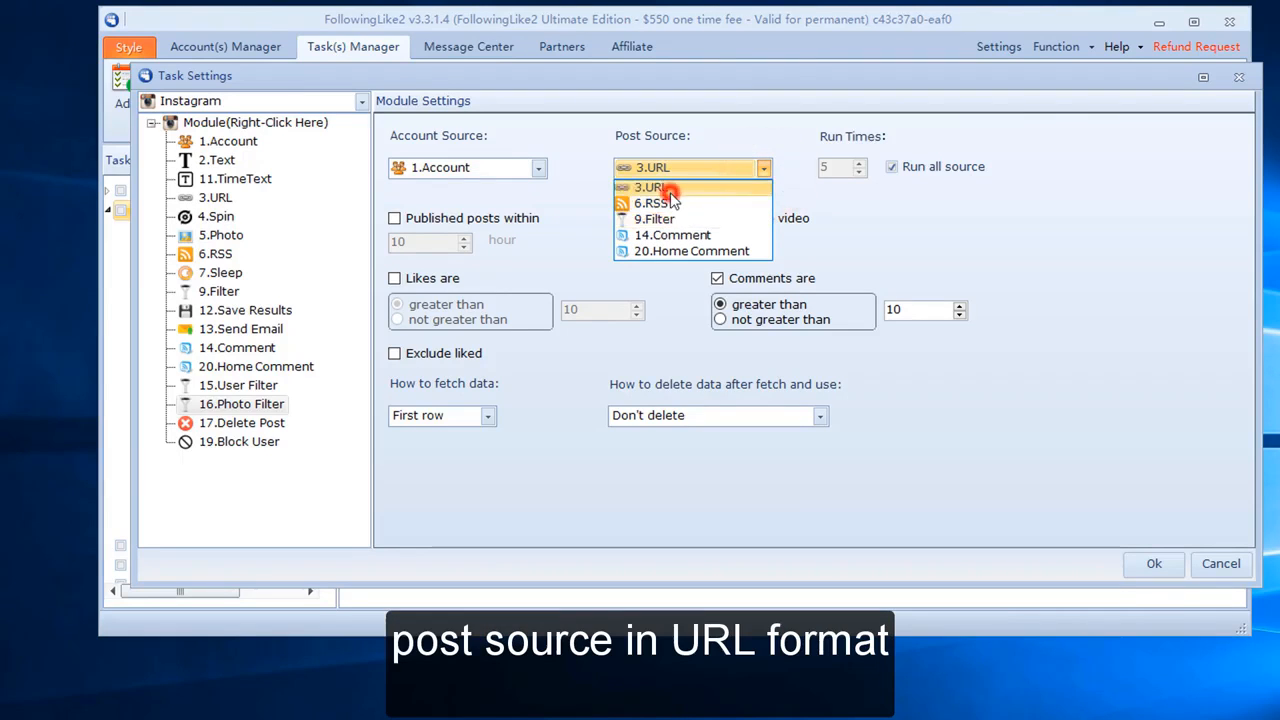
click(668, 189)
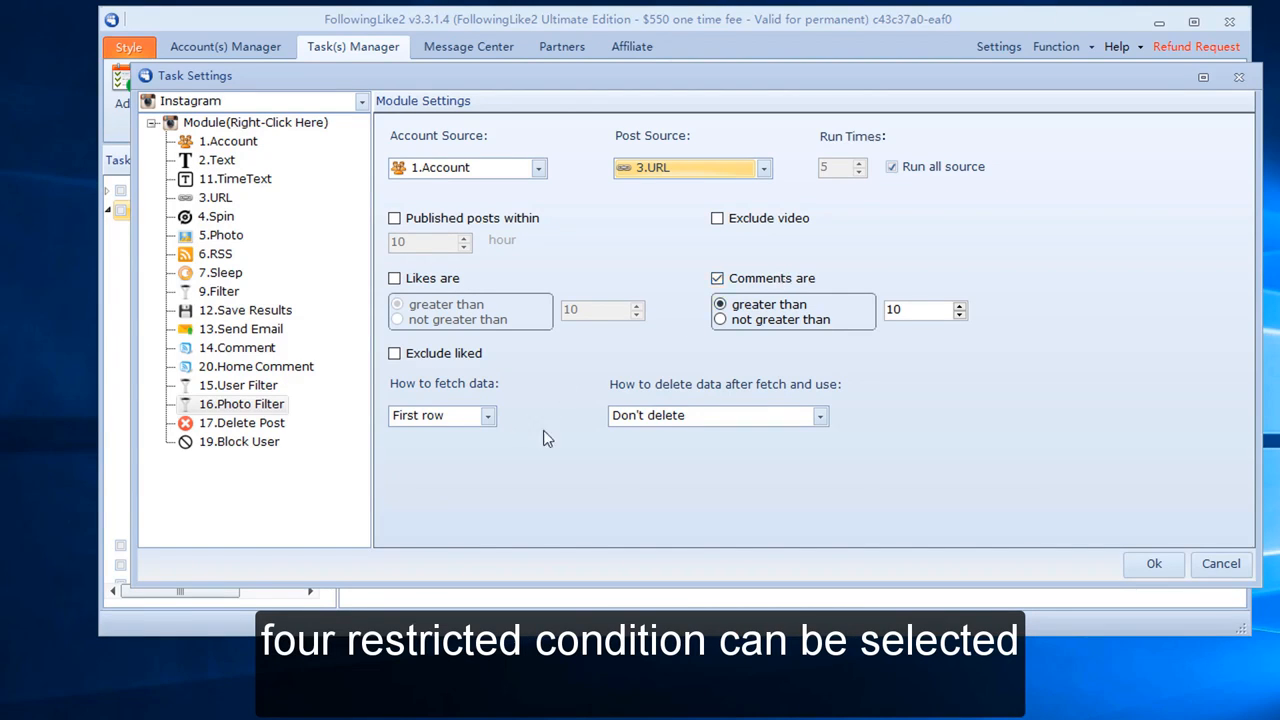
Step: Give Delete Post 3.URL as its post source and 1.Account as its account source
click(264, 426)
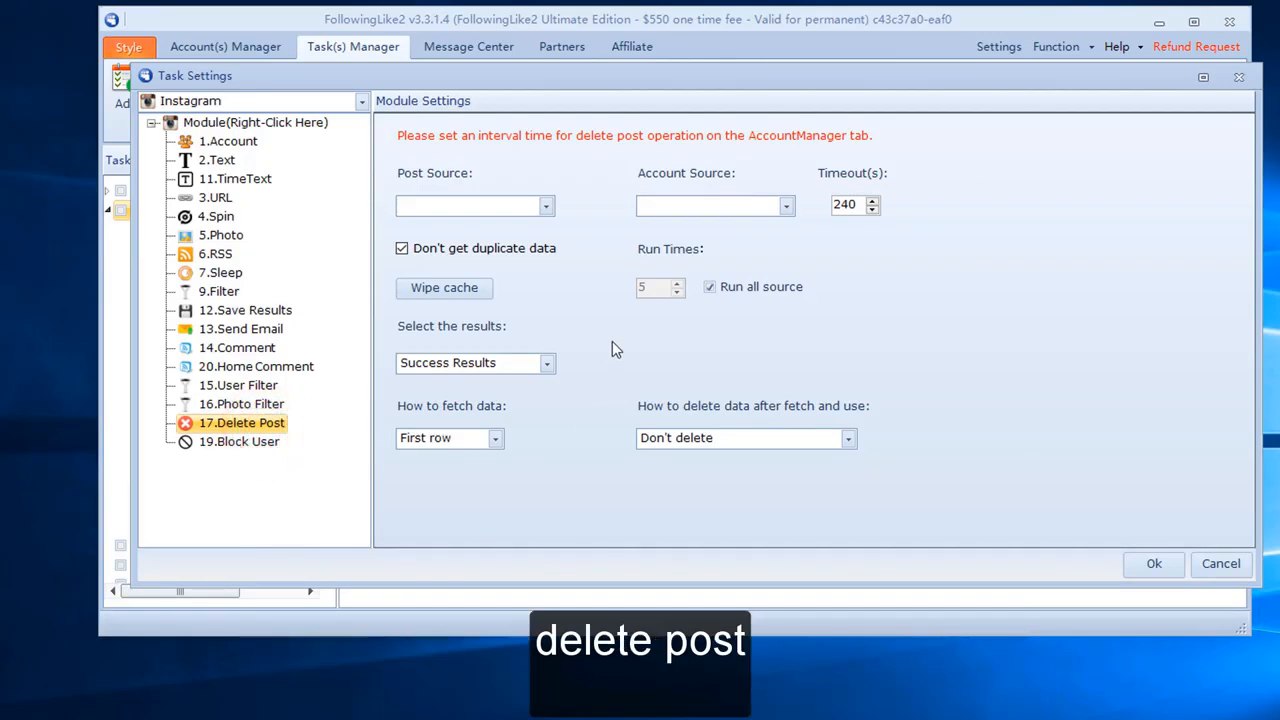
click(546, 205)
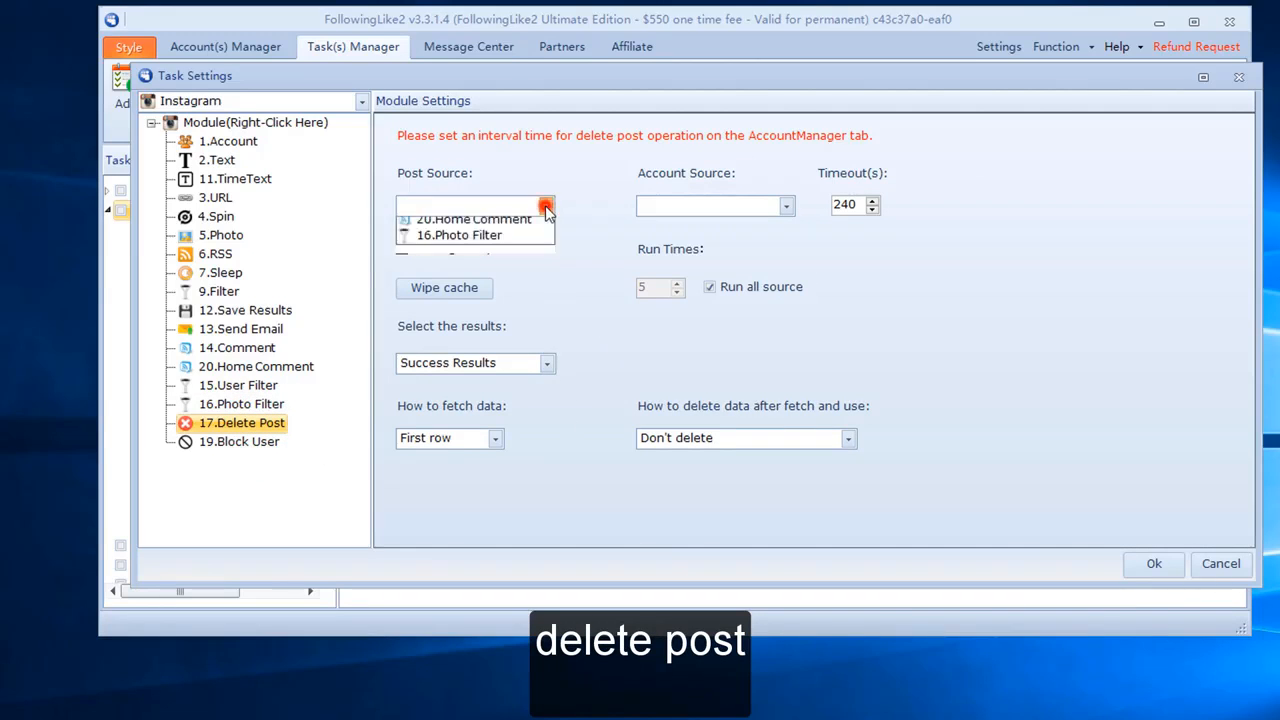
click(435, 224)
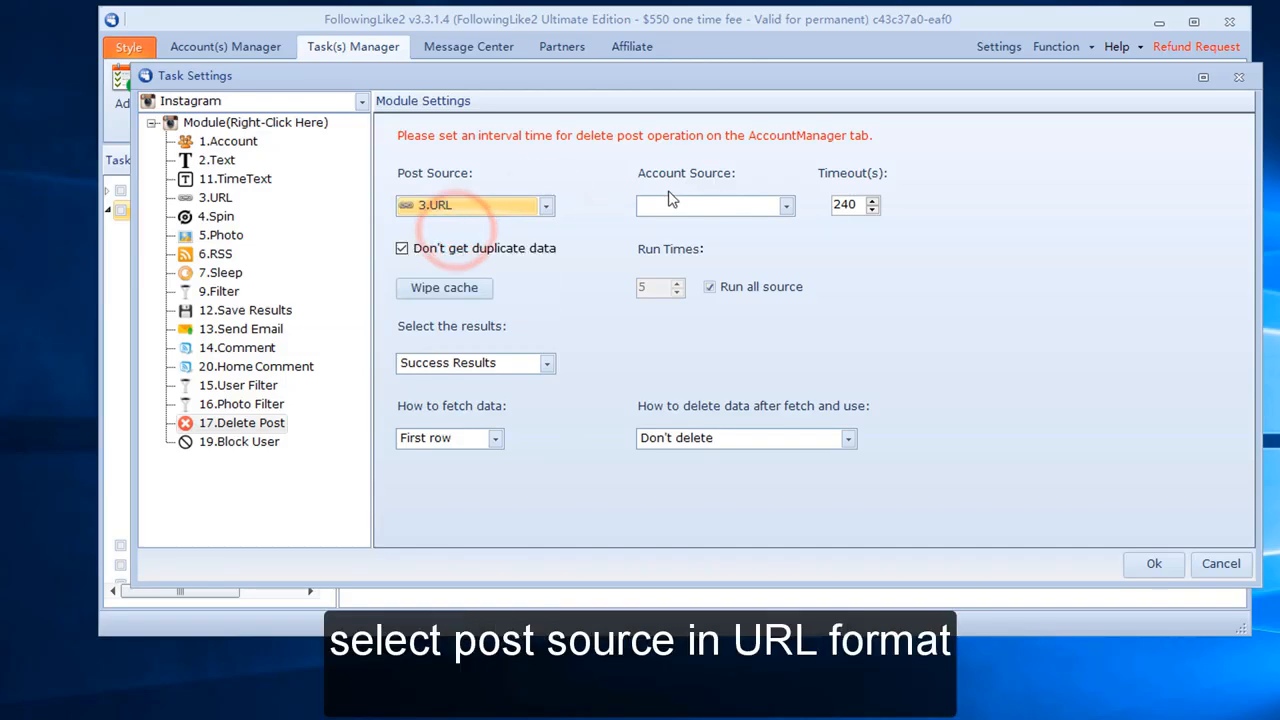
click(678, 210)
click(667, 225)
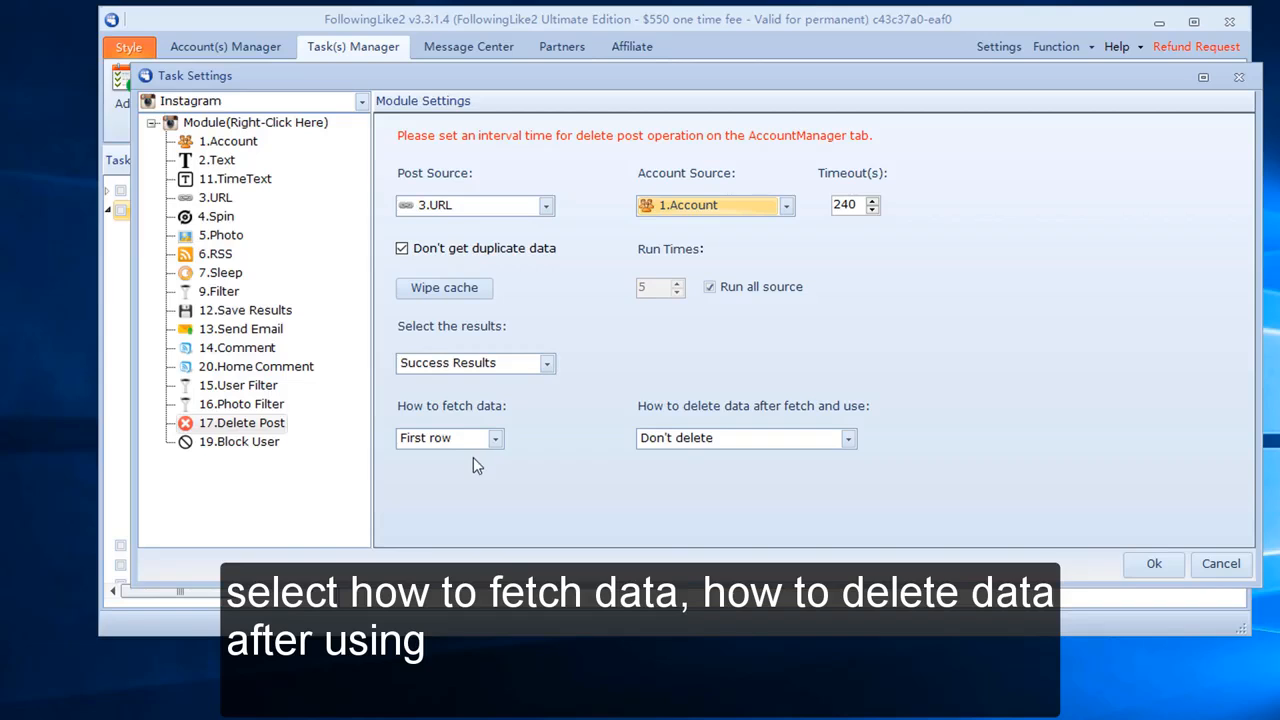
click(255, 443)
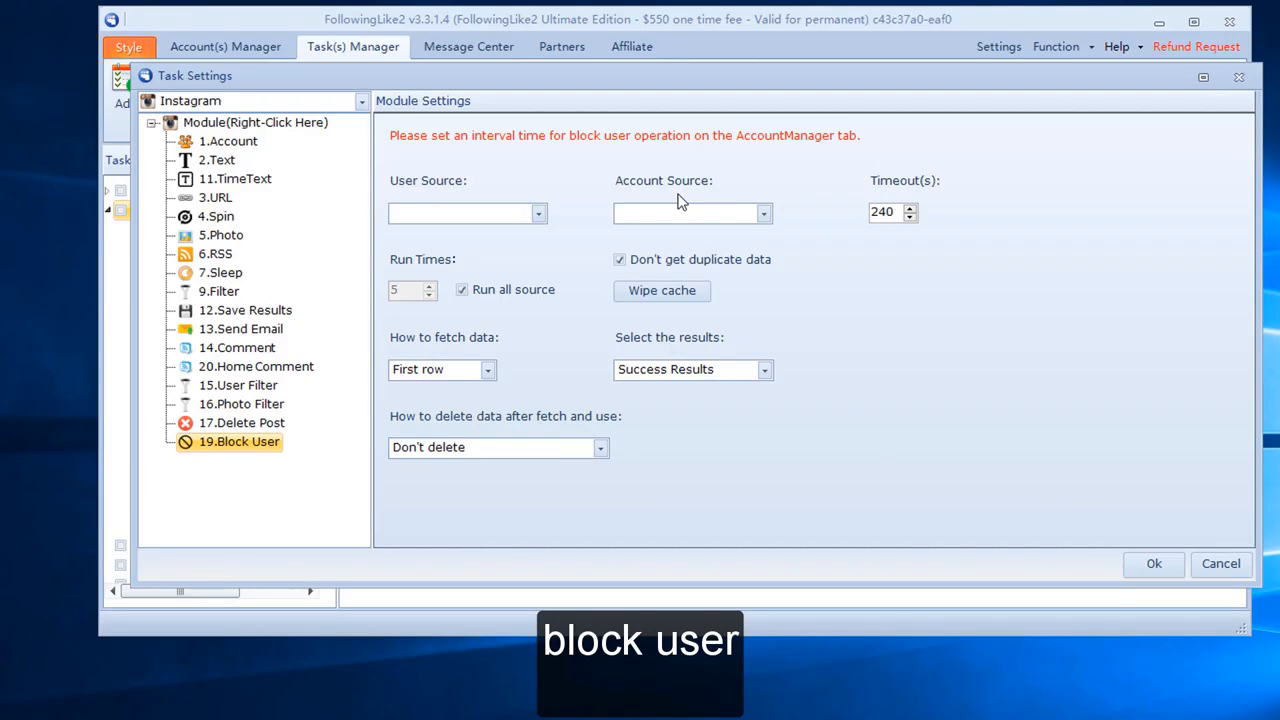
Step: Choose 3.URL as Block User's user source and 1.Account as its account source
click(538, 214)
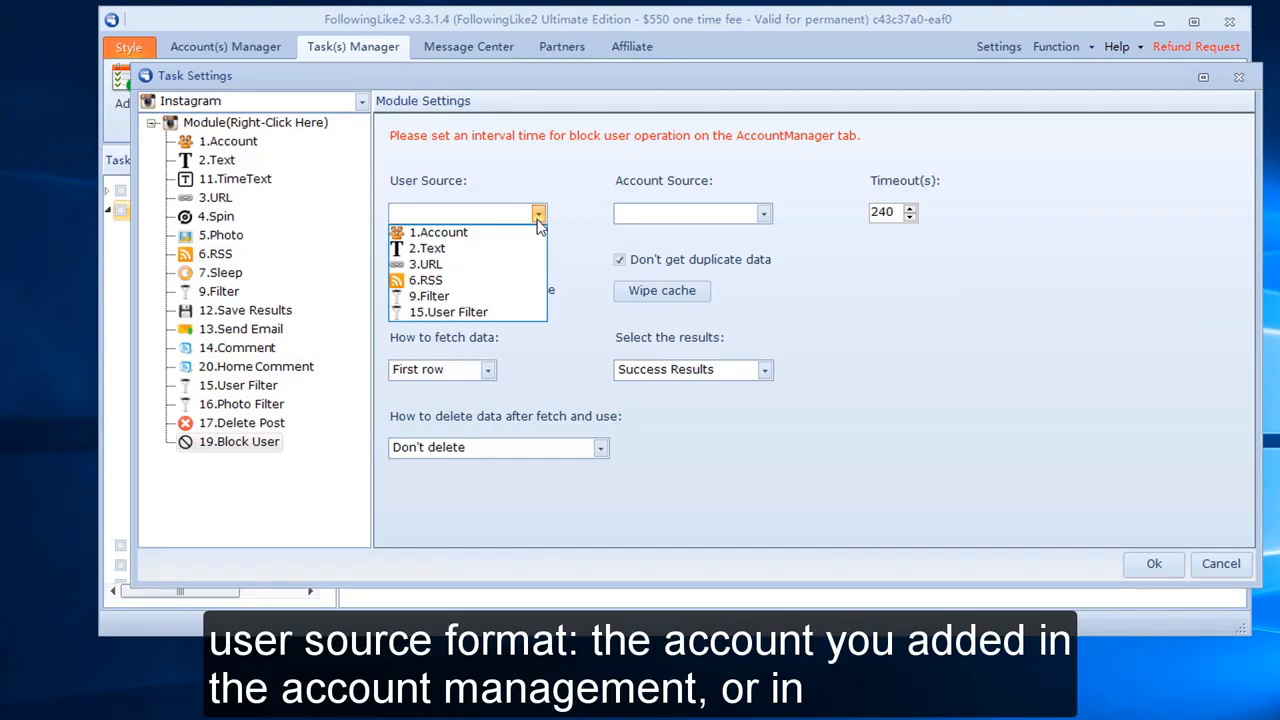
click(455, 233)
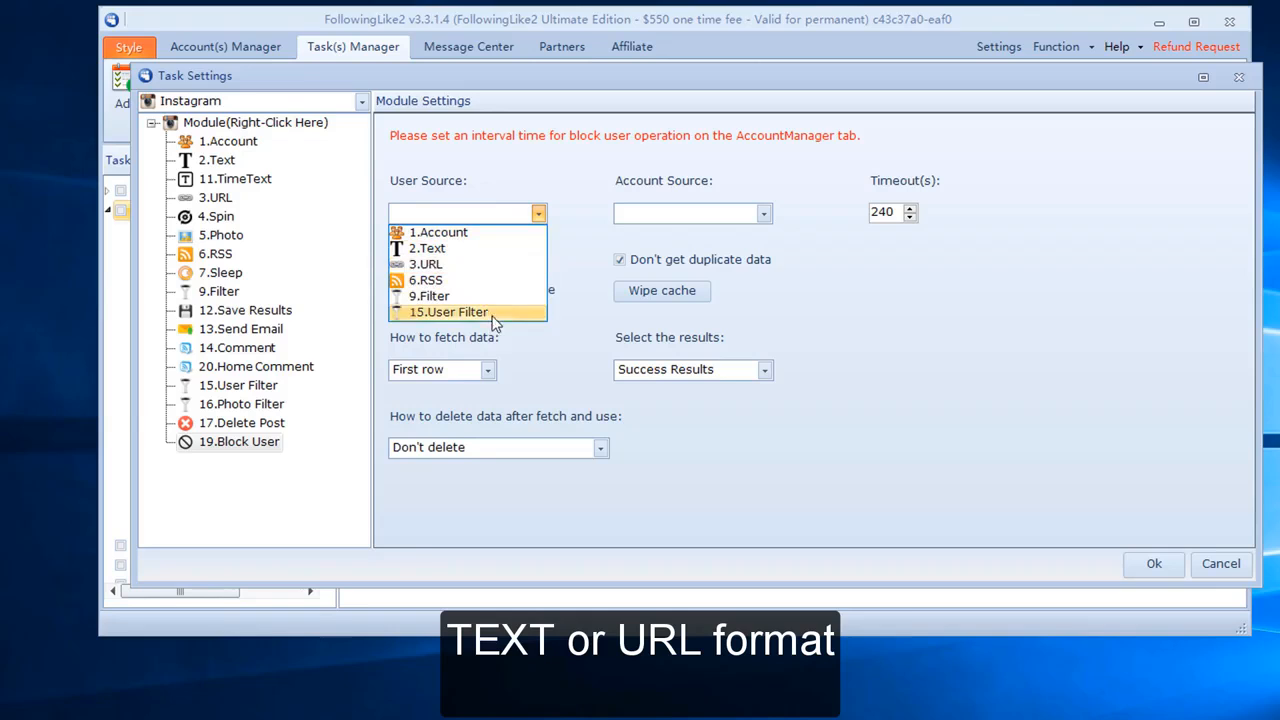
click(494, 271)
click(670, 214)
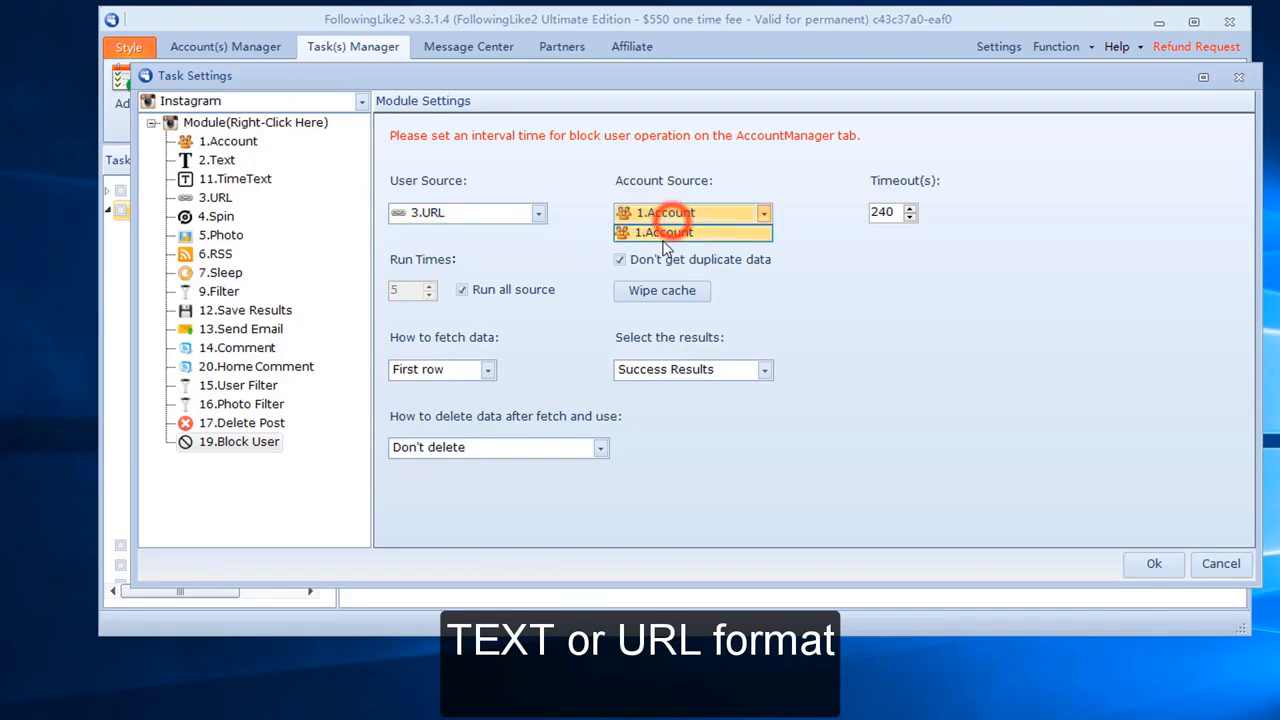
click(662, 234)
click(610, 170)
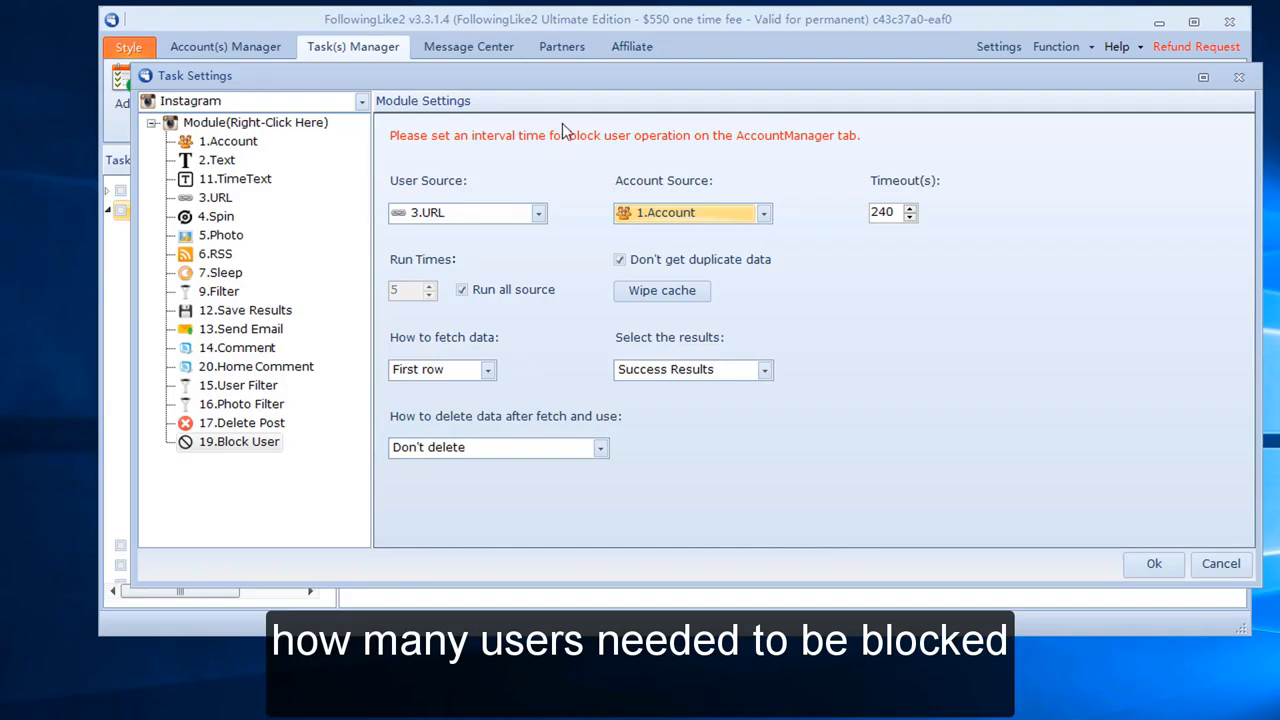
click(271, 447)
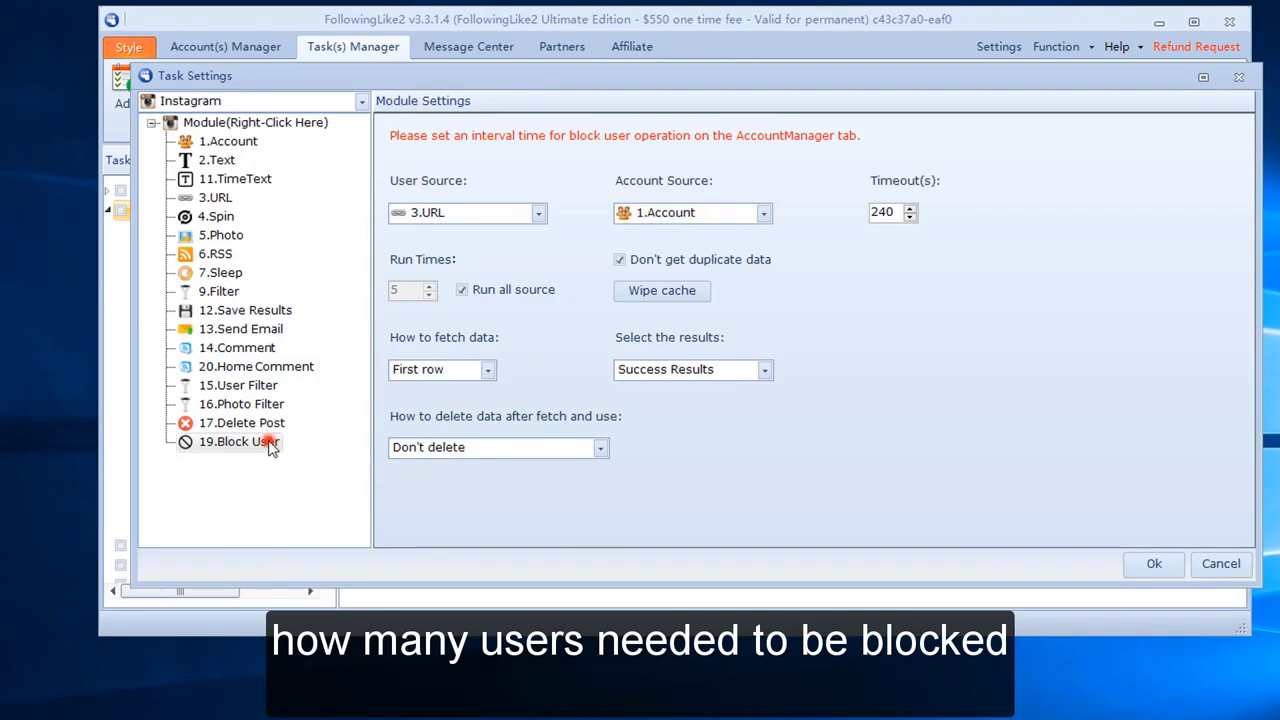
Step: Add a Random Execution module to the Instagram task and select it
right_click(287, 126)
mouse_move(310, 140)
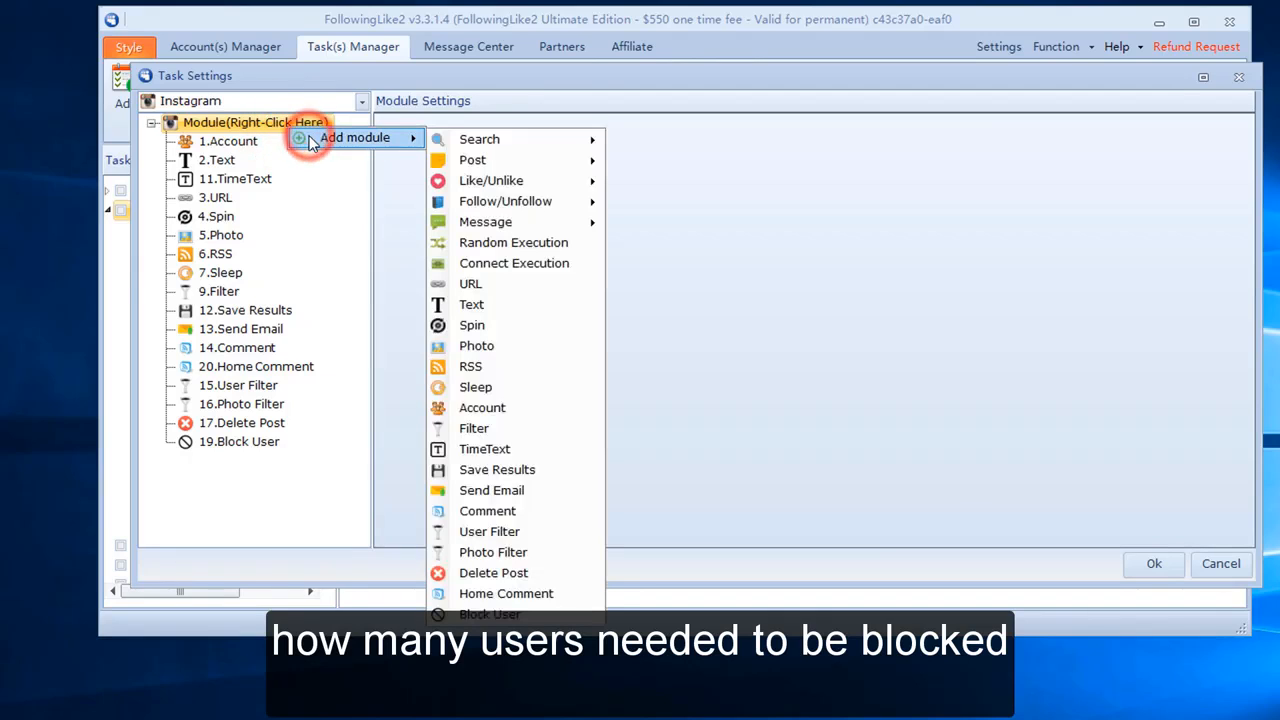
click(494, 253)
click(268, 462)
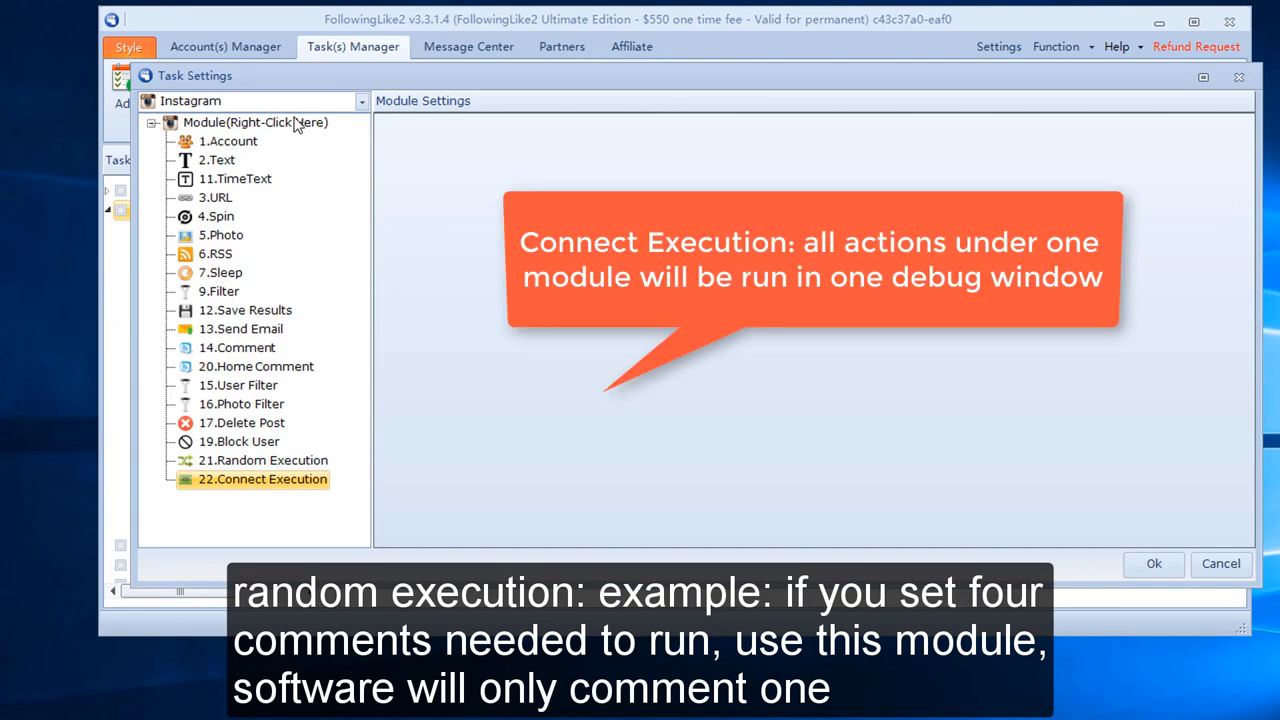
Step: Bring up the Add module menu to browse the Search module types
right_click(297, 124)
click(332, 129)
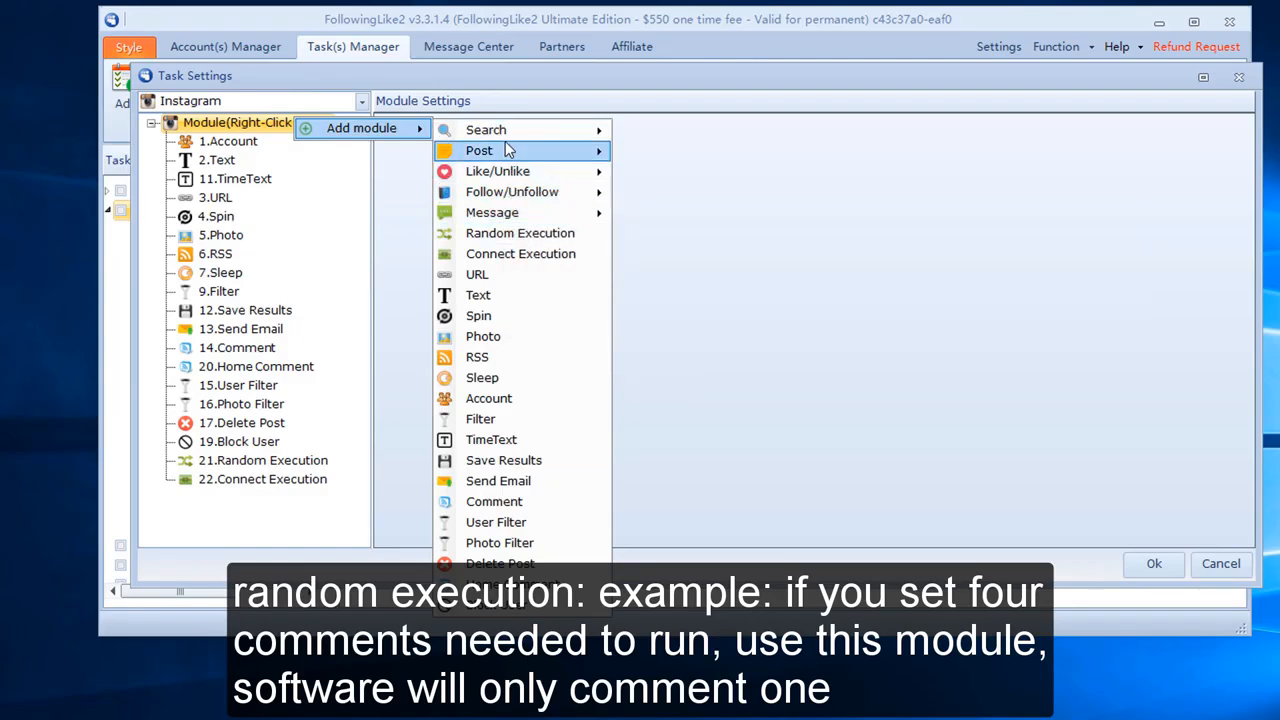
mouse_move(567, 134)
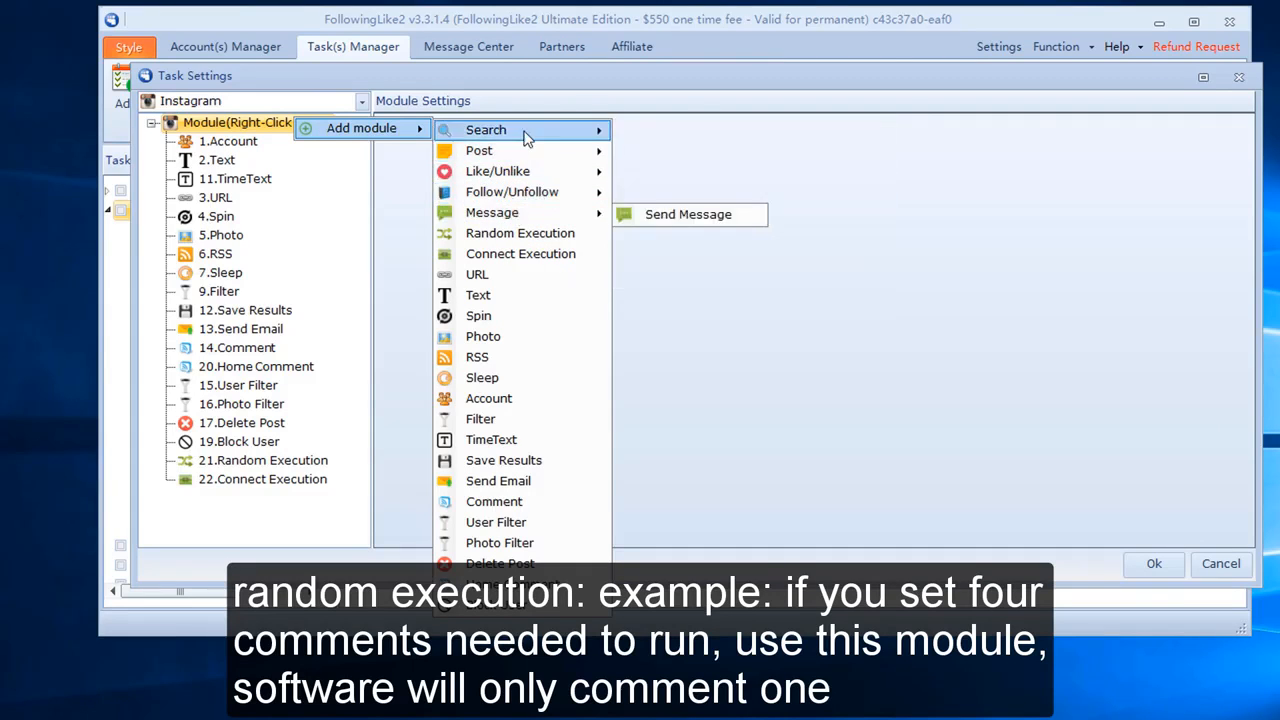
mouse_move(527, 138)
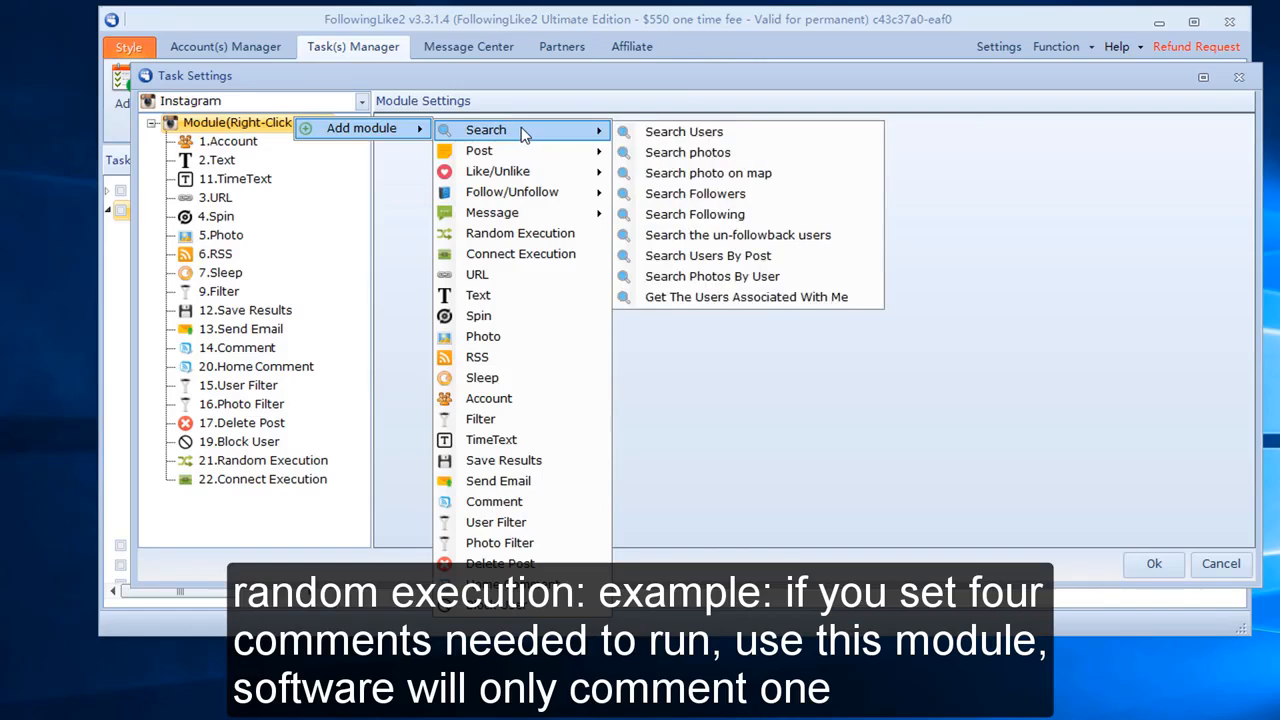
Step: Add a Search Users module to the task and open its settings
click(718, 136)
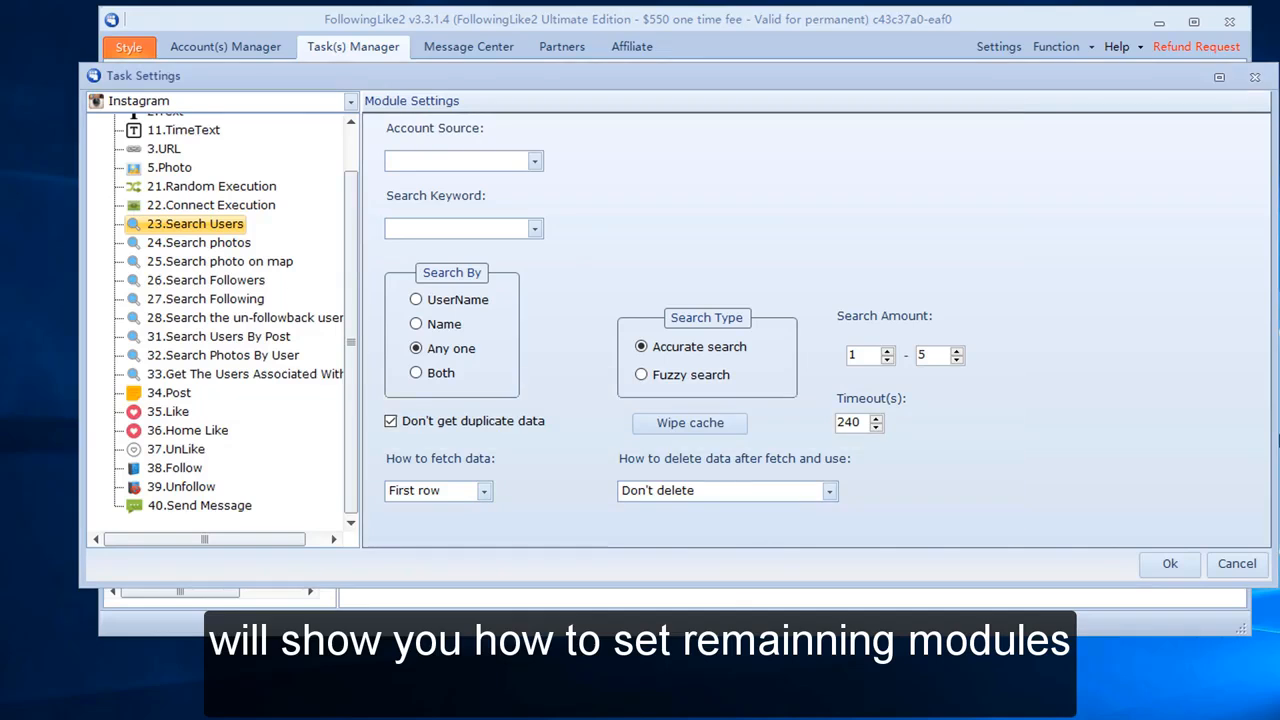
scroll(215, 122, up, 1)
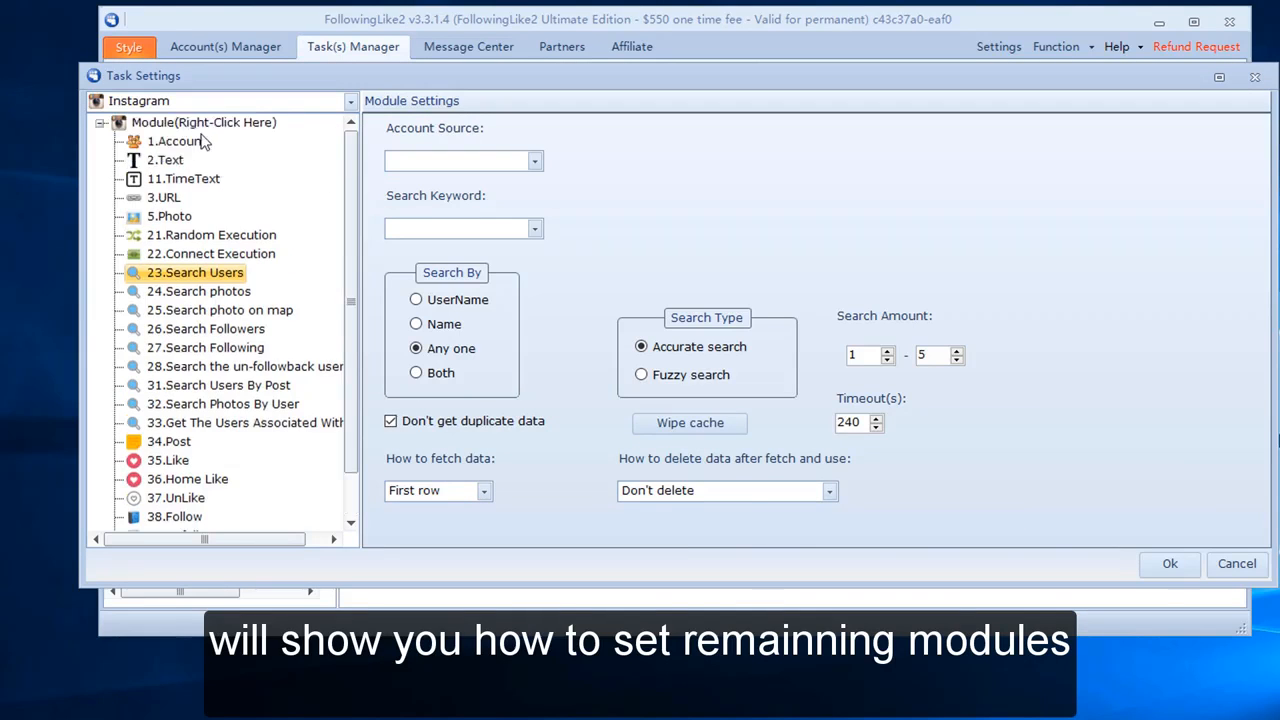
right_click(198, 124)
mouse_move(212, 132)
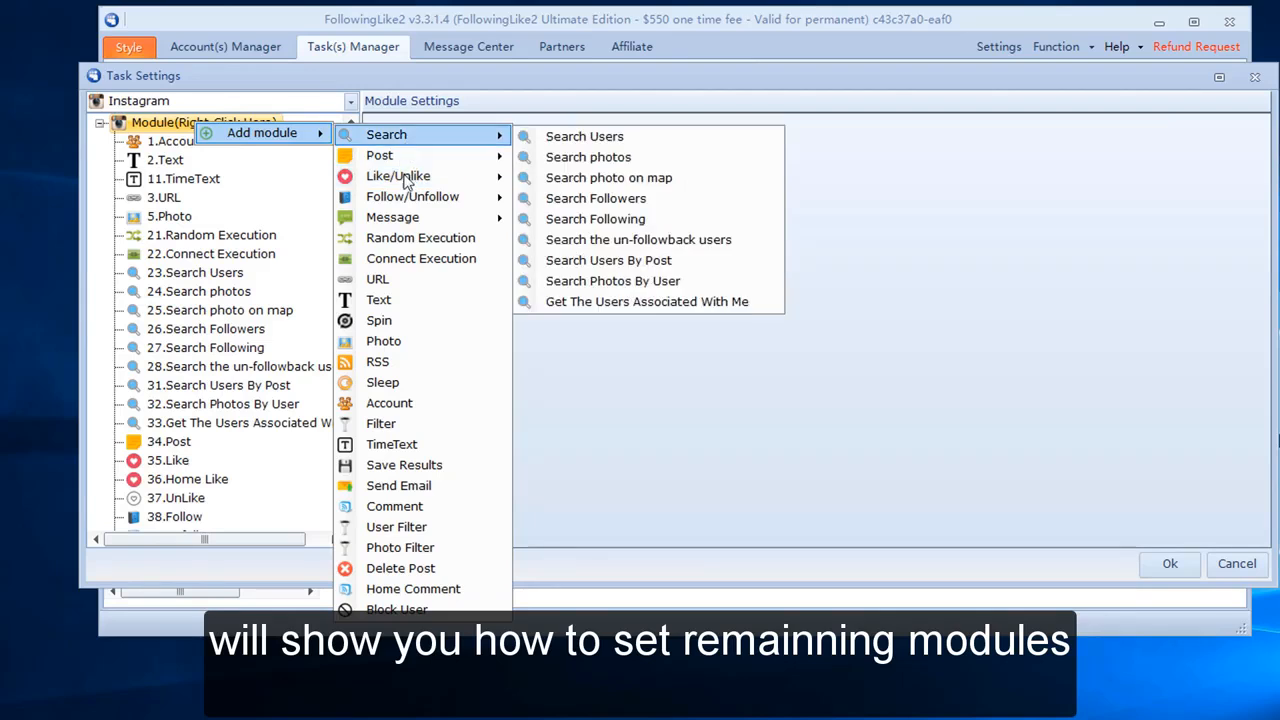
click(175, 479)
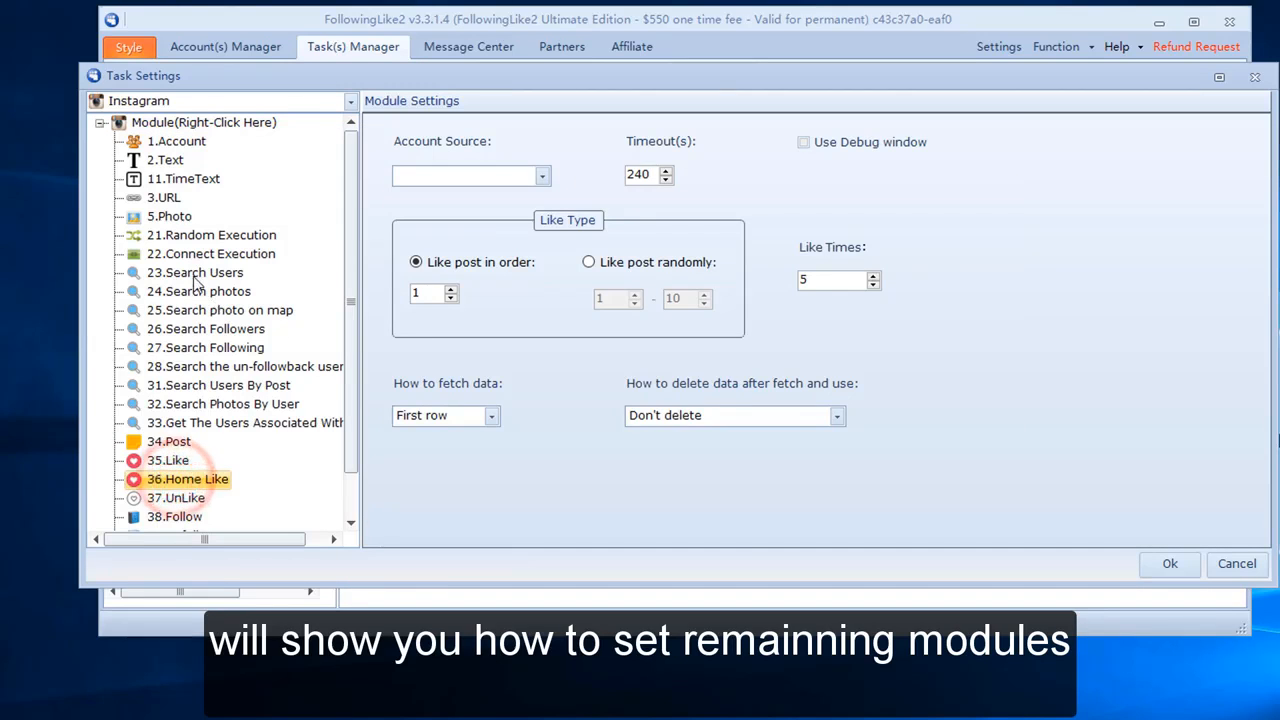
click(190, 274)
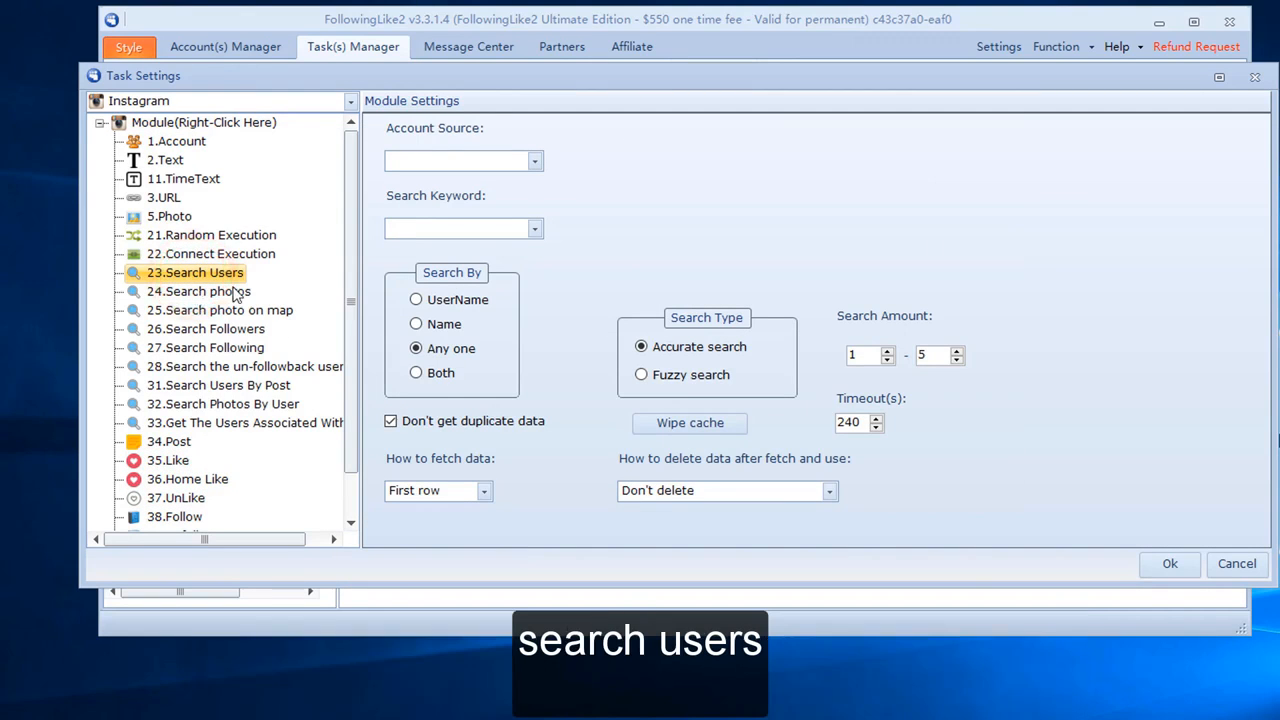
Step: Give Search Users 1.Account as account source and 2.Text as keyword source
click(432, 161)
click(430, 178)
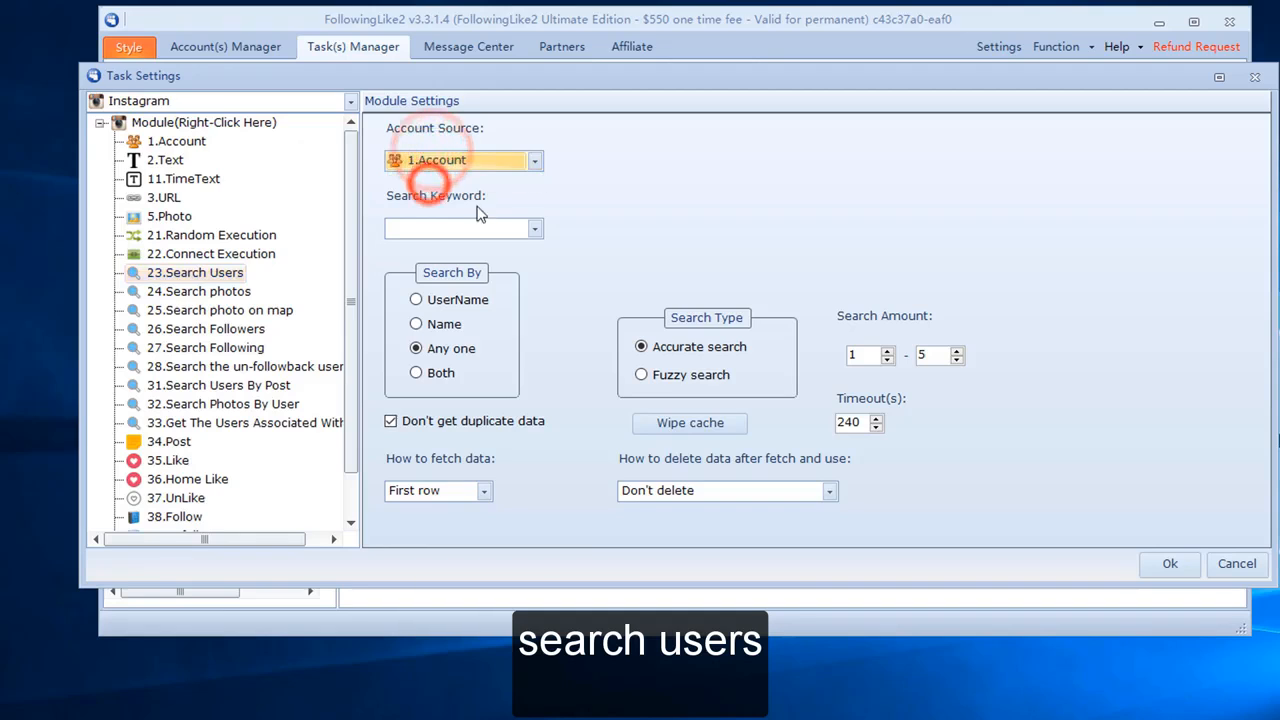
click(423, 228)
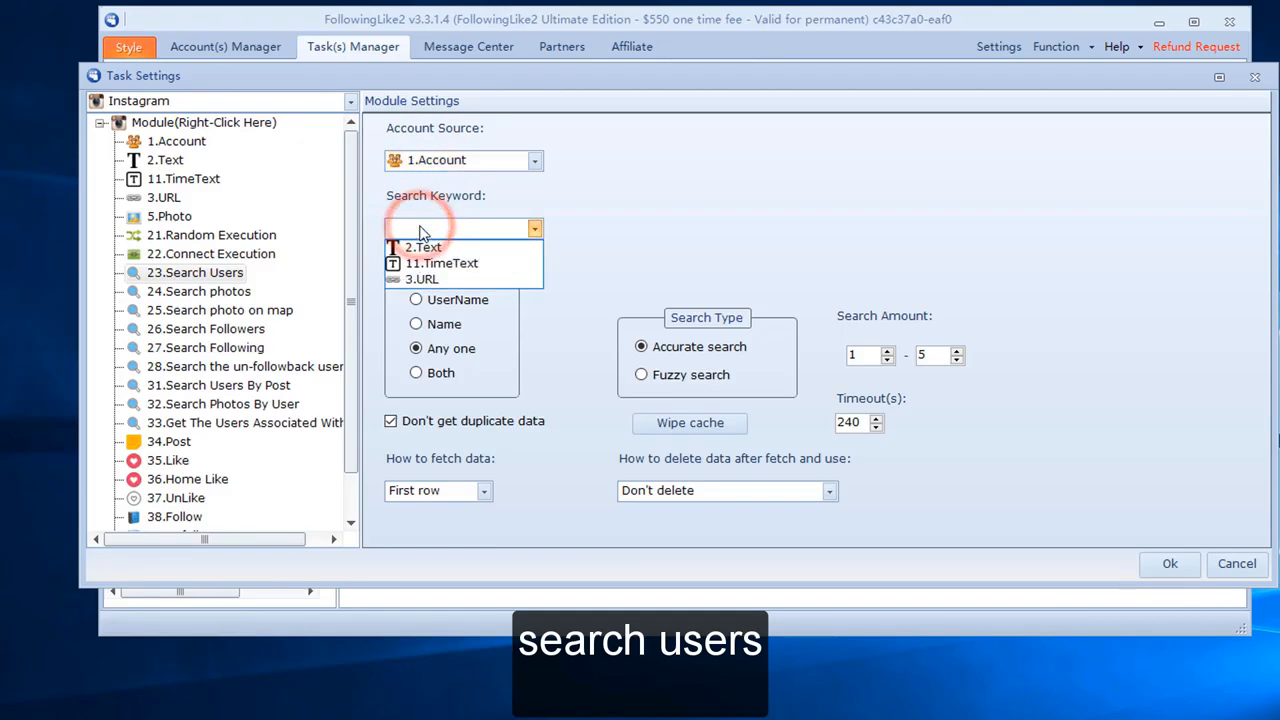
click(416, 248)
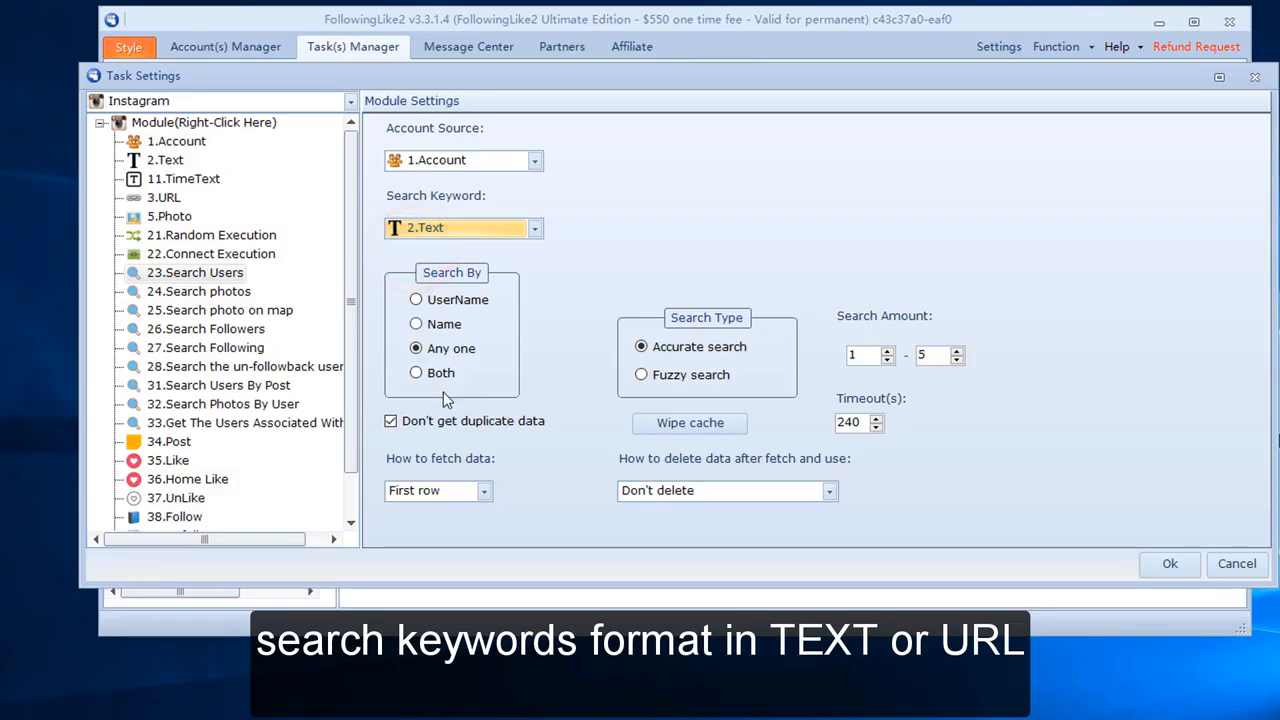
Step: Search users by username matching any one condition, with minimum search amount 2
click(587, 308)
click(438, 306)
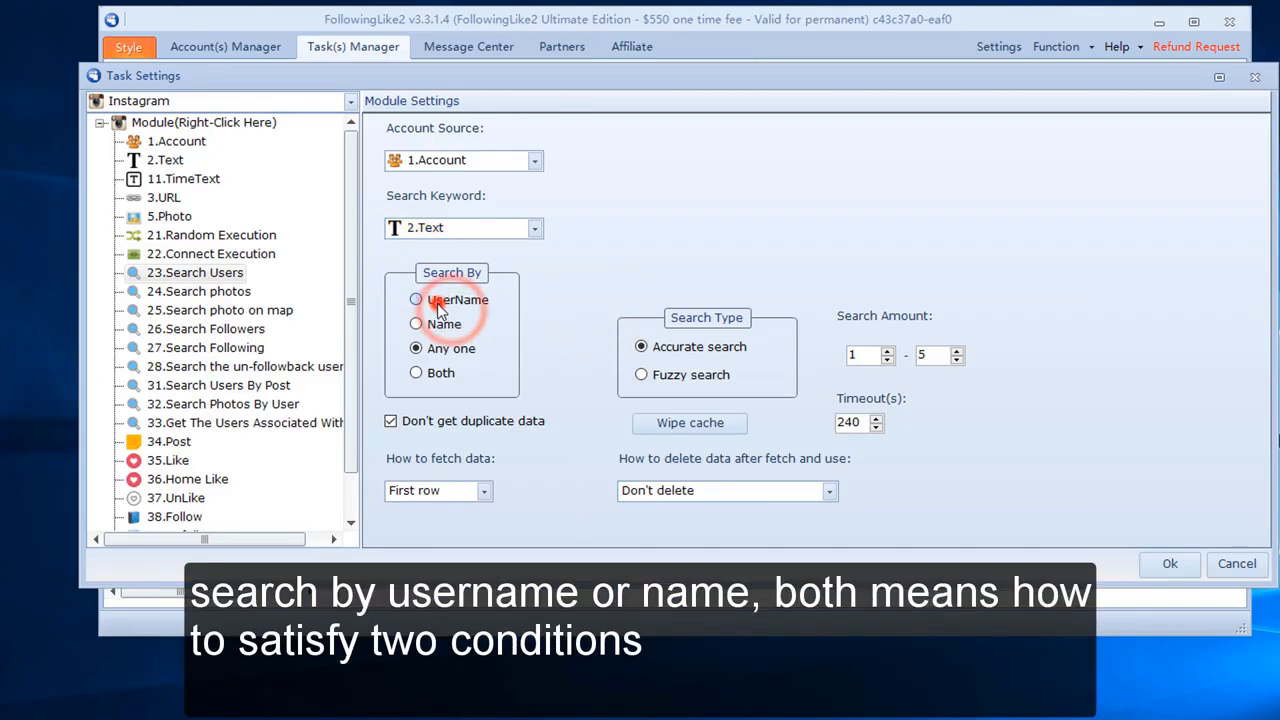
click(418, 348)
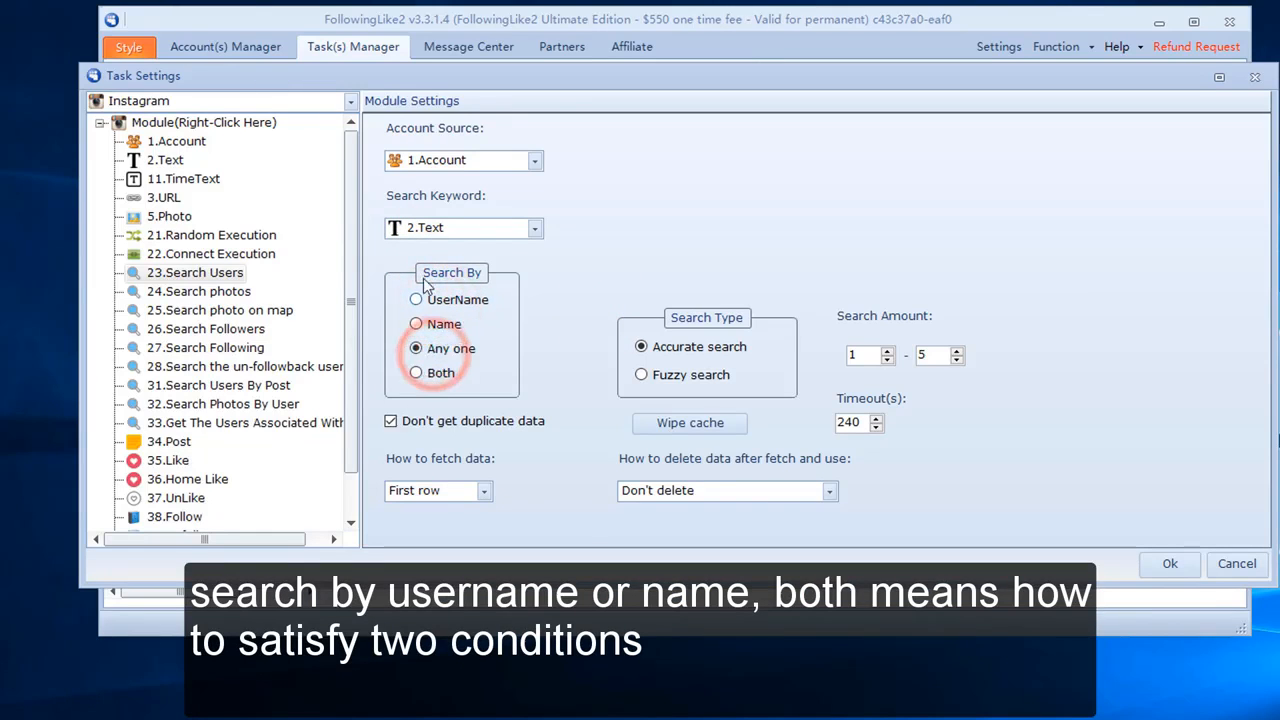
click(427, 378)
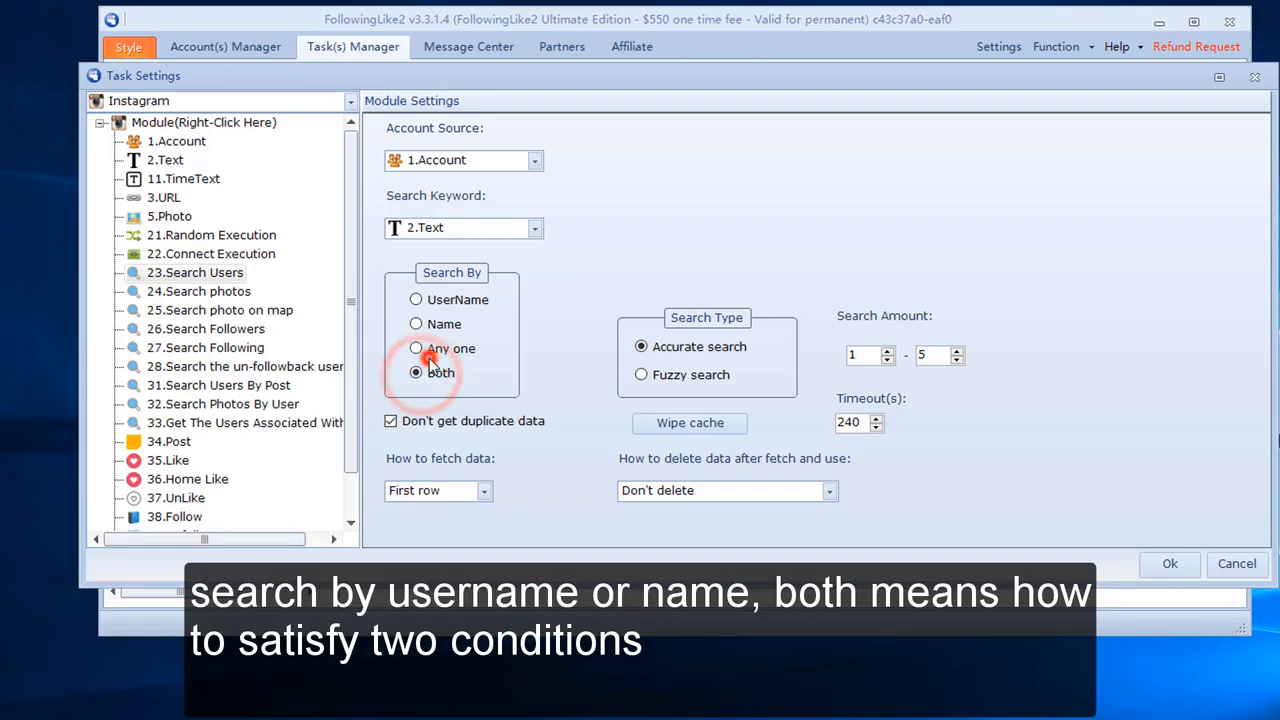
click(435, 348)
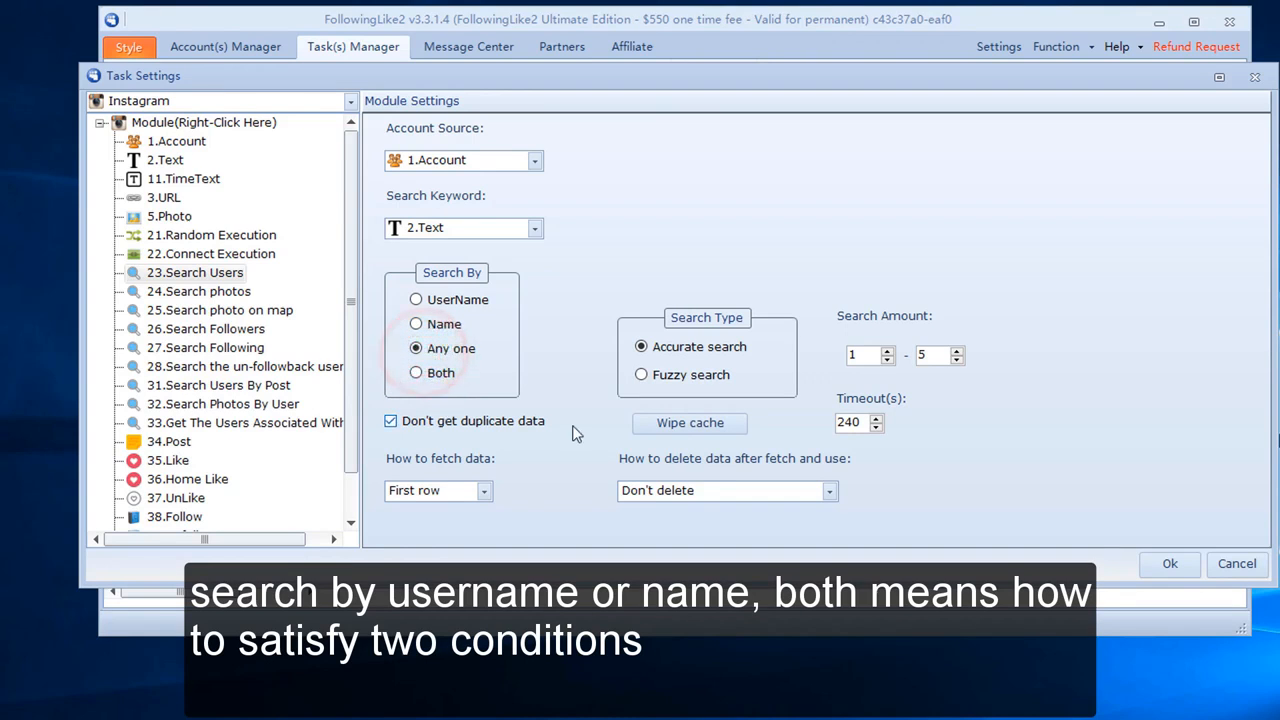
click(868, 356)
text(2)
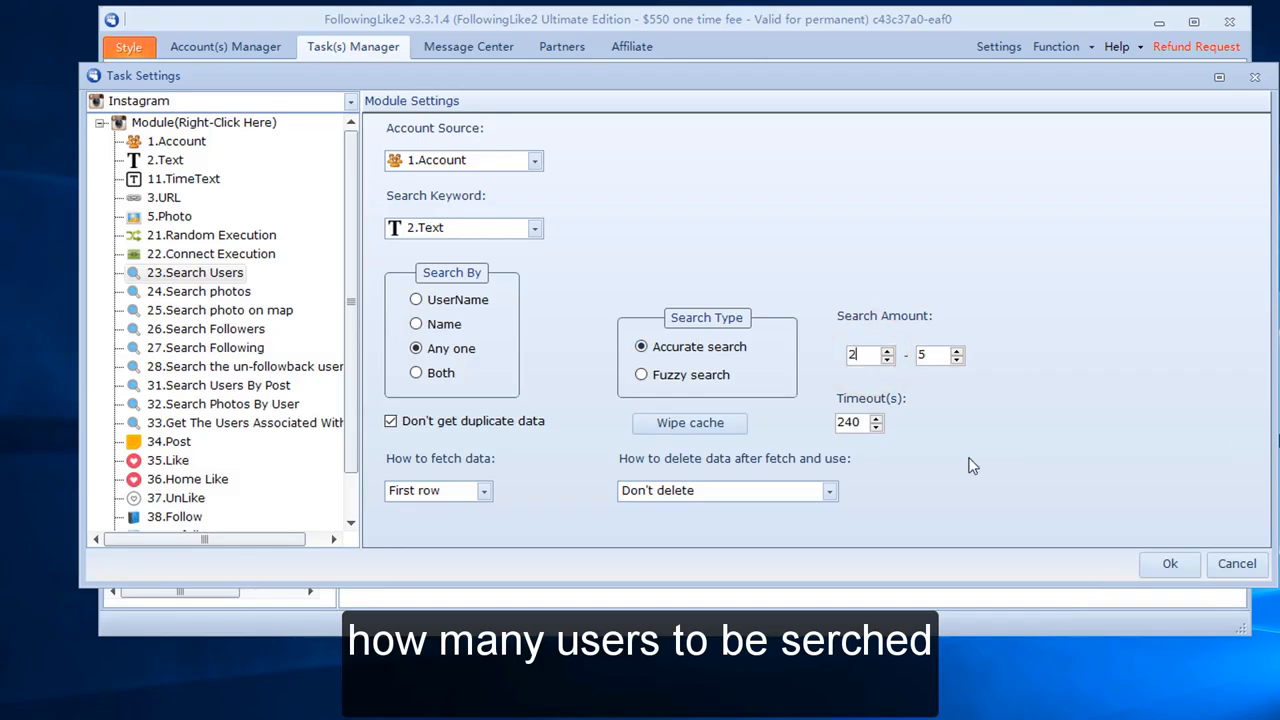
Step: Give Search photos 1.Account as account source and require hashtags from 2.Text
click(222, 291)
click(420, 168)
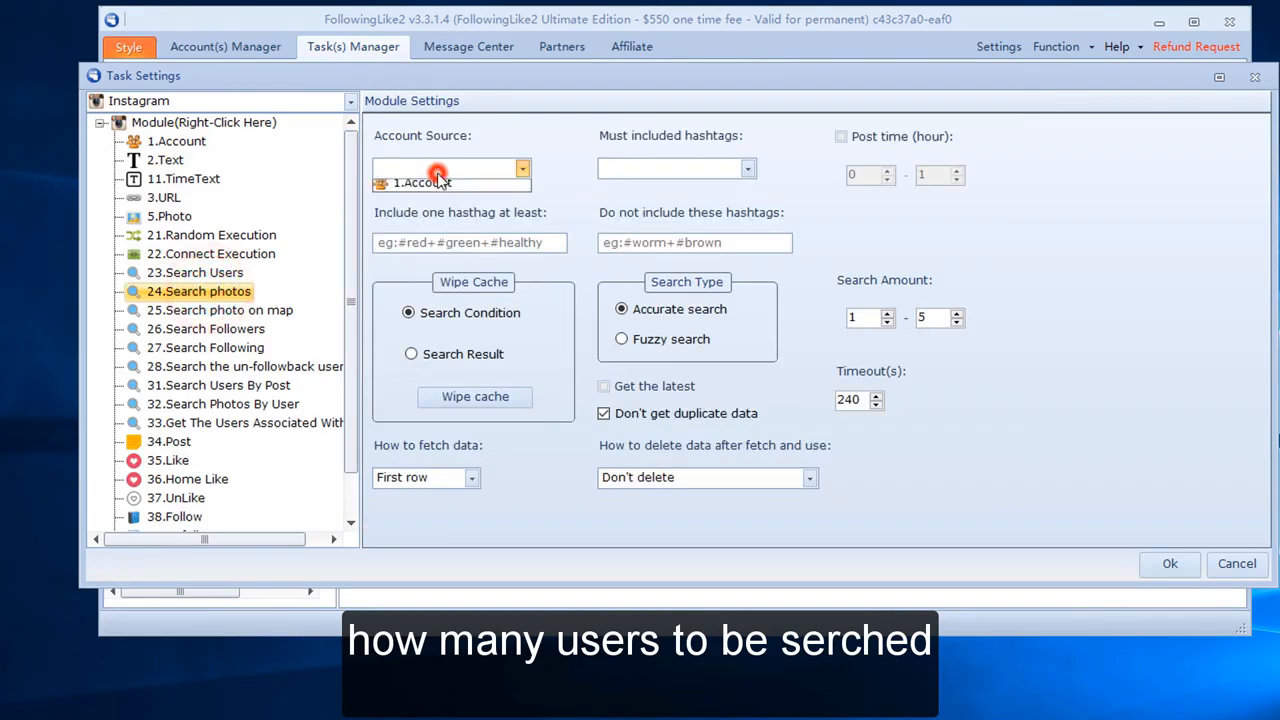
click(432, 184)
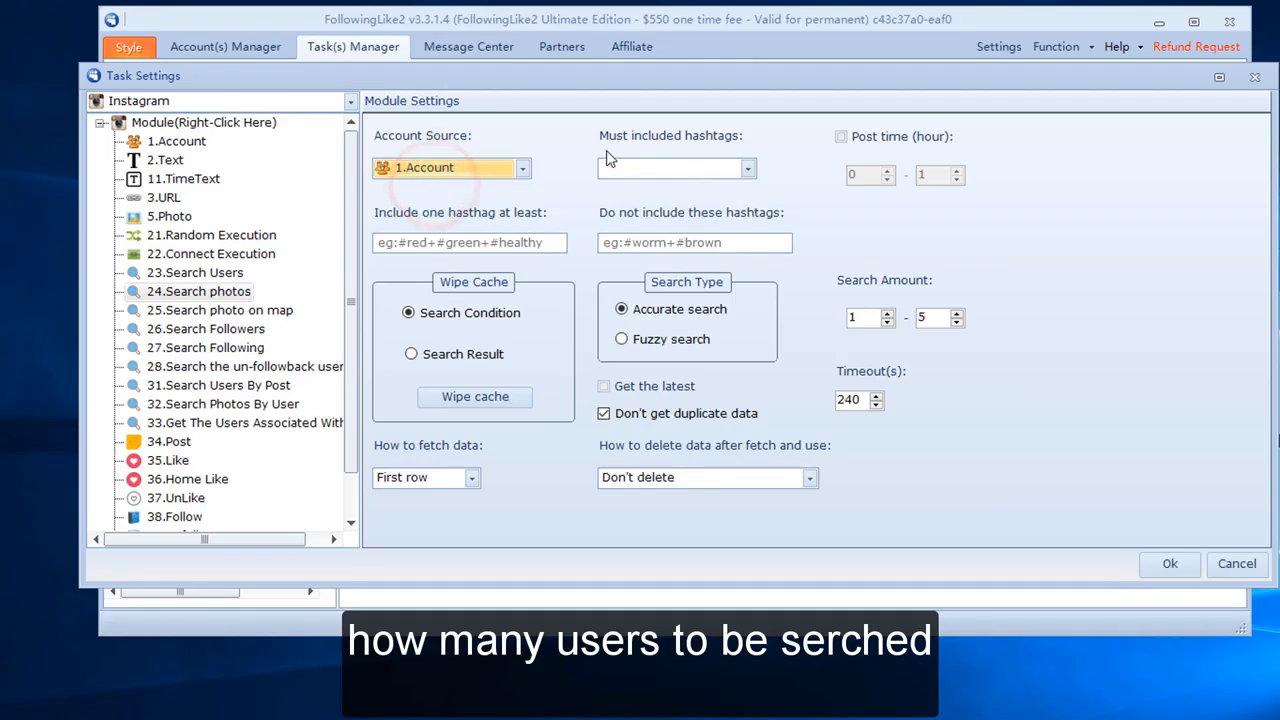
click(680, 170)
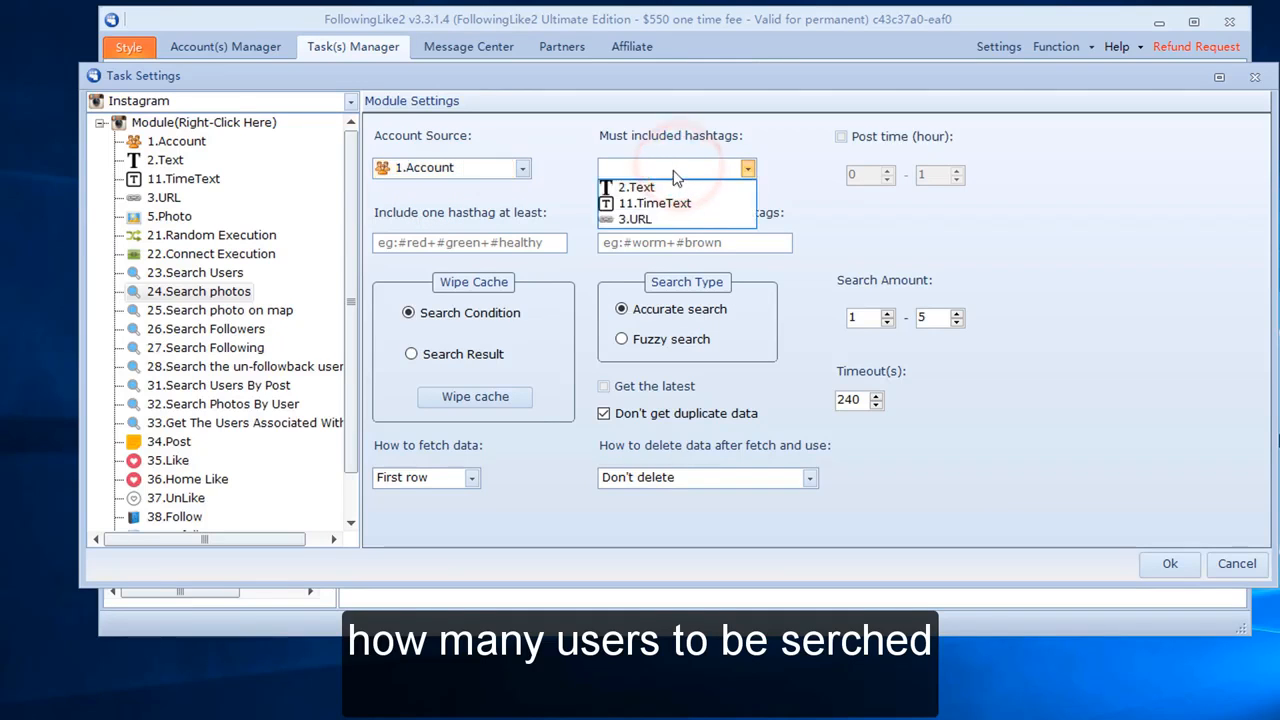
click(668, 188)
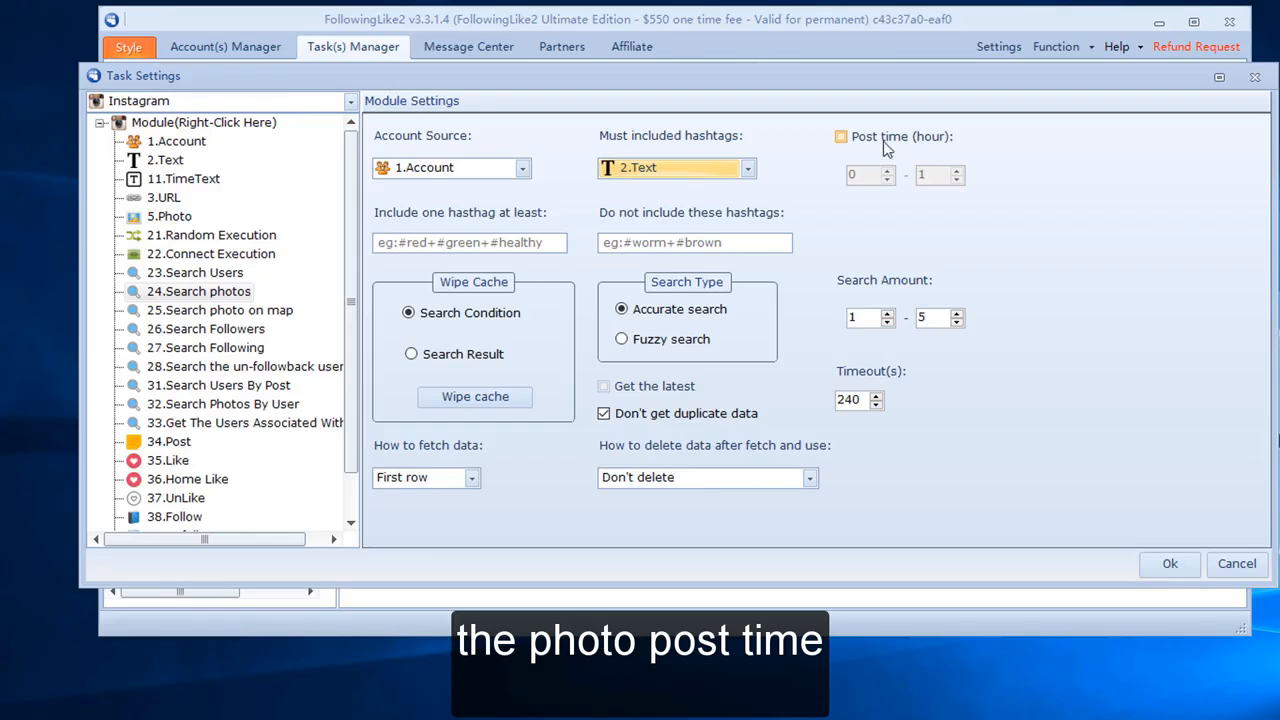
Step: Enable the Post time (hour) filter so only photos from 0–1 hours are taken
click(842, 138)
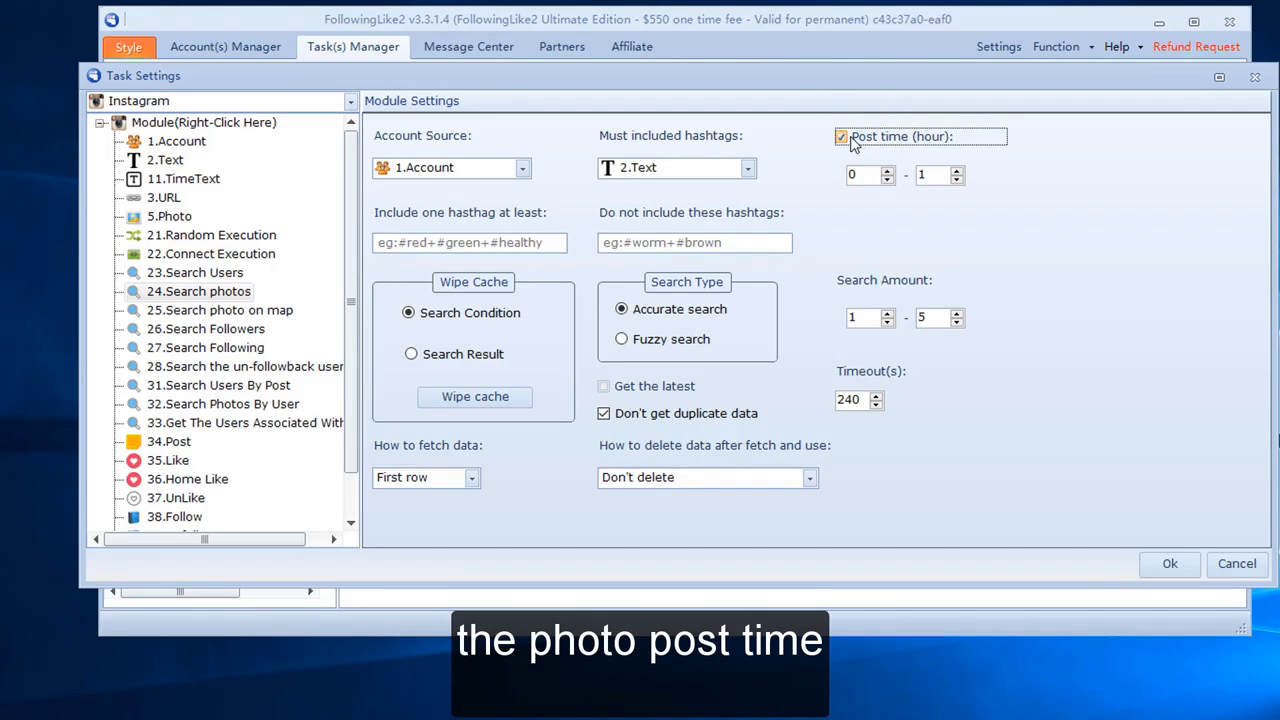
click(851, 138)
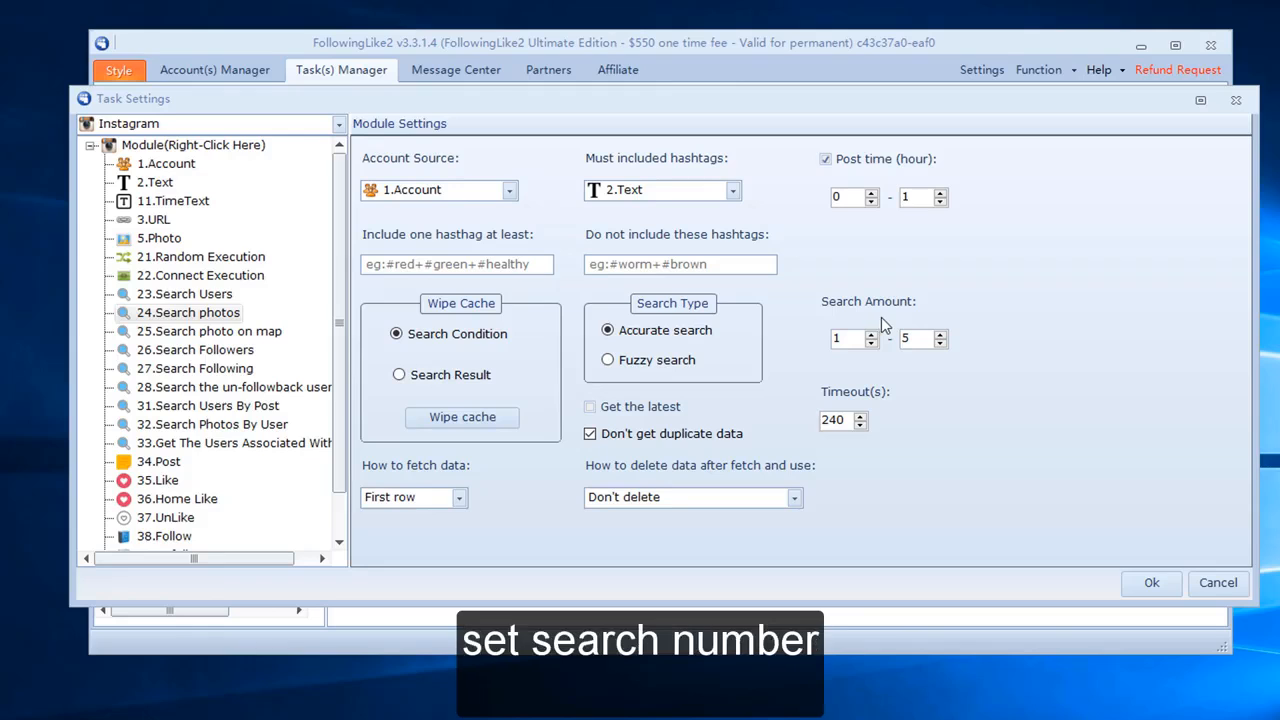
click(212, 335)
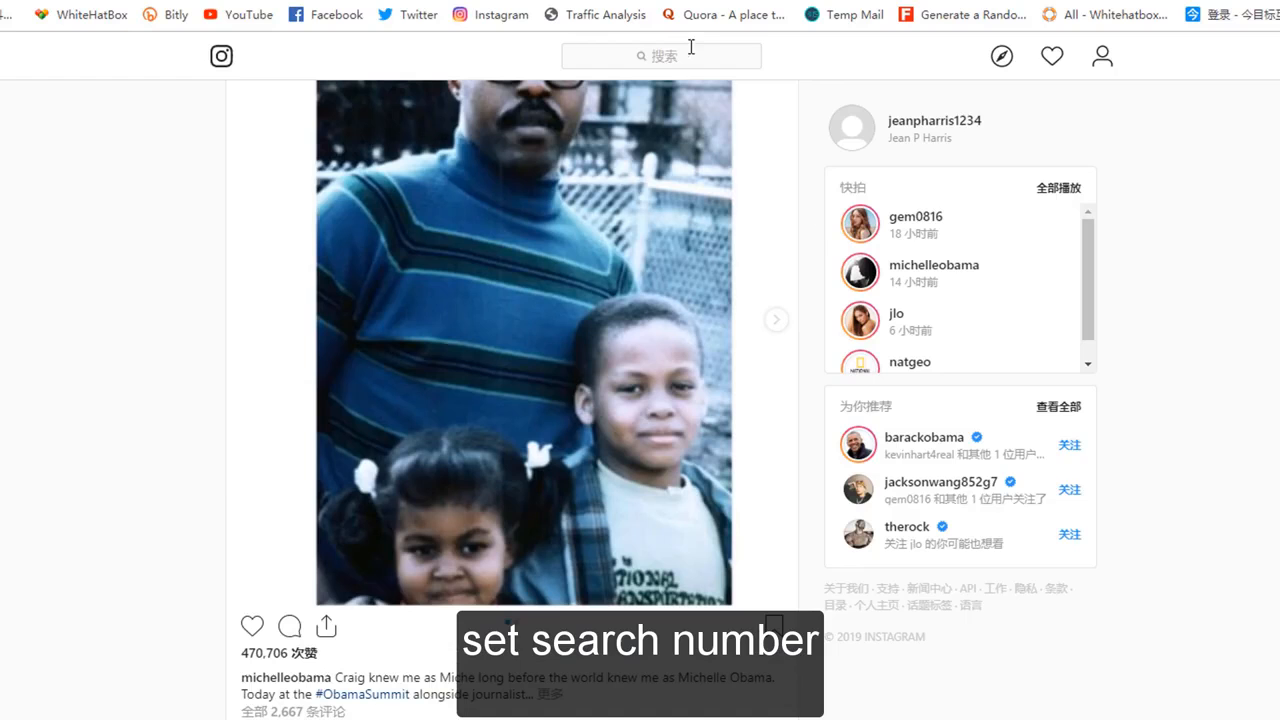
Step: Search Instagram for #usa and open the #usa hashtag page
click(680, 51)
text(#usa)
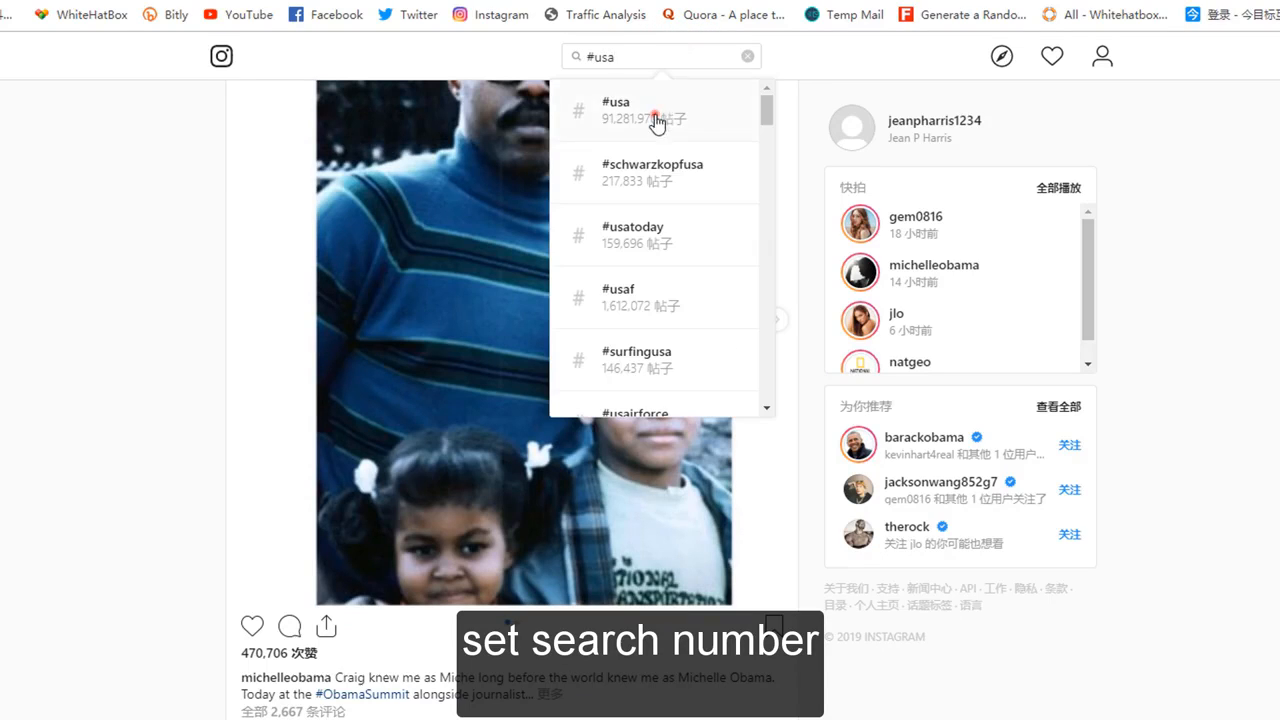
click(655, 114)
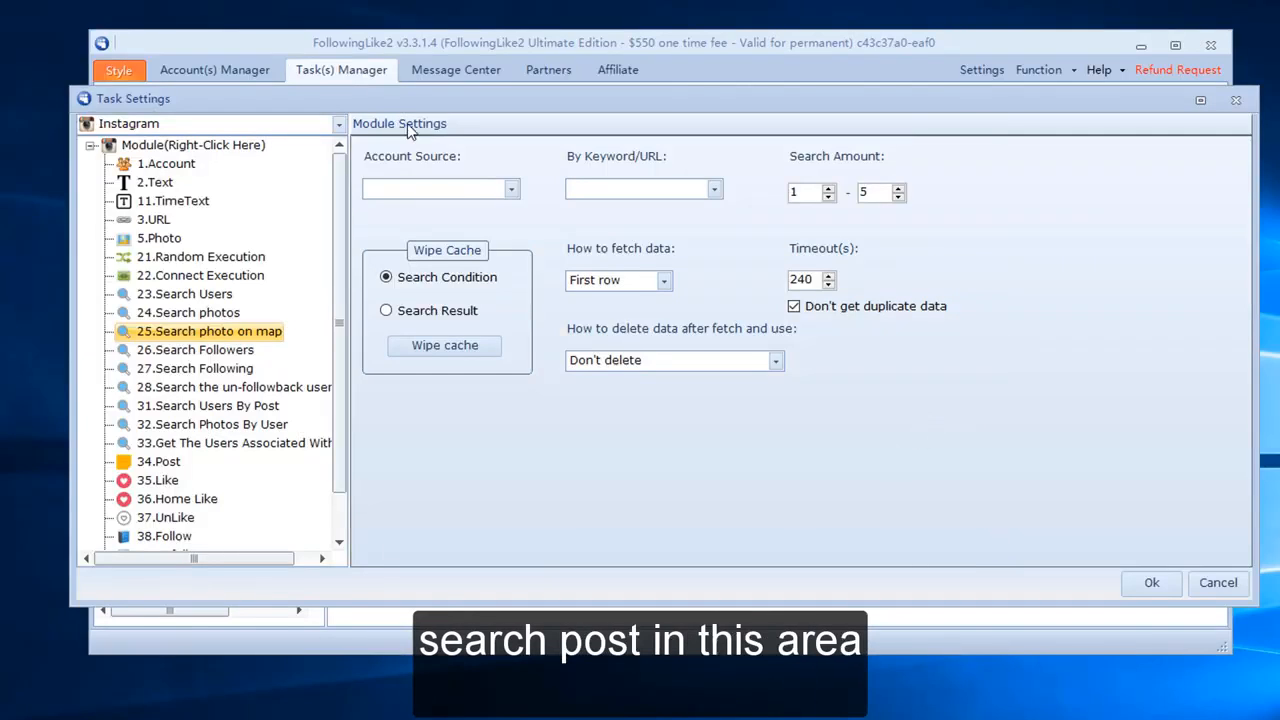
Step: Set Search photo on map's account source to 1.Account, leaving the keyword source empty
click(508, 190)
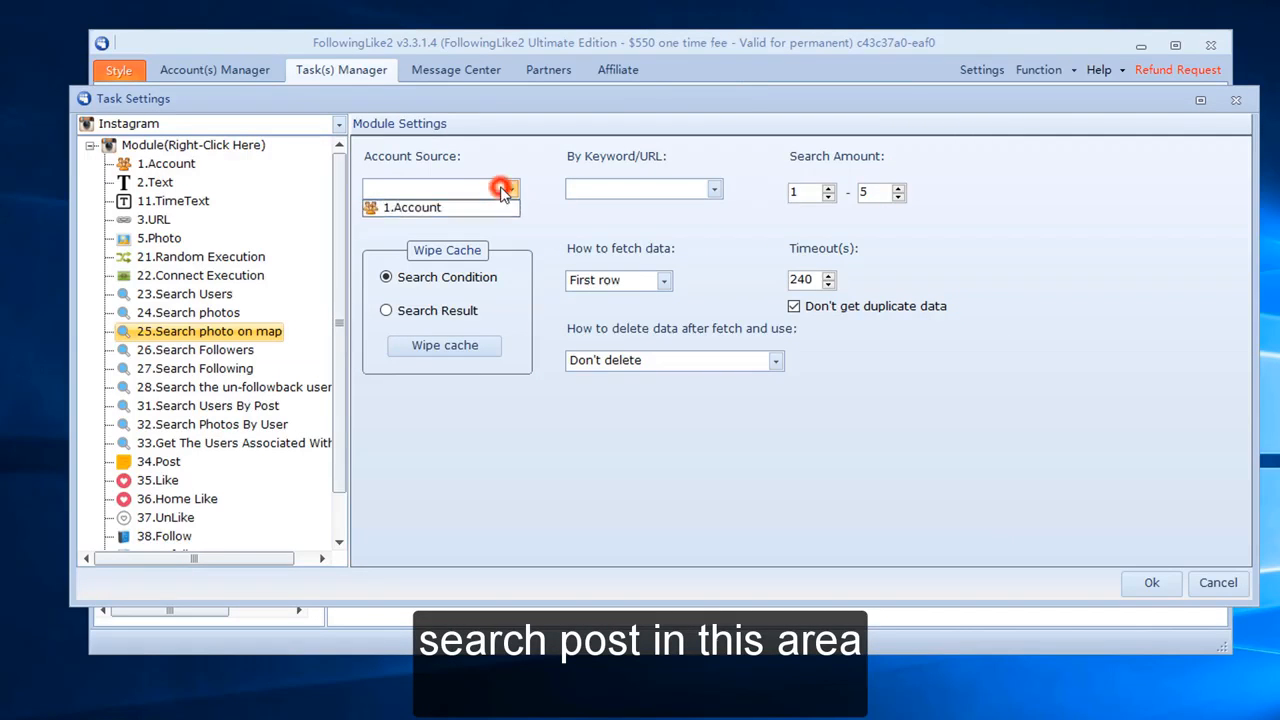
click(495, 208)
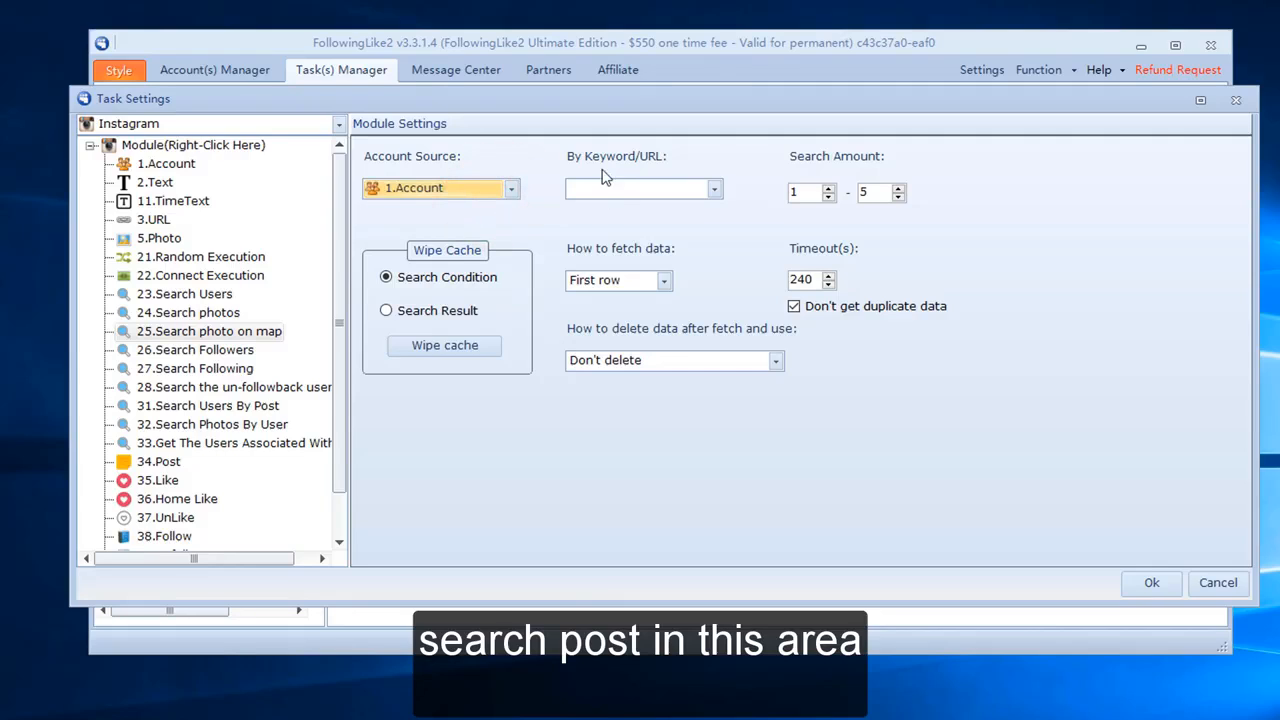
click(662, 192)
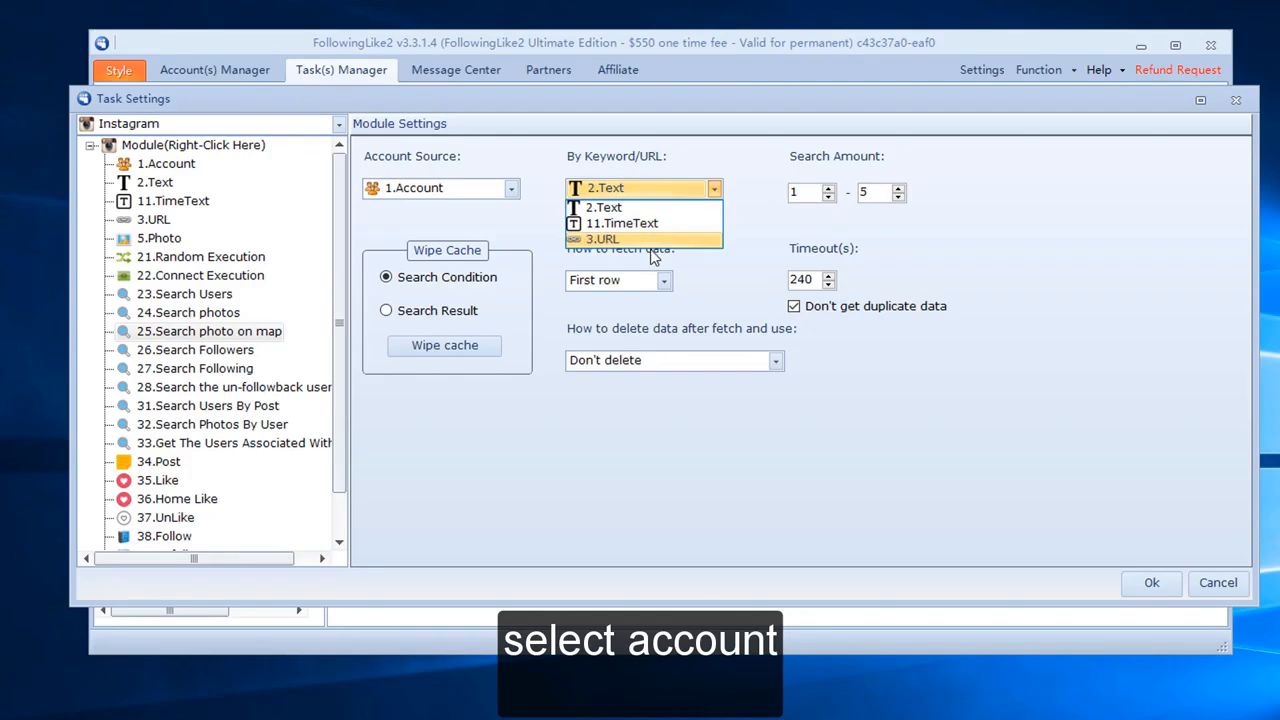
click(757, 232)
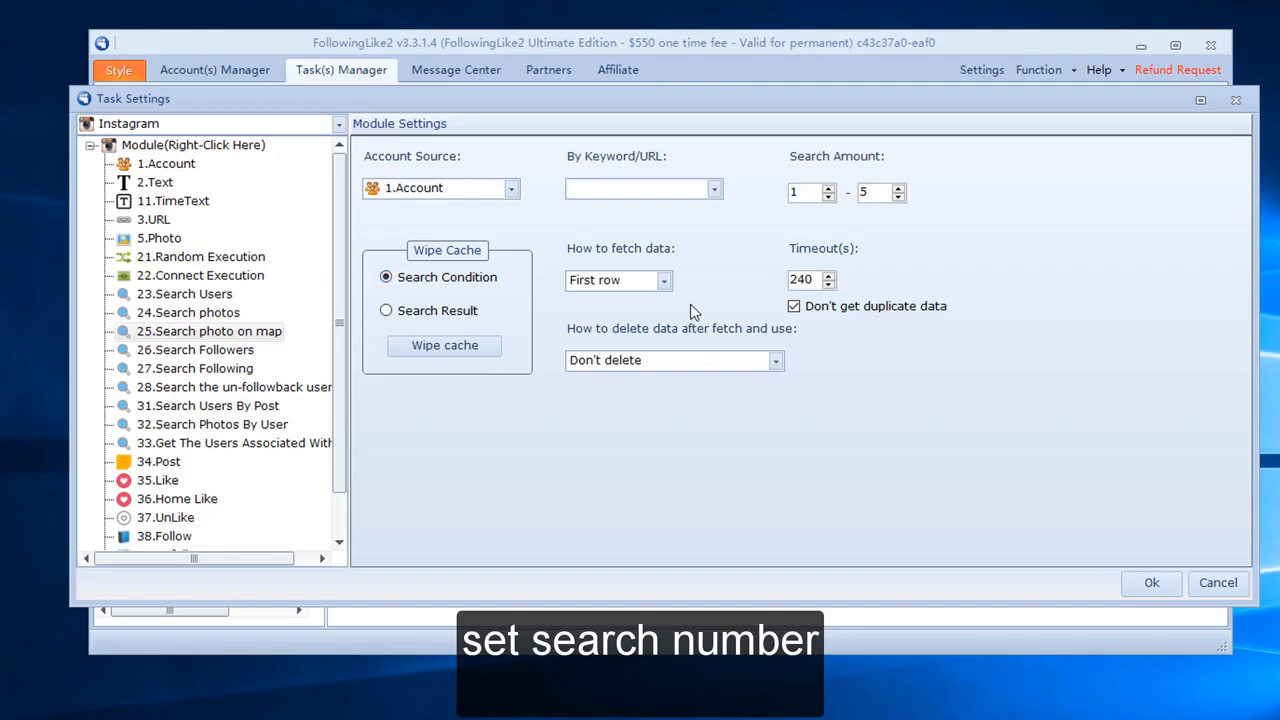
Step: Set Search Followers' user source to 3.URL and account source to 1.Account
click(243, 356)
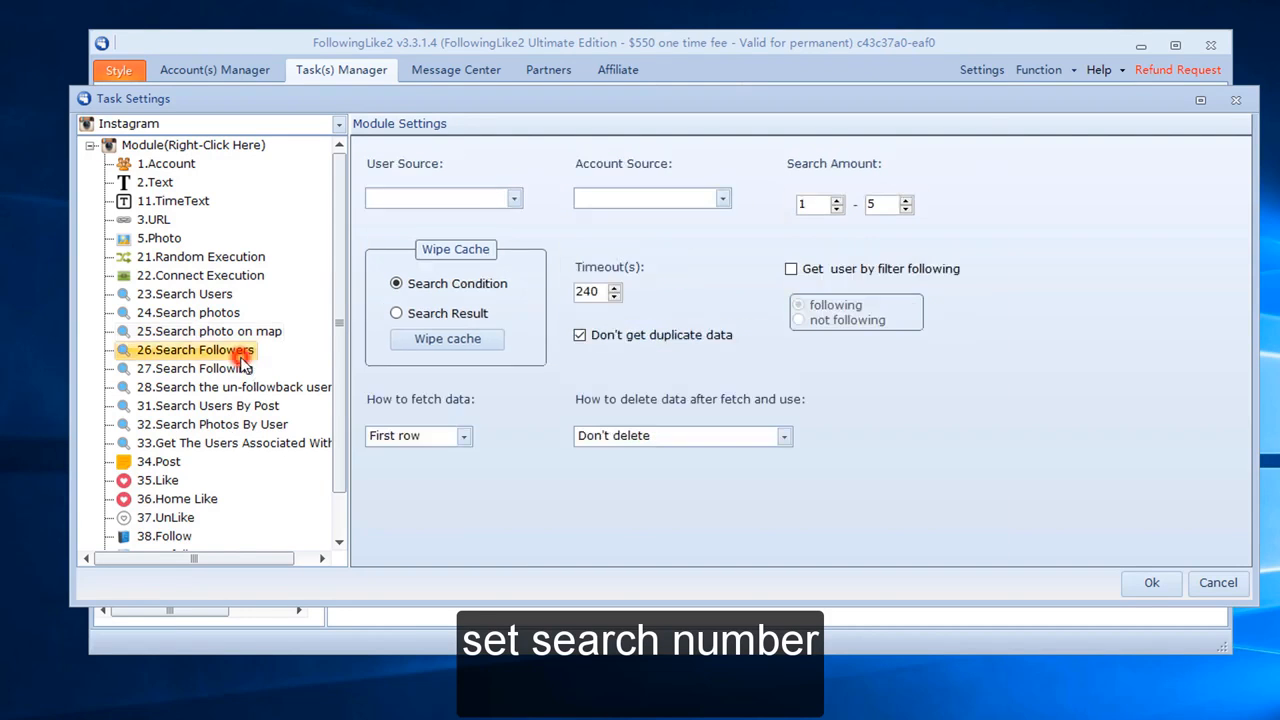
click(514, 198)
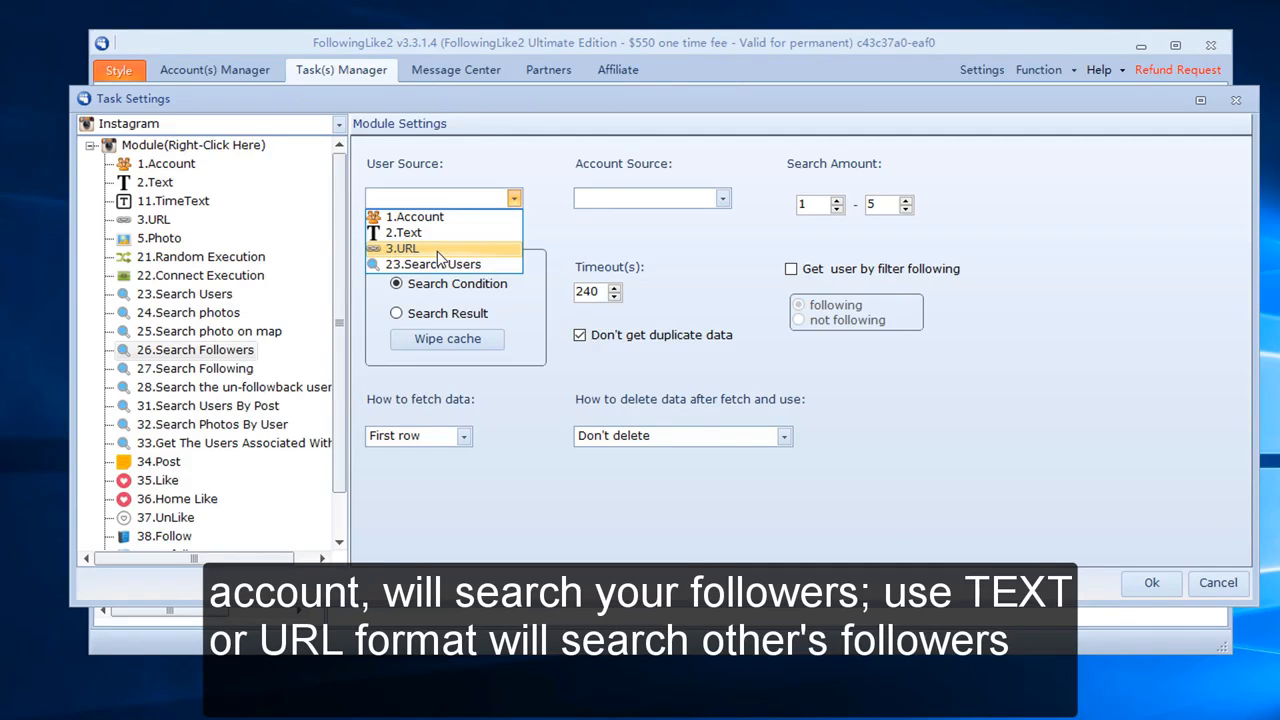
click(437, 251)
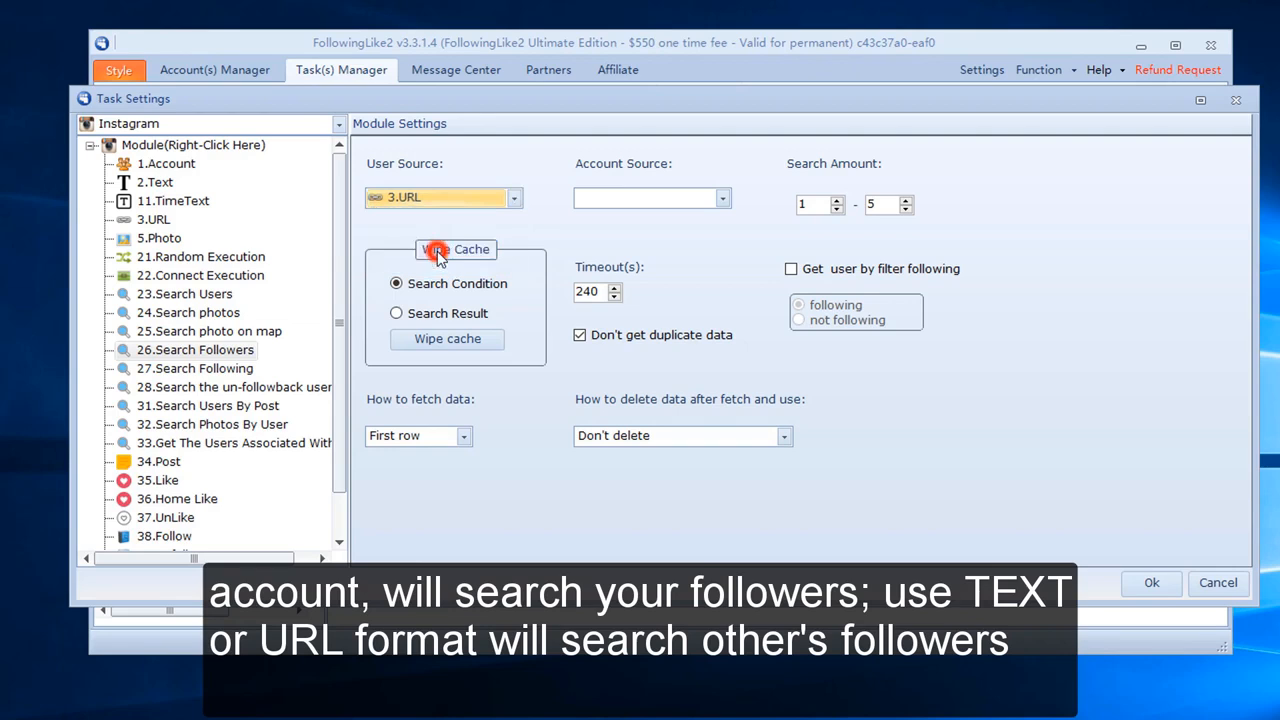
click(637, 200)
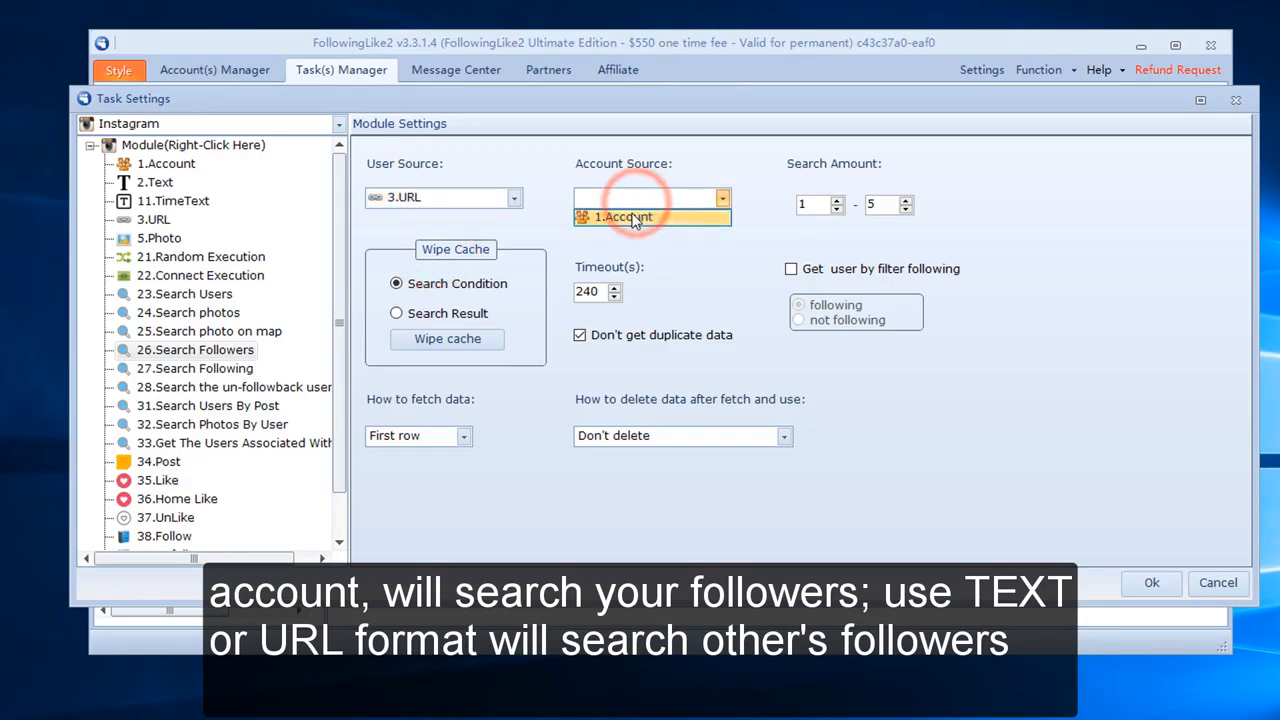
click(630, 217)
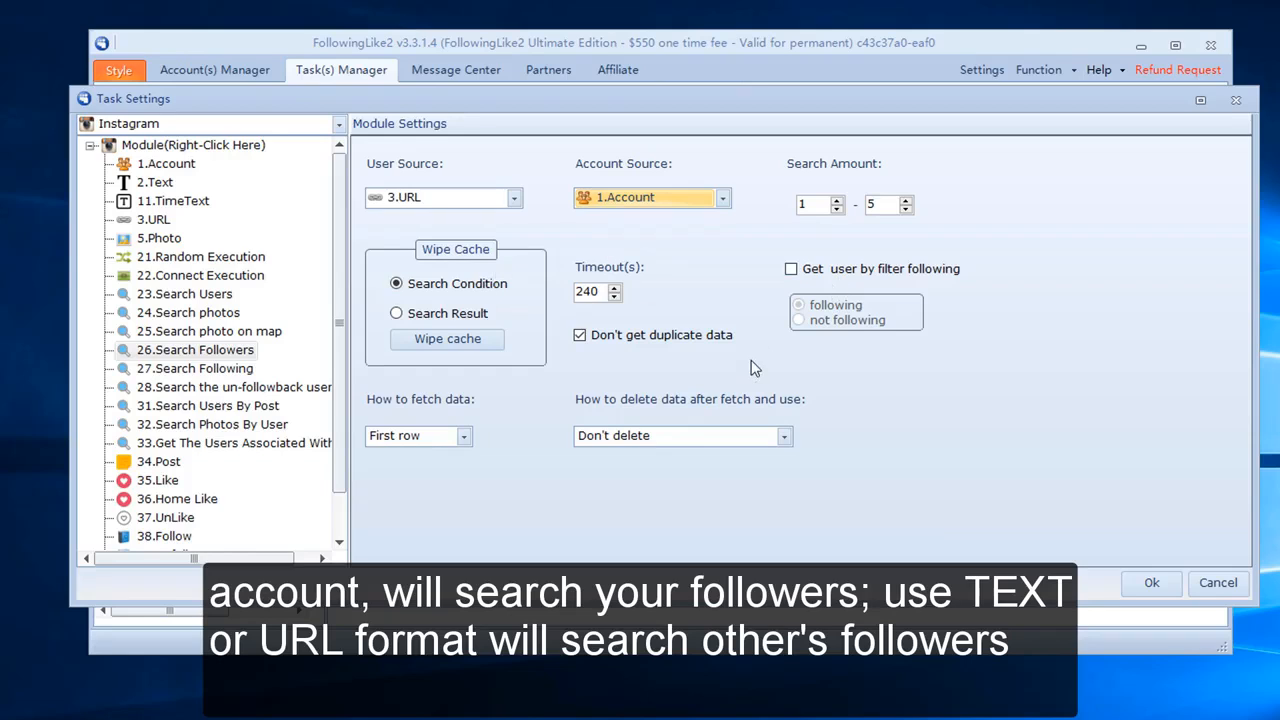
Step: Filter users by following status, keeping only those not following
click(812, 270)
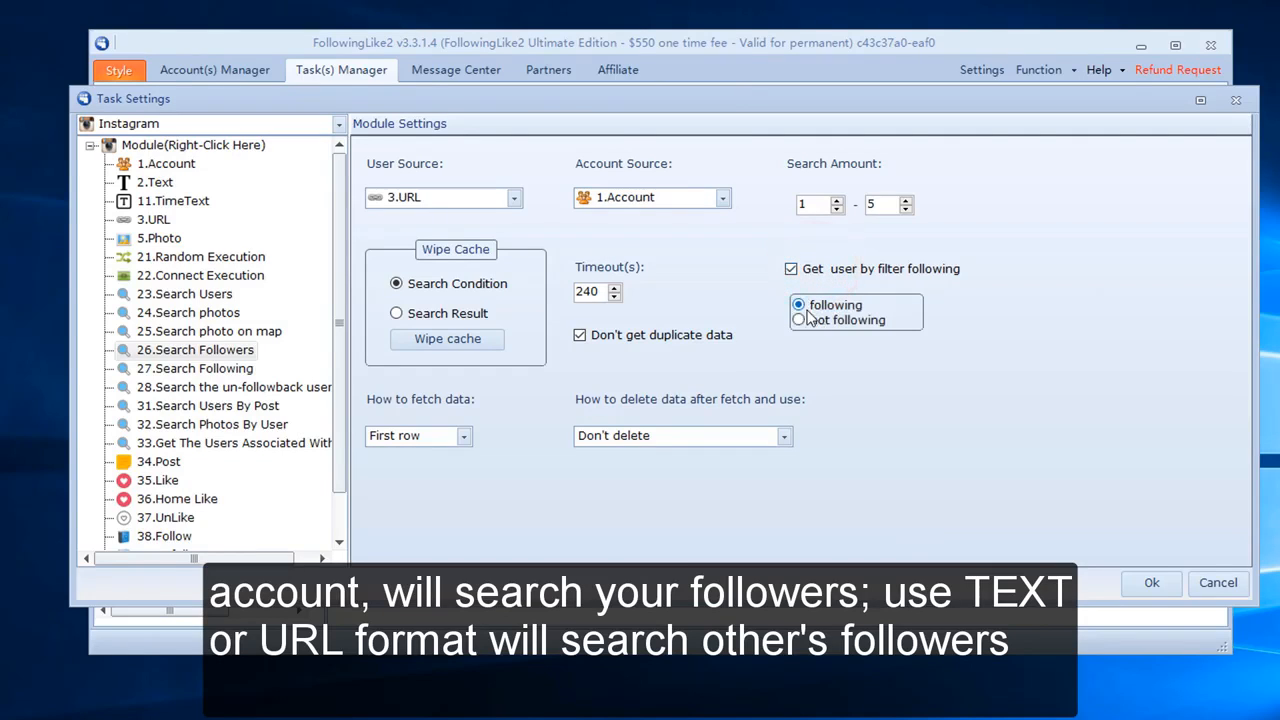
click(808, 320)
click(200, 369)
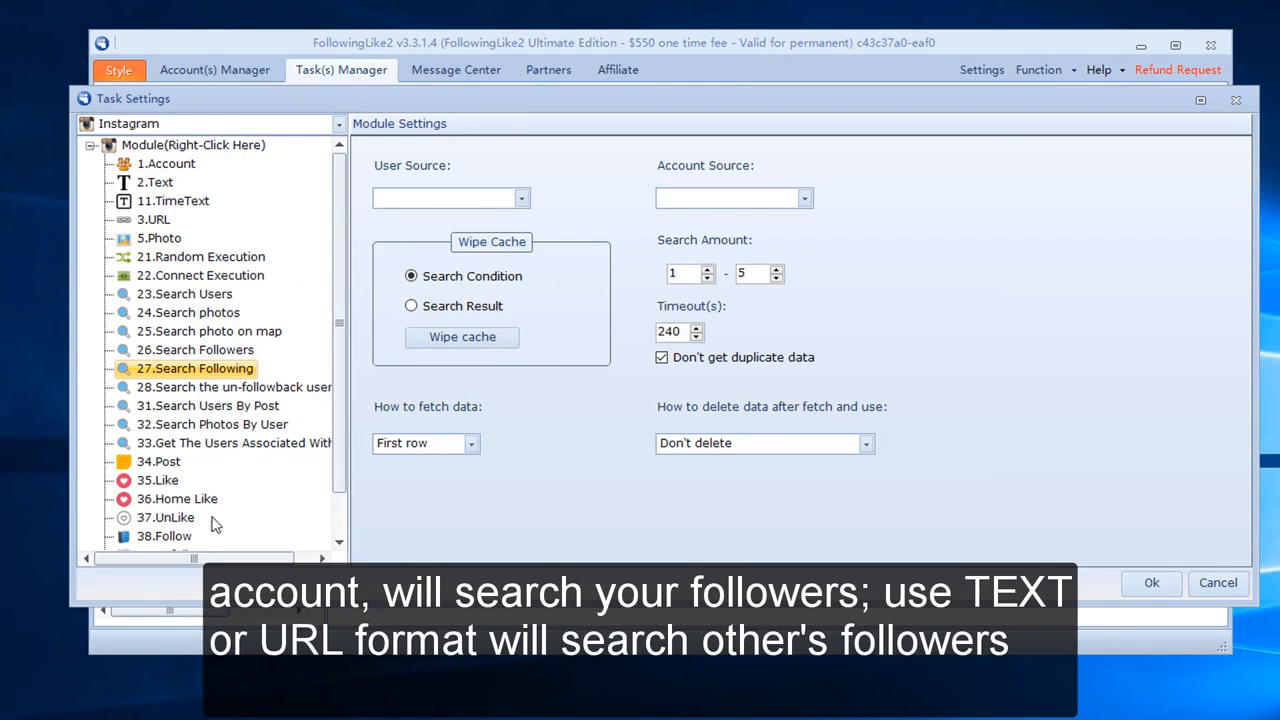
Step: Give Search Following 3.URL as user source and 1.Account as account source
click(440, 197)
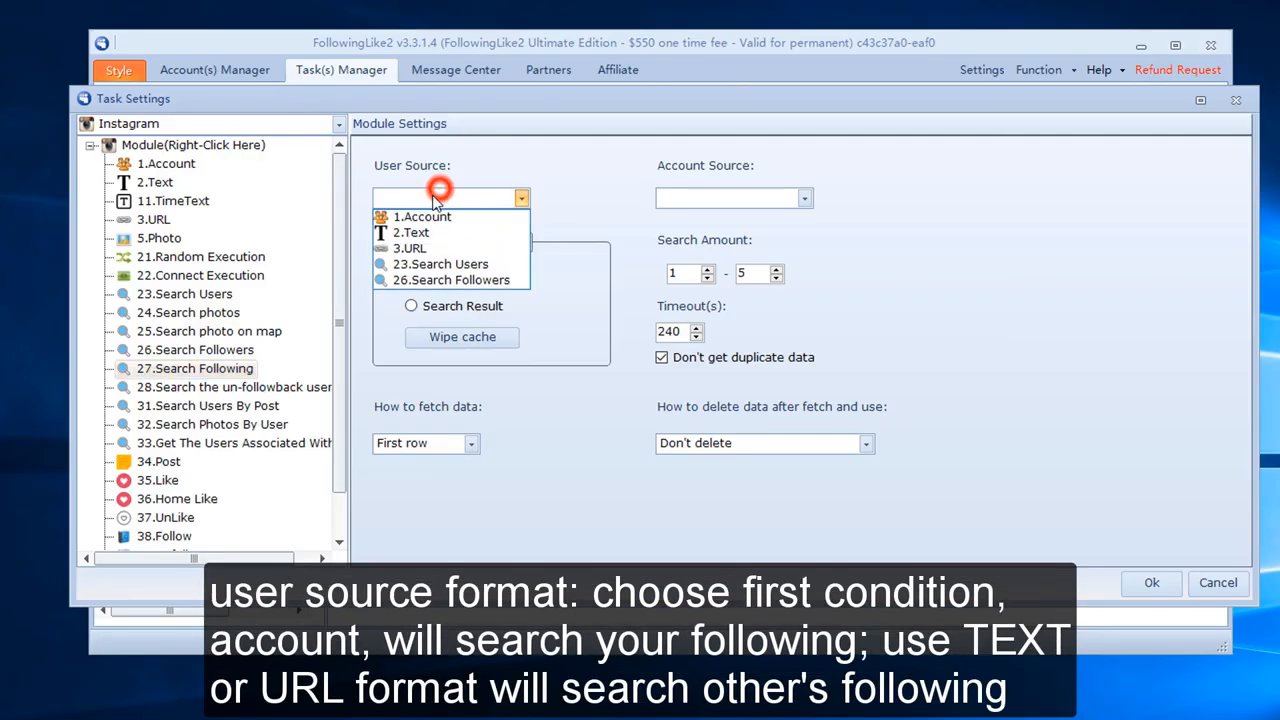
click(444, 249)
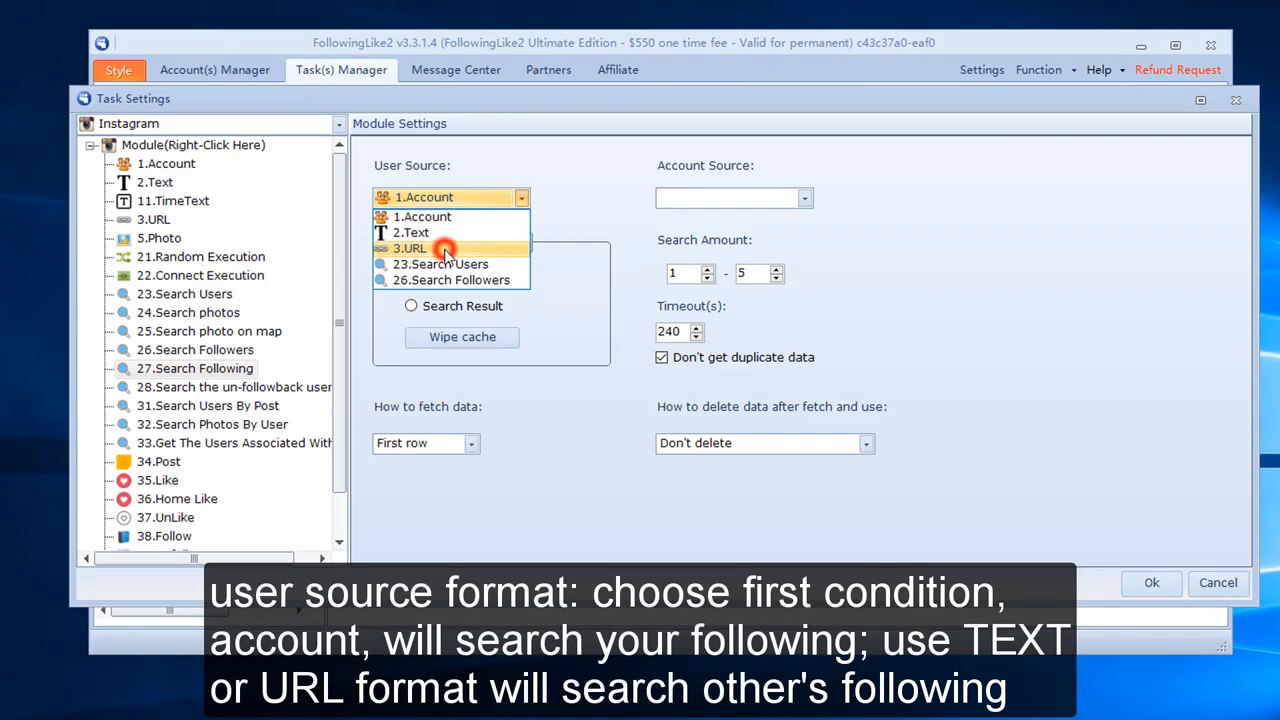
click(670, 199)
click(671, 218)
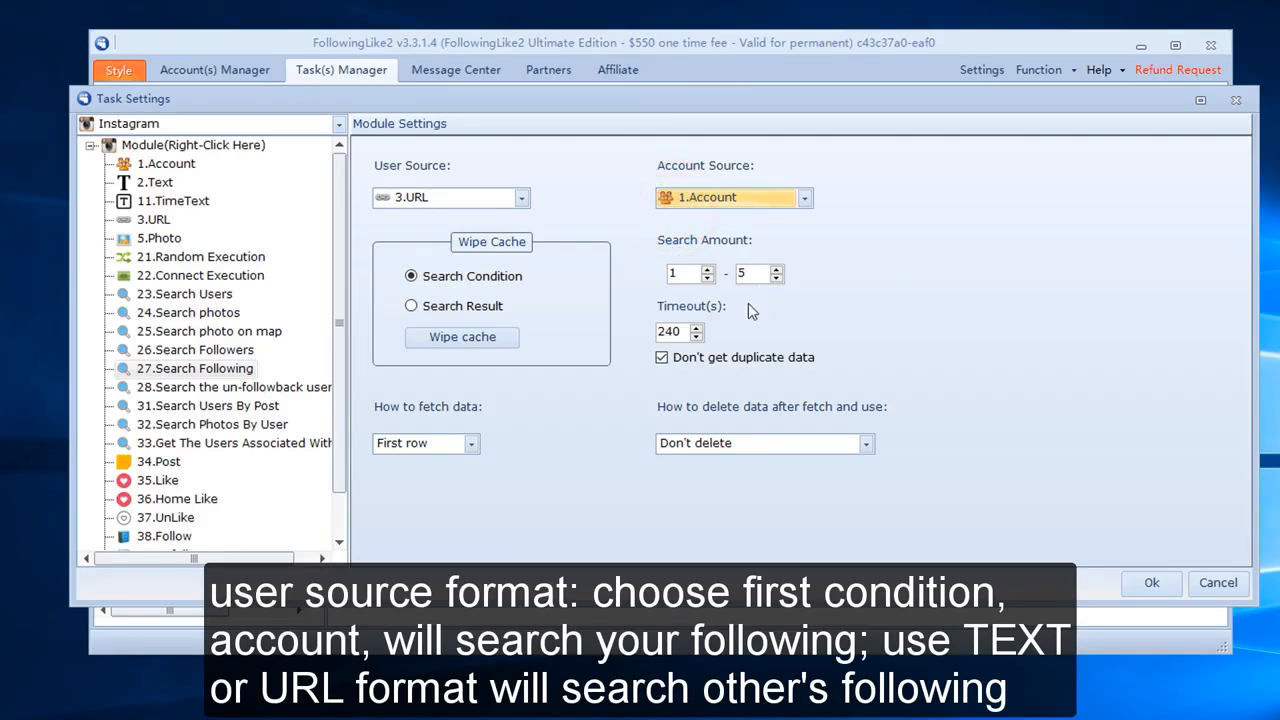
click(280, 388)
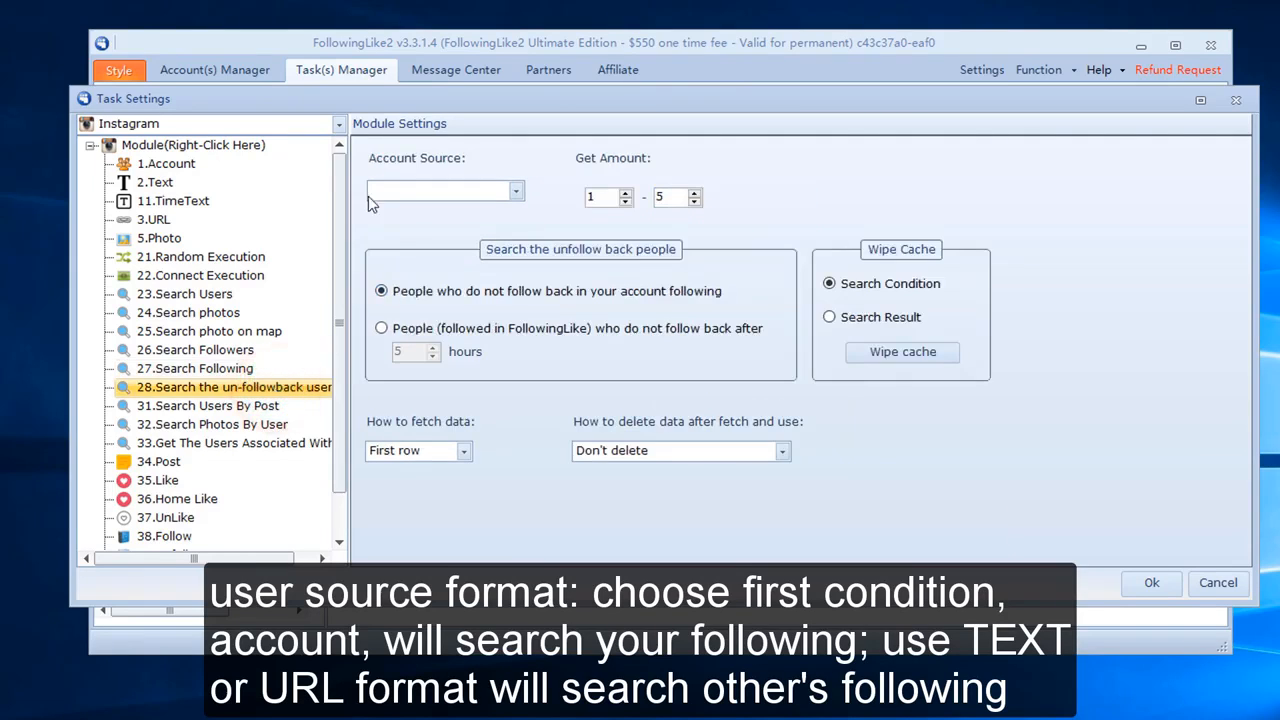
Step: Keep Instagram as the platform and widen the module list panel
click(340, 123)
click(343, 124)
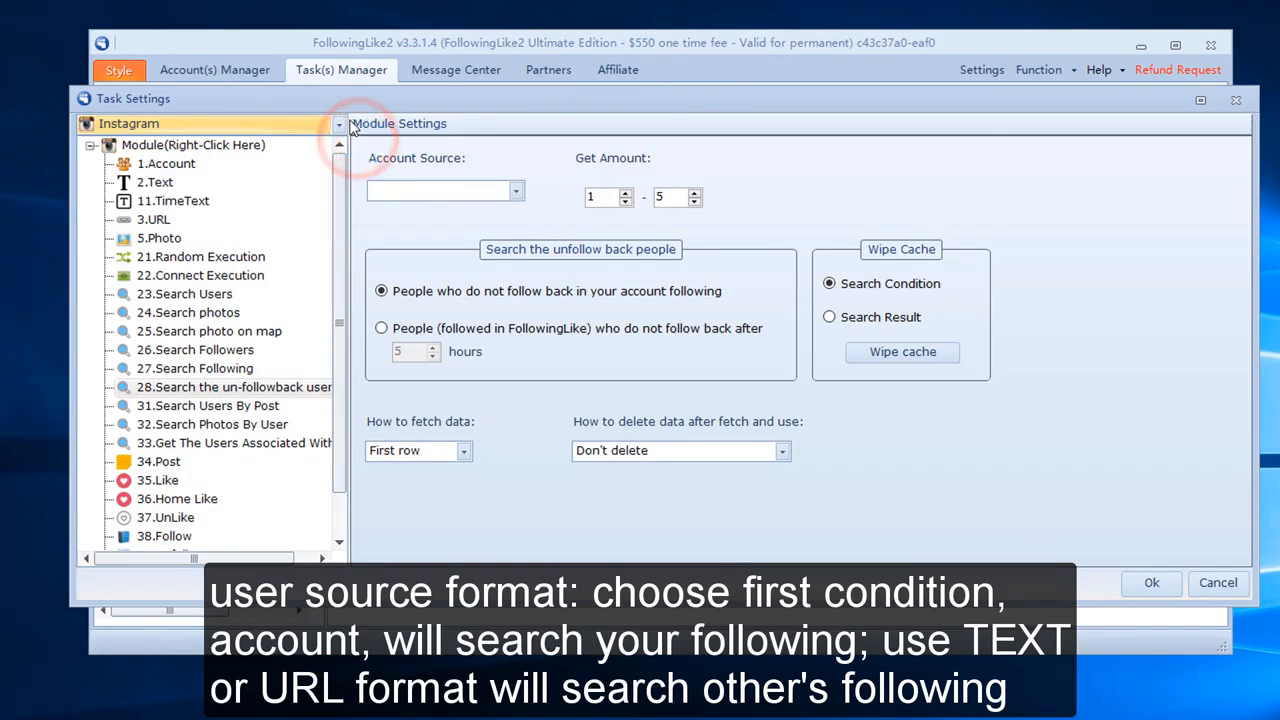
drag(350, 128, 374, 128)
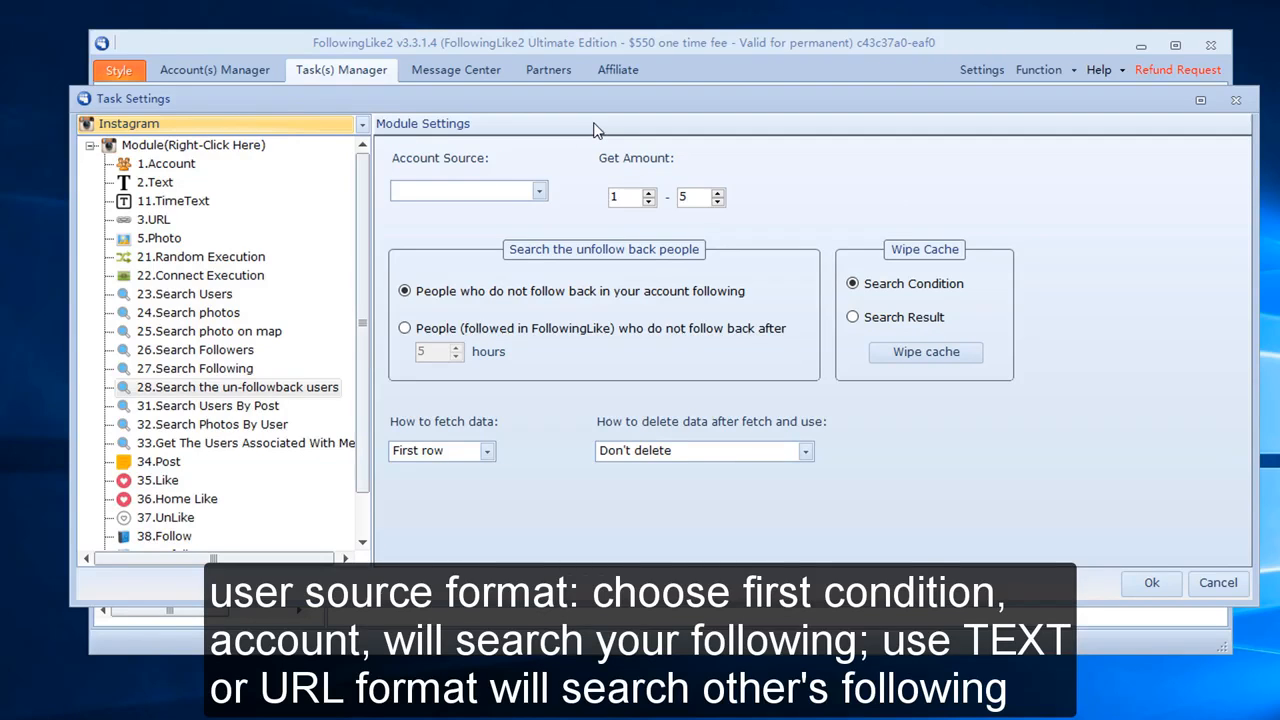
Step: Set the un-followback search to 1.Account, targeting people followed in FollowingLike not following back
click(410, 192)
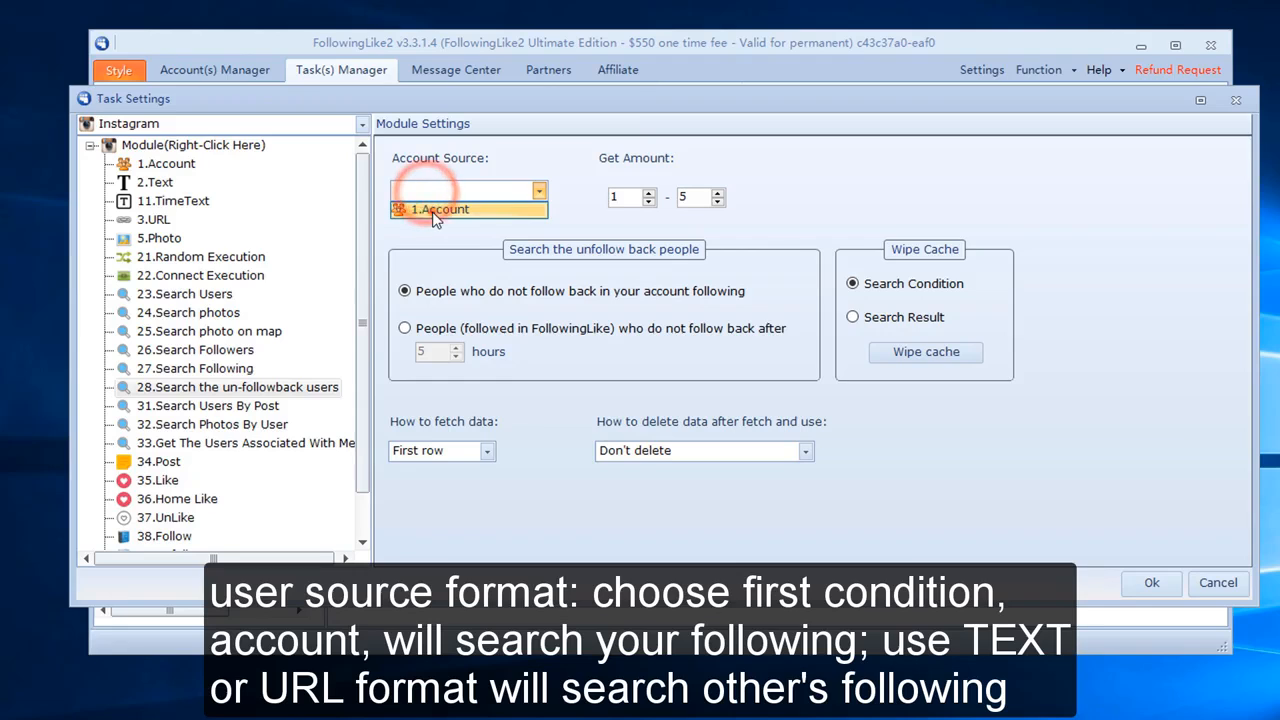
click(430, 208)
click(614, 196)
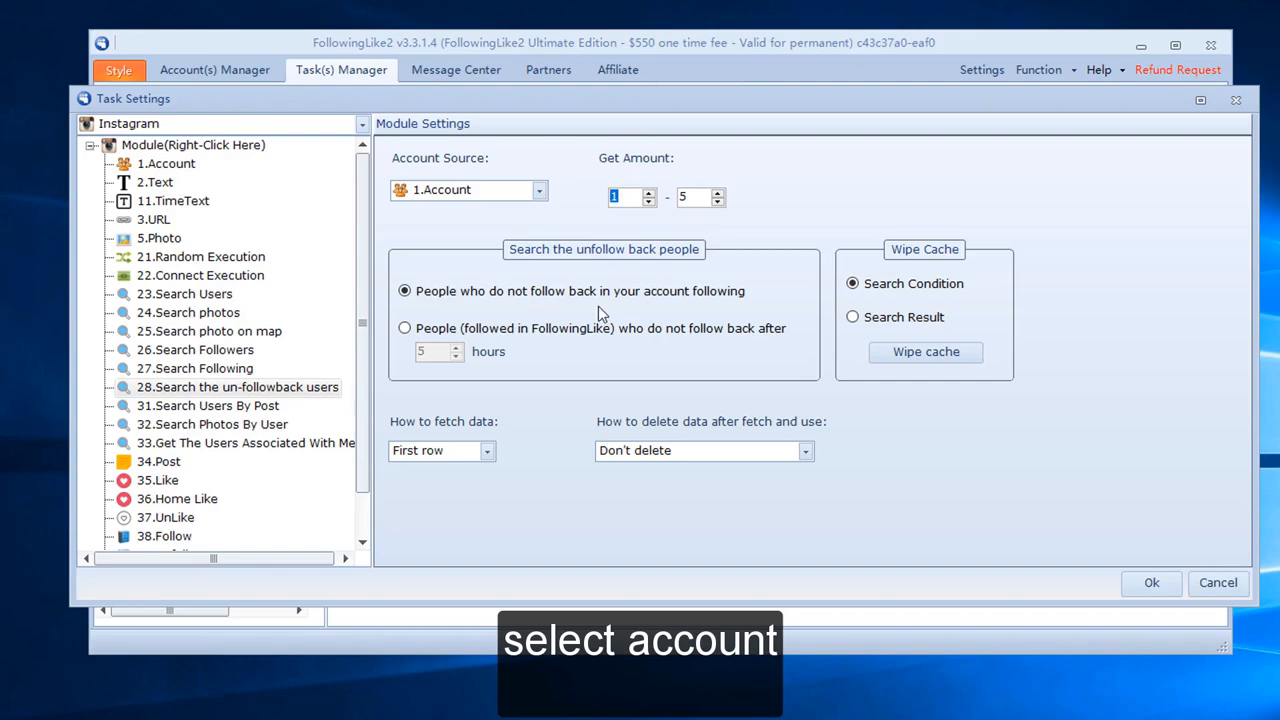
click(410, 336)
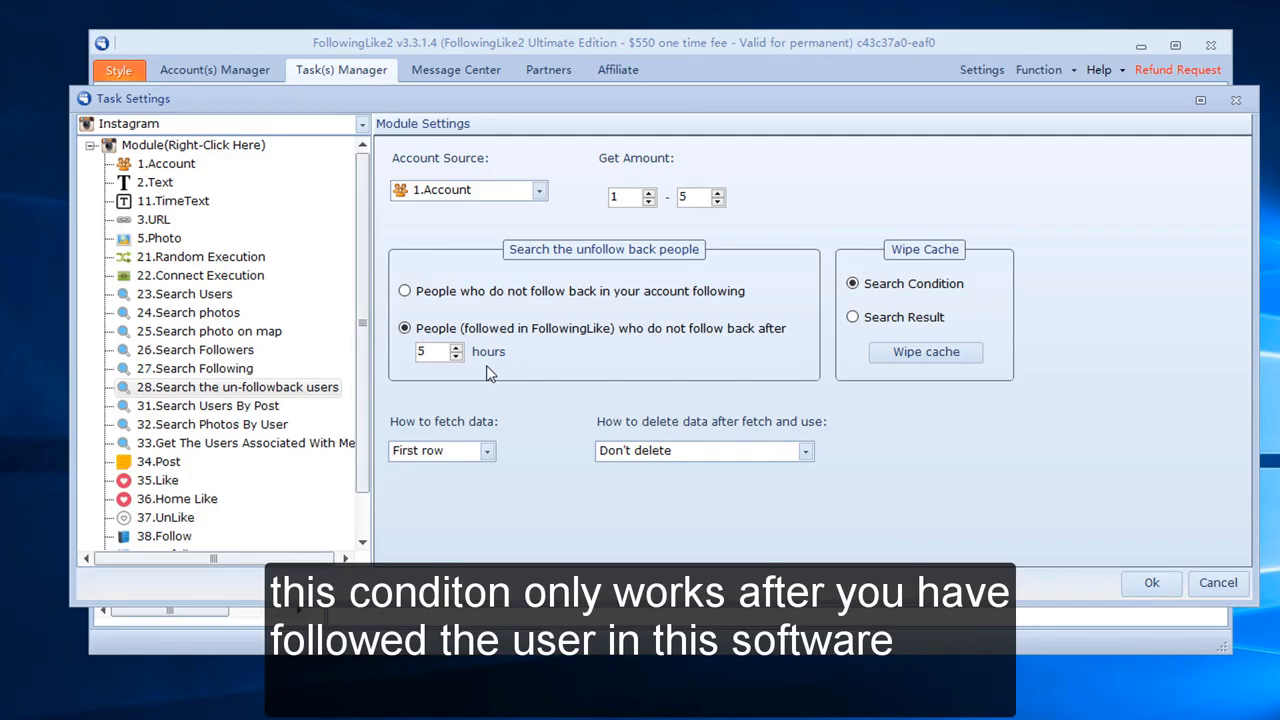
click(262, 408)
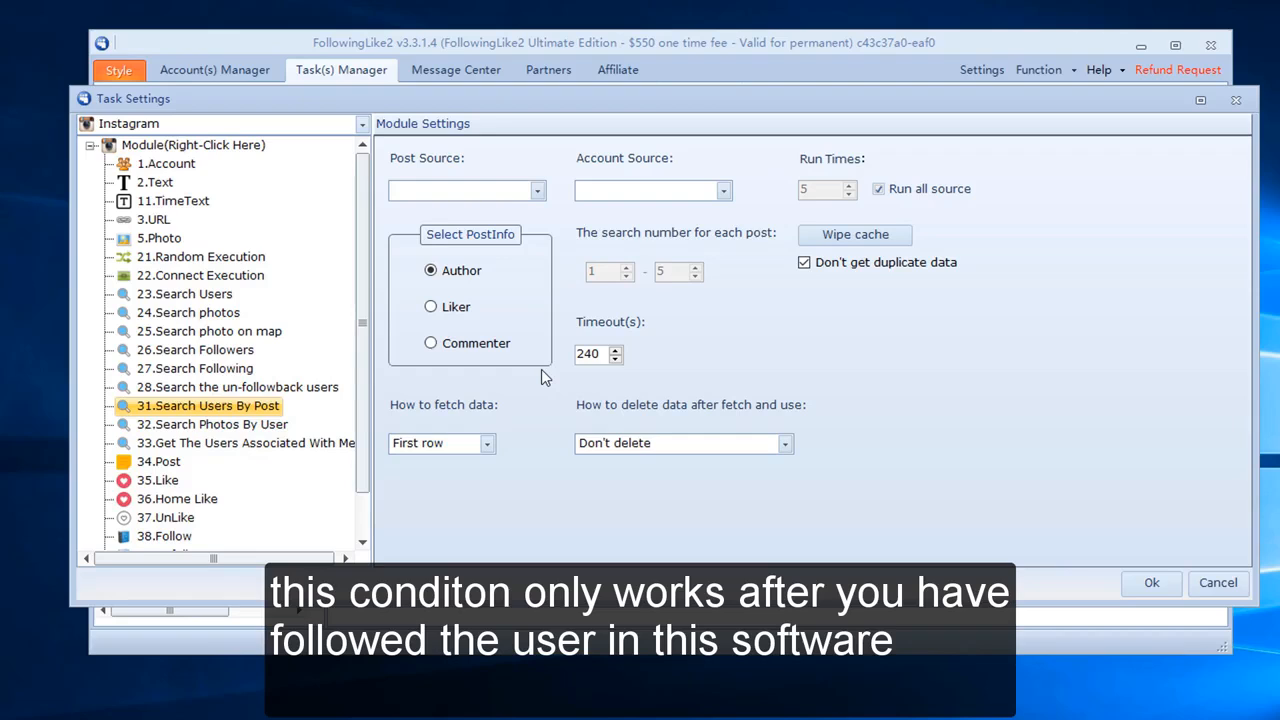
Step: Set Search Users By Post to take 3.URL posts with 1.Account
click(506, 192)
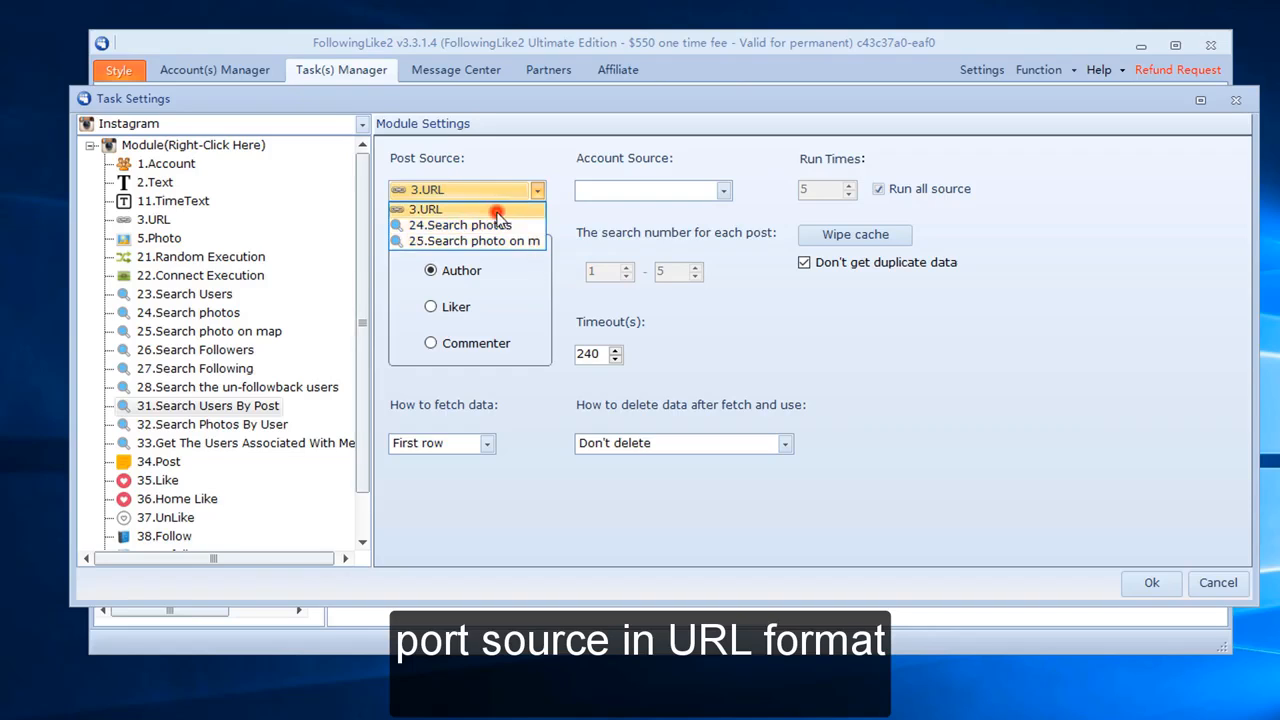
click(490, 209)
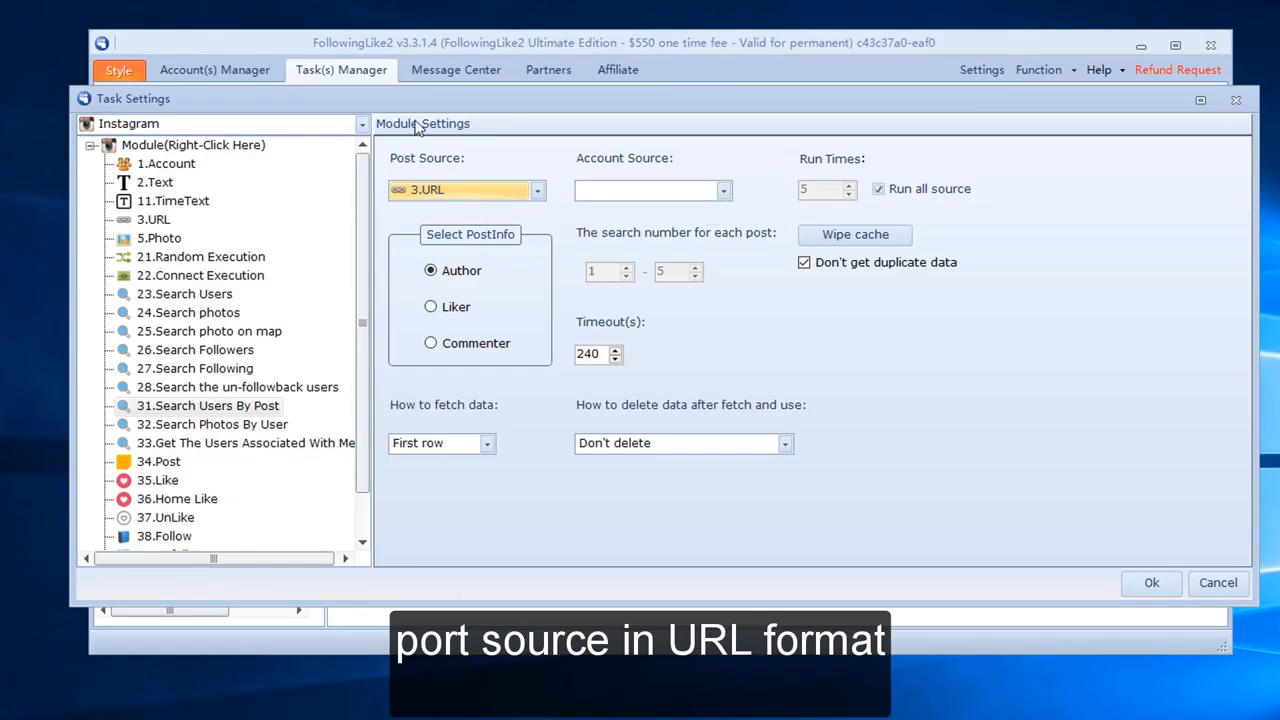
click(700, 192)
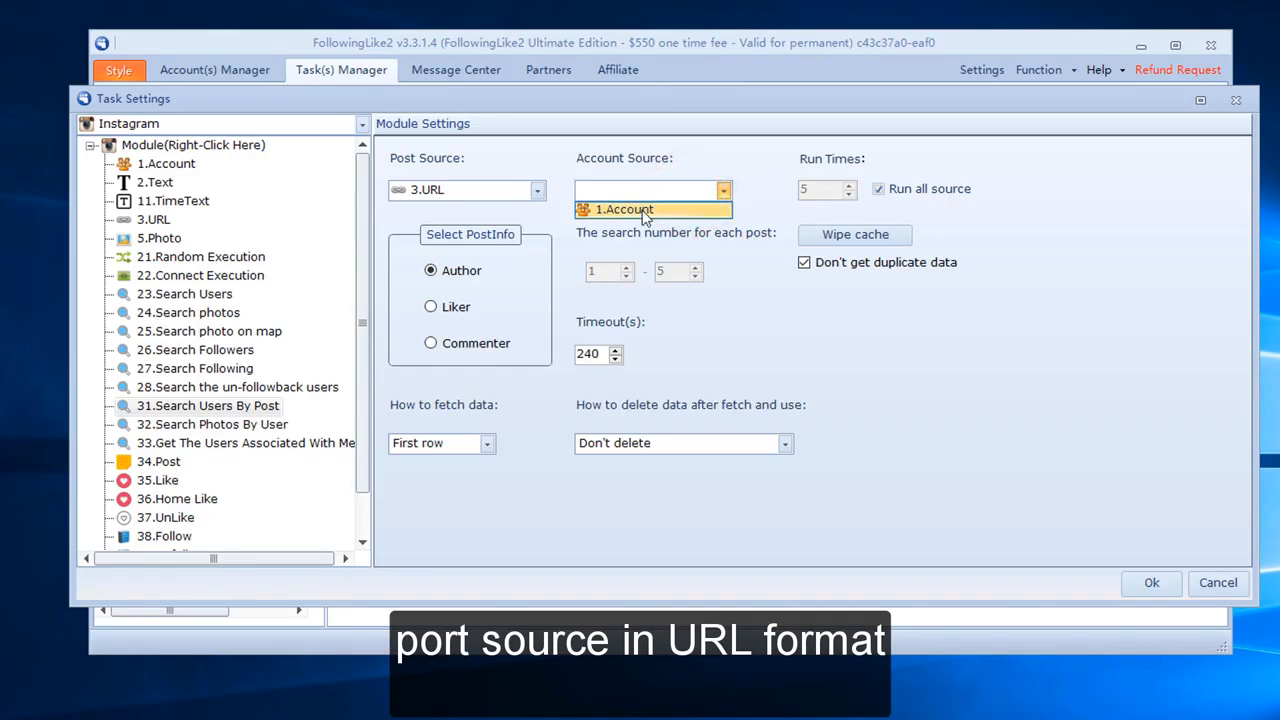
click(645, 210)
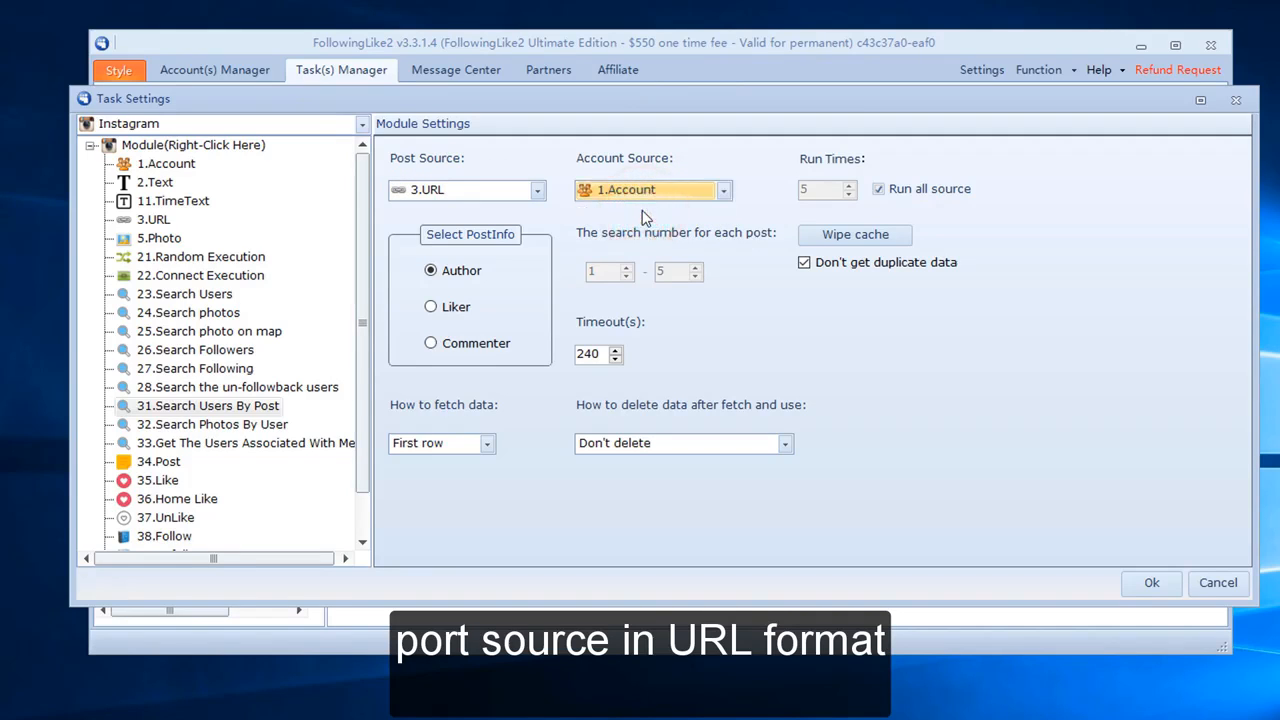
Step: Limit it to 5 run times, scrape commenters, and open Search Photos By User
click(879, 188)
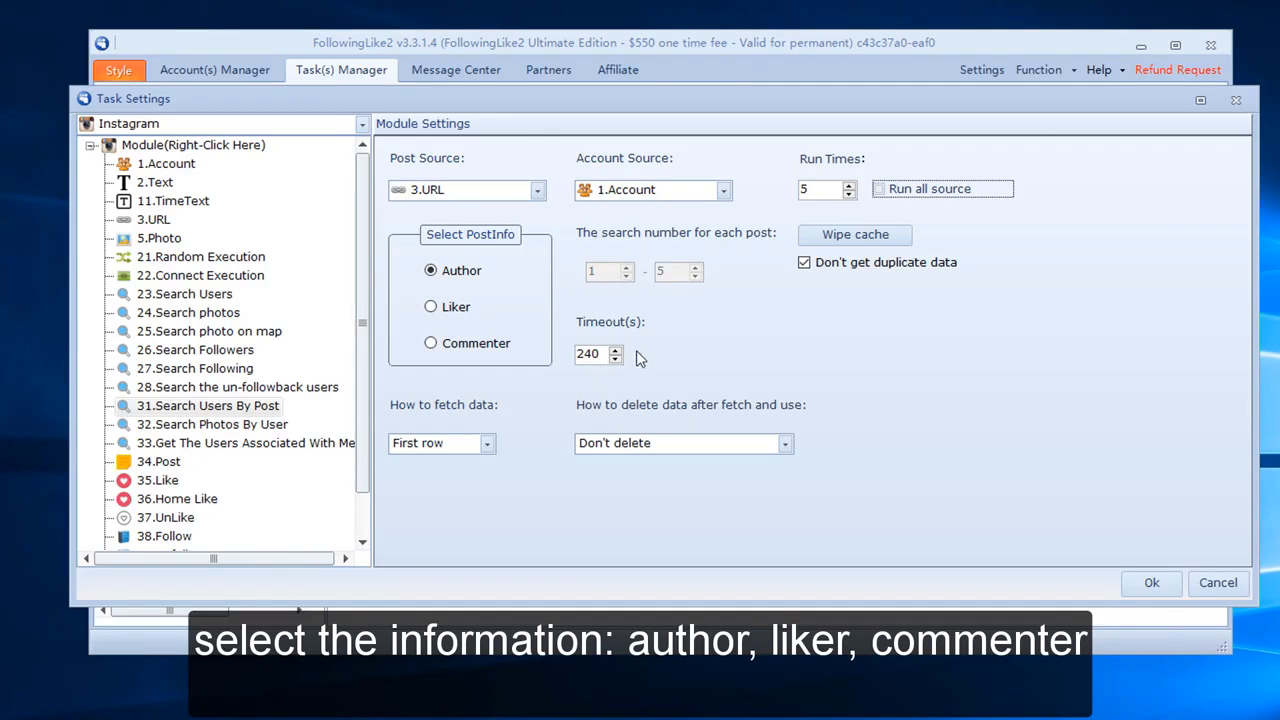
click(455, 312)
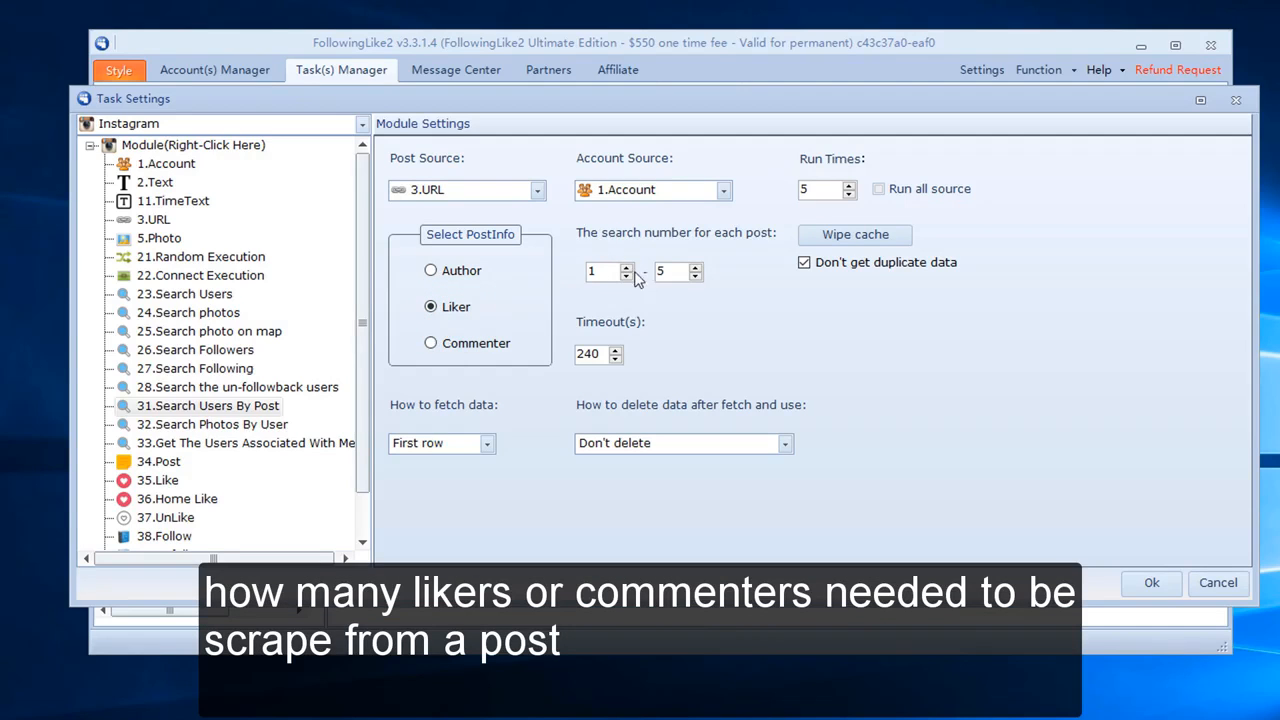
click(485, 345)
click(227, 428)
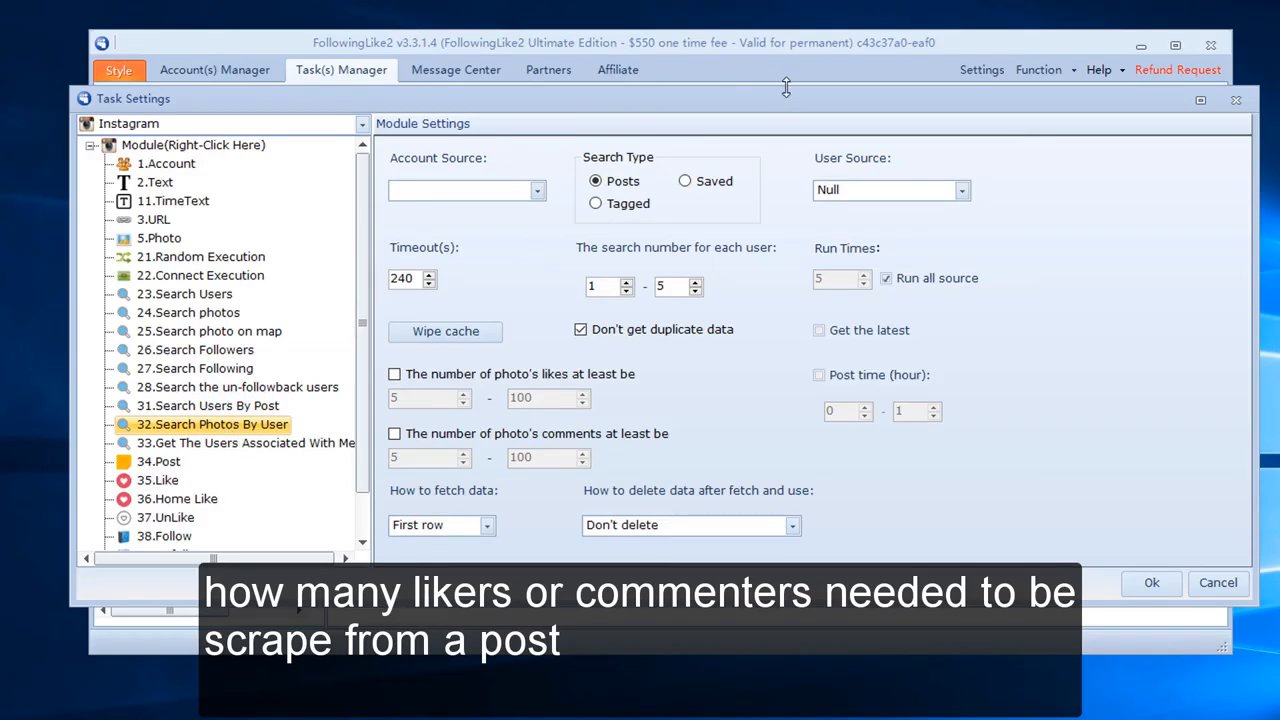
Step: Set Search Photos By User to 1.Account with the Tagged search type
click(498, 188)
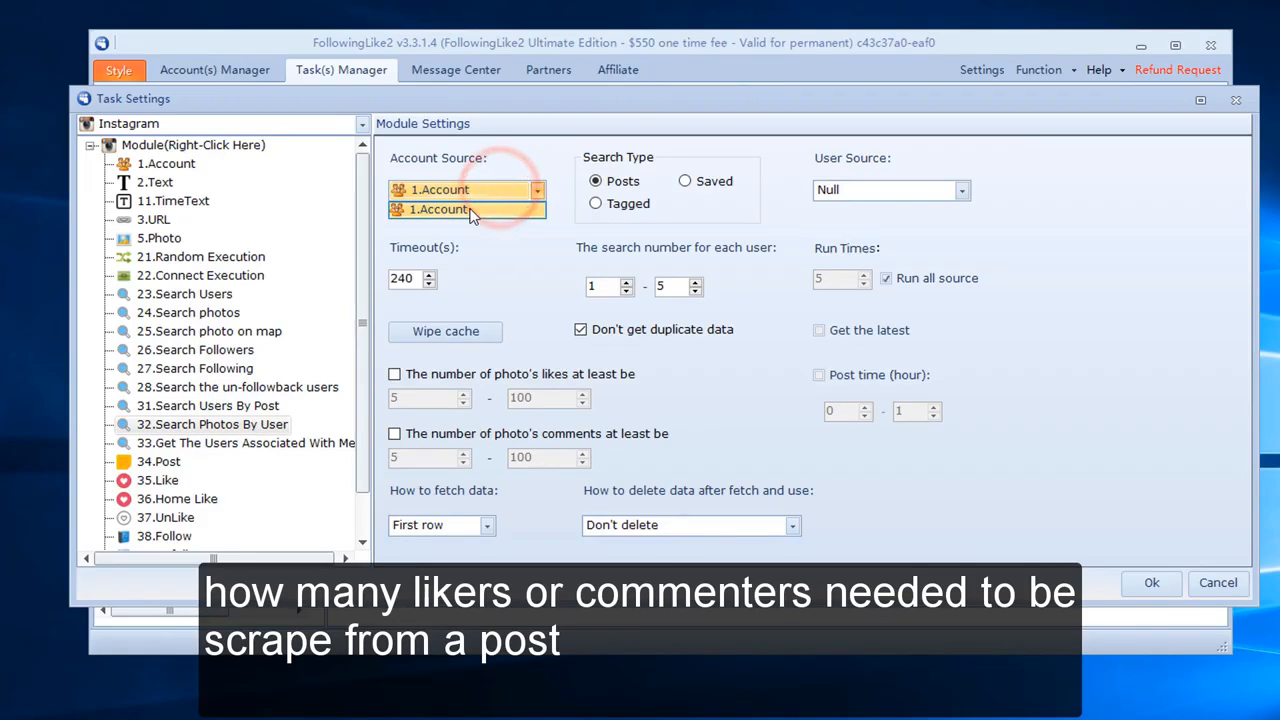
click(470, 211)
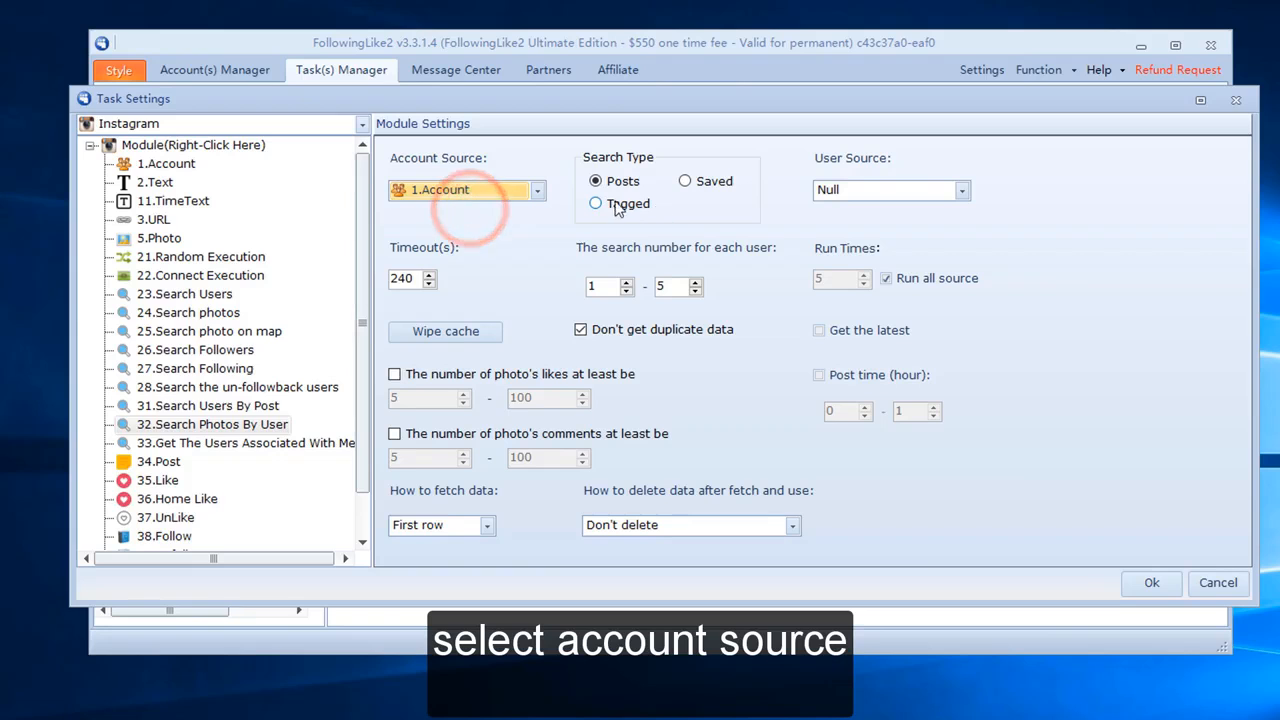
click(688, 180)
click(621, 203)
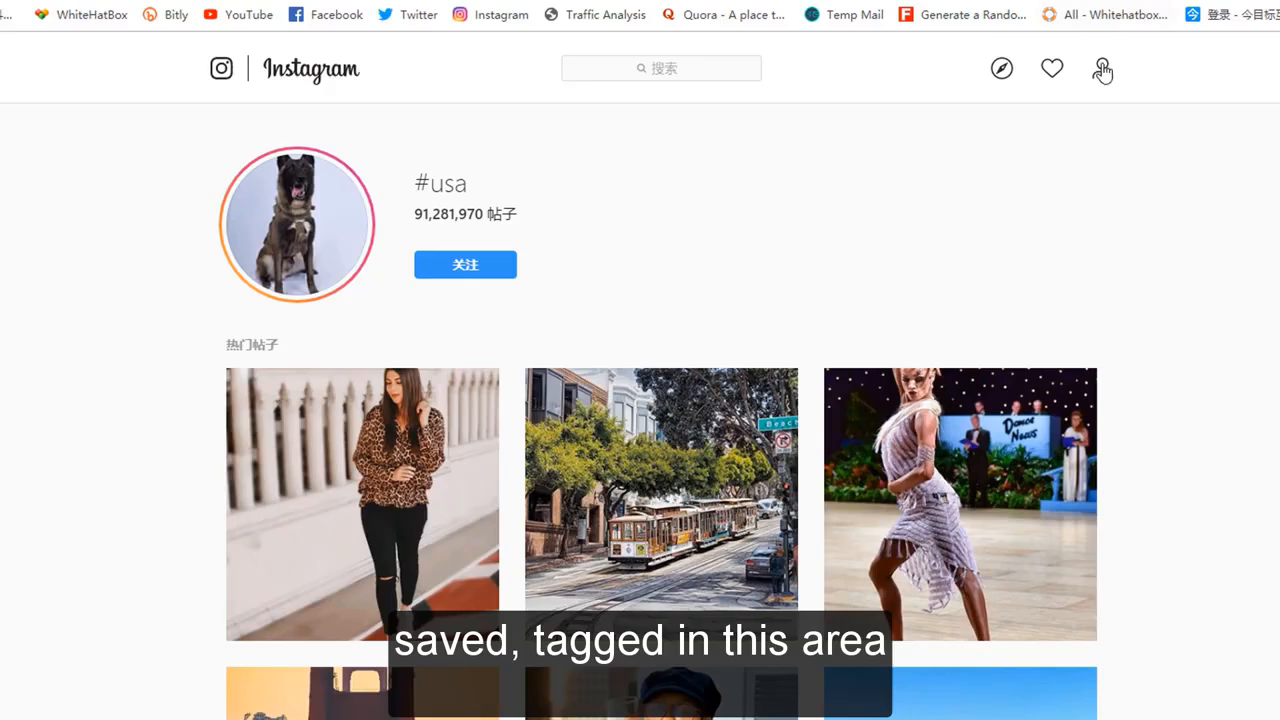
Step: Check the Instagram profile's tagged and saved posts
click(1101, 63)
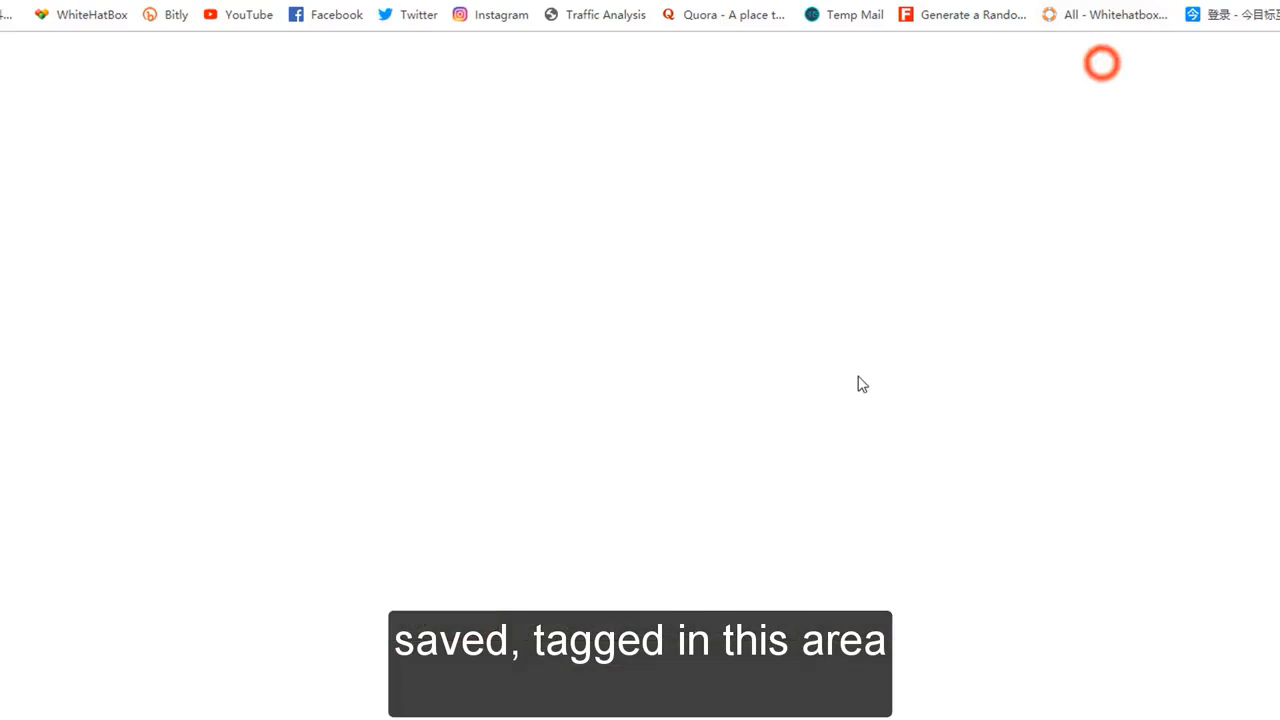
click(800, 364)
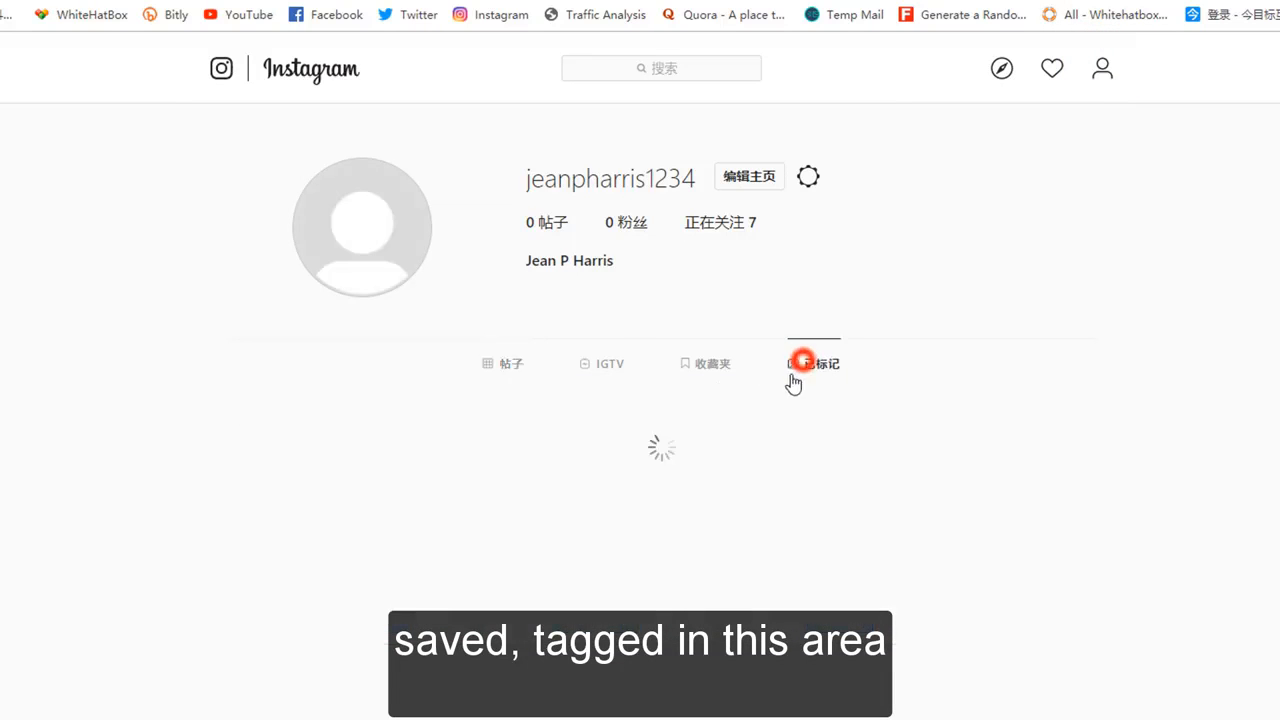
click(690, 364)
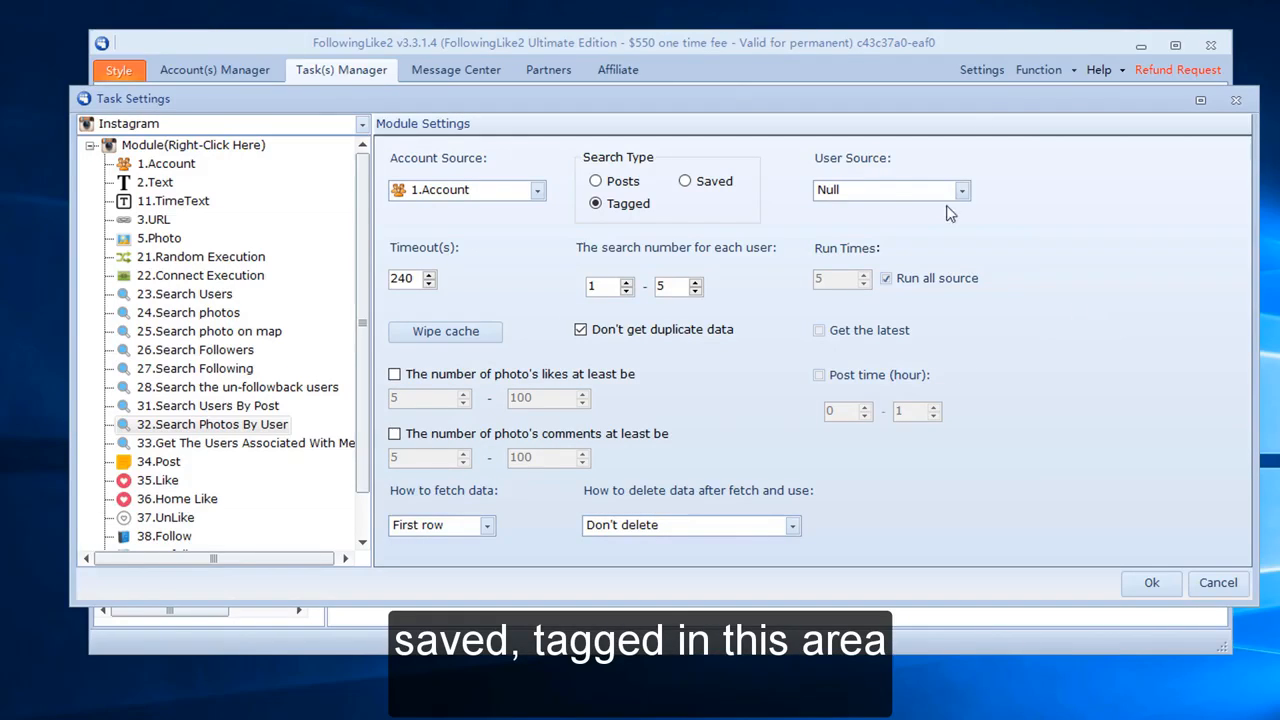
Step: Use 3.URL as the user source with run times raised to 7
click(884, 192)
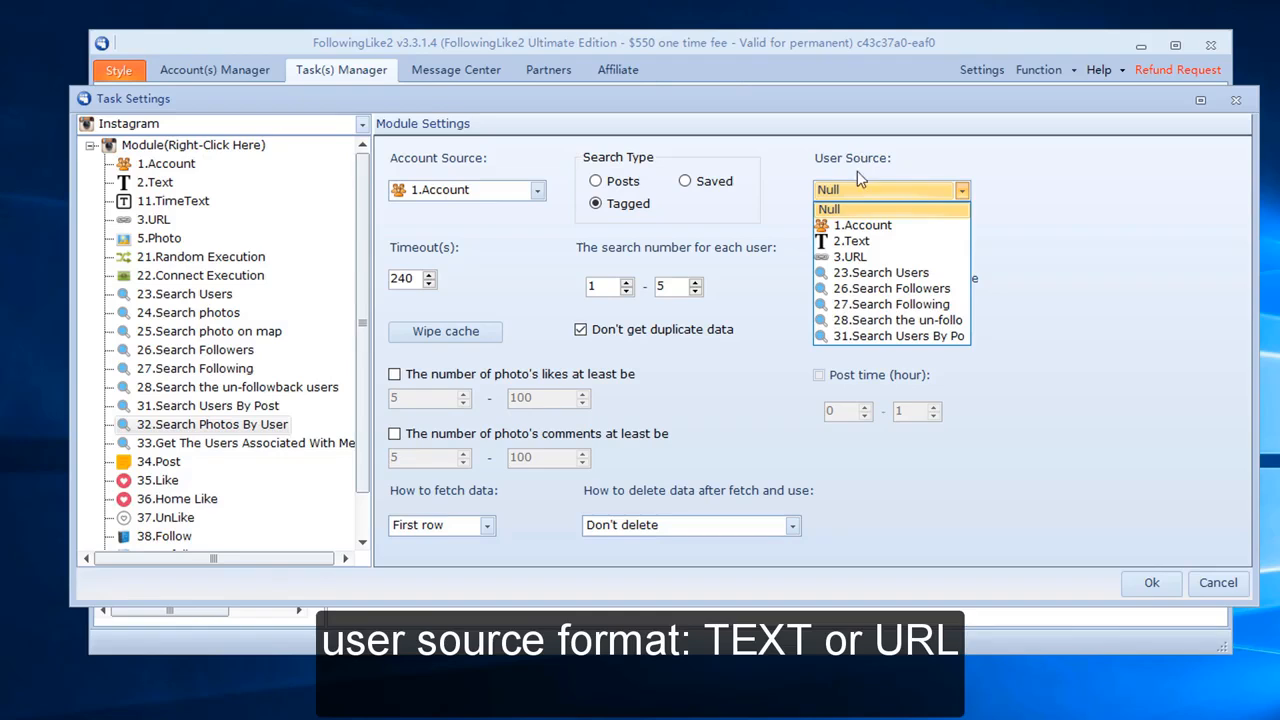
click(855, 257)
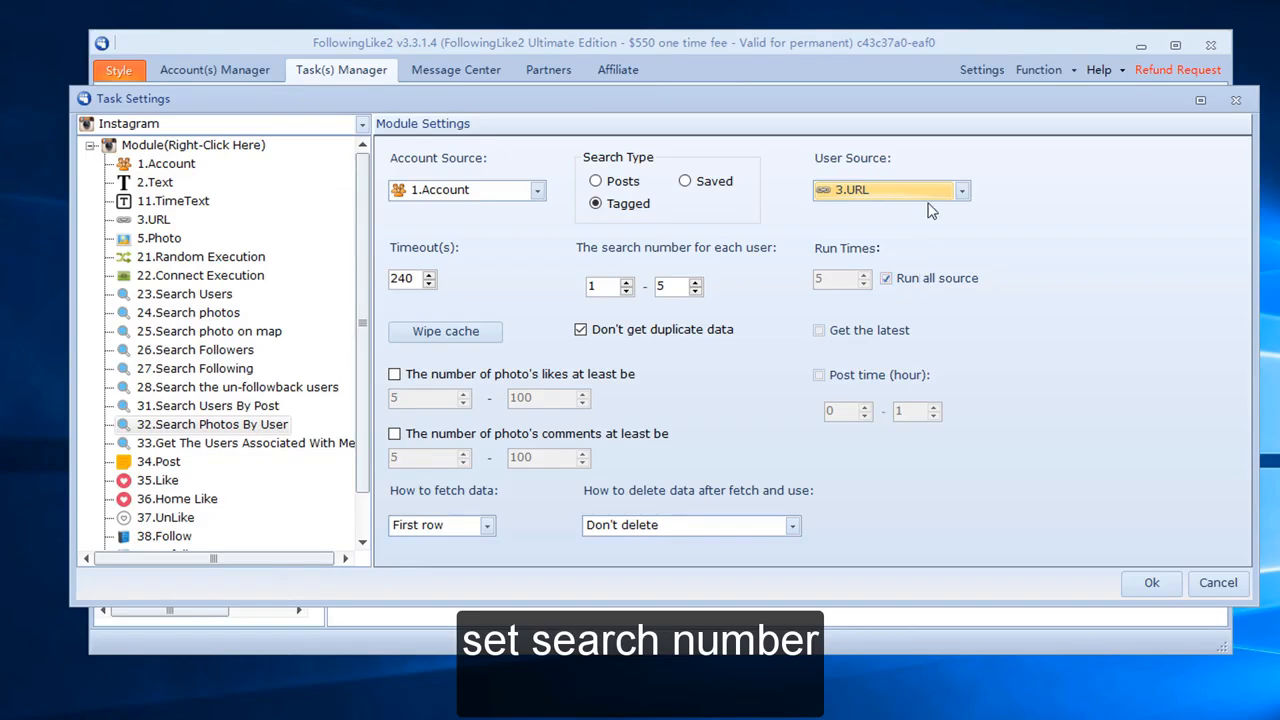
click(888, 278)
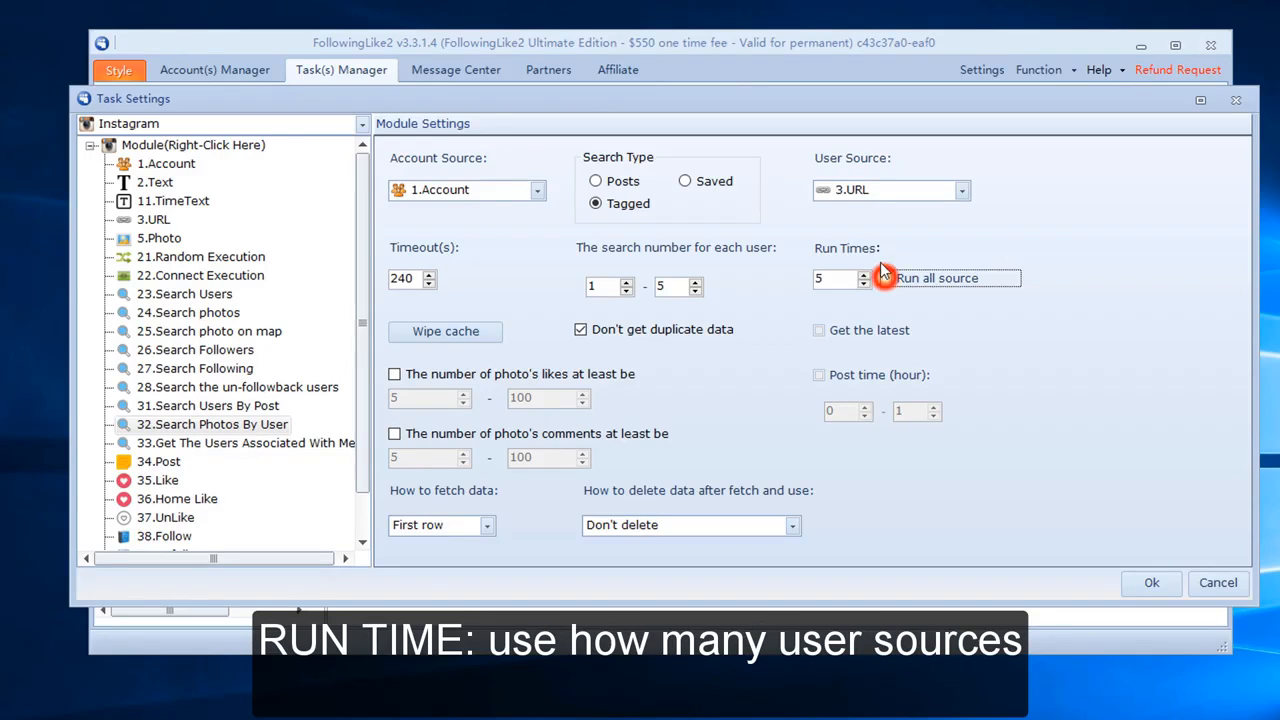
click(866, 274)
click(866, 274)
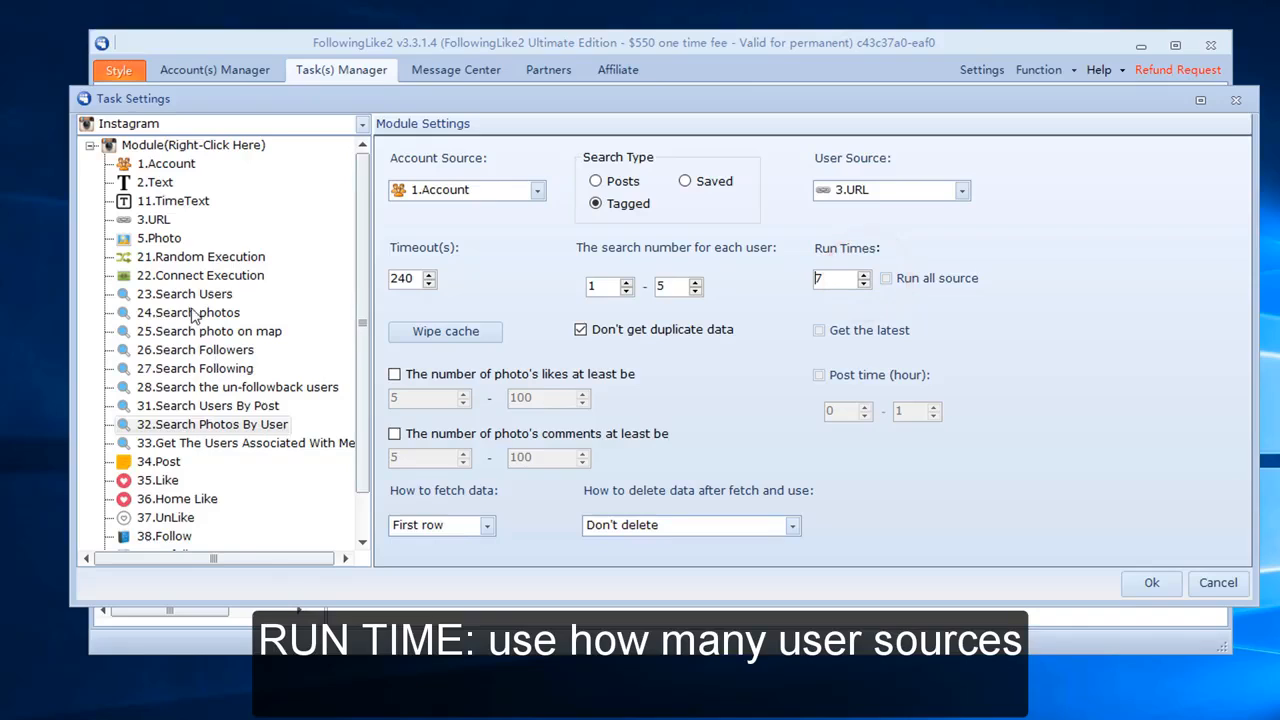
Step: Fetch only the latest photos filtered by post time, then open Get The Users Associated With Me
click(818, 335)
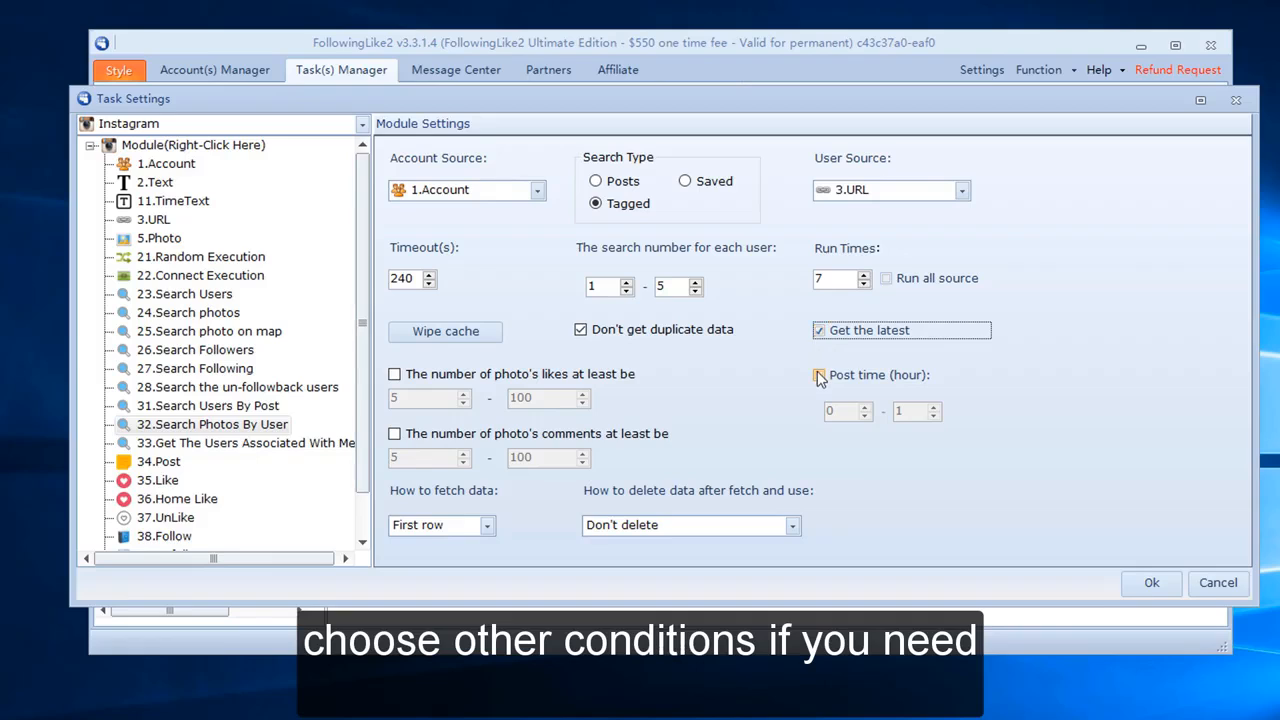
click(819, 376)
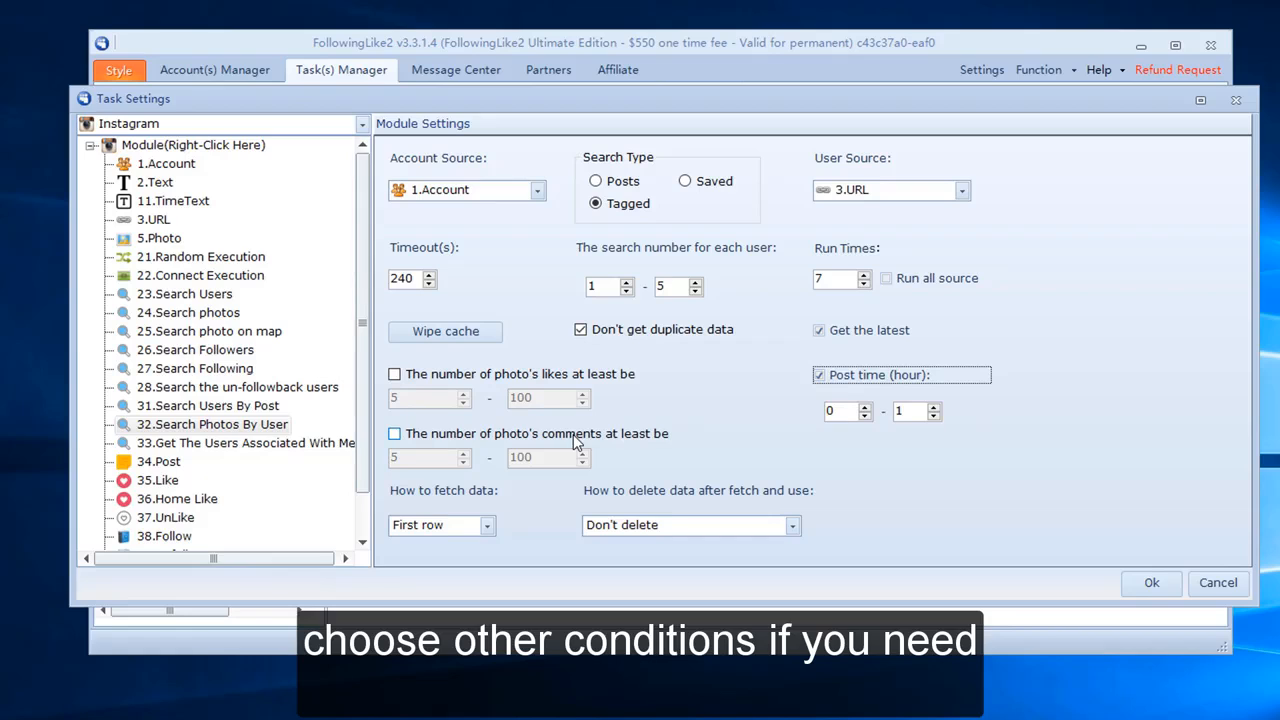
click(313, 452)
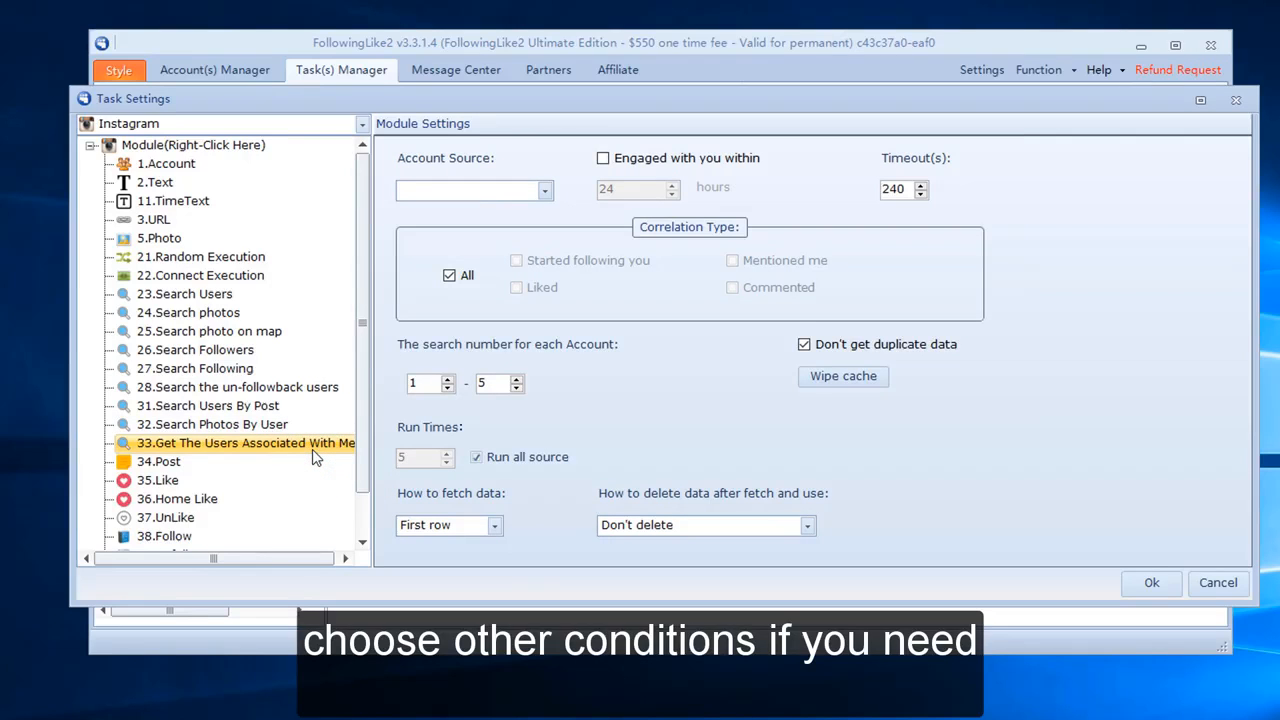
Step: Use 1.Account, 24-hour engagement and all correlation types for associated users
click(543, 196)
click(484, 207)
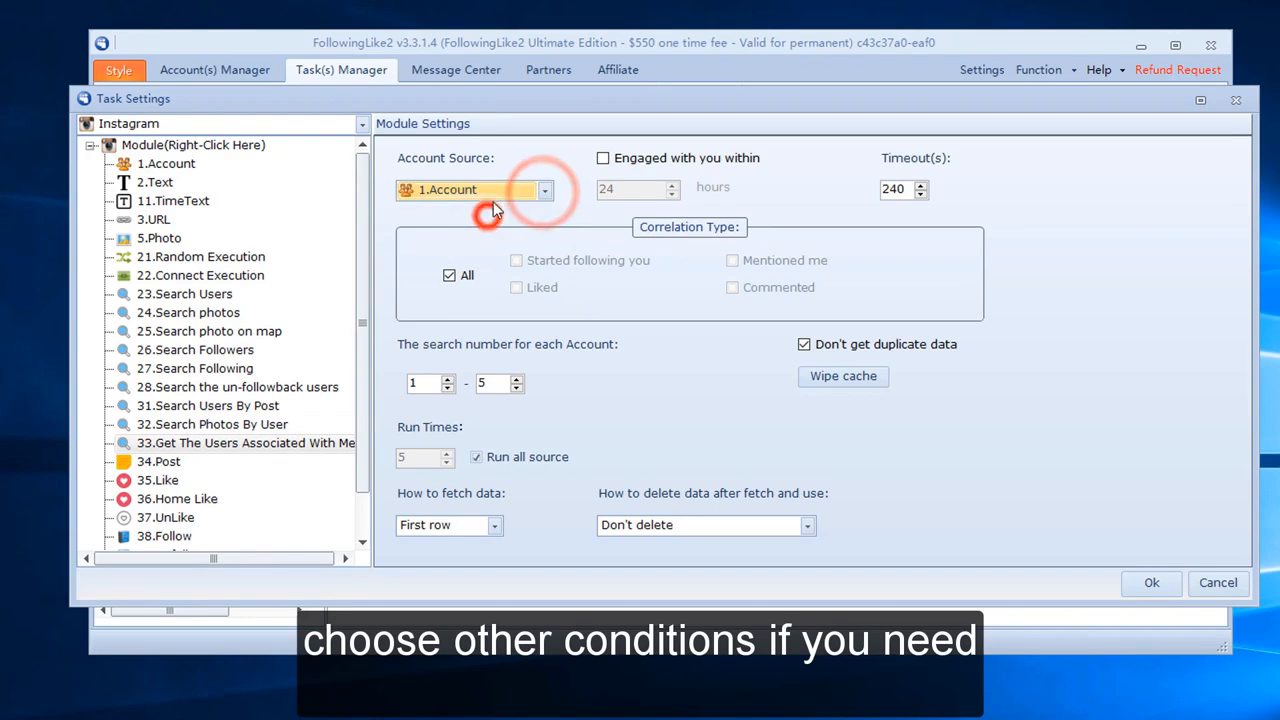
click(662, 160)
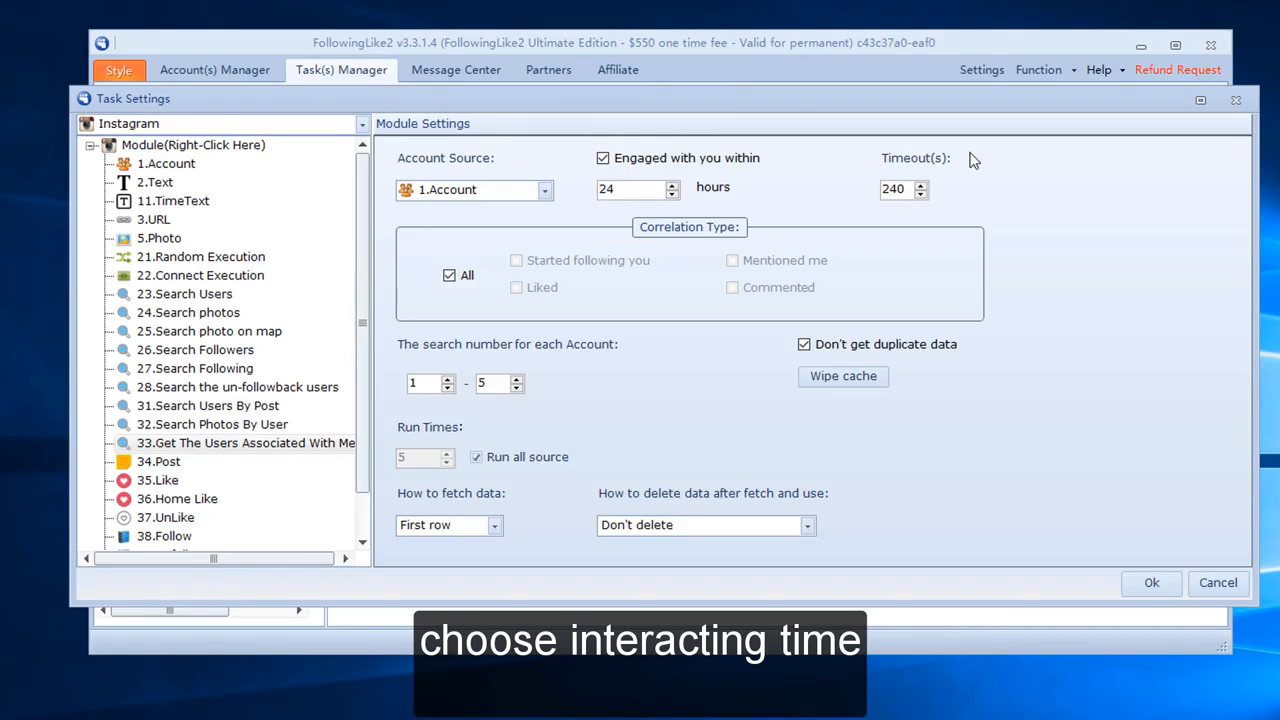
click(463, 280)
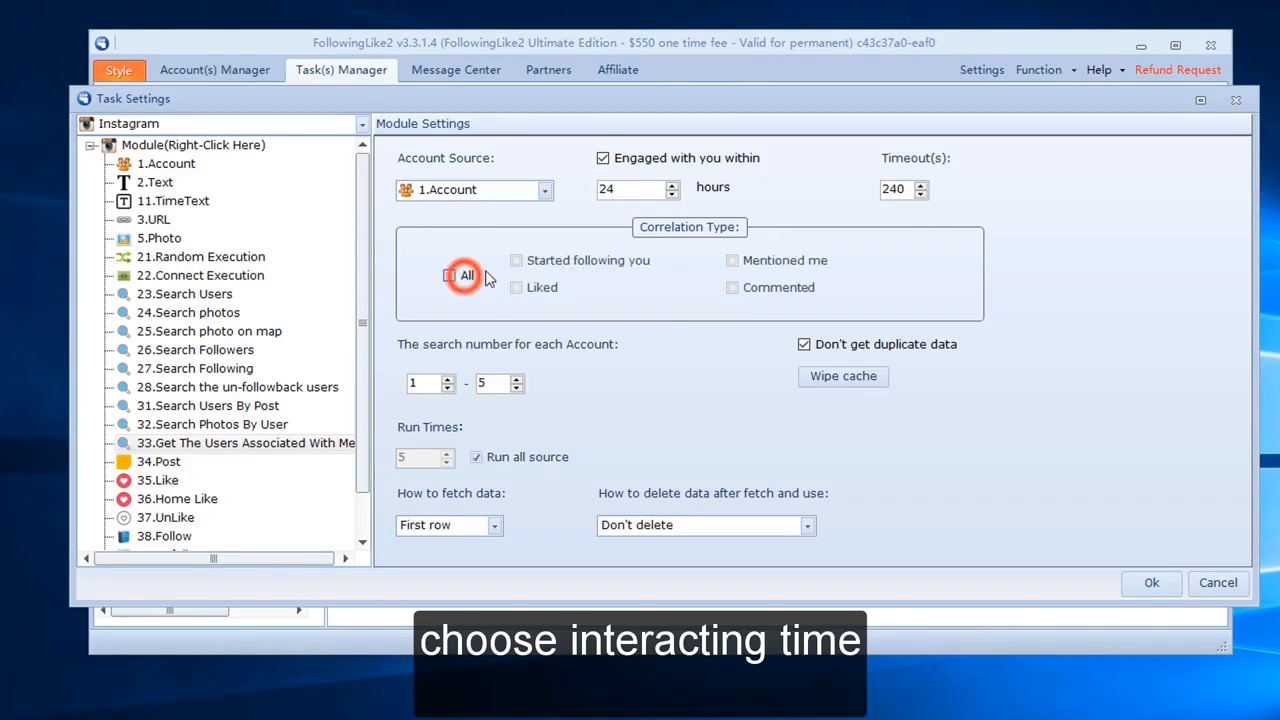
click(572, 259)
click(791, 261)
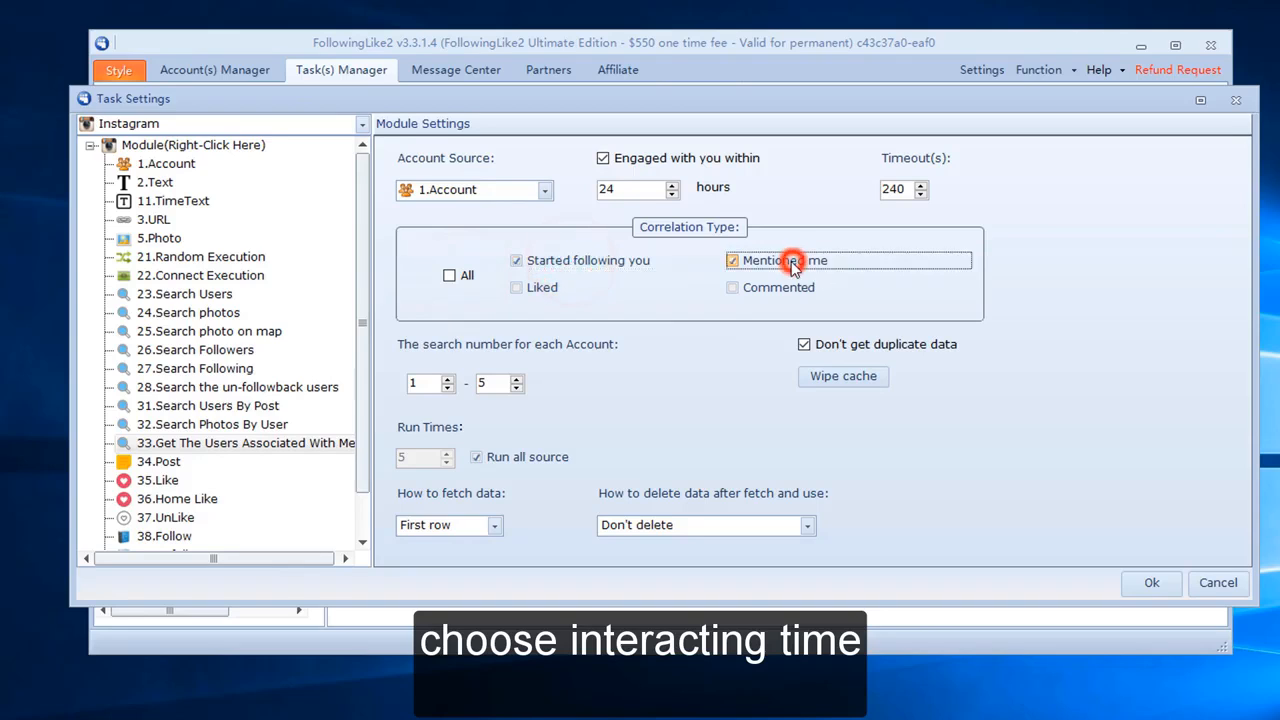
click(792, 288)
click(535, 289)
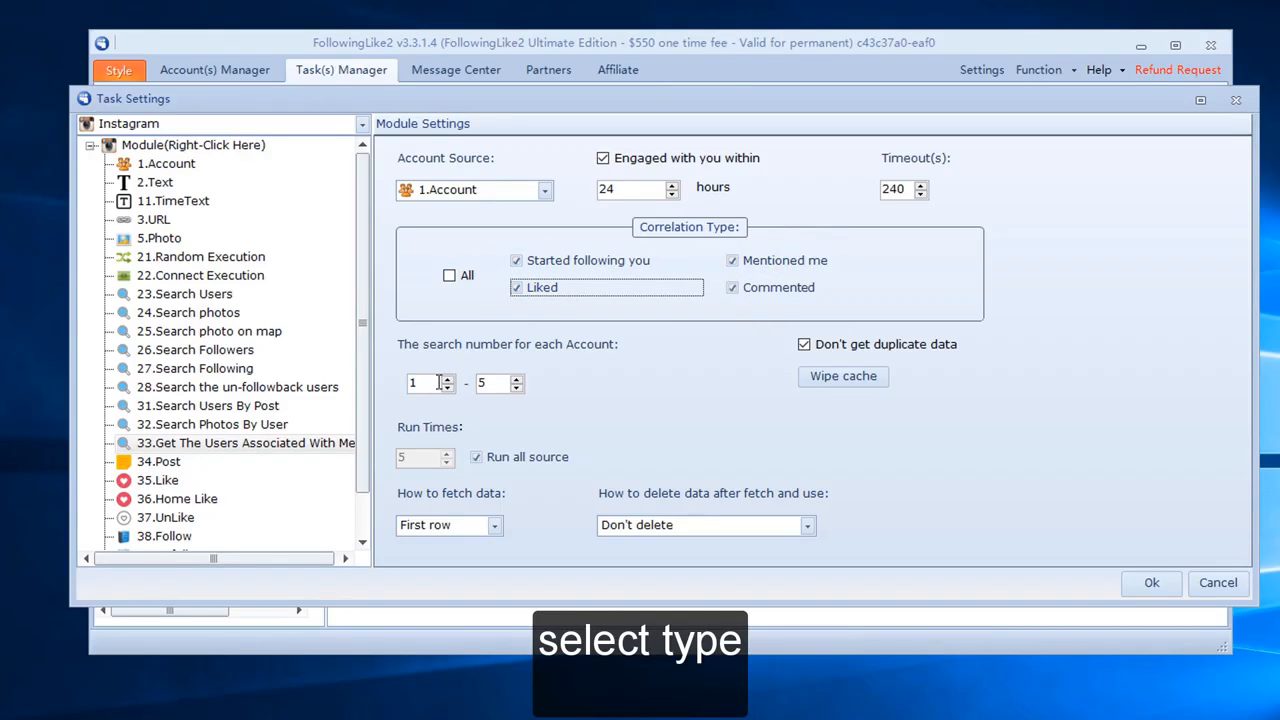
click(580, 262)
click(771, 262)
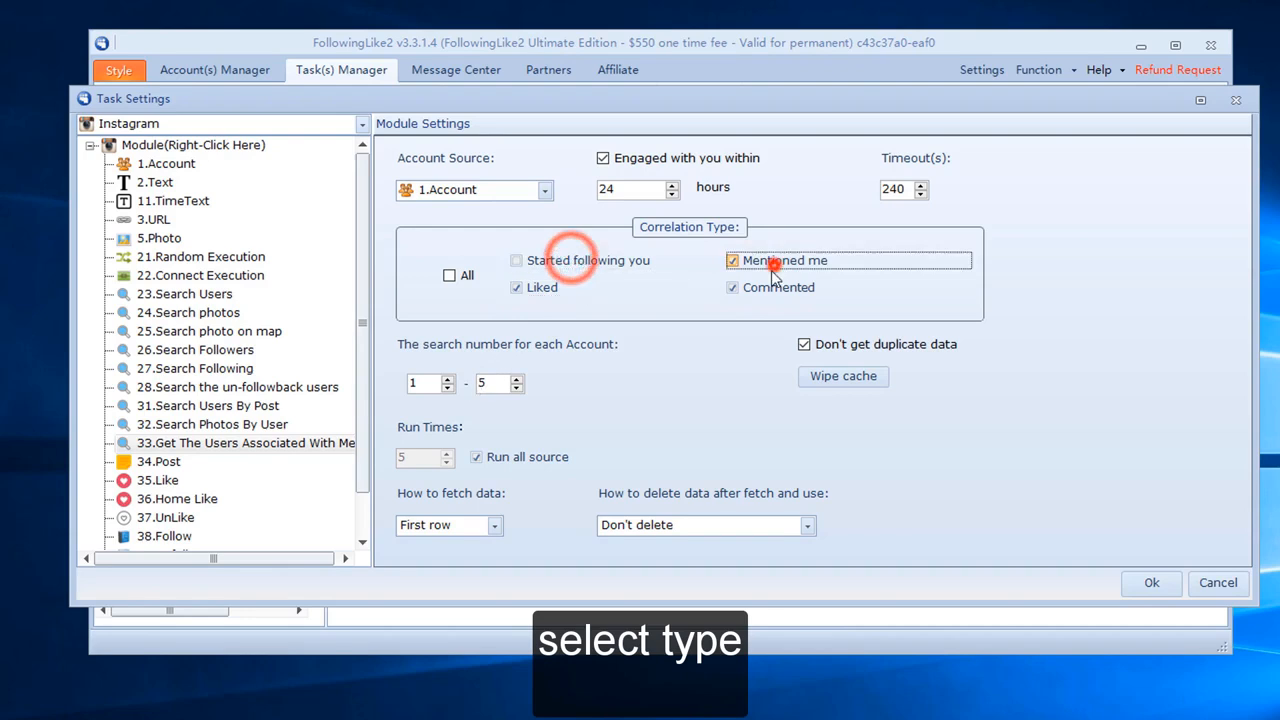
click(452, 276)
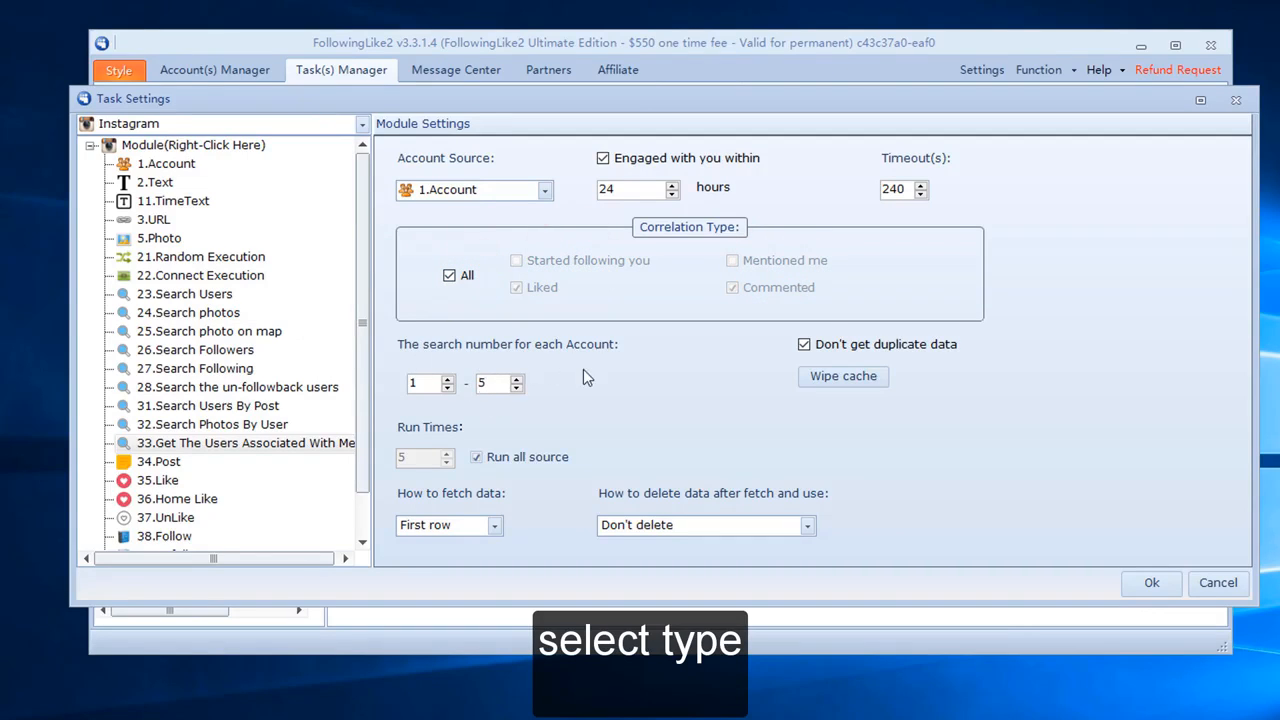
Step: Type 10 and 50 into the per-account search-number boxes, leaving a 5–50 range
click(428, 383)
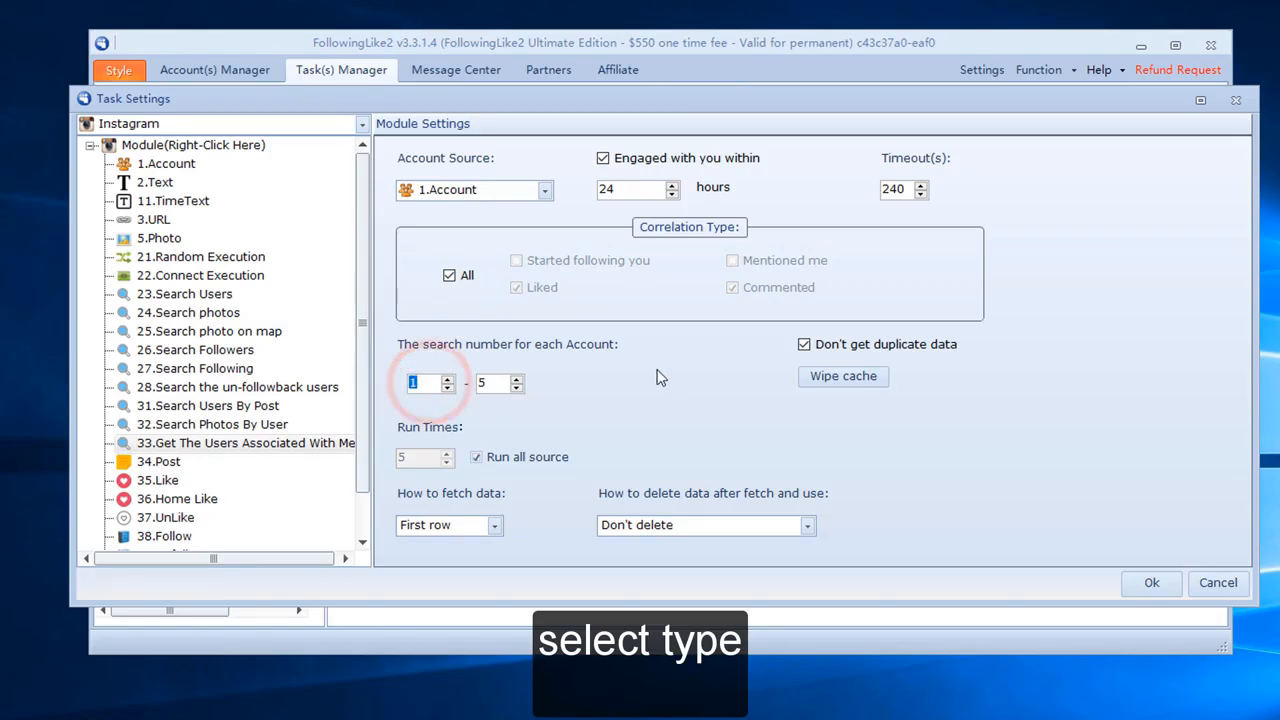
text(10)
click(496, 382)
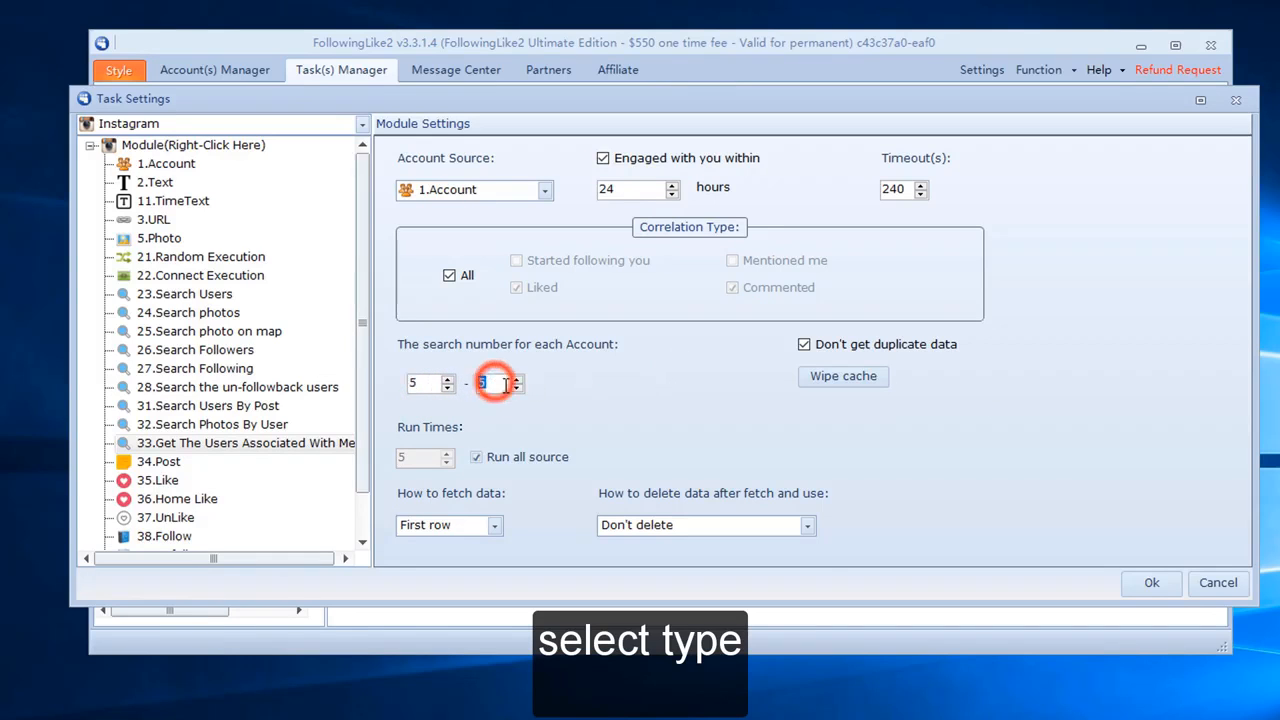
text(50)
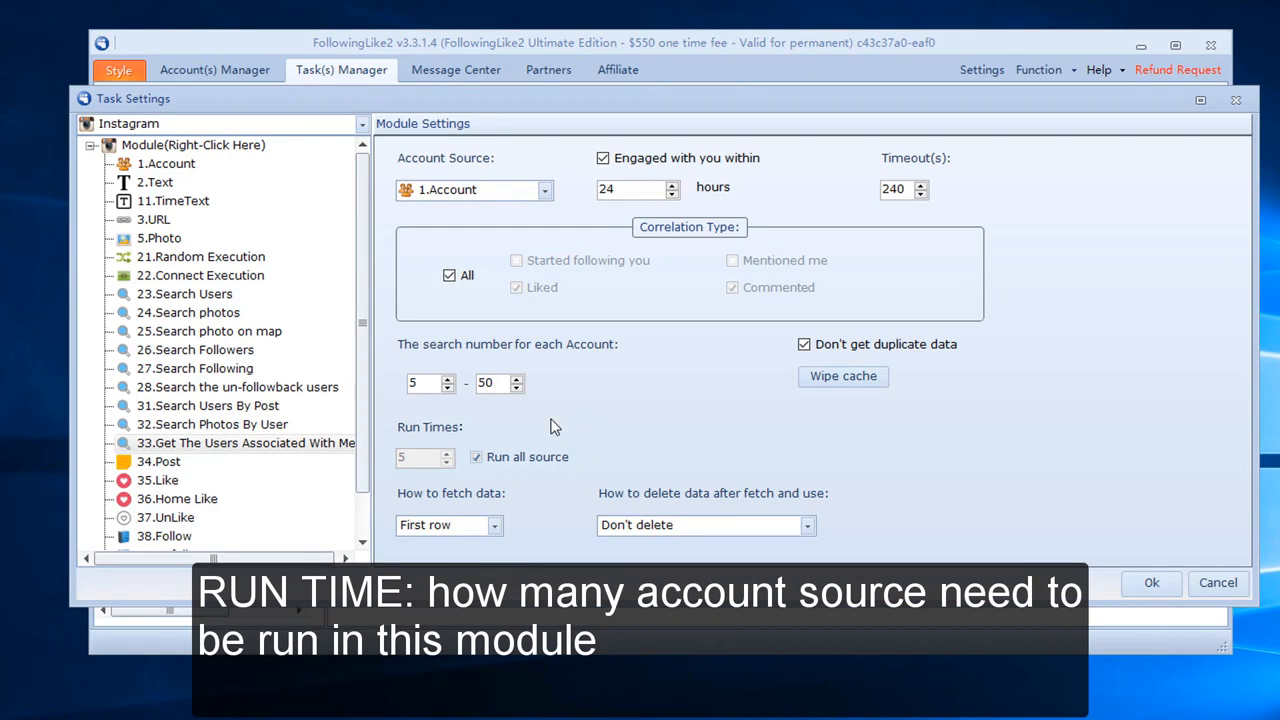
Step: Give the Post module 1.Account, 5.Photo and 2.Text caption sources, then open Like
click(160, 458)
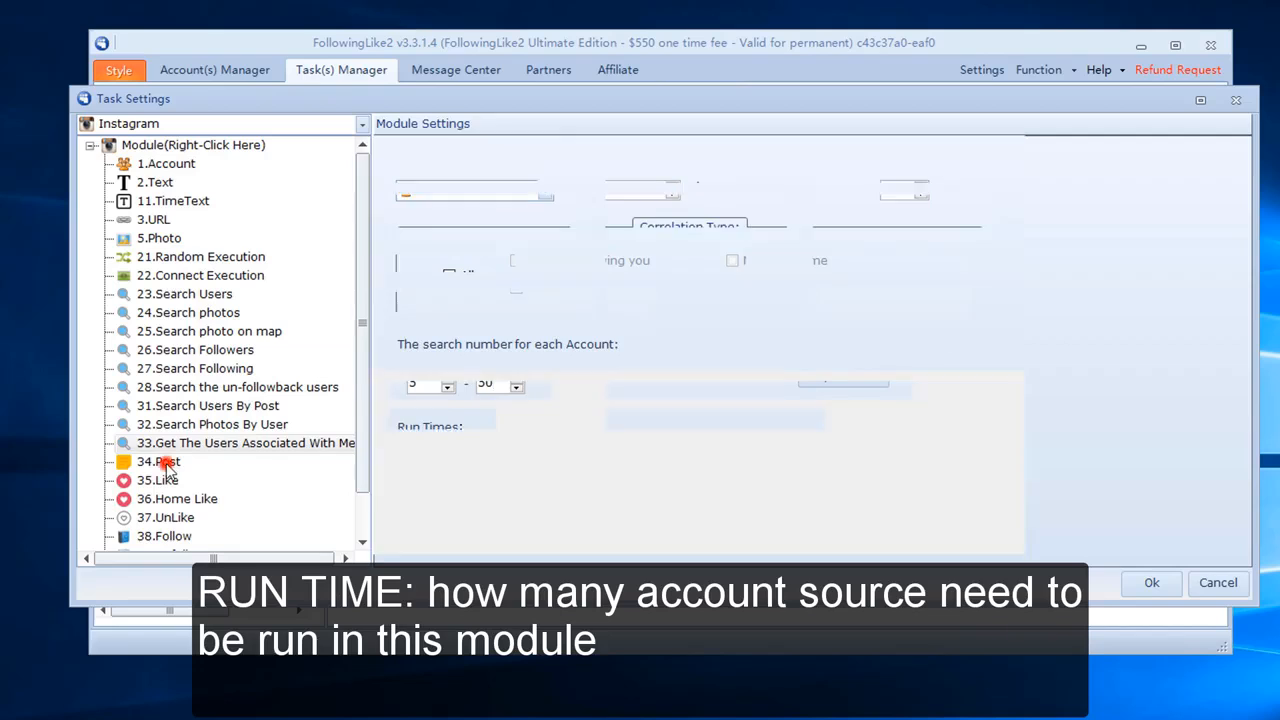
click(537, 205)
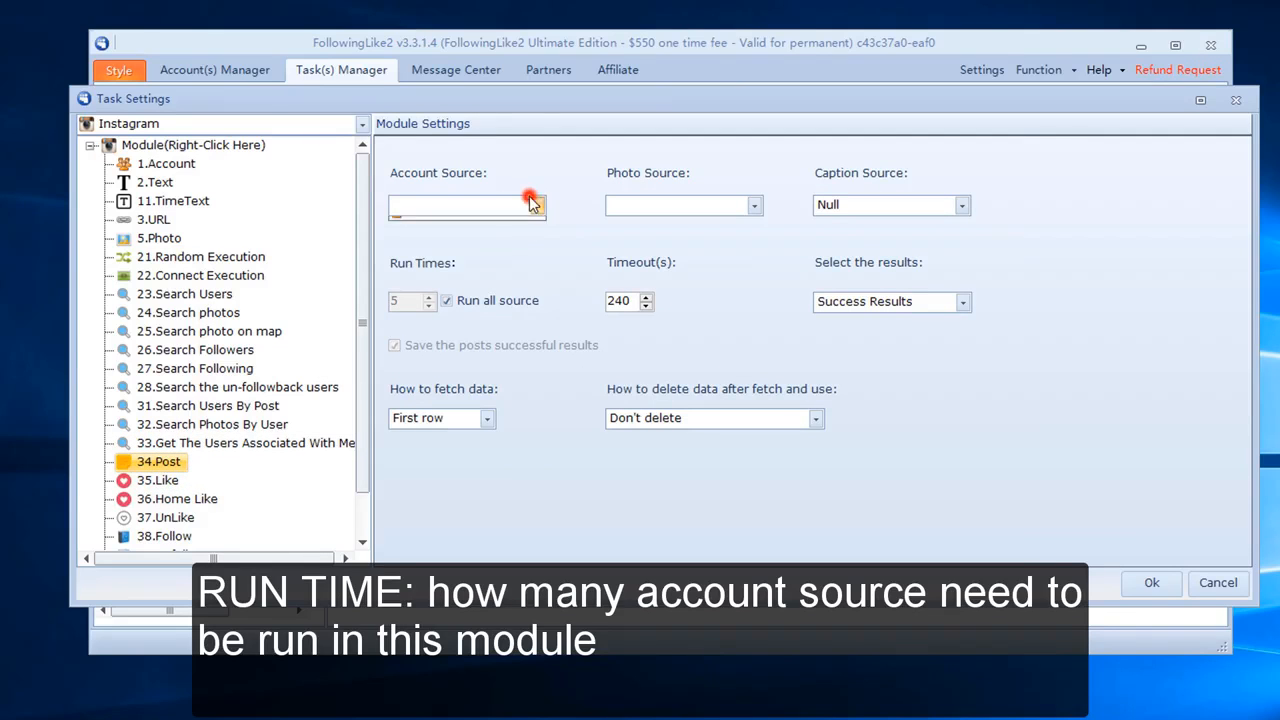
click(463, 226)
click(754, 205)
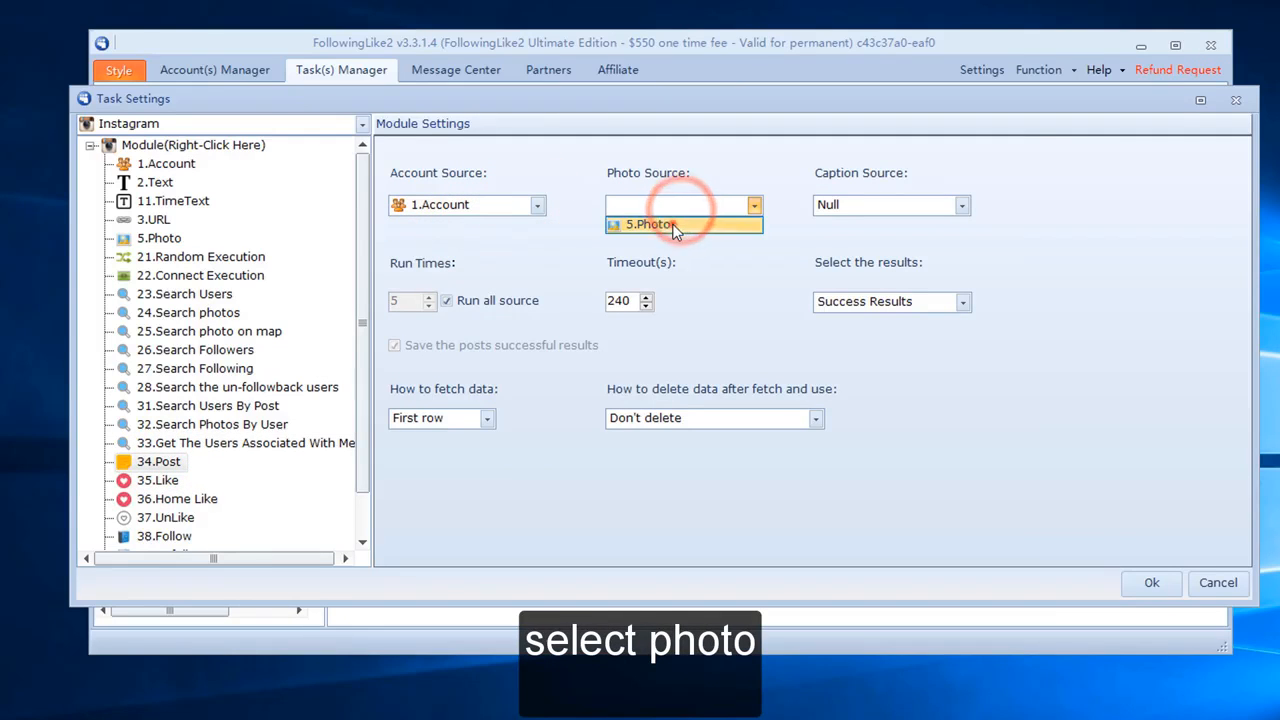
click(670, 225)
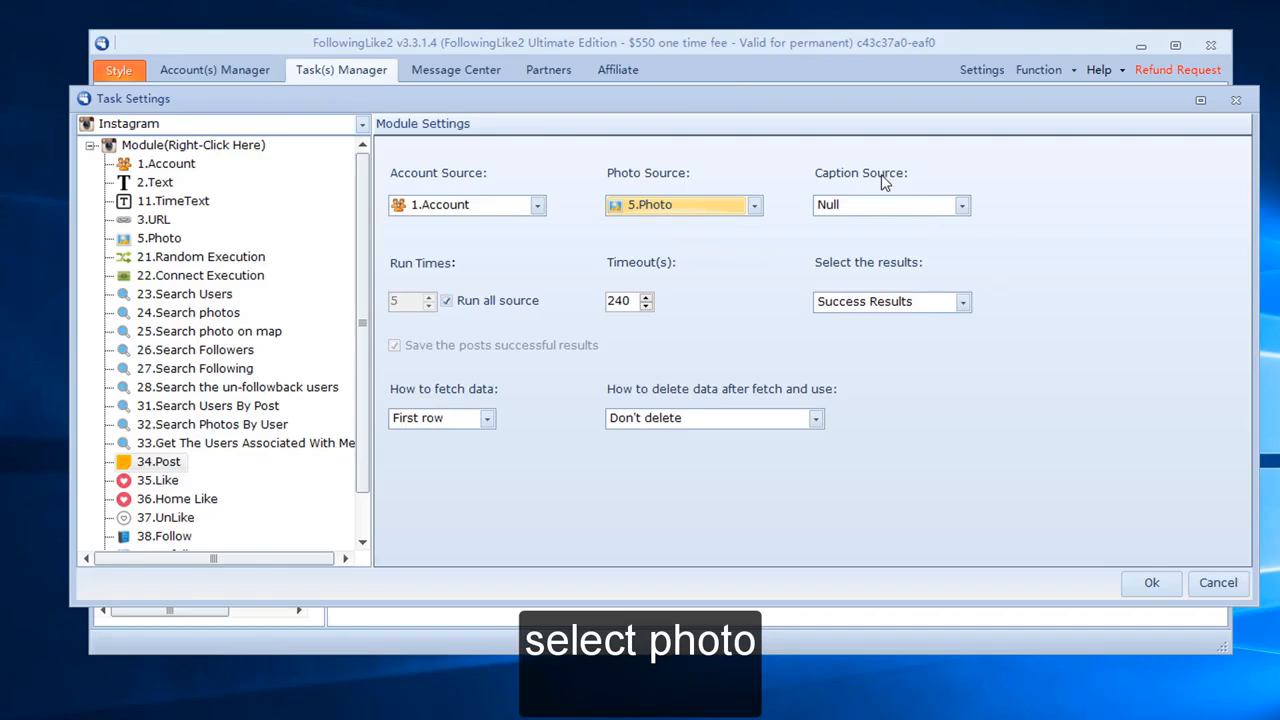
click(848, 205)
click(840, 236)
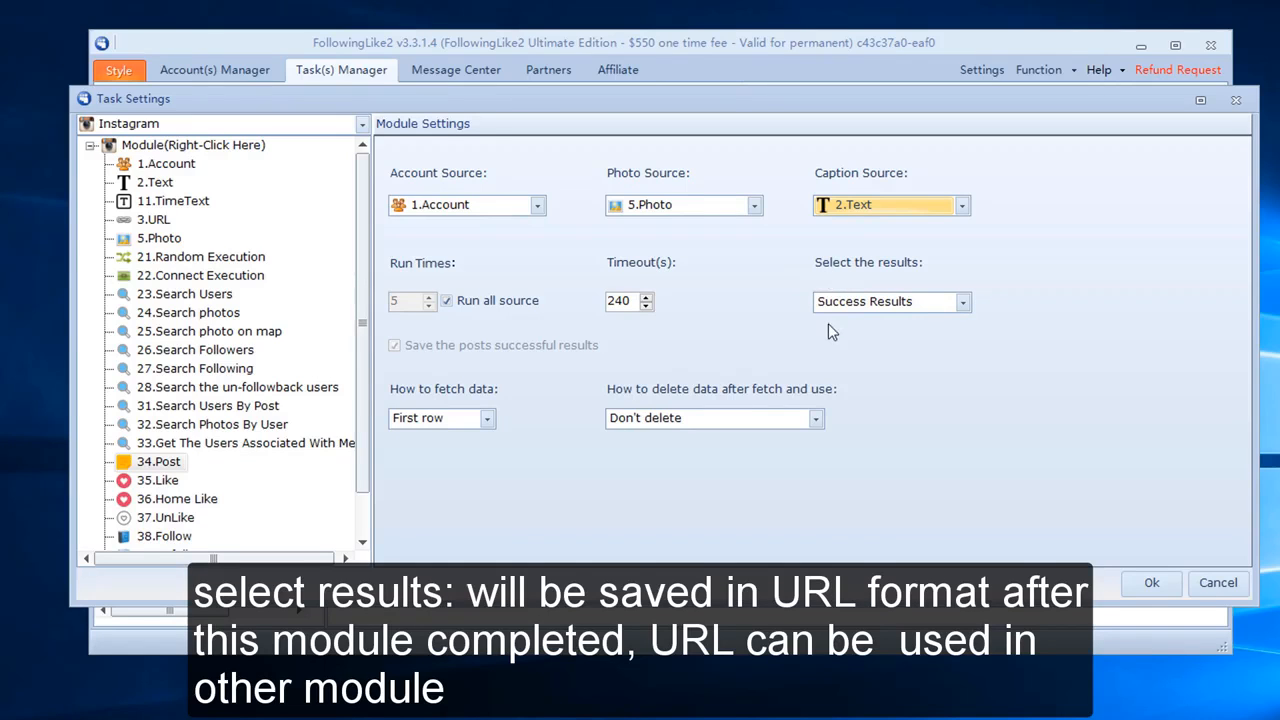
click(158, 481)
Step: Set Like's post source to 3.URL and account source to 1.Account
click(537, 227)
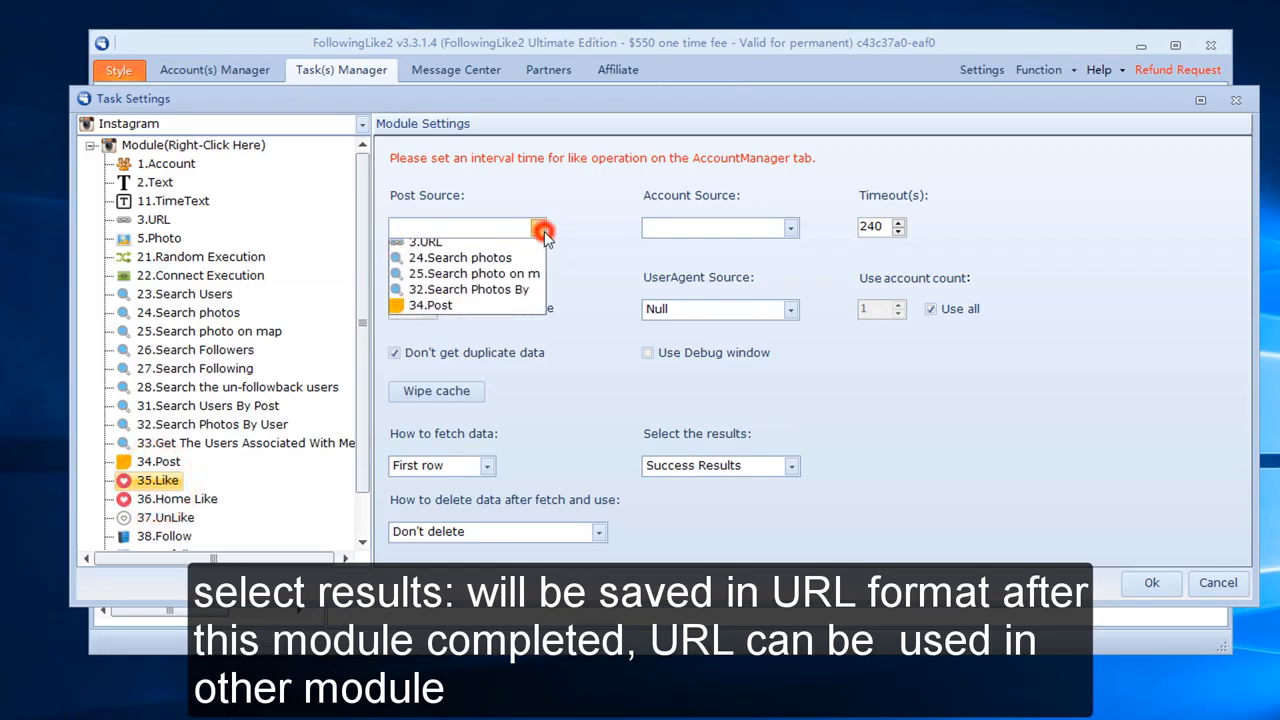
click(460, 247)
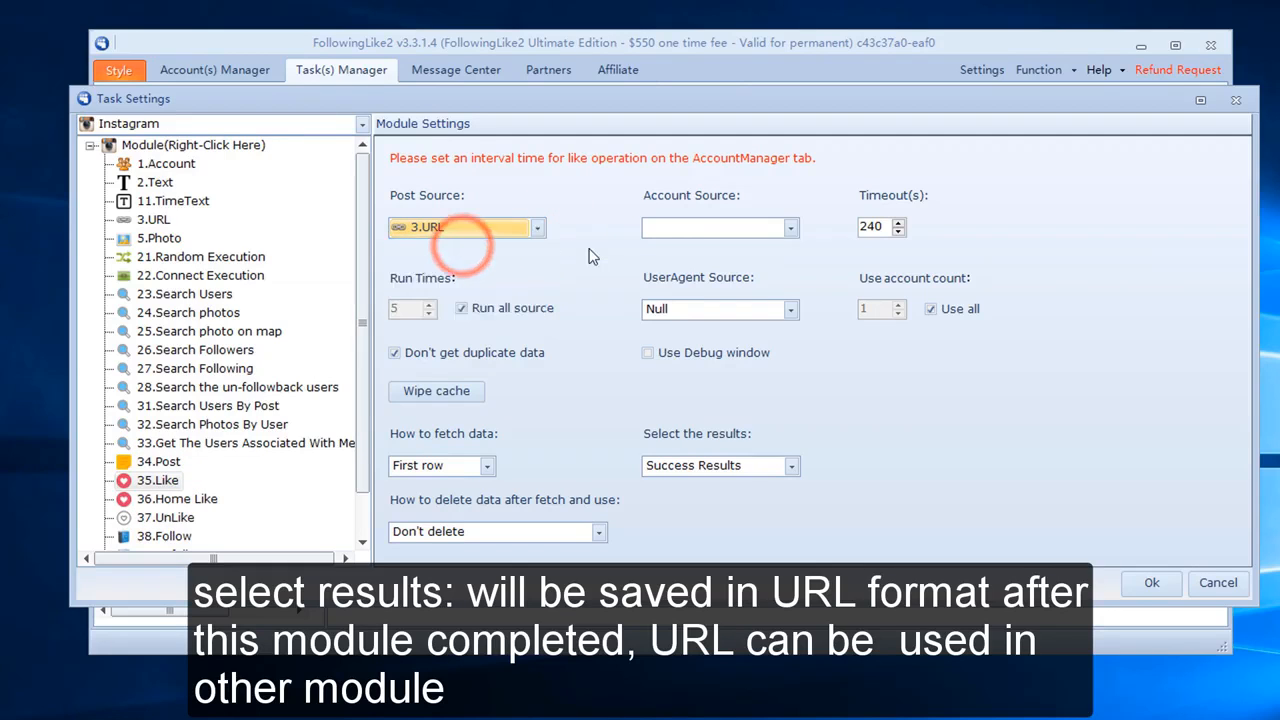
click(690, 228)
click(700, 248)
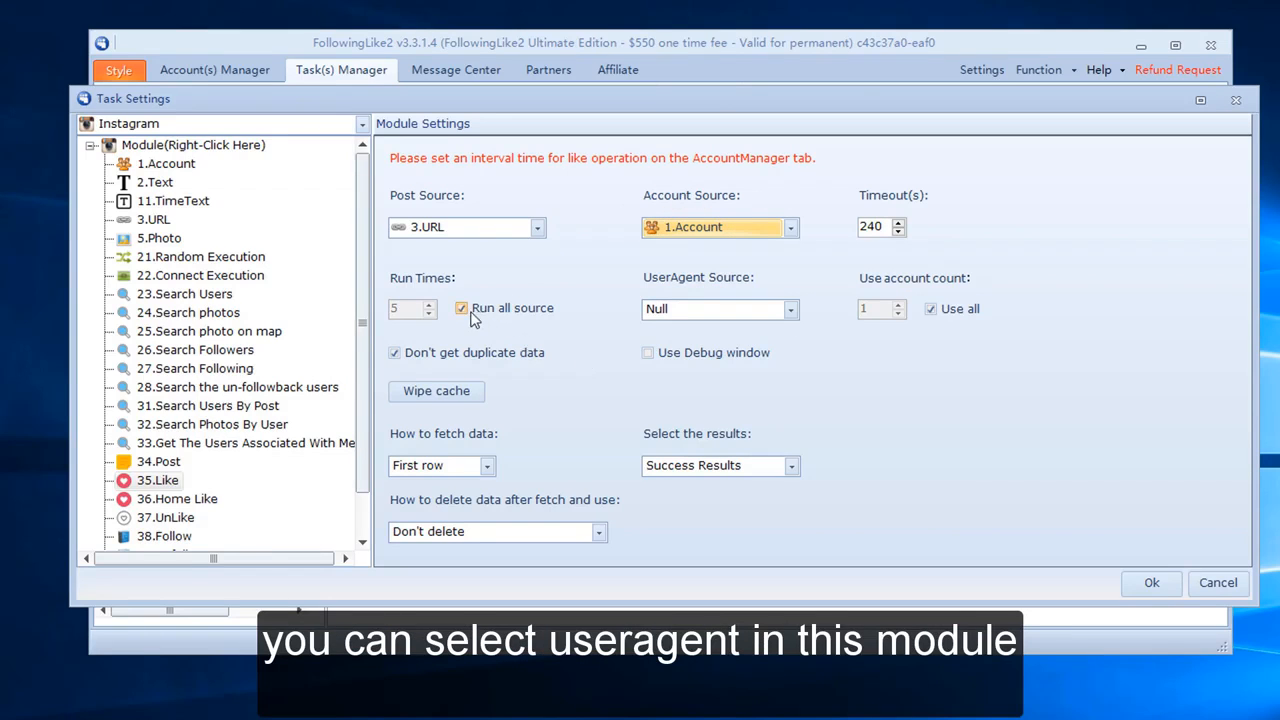
Step: Keep the UserAgent source Null, enable the debug window, and open Home Like
click(719, 312)
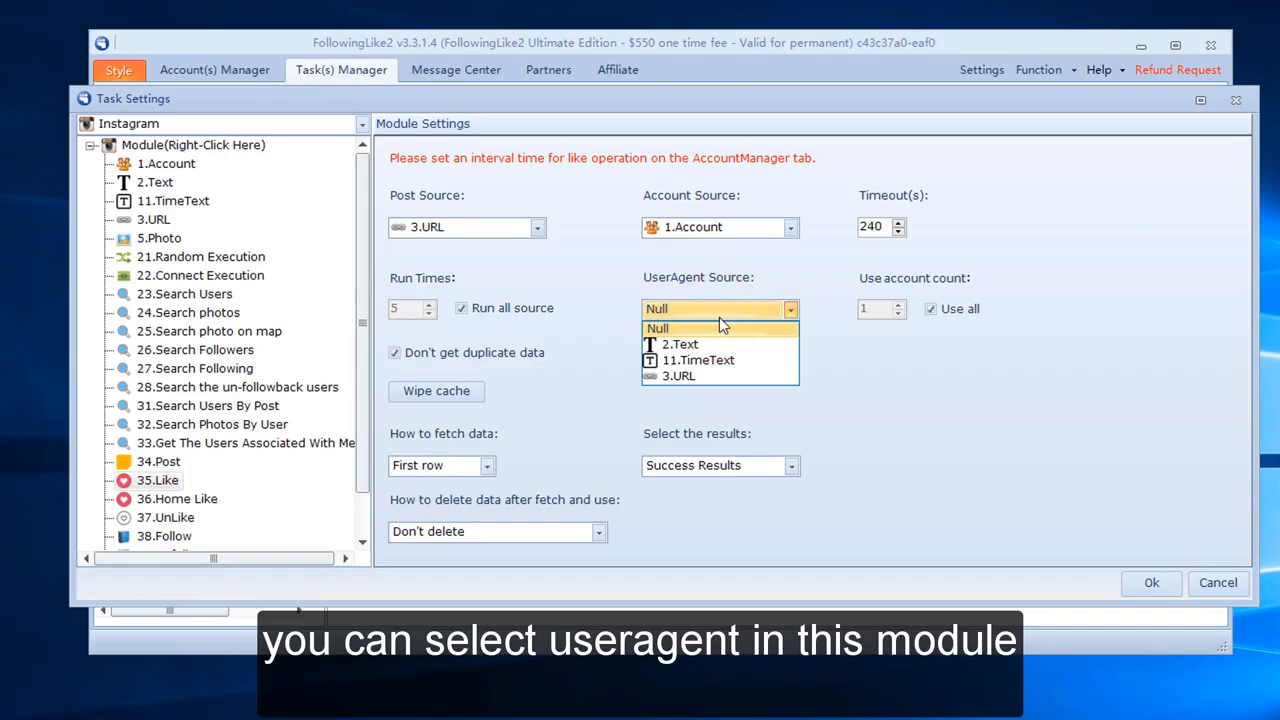
click(719, 326)
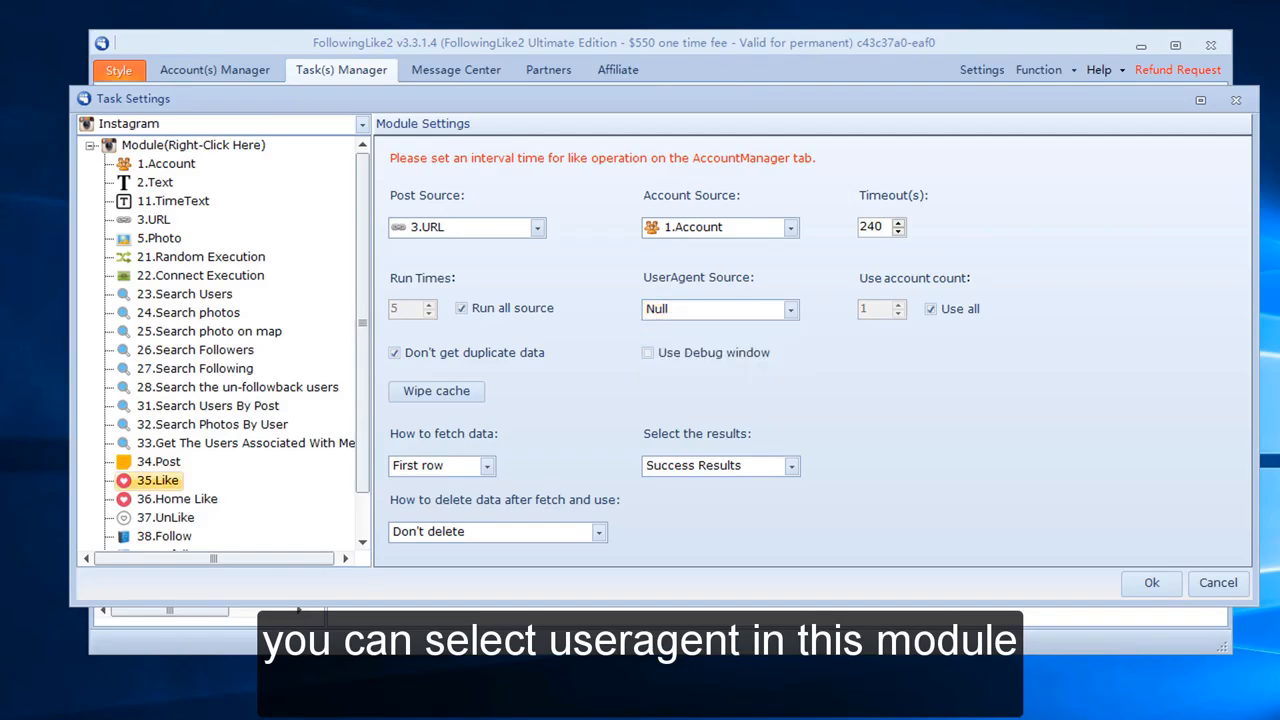
click(683, 309)
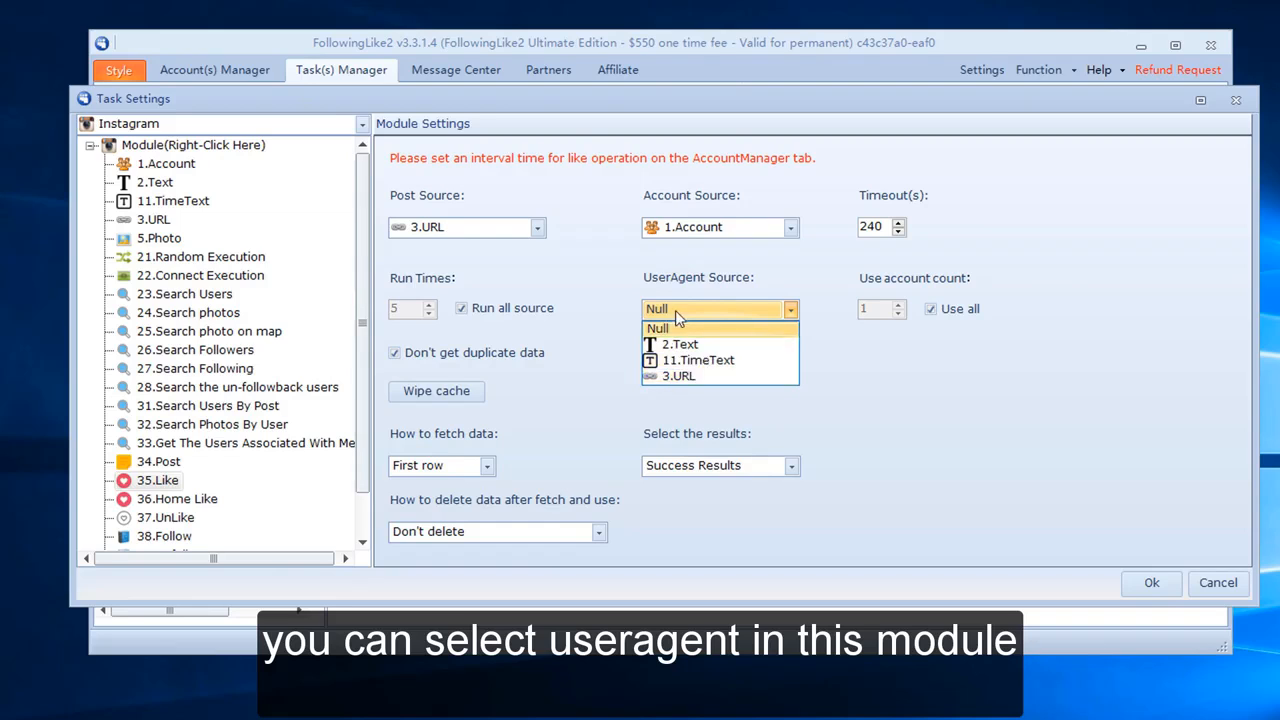
click(719, 280)
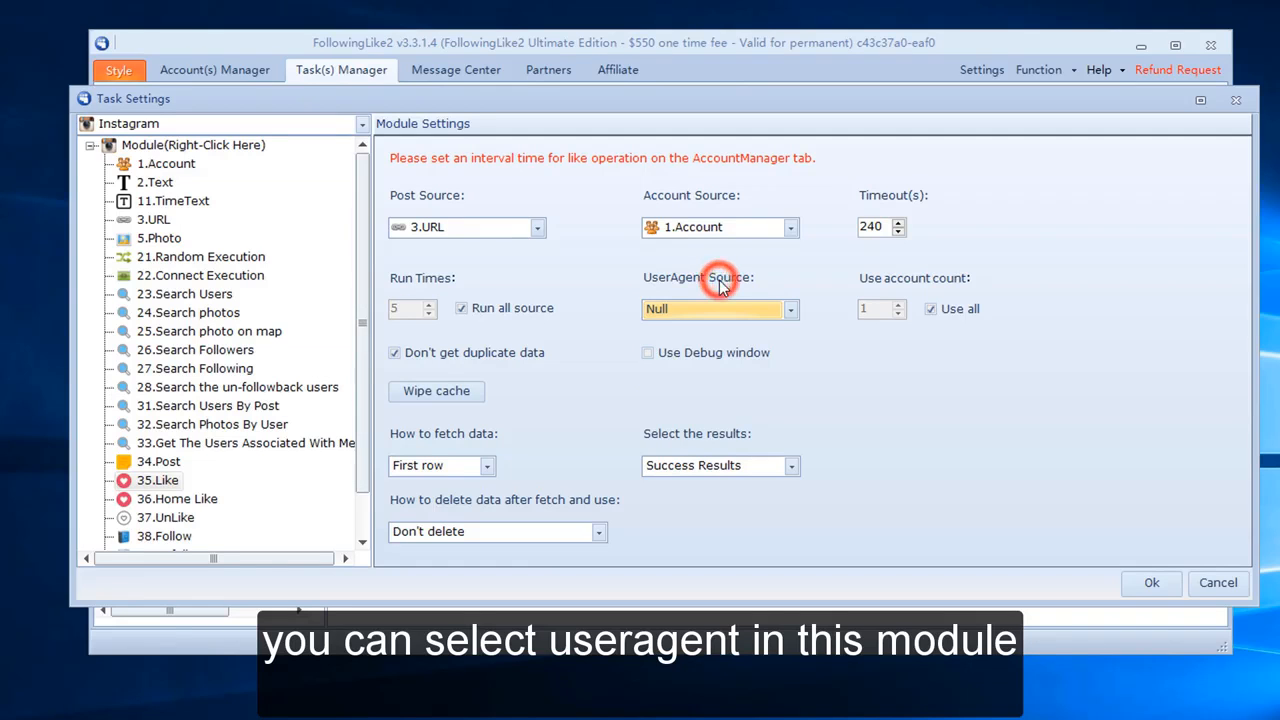
click(649, 354)
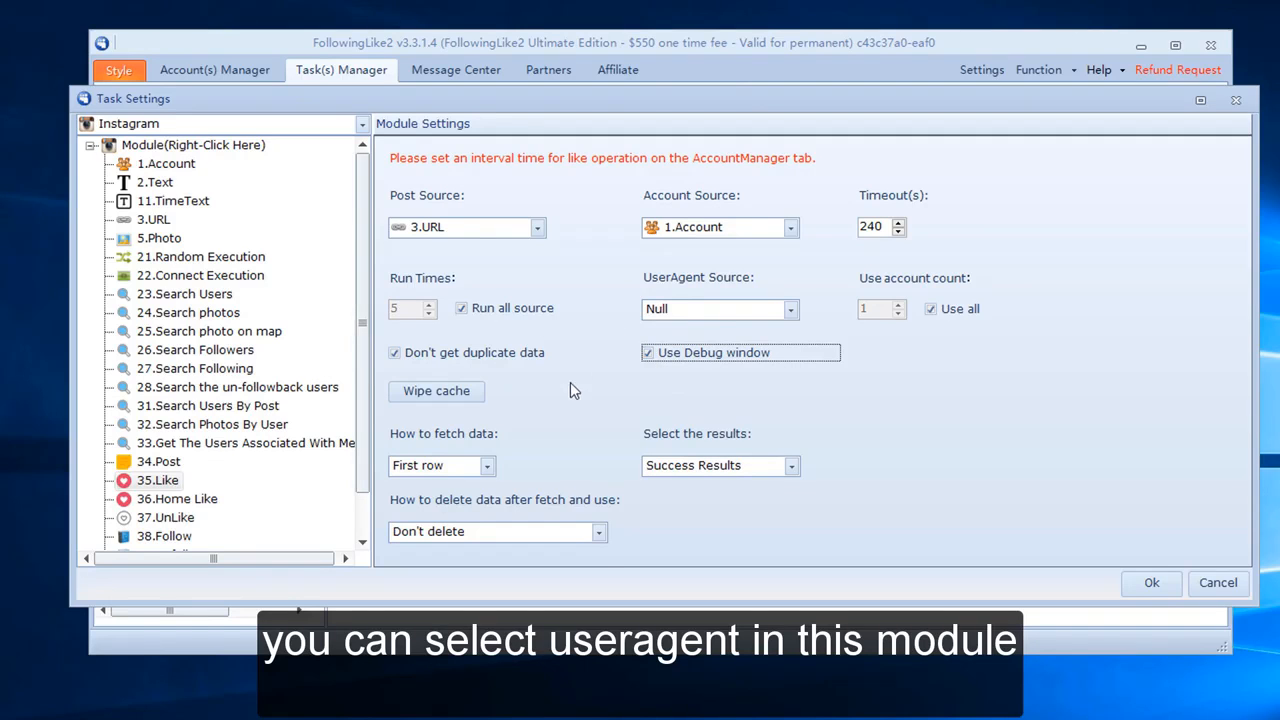
click(855, 311)
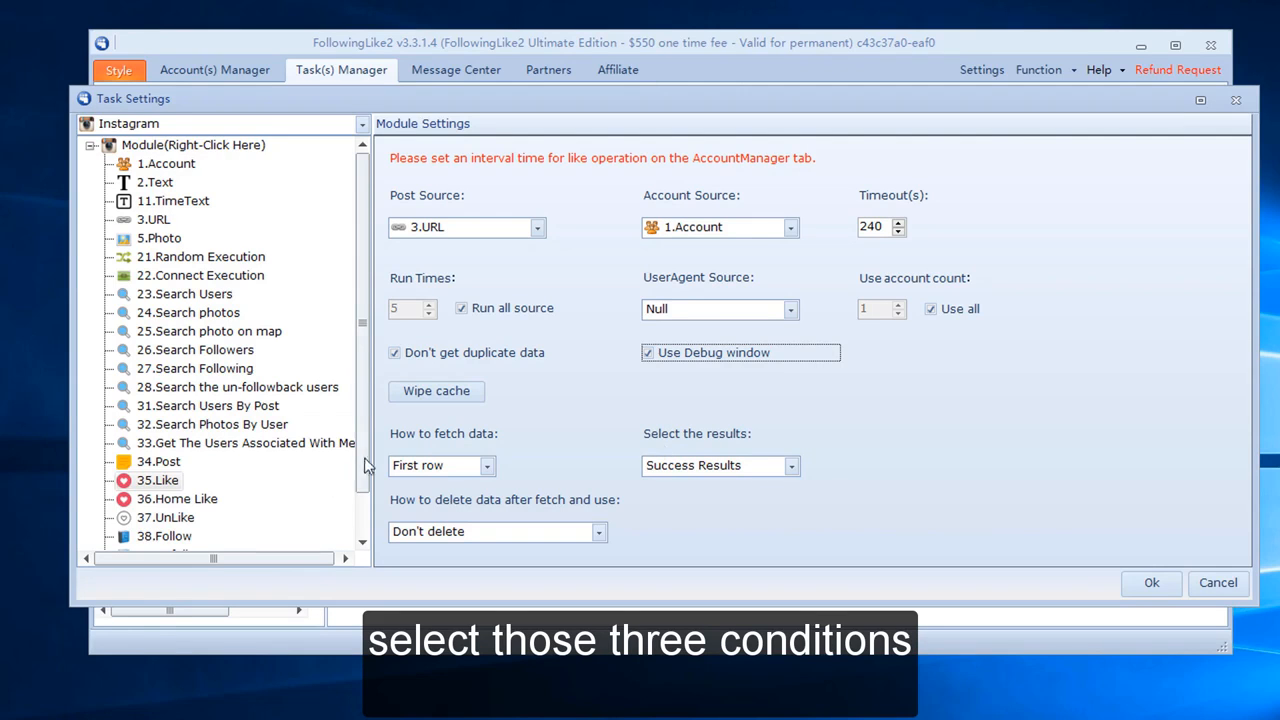
drag(362, 450, 353, 552)
click(186, 452)
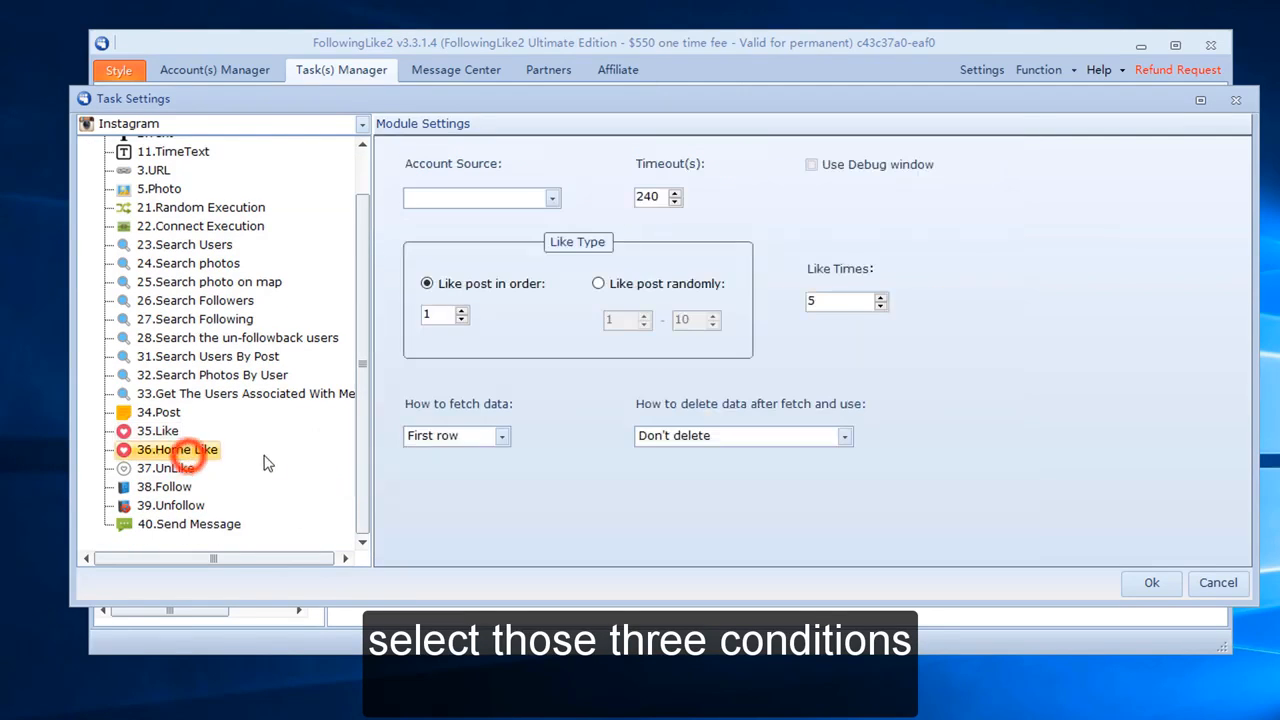
click(551, 201)
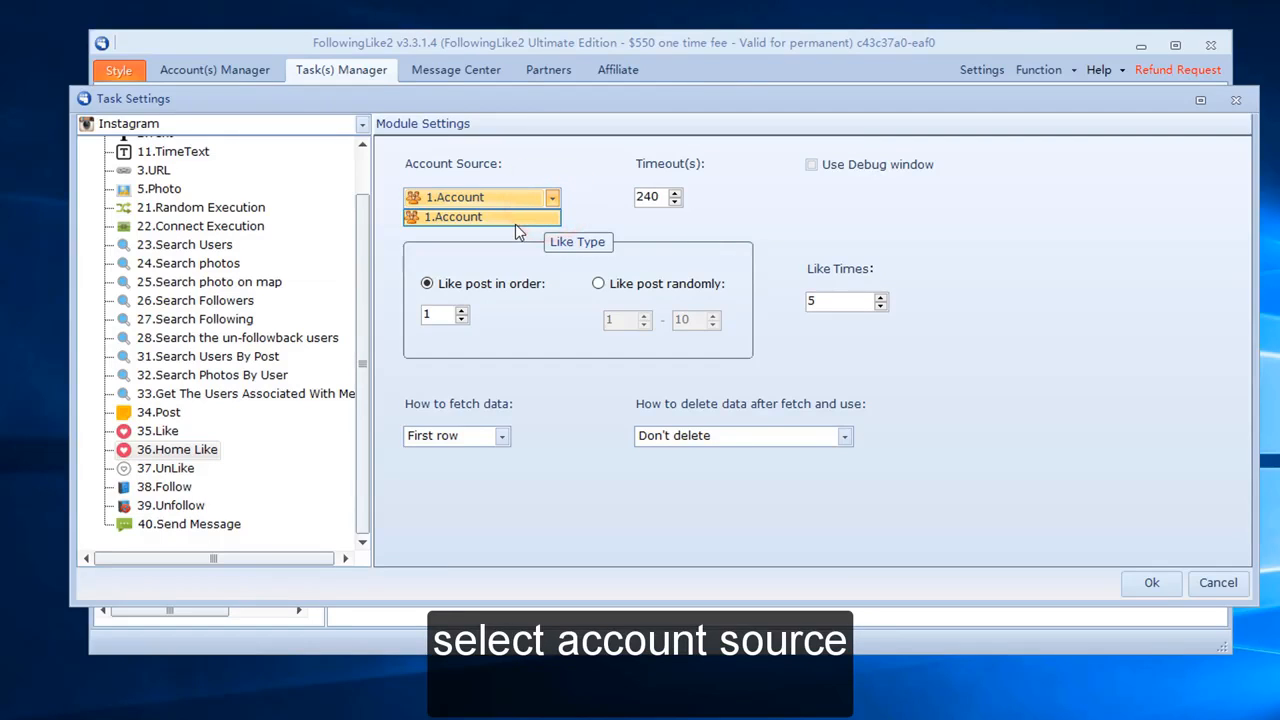
click(516, 221)
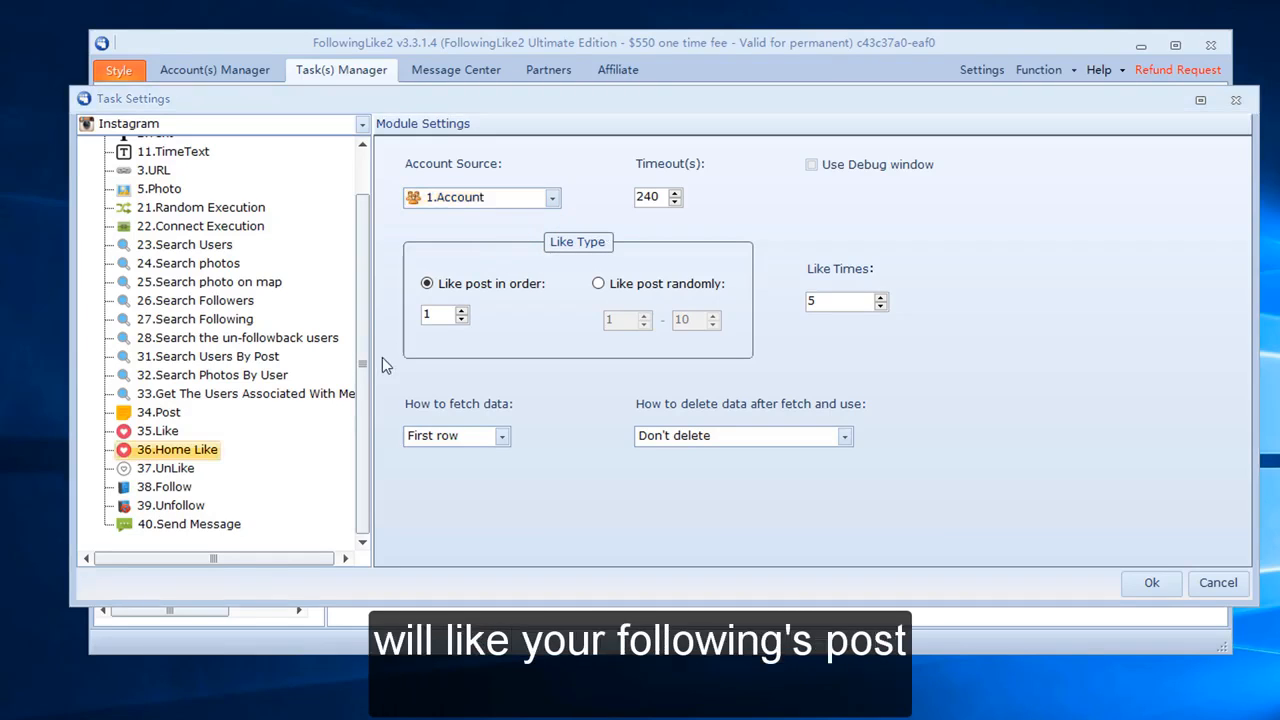
click(177, 449)
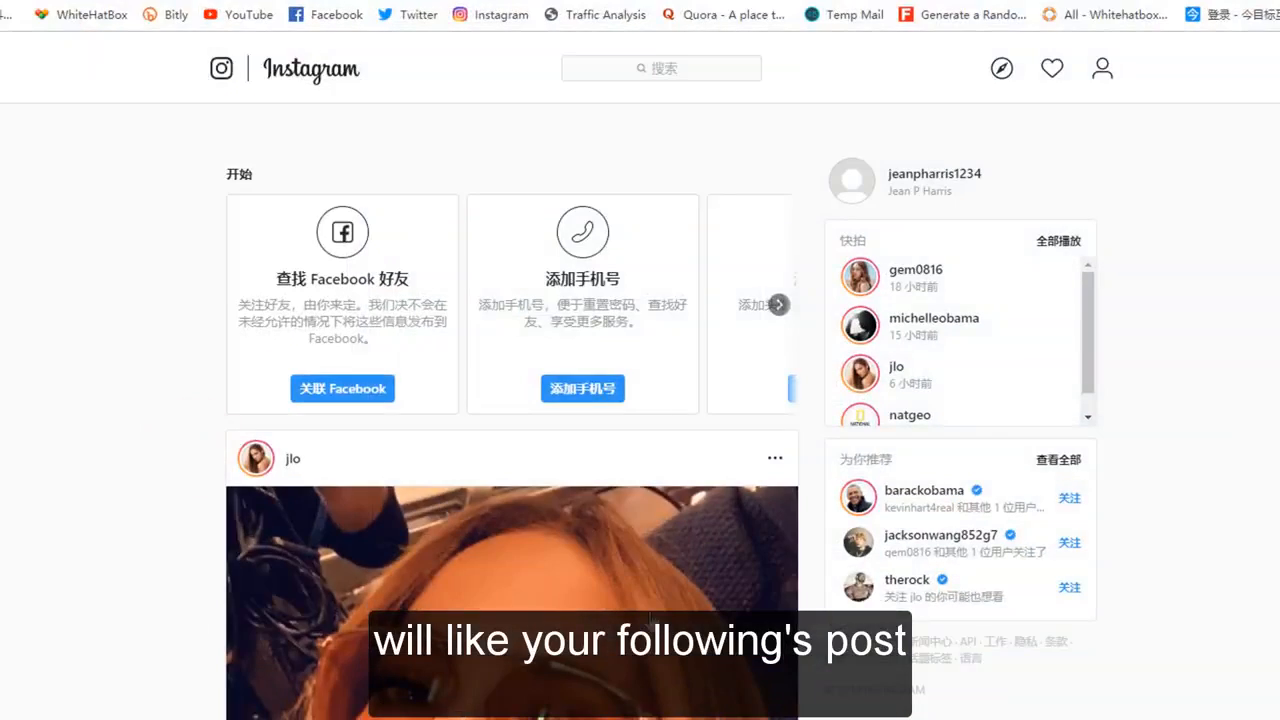
scroll(466, 492, down, 20)
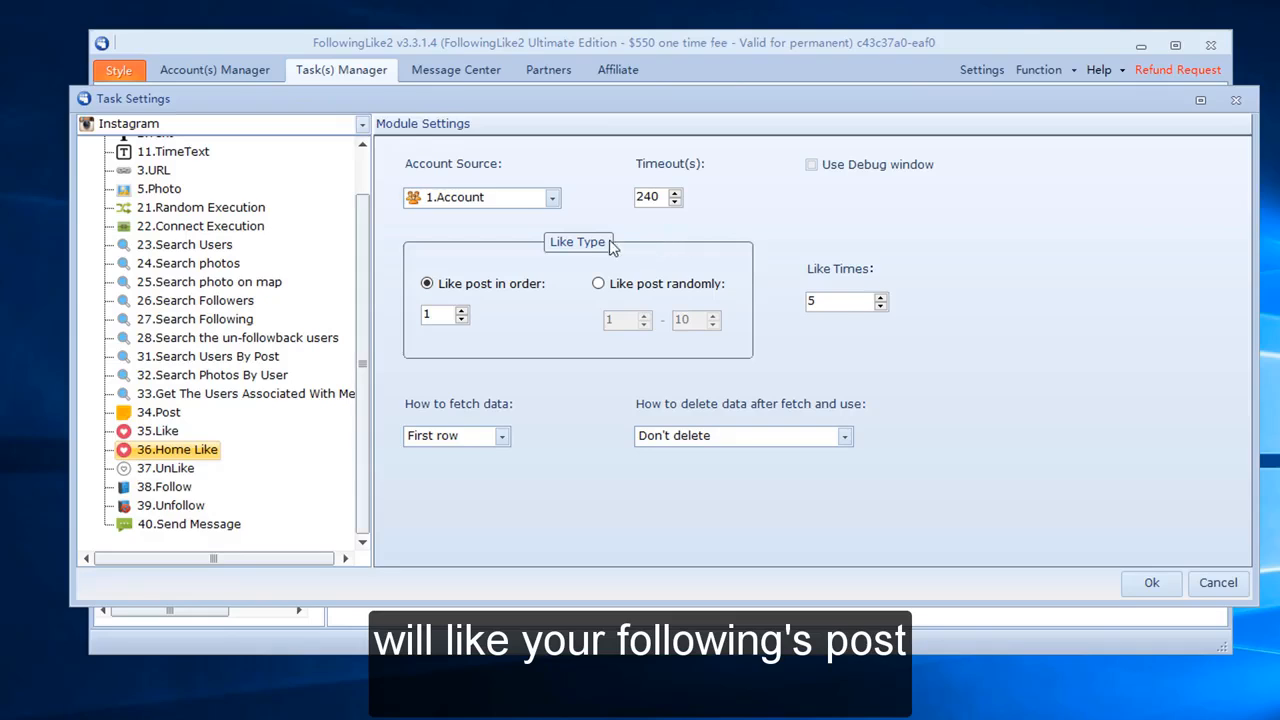
click(533, 198)
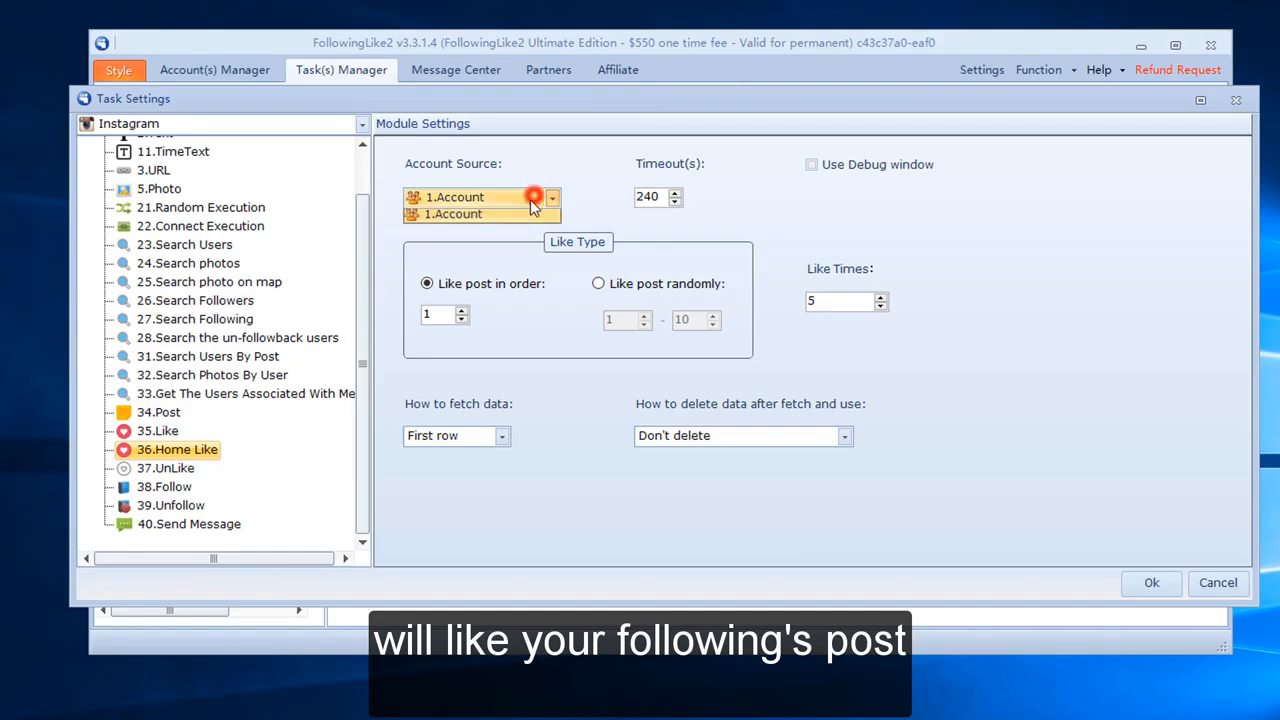
click(530, 212)
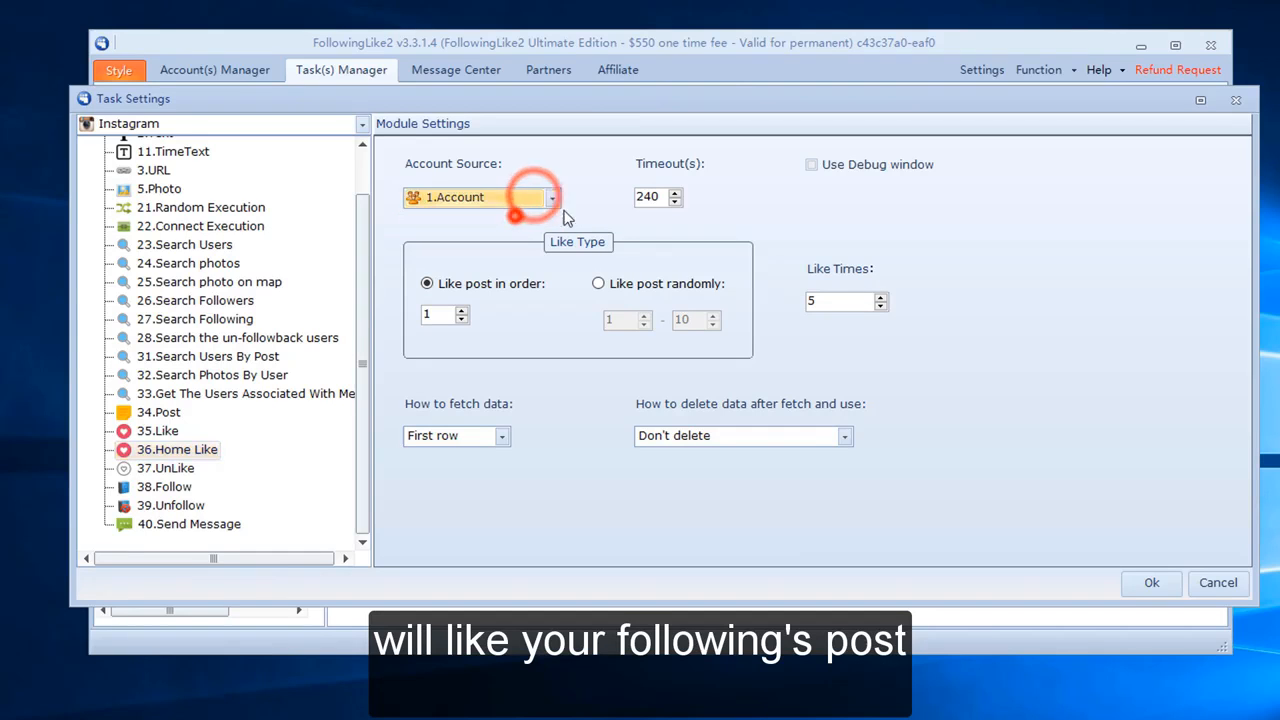
Step: Set the in-order like count to 10, switch to random liking, and open UnLike
click(436, 313)
text(10)
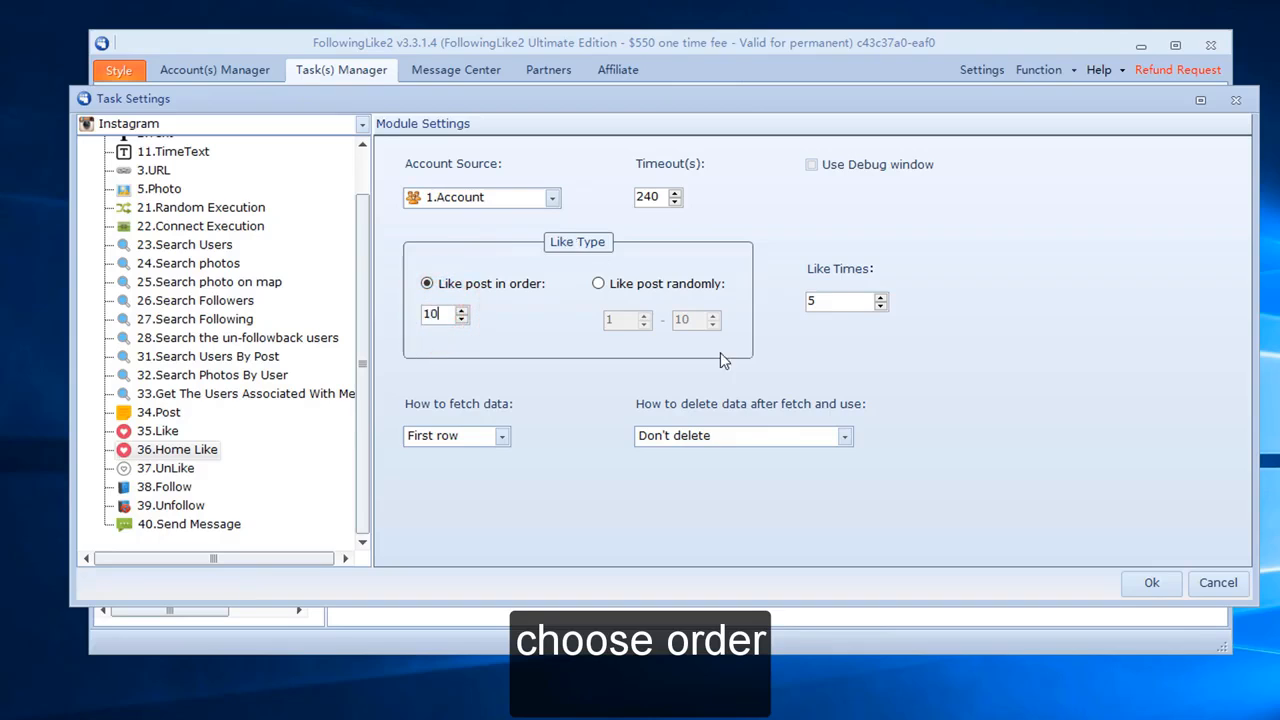
click(598, 283)
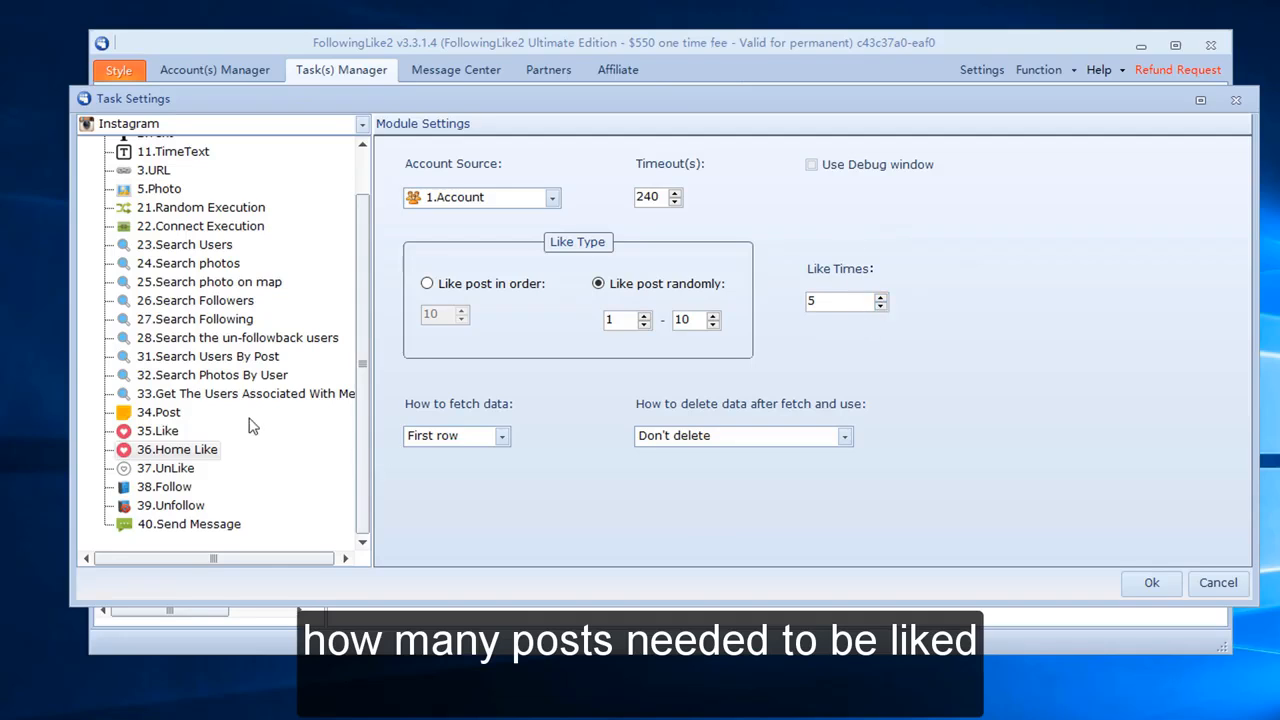
click(188, 468)
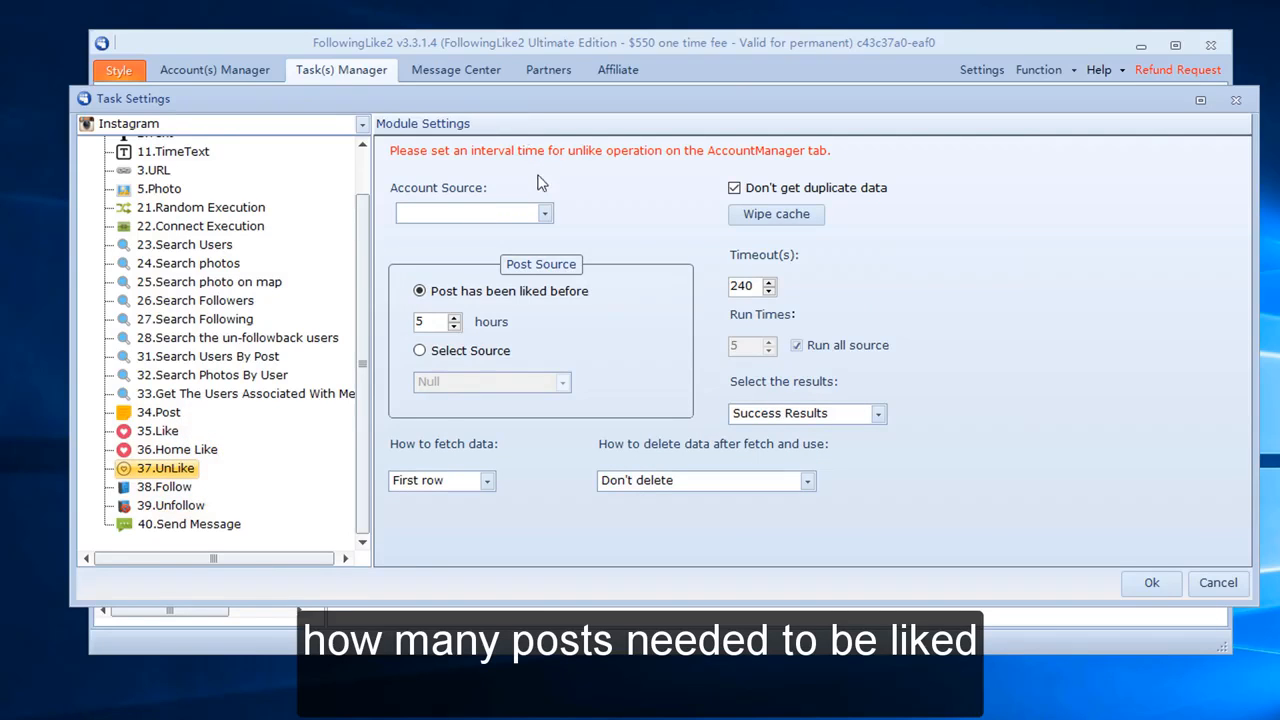
Step: Set UnLike to 1.Account and take its posts from the selected 3.URL source
click(544, 213)
click(500, 228)
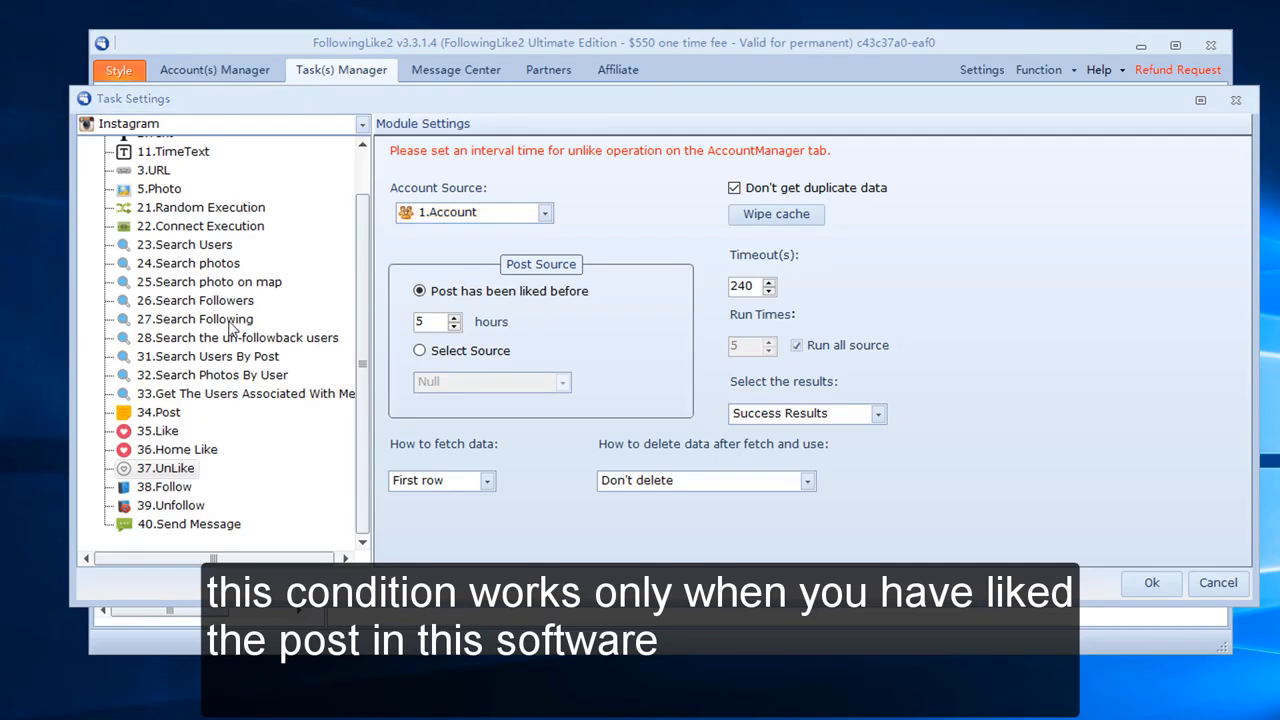
click(478, 352)
click(492, 382)
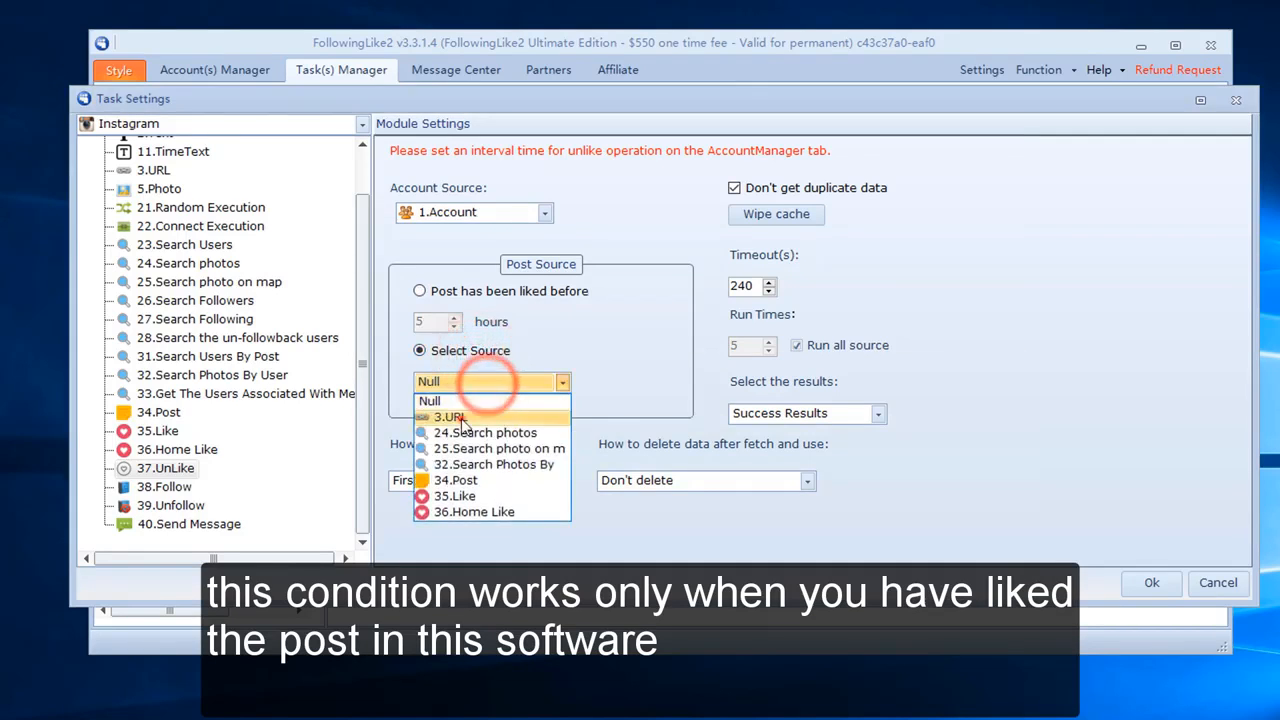
click(458, 418)
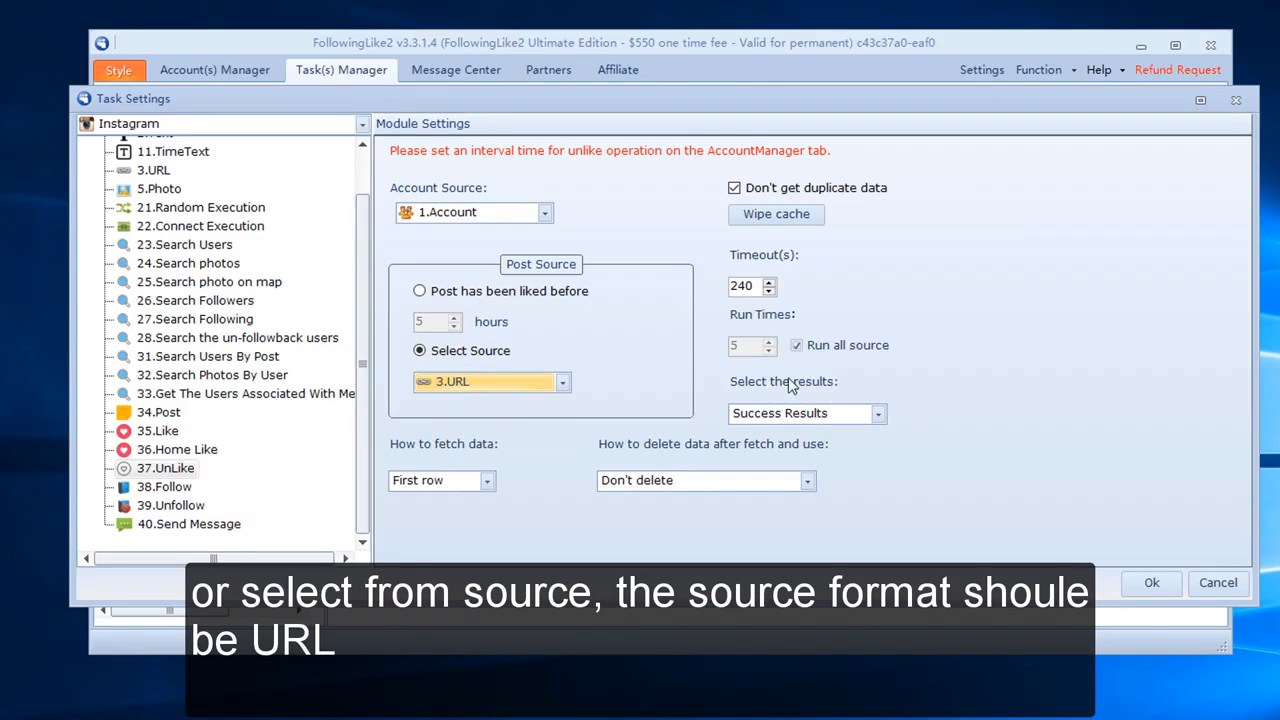
Step: Give the Follow module 3.URL users and 1.Account, then open Unfollow
click(164, 487)
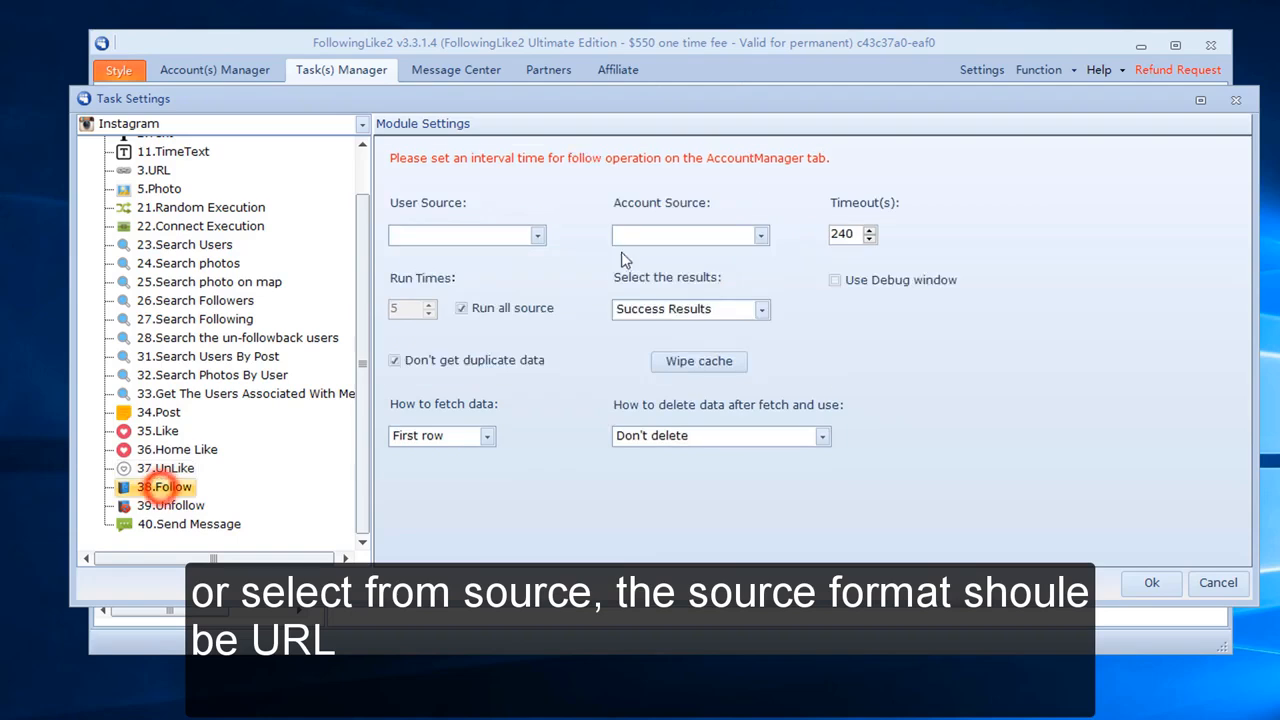
click(437, 240)
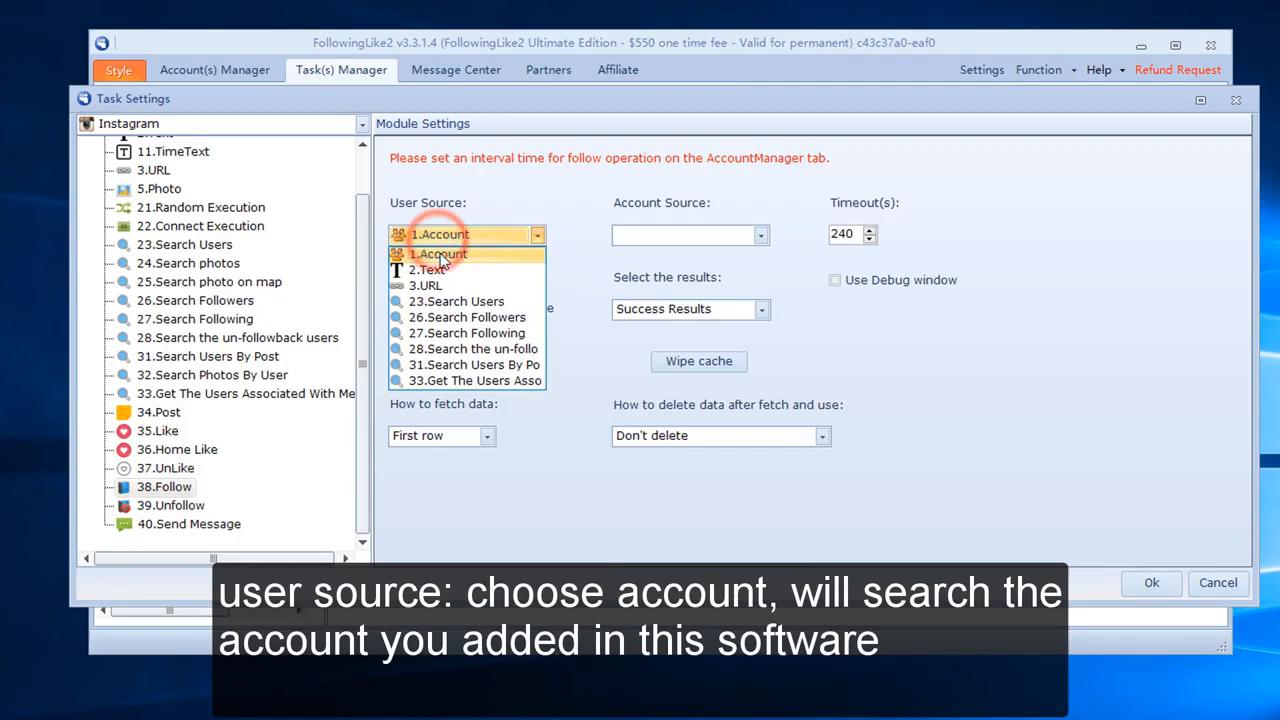
click(447, 287)
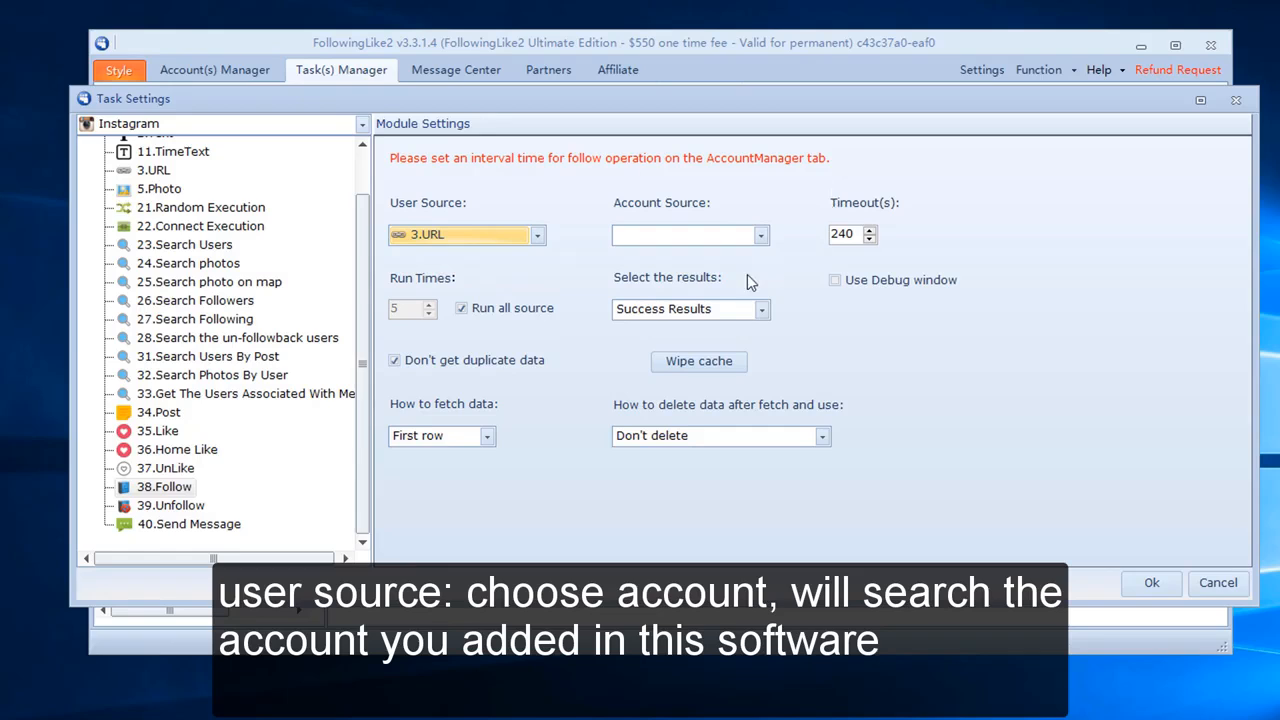
click(722, 238)
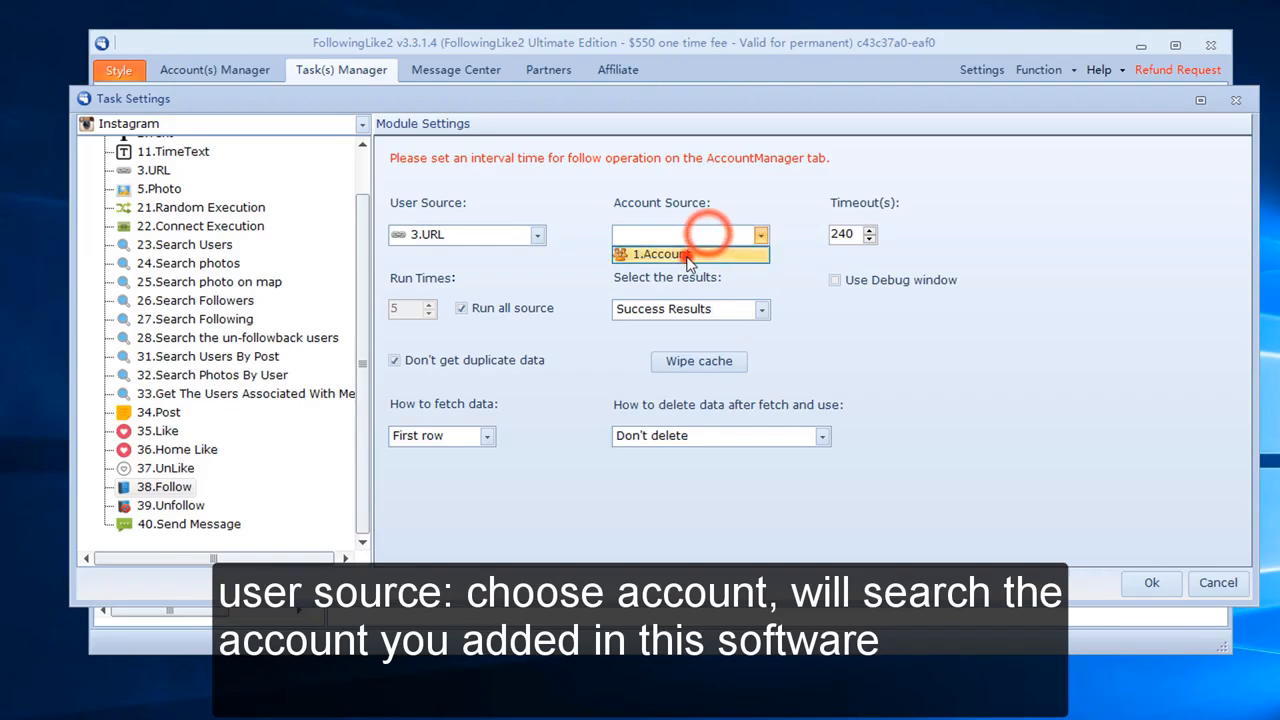
click(658, 258)
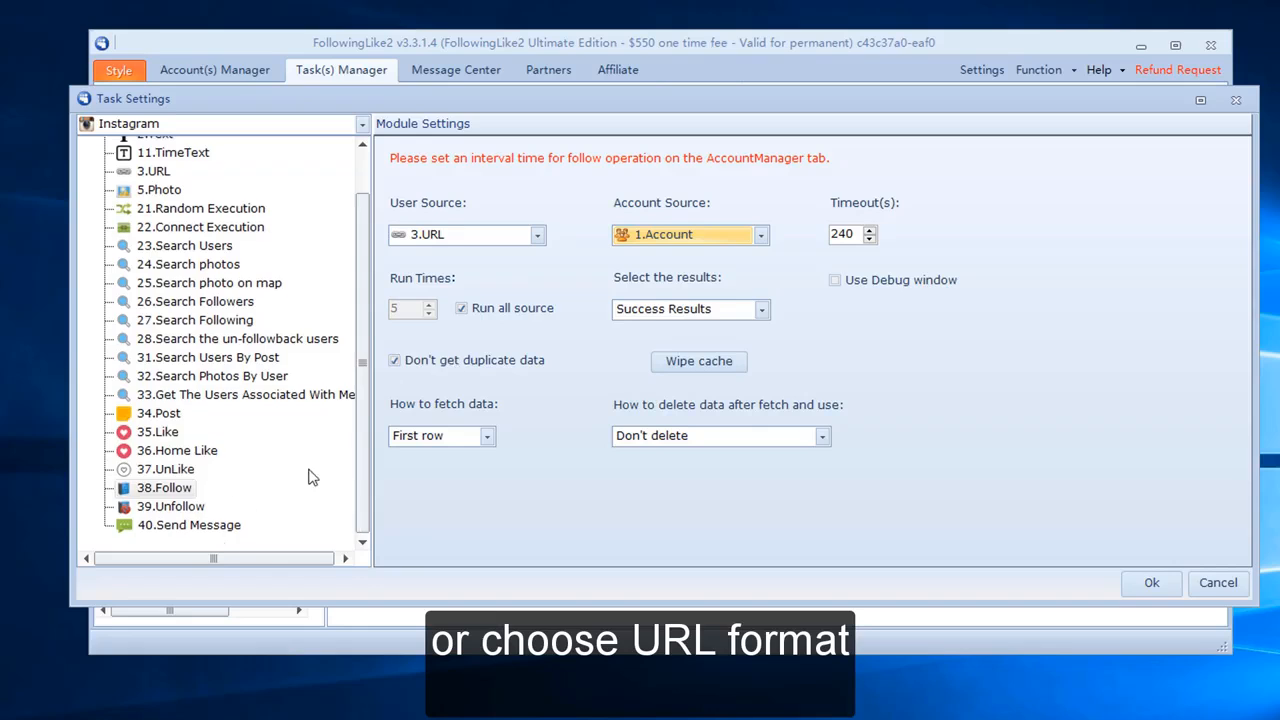
click(181, 506)
Step: Set Unfollow to 1.Account with users from the selected 3.URL source, then open Send Message
click(535, 228)
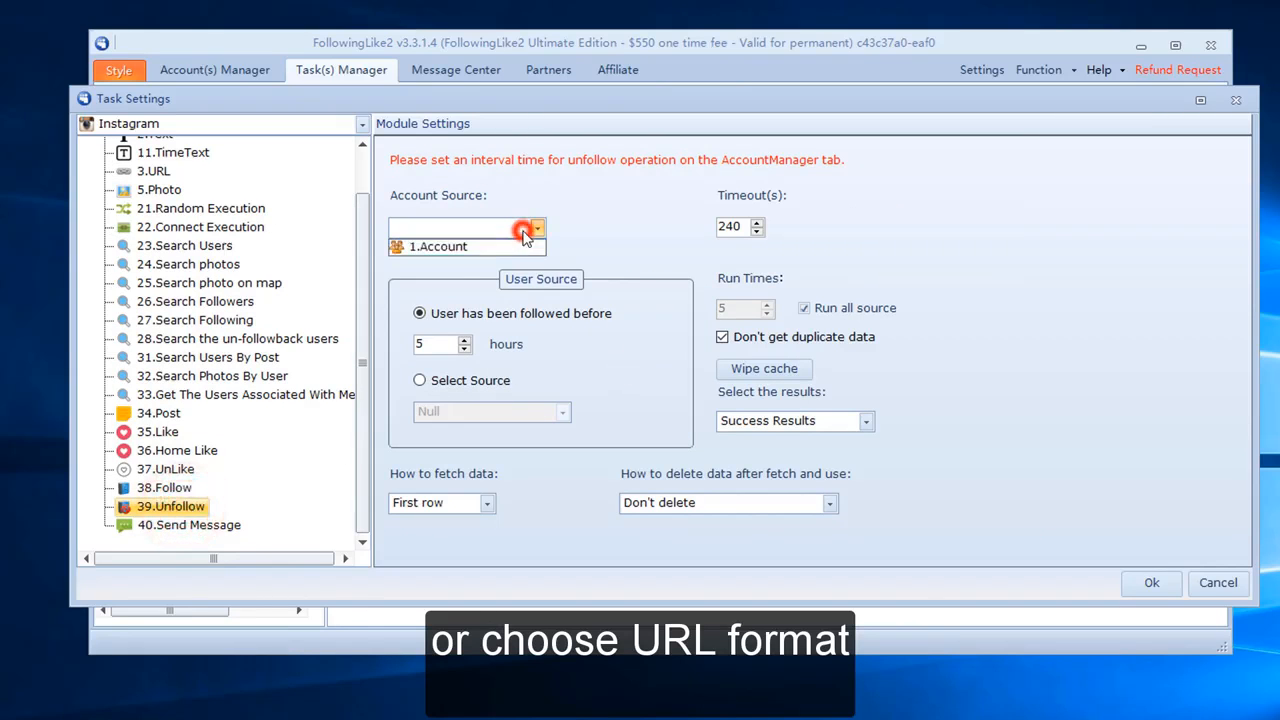
click(470, 250)
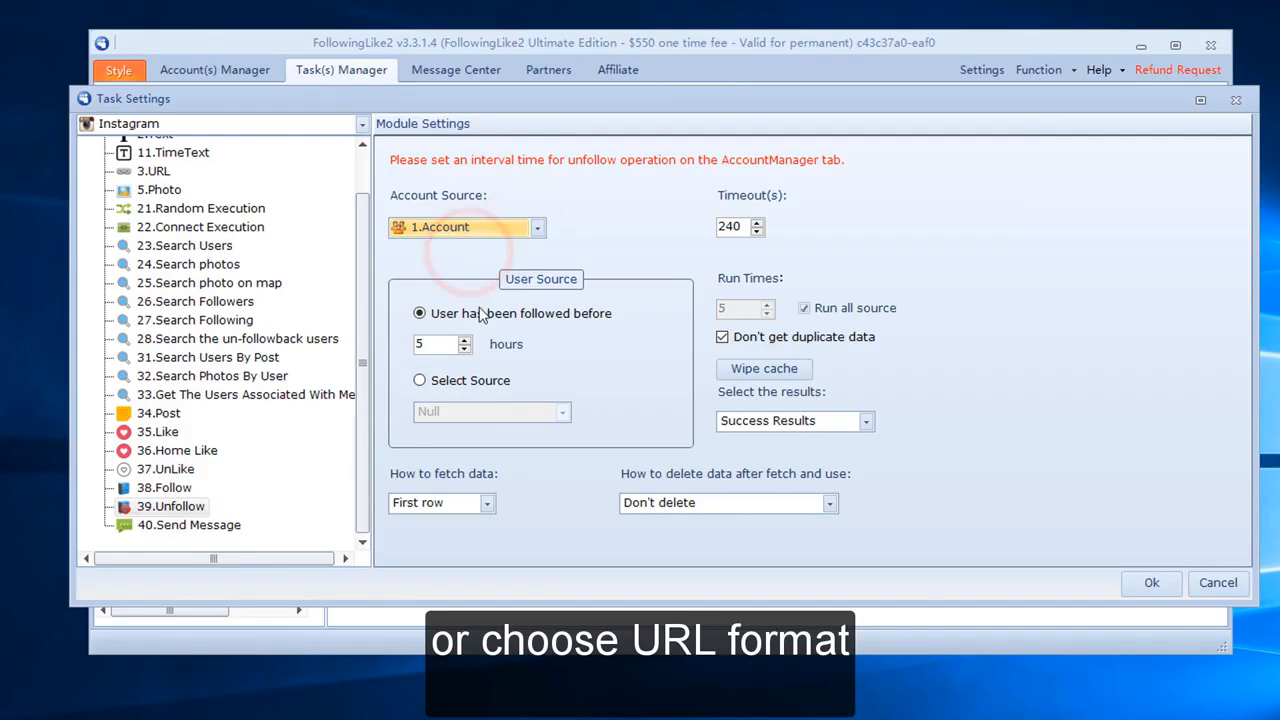
click(466, 380)
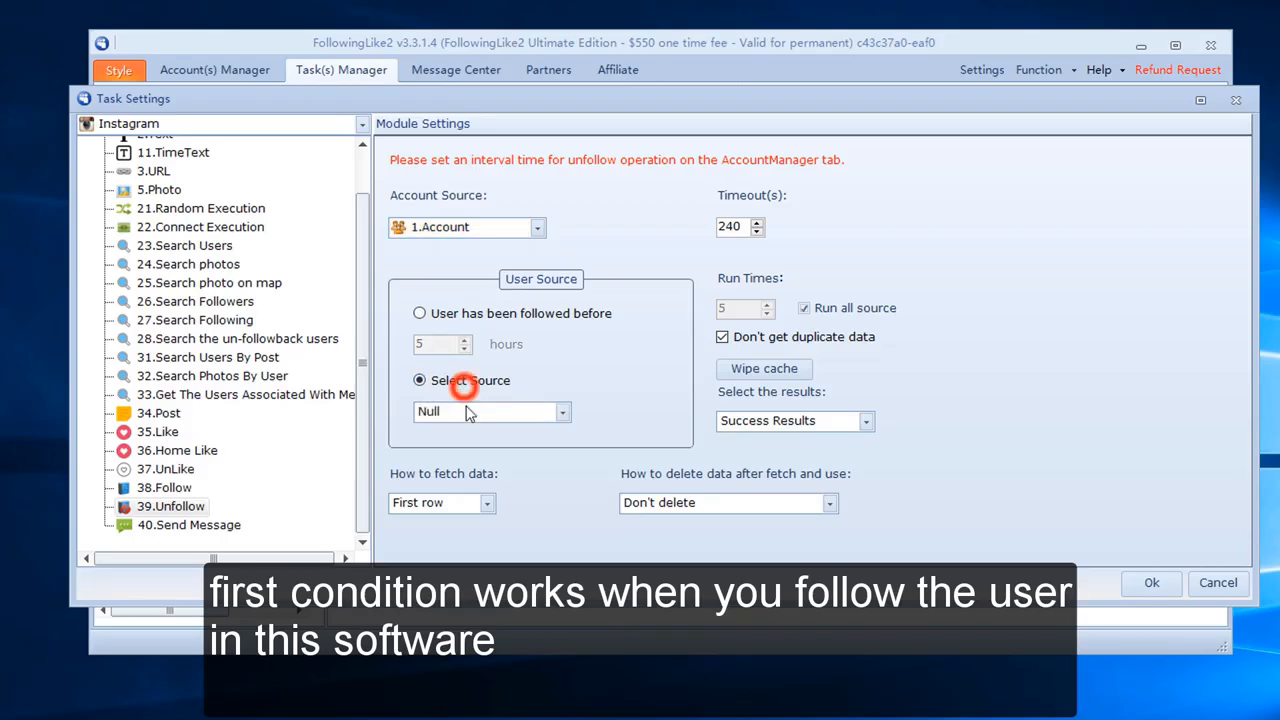
click(440, 411)
click(455, 479)
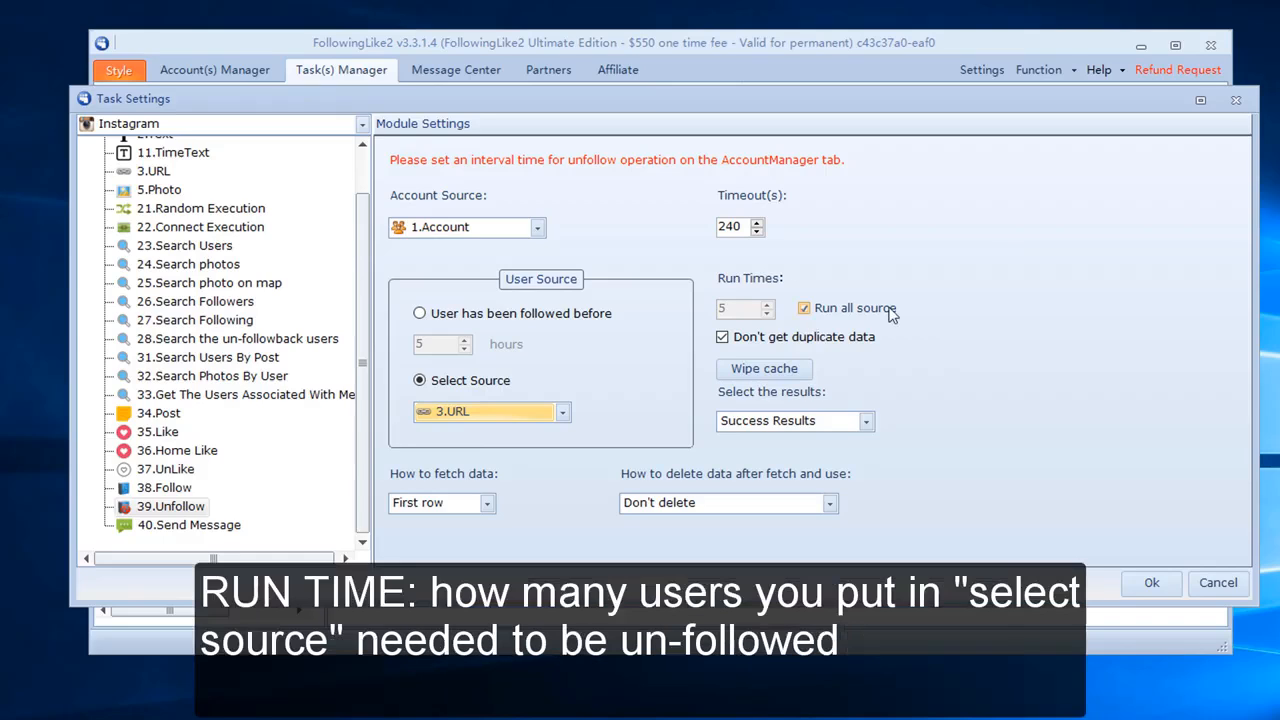
click(217, 532)
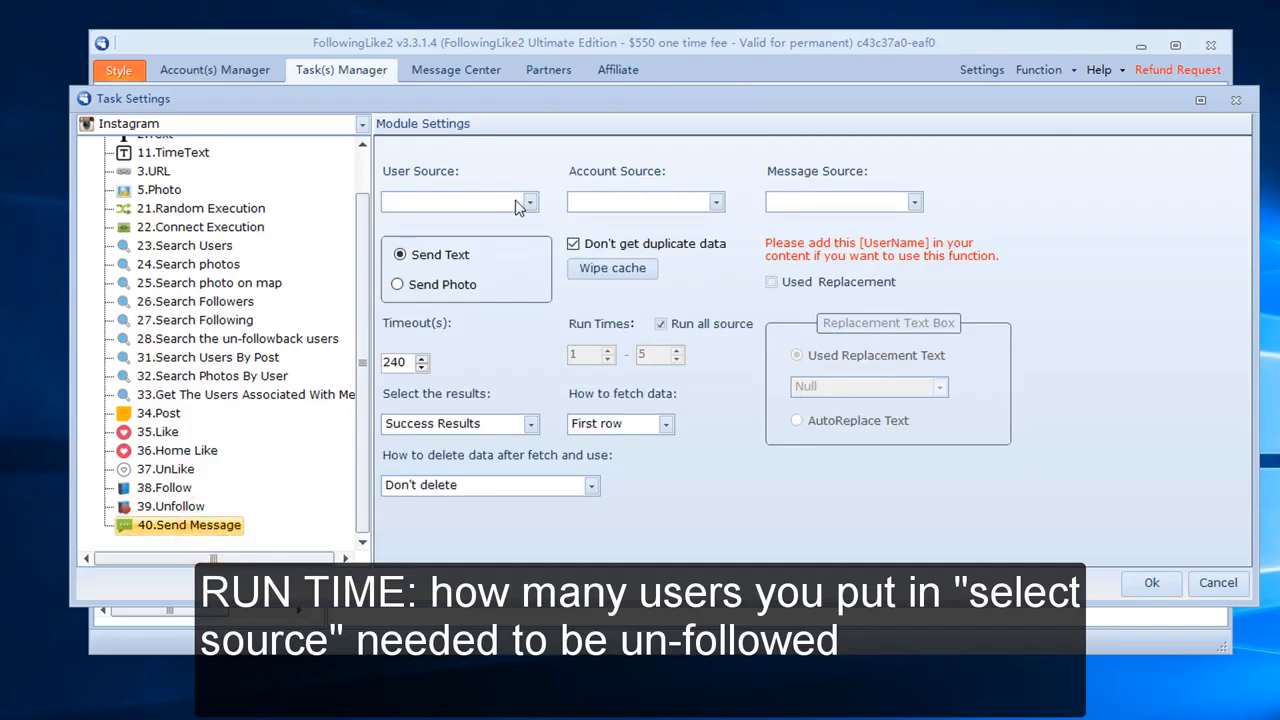
Step: Set the Send Message User Source to 3.URL, Account Source to 1.Account and Message Source to 2.Text
click(519, 203)
click(522, 182)
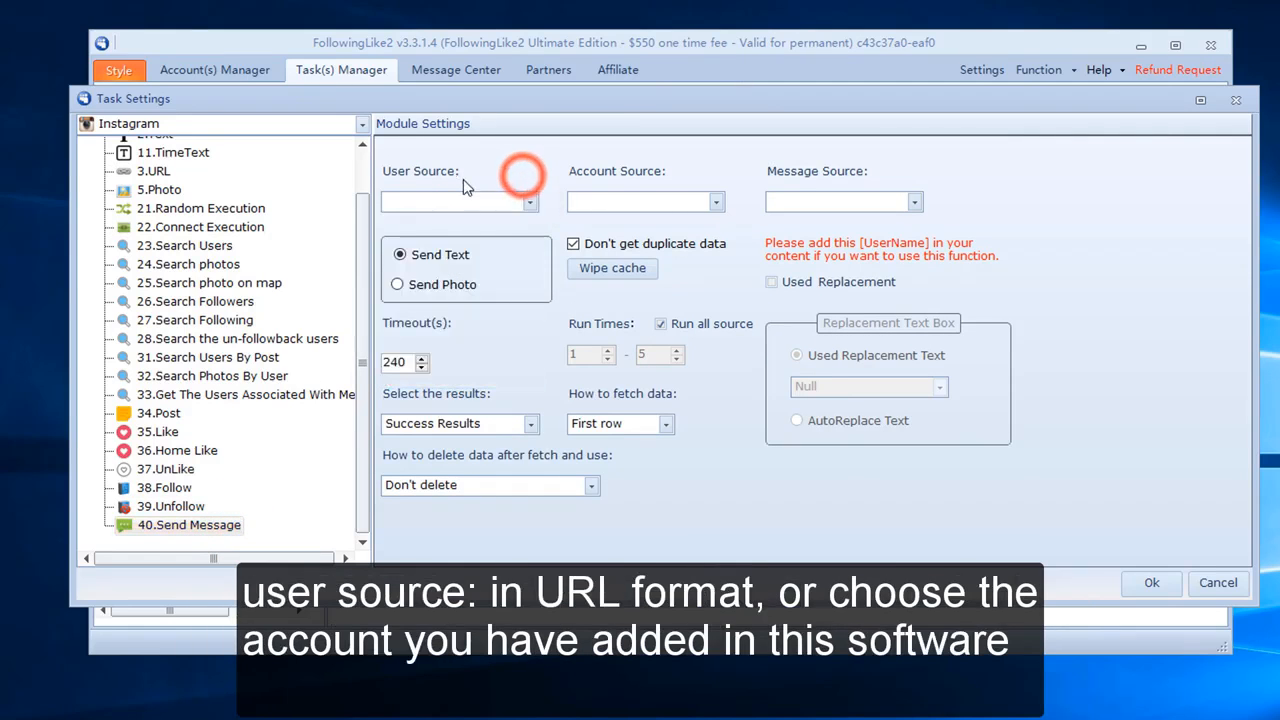
click(505, 202)
click(422, 250)
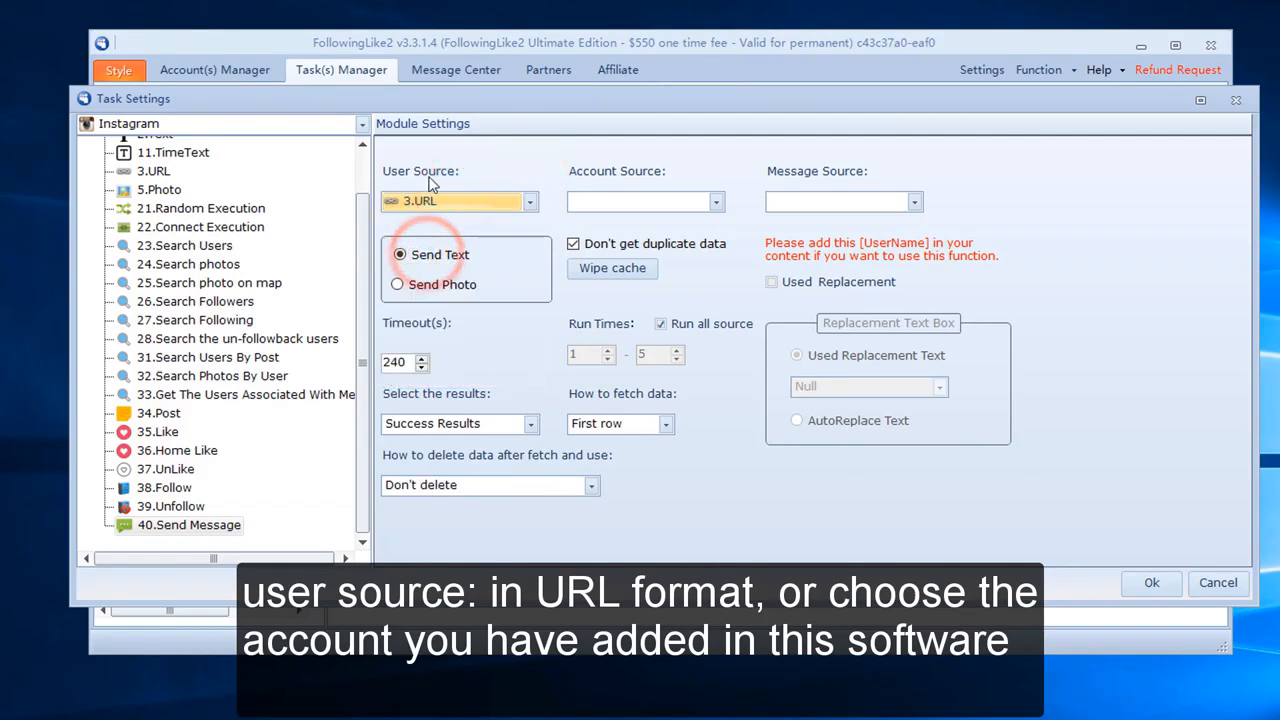
click(650, 202)
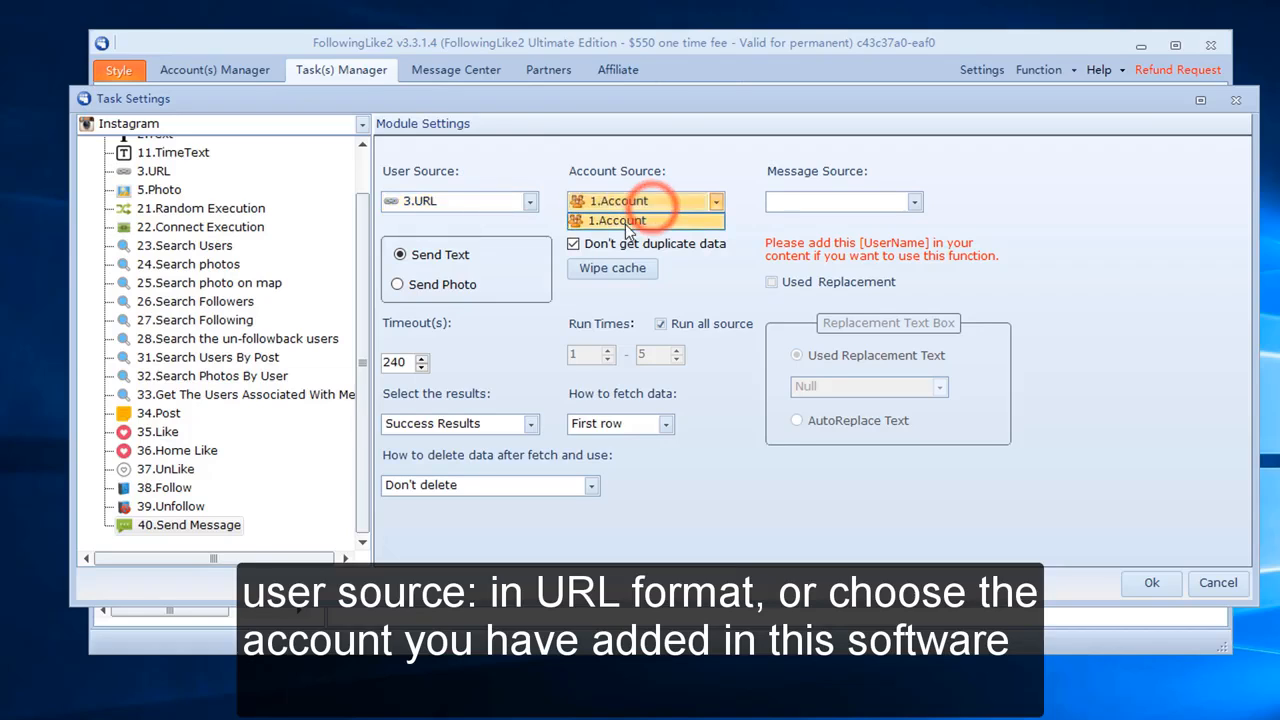
click(625, 222)
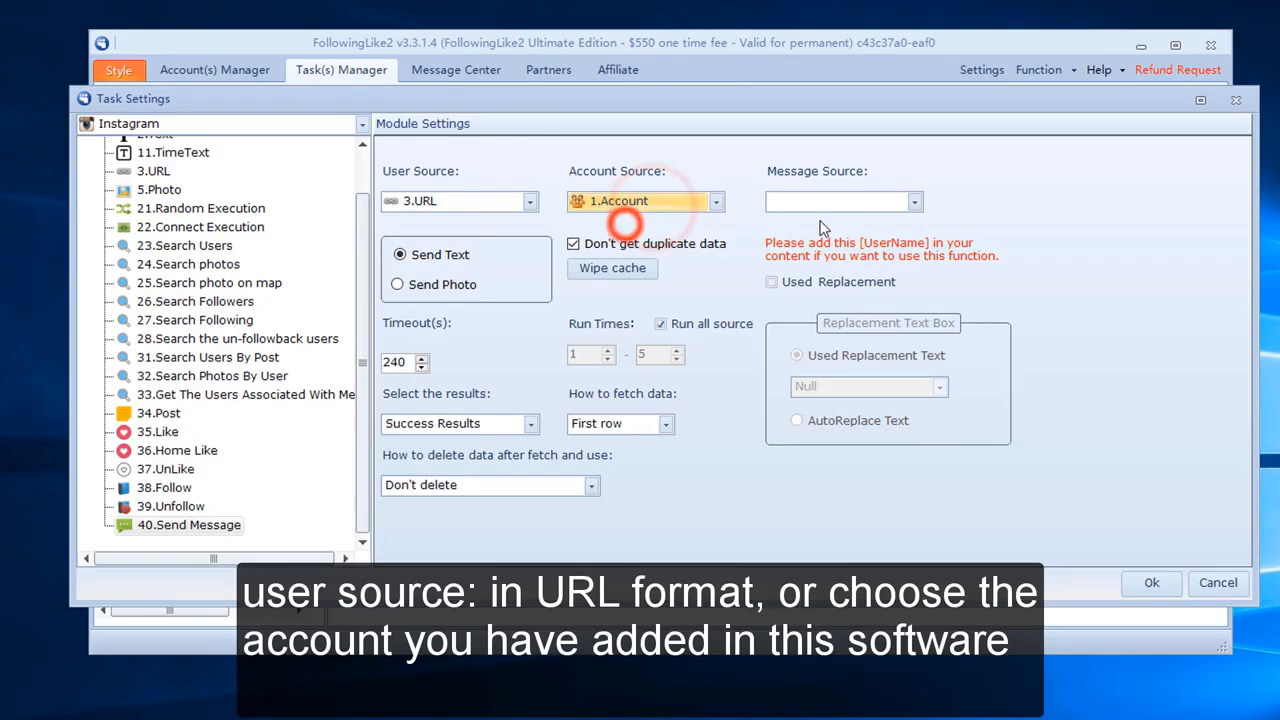
click(895, 204)
click(880, 214)
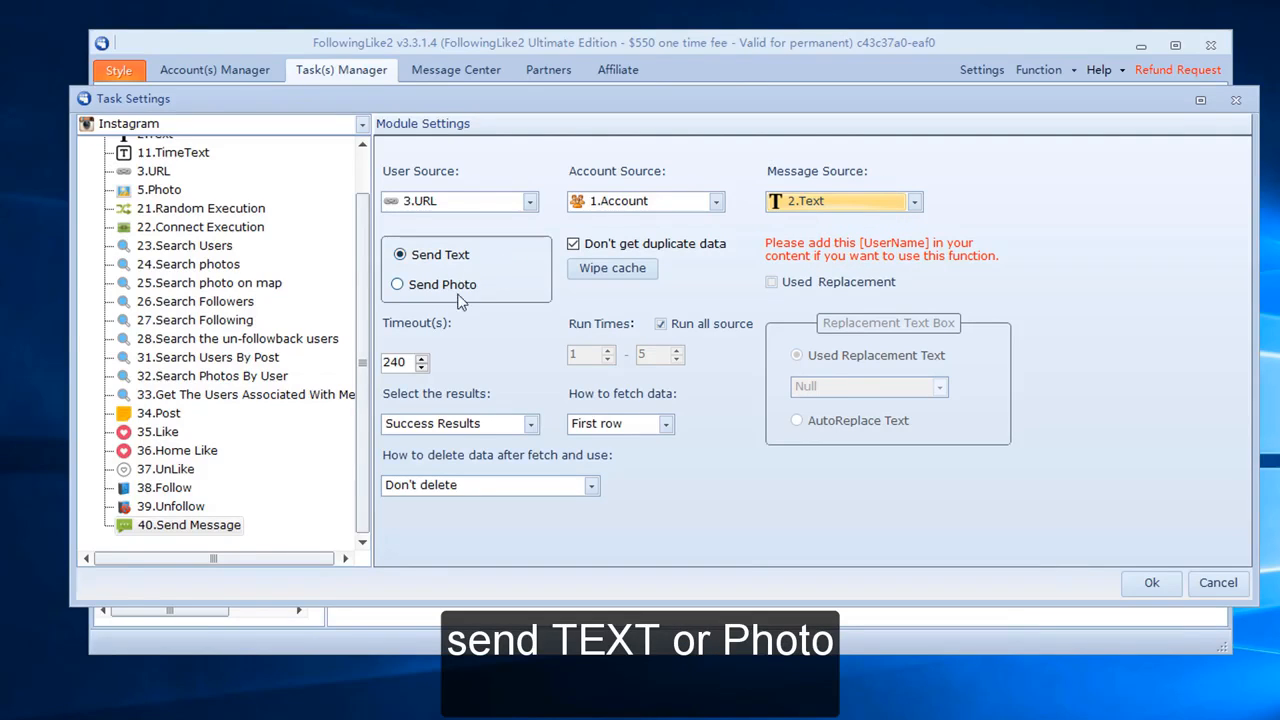
Step: Switch to sending a photo with 5.Photo as the source, then cancel without saving
click(460, 288)
click(845, 200)
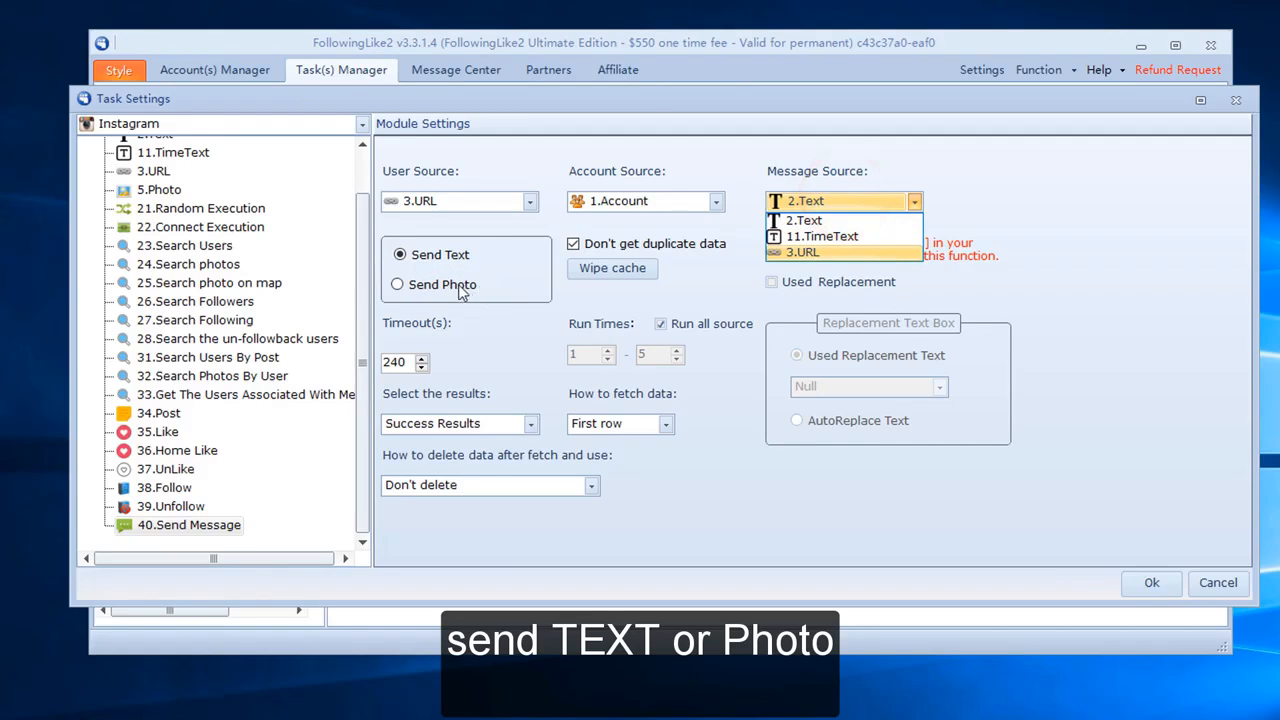
click(455, 285)
click(420, 285)
click(875, 205)
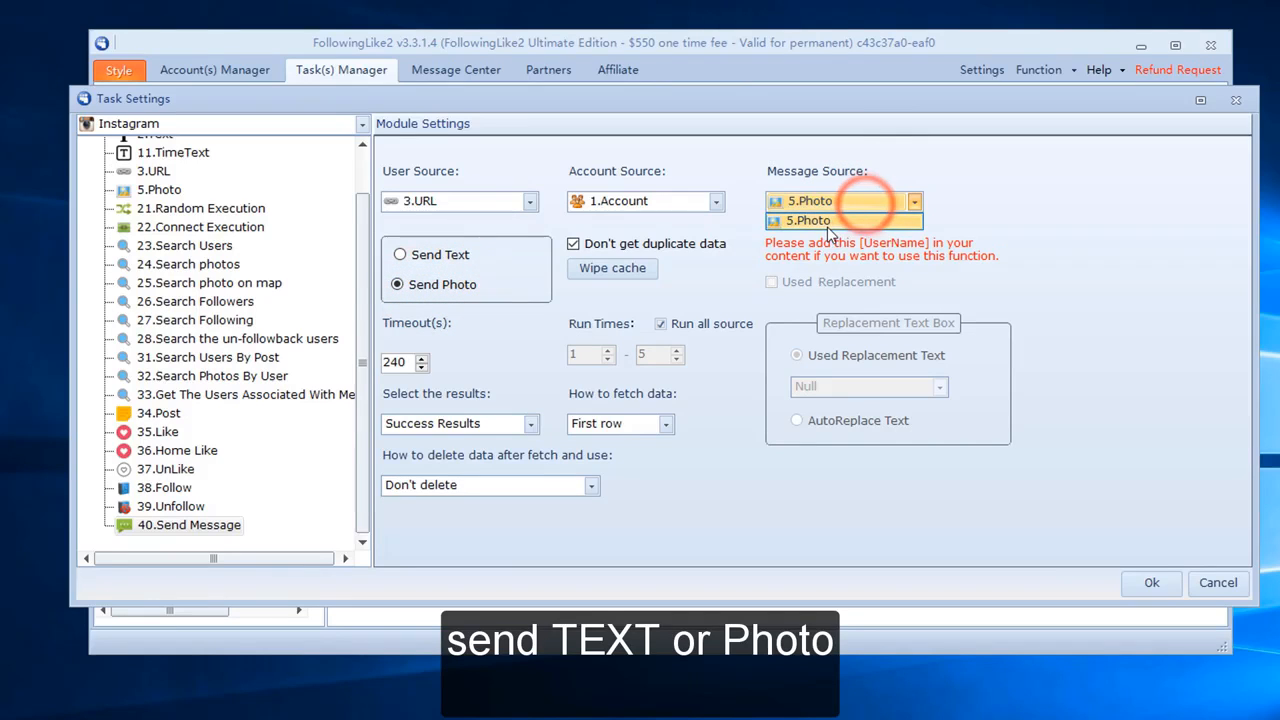
click(832, 223)
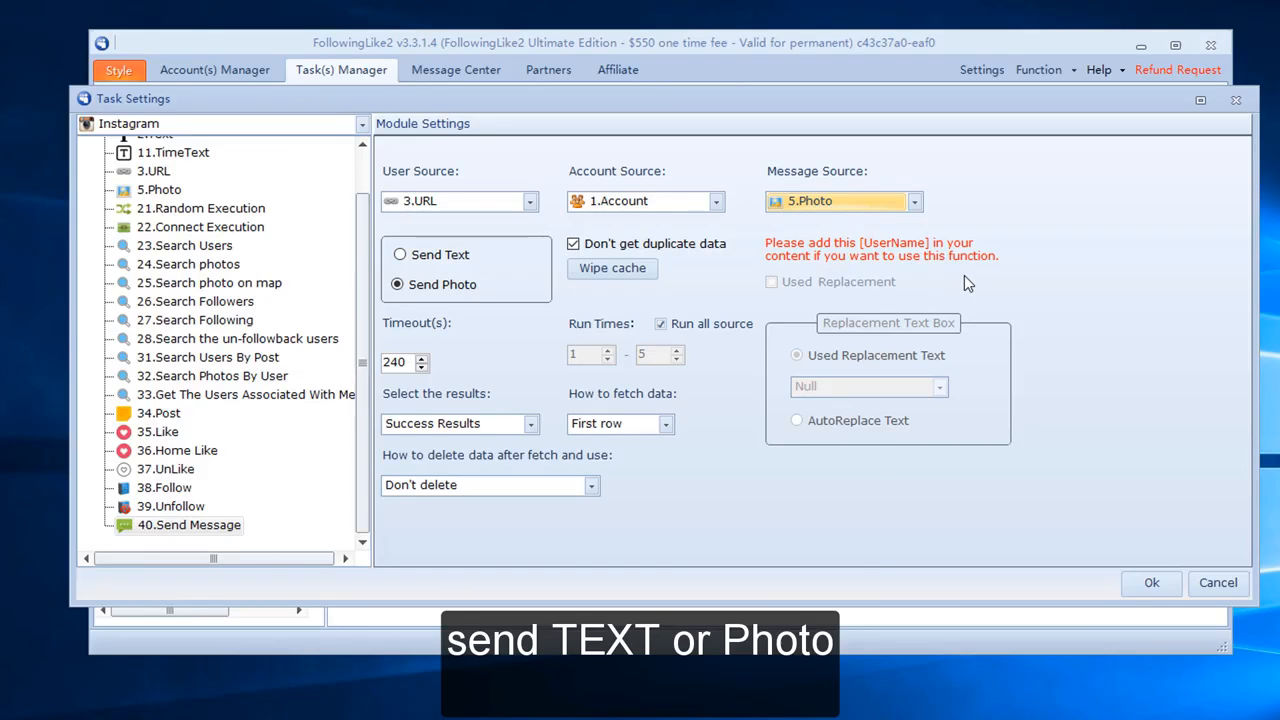
click(1220, 654)
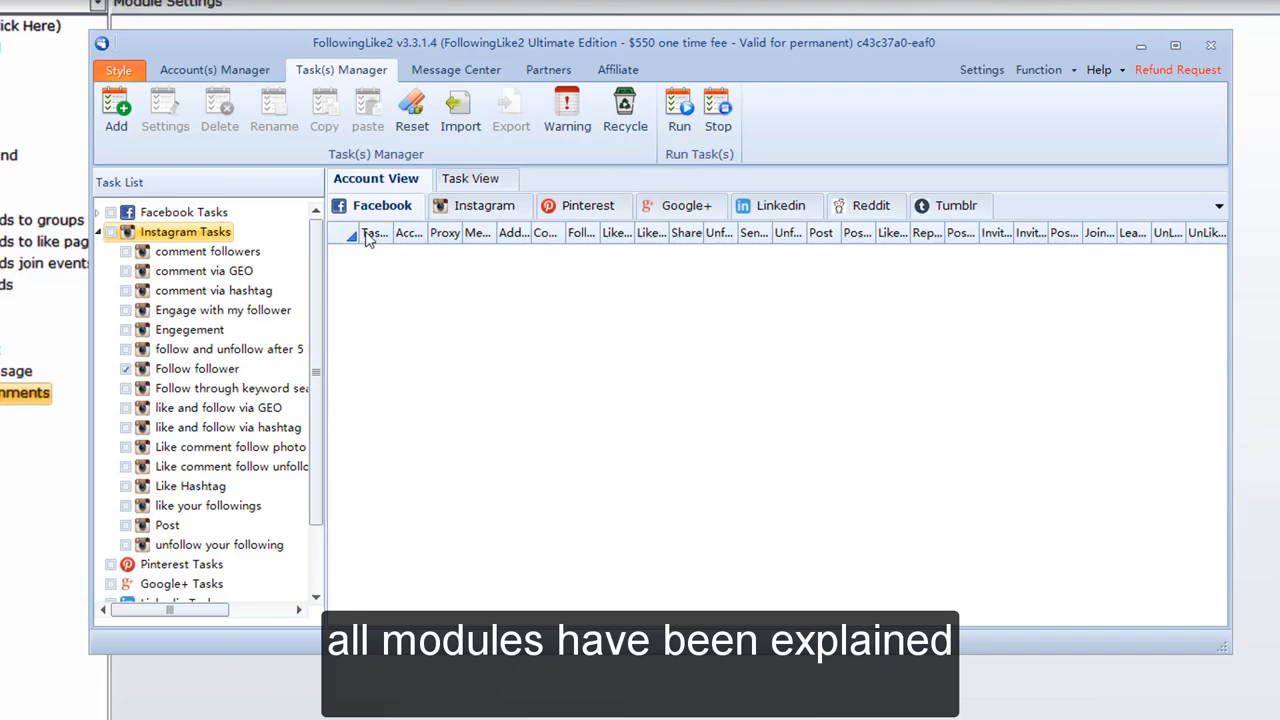
Step: Widen the task list and view the comment followers task's settings, closing them unchanged
drag(325, 177, 362, 179)
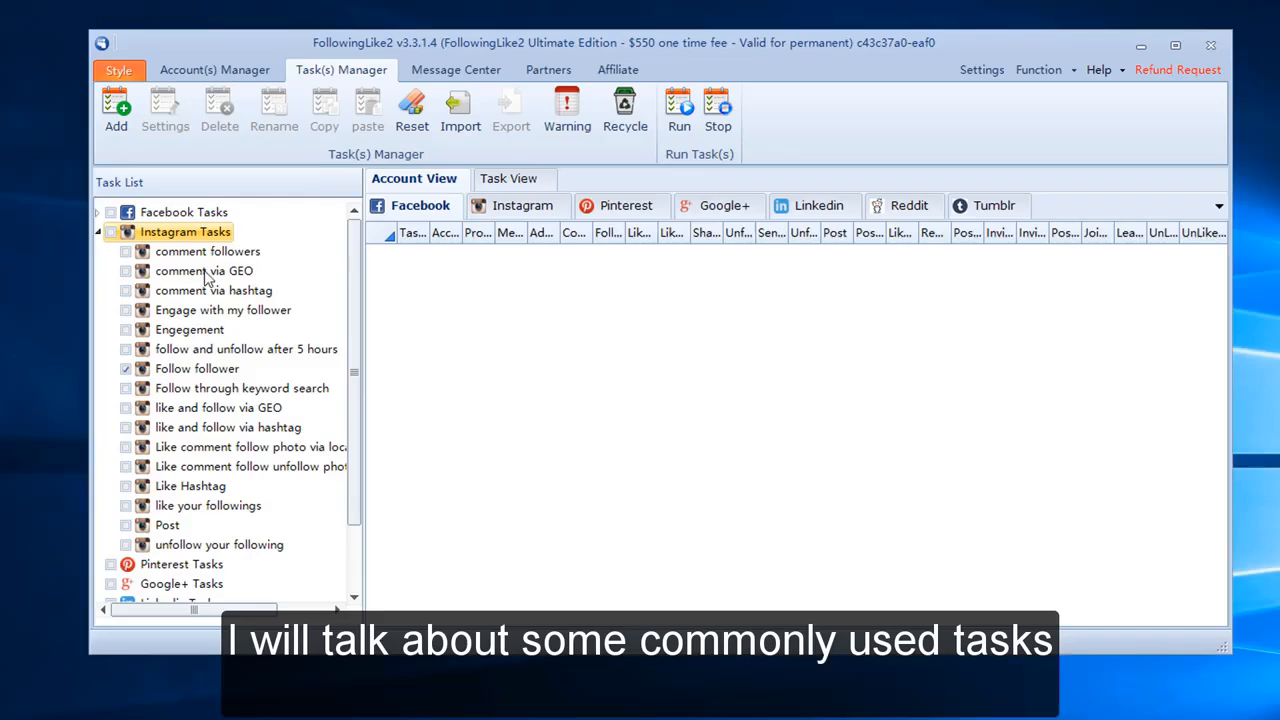
click(195, 251)
click(170, 126)
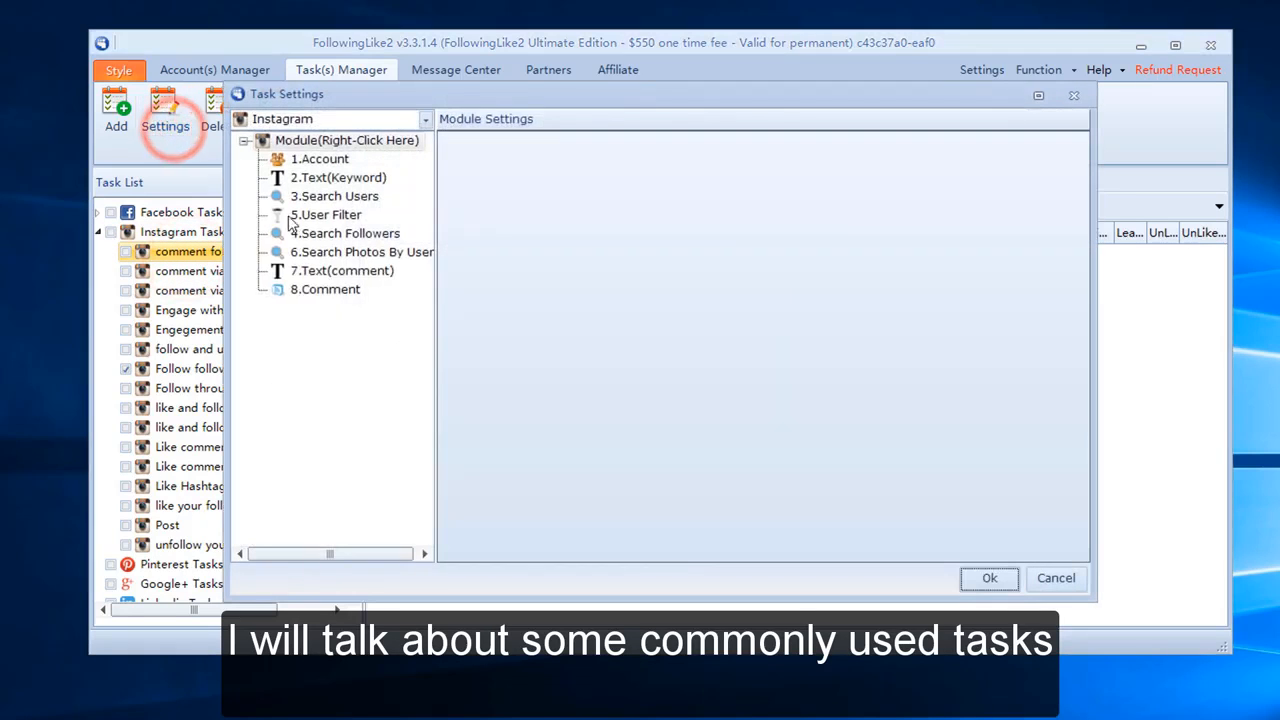
click(1040, 575)
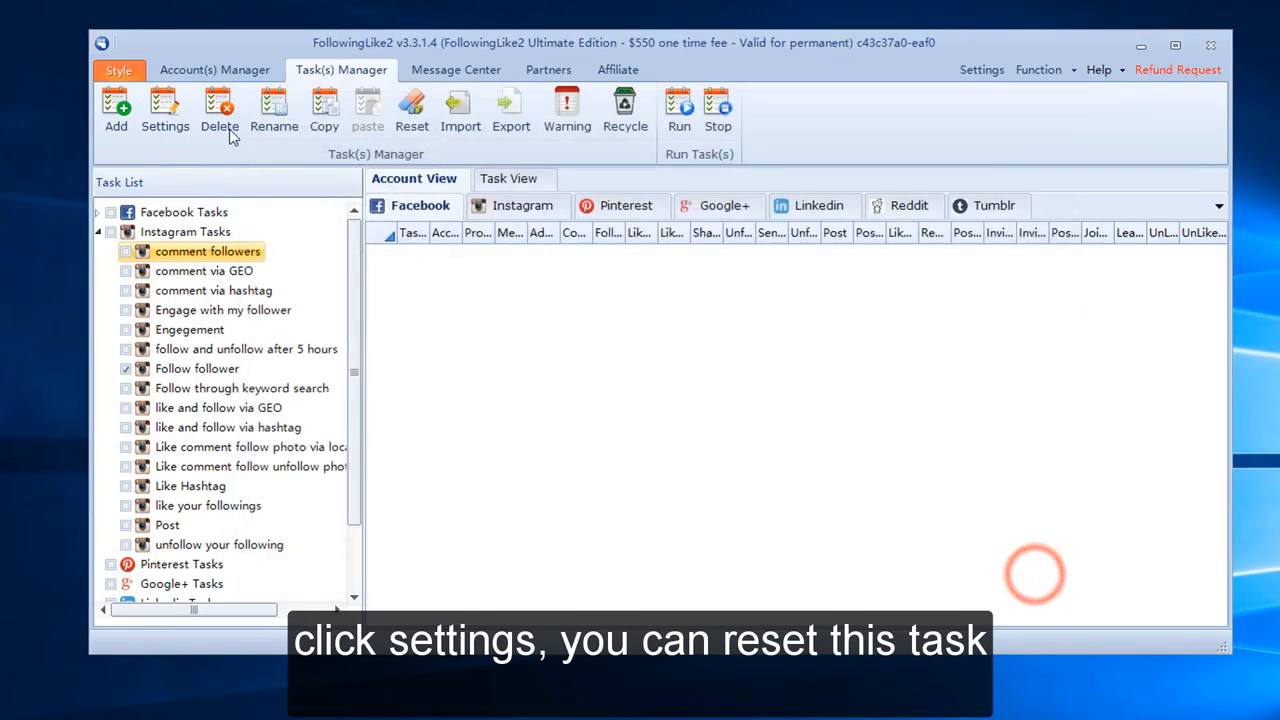
Step: Copy and paste the comment followers task, then delete the pasted duplicate
click(330, 135)
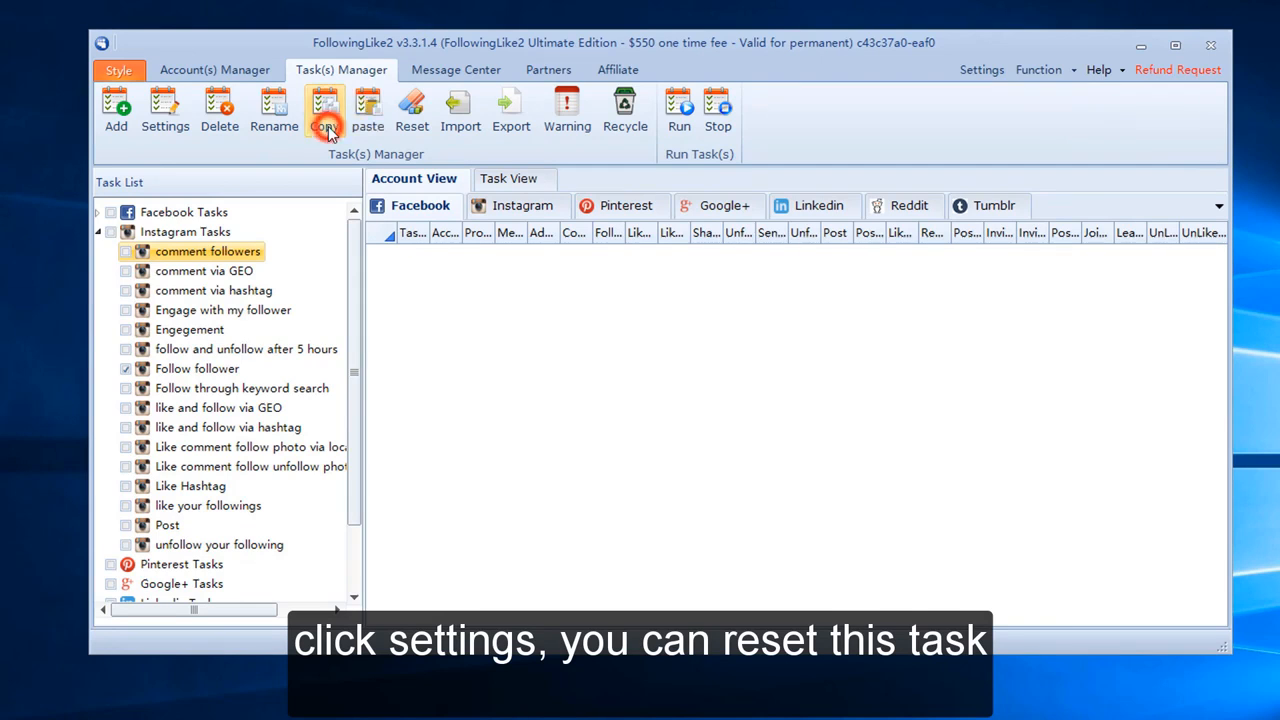
click(367, 112)
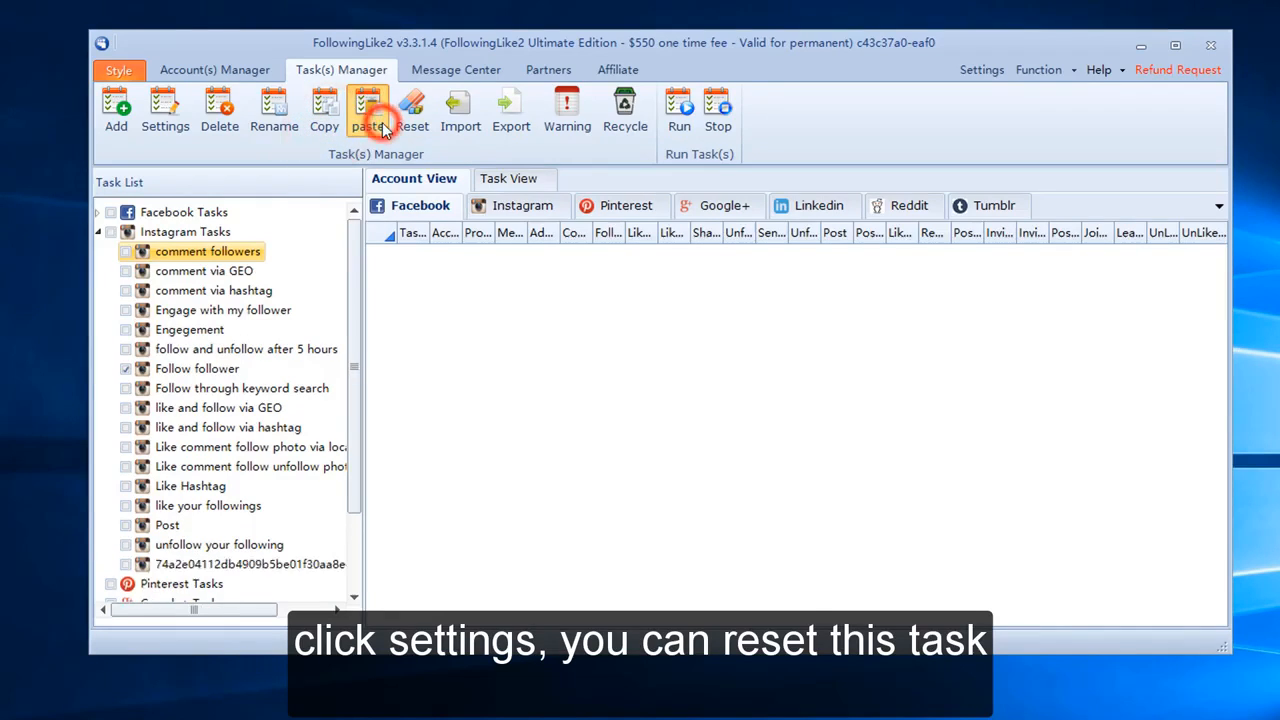
click(214, 564)
click(229, 128)
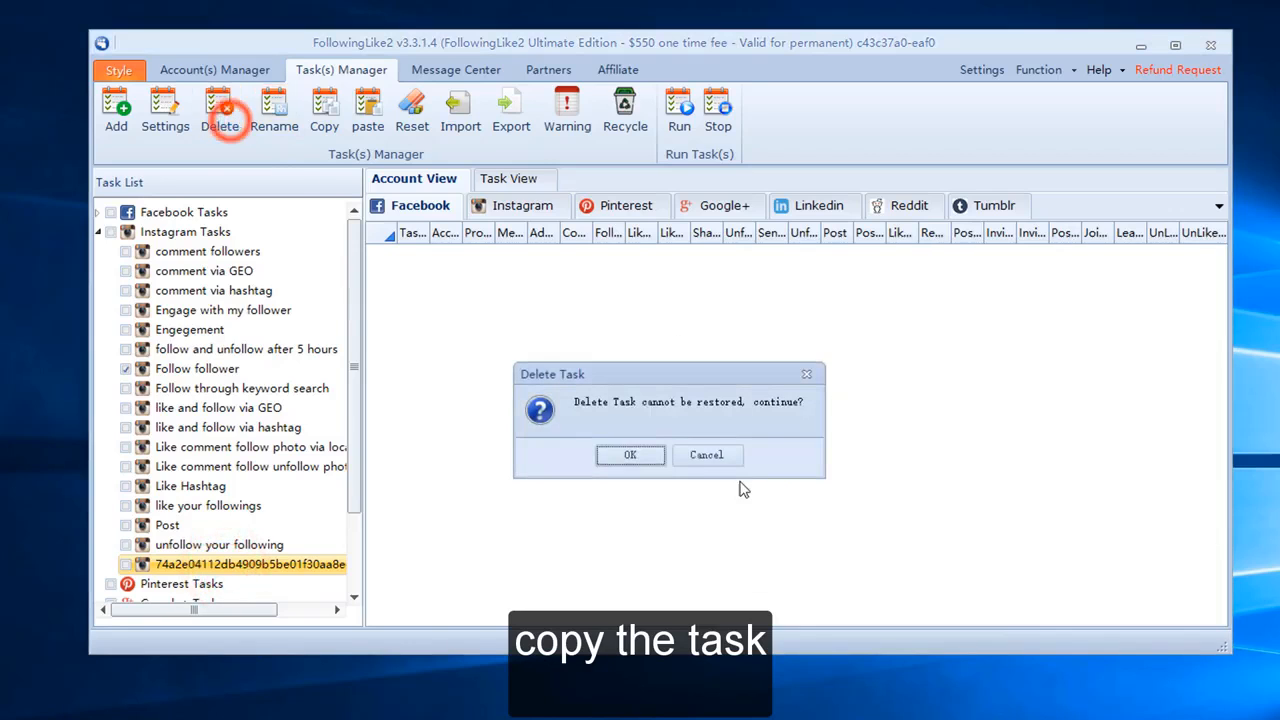
click(650, 456)
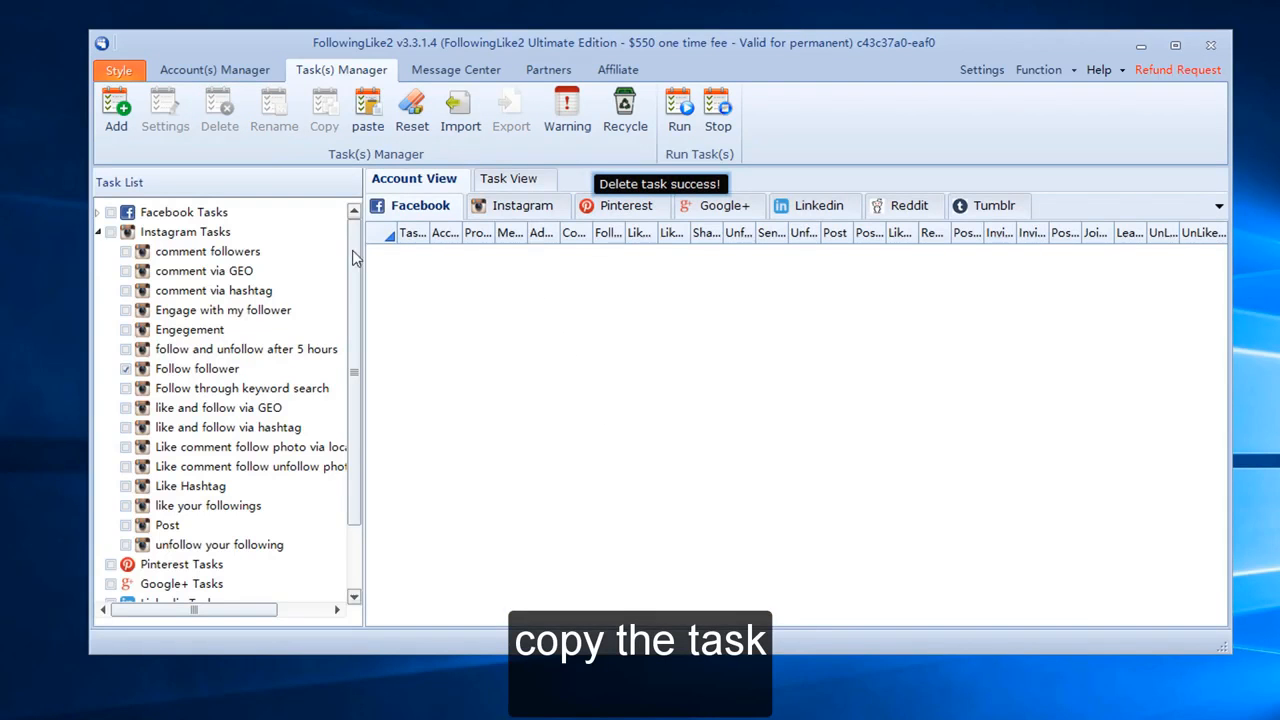
click(246, 251)
Step: Browse to the Desktop's Instagram tasks folder for a task import, then cancel without importing
click(468, 120)
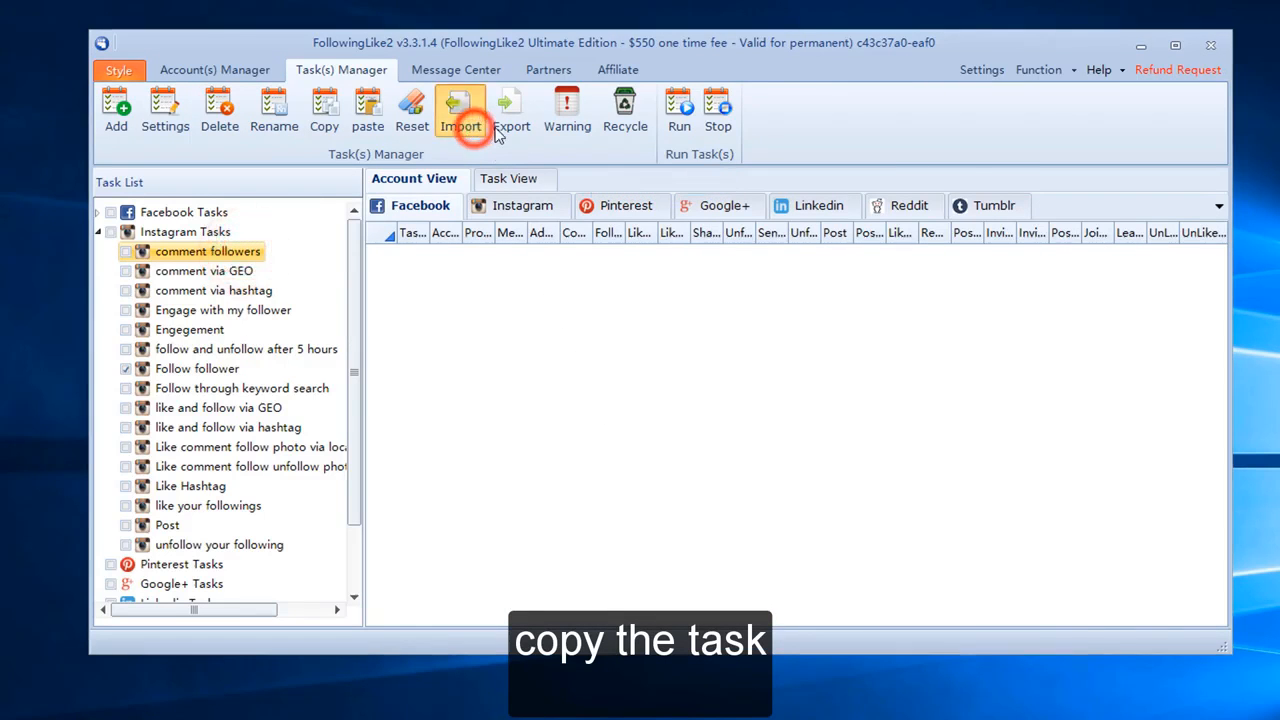
scroll(238, 287, up, 3)
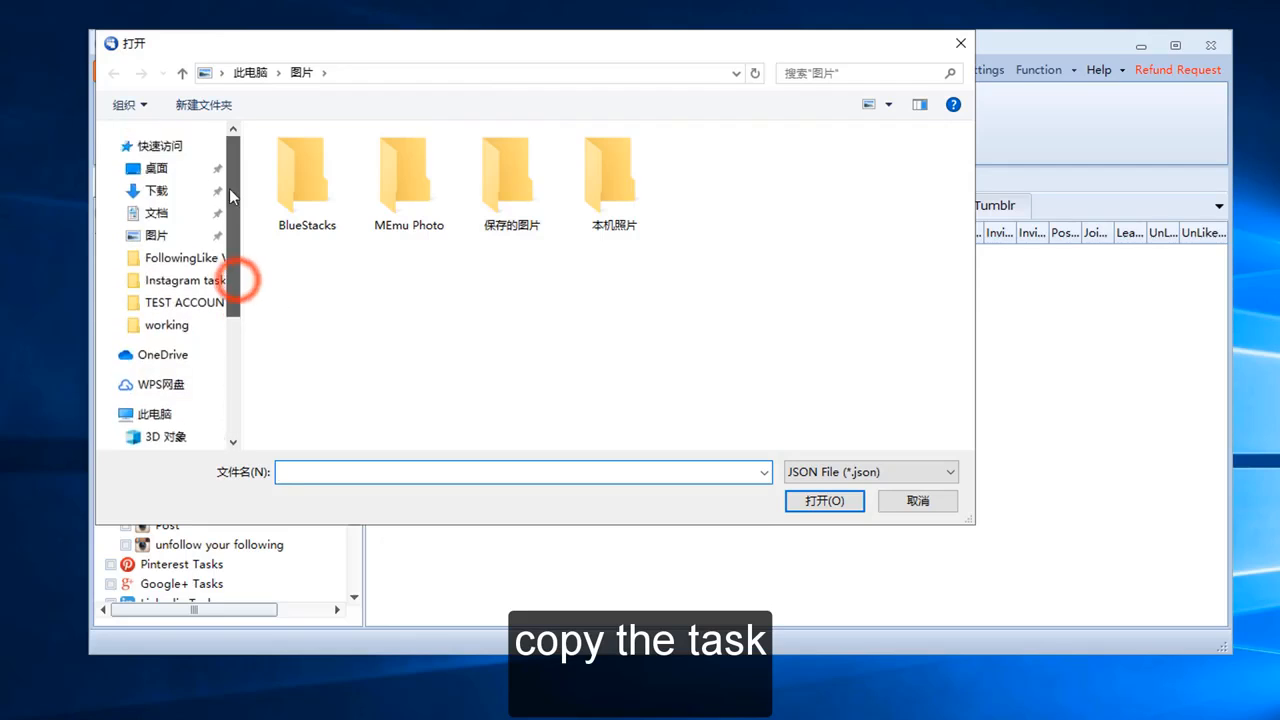
click(156, 168)
double_click(437, 203)
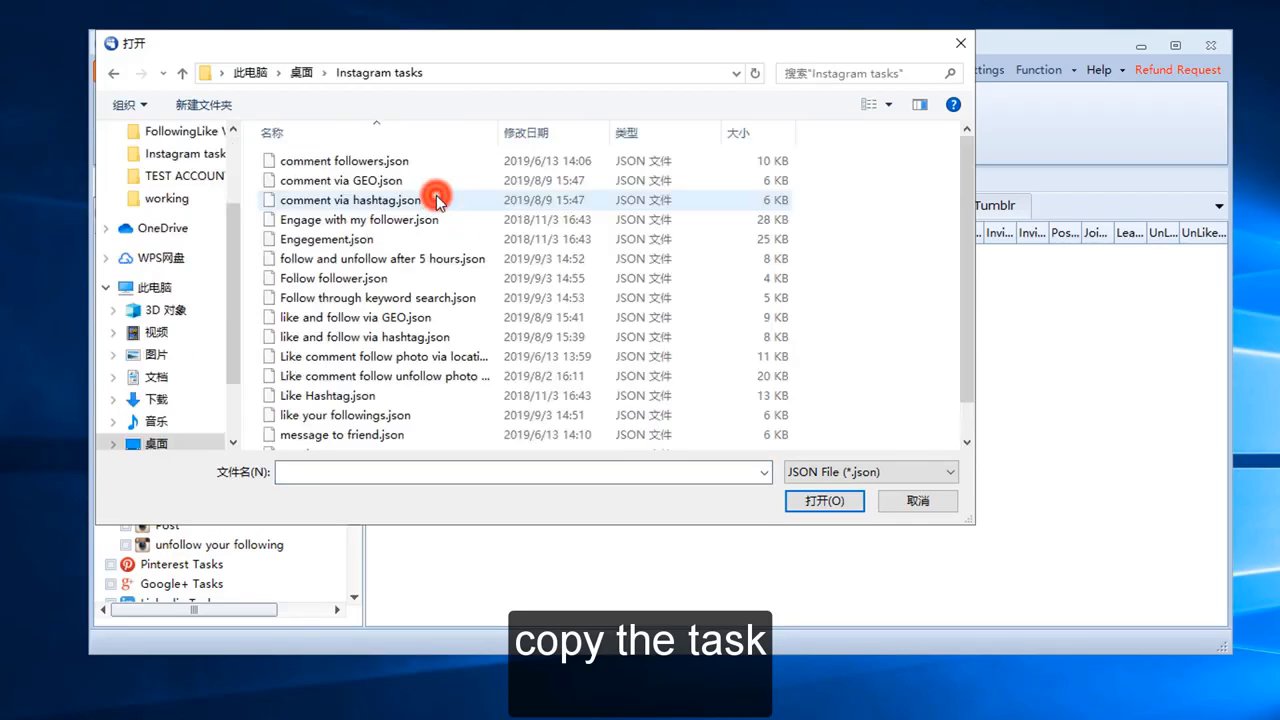
scroll(412, 388, down, 1)
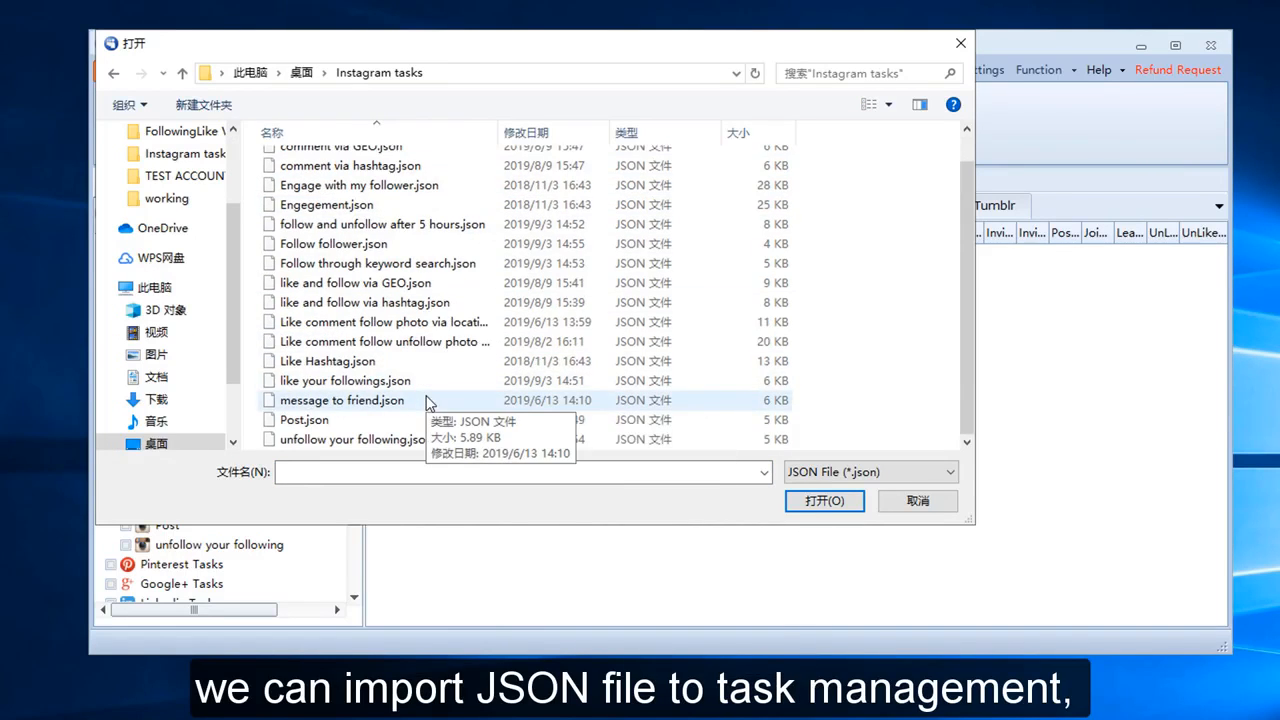
click(901, 508)
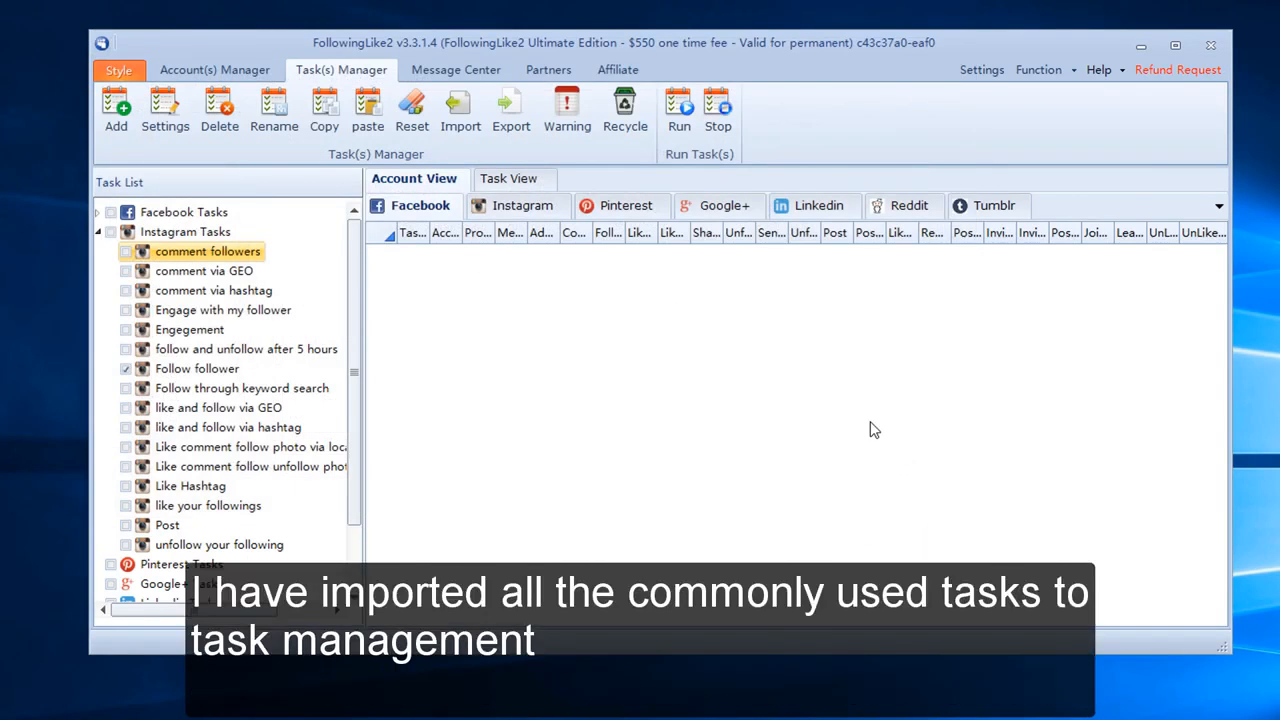
Step: Start a JSON export named 'task export' in the Instagram tasks folder, then cancel before saving
click(503, 116)
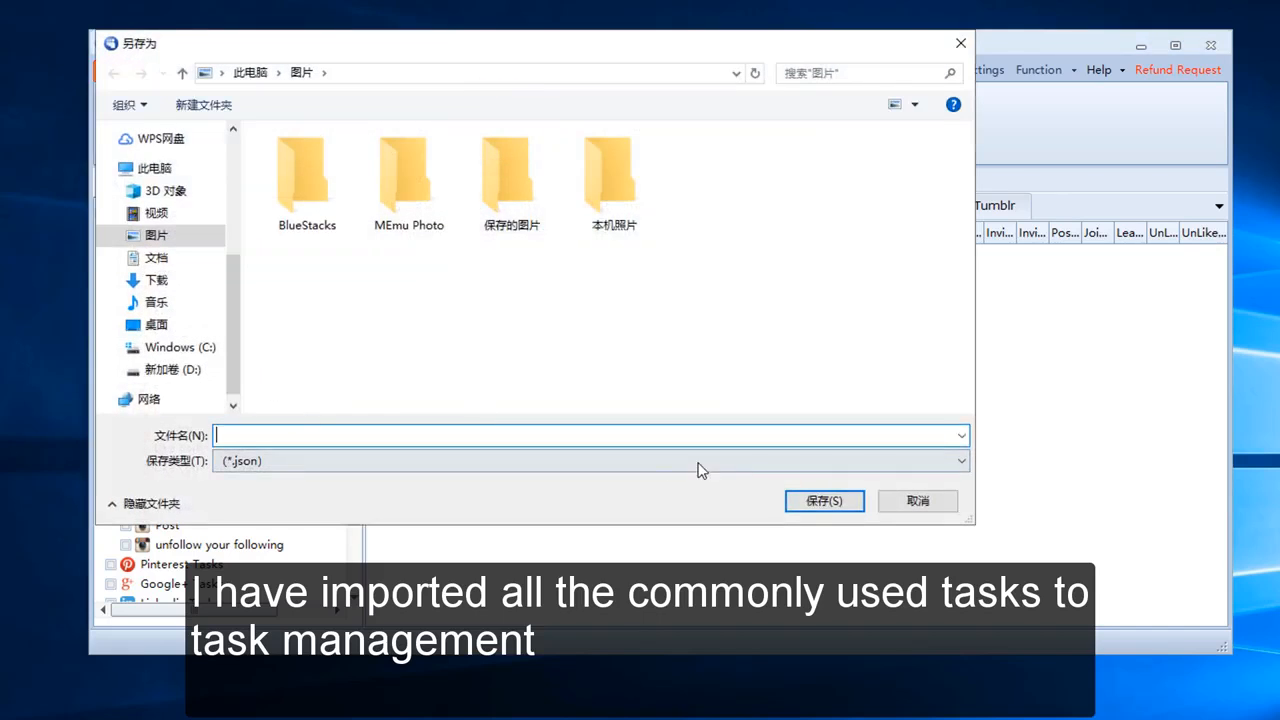
drag(232, 363, 230, 258)
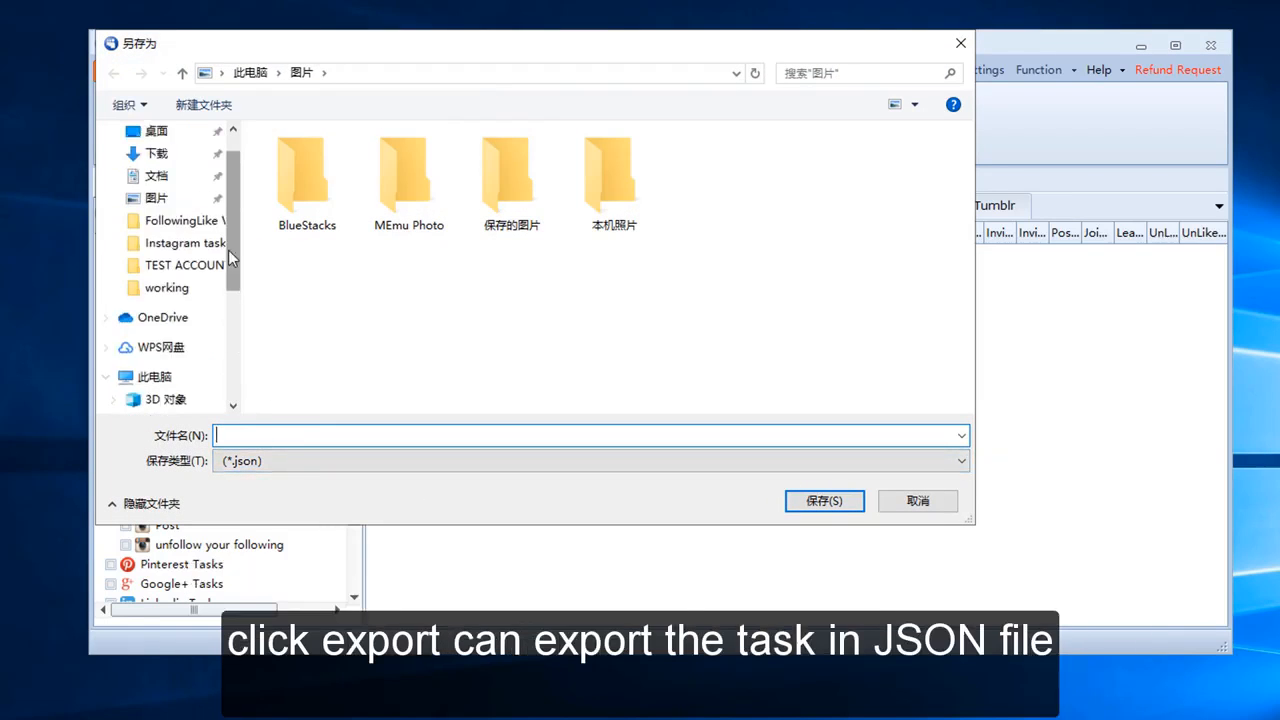
click(195, 265)
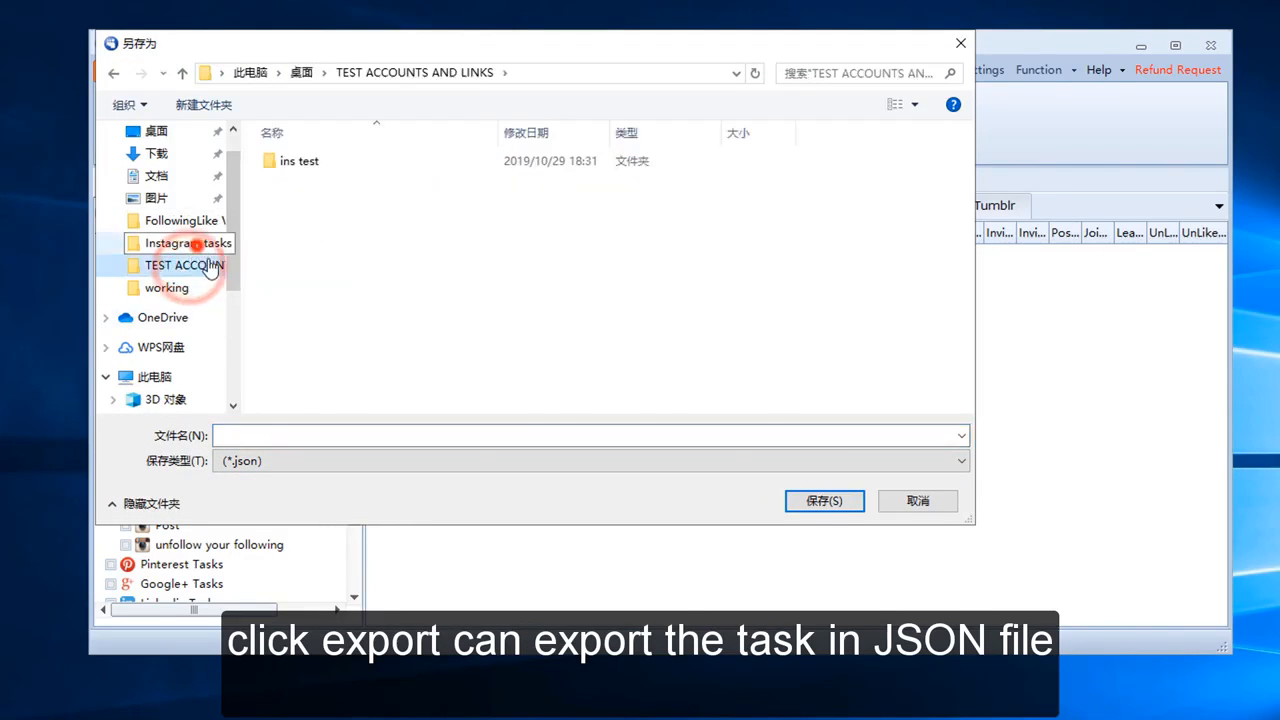
click(186, 243)
click(230, 435)
text(c)
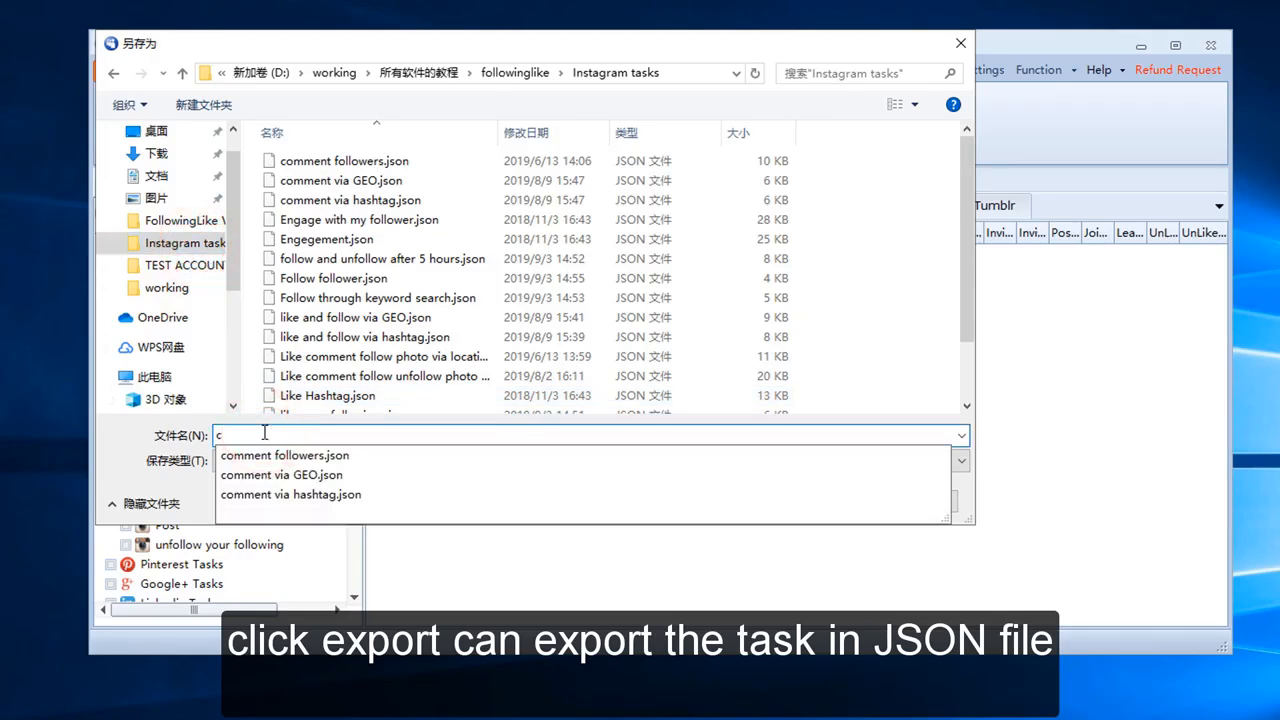
key(BackSpace)
text(t)
key(BackSpace)
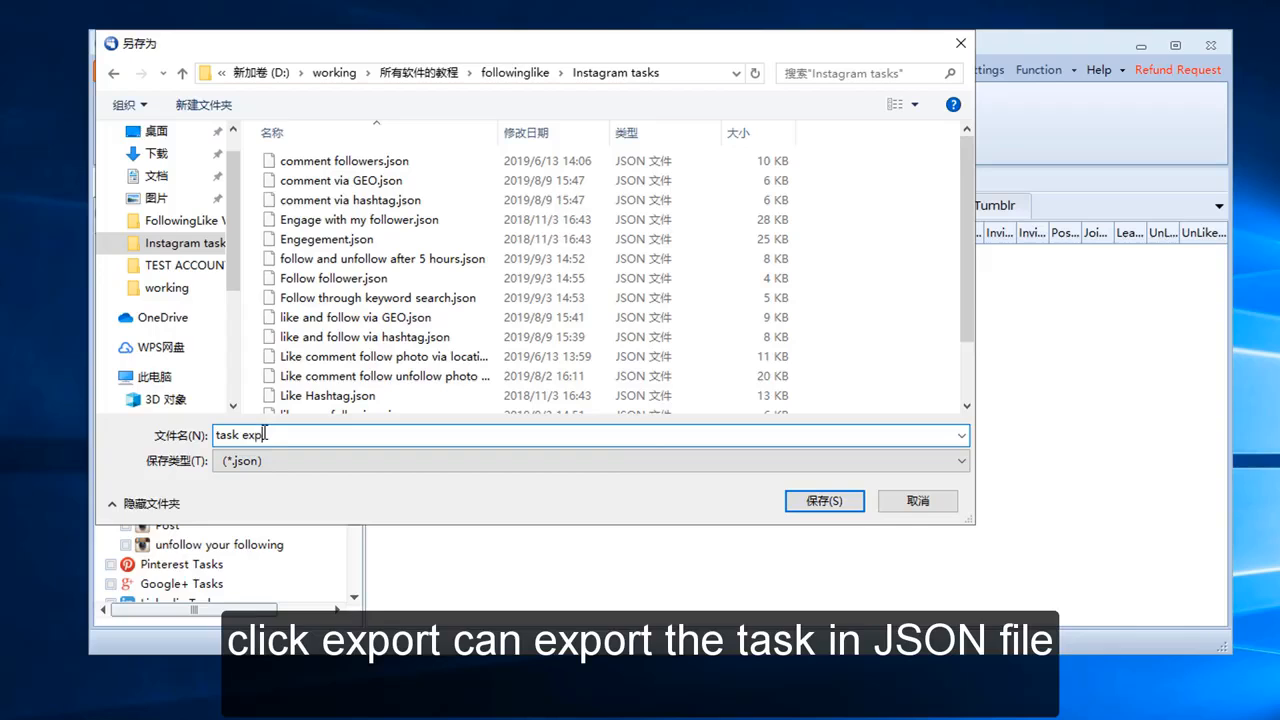
text(task export)
click(948, 508)
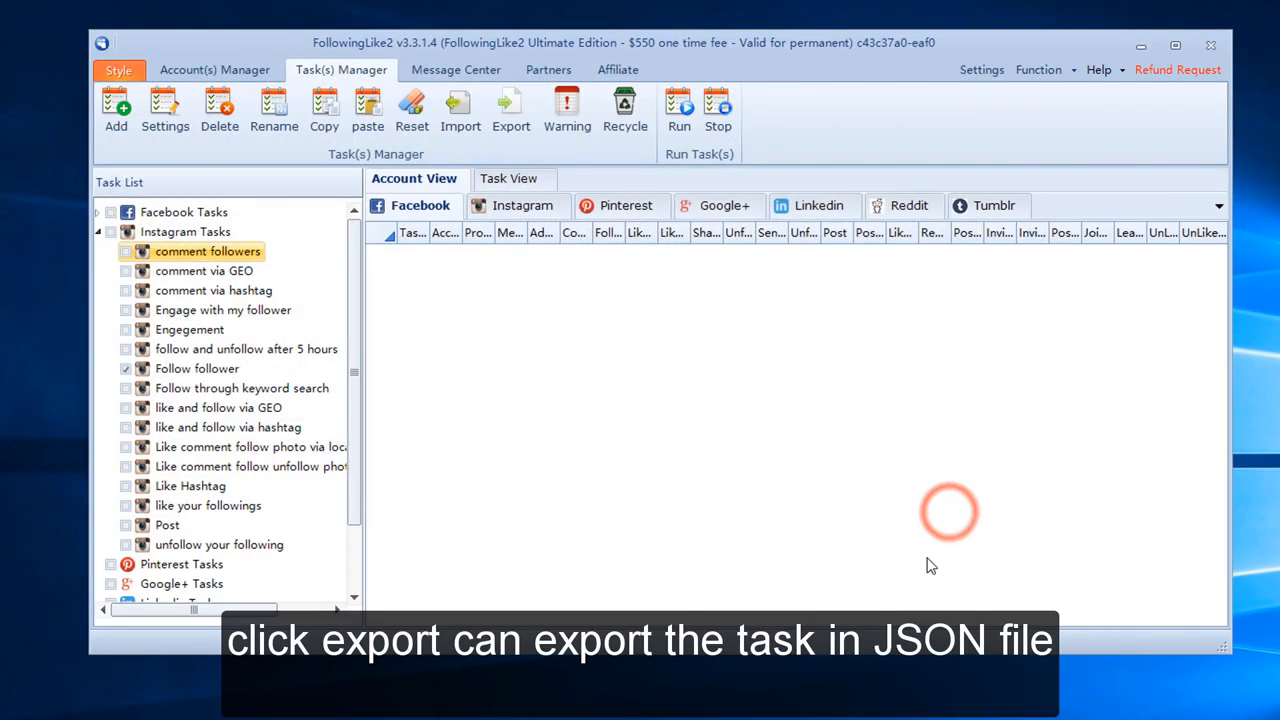
click(584, 122)
click(490, 318)
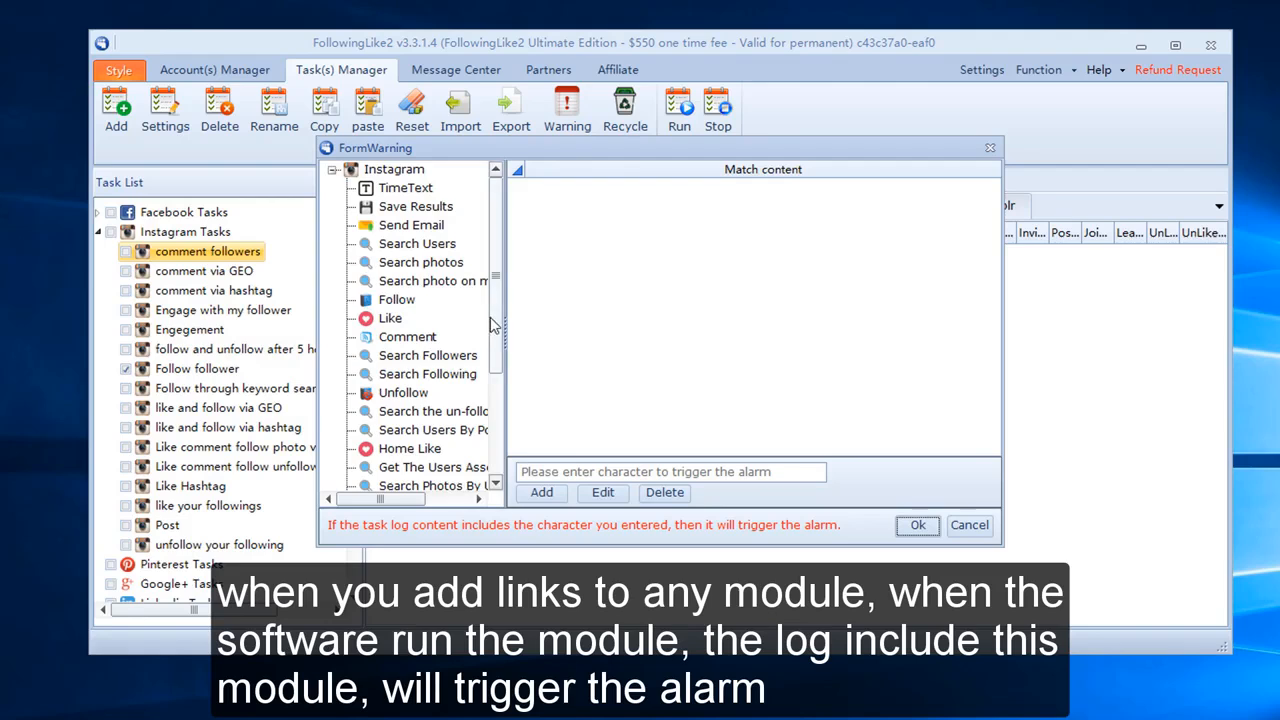
scroll(440, 350, up, 5)
click(410, 225)
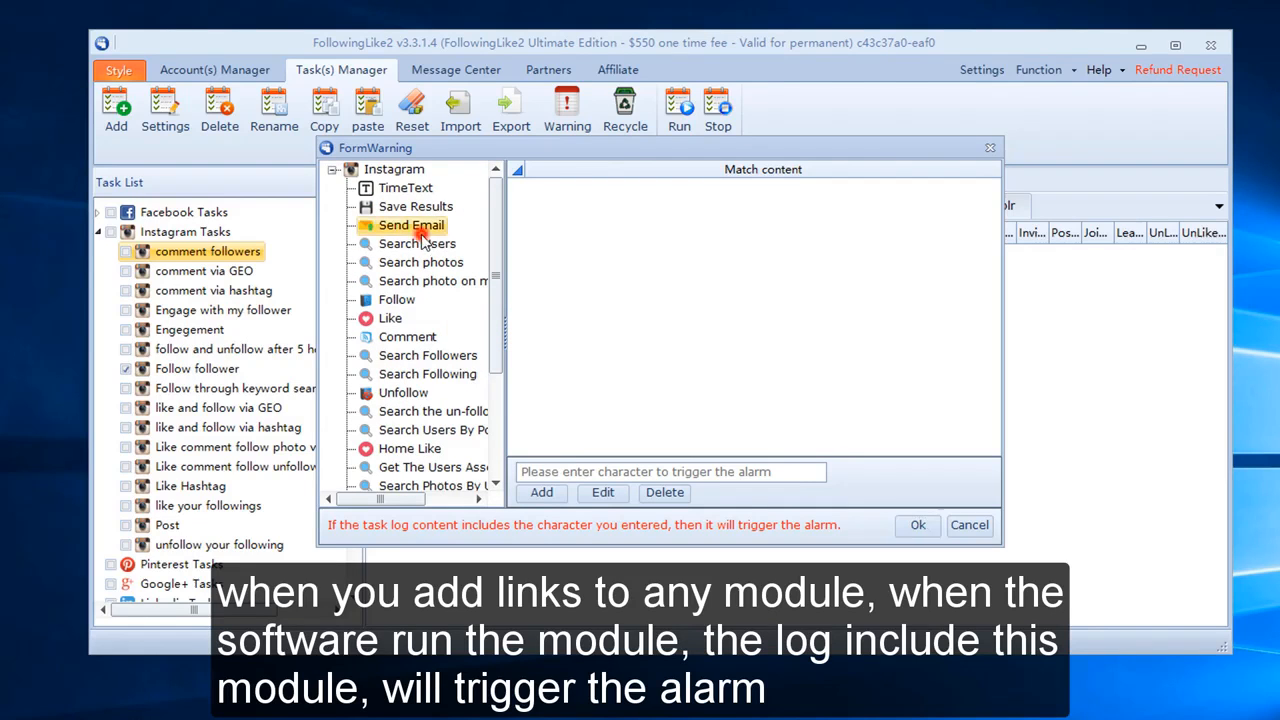
click(580, 473)
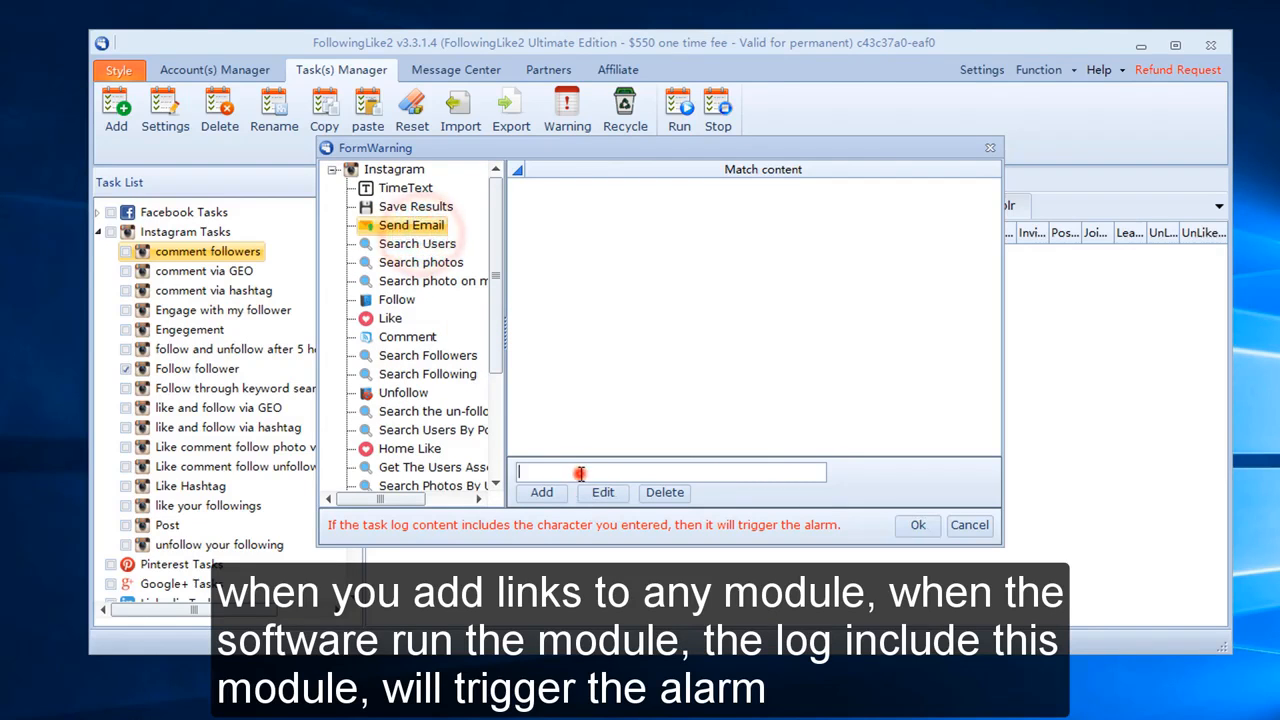
click(670, 372)
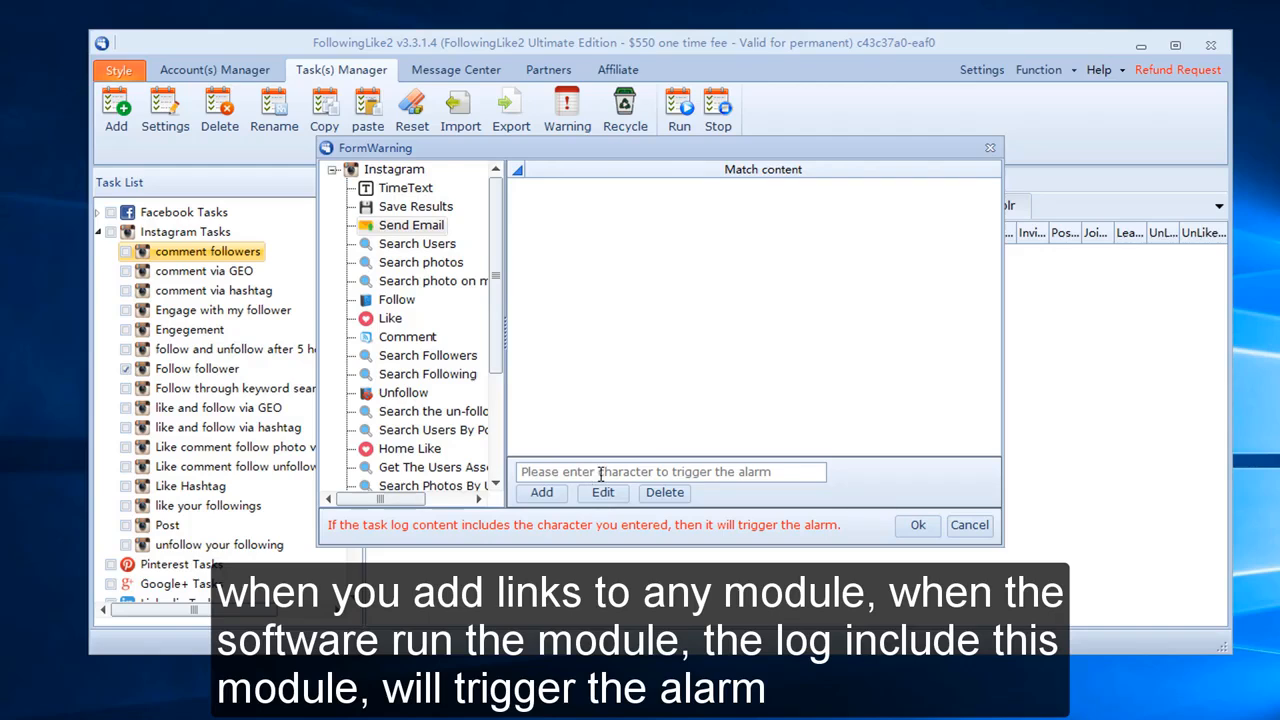
click(964, 526)
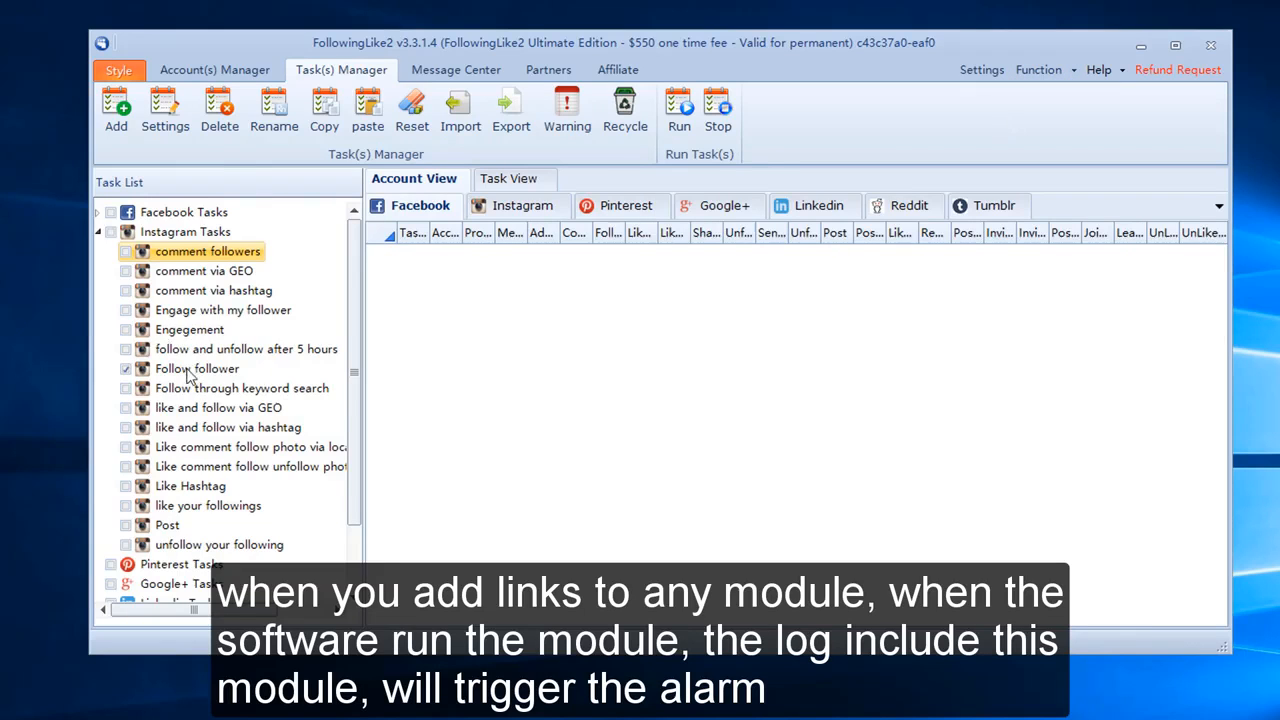
click(223, 256)
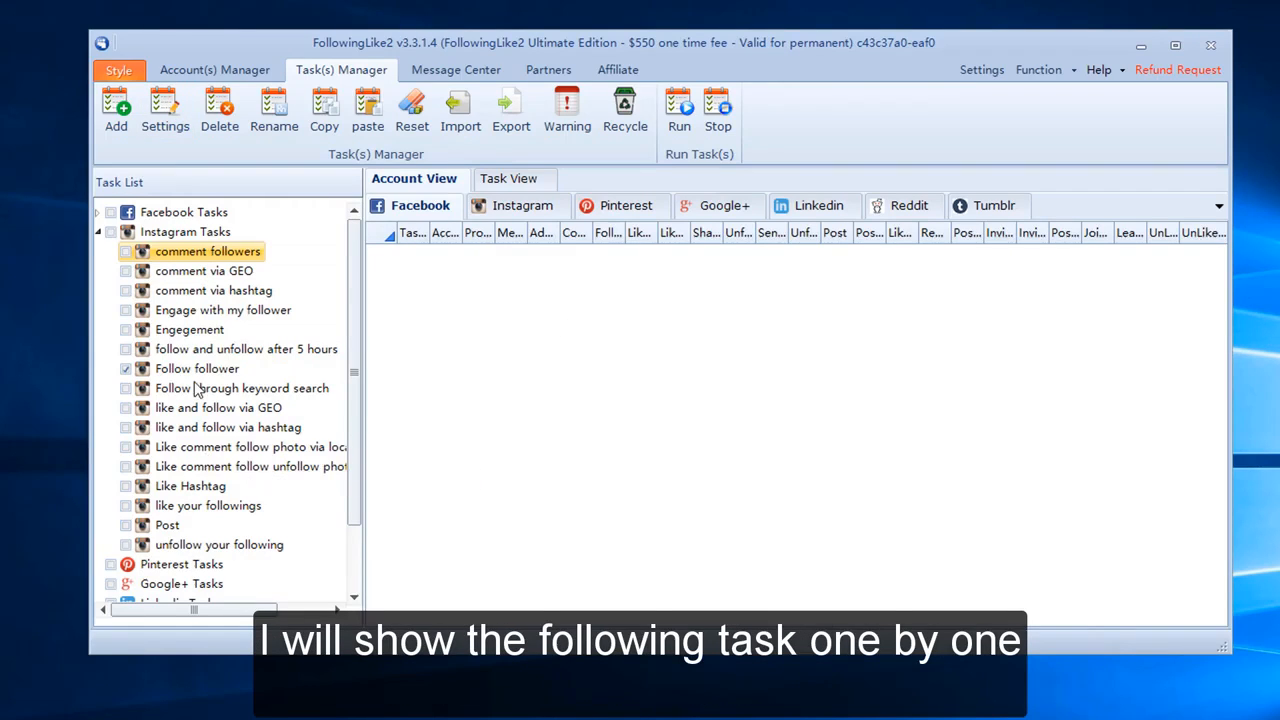
Step: Open the Settings of the comment followers task under Instagram Tasks
click(220, 233)
click(223, 255)
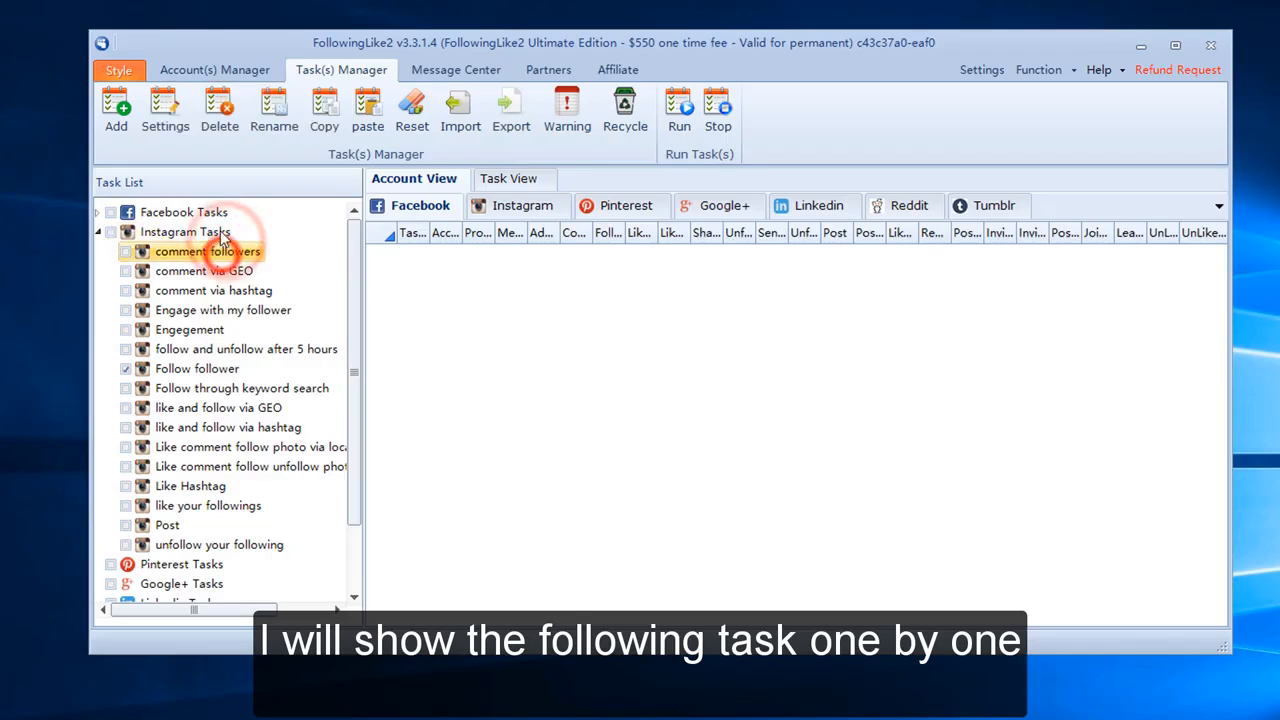
click(165, 115)
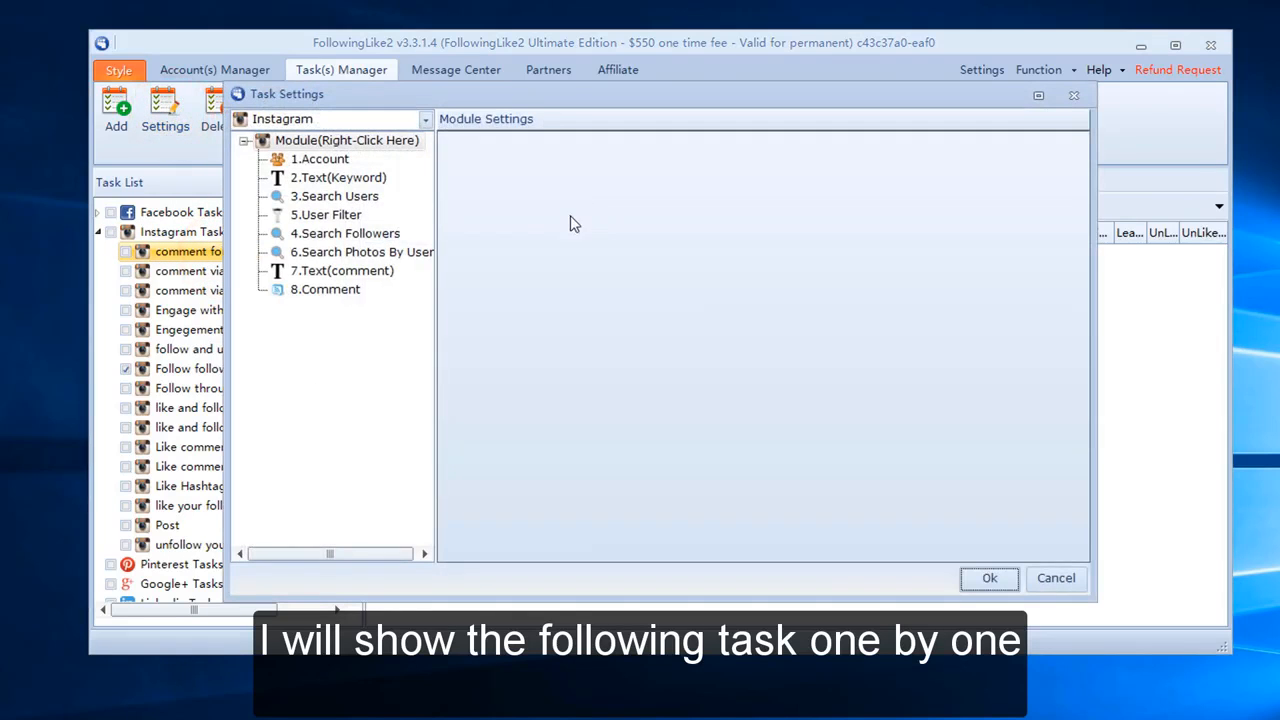
Step: Review the 1.Account, 2.Text(Keyword) and 3.Search Users modules, ending on 5.User Filter
click(338, 165)
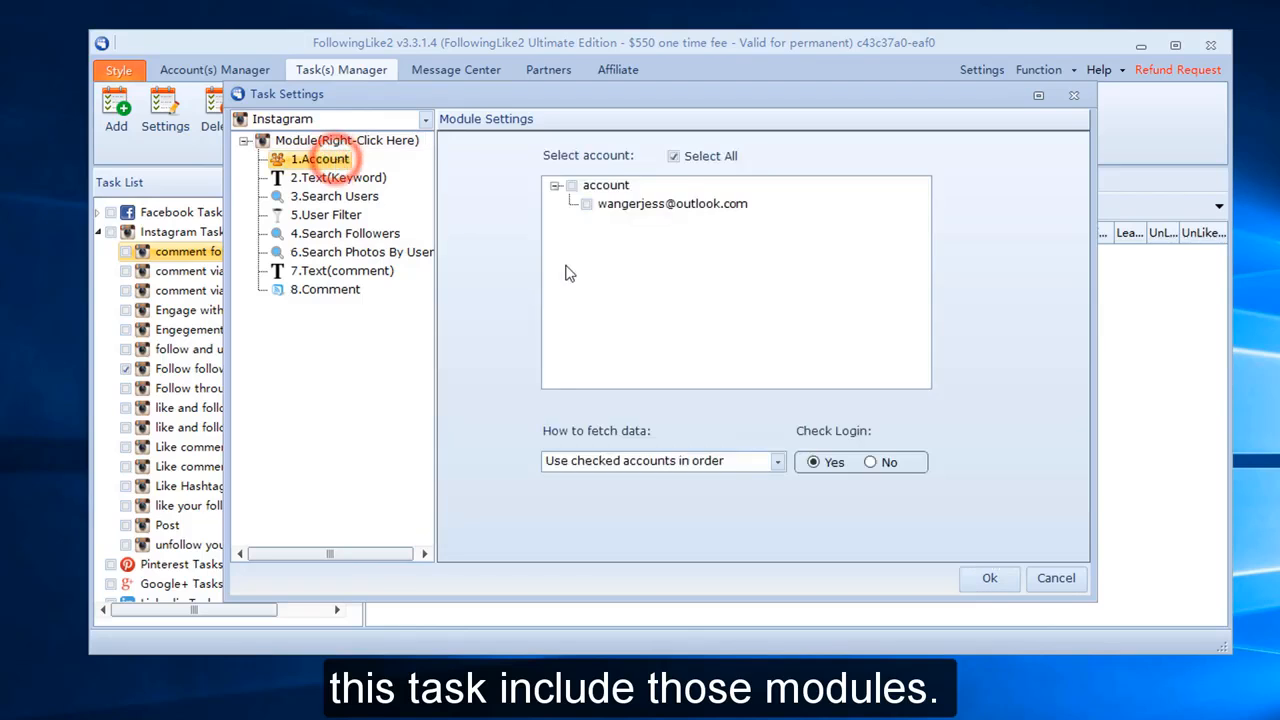
click(575, 186)
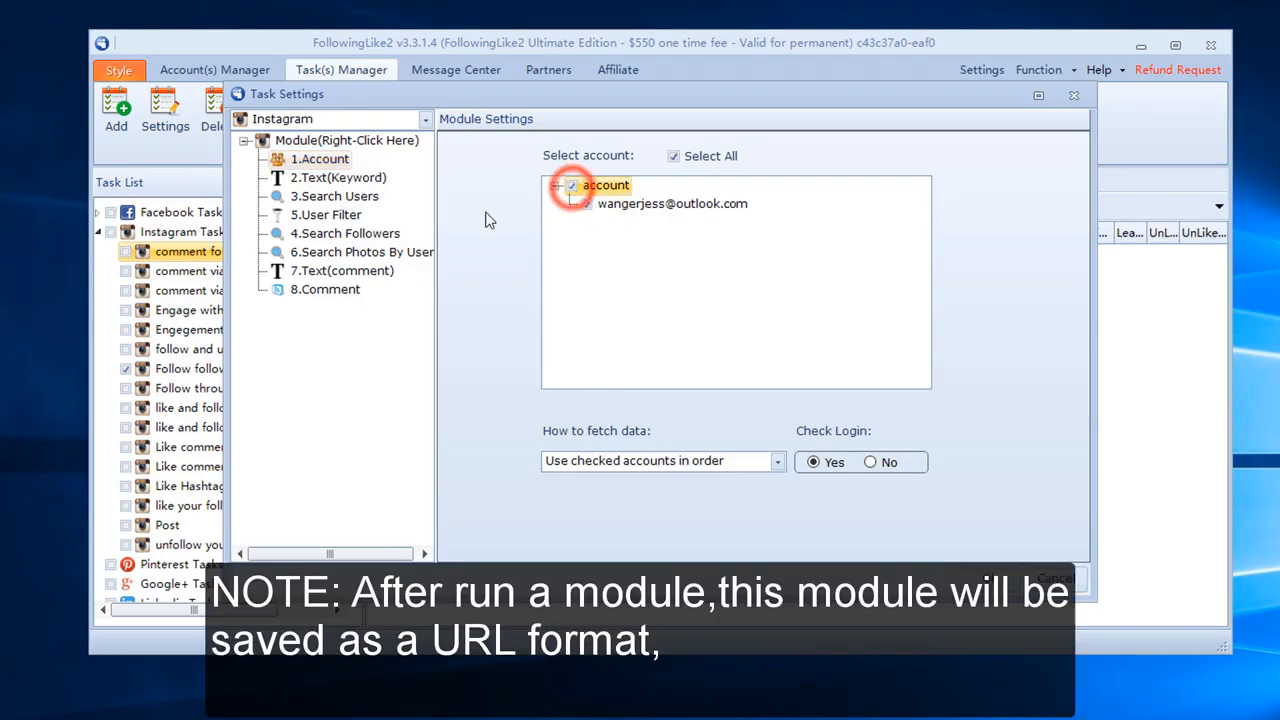
click(323, 178)
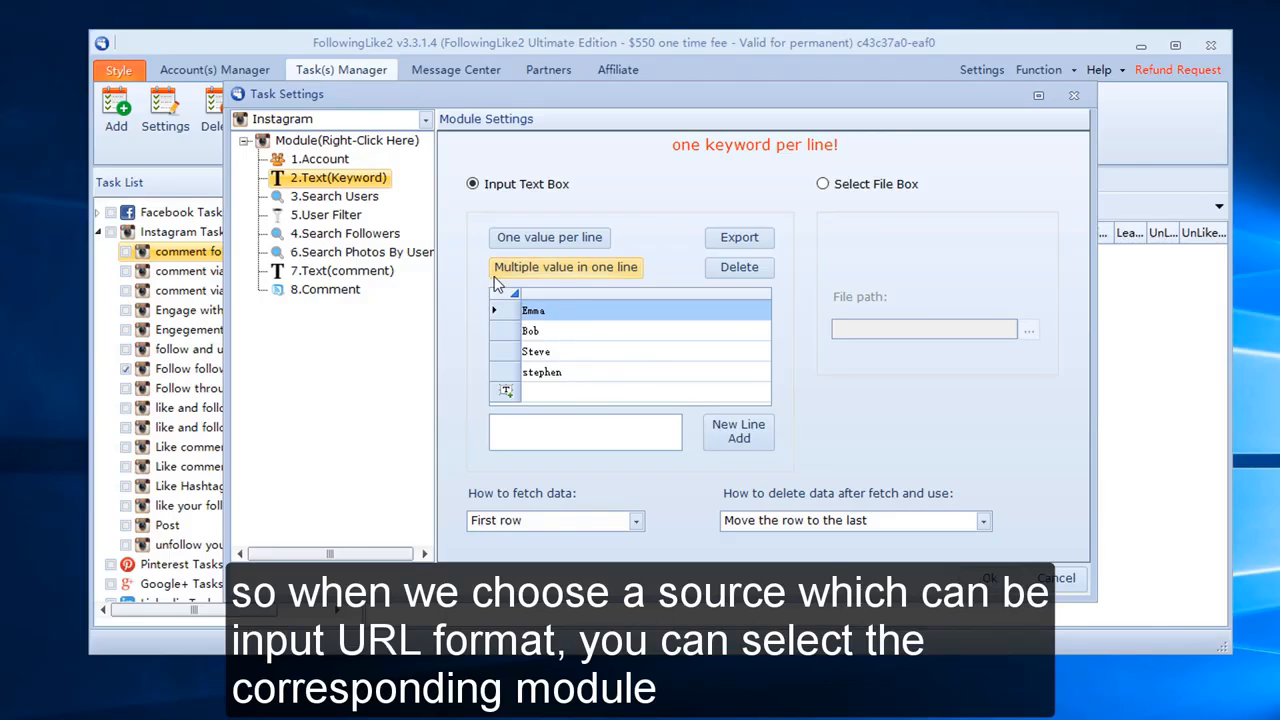
click(339, 199)
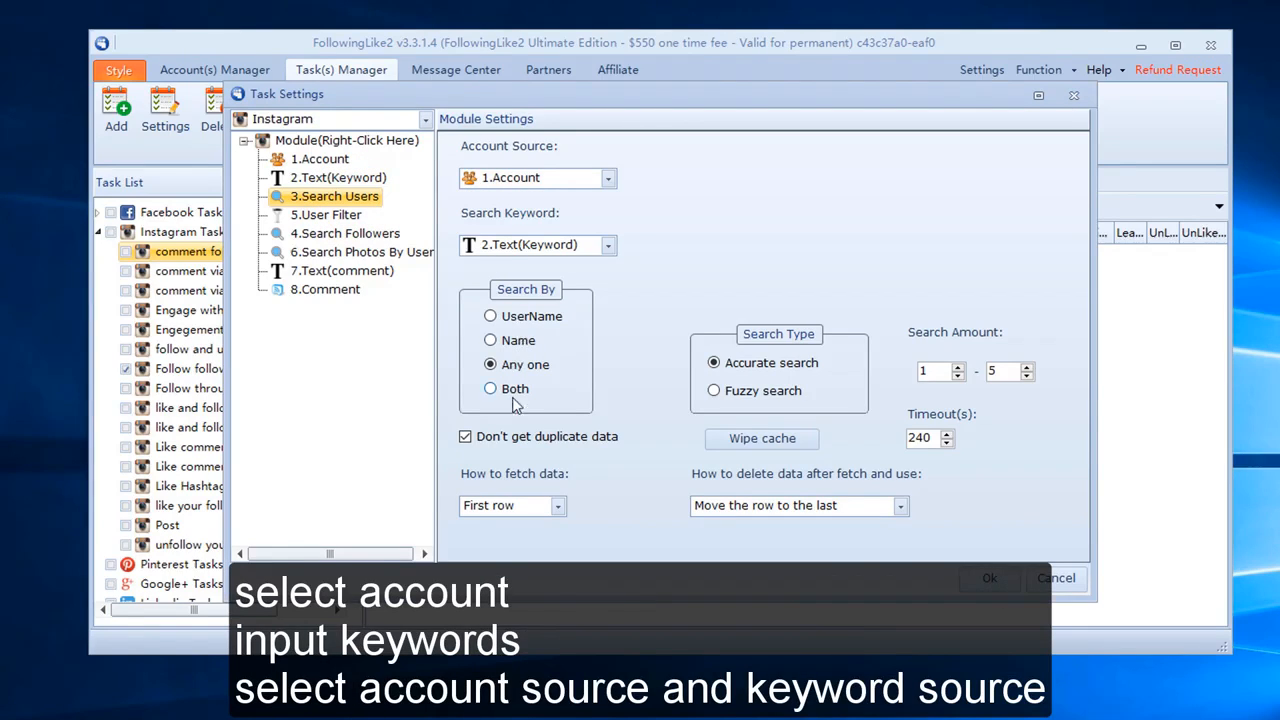
click(350, 217)
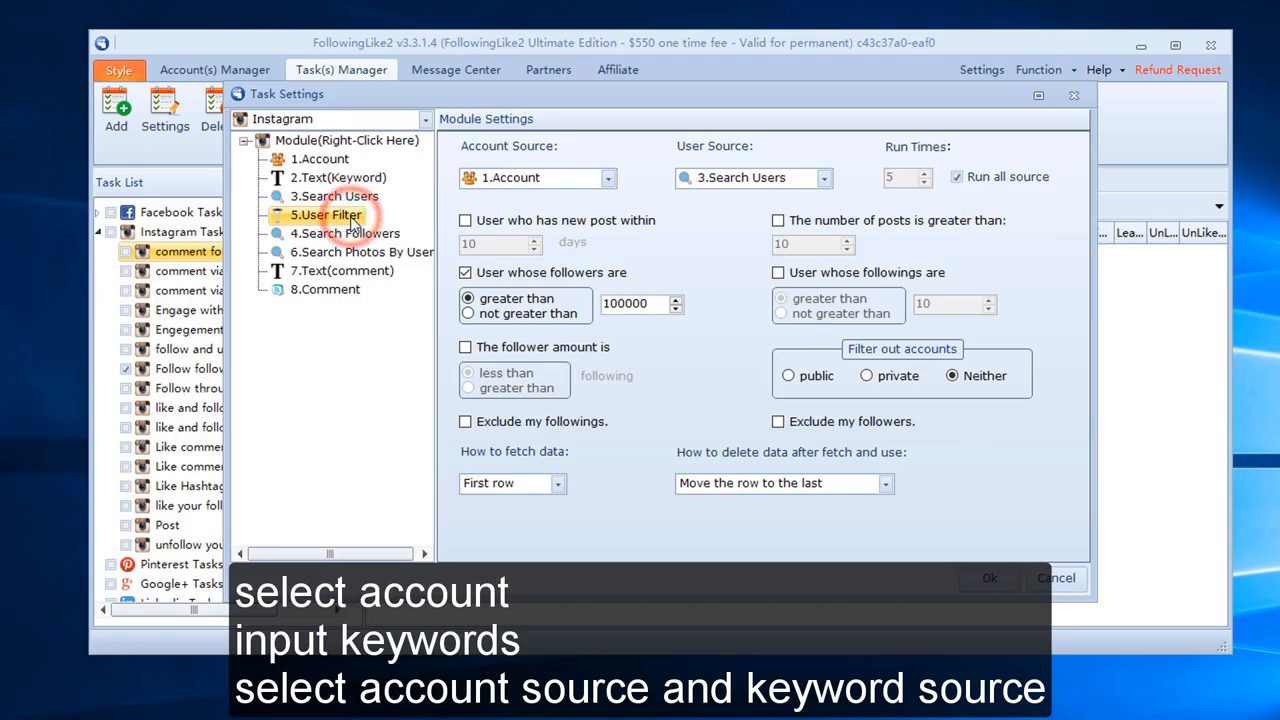
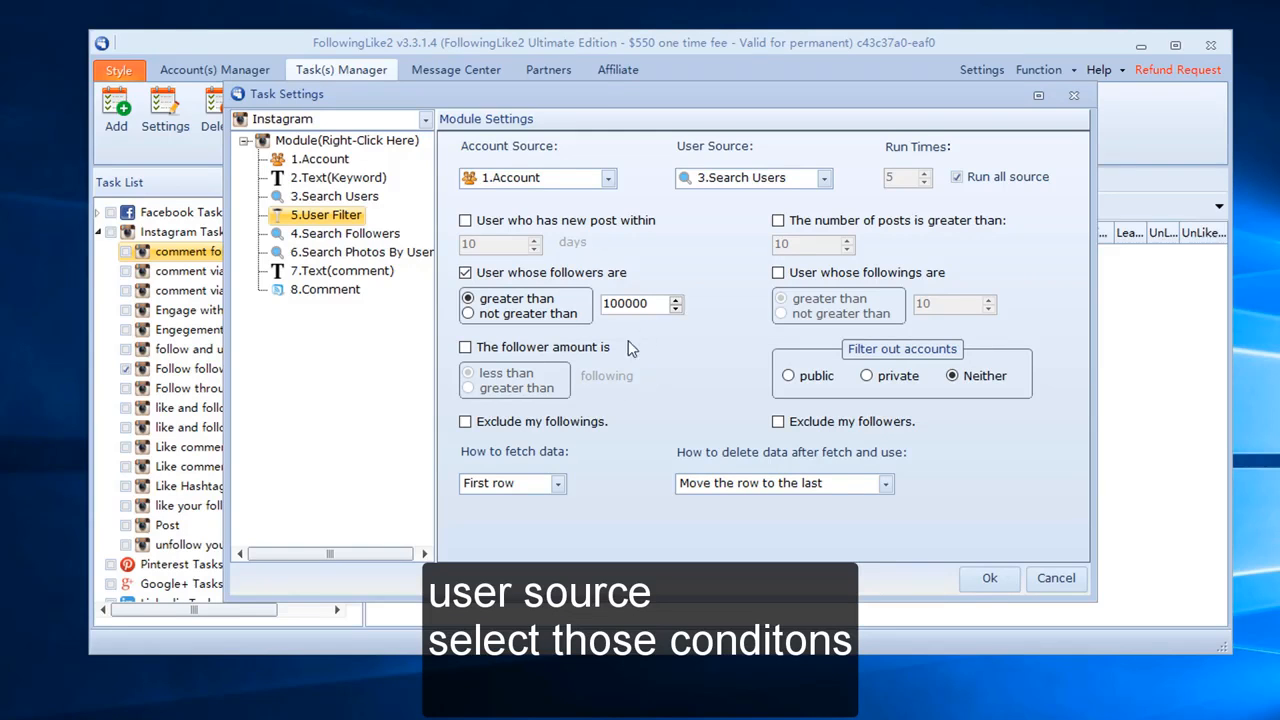
Step: Review the Search Followers and Search Photos By User modules, keeping 1.Account as account source
click(389, 240)
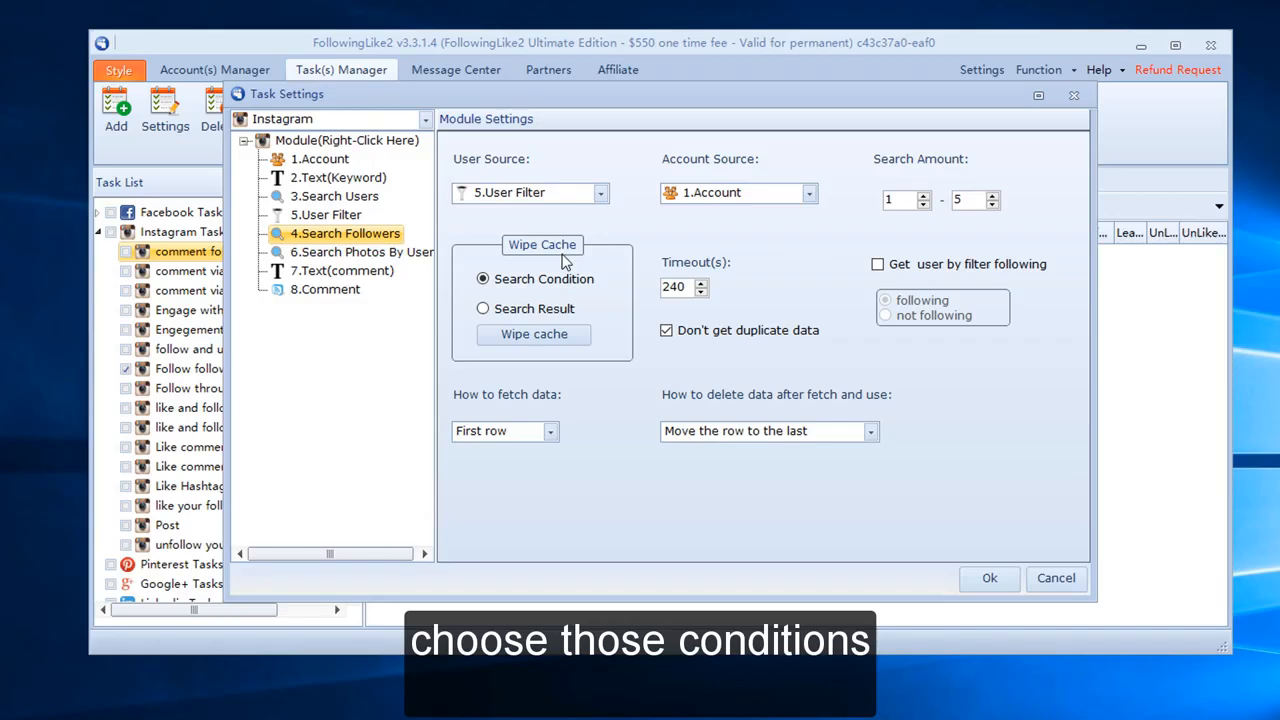
click(393, 256)
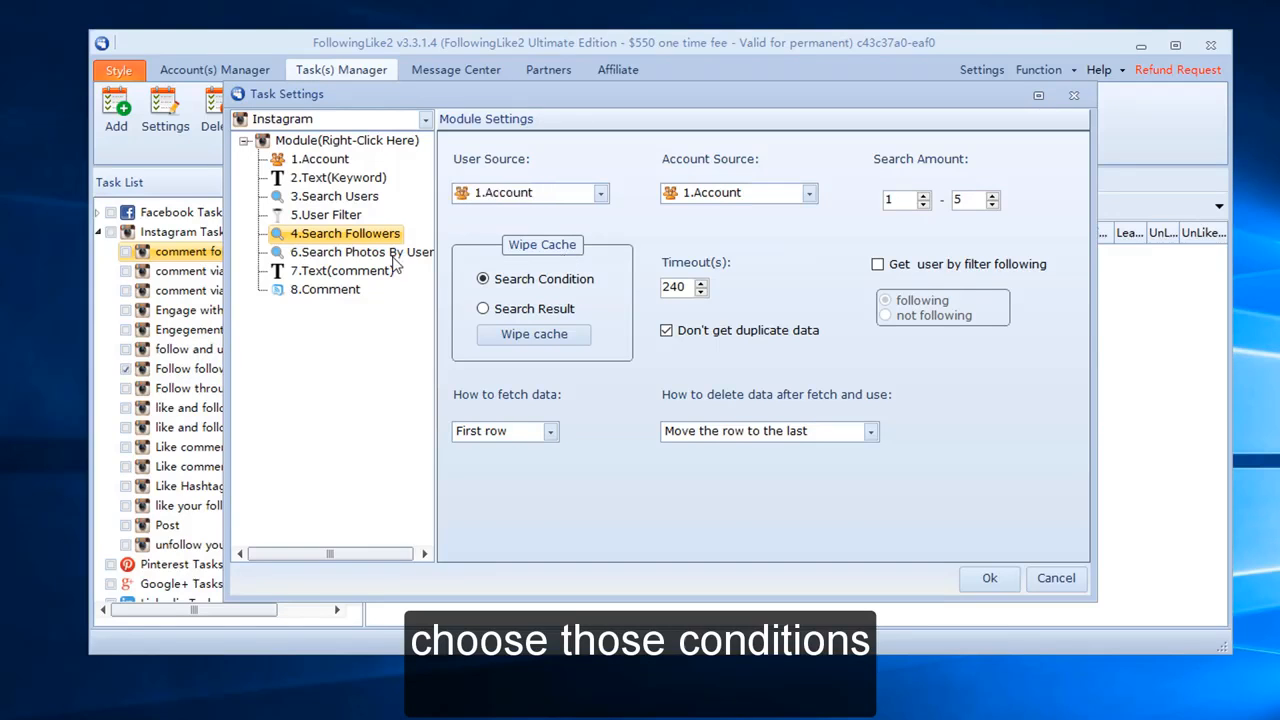
click(393, 256)
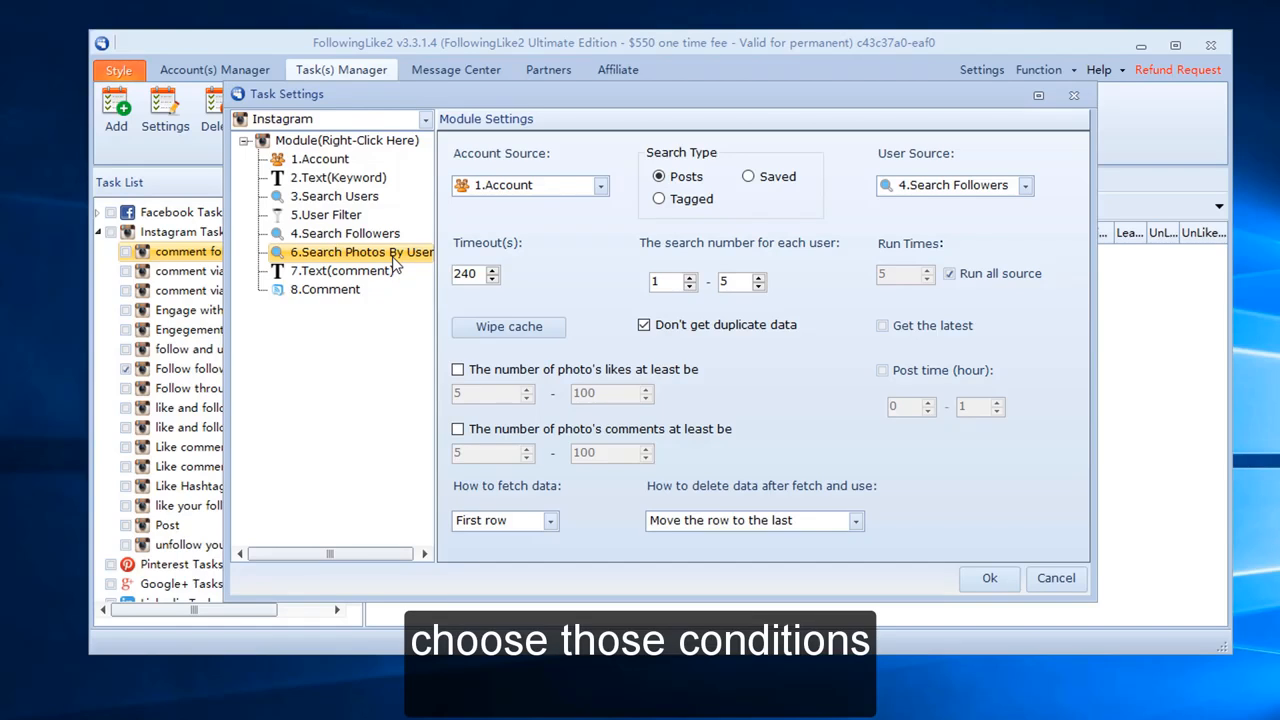
click(565, 182)
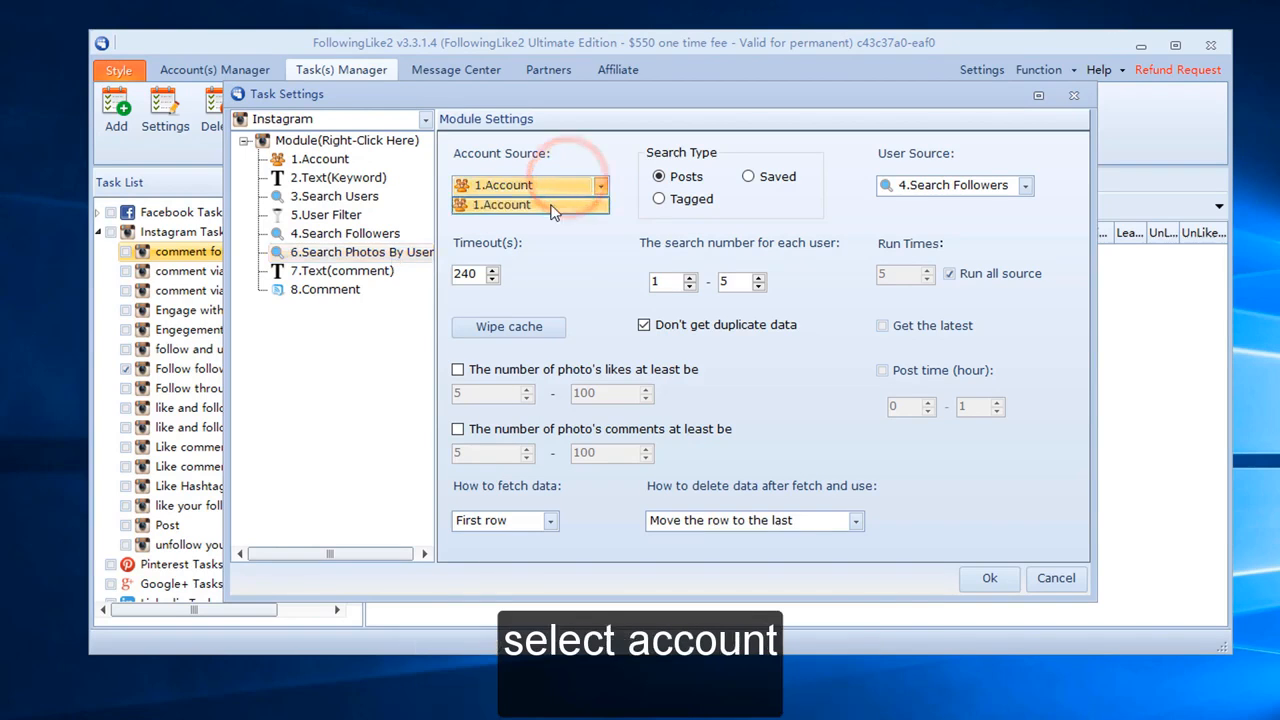
click(550, 205)
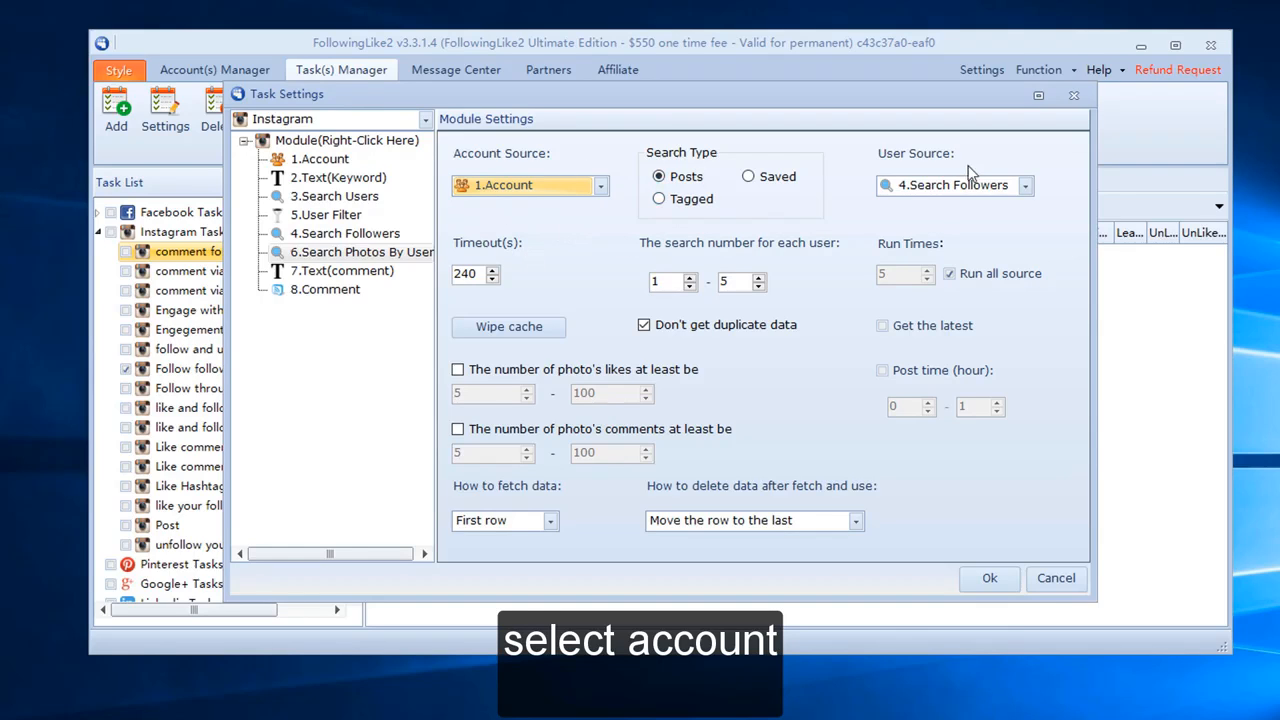
Step: Keep 4.Search Followers as user source, check the comment text and Comment modules, then cancel
click(950, 188)
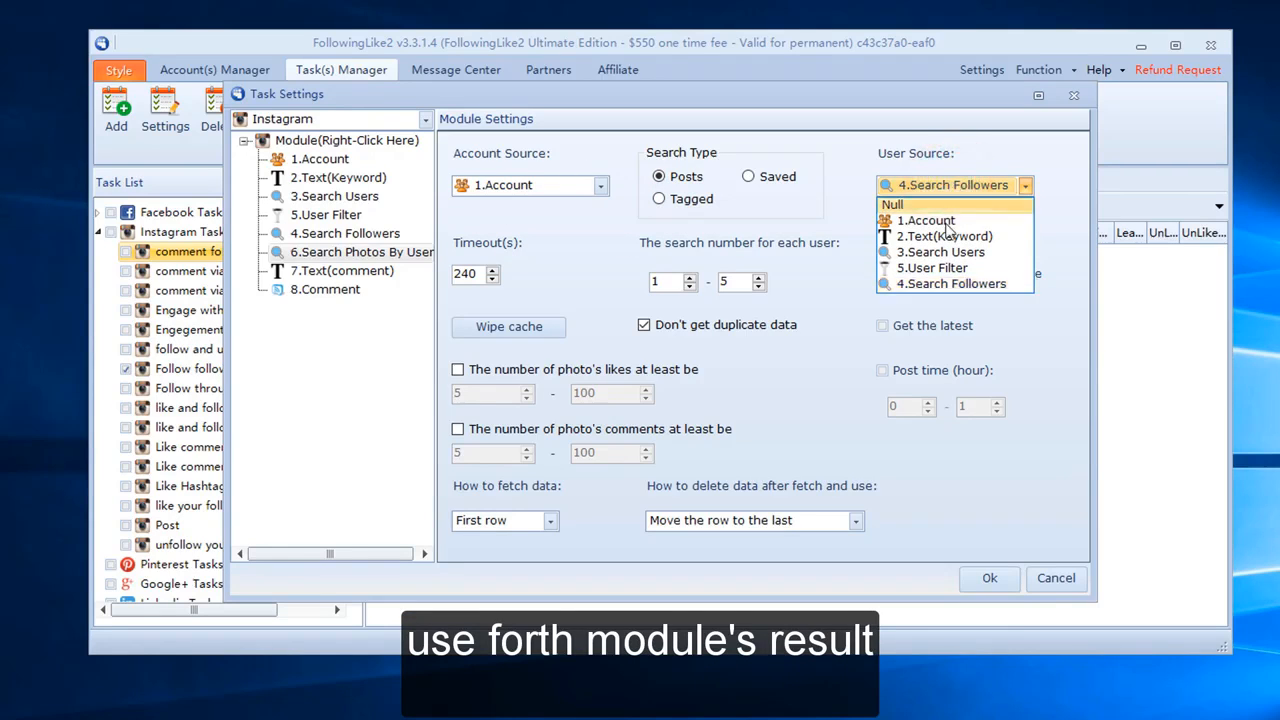
click(932, 284)
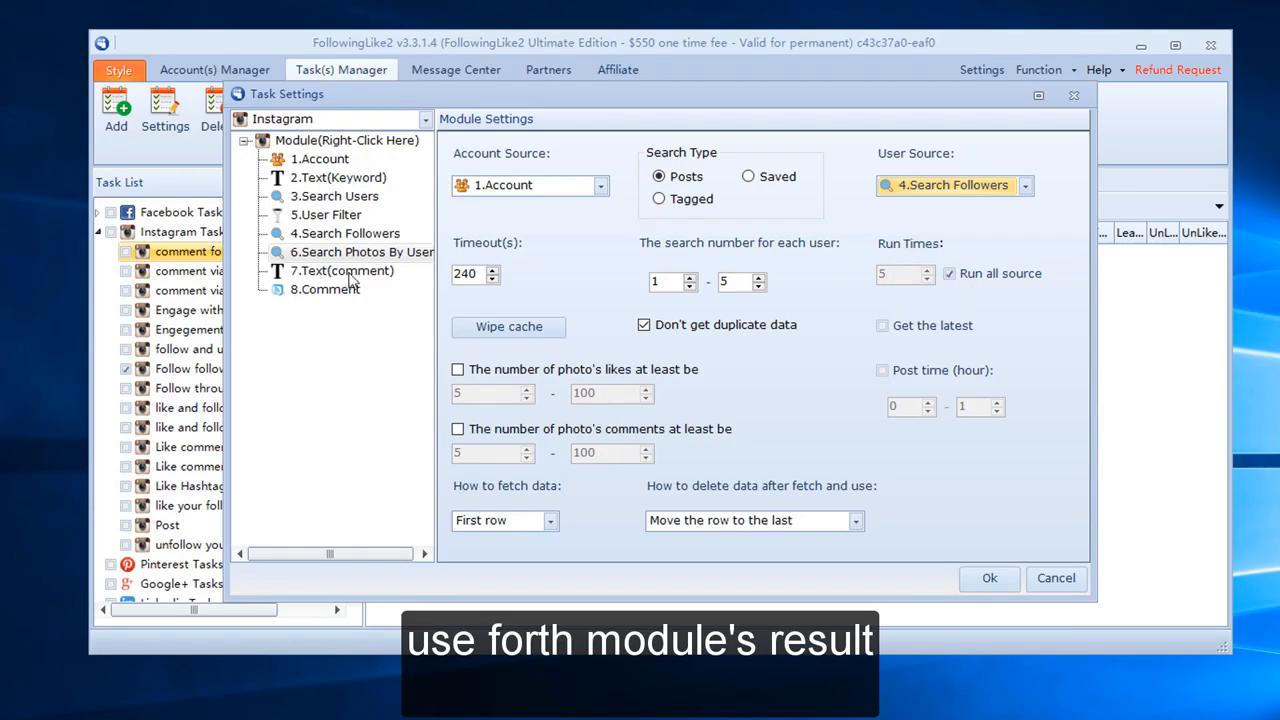
click(385, 273)
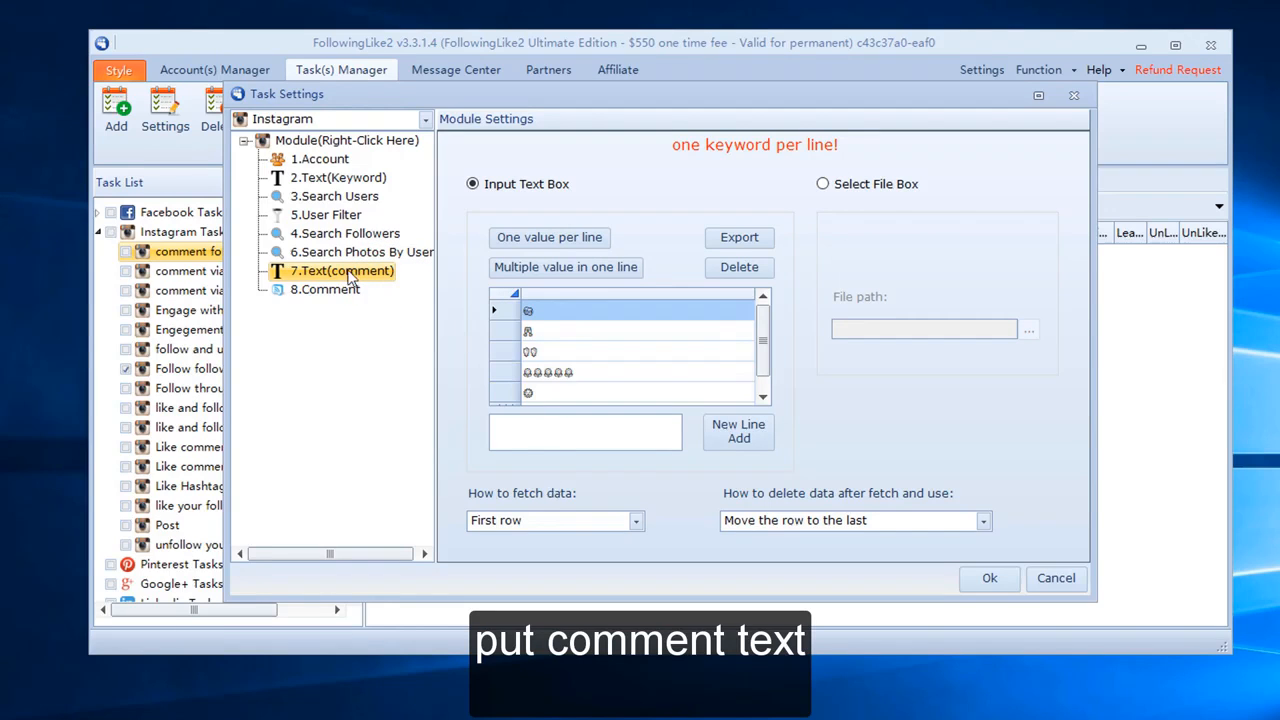
click(330, 290)
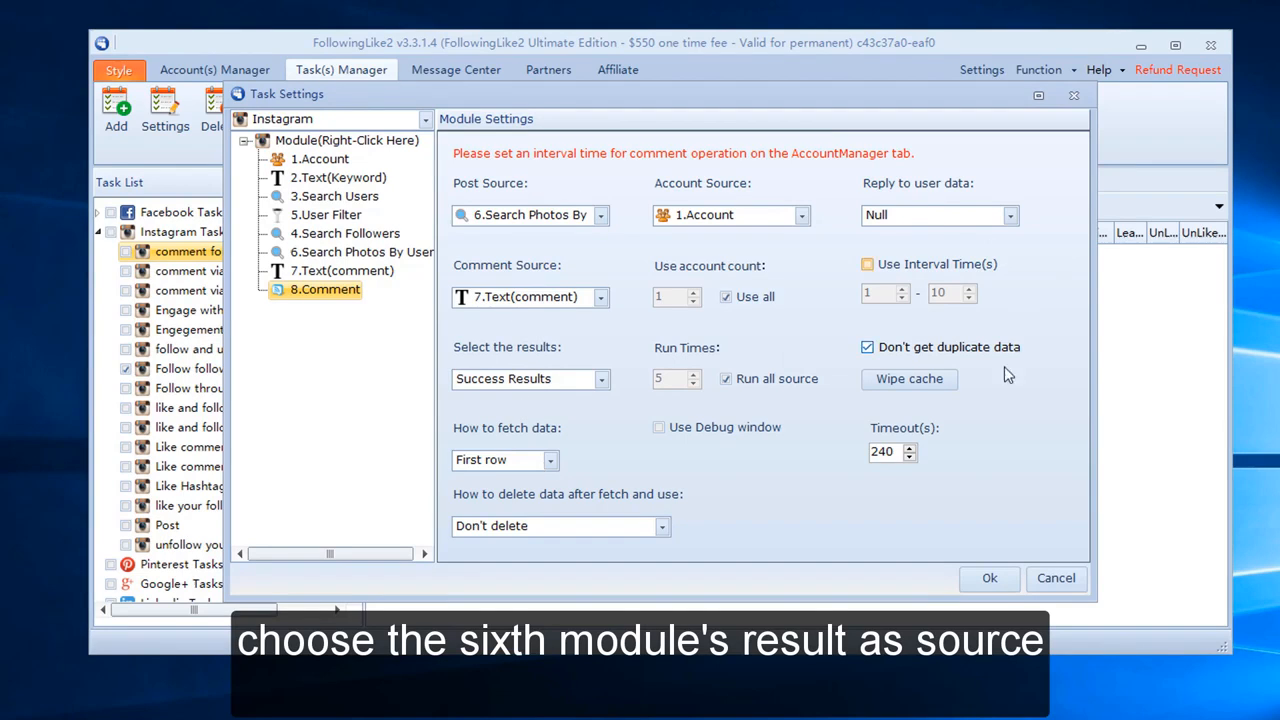
click(1078, 580)
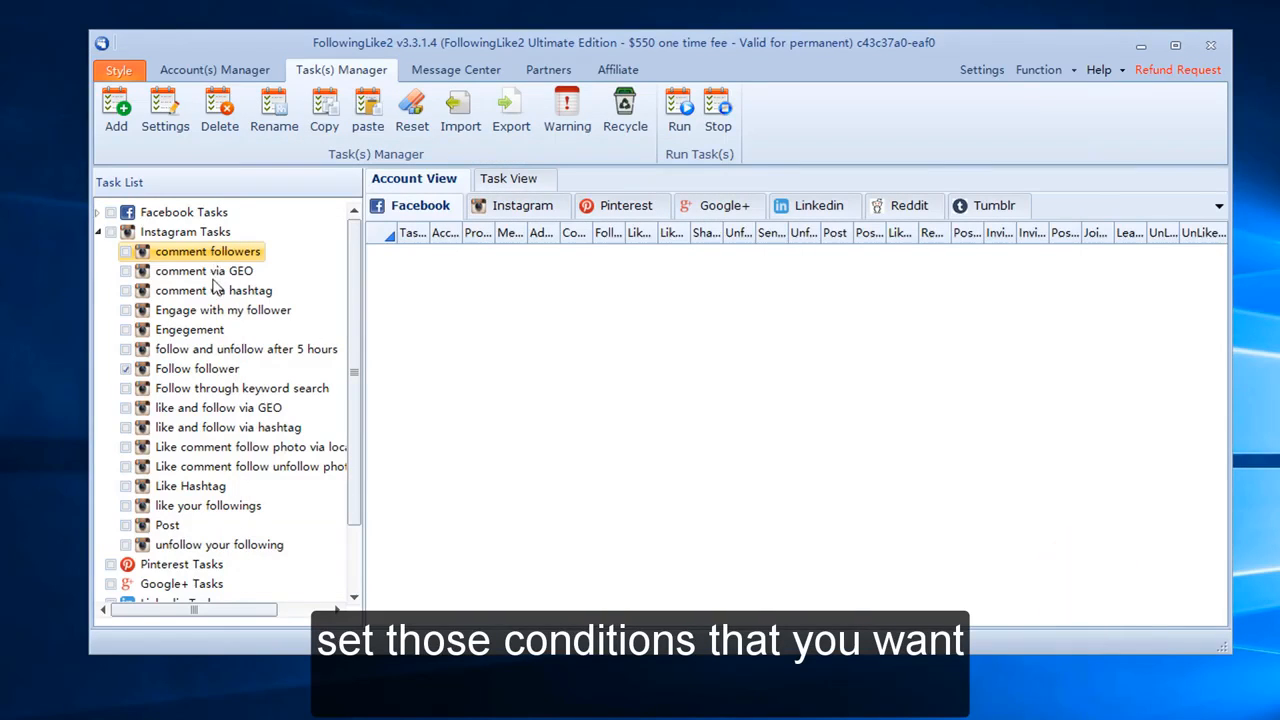
Step: Open the comment via GEO task's Account and URL modules, then type # into Instagram's search box
click(216, 276)
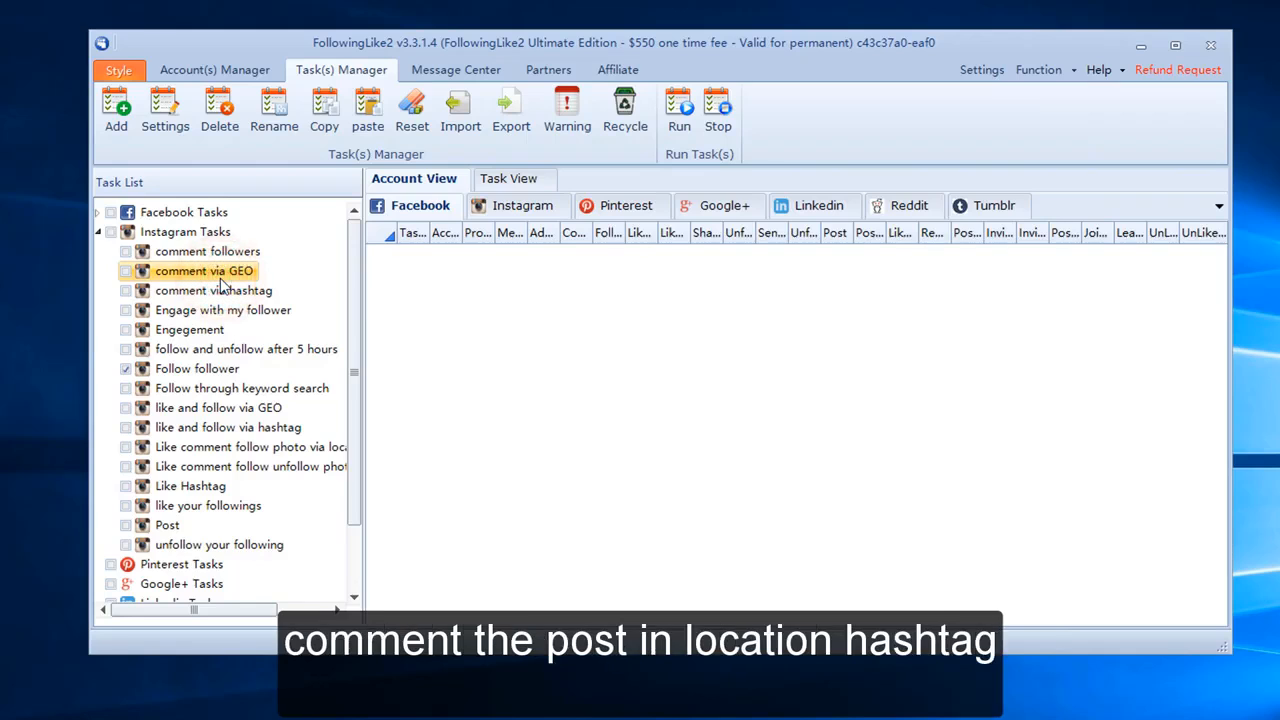
click(188, 133)
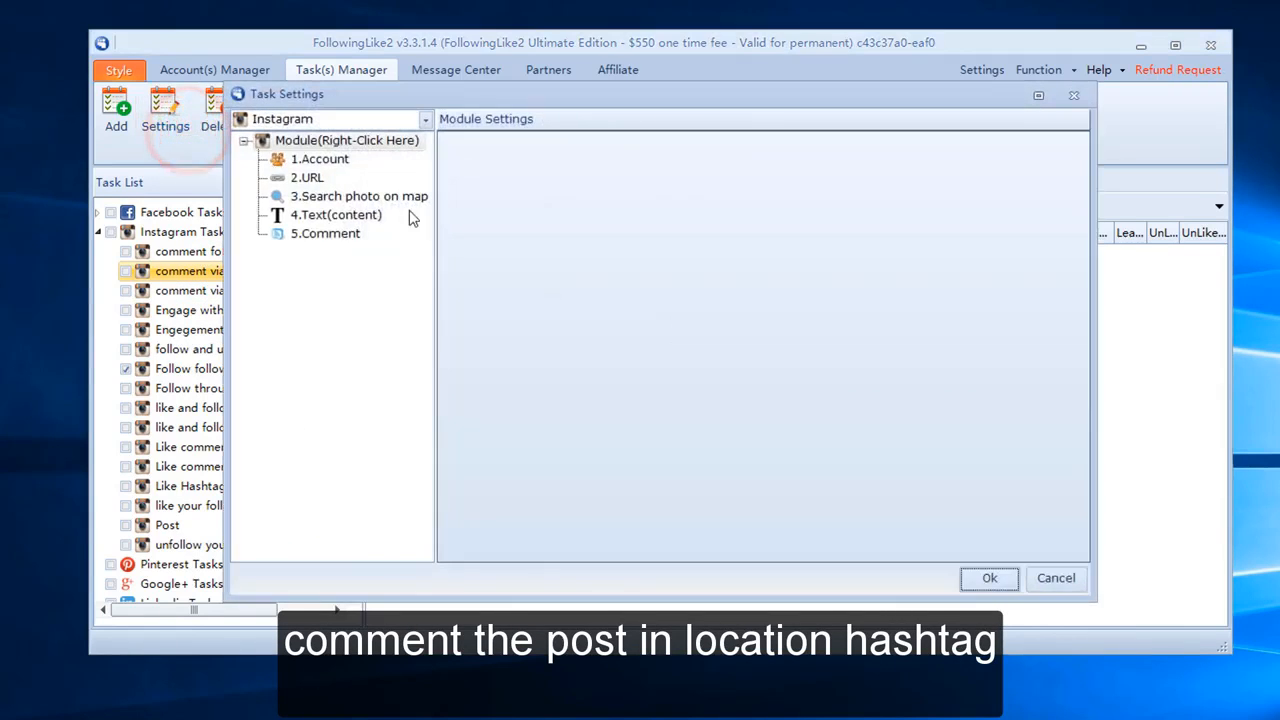
click(340, 162)
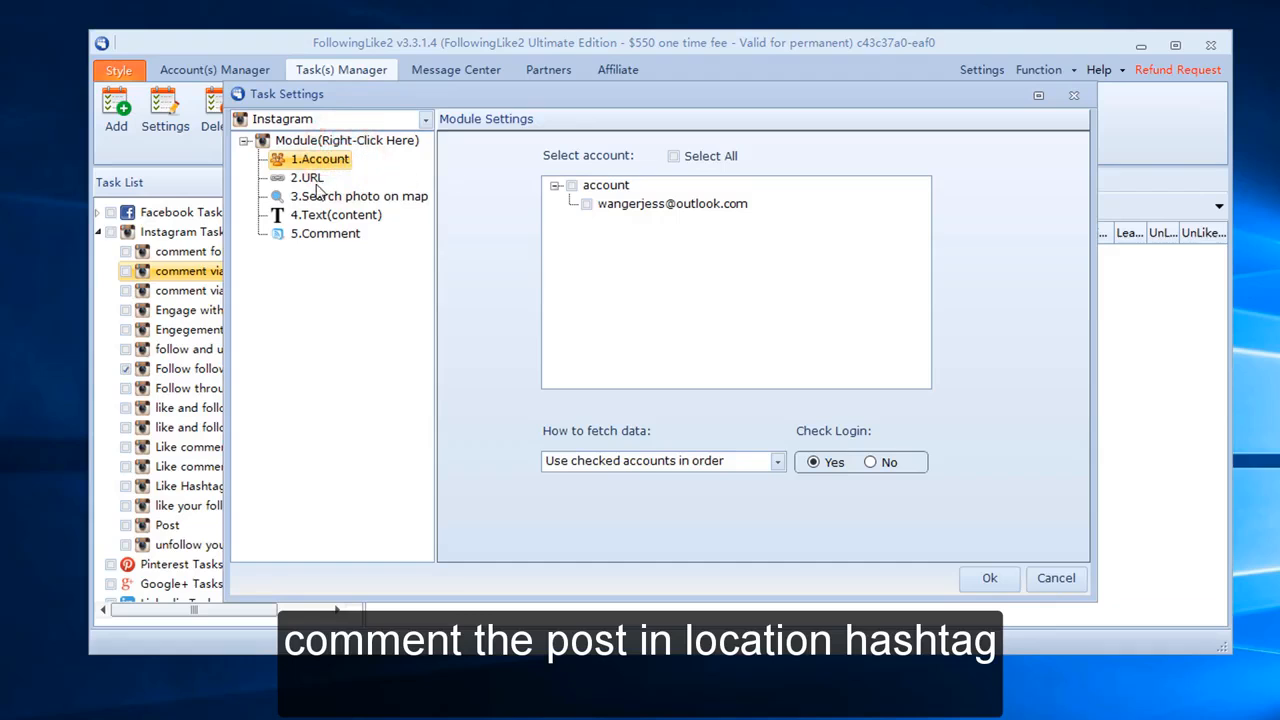
click(312, 179)
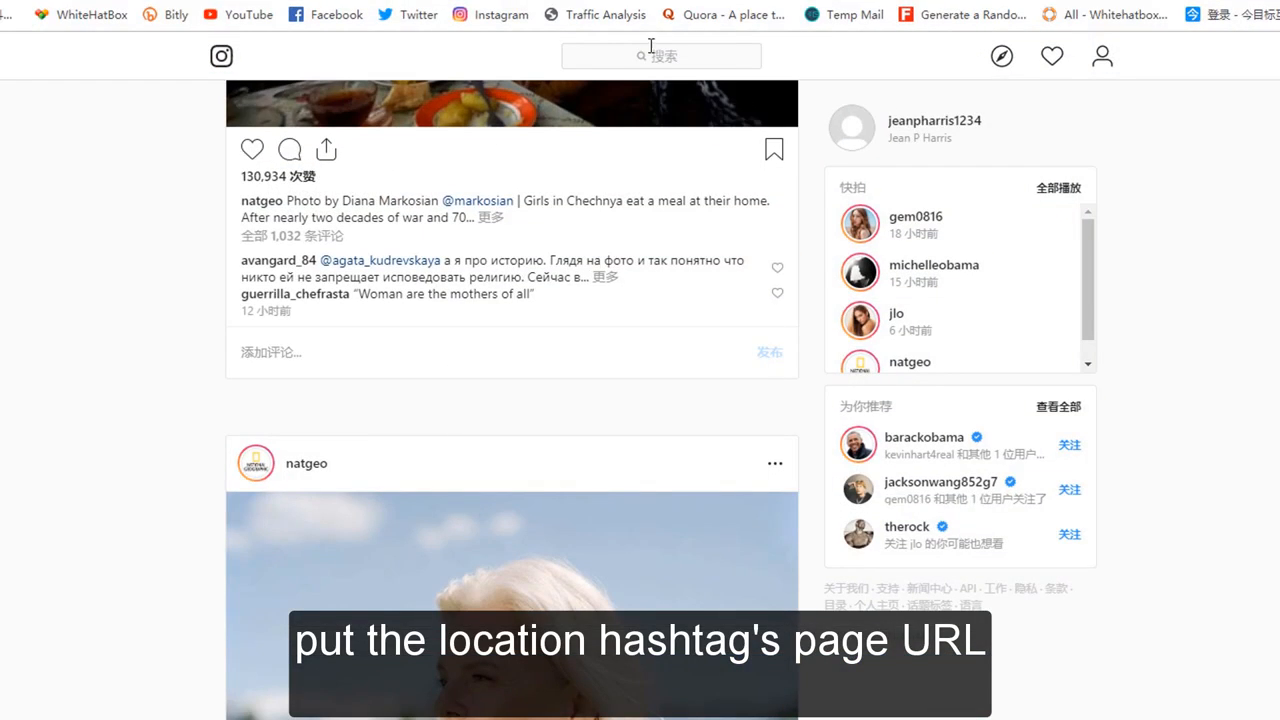
click(650, 48)
text(#usa)
Step: Open the #usa tag page, then check the map photo search and content text modules
click(636, 106)
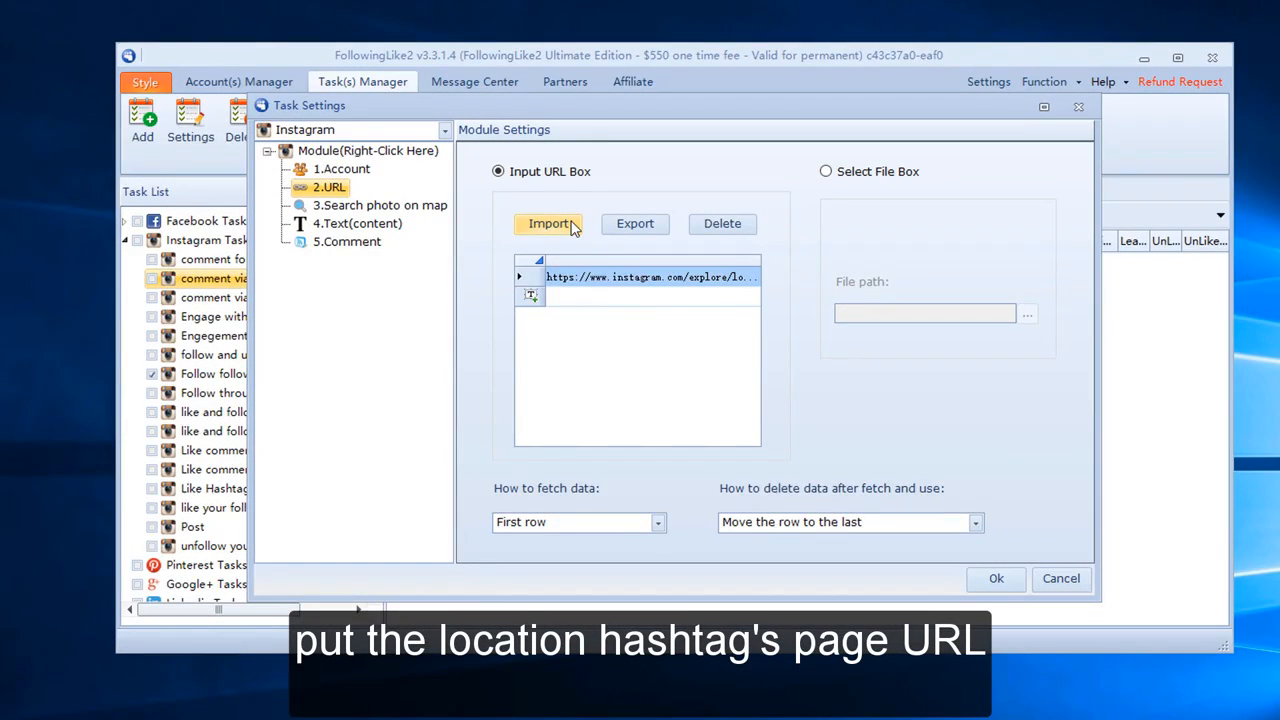
click(376, 207)
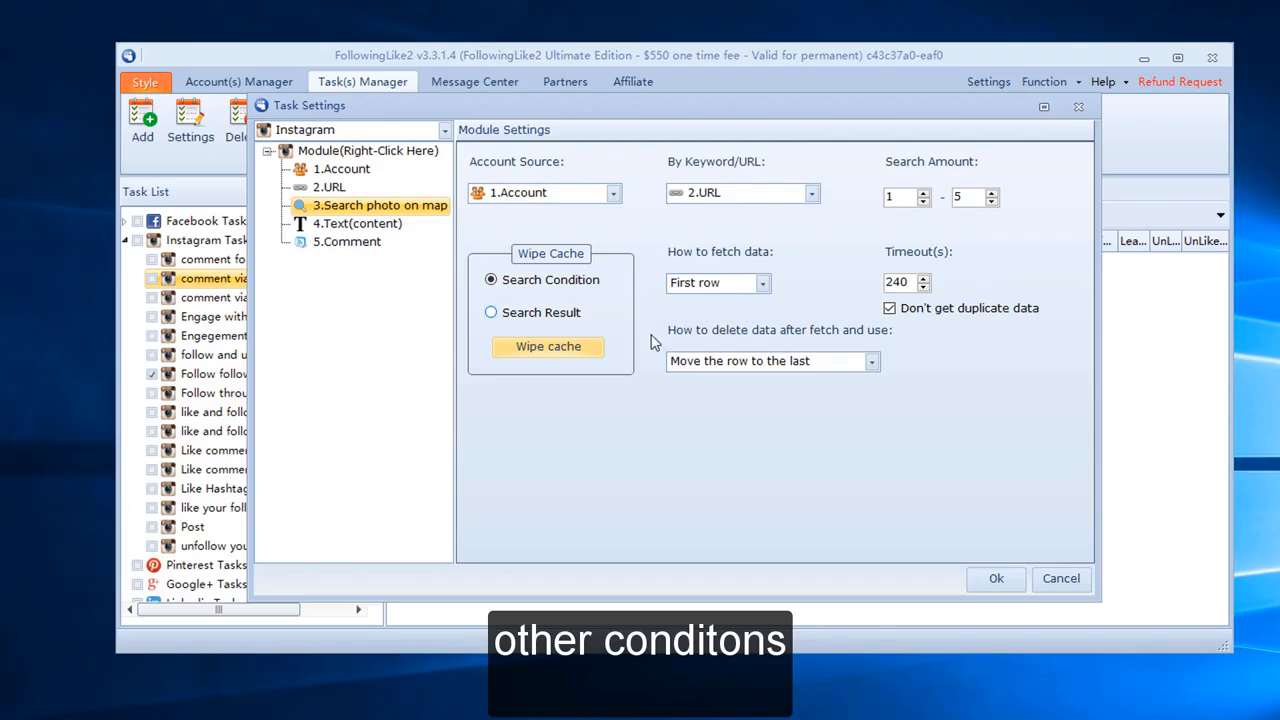
click(360, 224)
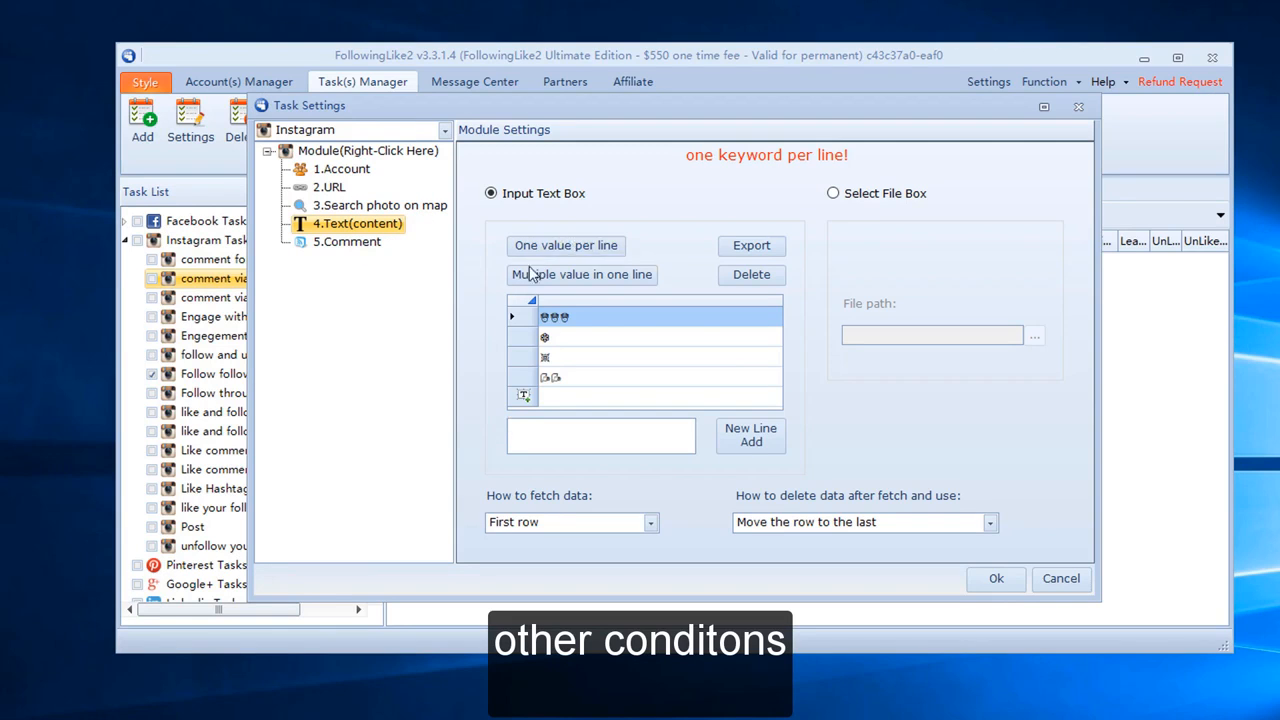
Step: Check the Comment module, keep 1.Account as its account source, and cancel the settings
click(364, 249)
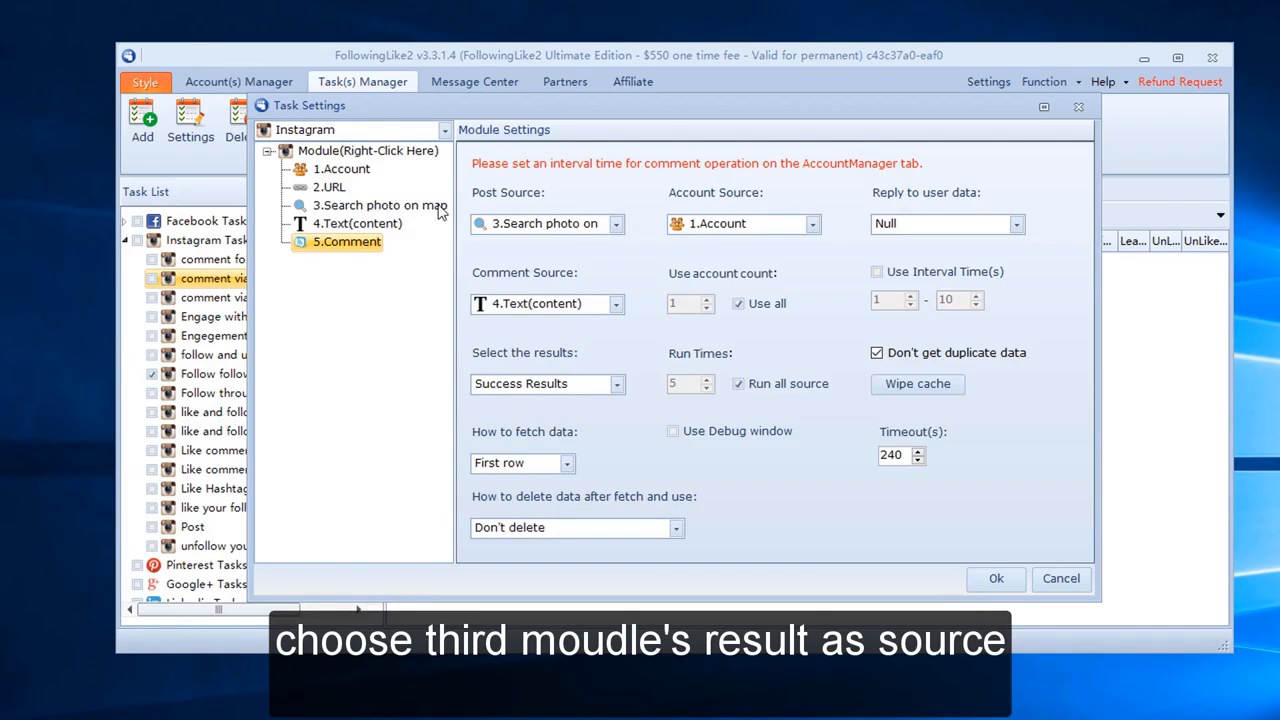
click(702, 226)
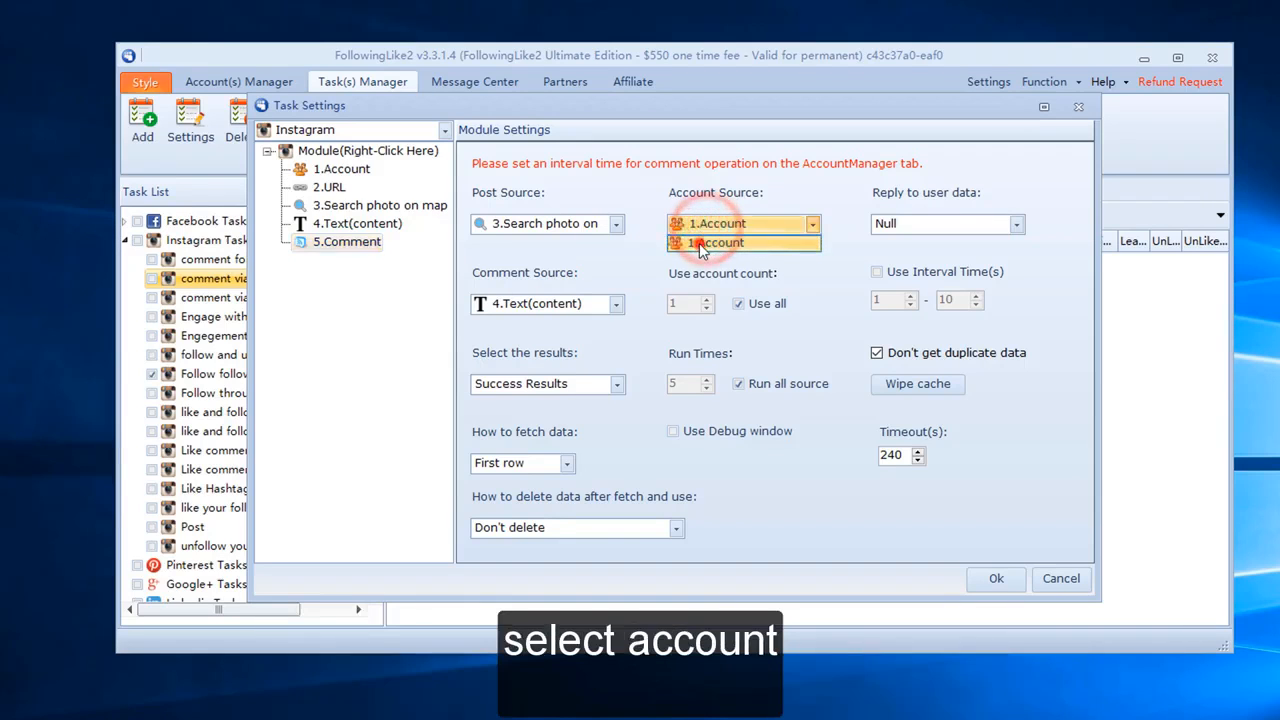
click(701, 244)
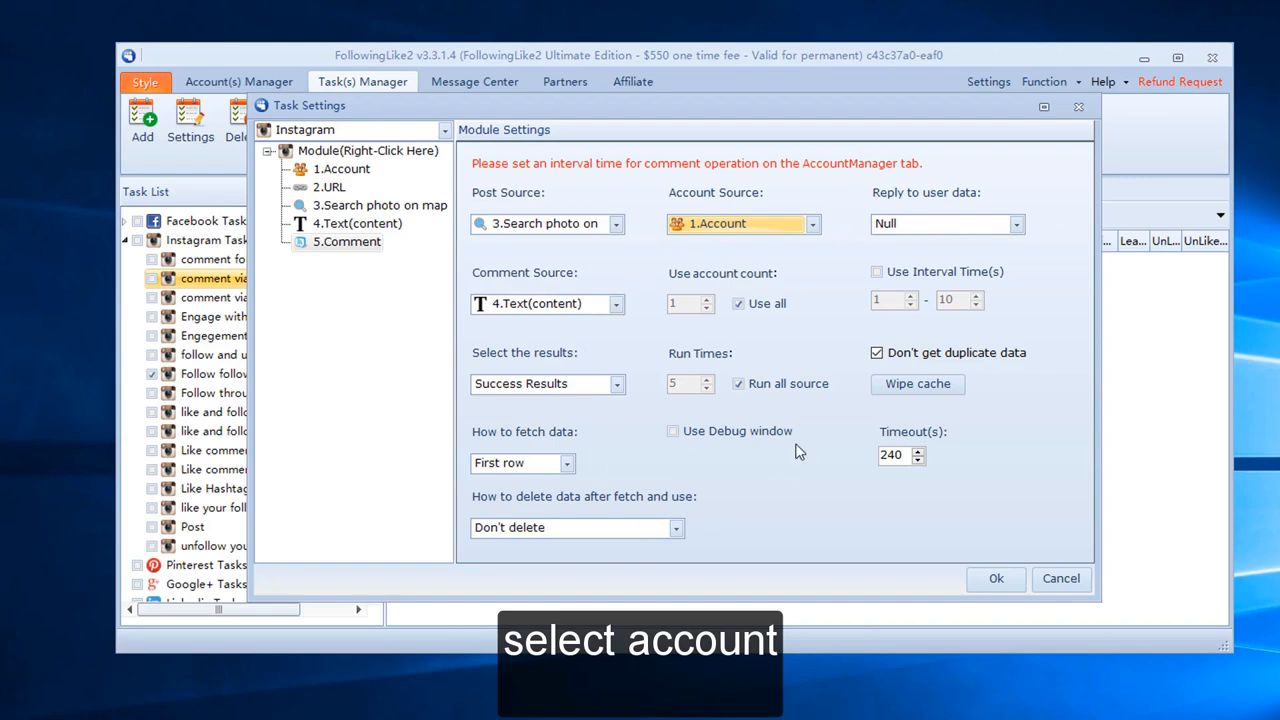
click(1066, 584)
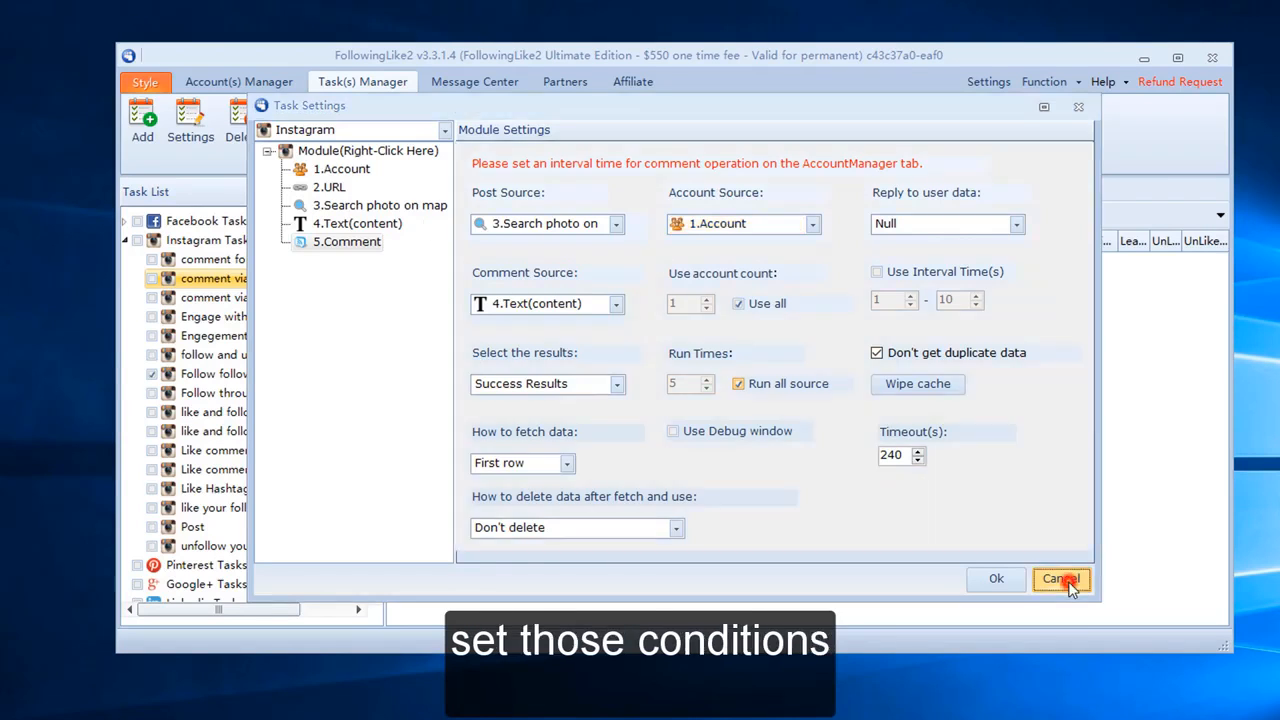
click(258, 297)
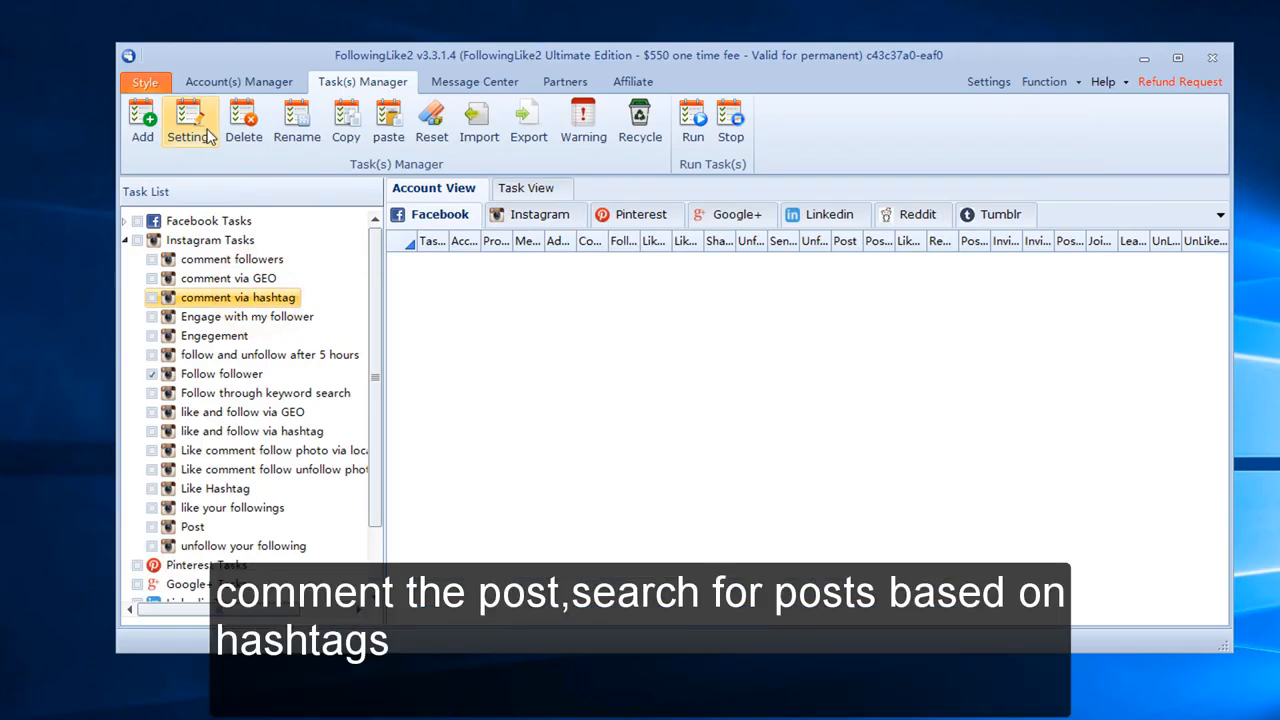
Step: Check comment via hashtag's Account, flower/water hashtag, Search photos, content and Comment modules, then cancel
click(207, 135)
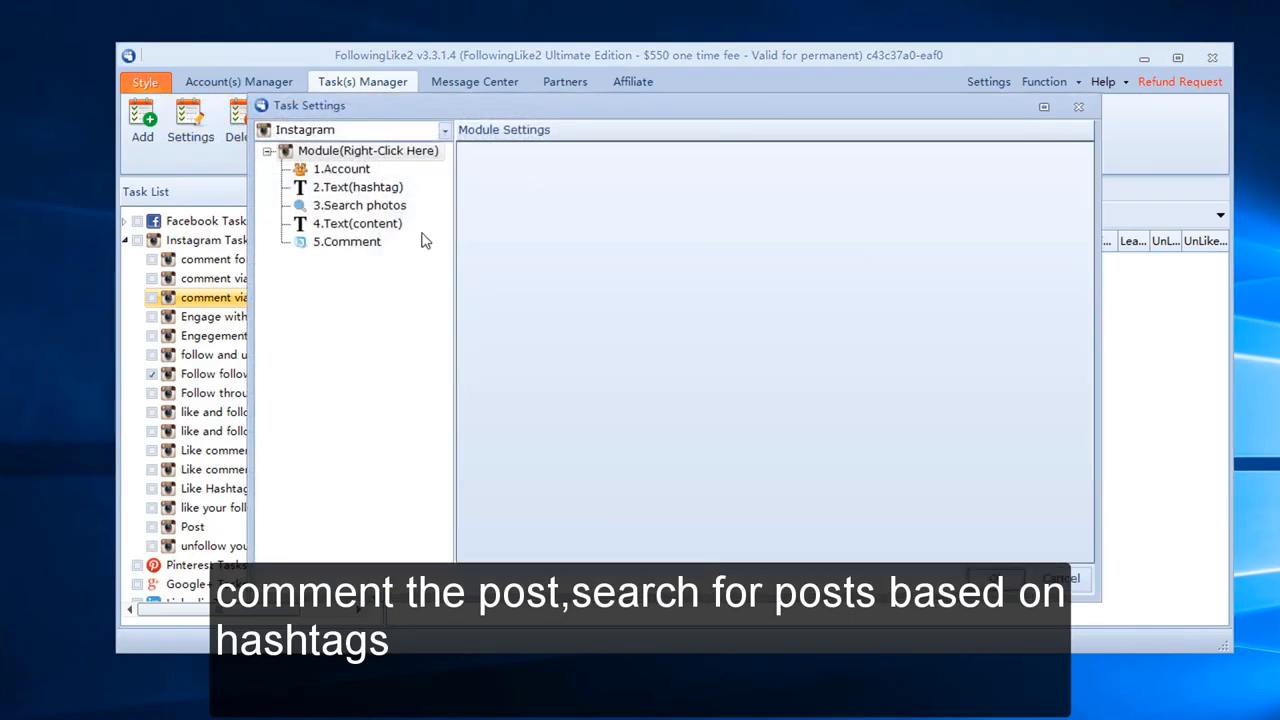
click(330, 170)
click(335, 193)
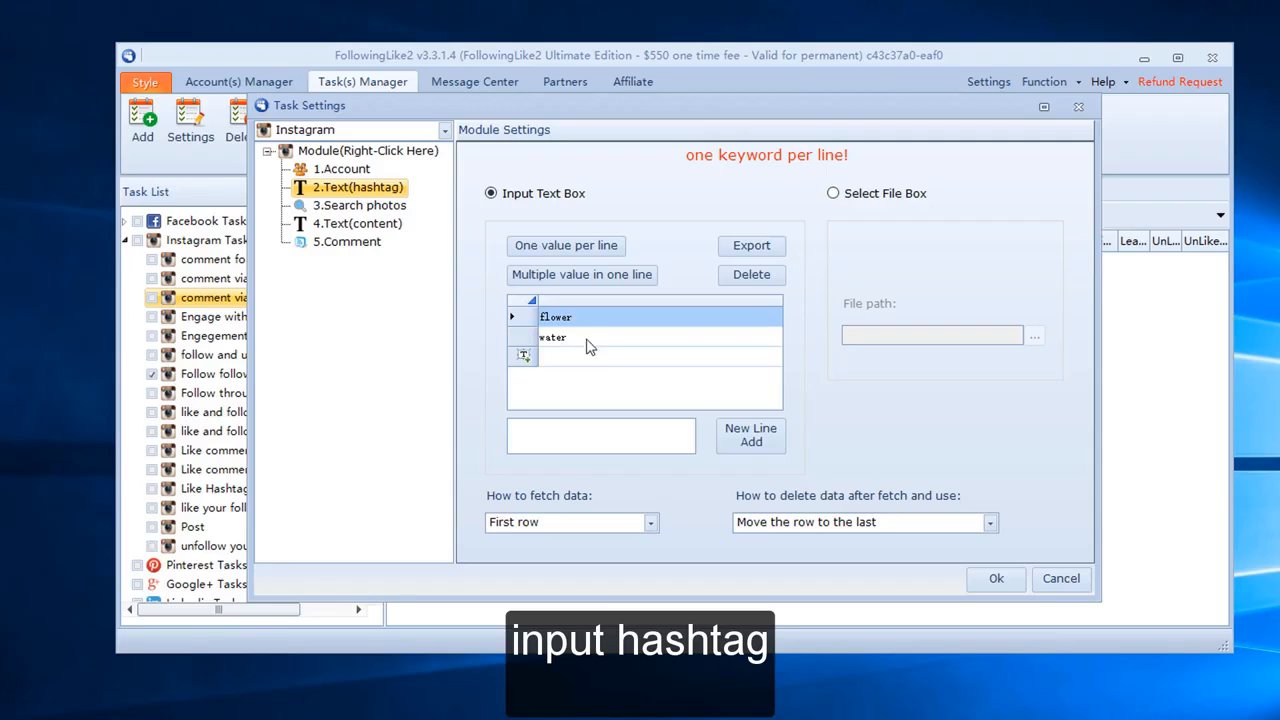
click(355, 212)
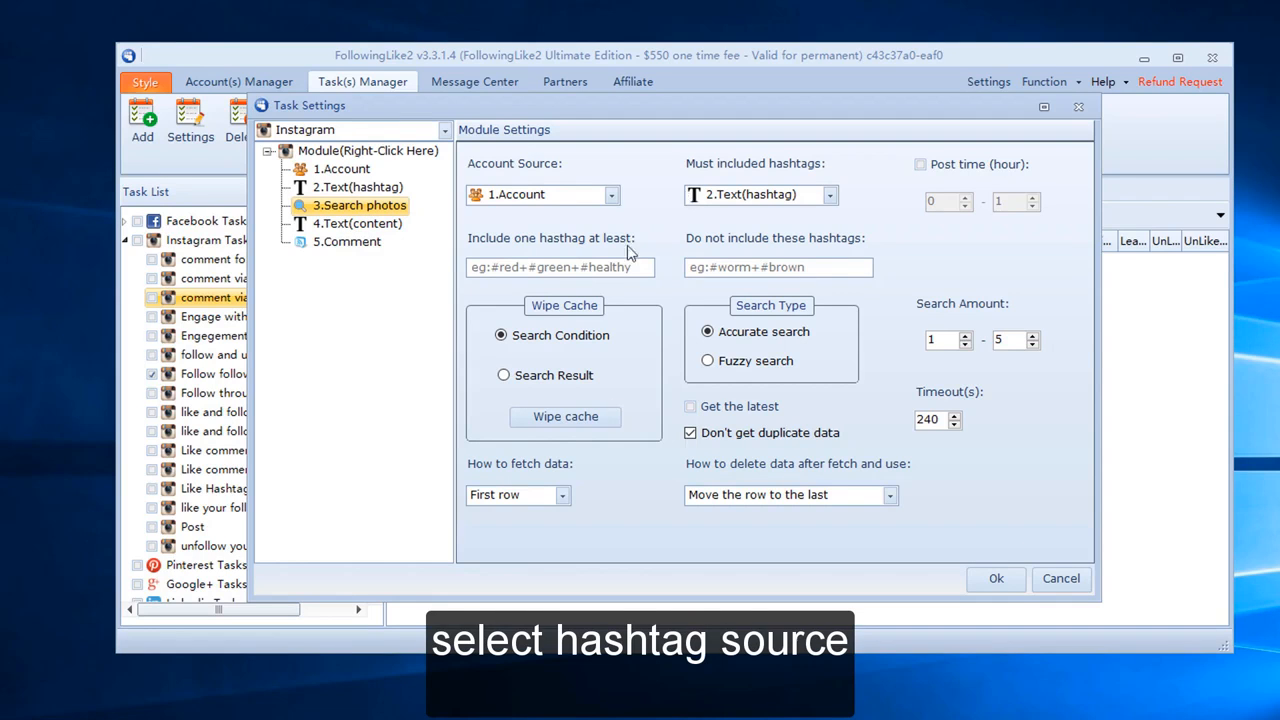
click(400, 226)
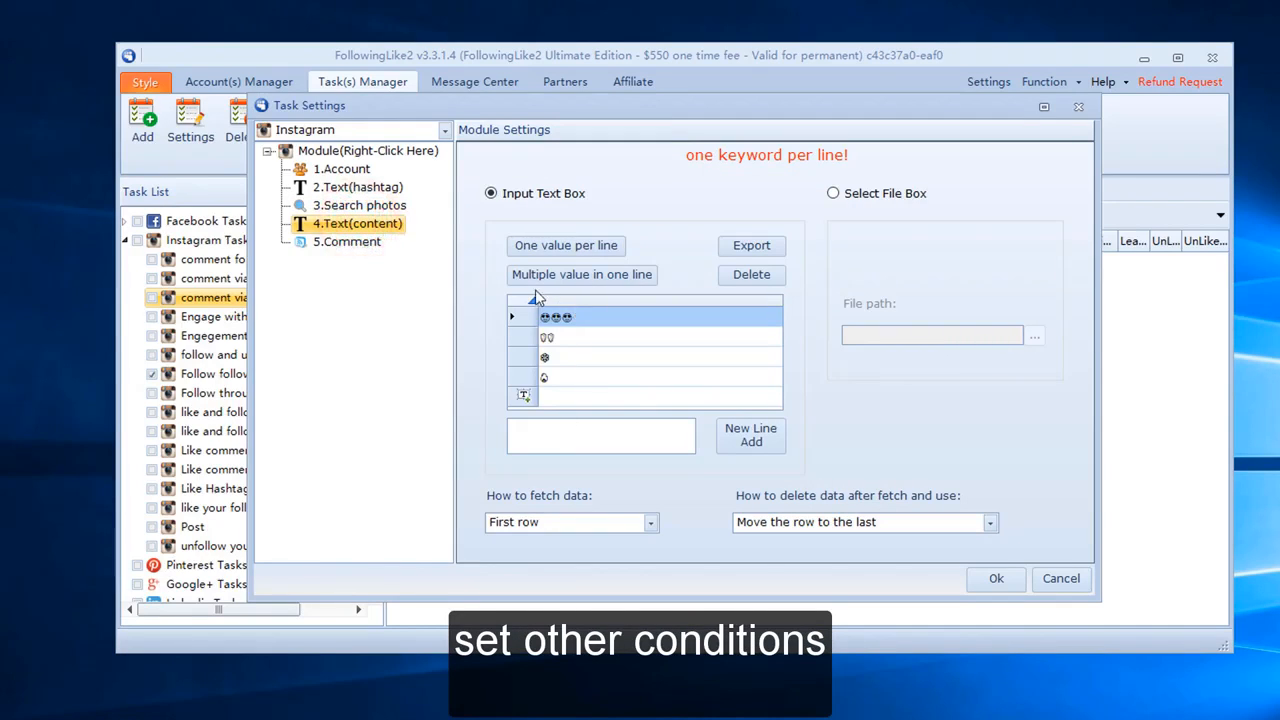
click(341, 251)
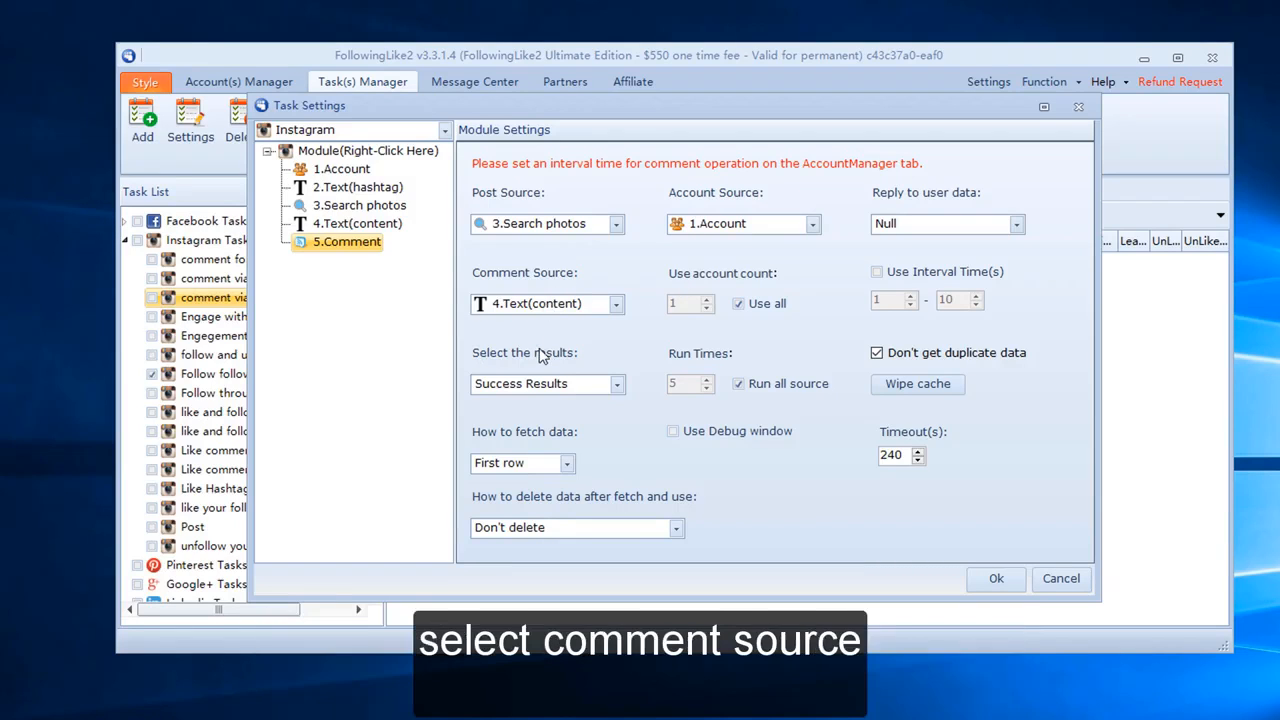
click(1068, 582)
click(255, 323)
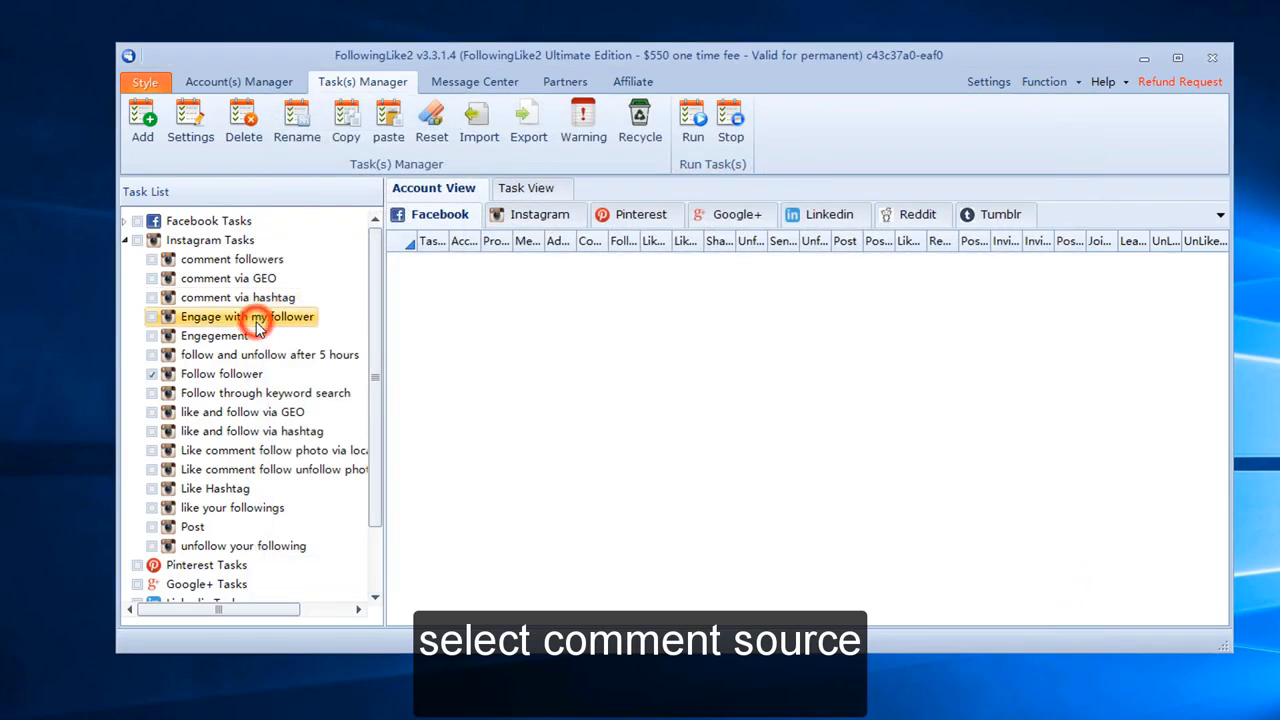
Step: Check Engage with my follower's Account, Search Followers, Search Photos By User and Like modules, then cancel
click(203, 123)
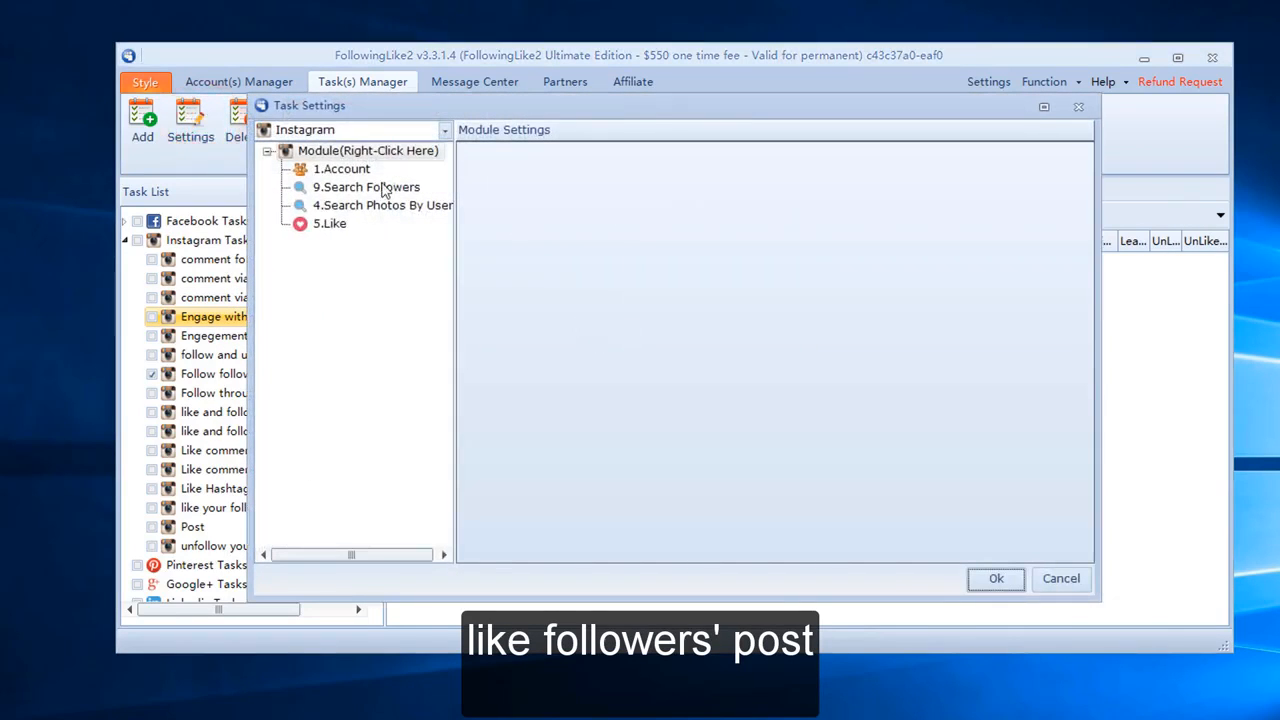
click(340, 170)
click(362, 188)
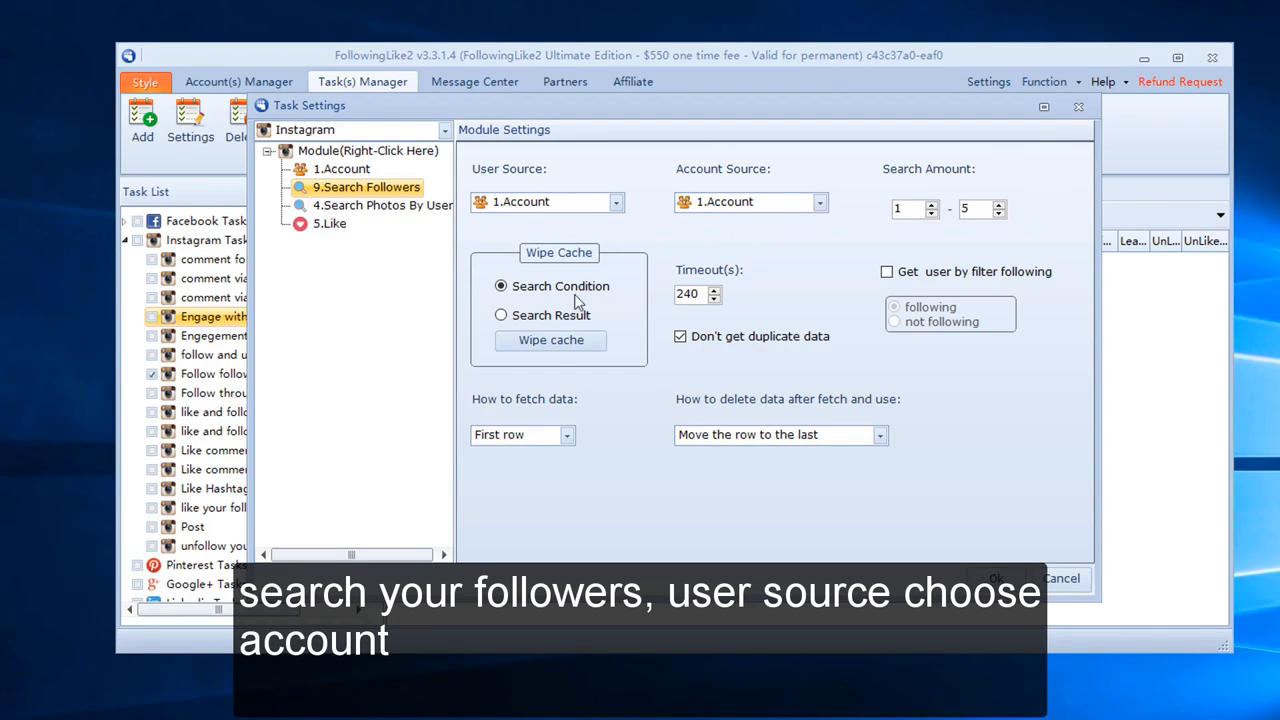
click(407, 209)
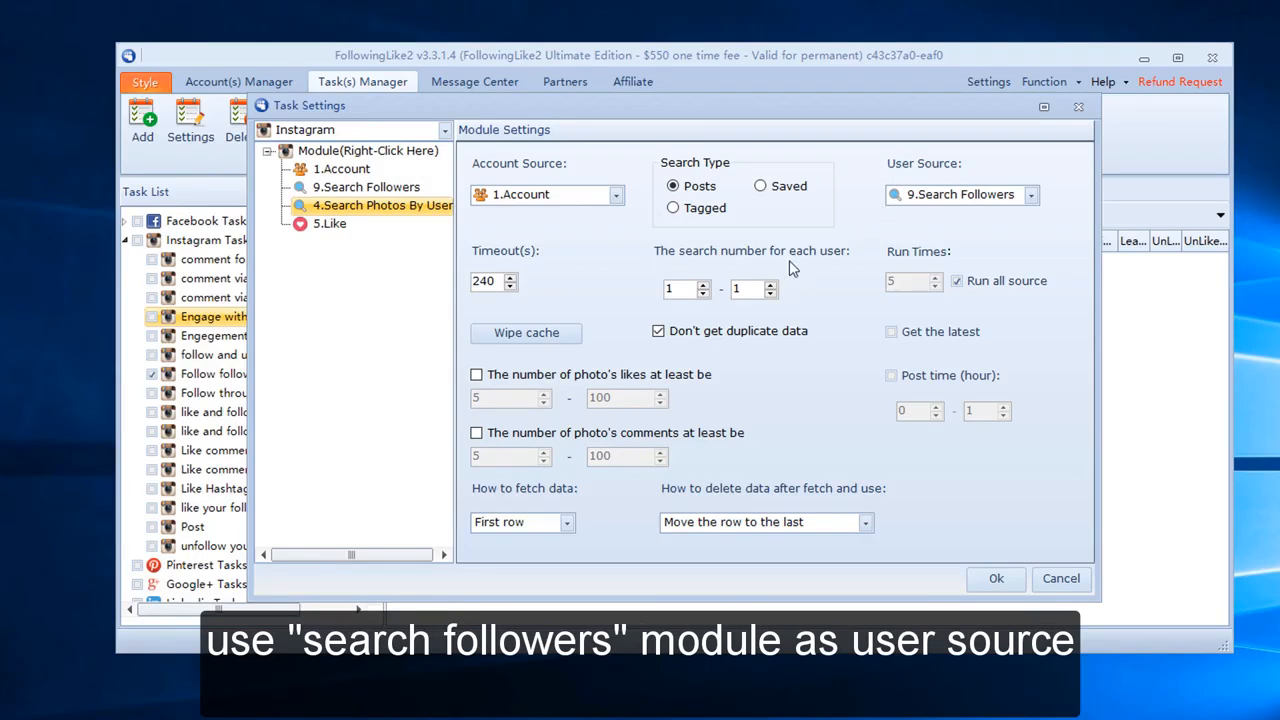
click(330, 224)
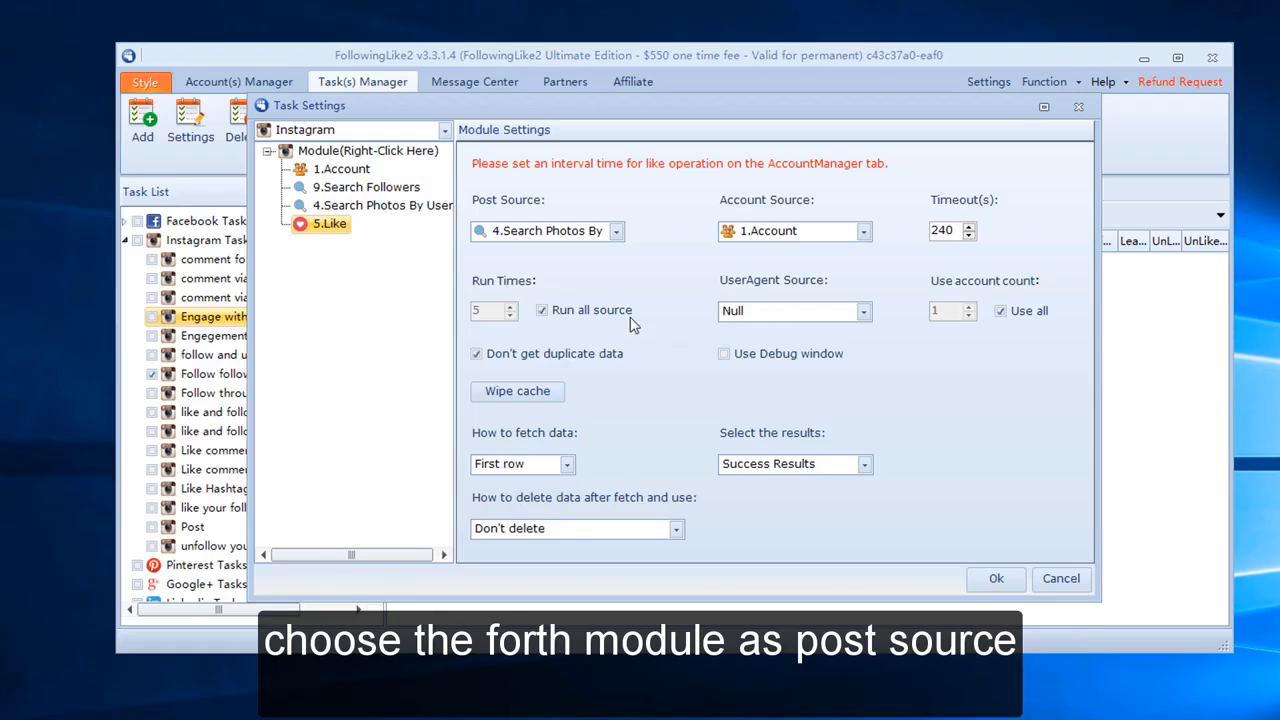
click(1068, 582)
click(228, 337)
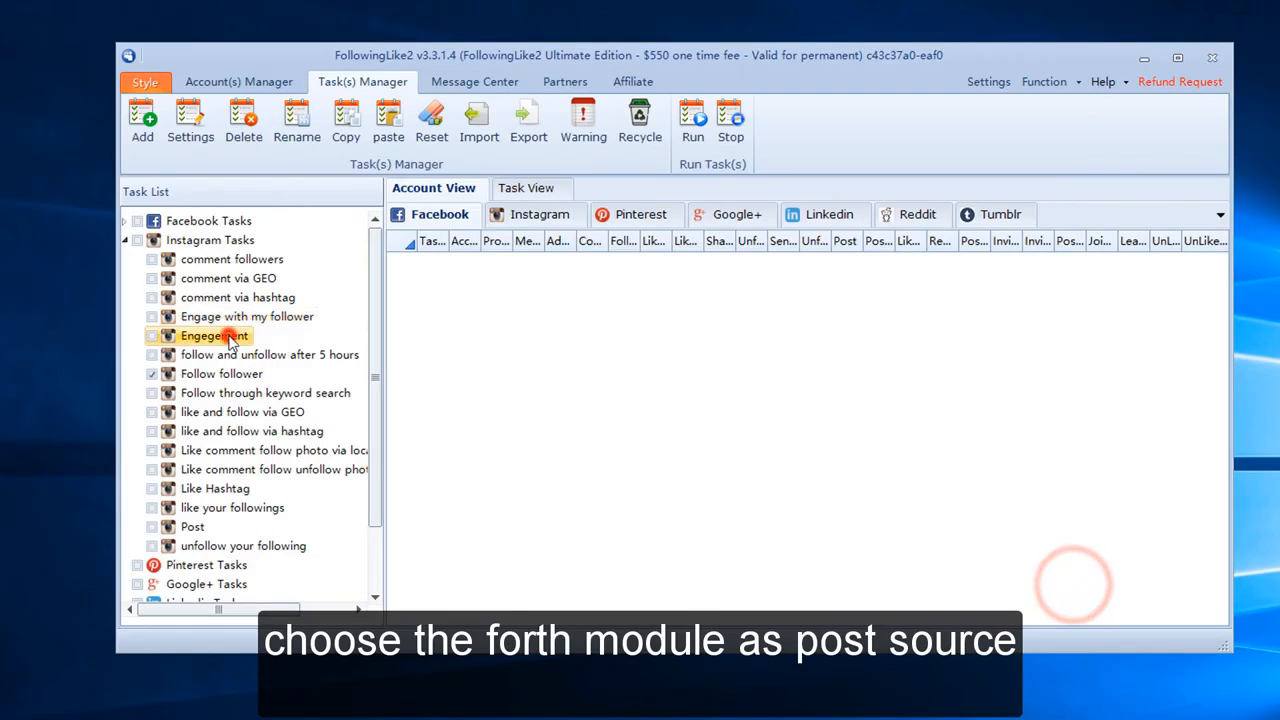
click(190, 121)
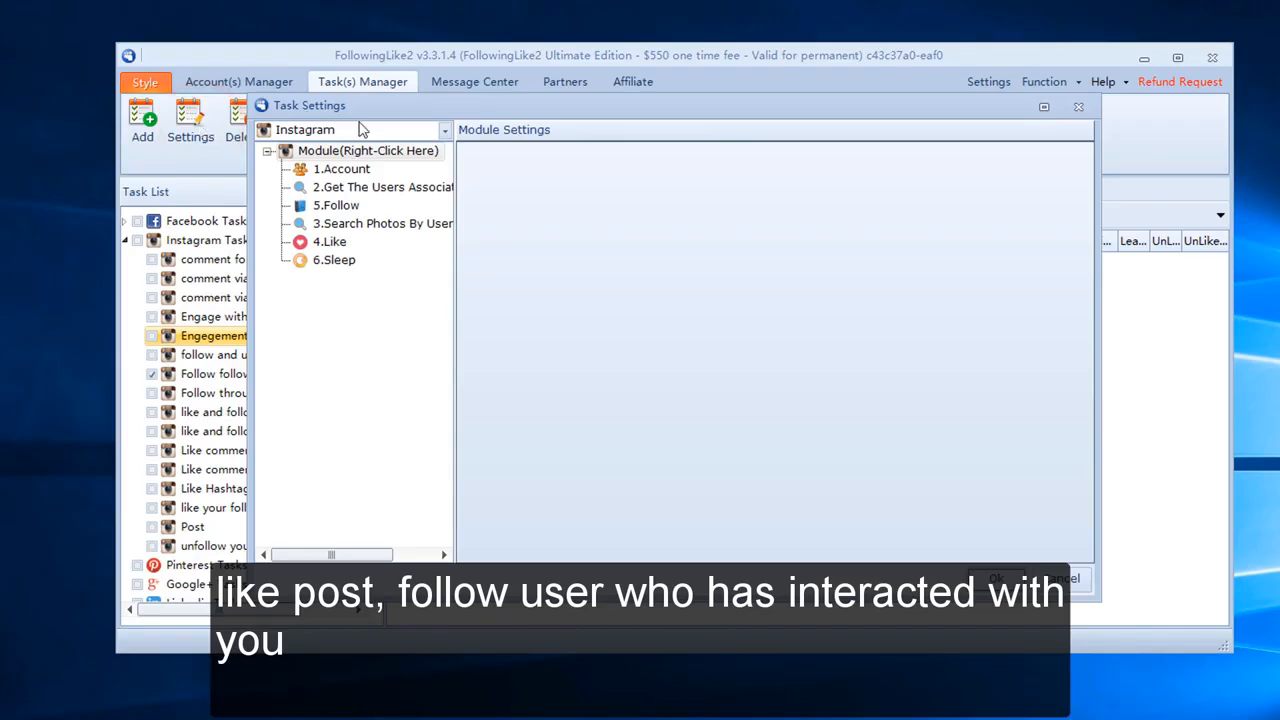
click(342, 170)
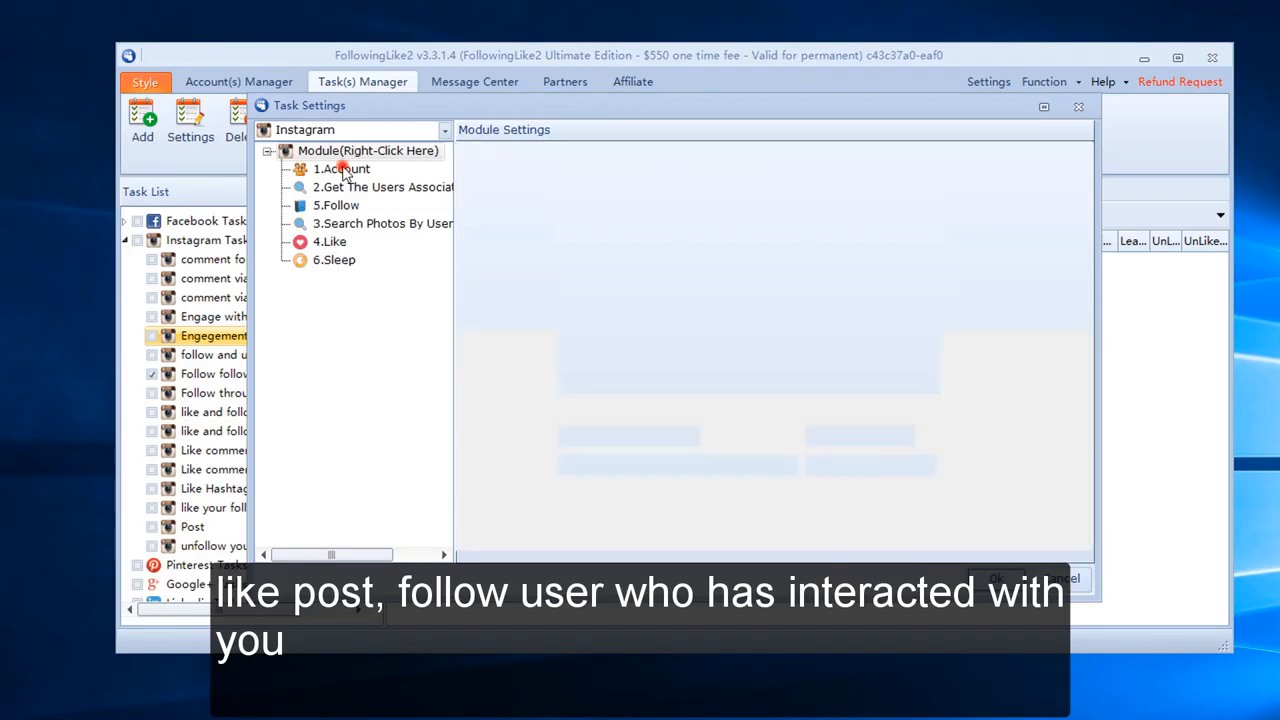
click(340, 188)
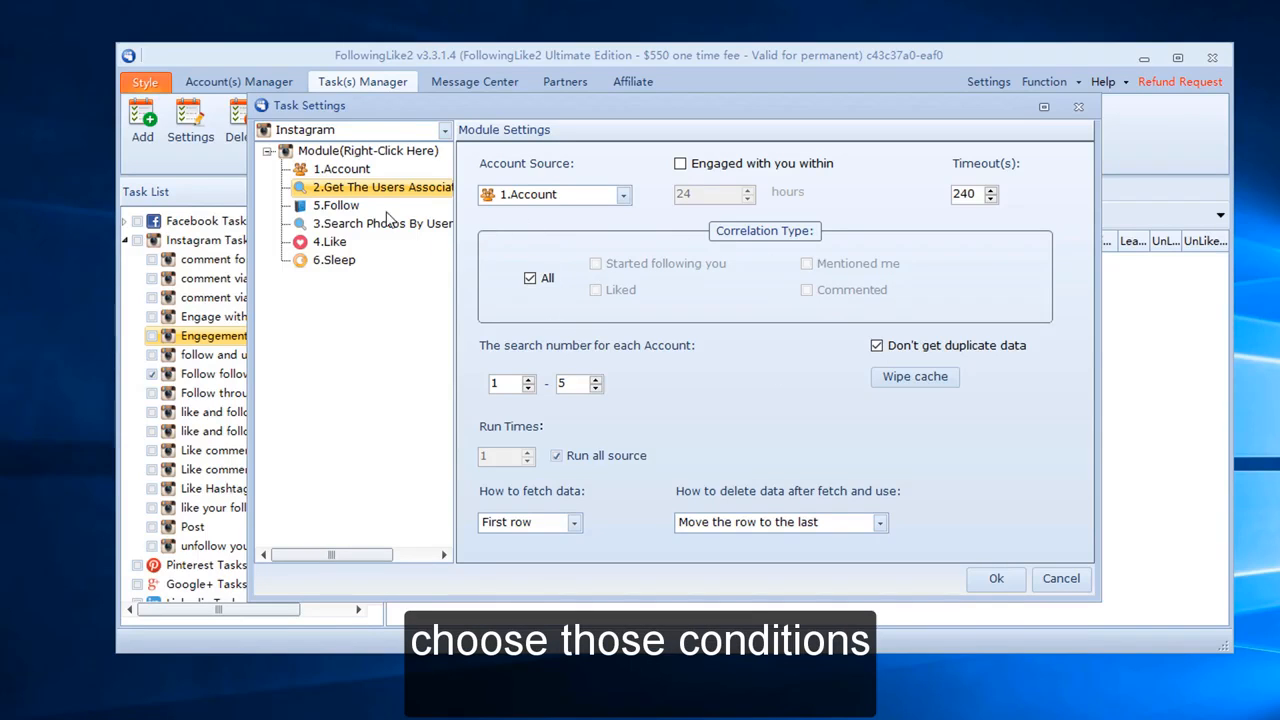
click(332, 208)
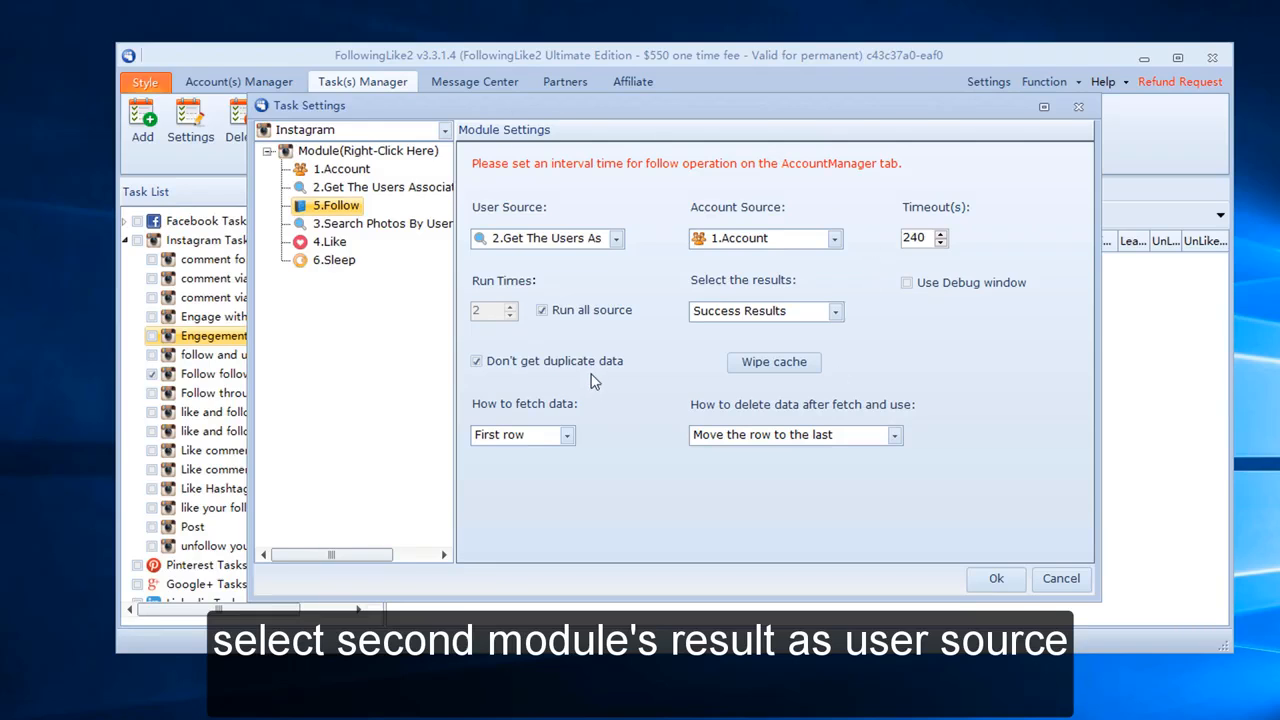
click(364, 224)
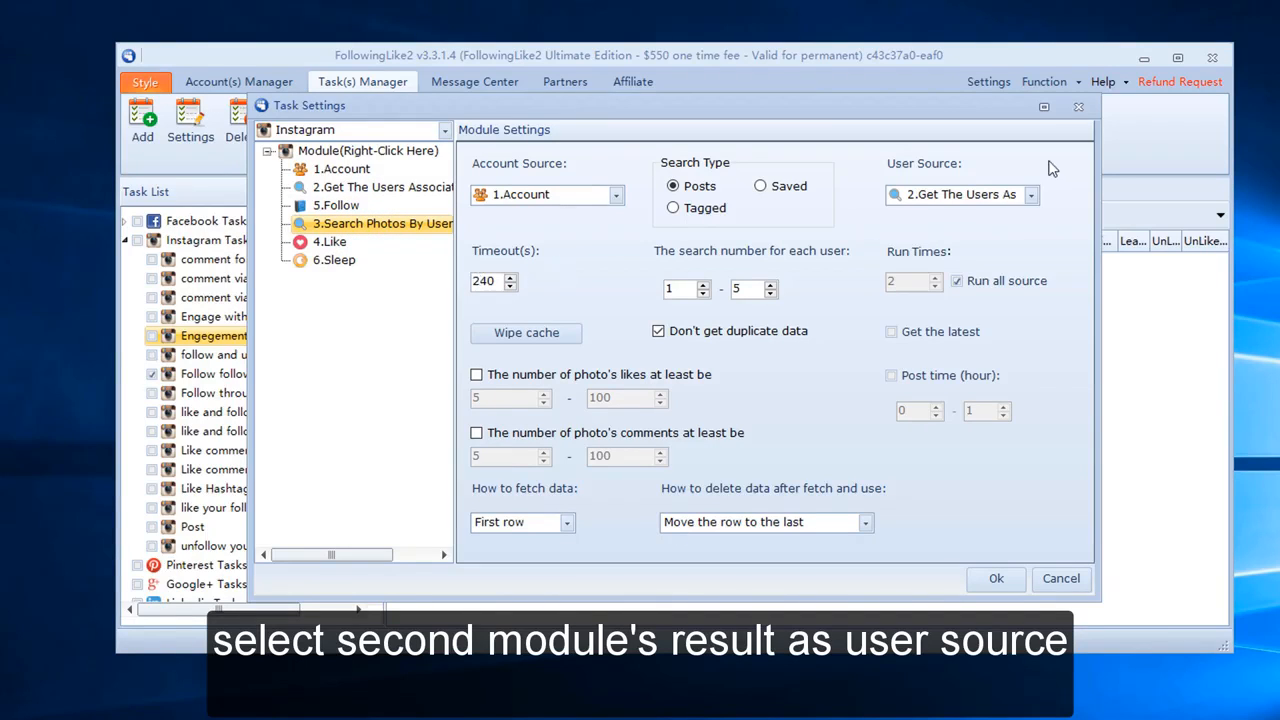
click(331, 243)
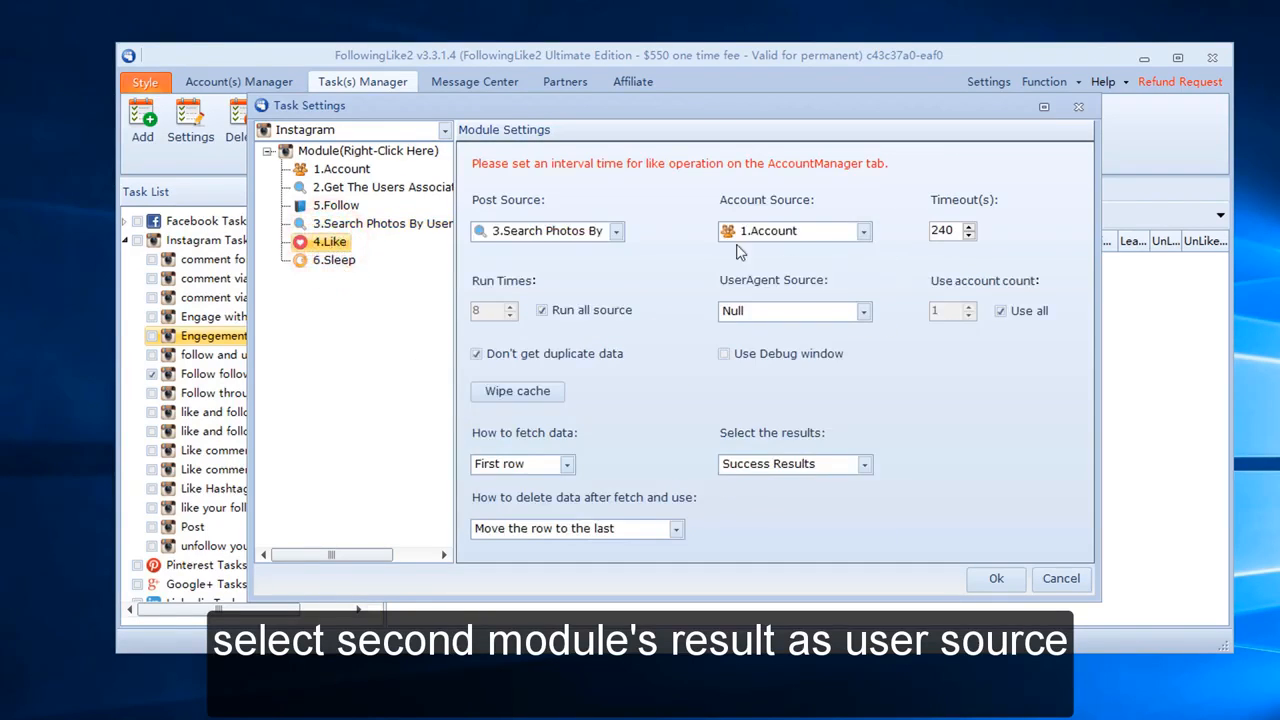
click(1061, 579)
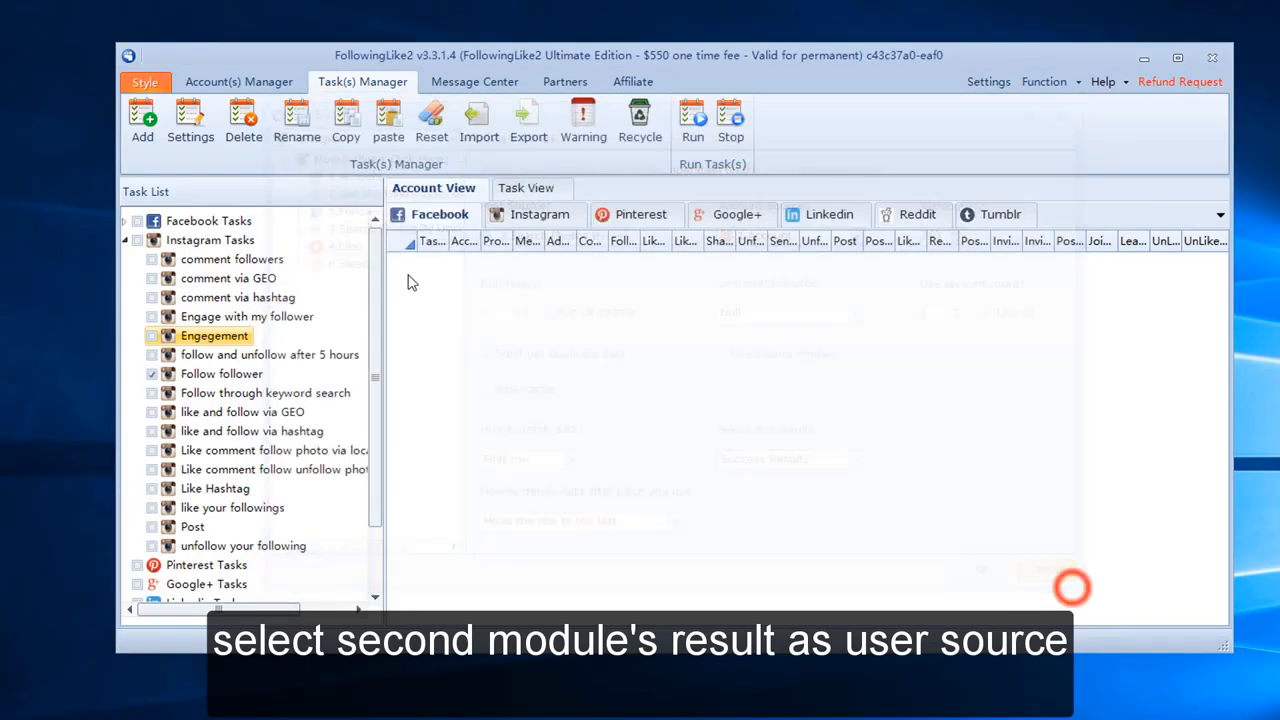
click(190, 122)
click(357, 171)
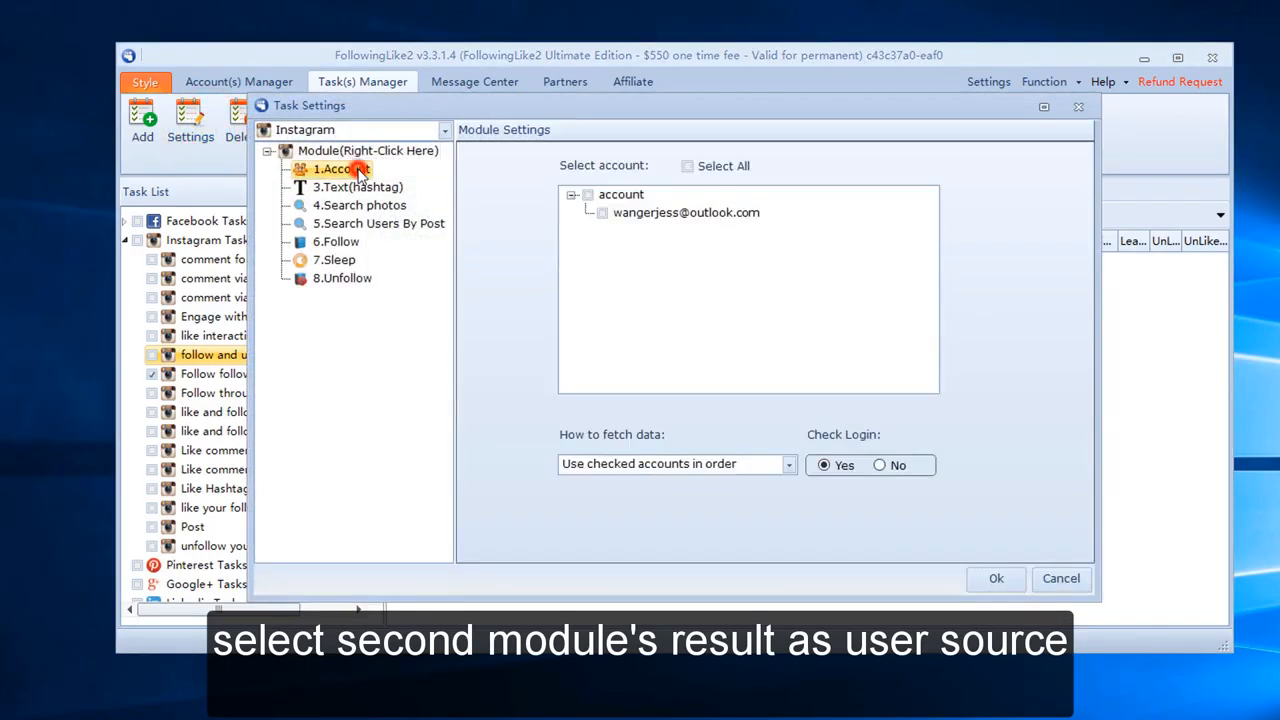
click(372, 187)
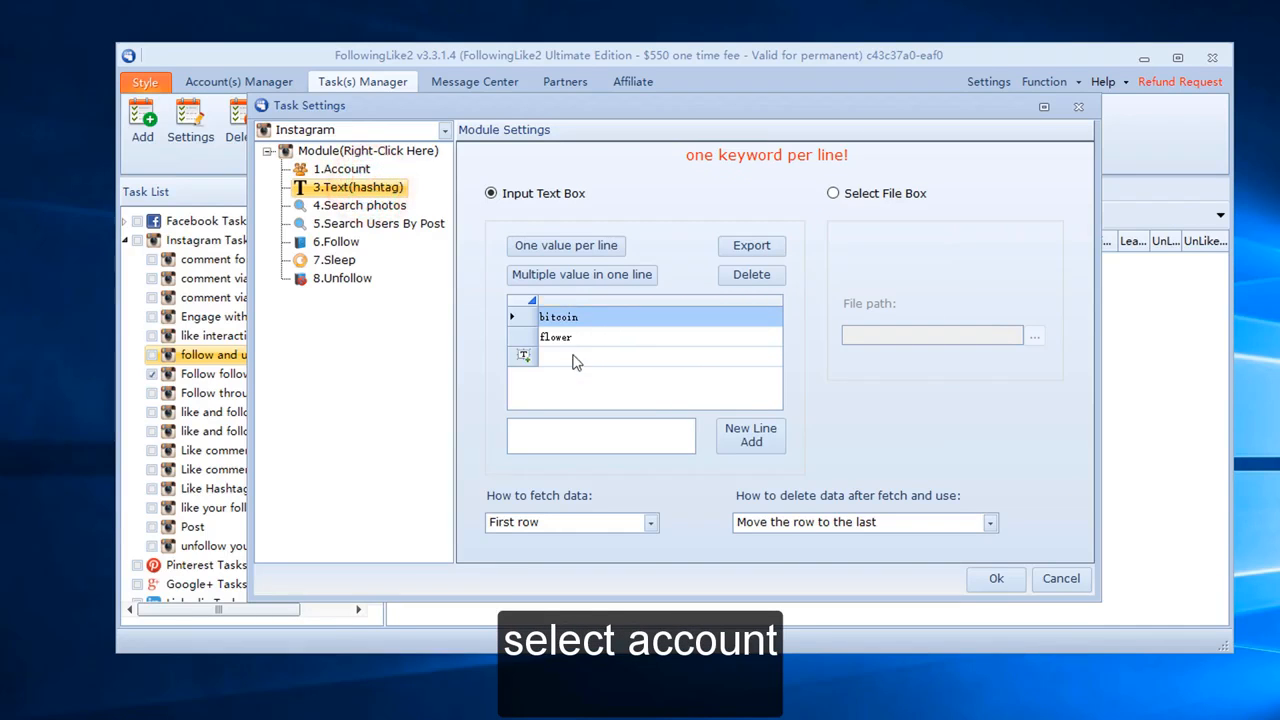
click(380, 207)
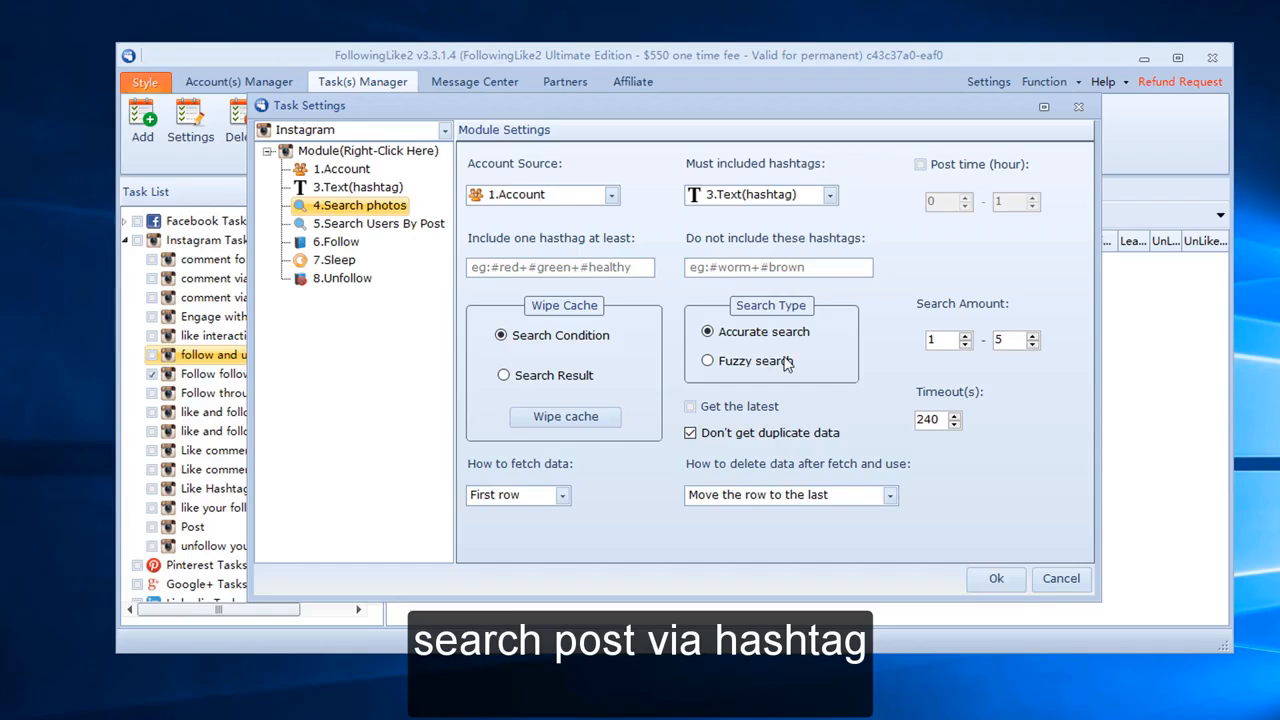
click(393, 228)
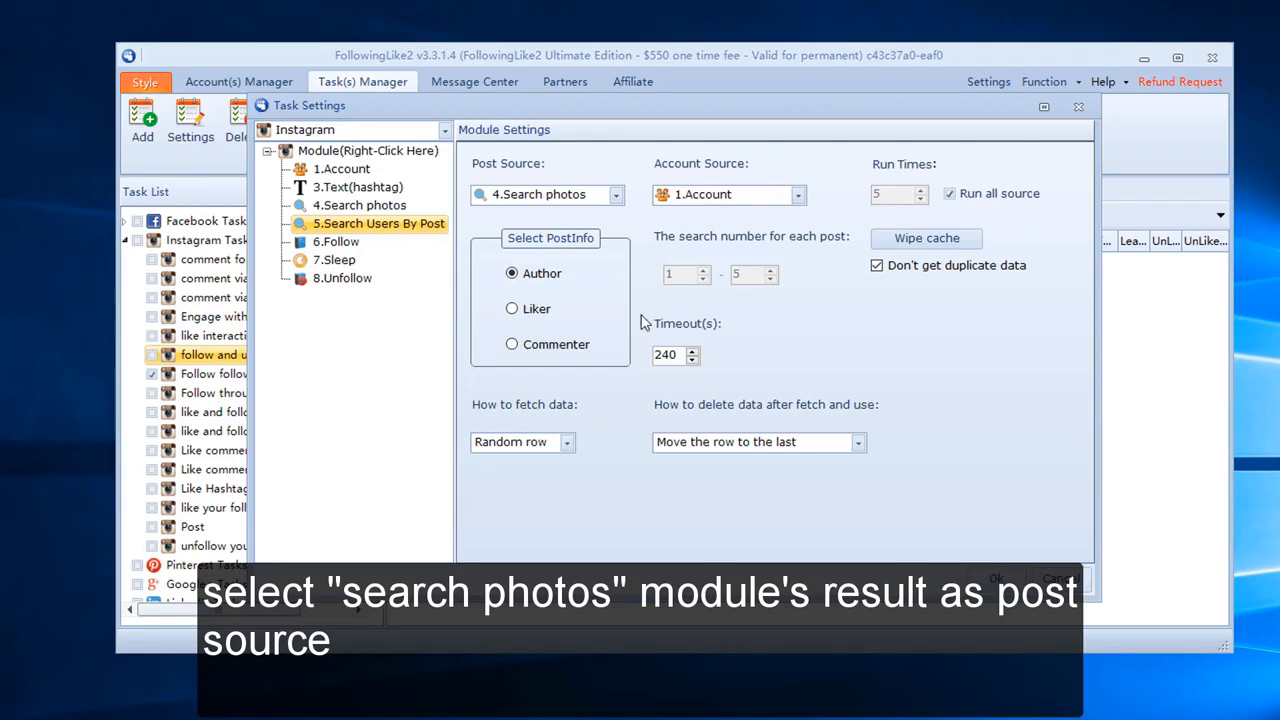
click(349, 246)
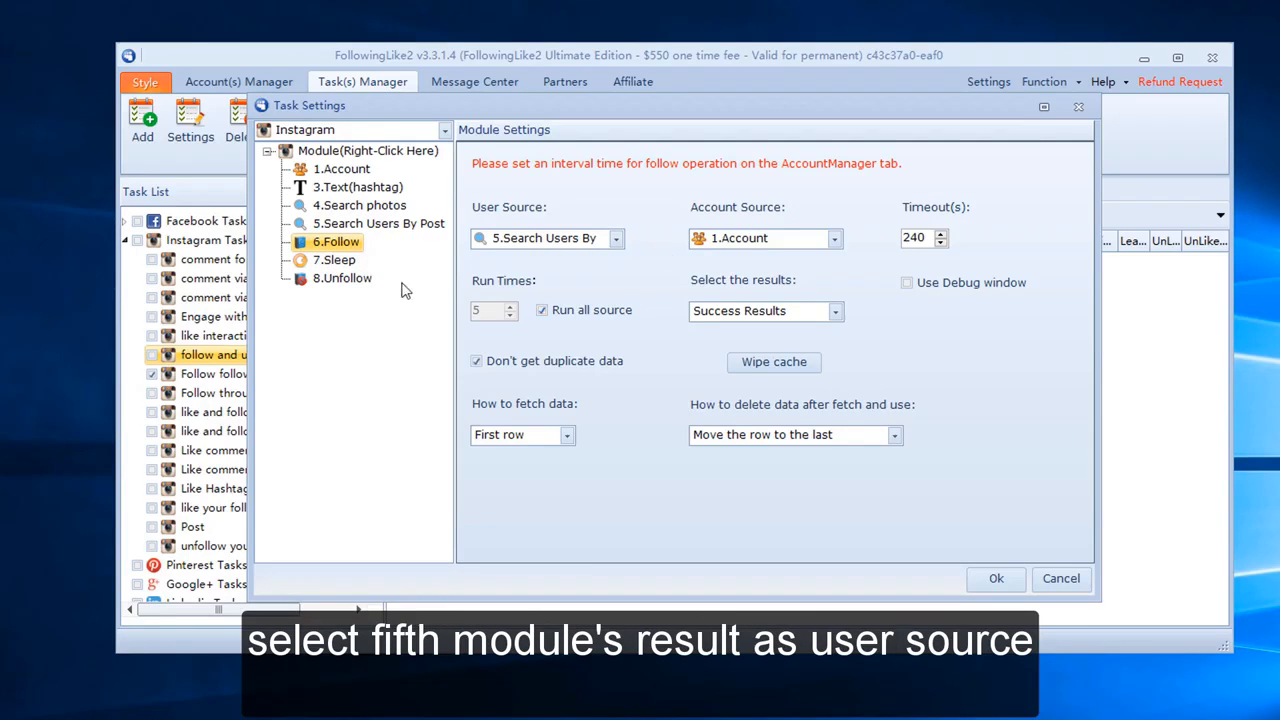
click(334, 260)
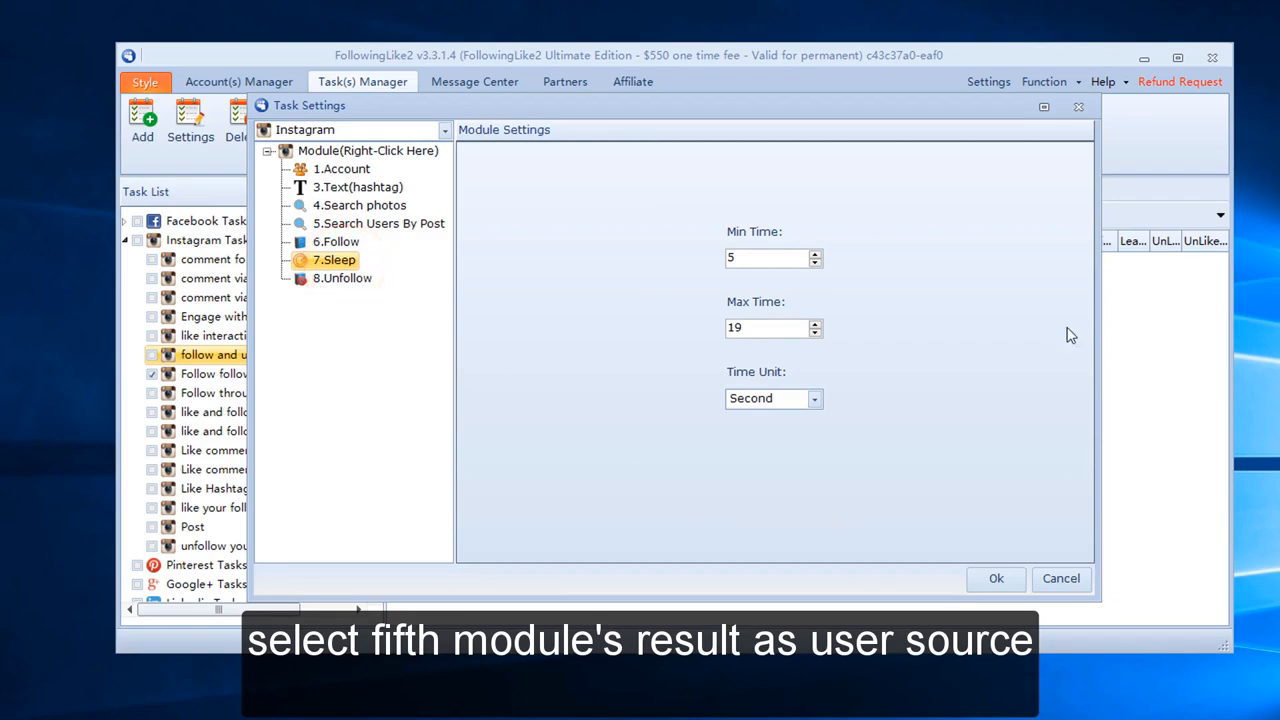
click(342, 280)
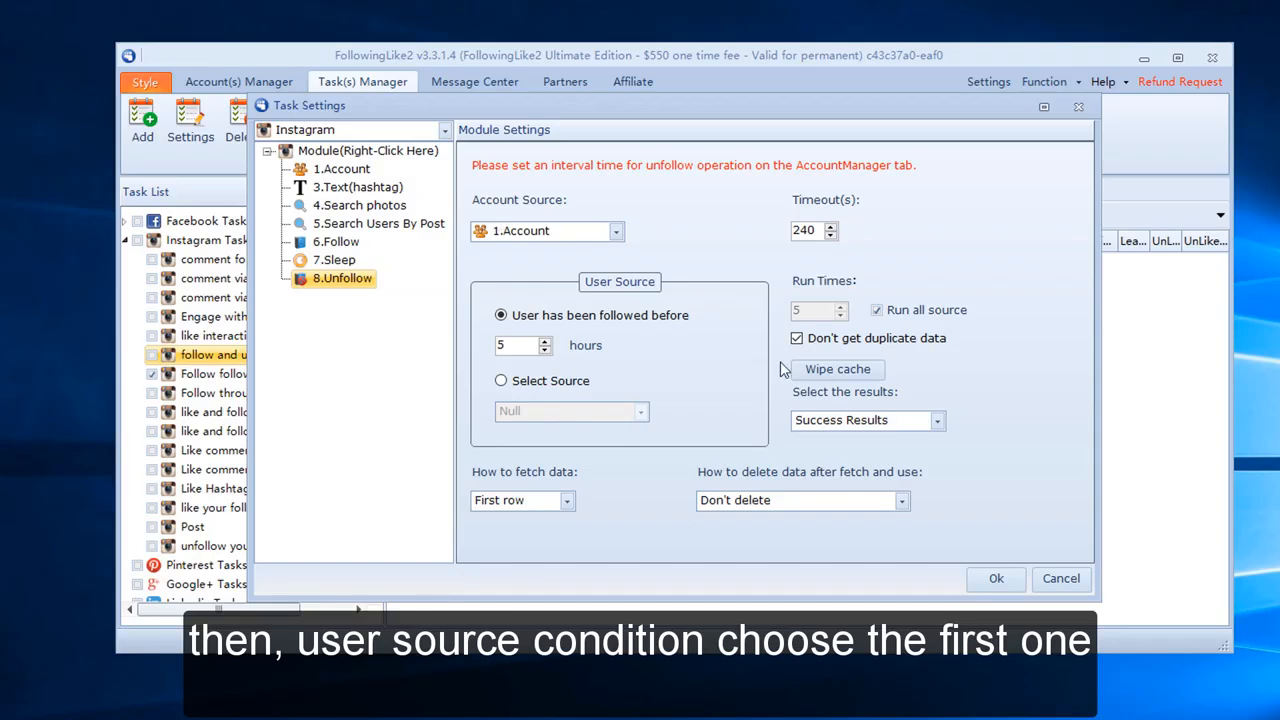
click(1055, 582)
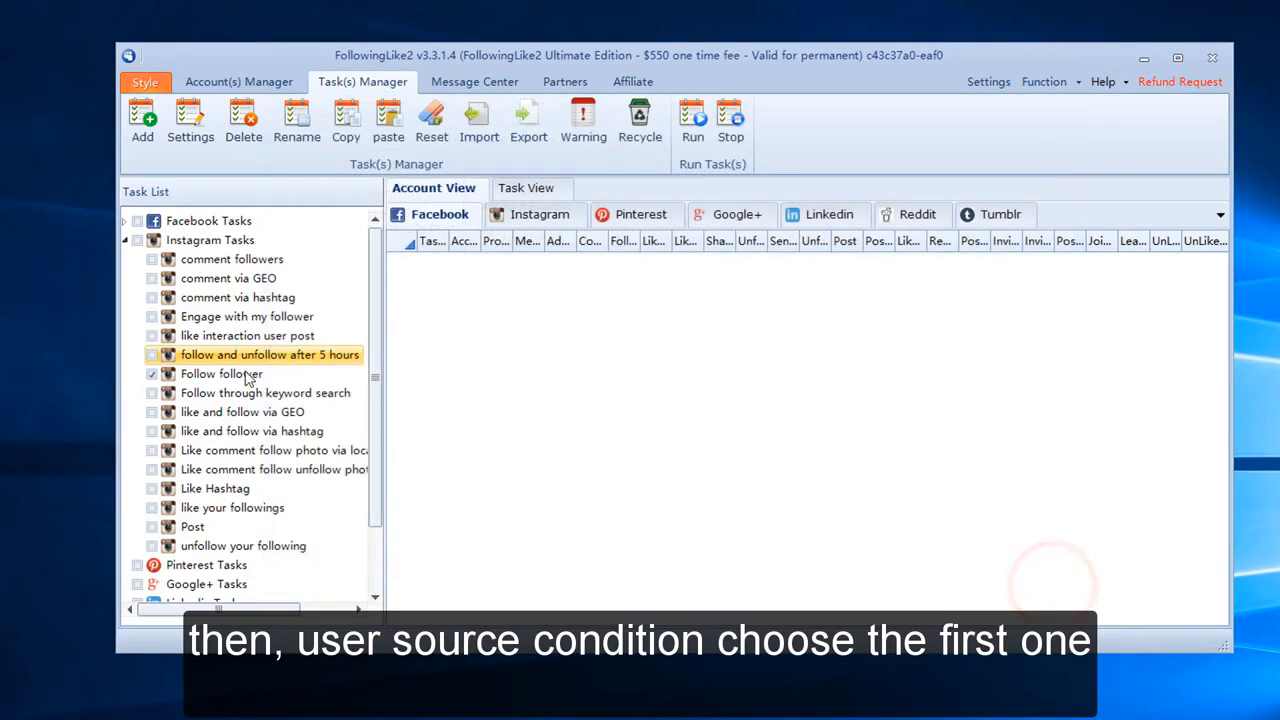
click(215, 374)
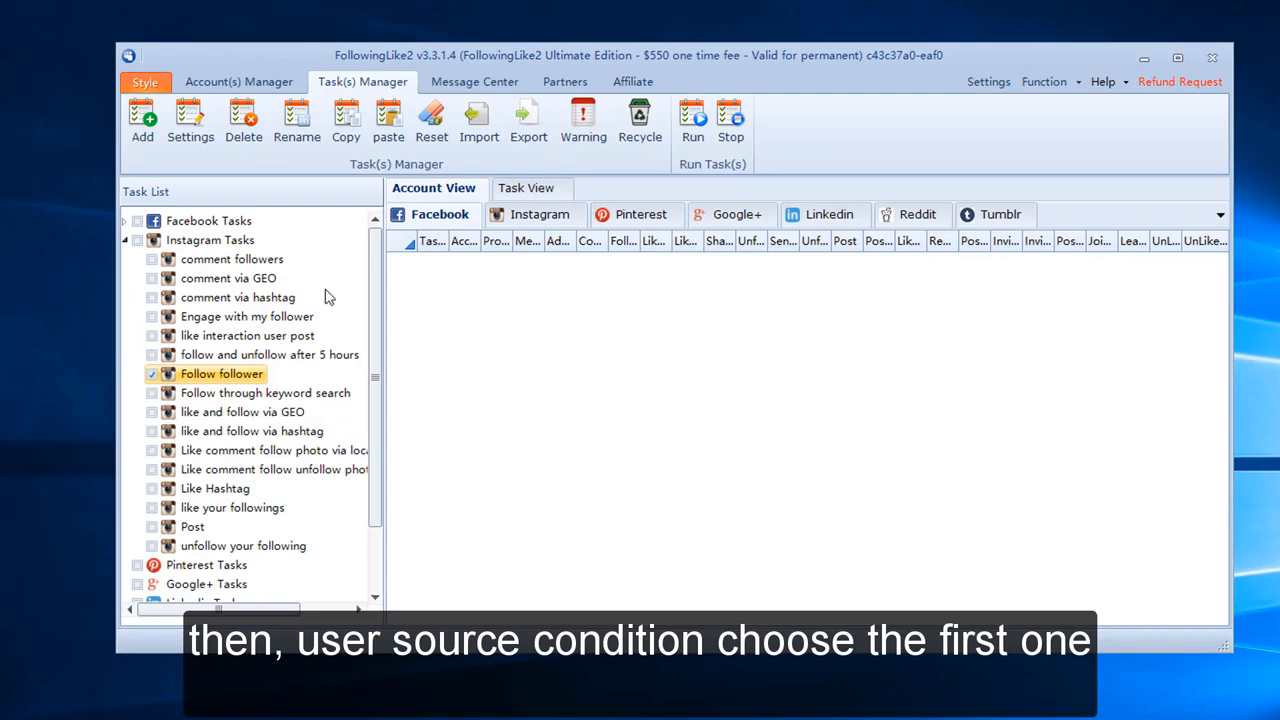
click(190, 118)
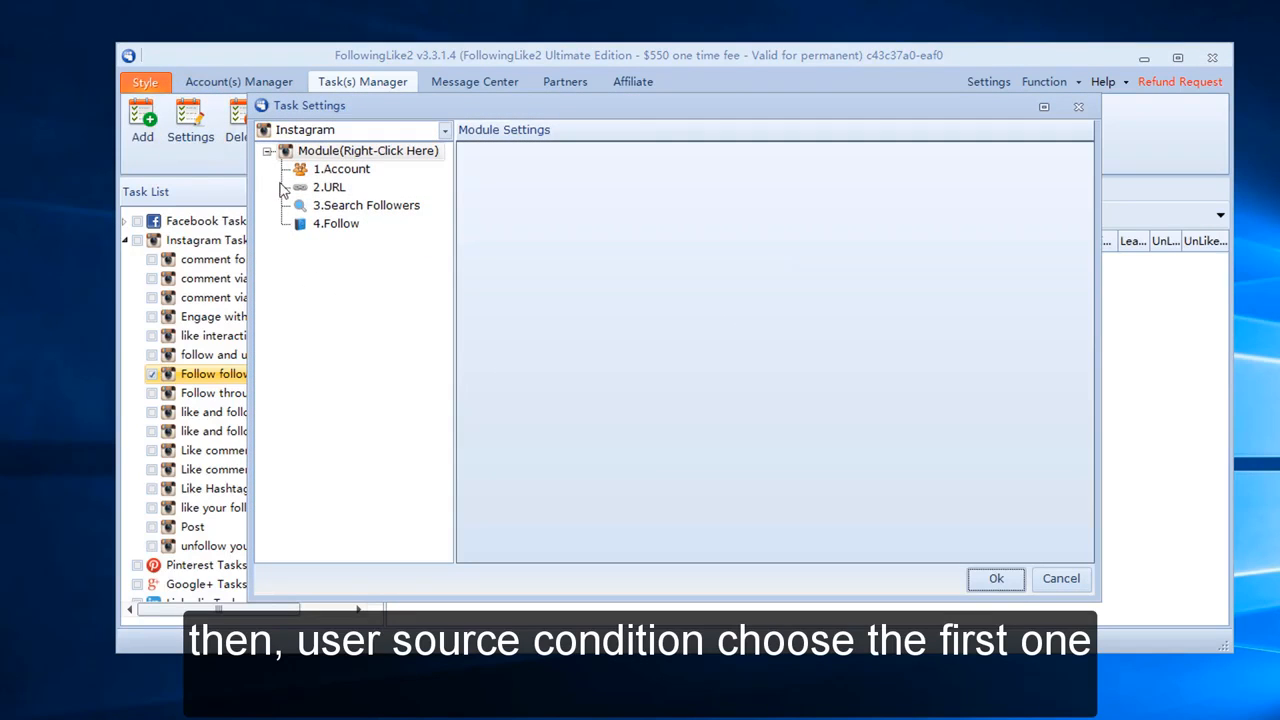
click(352, 170)
click(333, 190)
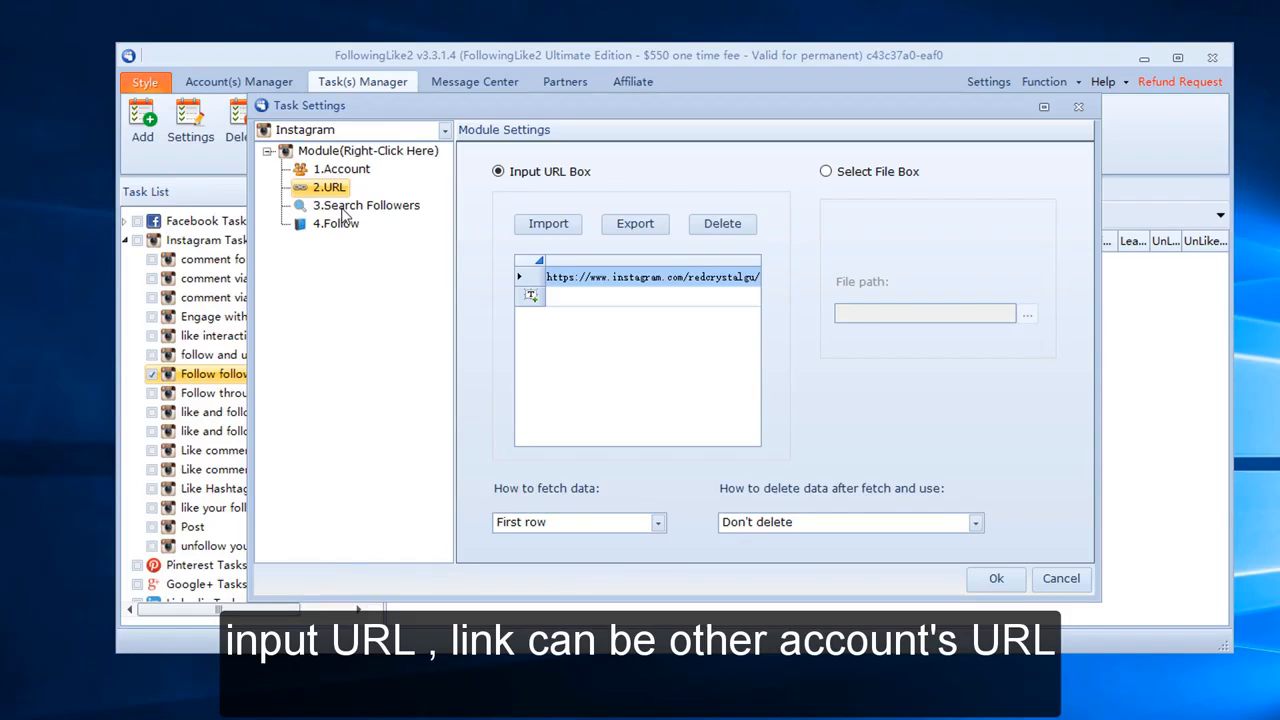
click(345, 213)
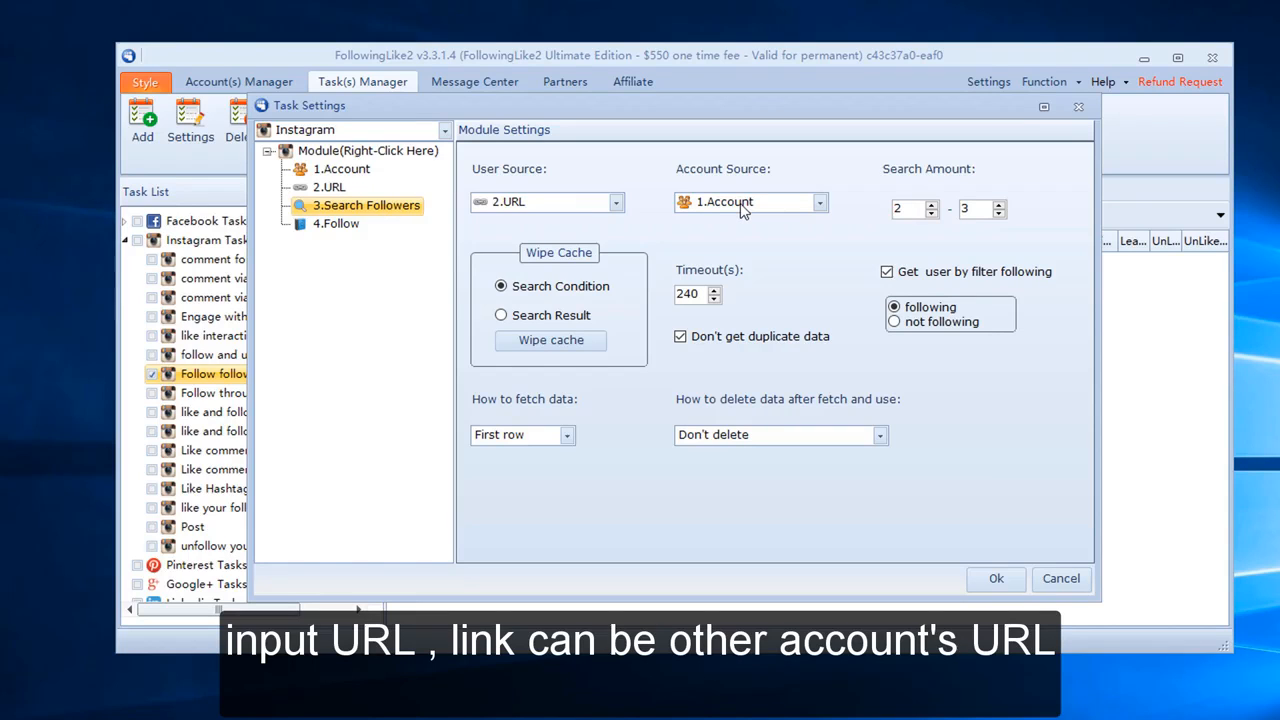
click(530, 204)
click(540, 217)
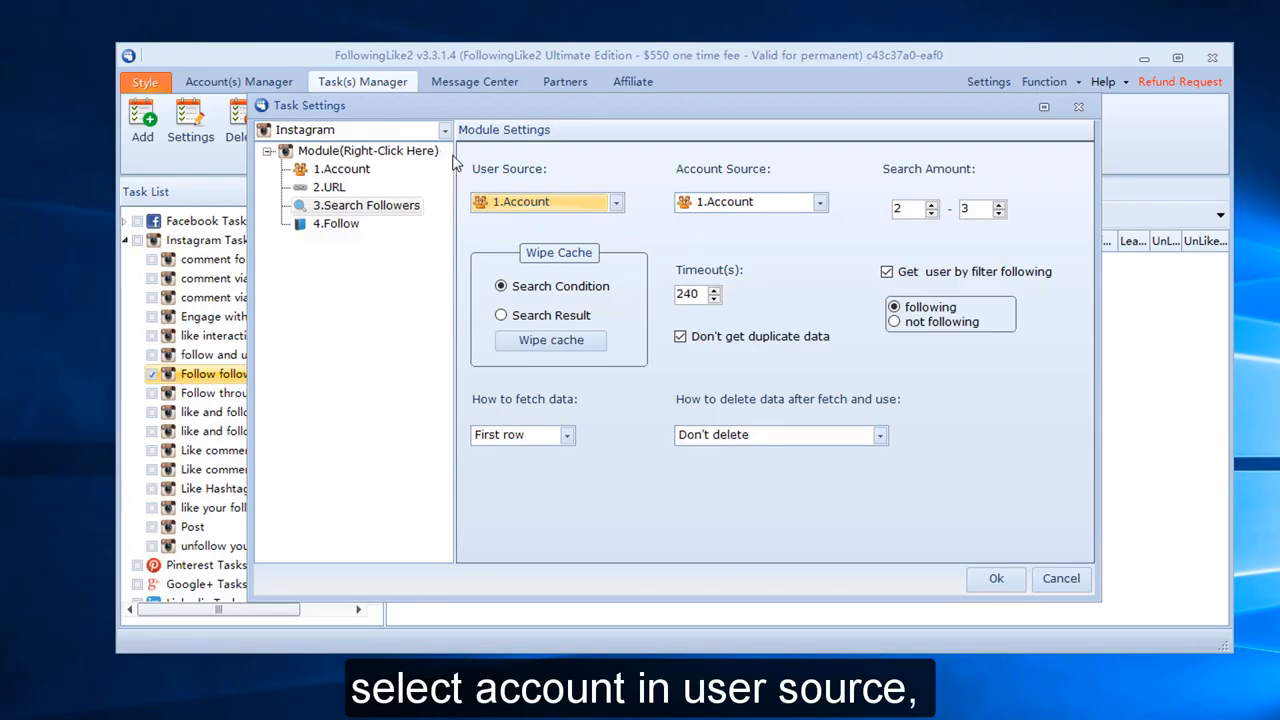
click(512, 200)
click(507, 233)
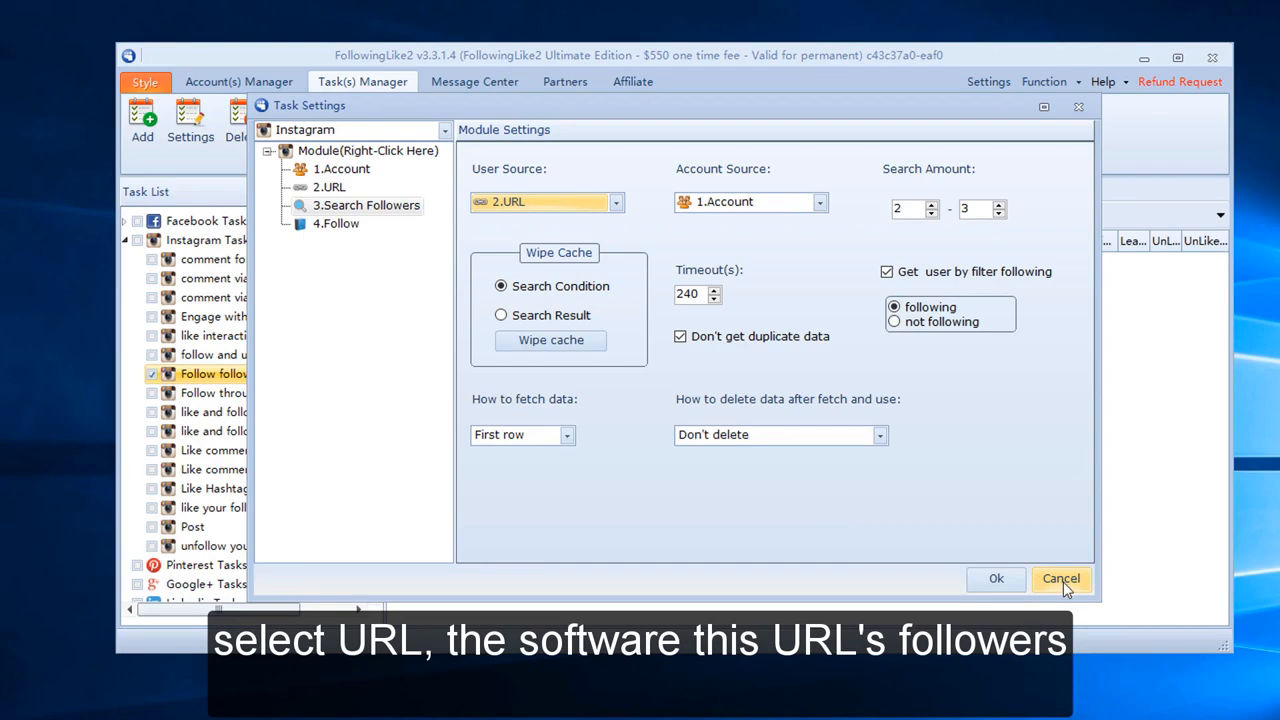
click(333, 224)
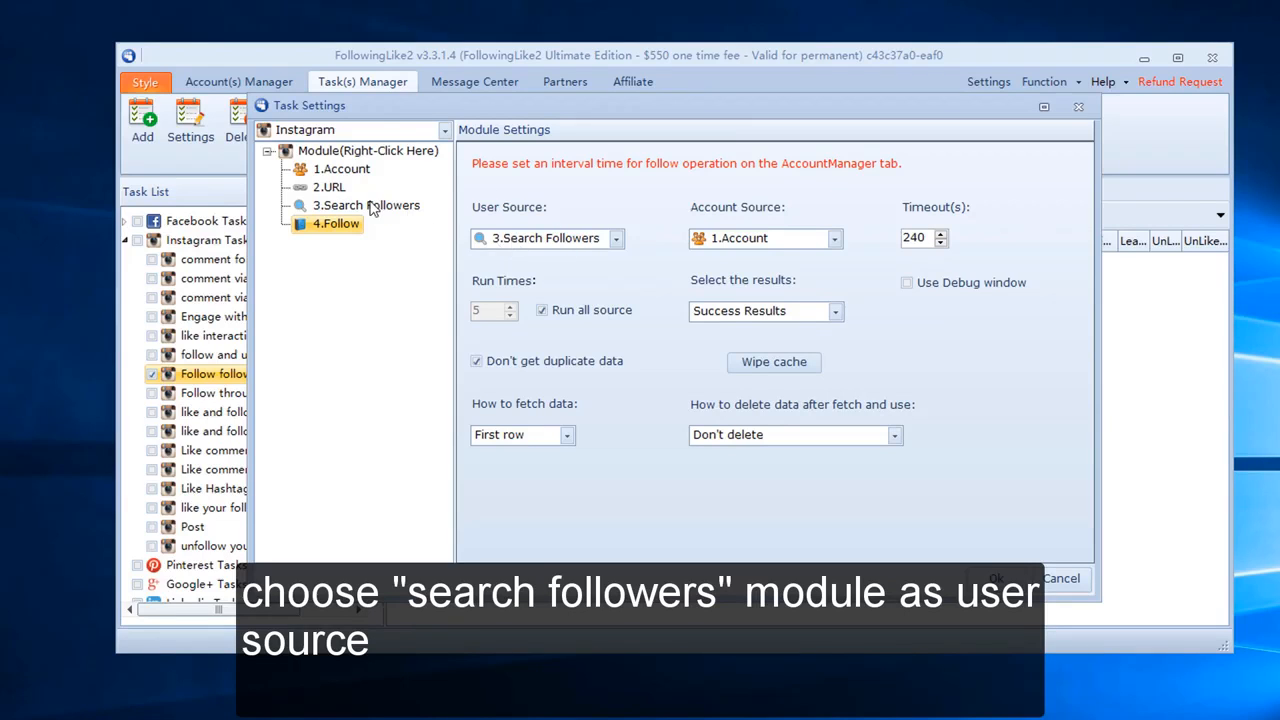
click(1084, 590)
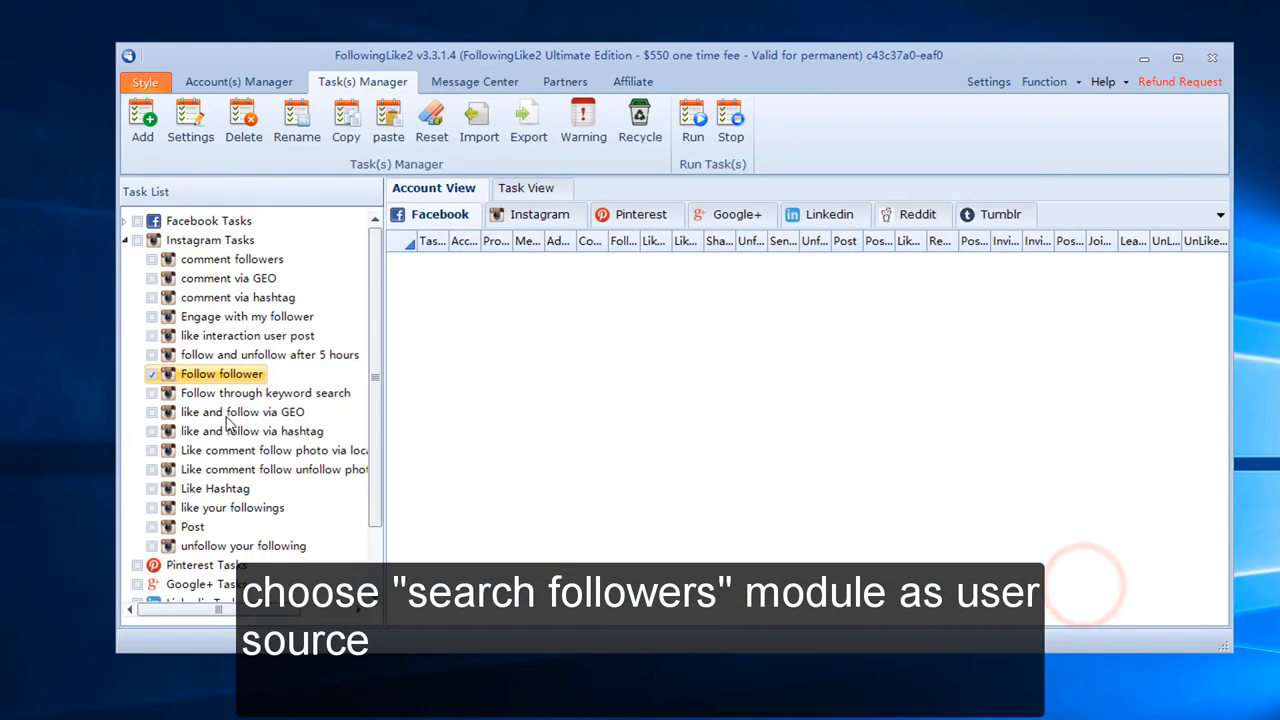
Step: Check Follow through keyword search's account, keyword text, Search Users and Follow modules, then cancel
click(271, 396)
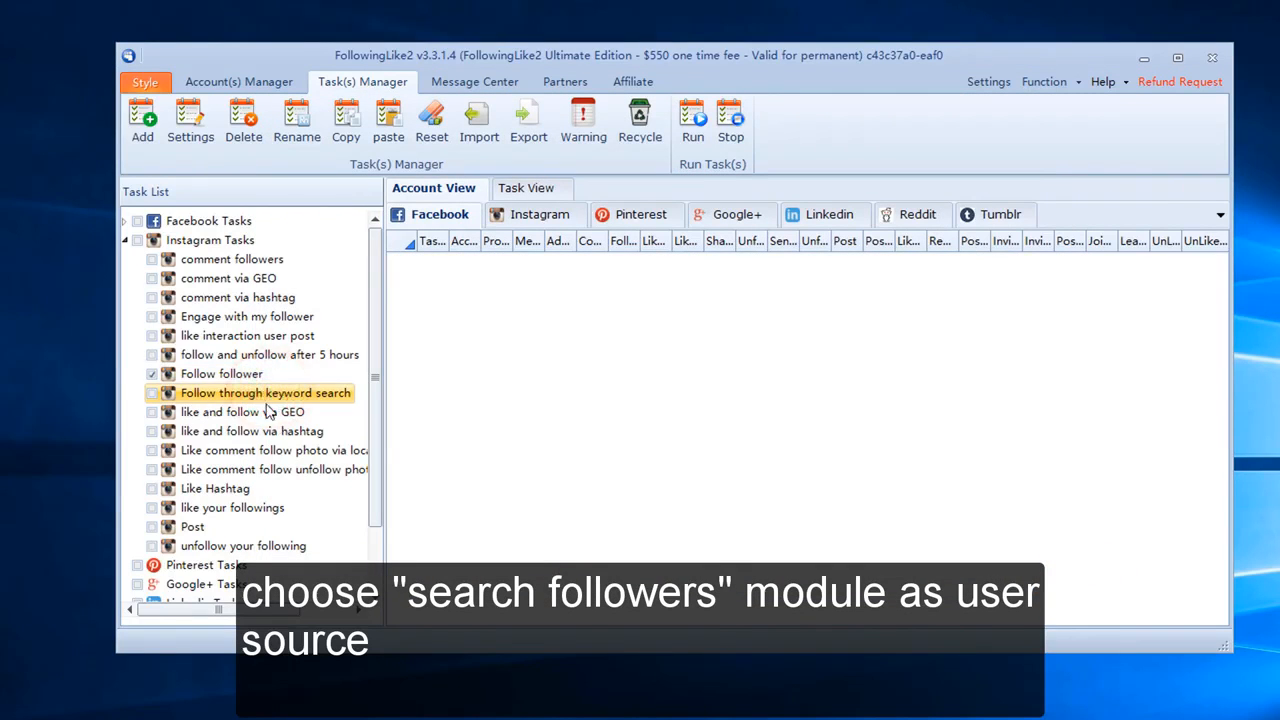
click(190, 122)
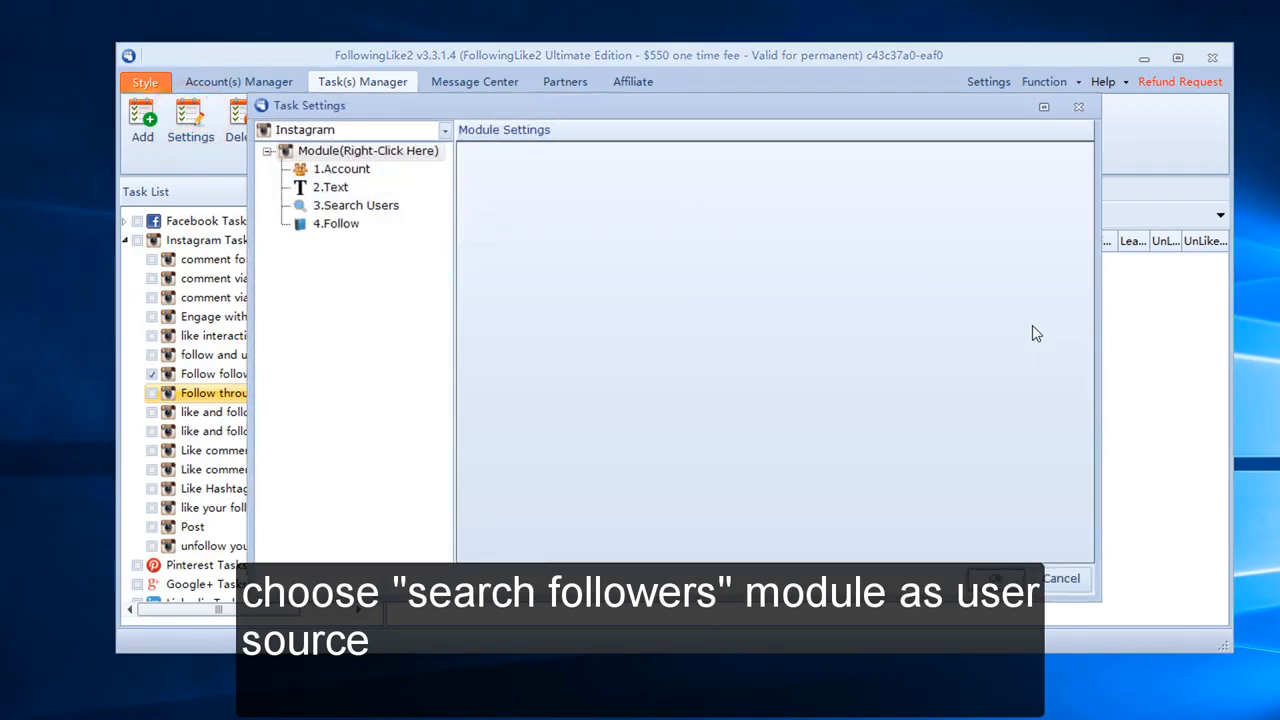
click(366, 174)
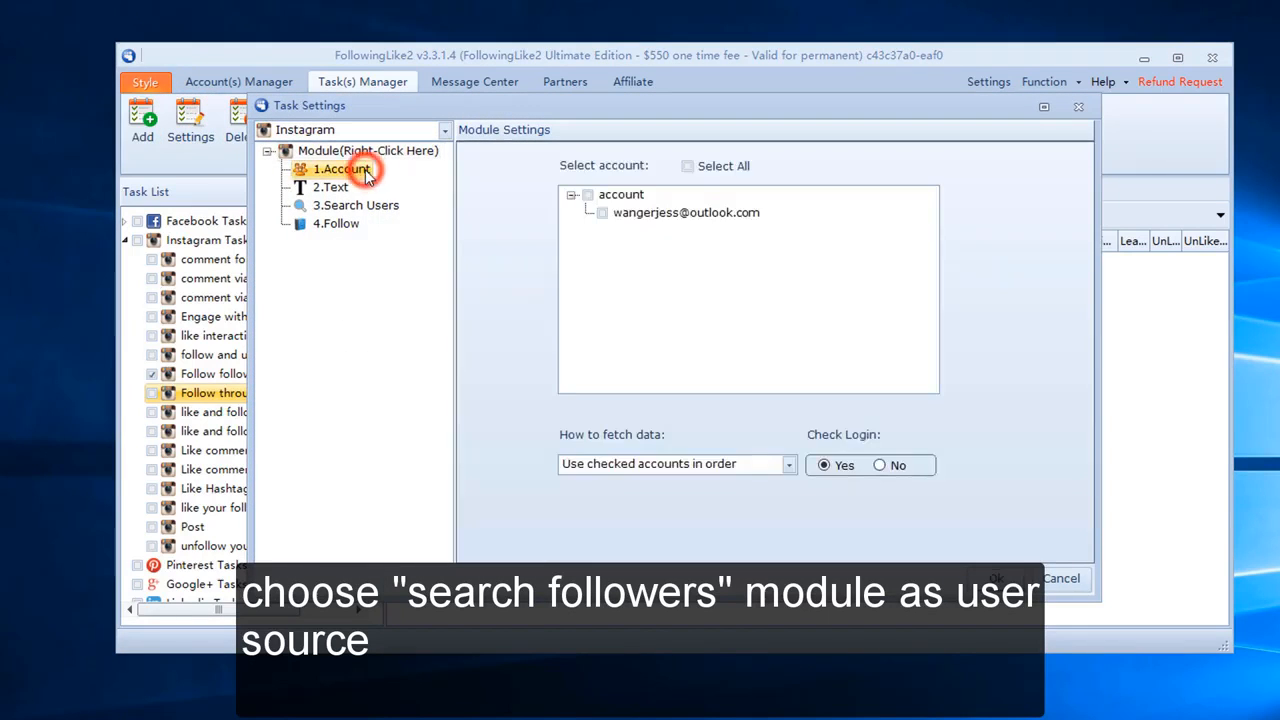
click(340, 189)
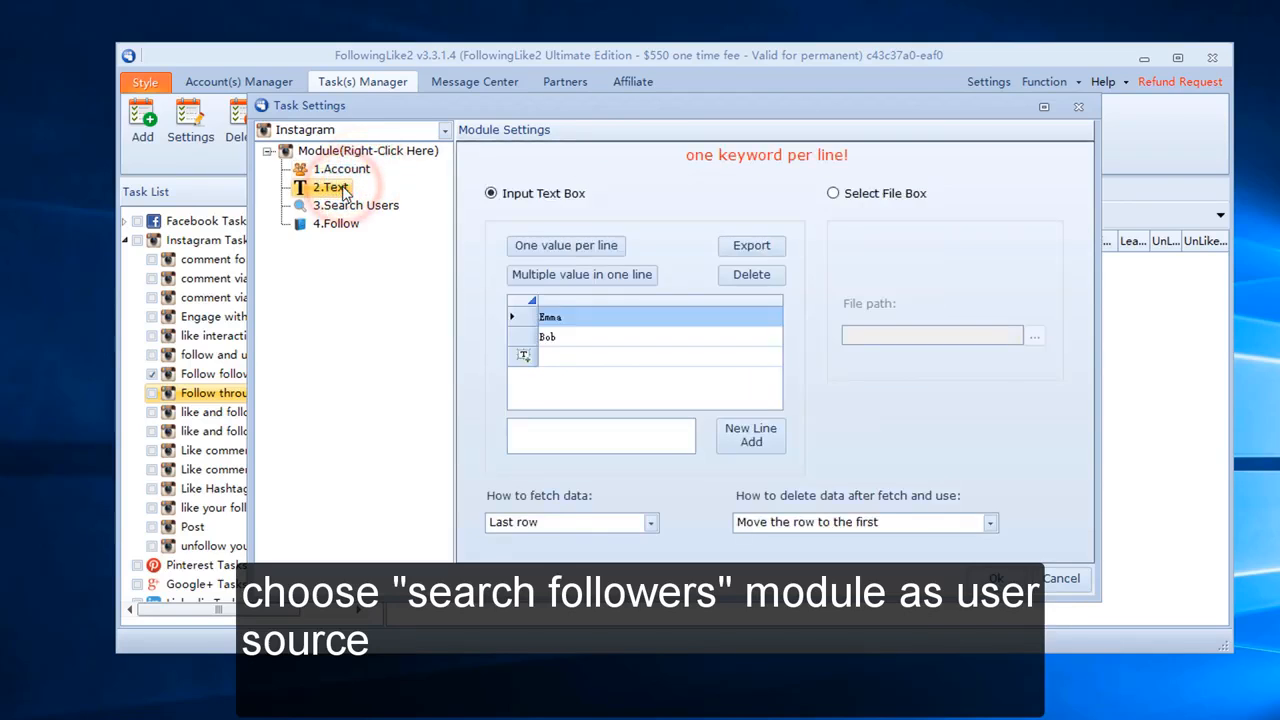
click(578, 322)
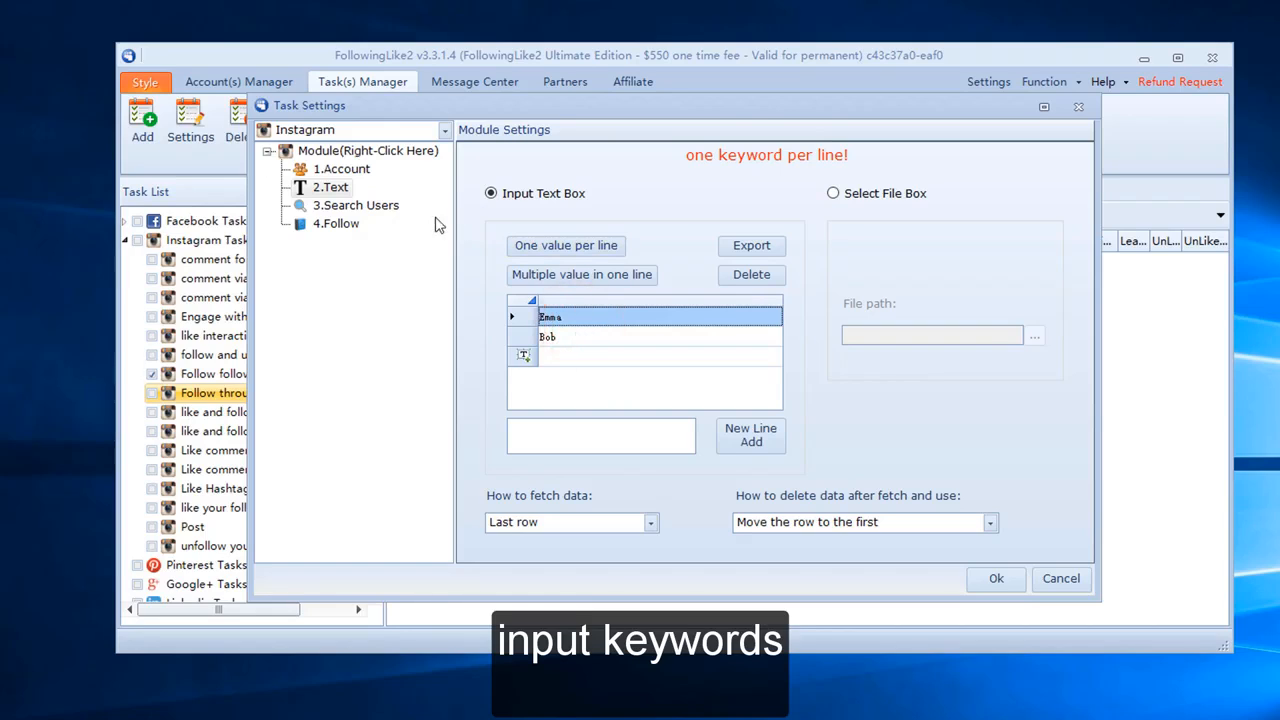
click(343, 210)
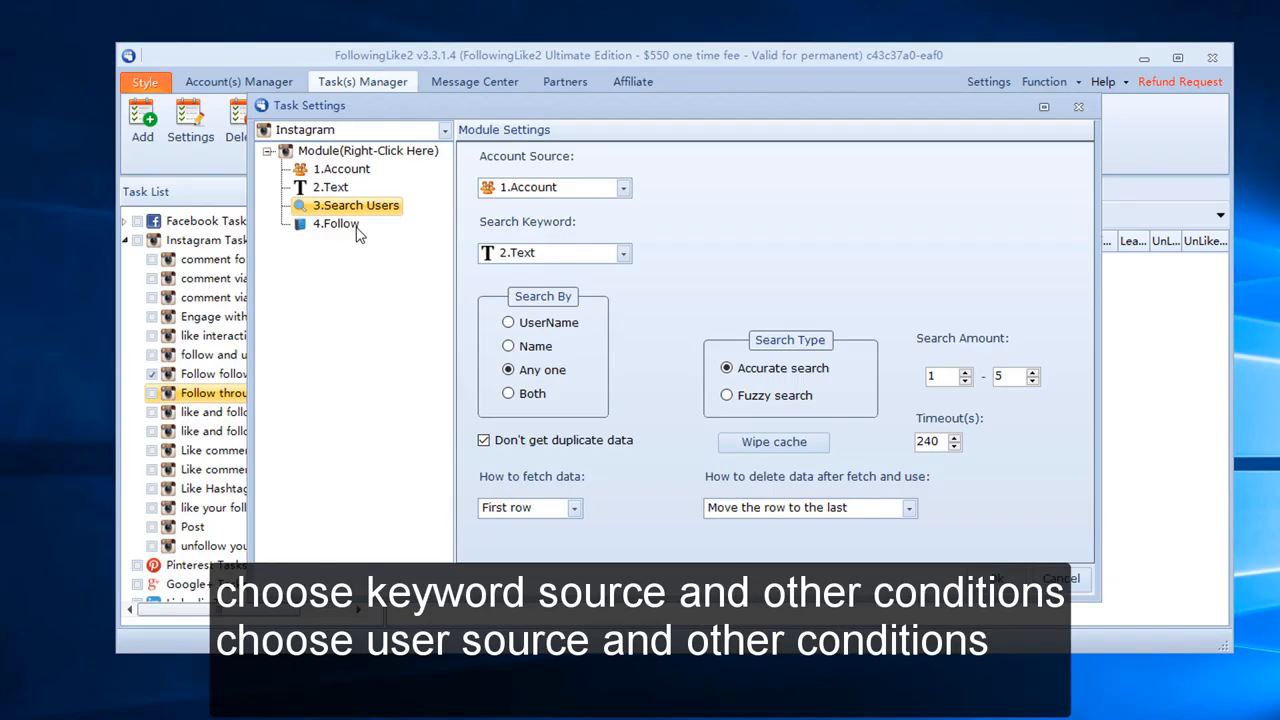
click(350, 226)
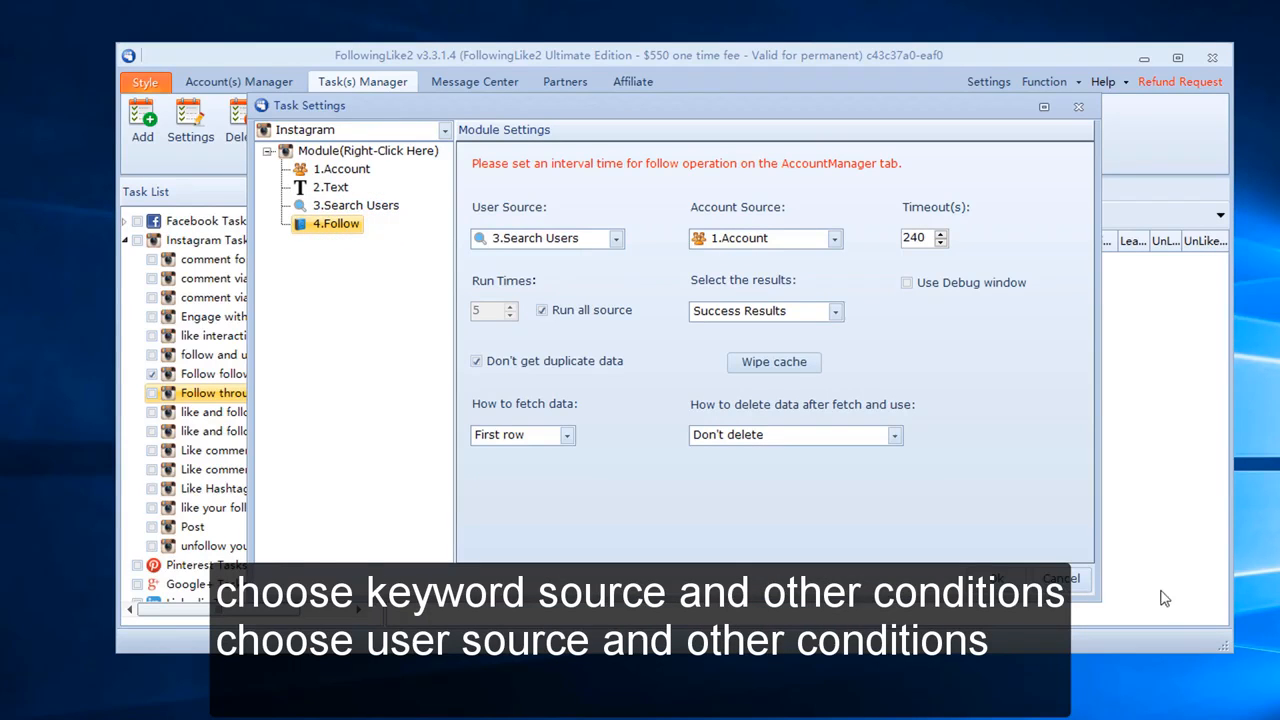
click(1062, 580)
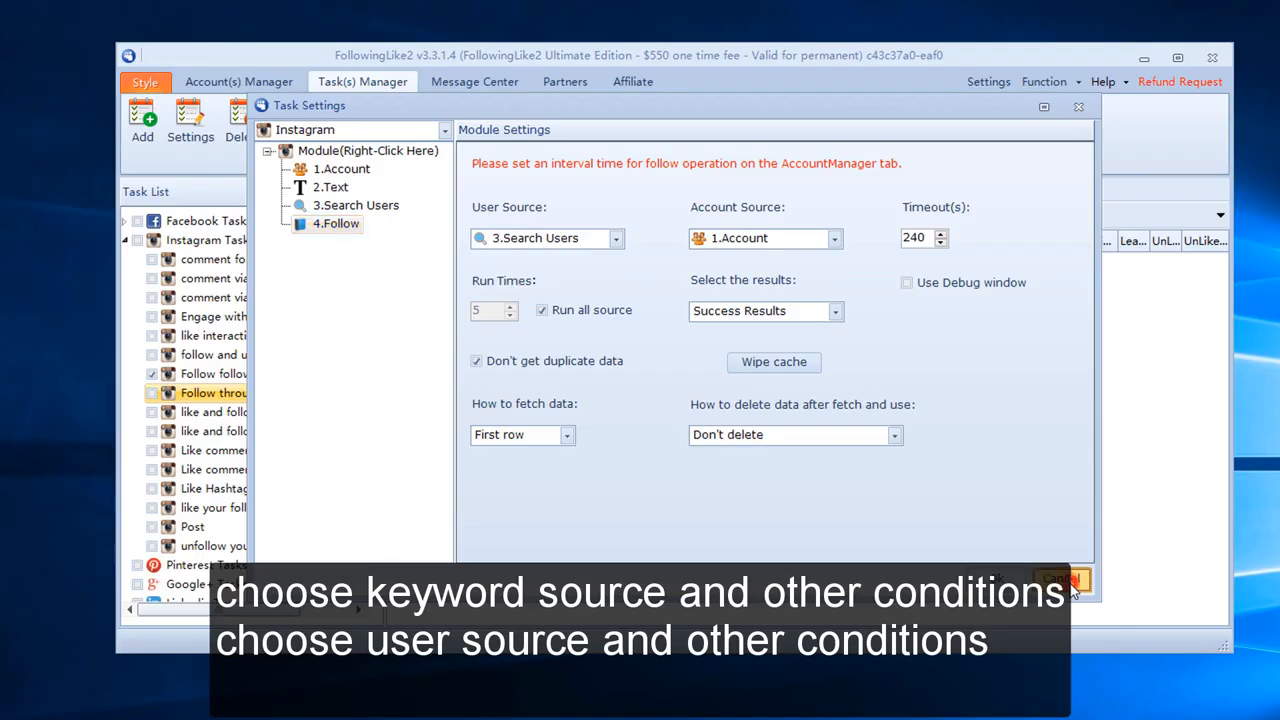
click(265, 415)
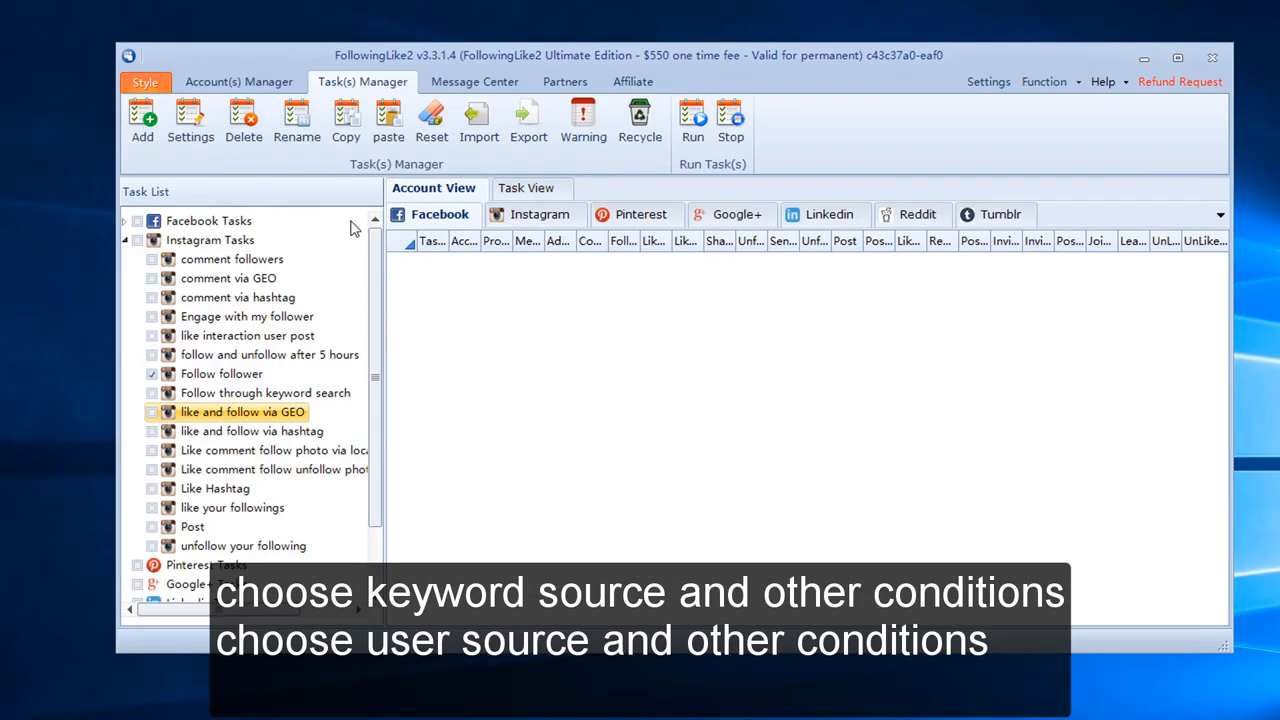
click(209, 138)
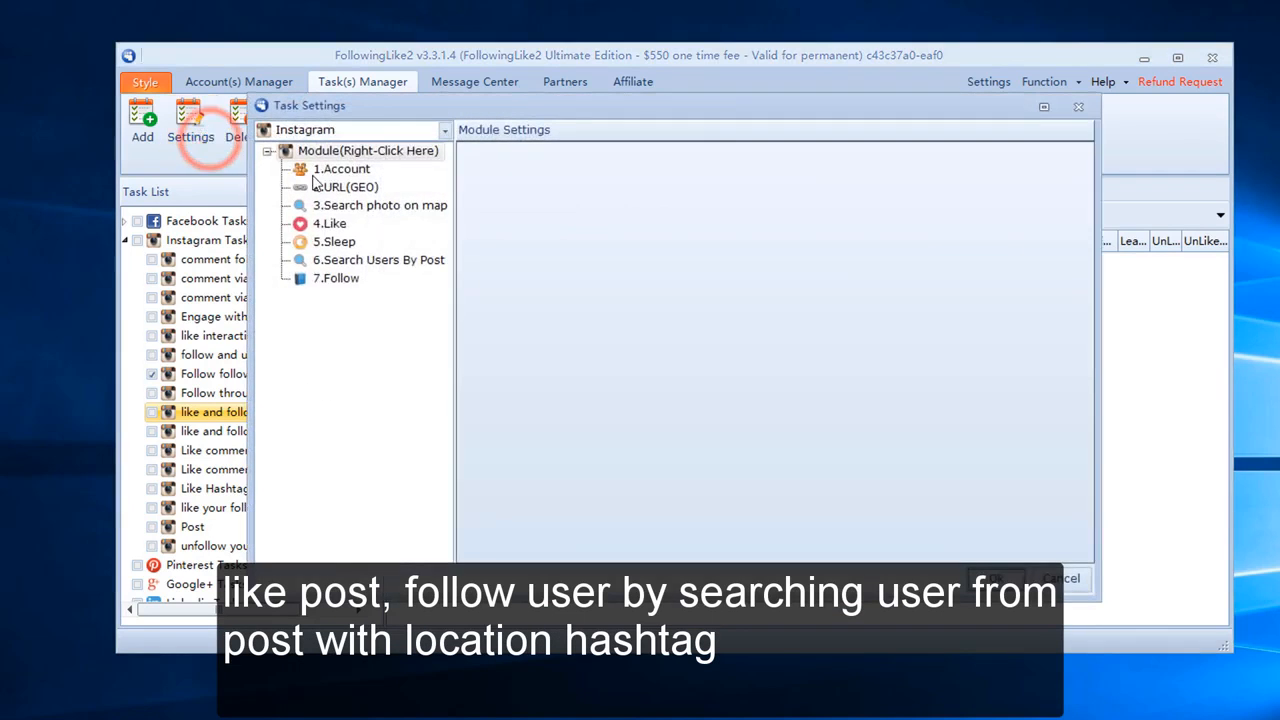
click(352, 170)
click(356, 188)
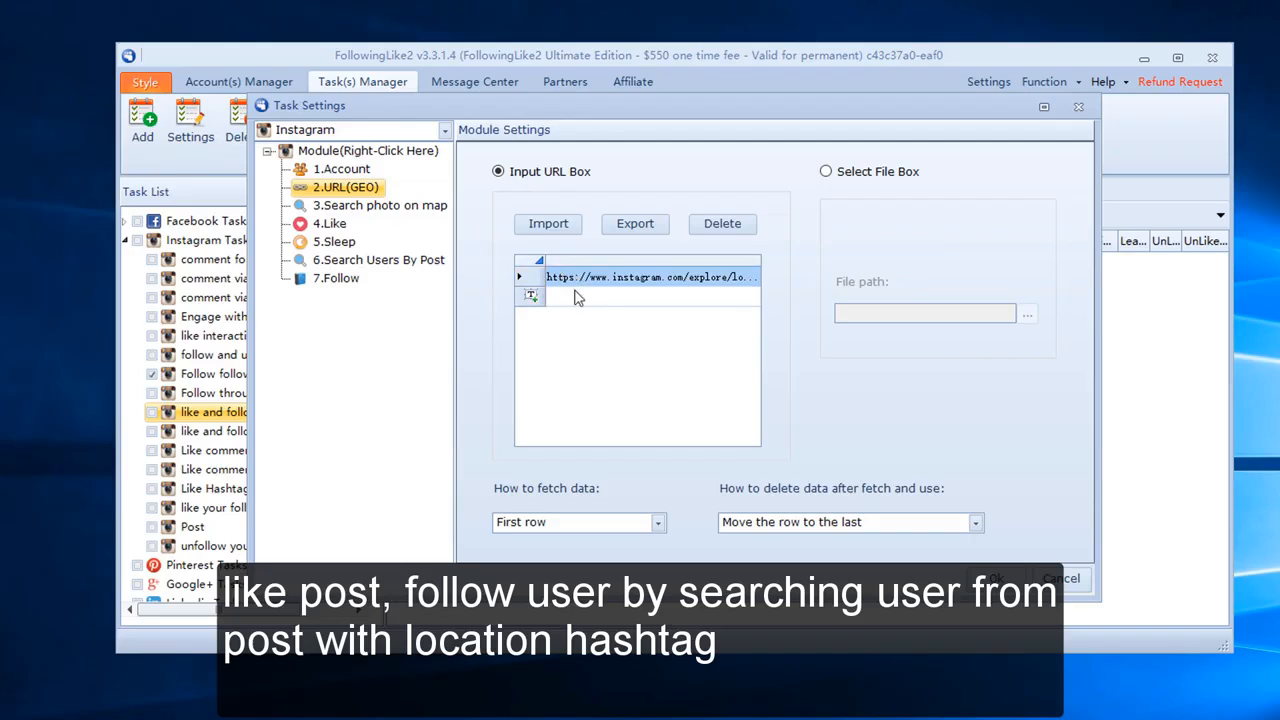
click(413, 207)
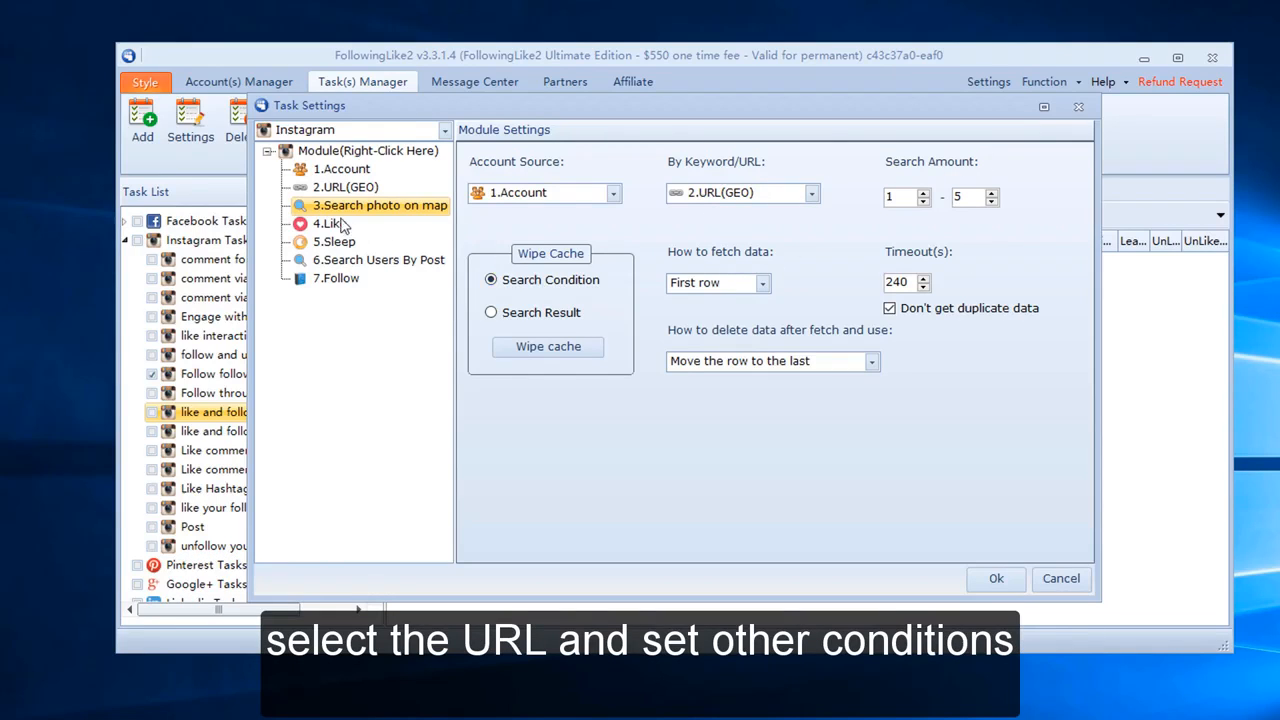
click(318, 226)
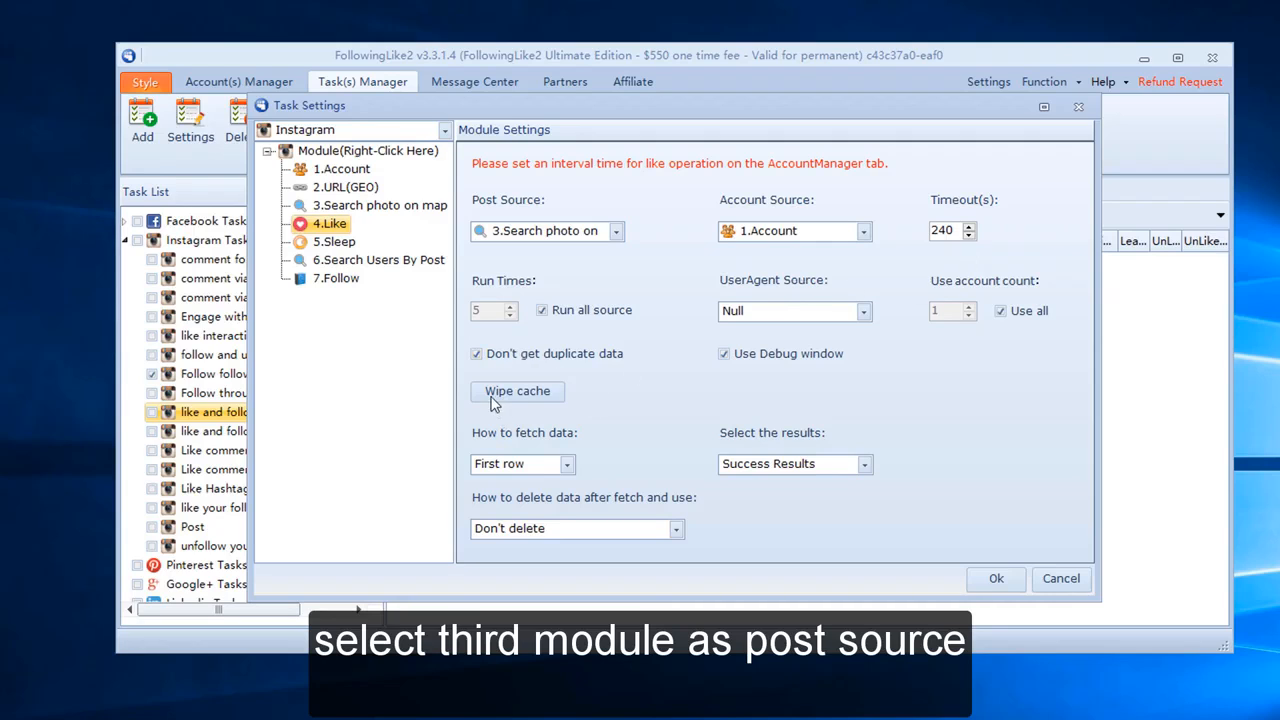
click(345, 243)
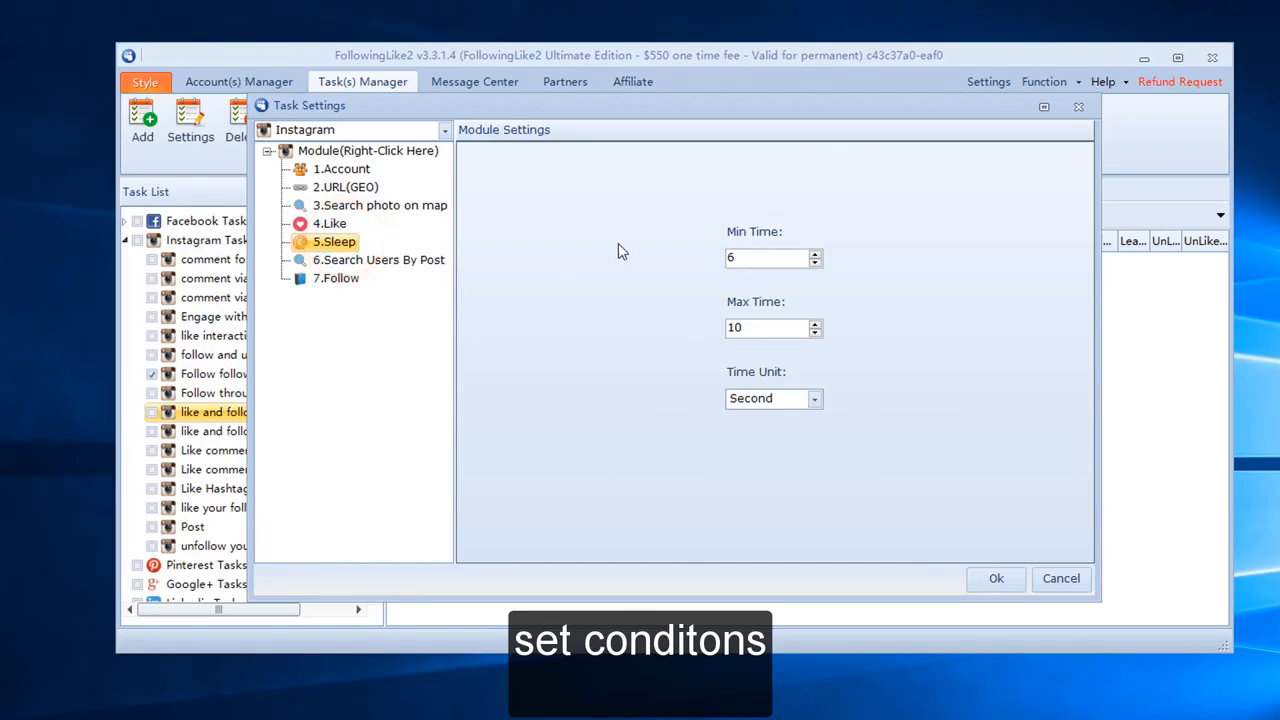
click(413, 266)
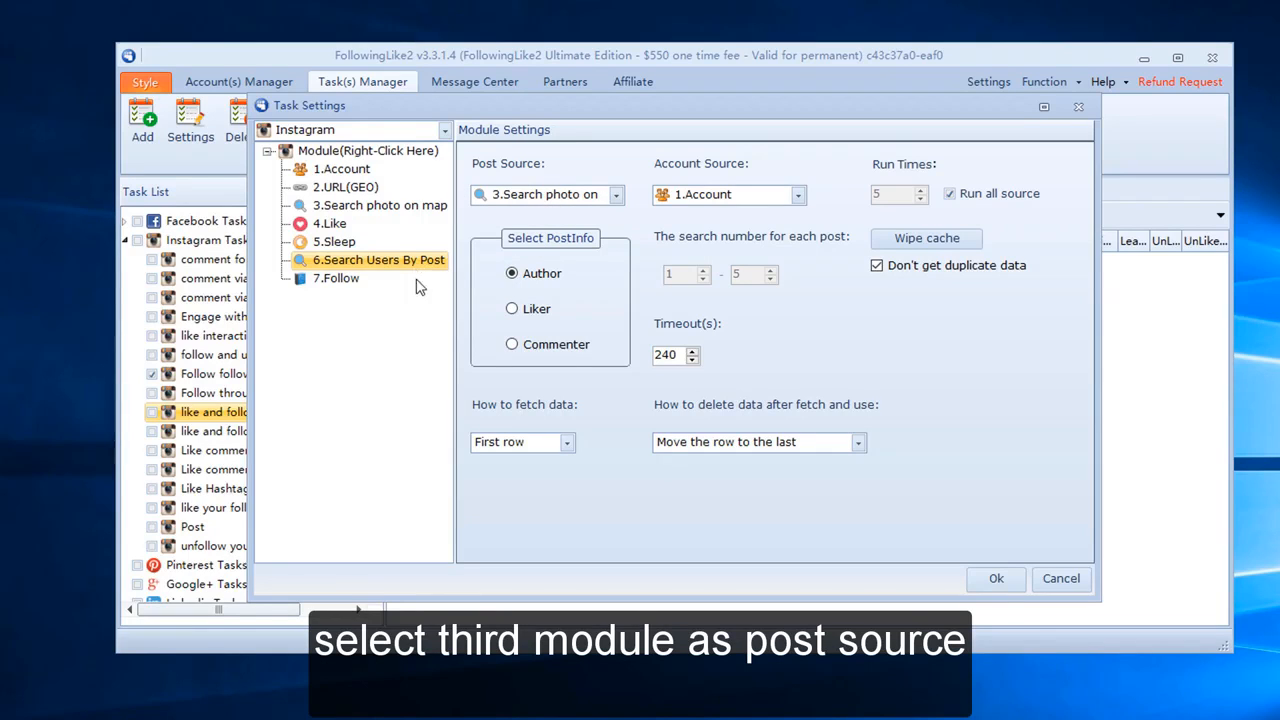
click(340, 280)
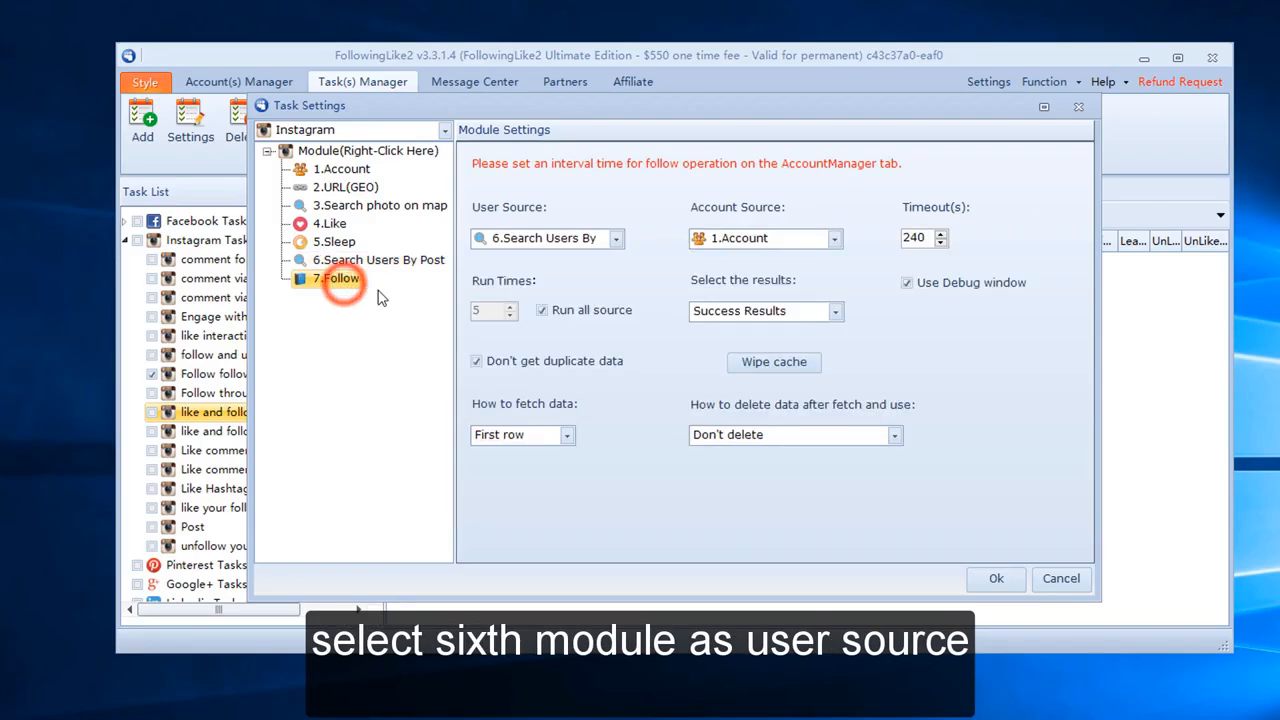
click(1059, 578)
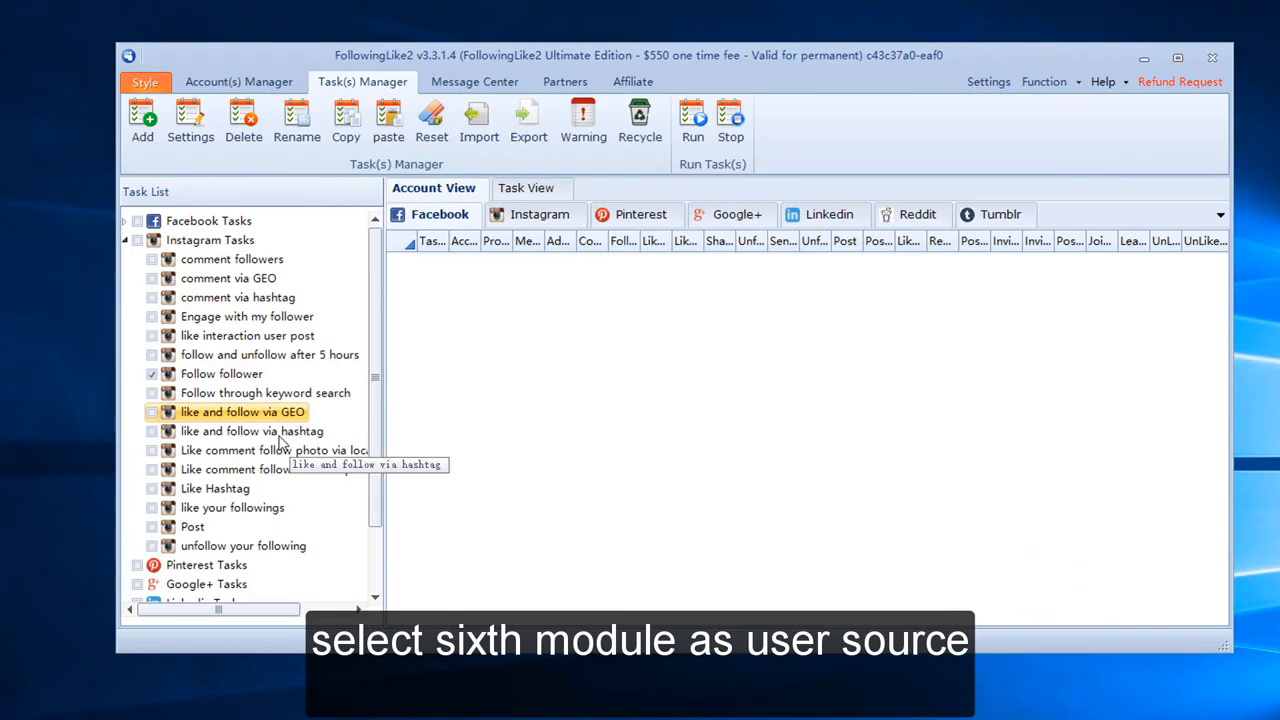
click(277, 432)
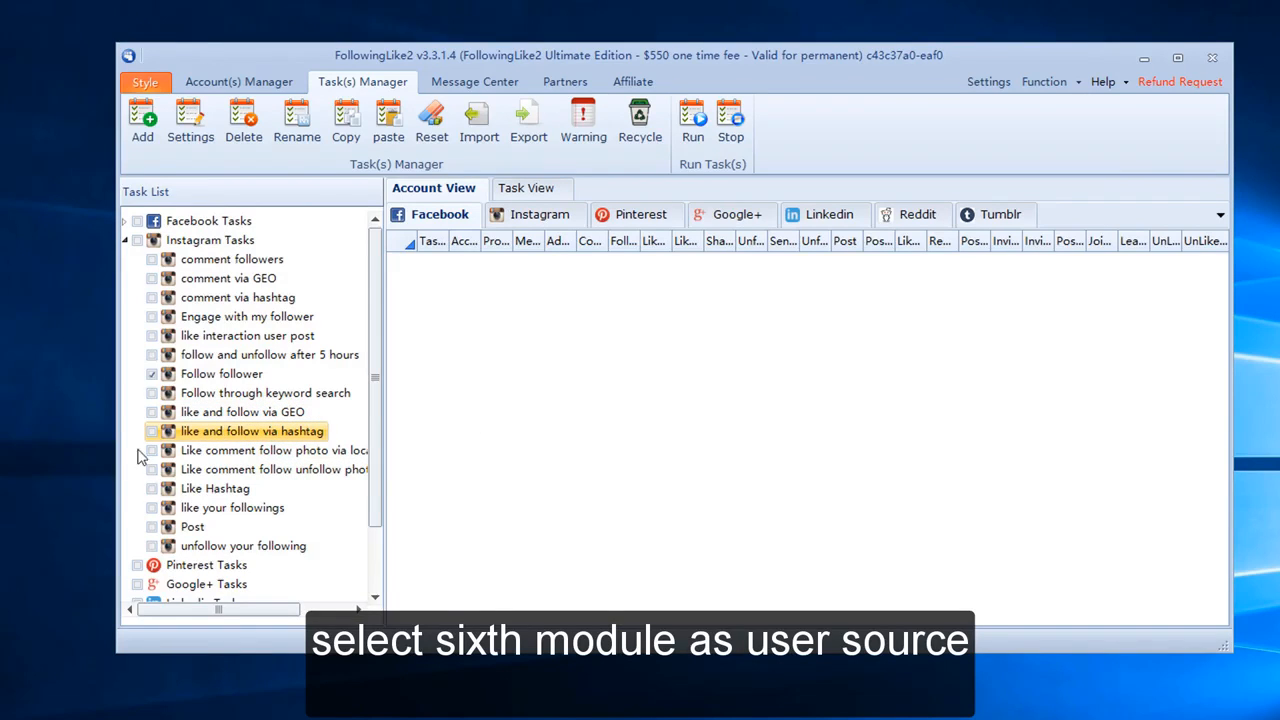
click(190, 128)
click(345, 171)
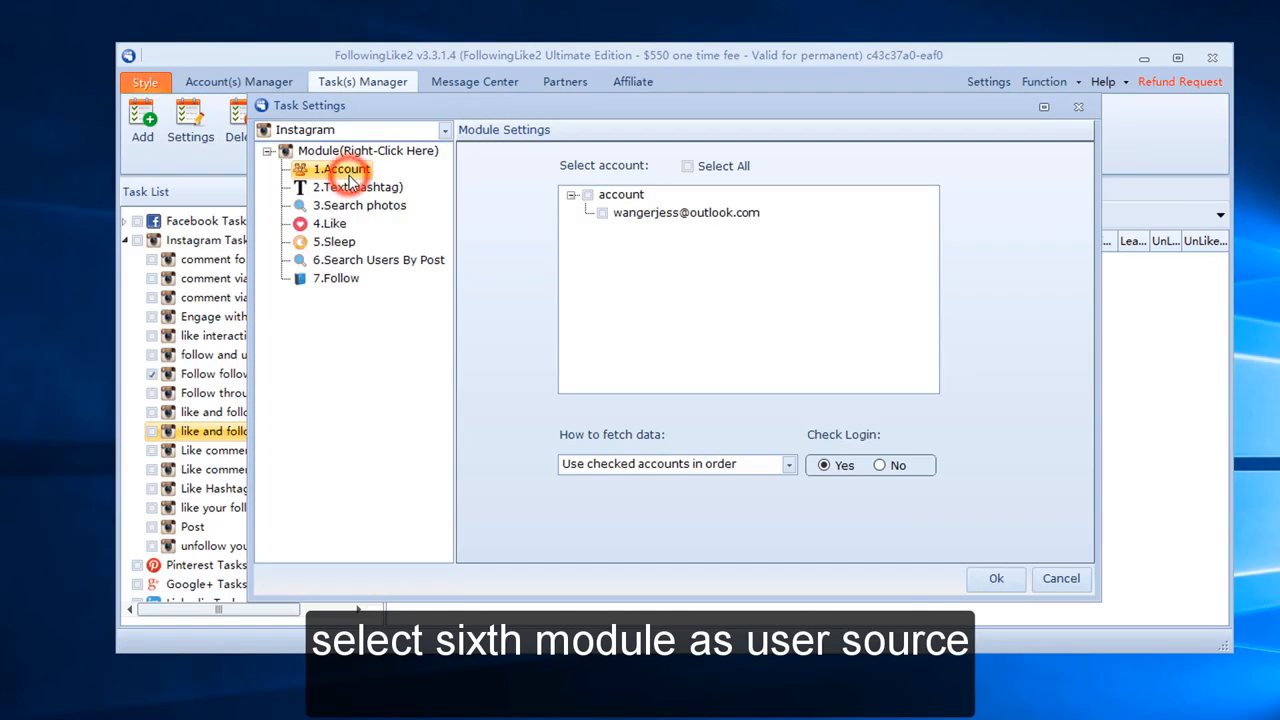
click(348, 190)
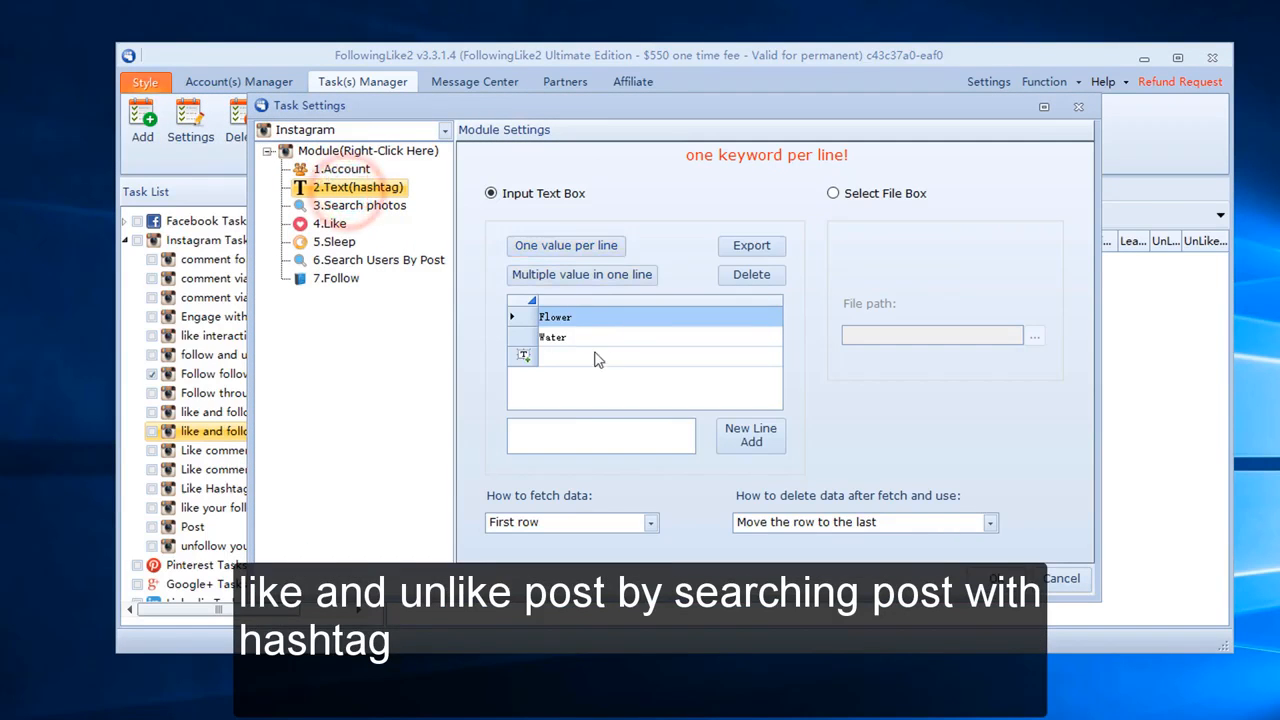
click(403, 209)
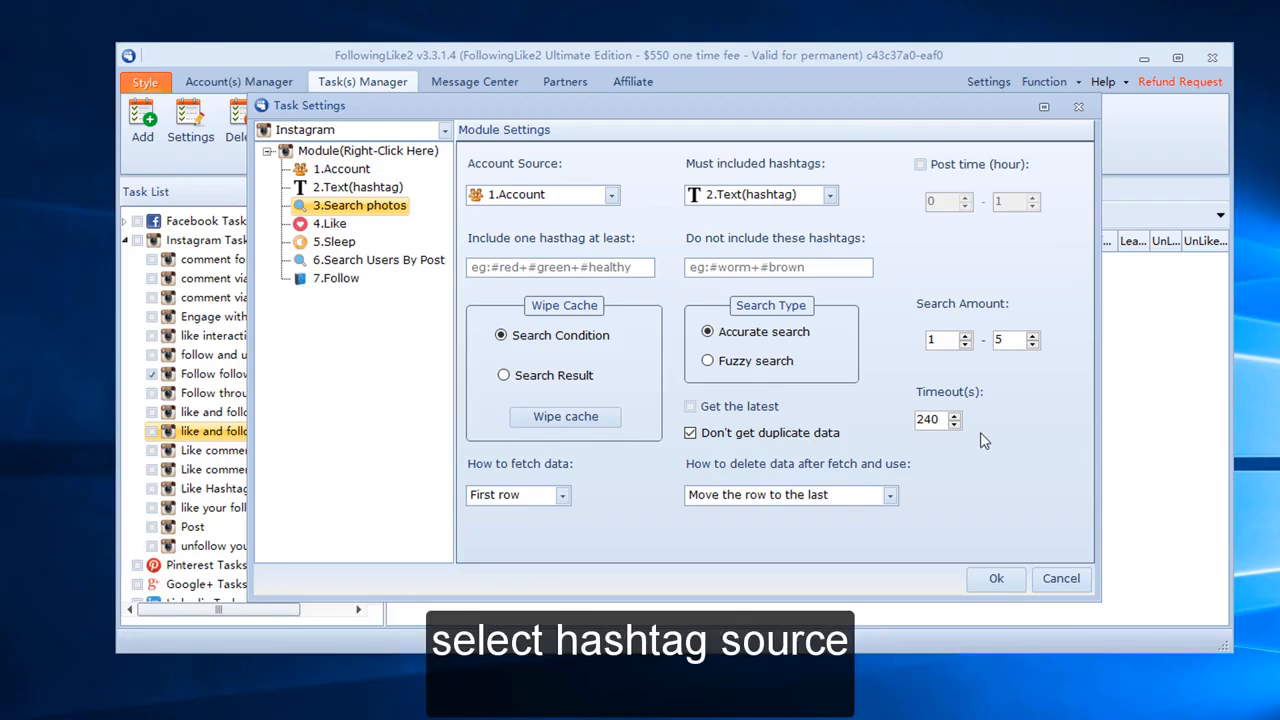
click(352, 224)
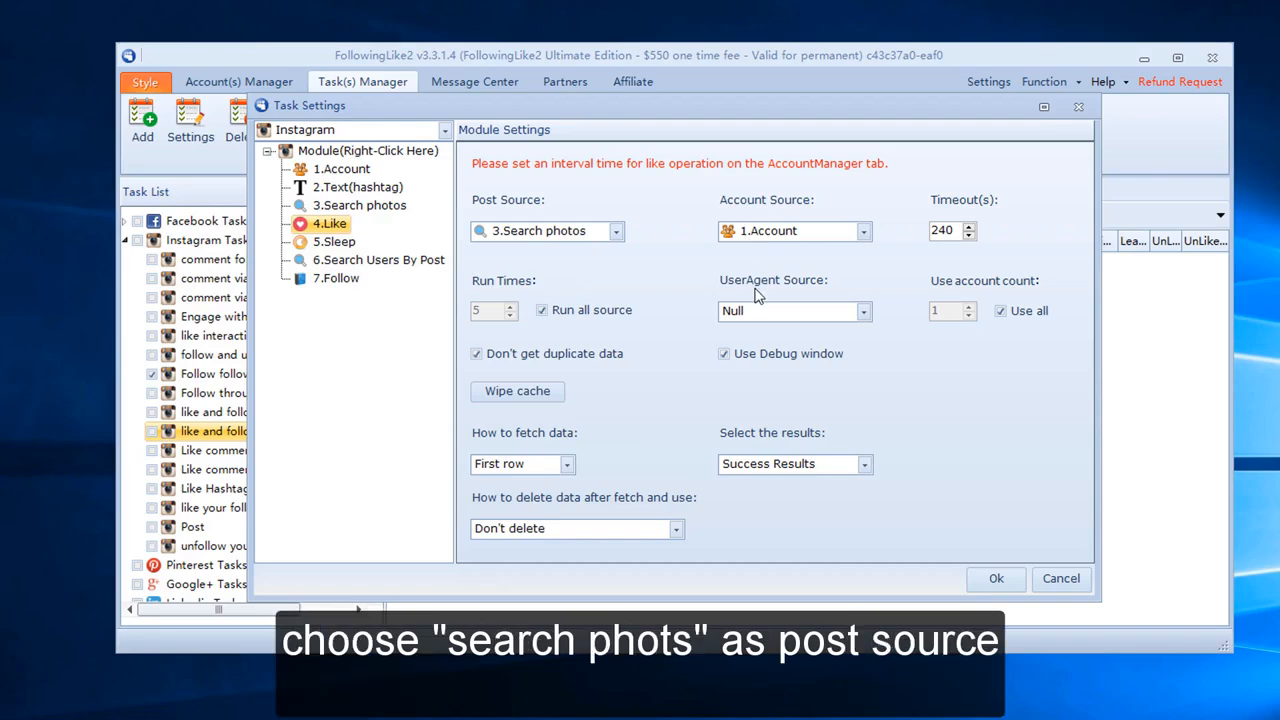
click(335, 243)
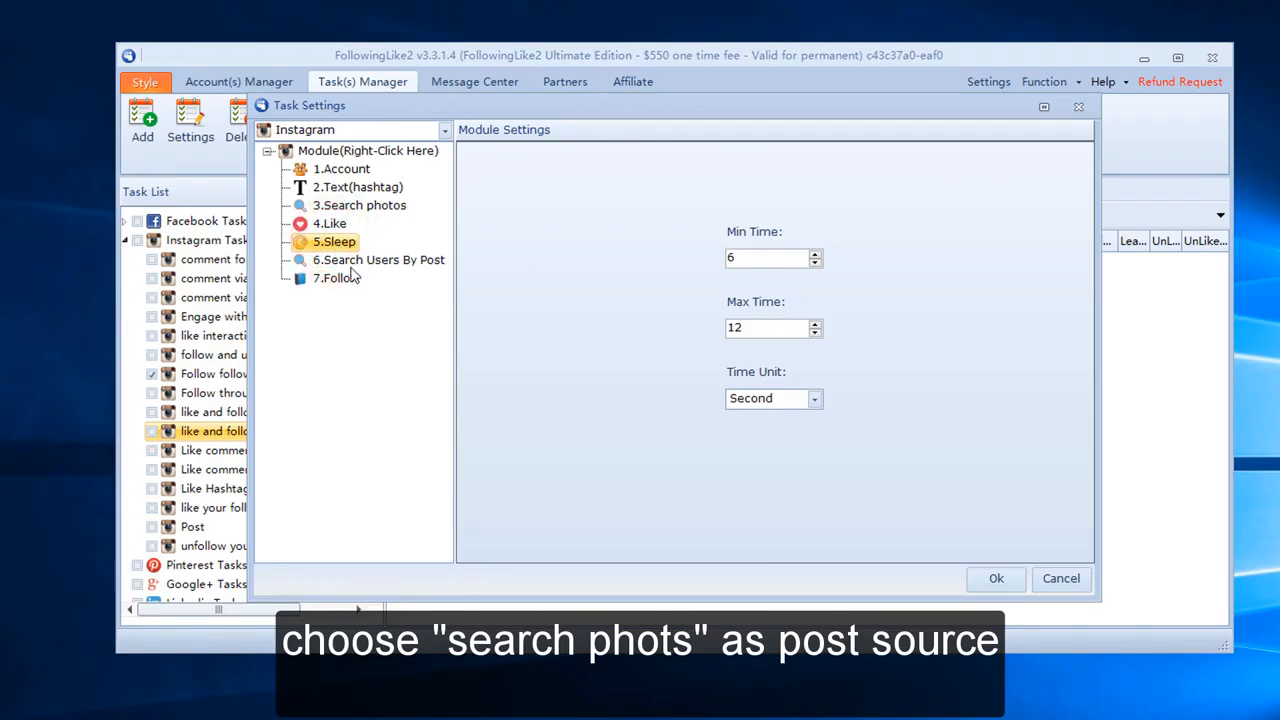
click(352, 261)
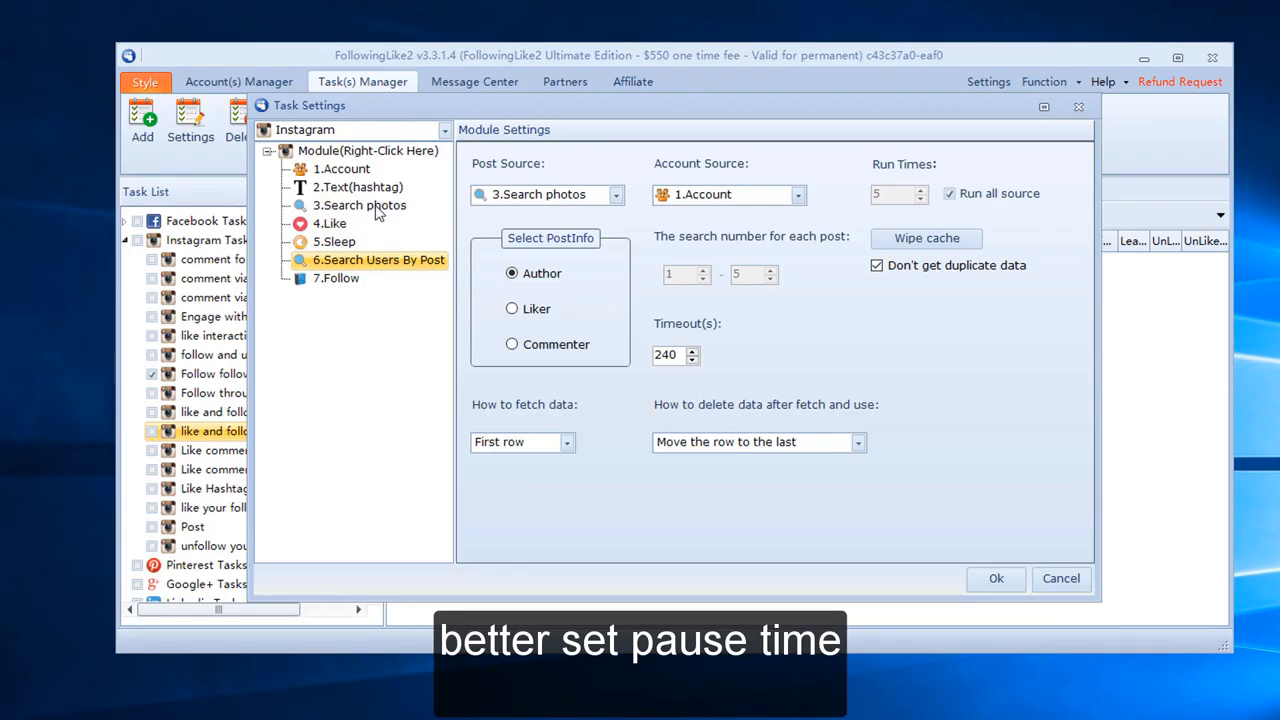
click(328, 280)
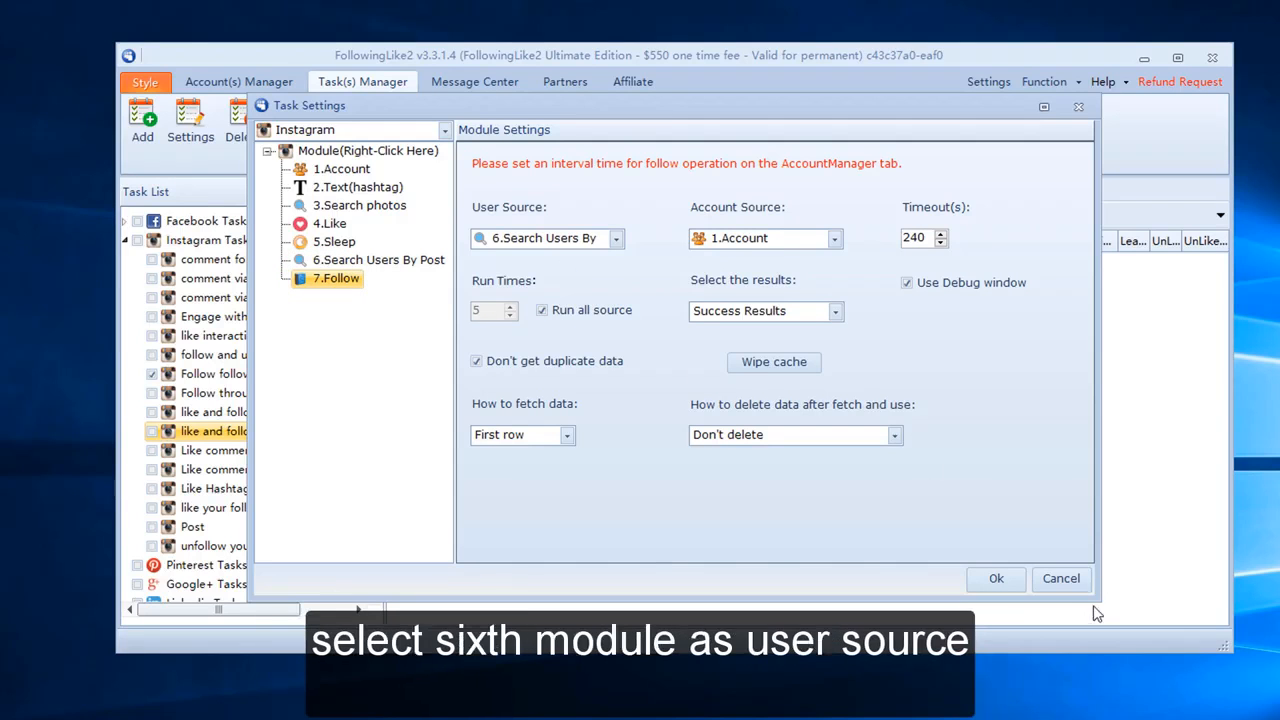
click(1061, 580)
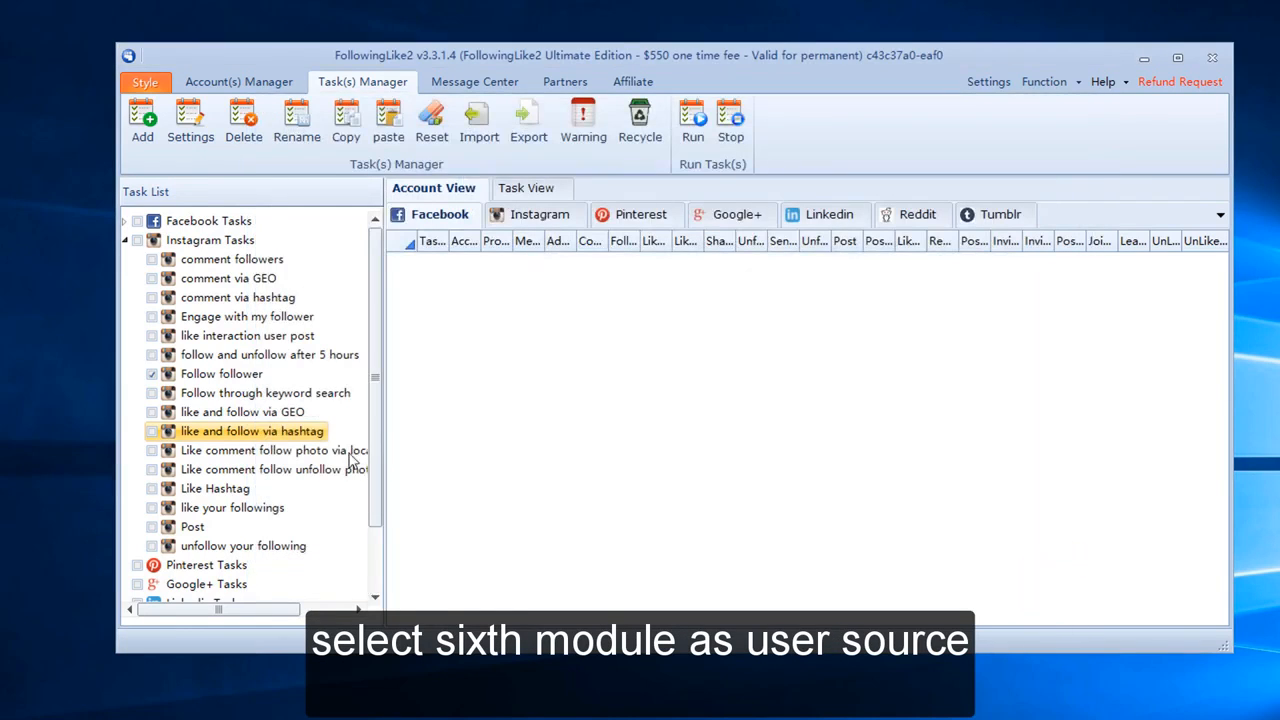
Step: Open the location-based like-comment-follow task and check its Account, location URL, map search and Like modules
click(300, 450)
click(190, 120)
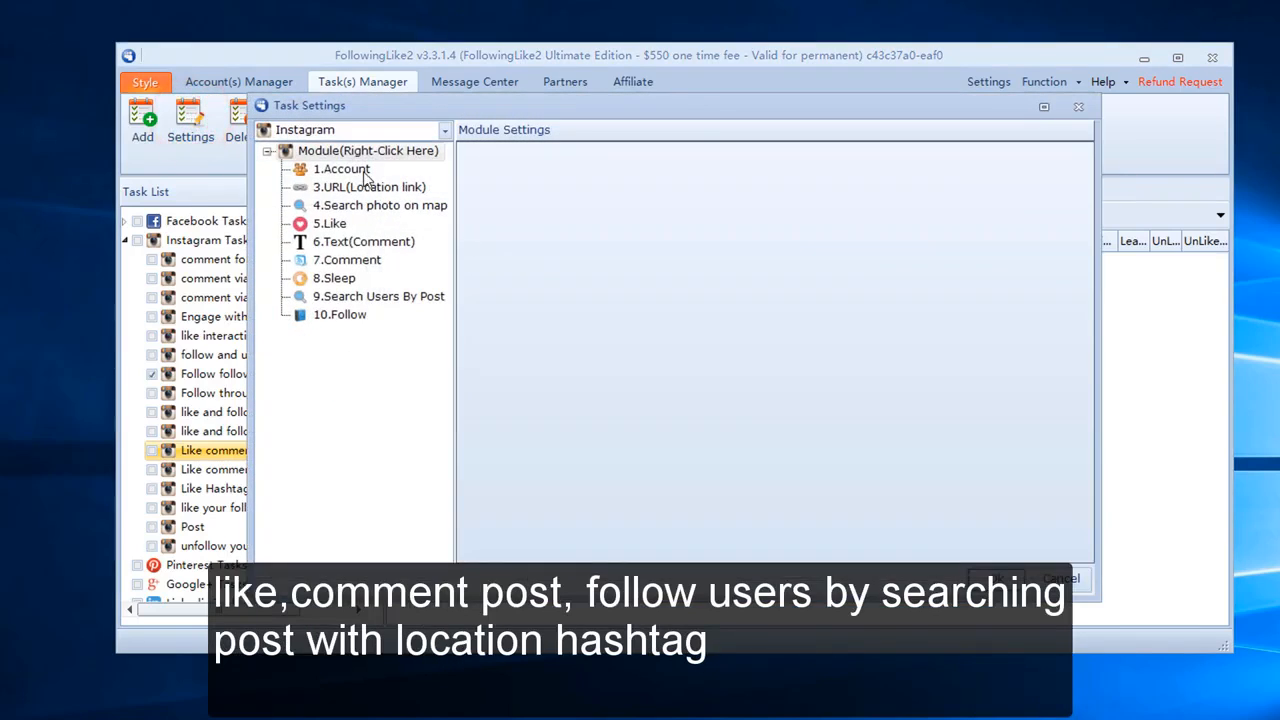
click(363, 176)
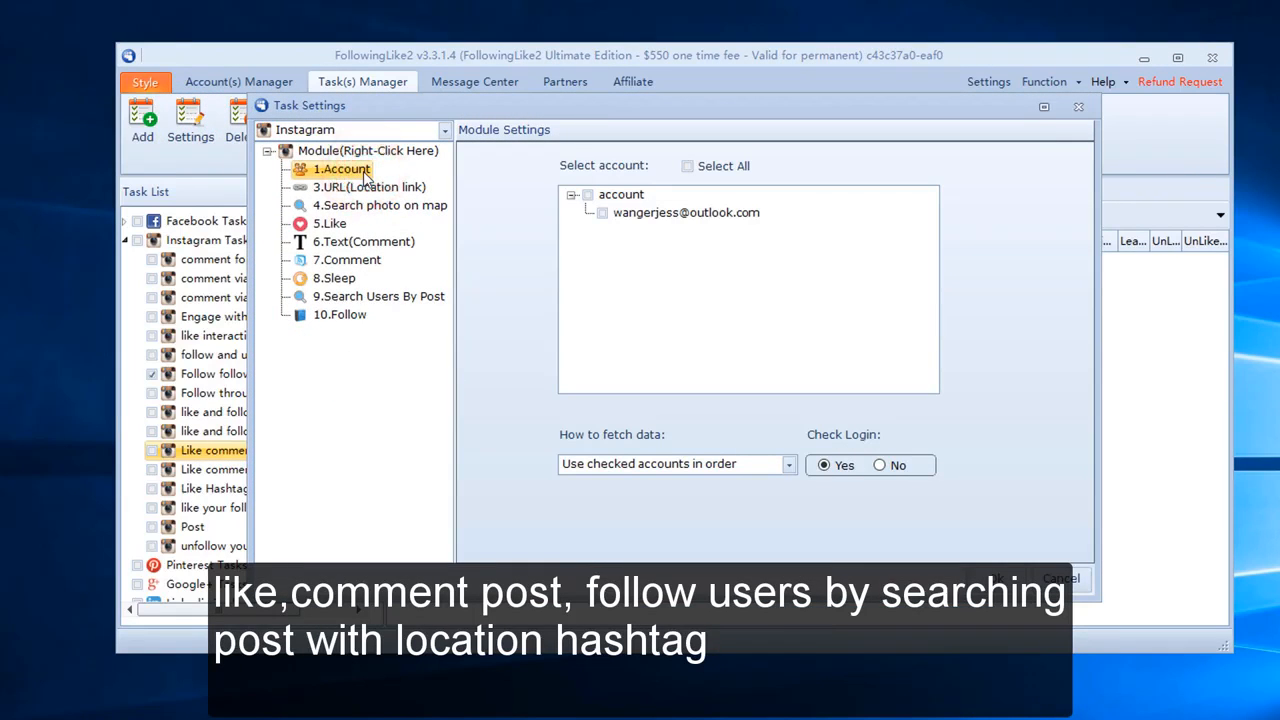
click(367, 192)
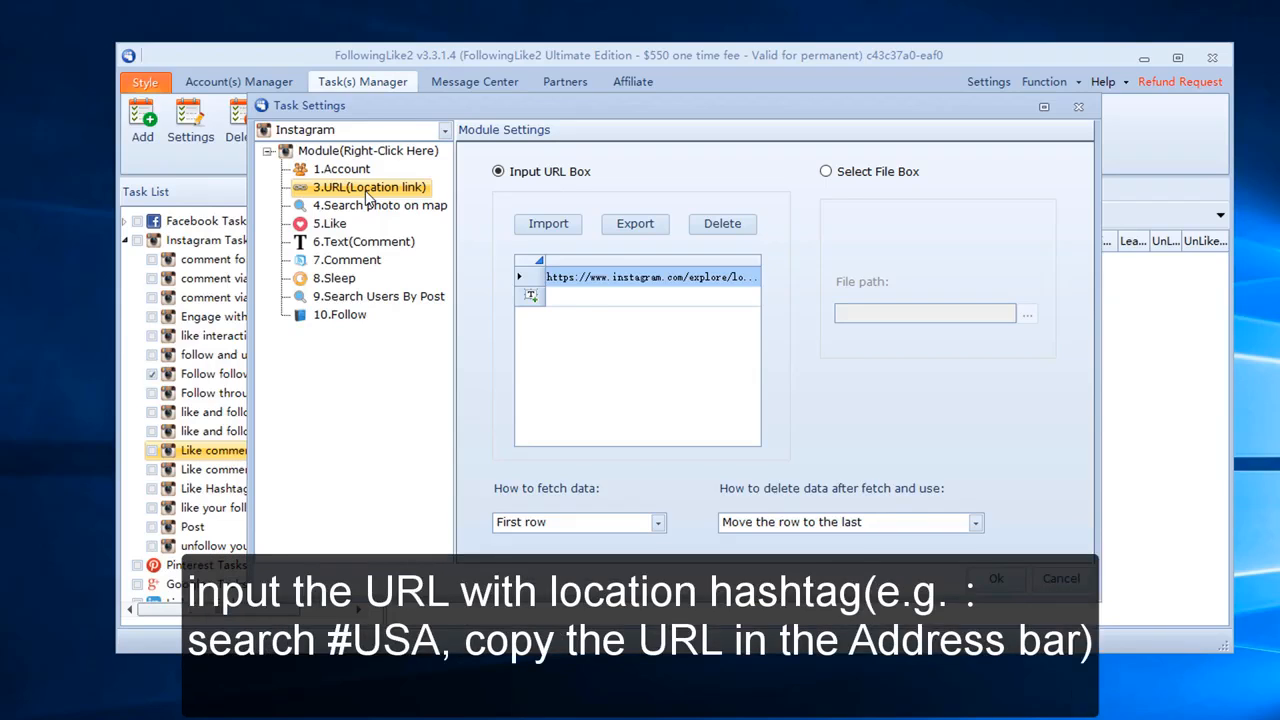
click(377, 207)
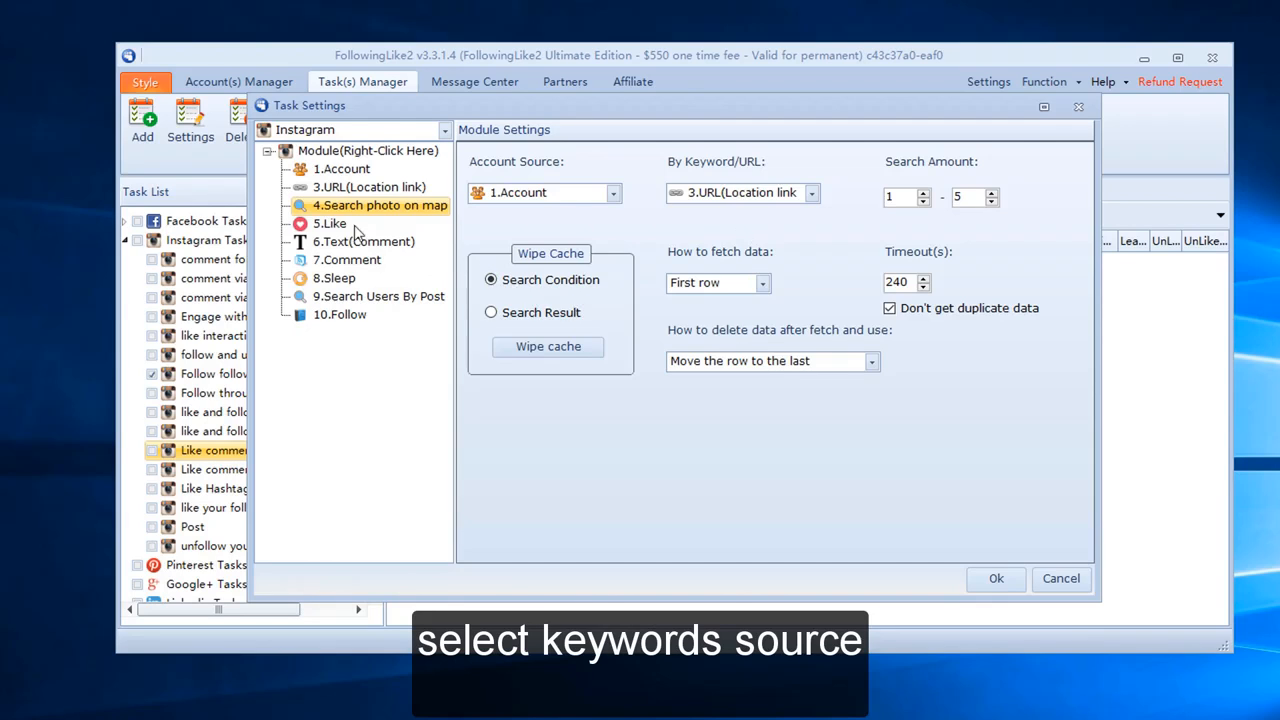
click(354, 226)
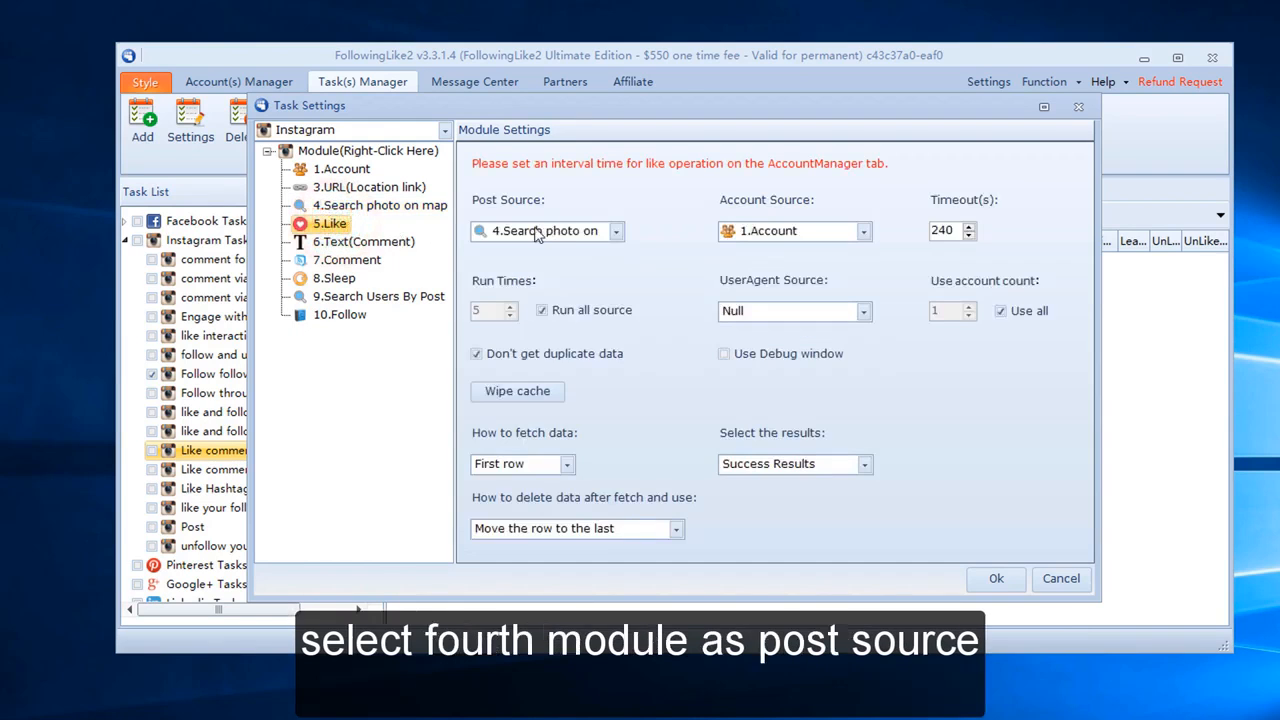
Step: Check its comment texts, Comment, pause time and search-users-by-post modules, then close without saving
click(364, 245)
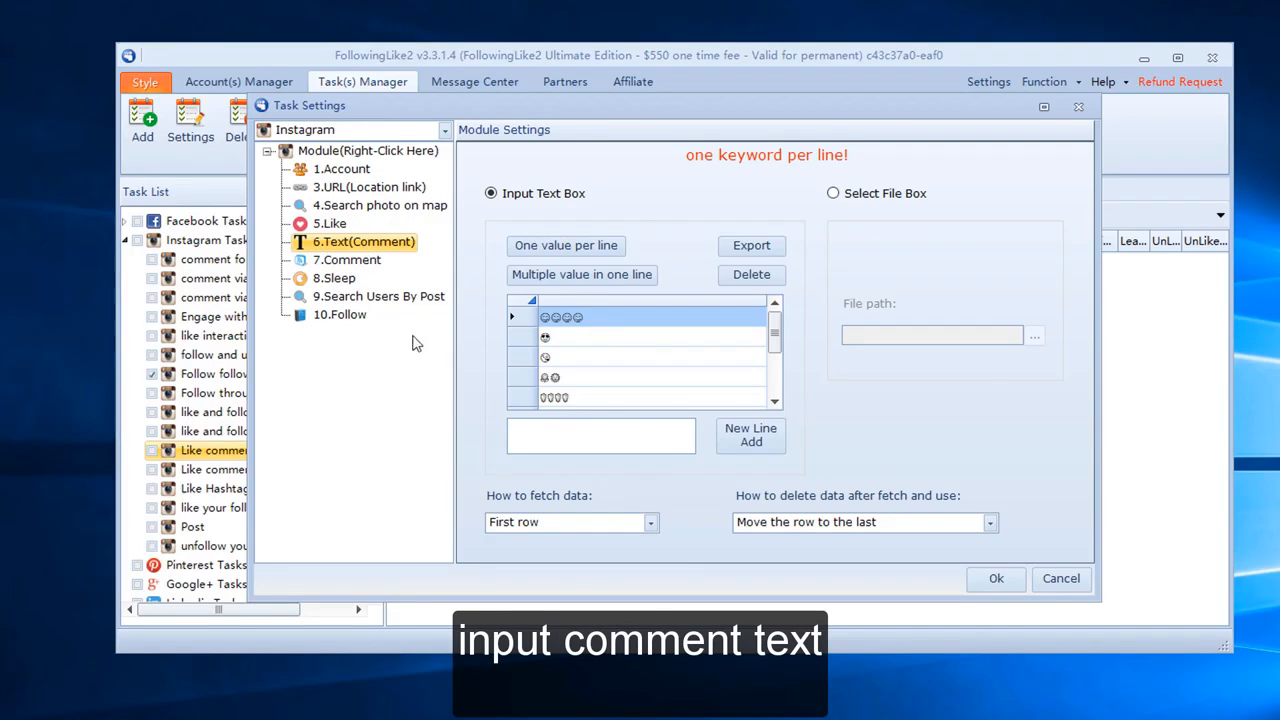
click(368, 262)
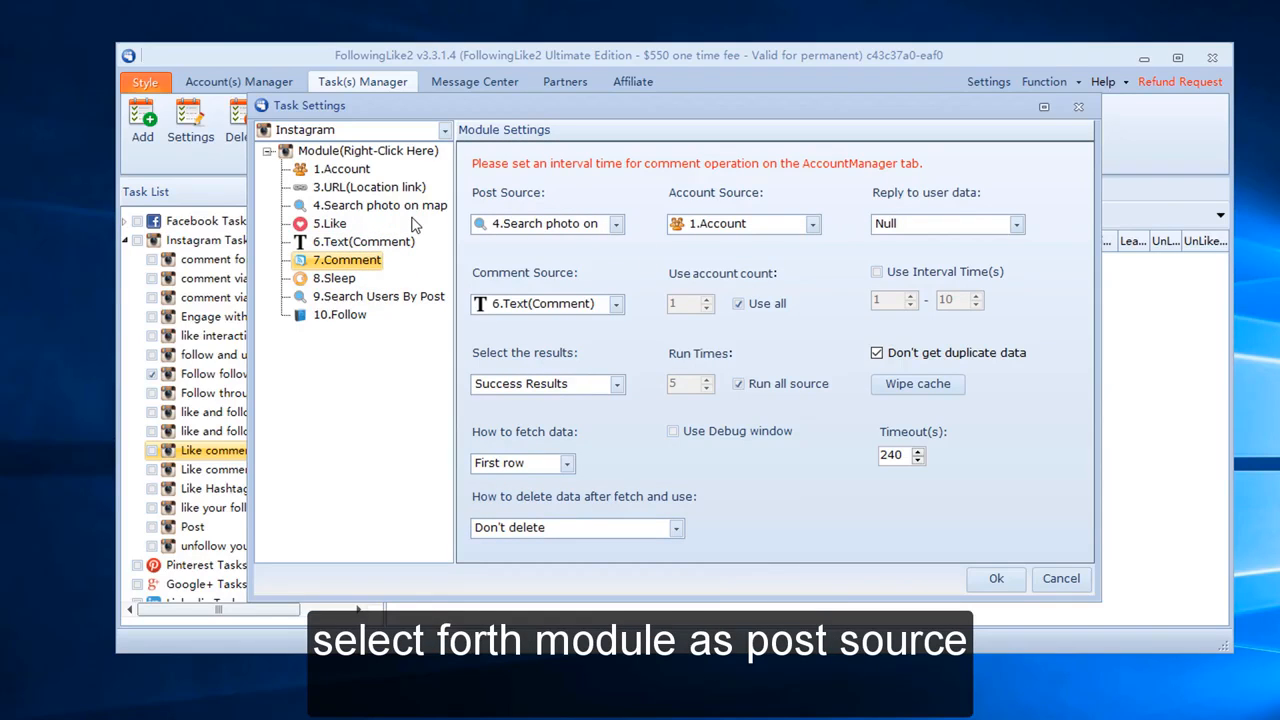
click(342, 280)
click(400, 303)
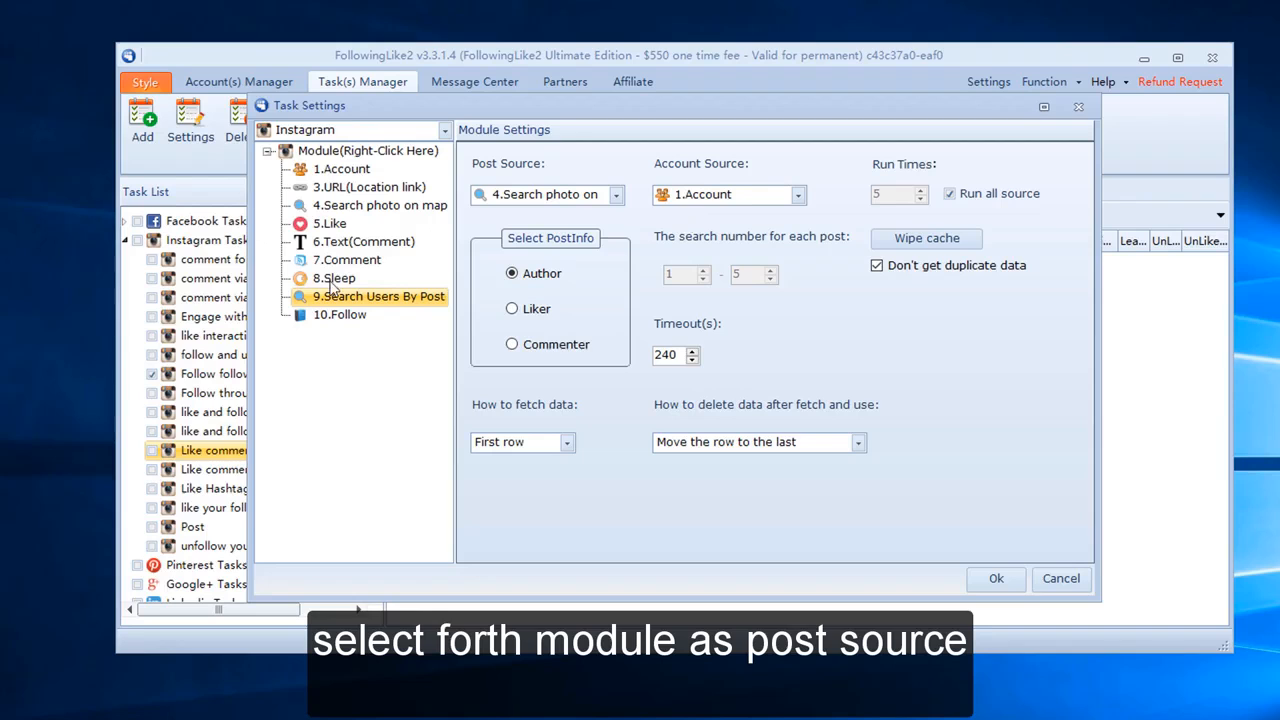
click(1023, 581)
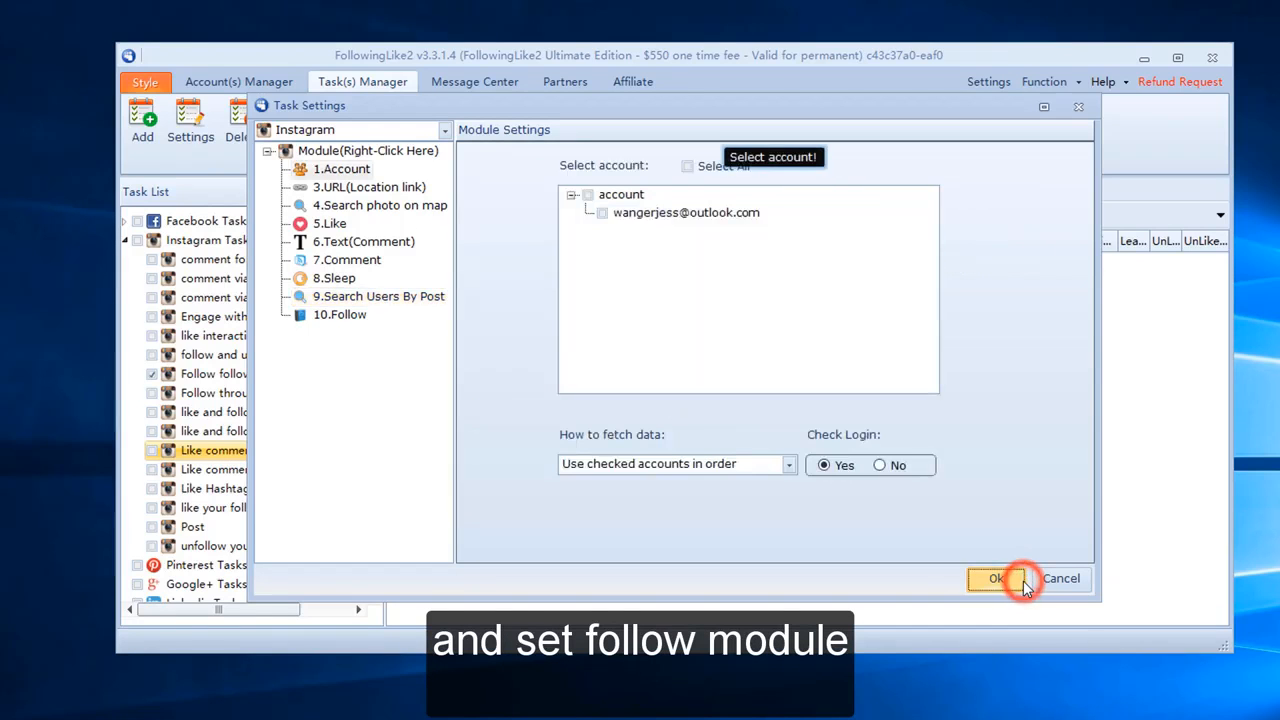
click(1085, 594)
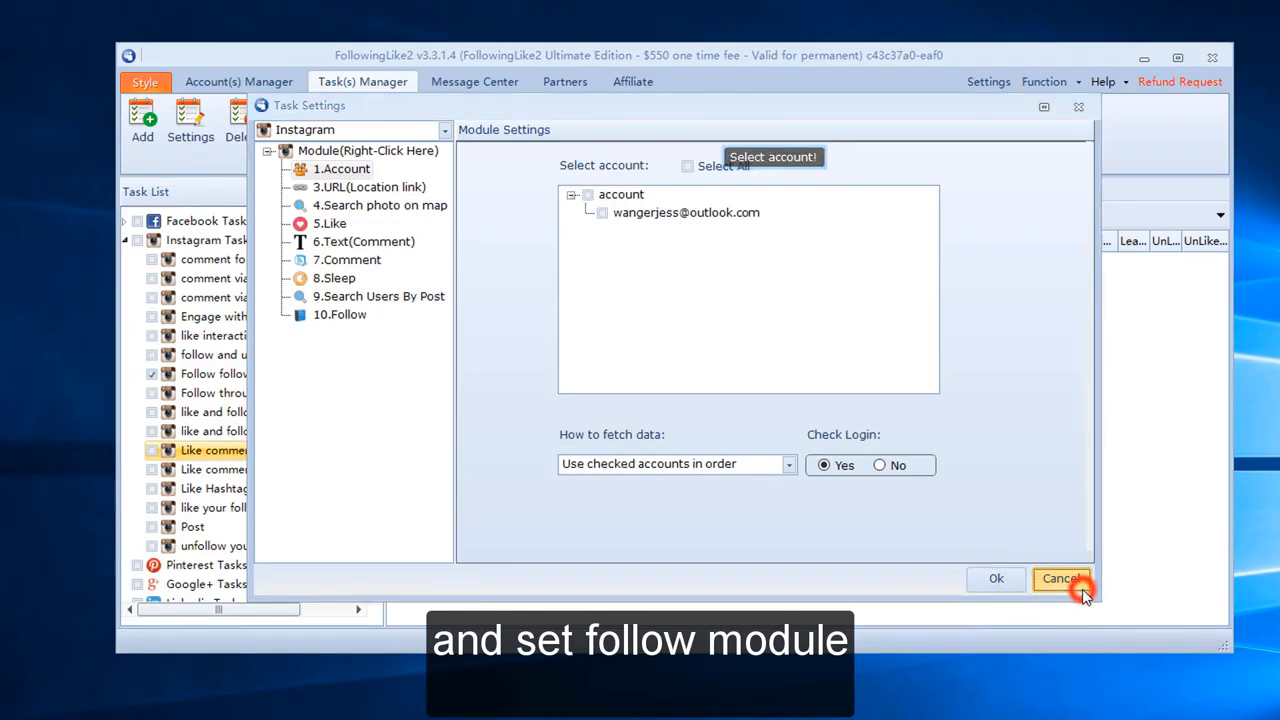
drag(378, 440, 366, 541)
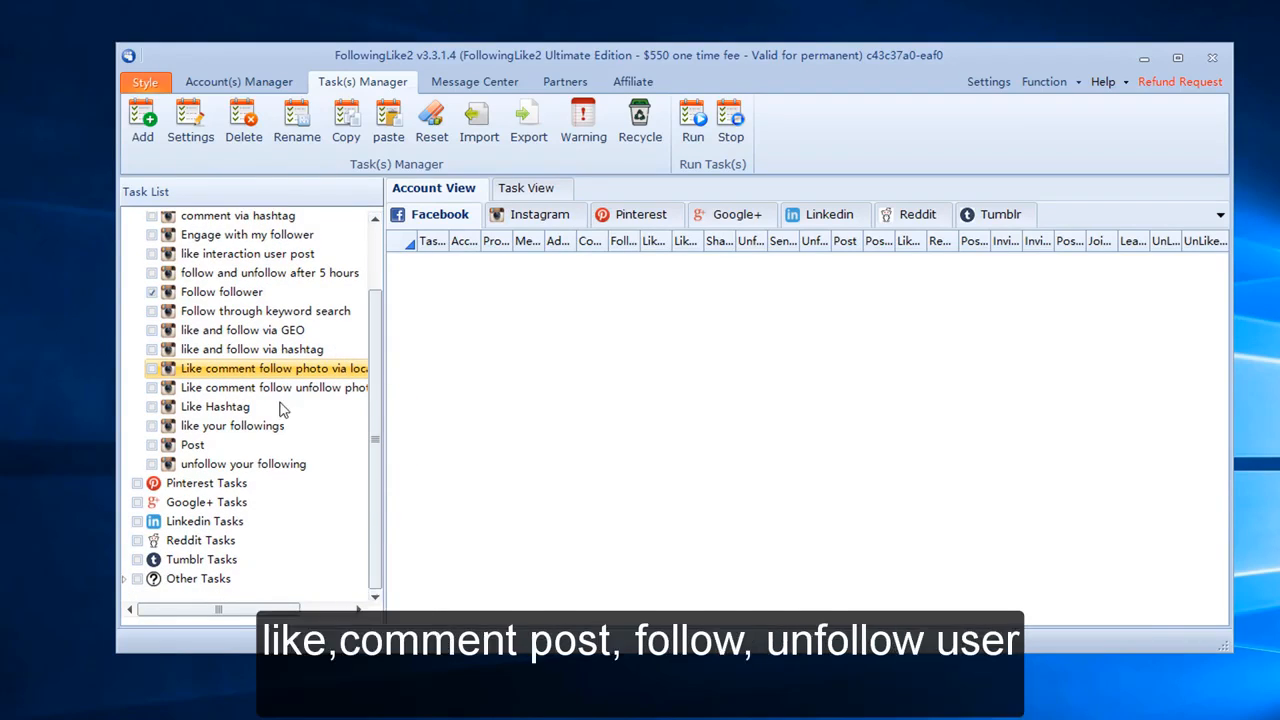
click(232, 390)
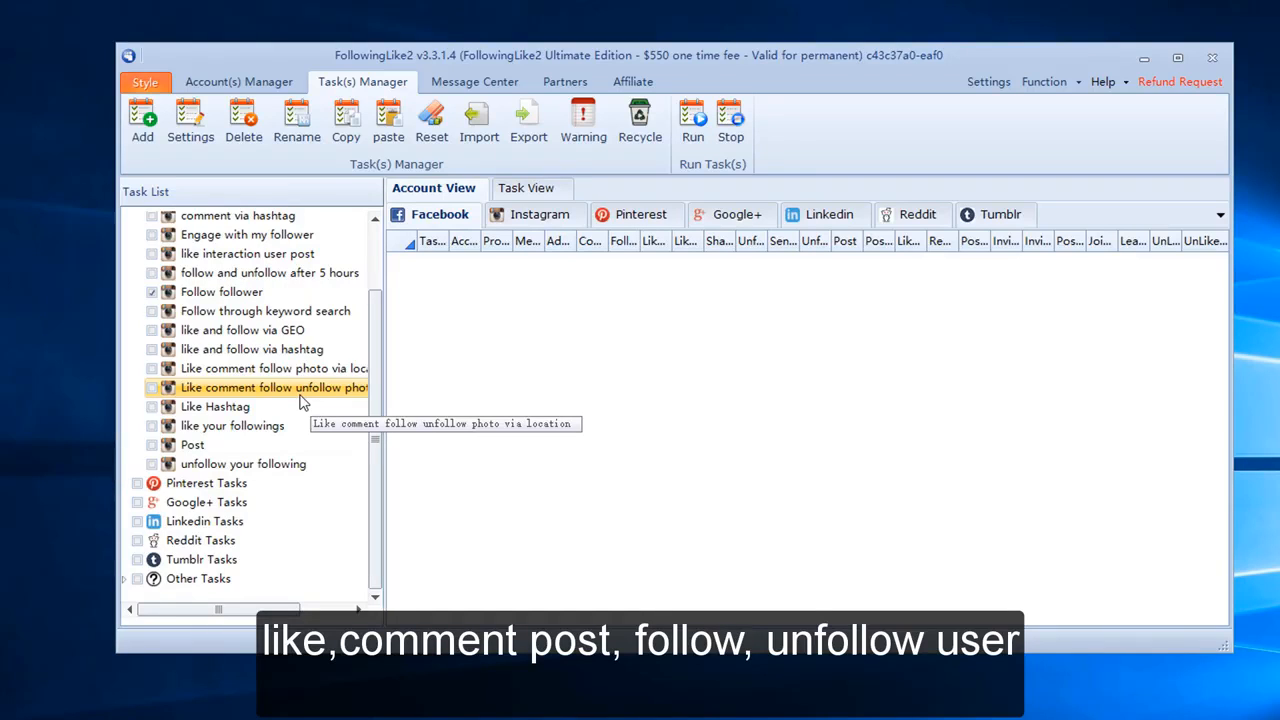
click(293, 124)
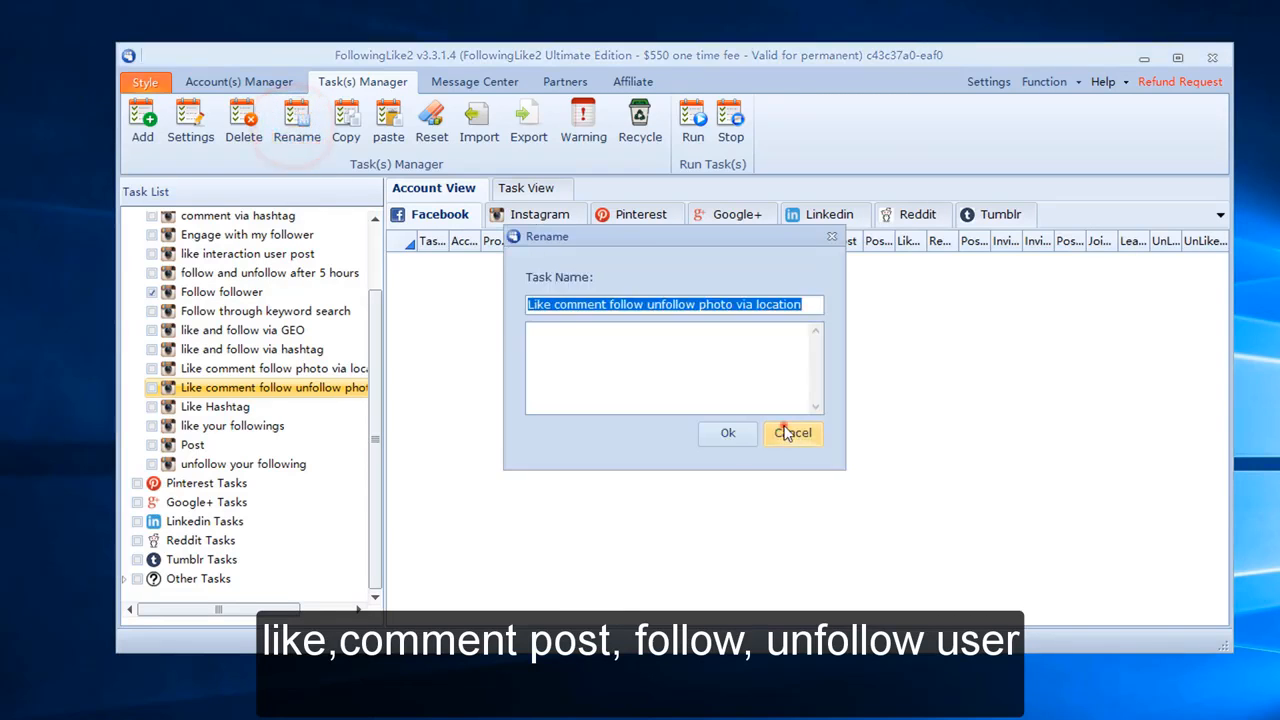
click(783, 430)
click(195, 122)
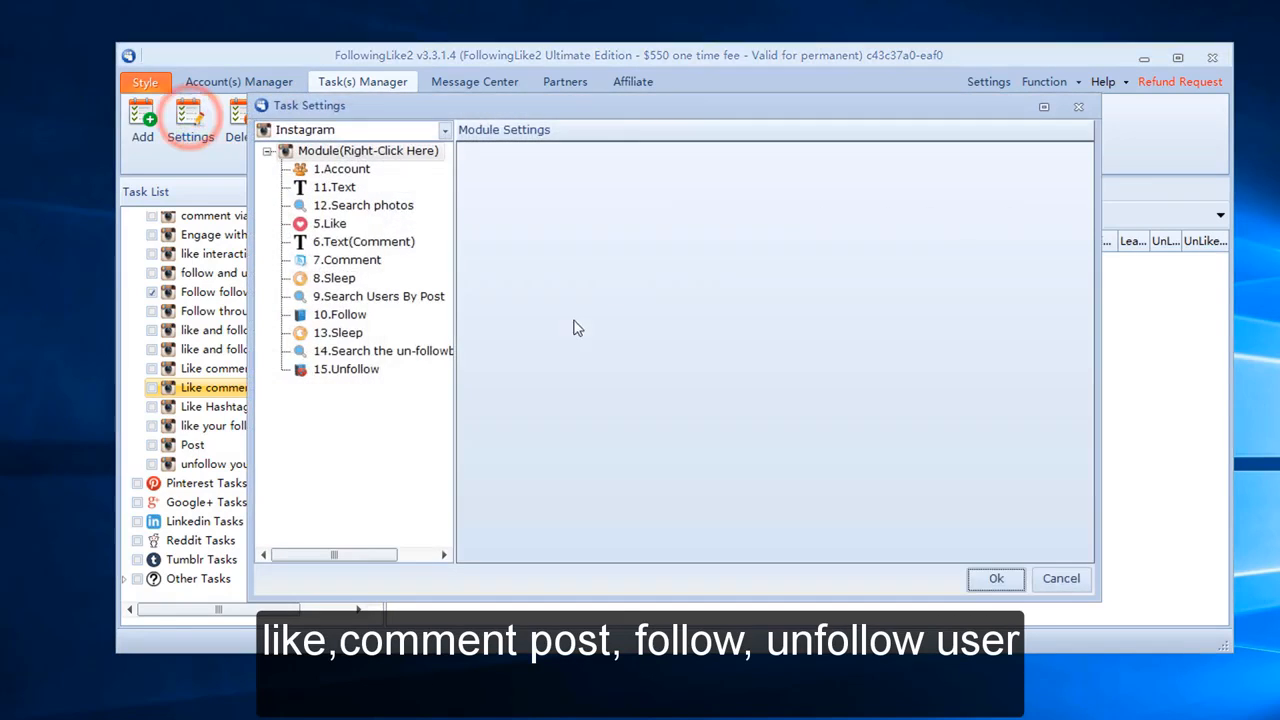
click(341, 170)
click(336, 187)
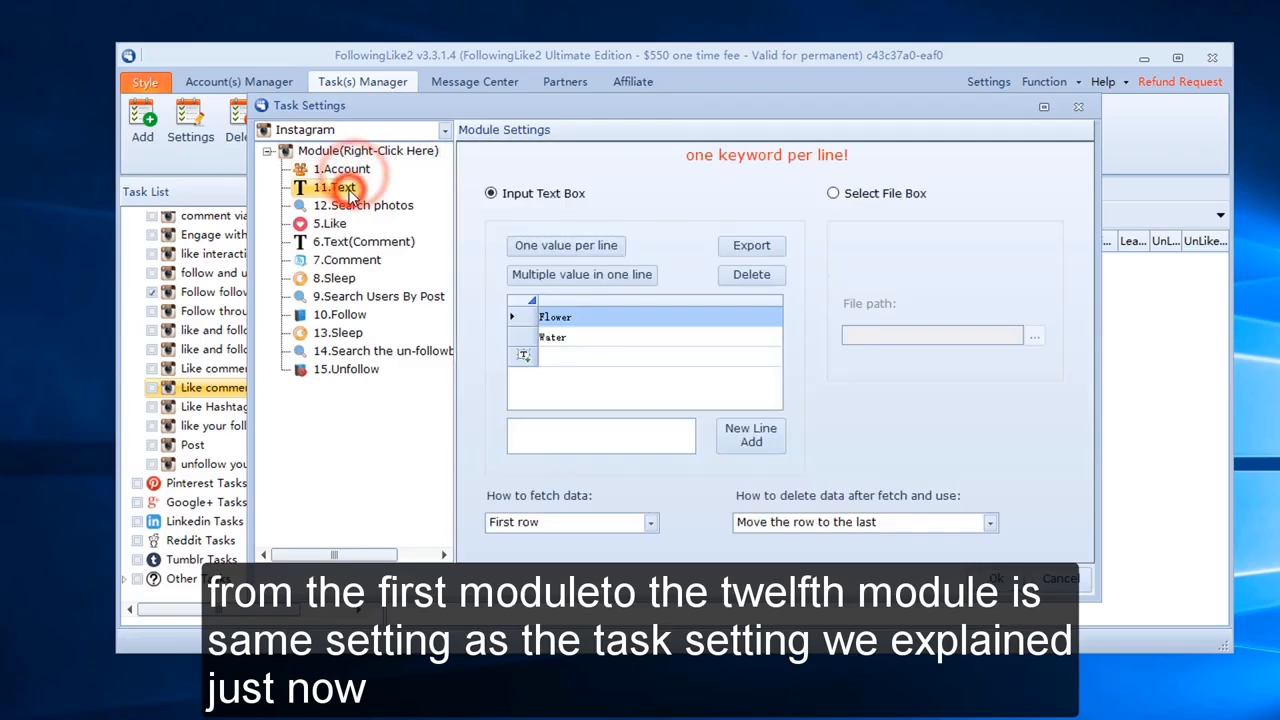
click(345, 205)
click(332, 223)
click(350, 242)
click(340, 260)
click(332, 278)
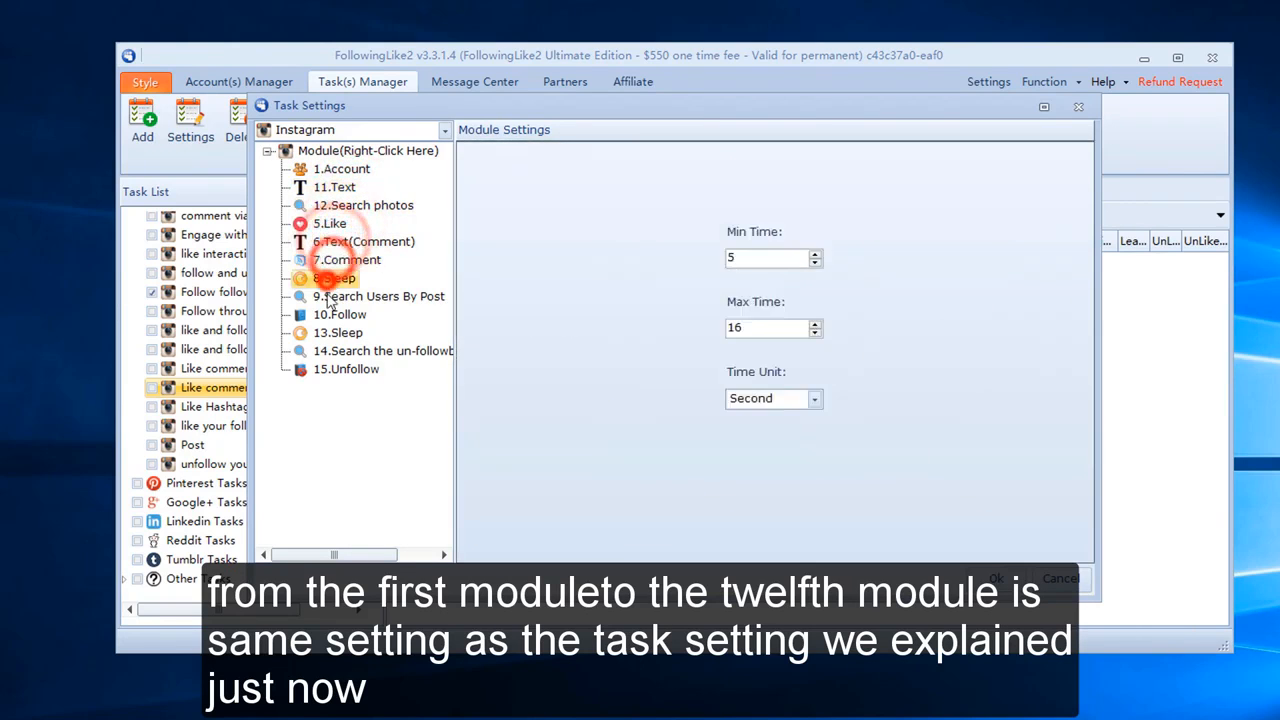
click(355, 296)
click(330, 314)
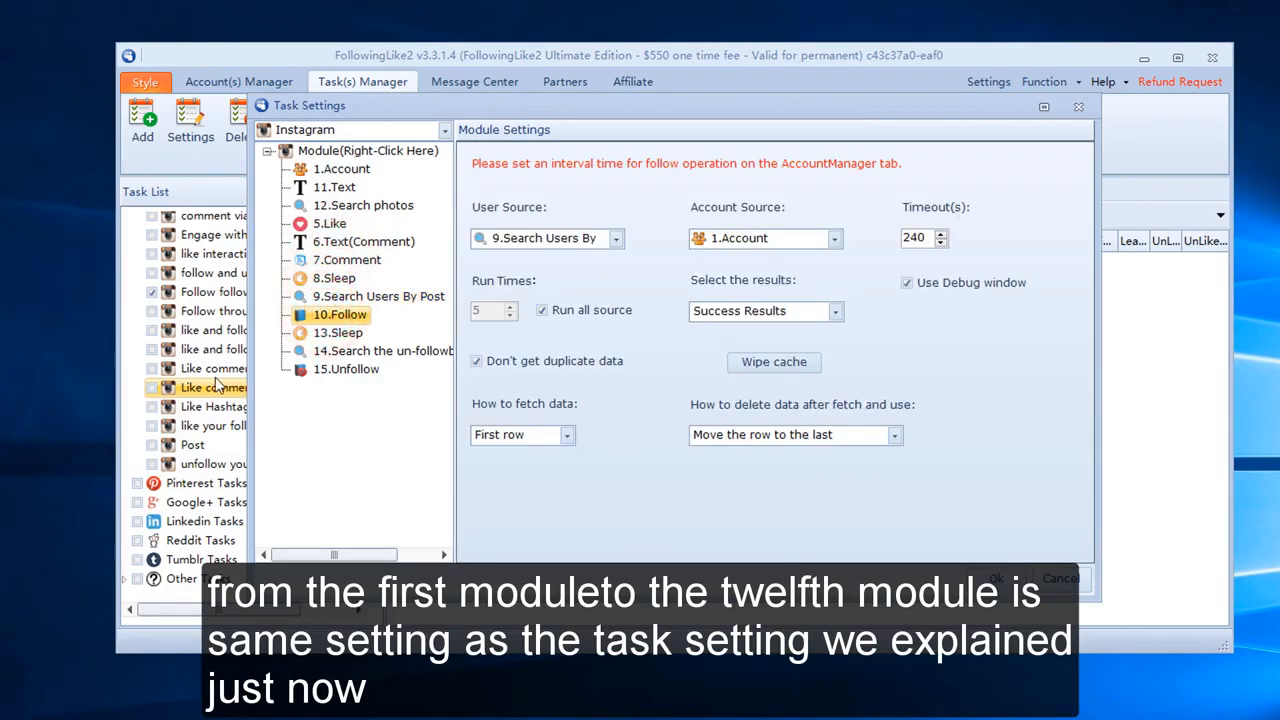
click(345, 333)
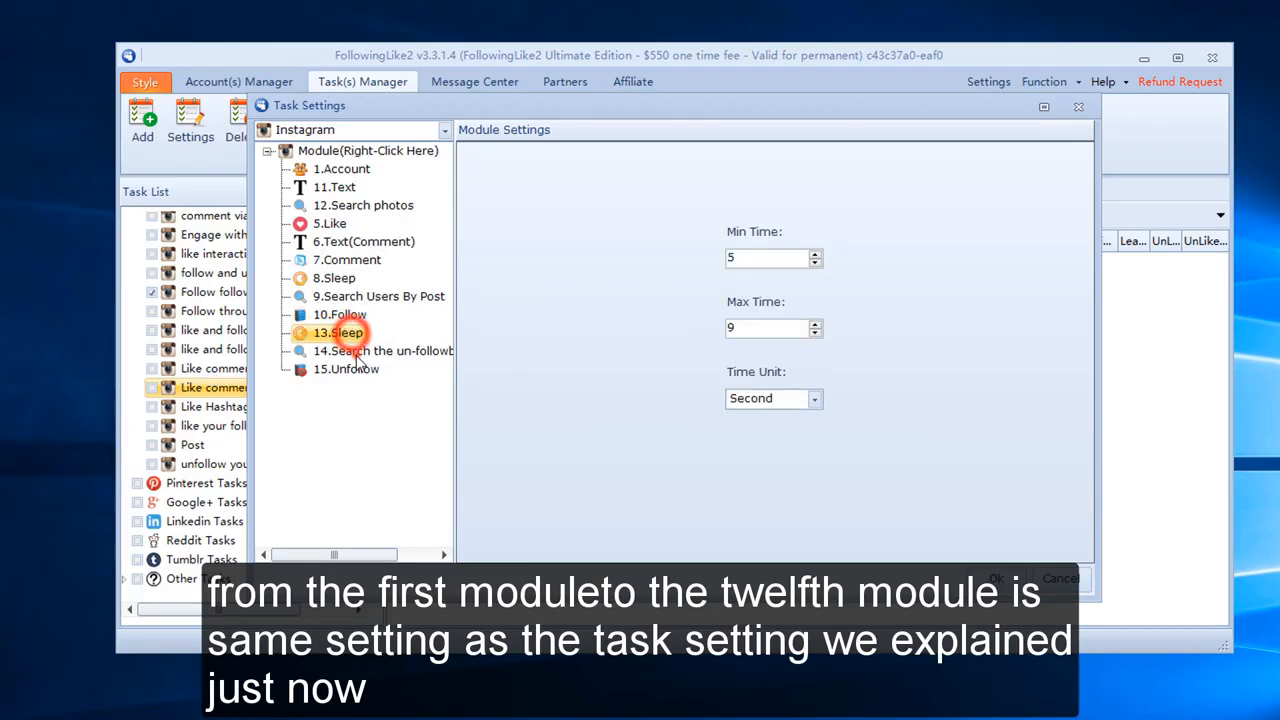
click(360, 351)
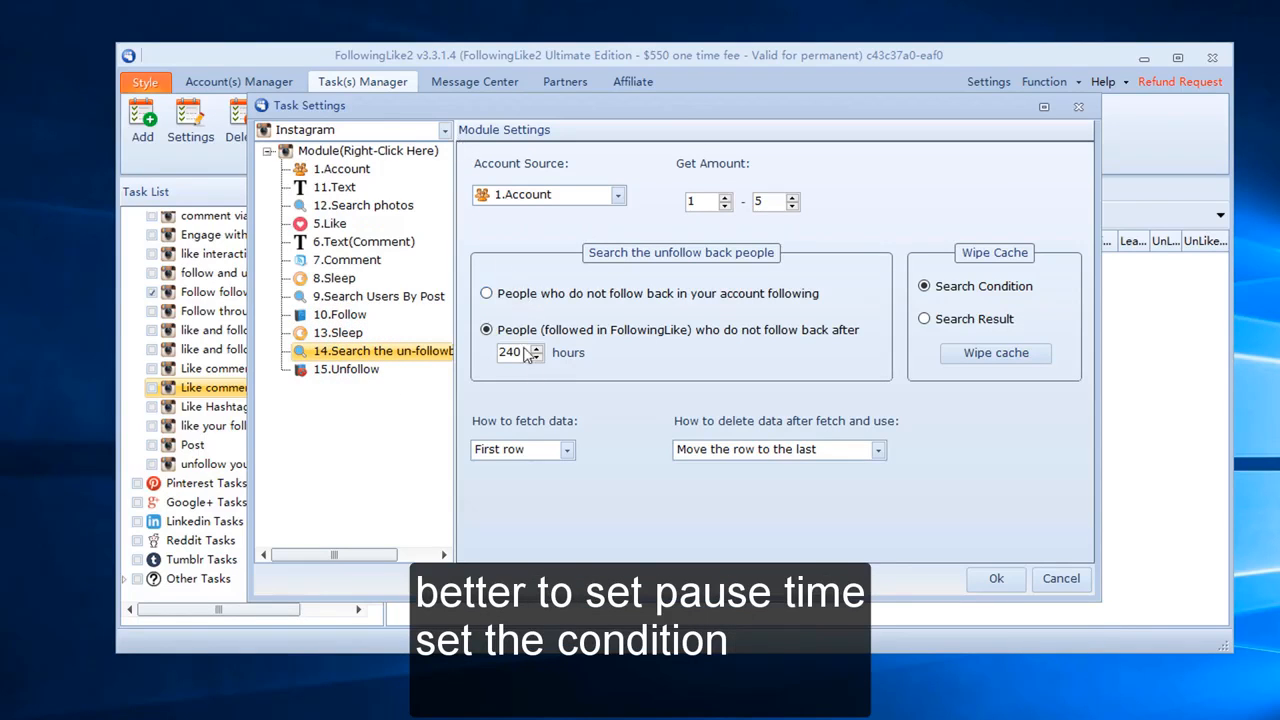
click(569, 296)
click(556, 331)
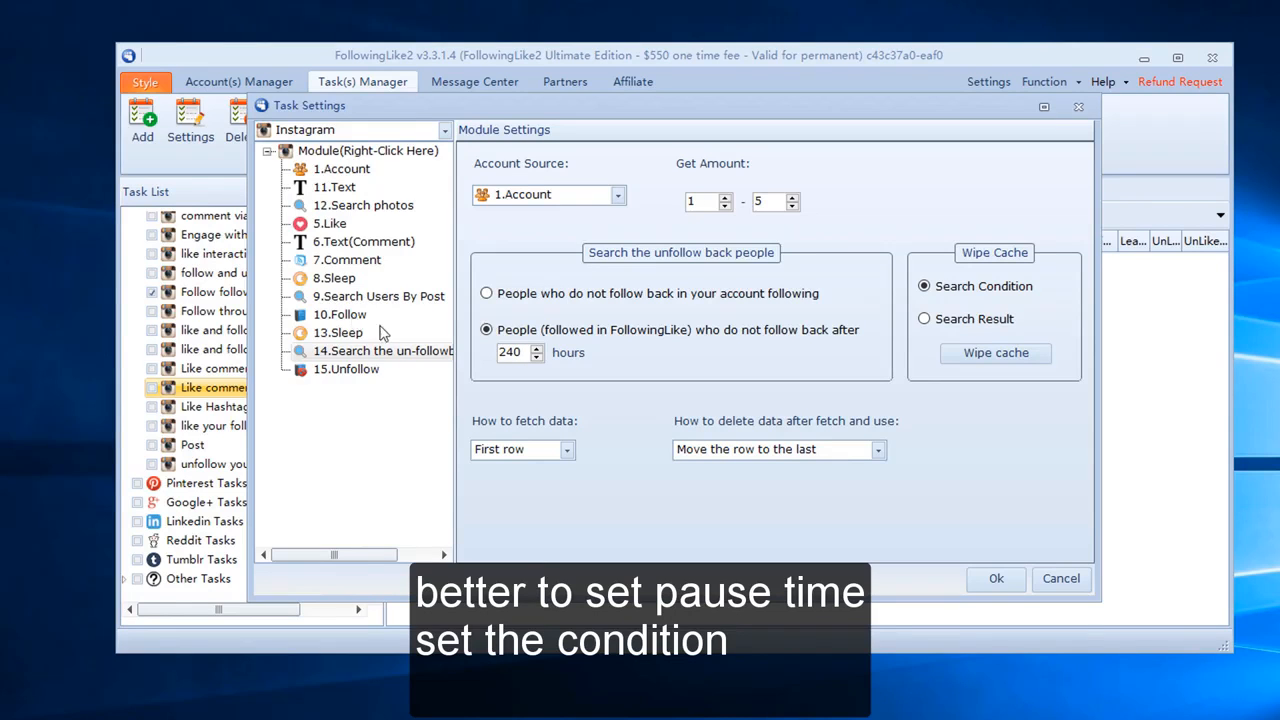
click(345, 369)
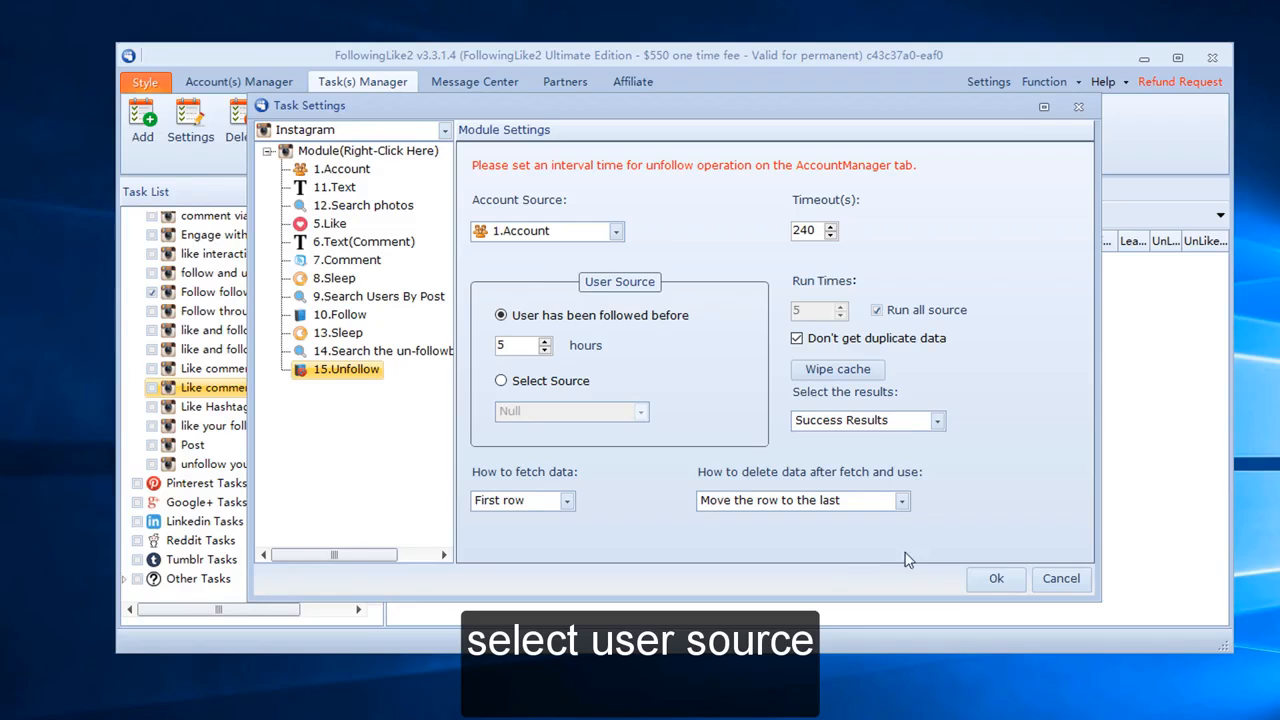
click(1075, 598)
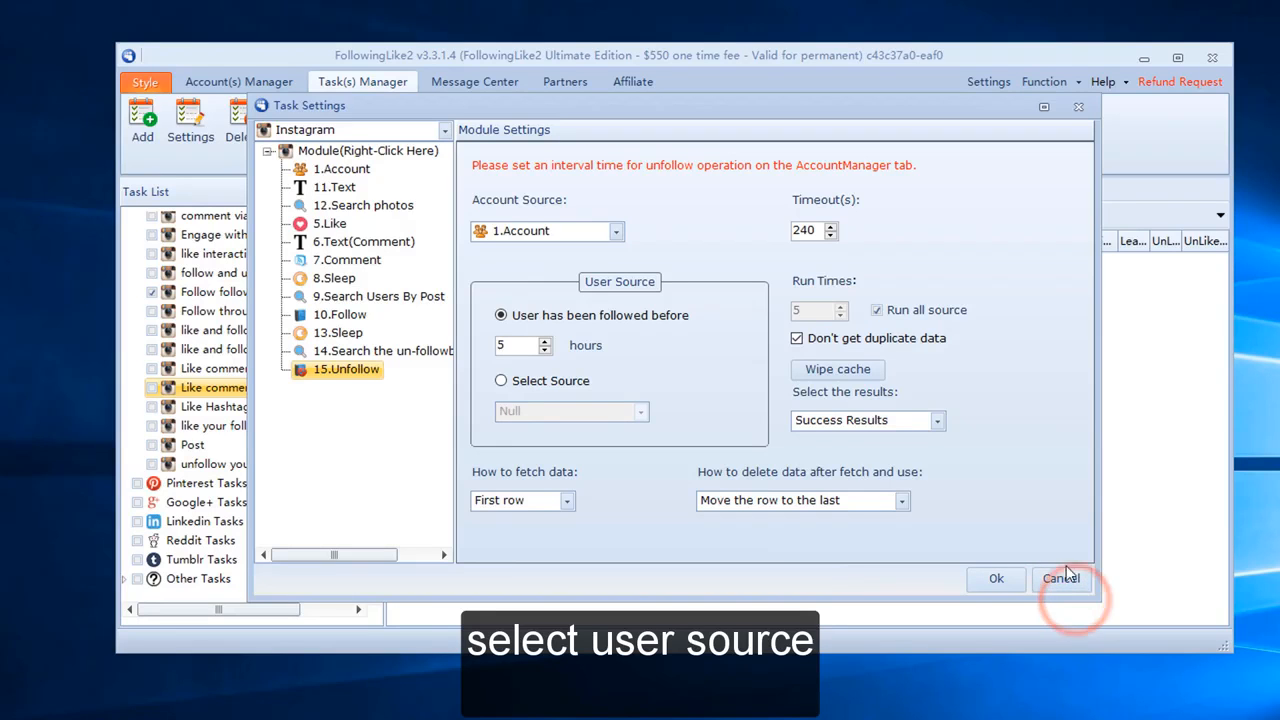
click(1055, 586)
click(212, 408)
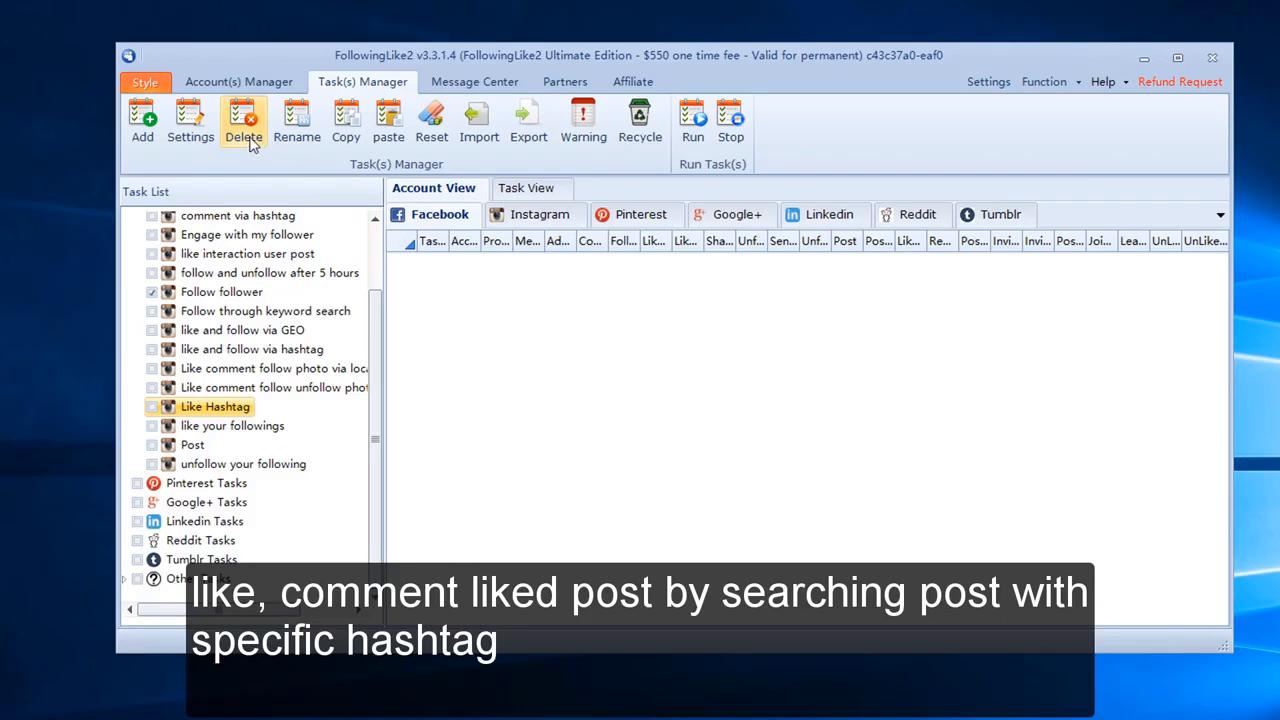
click(190, 125)
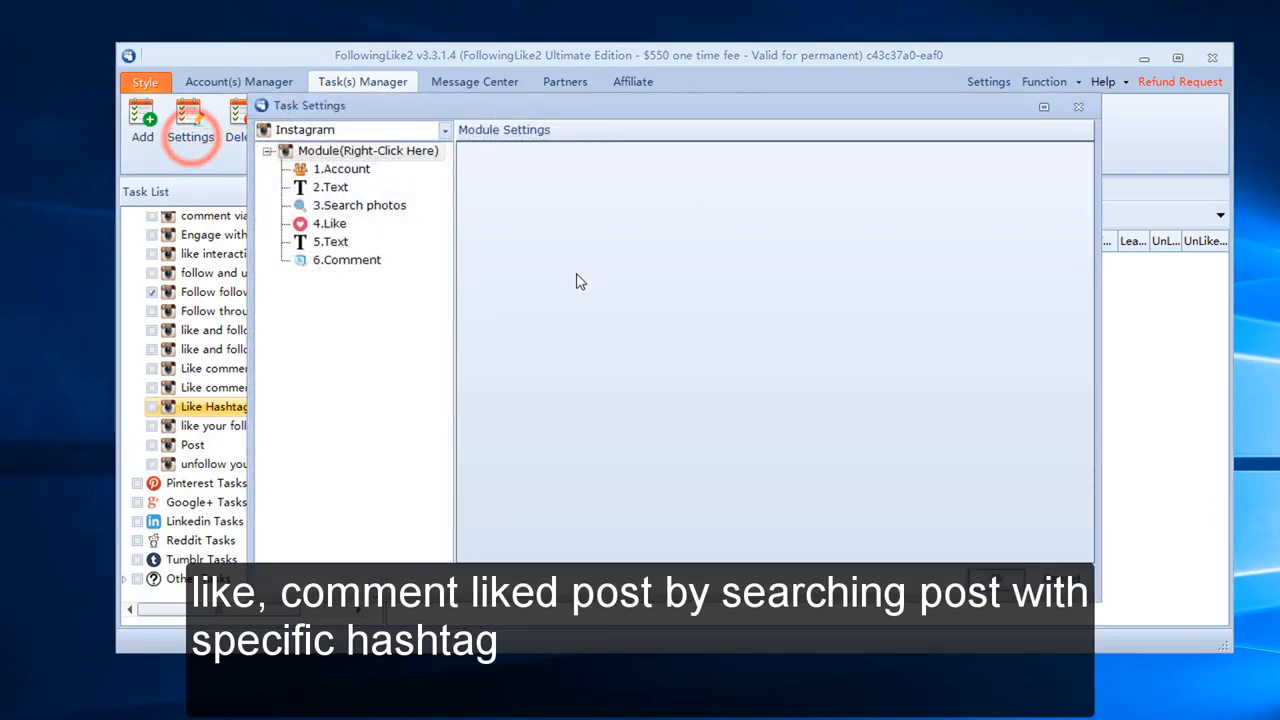
click(349, 174)
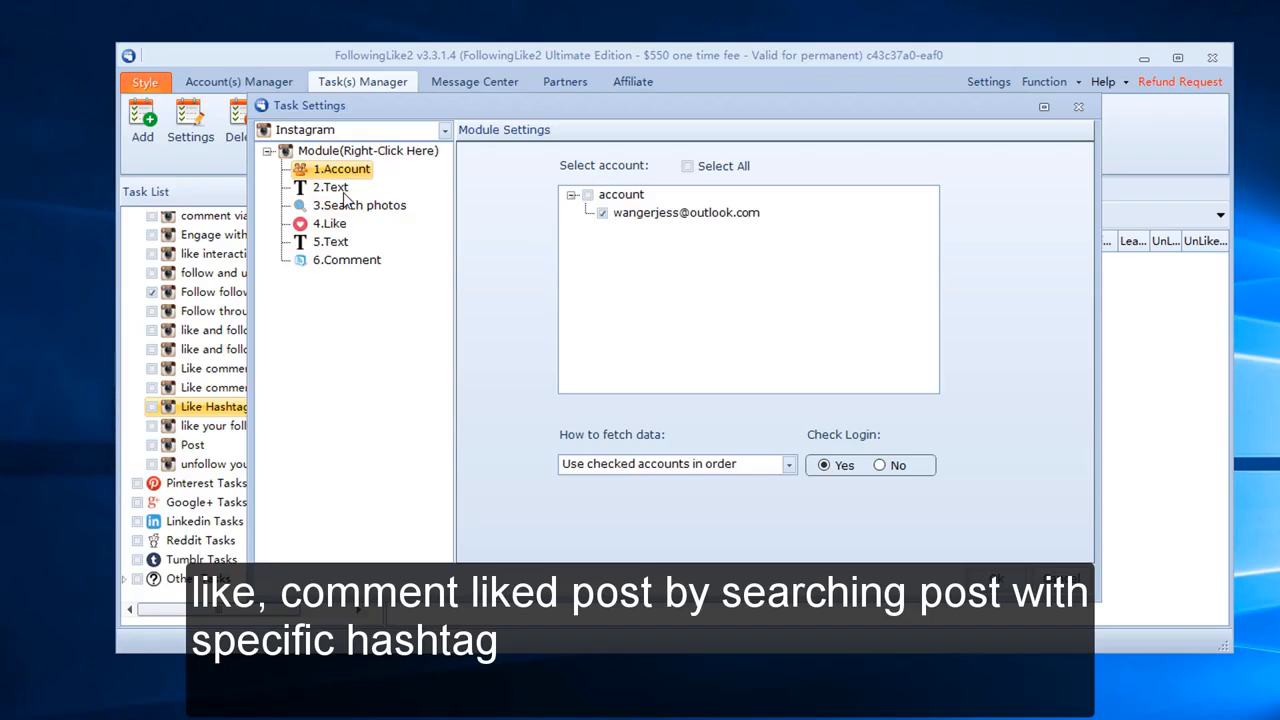
click(335, 188)
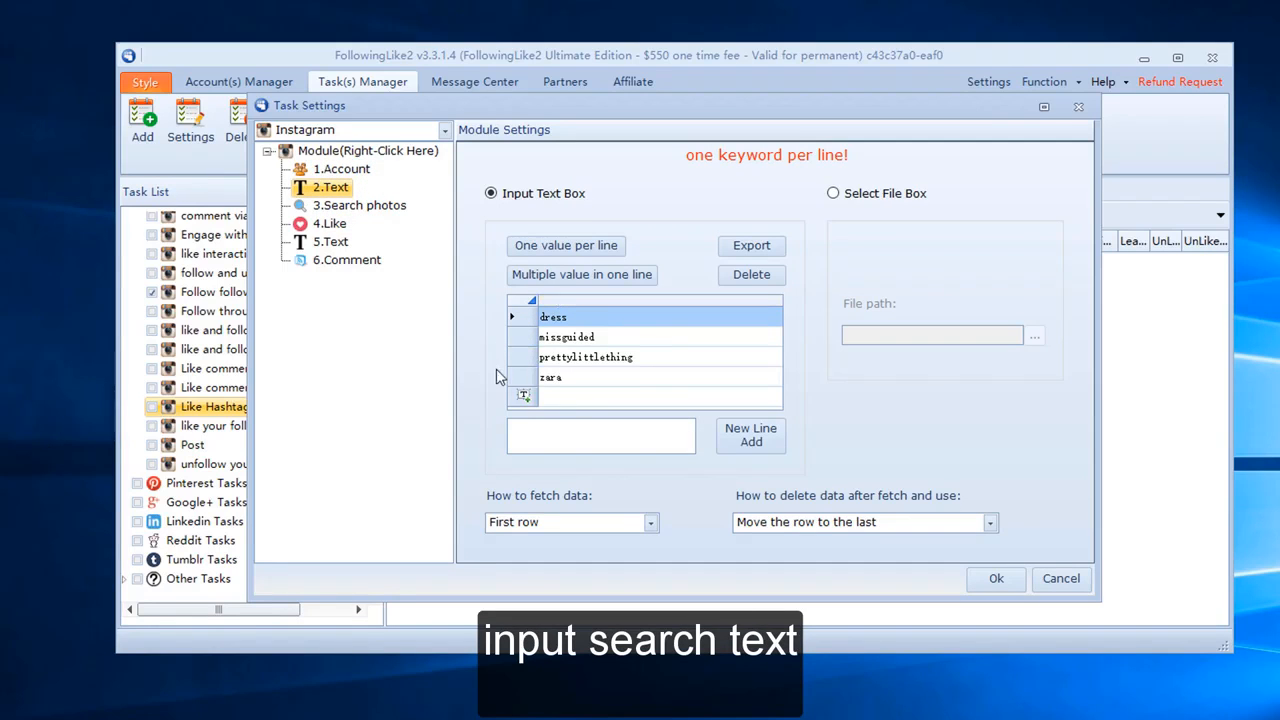
click(366, 206)
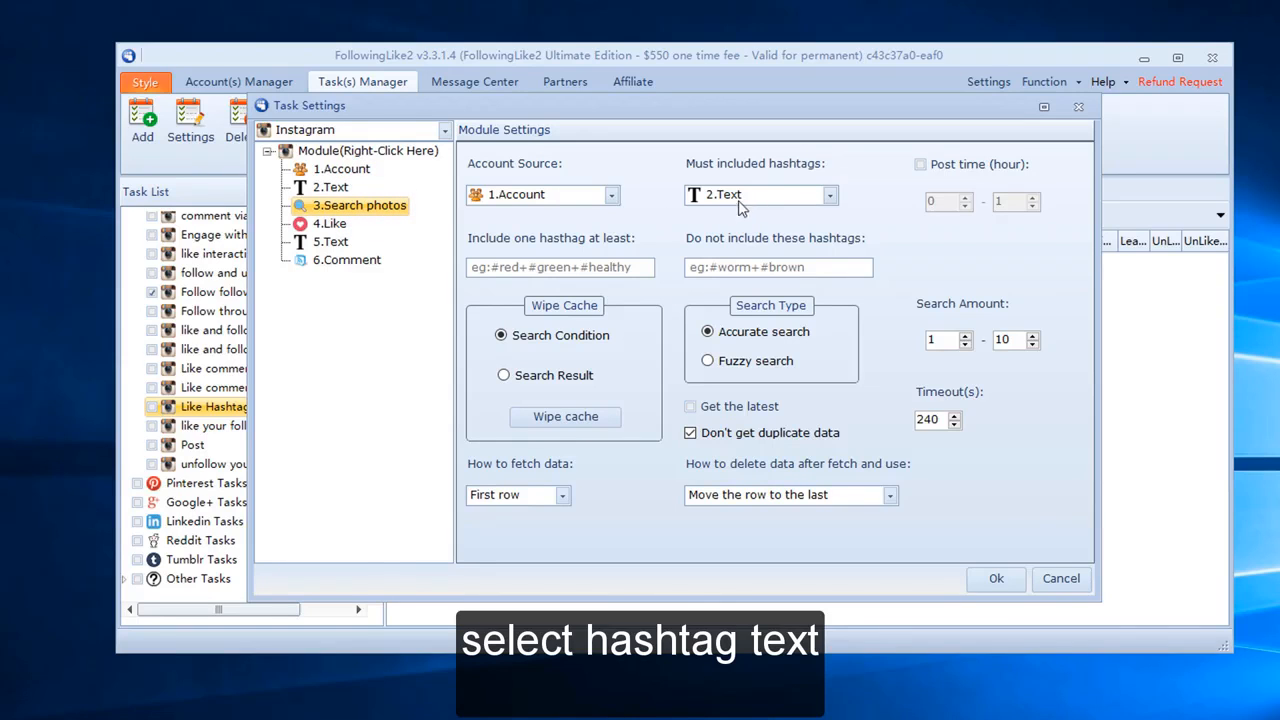
click(333, 225)
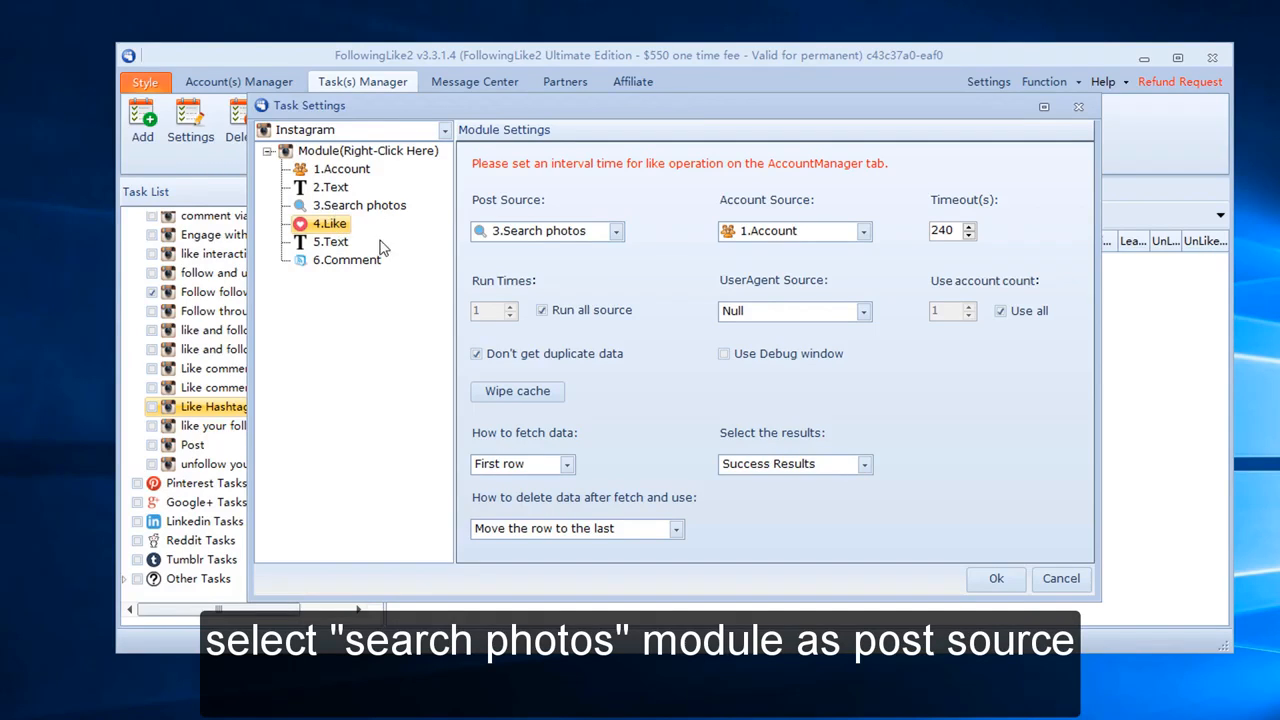
click(334, 244)
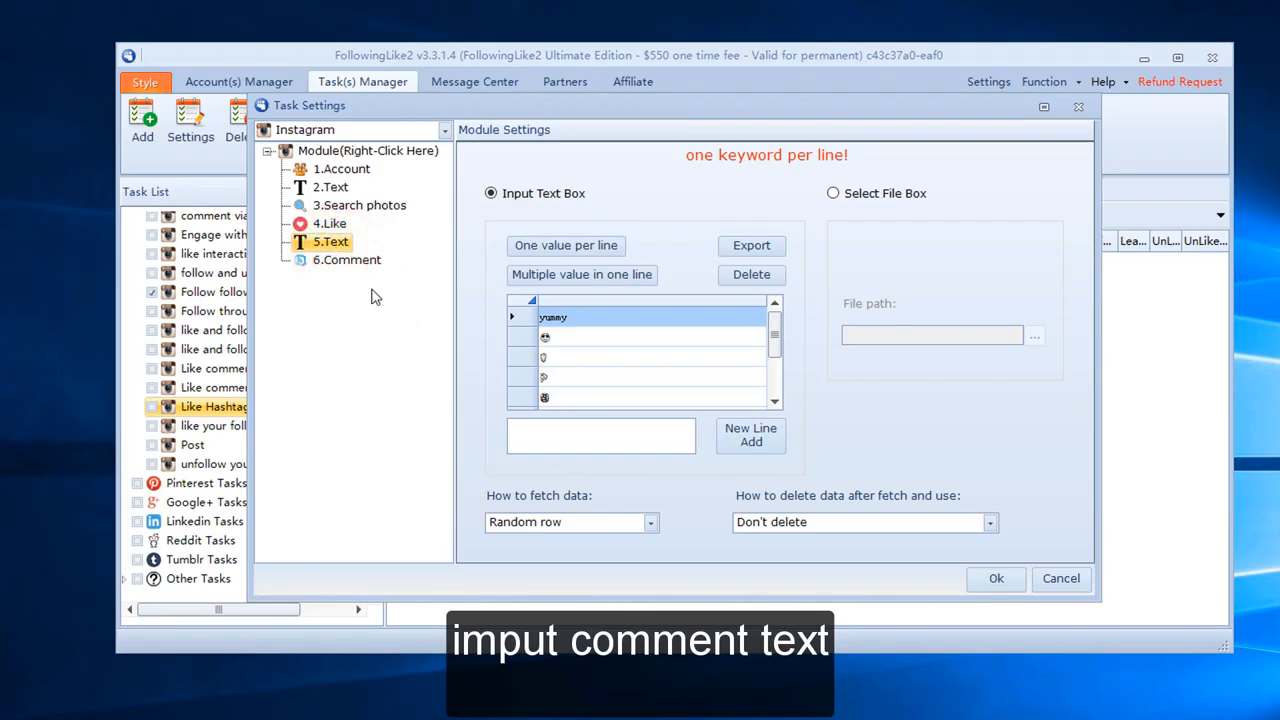
click(355, 260)
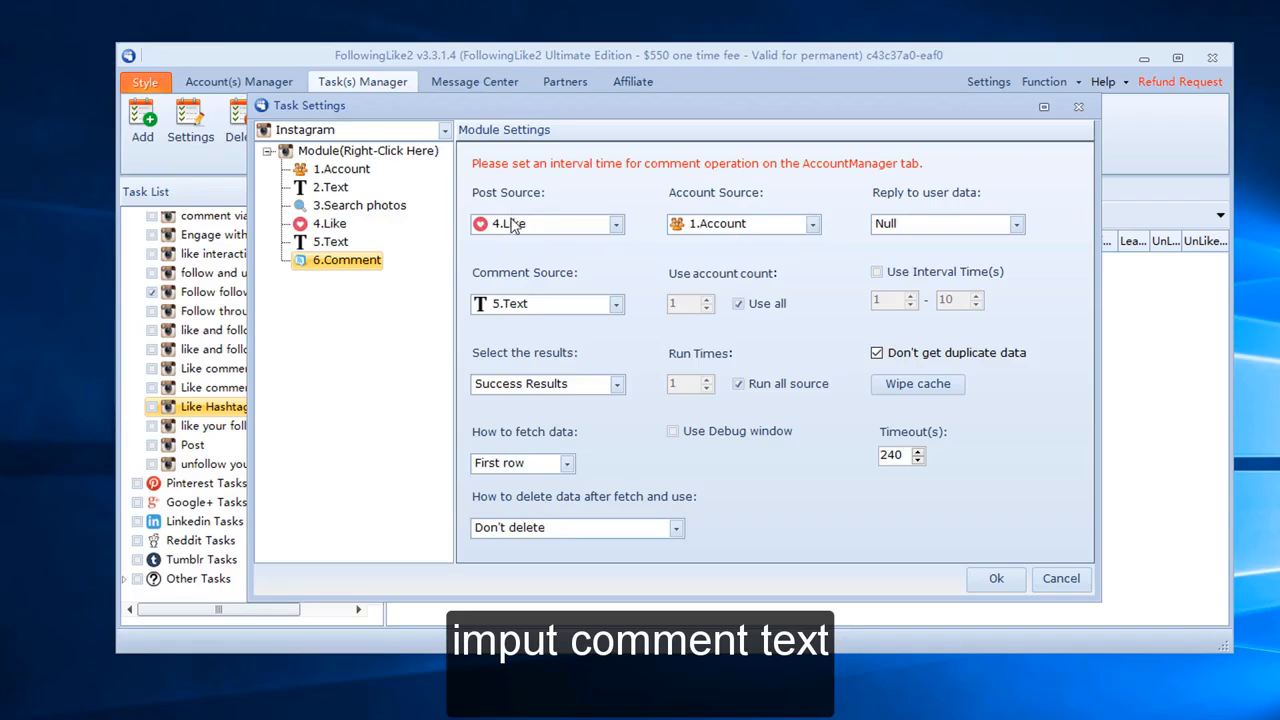
click(535, 310)
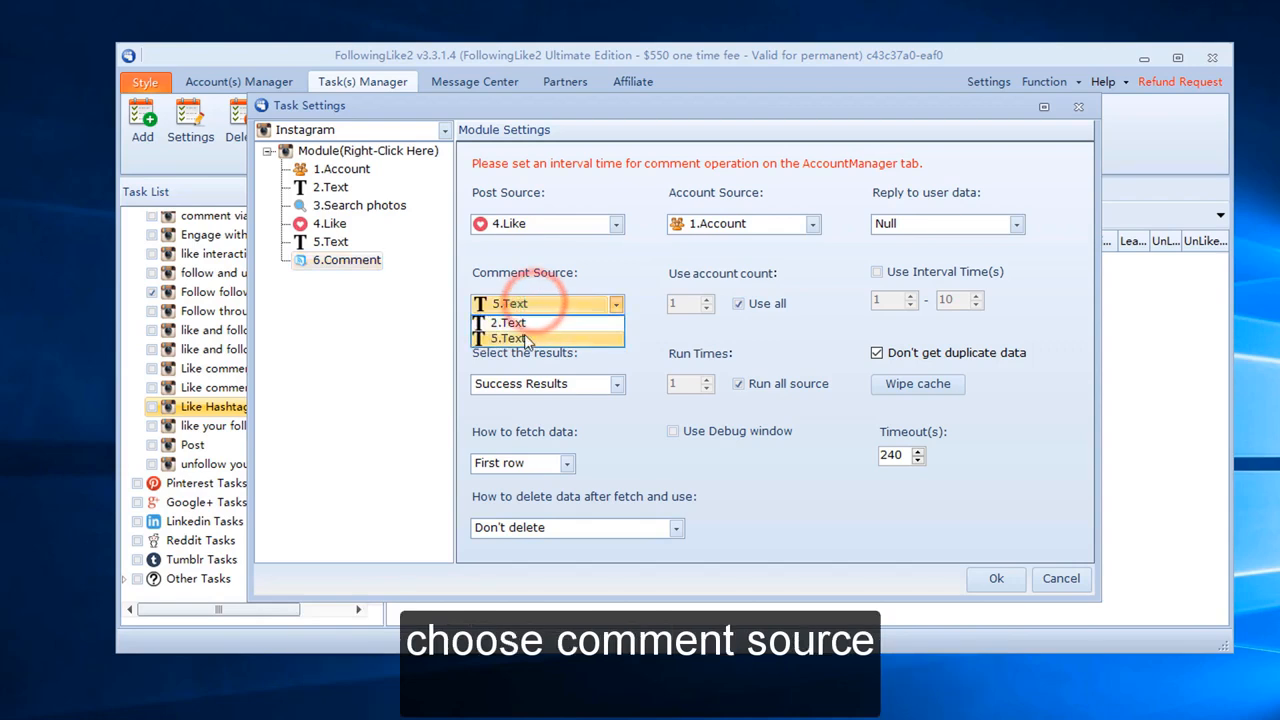
click(520, 337)
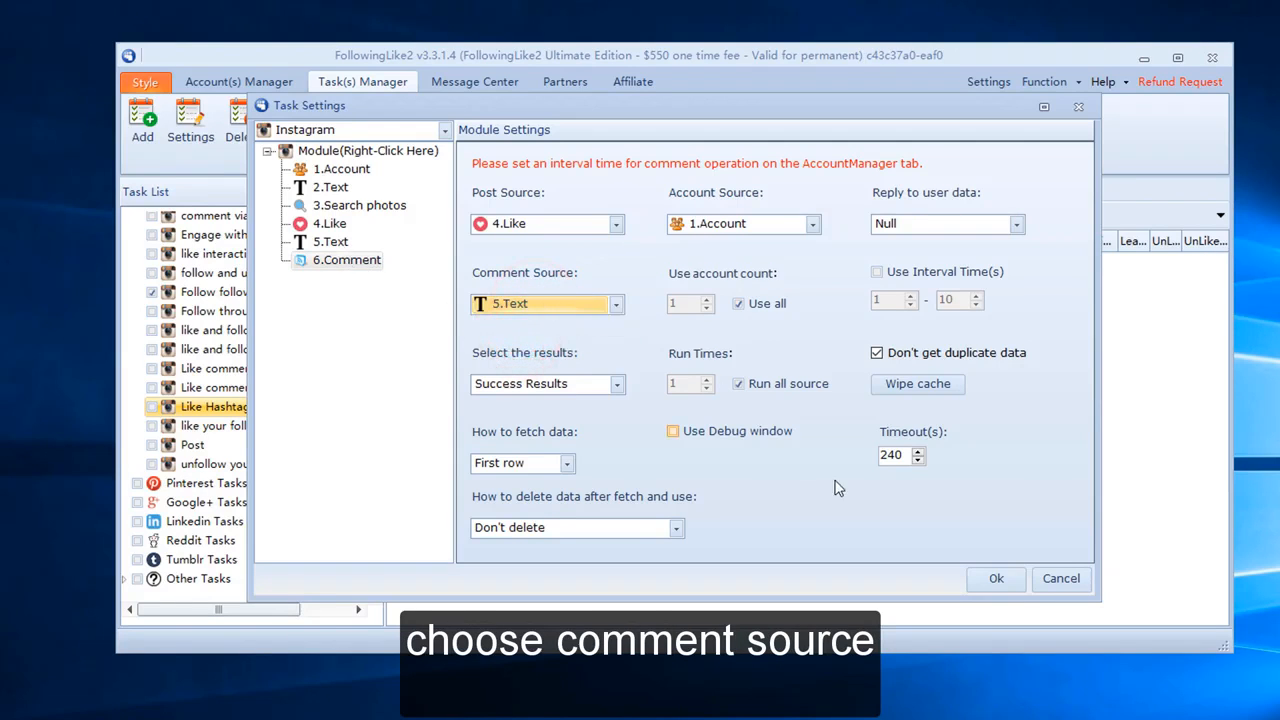
click(1060, 578)
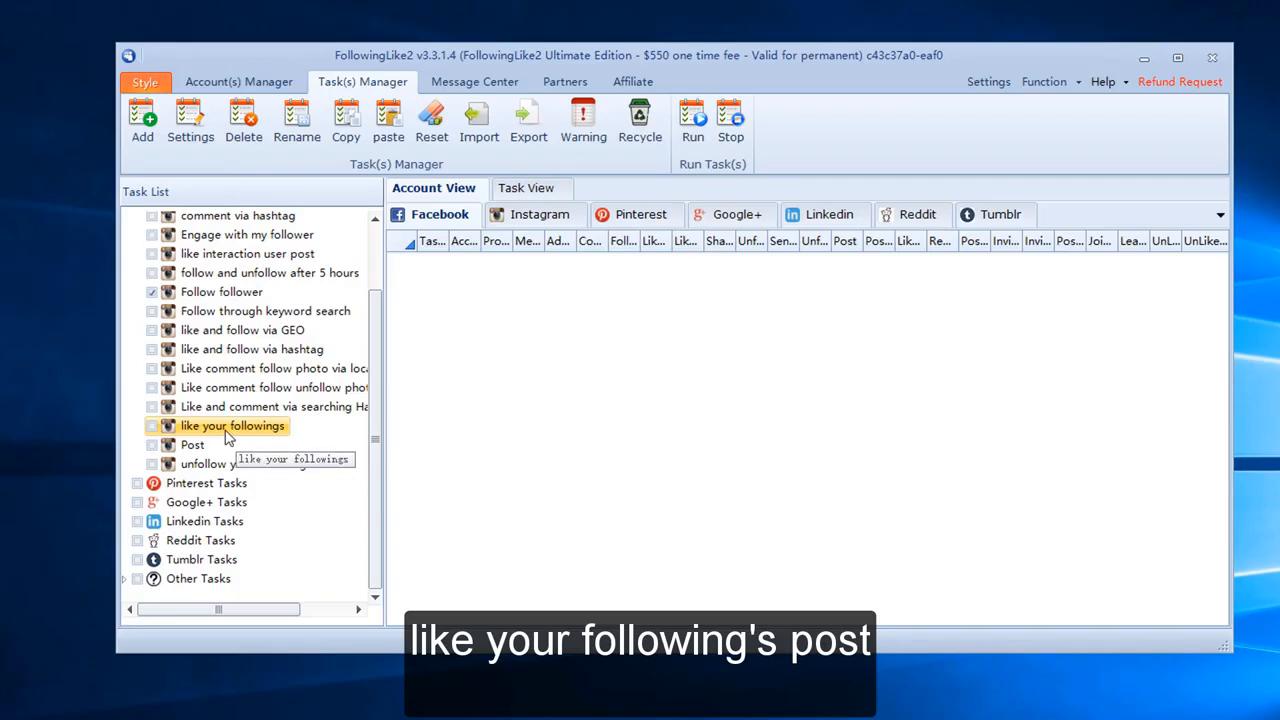
click(190, 130)
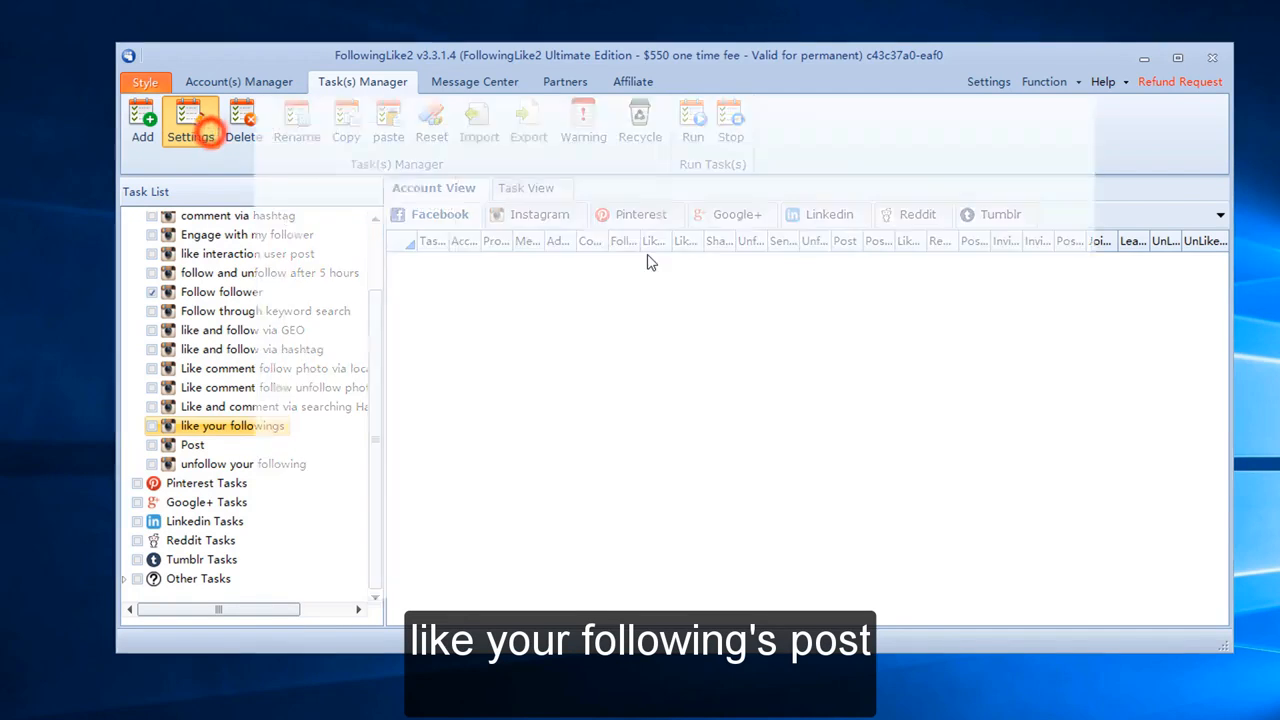
click(348, 172)
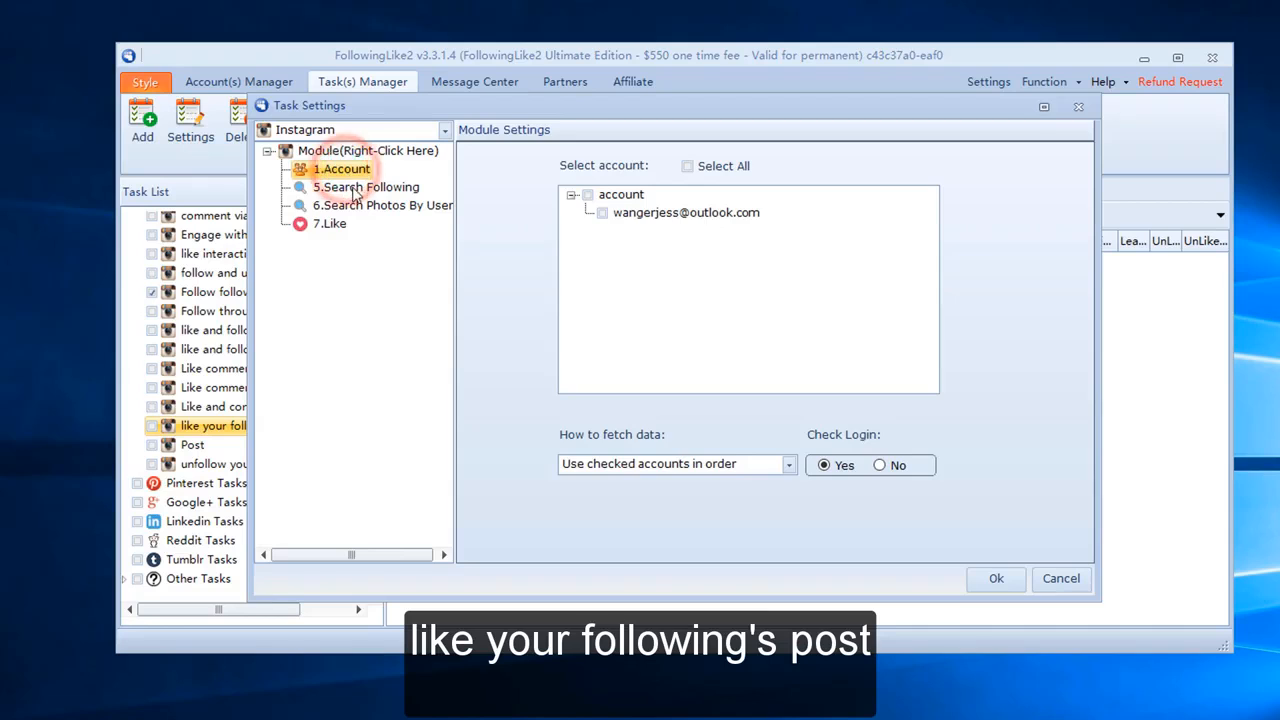
click(352, 189)
click(338, 170)
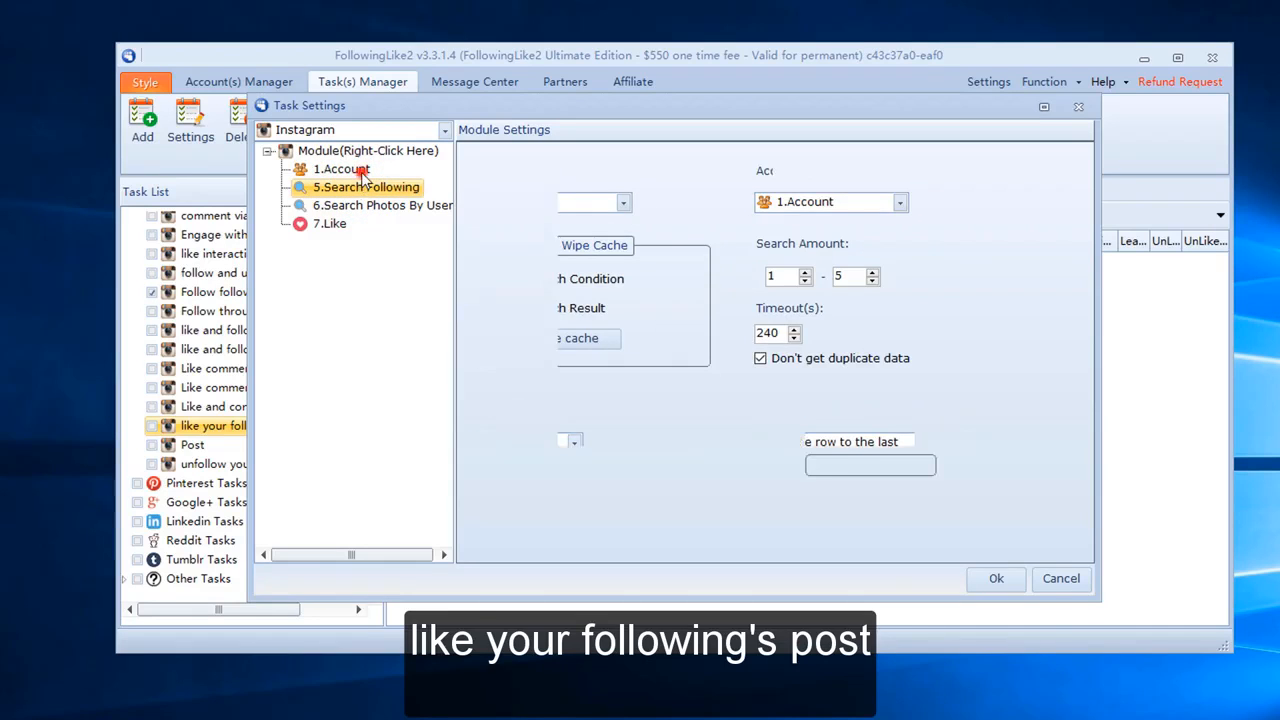
click(582, 196)
click(328, 189)
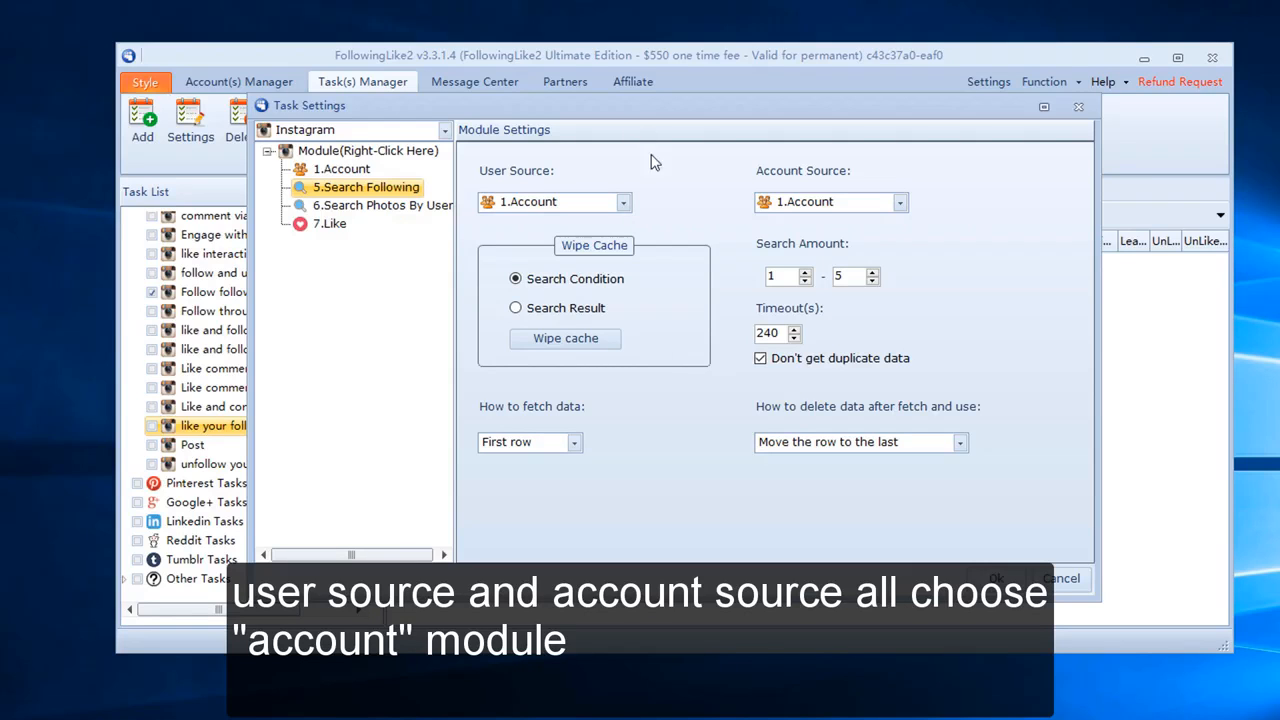
click(405, 206)
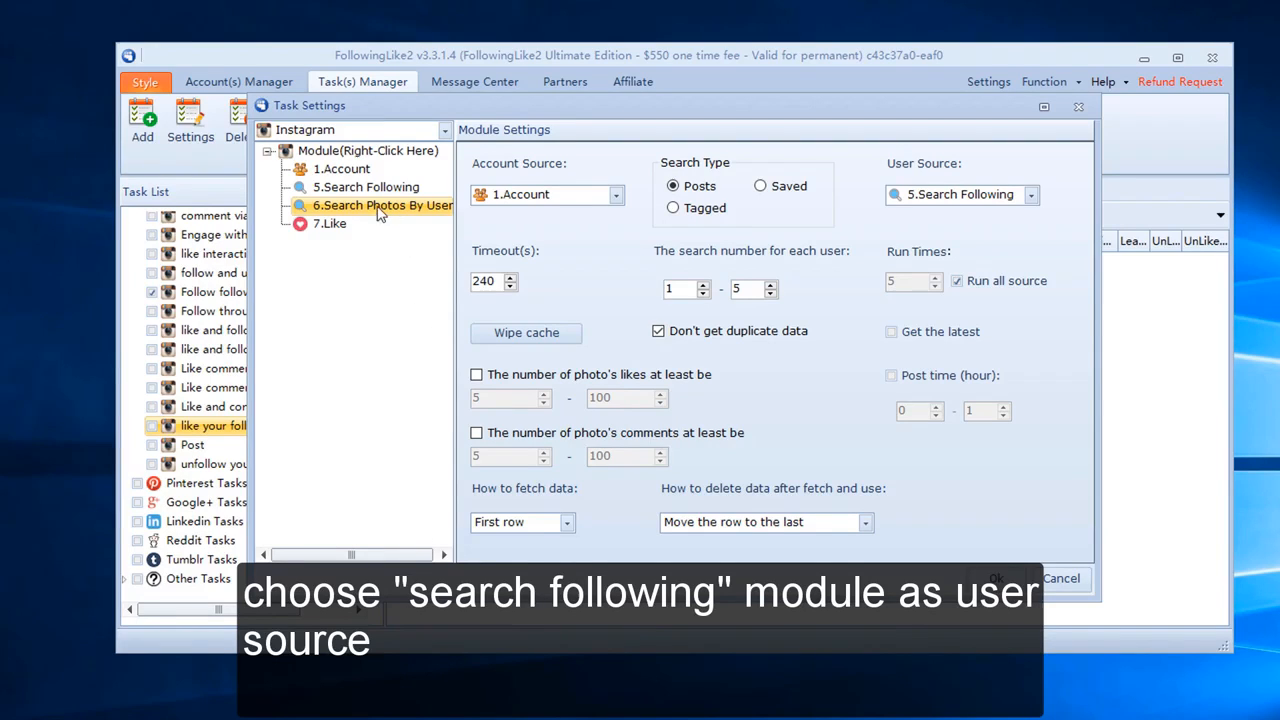
click(444, 555)
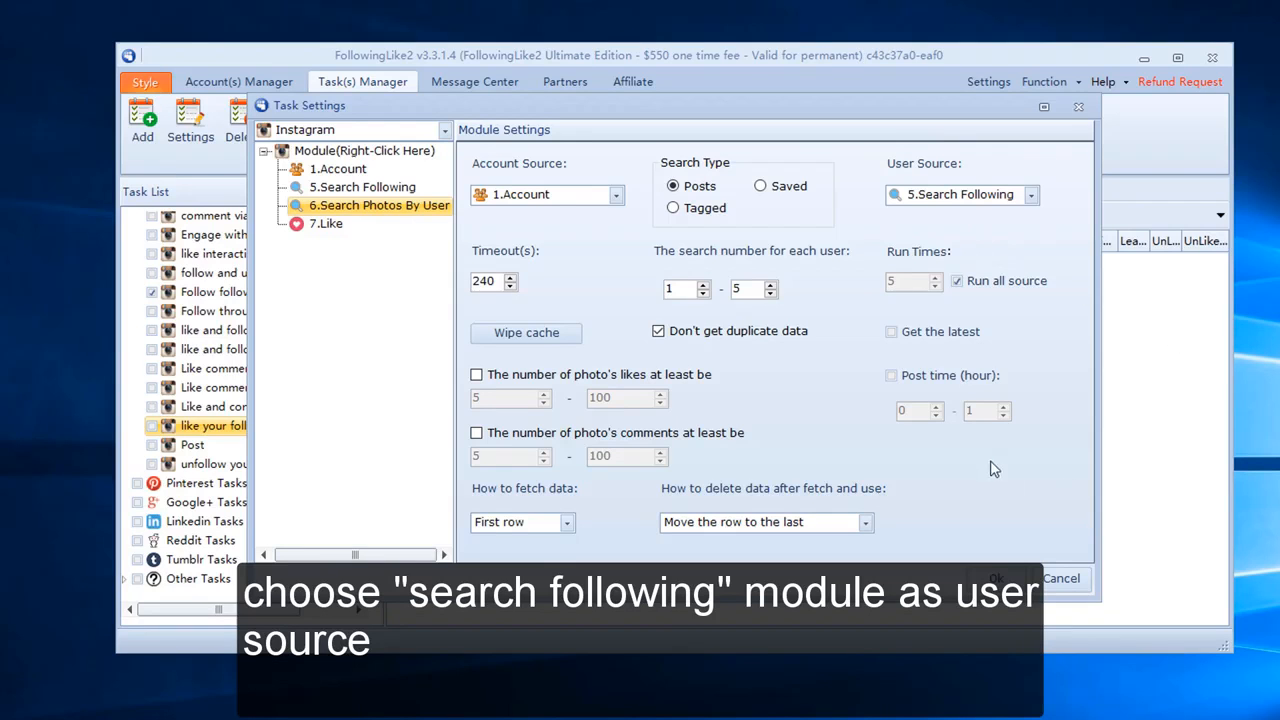
click(330, 226)
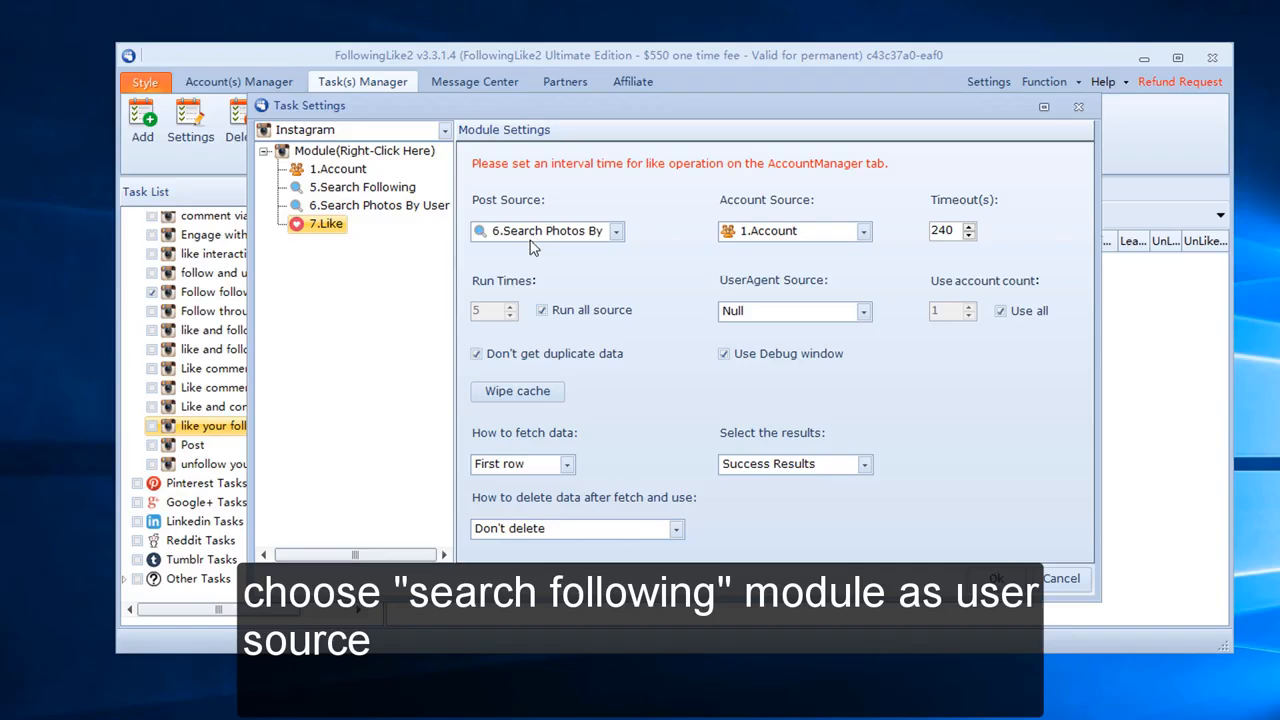
click(1062, 578)
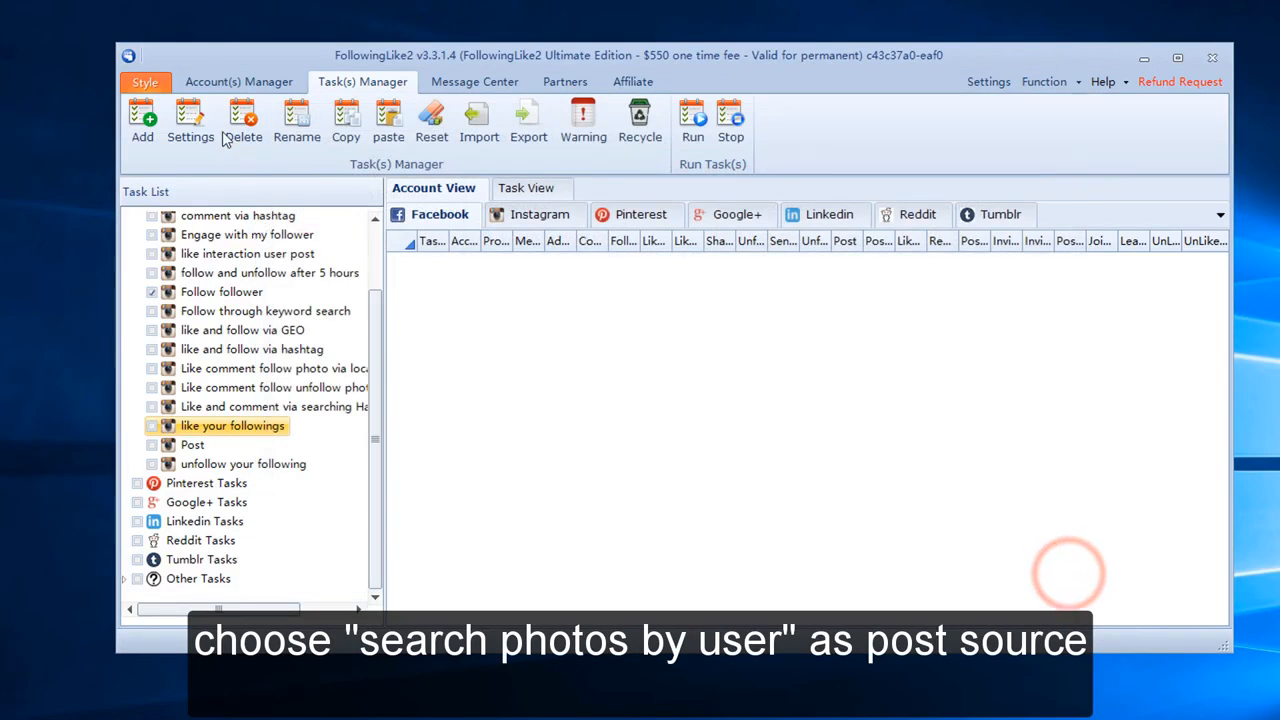
Step: Import BlueDream_4k.jpg into the Post task's 3.Photo module
click(185, 446)
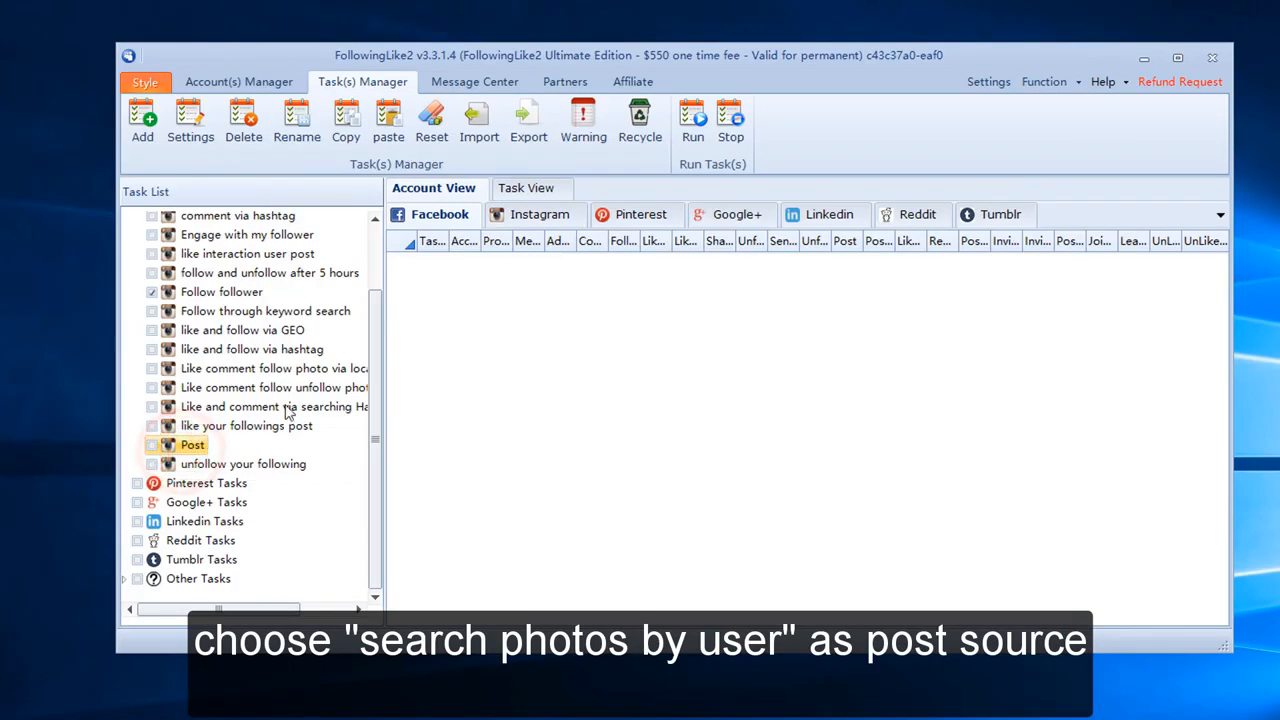
click(190, 128)
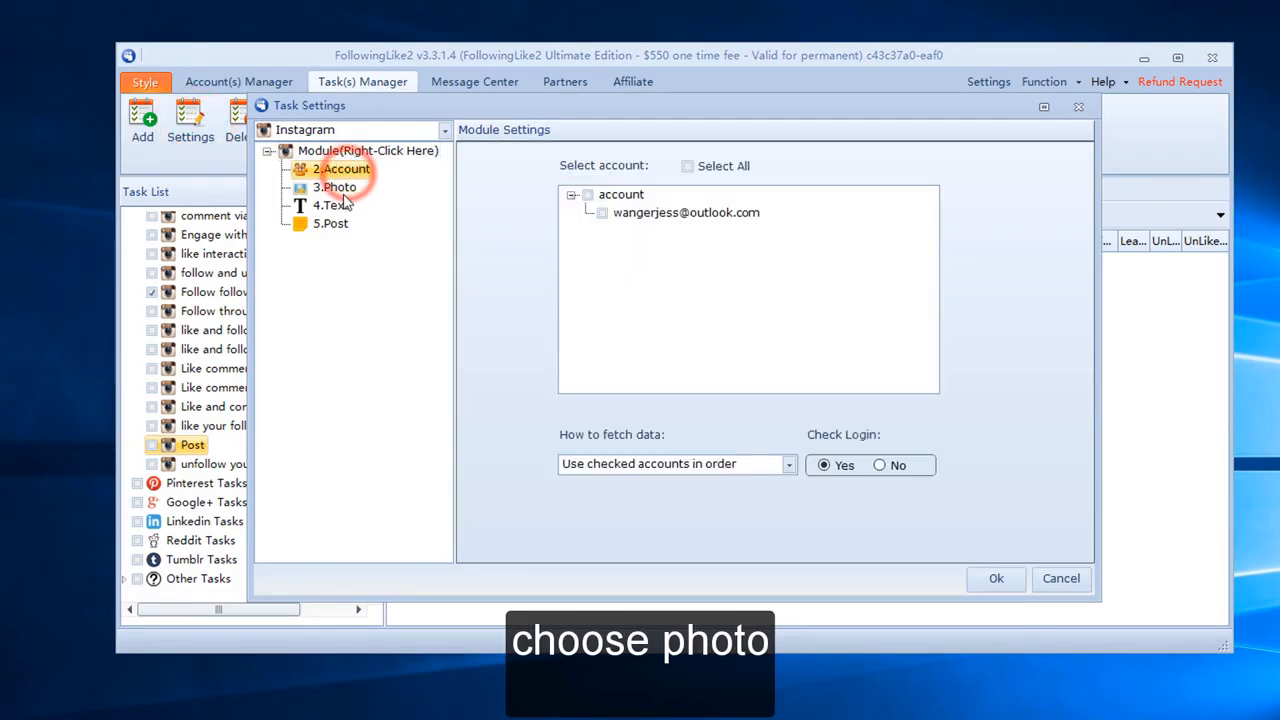
click(345, 190)
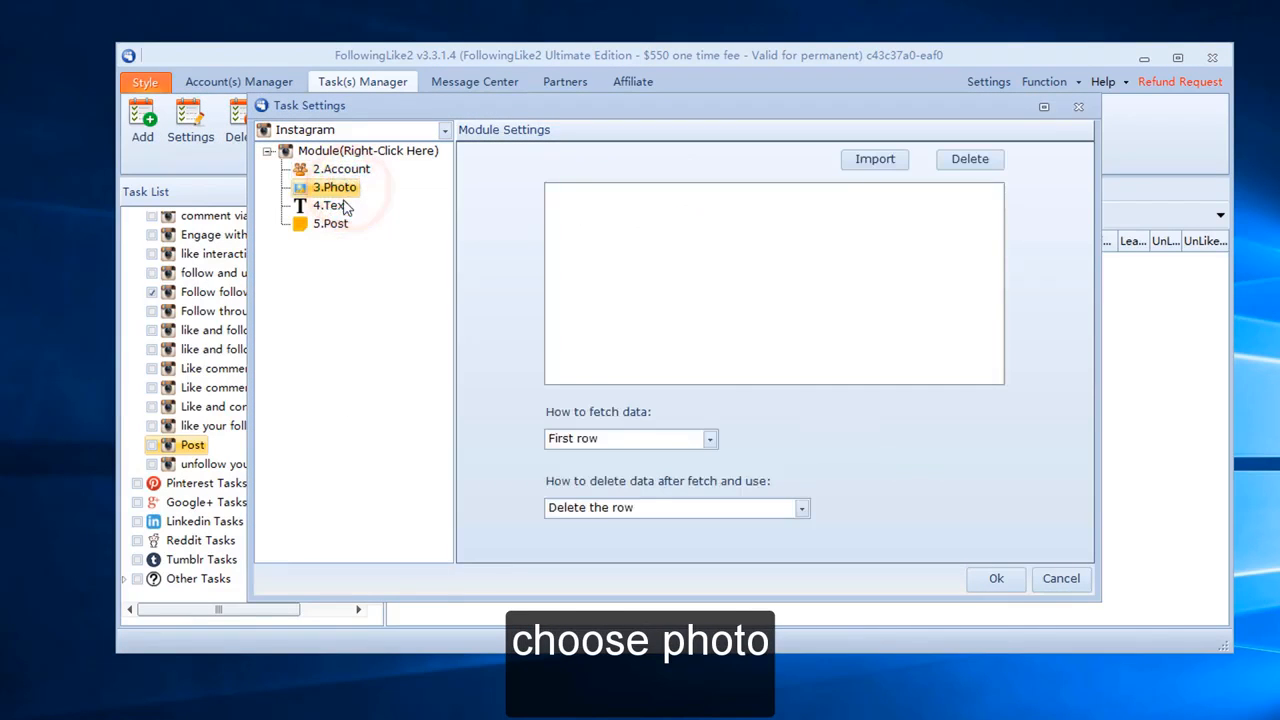
click(884, 162)
click(866, 278)
click(1006, 579)
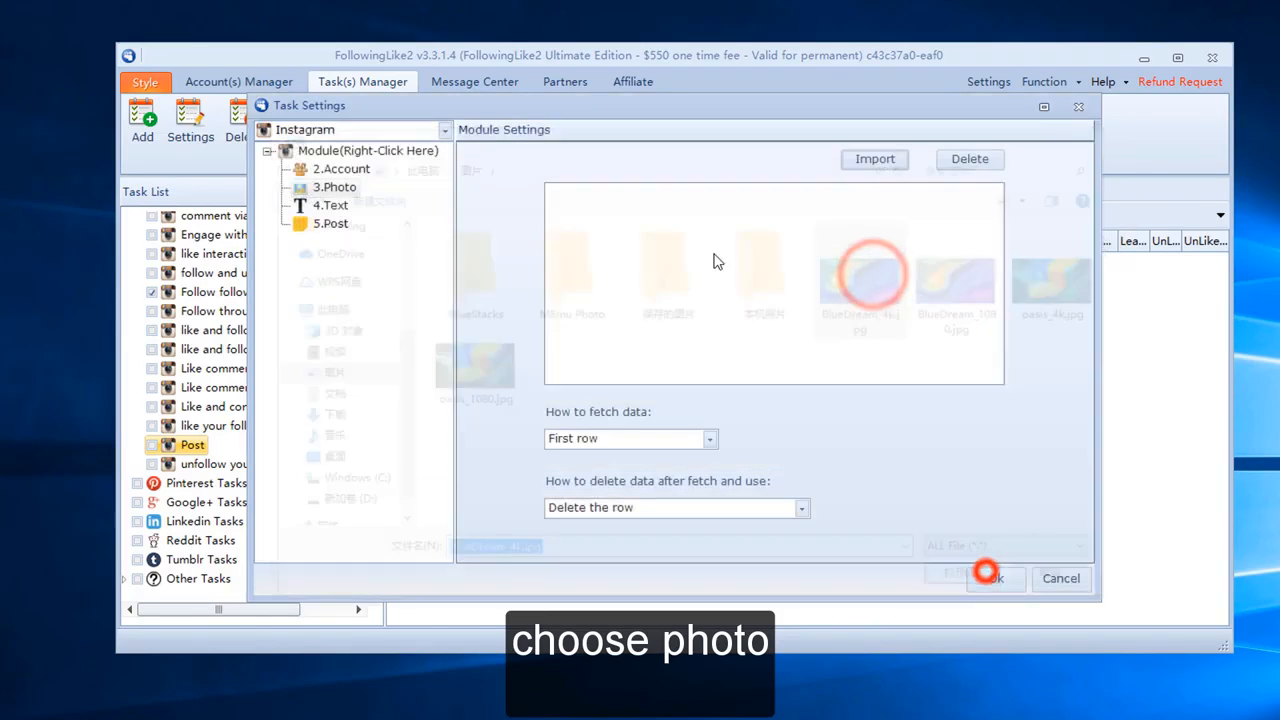
Step: Enter 'dreen' as the first 4.Text caption row, check the Post module's sources, then cancel
click(330, 206)
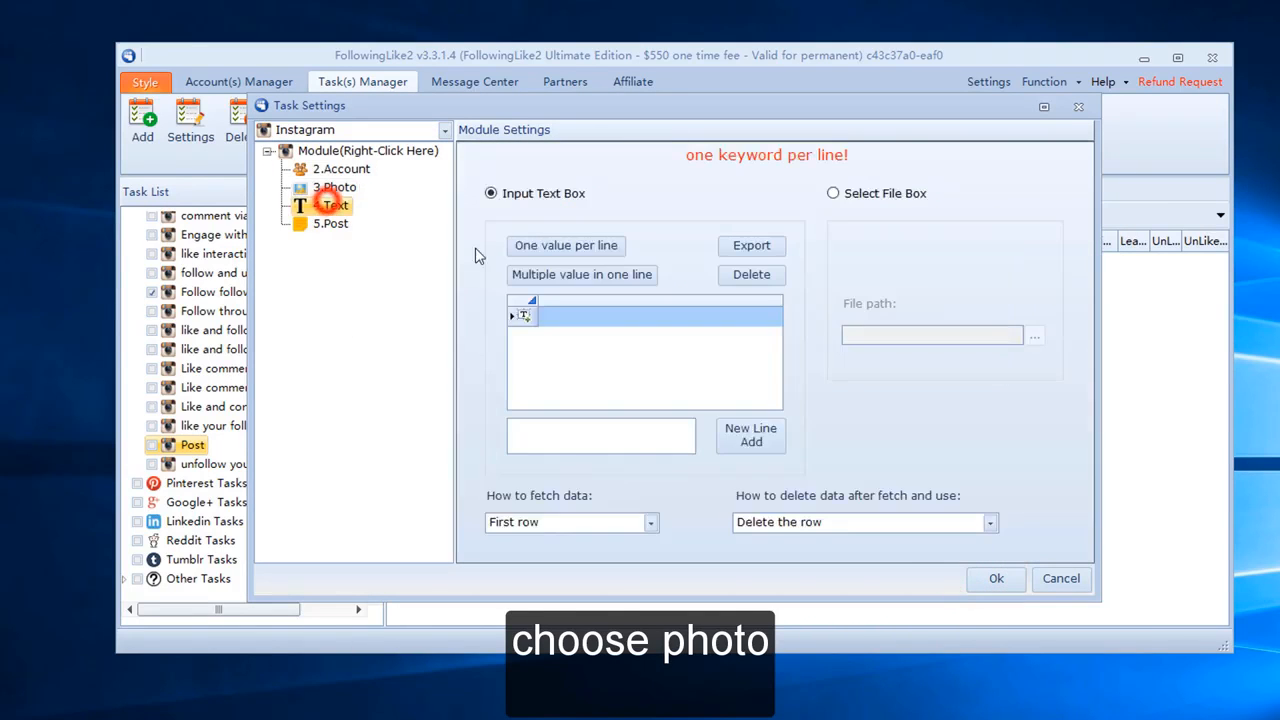
click(558, 315)
click(558, 315)
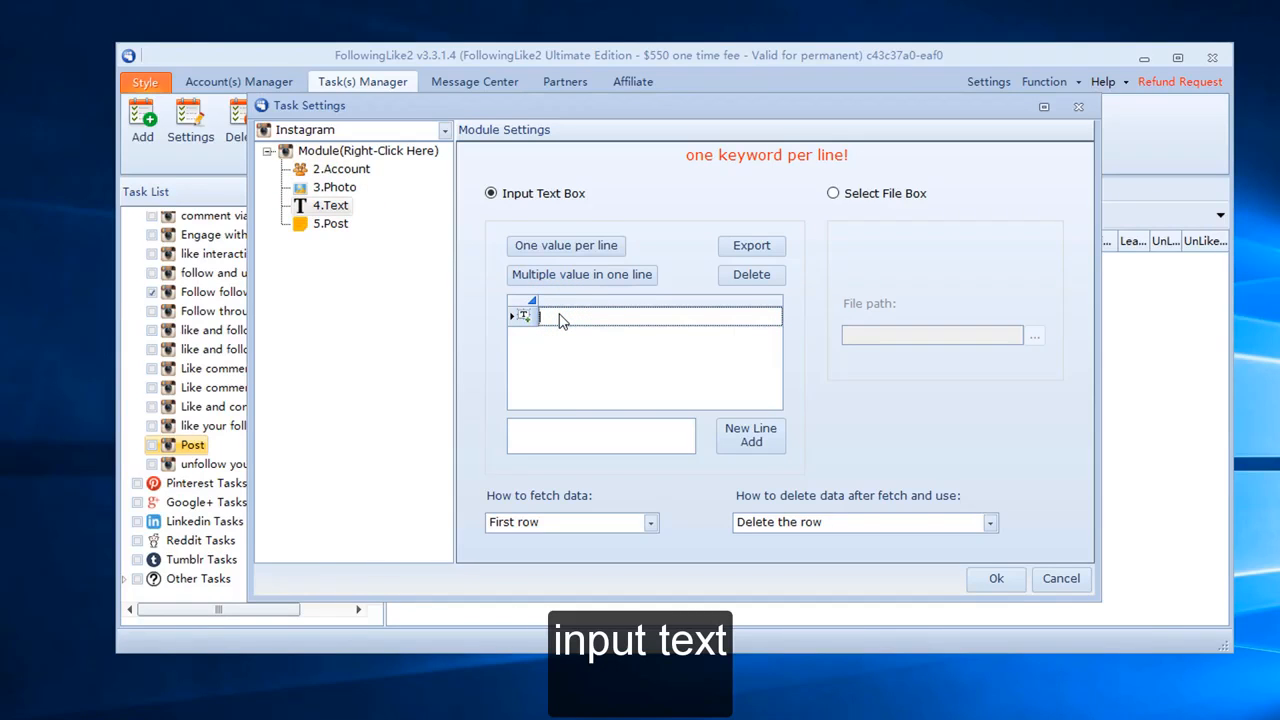
text(d)
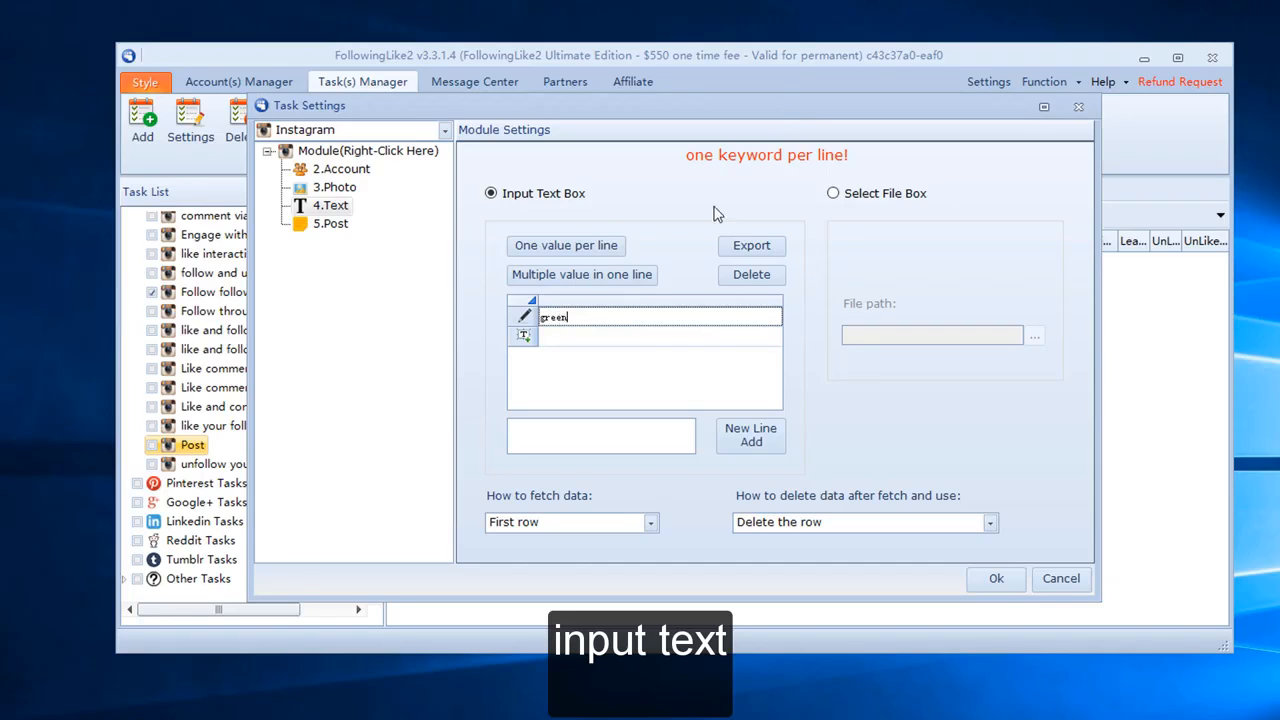
text(reen)
click(320, 228)
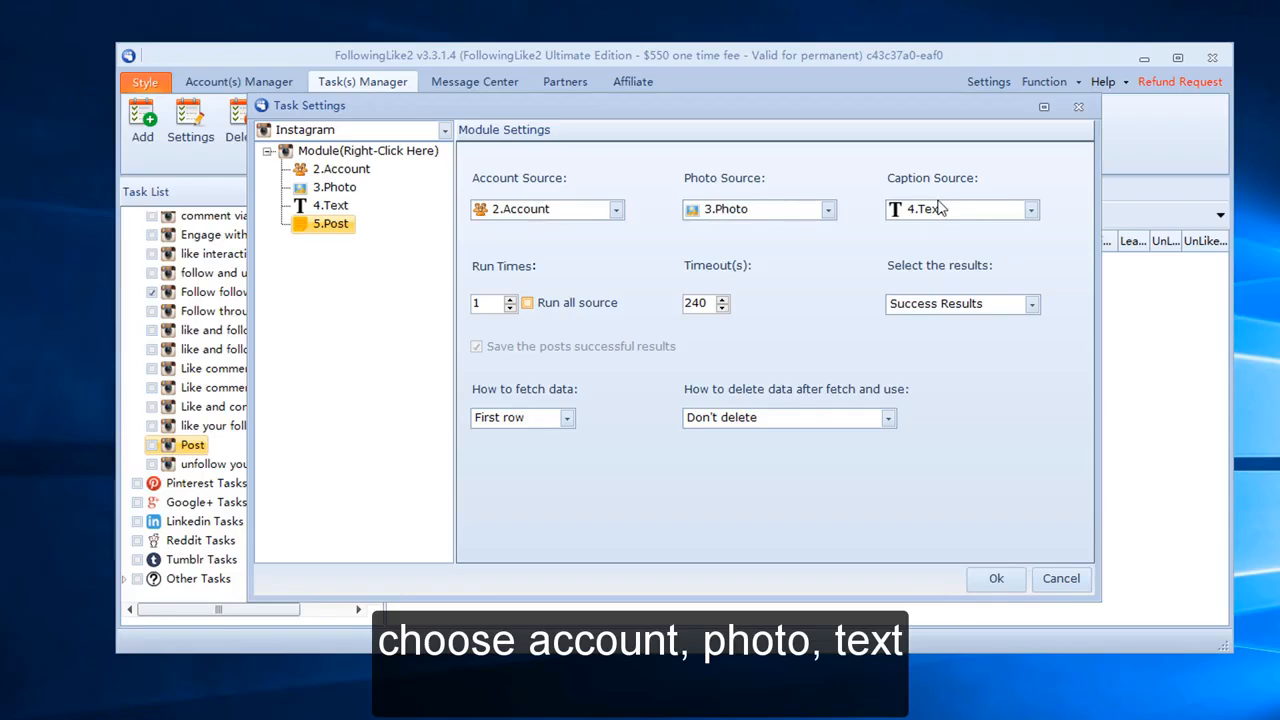
click(1063, 580)
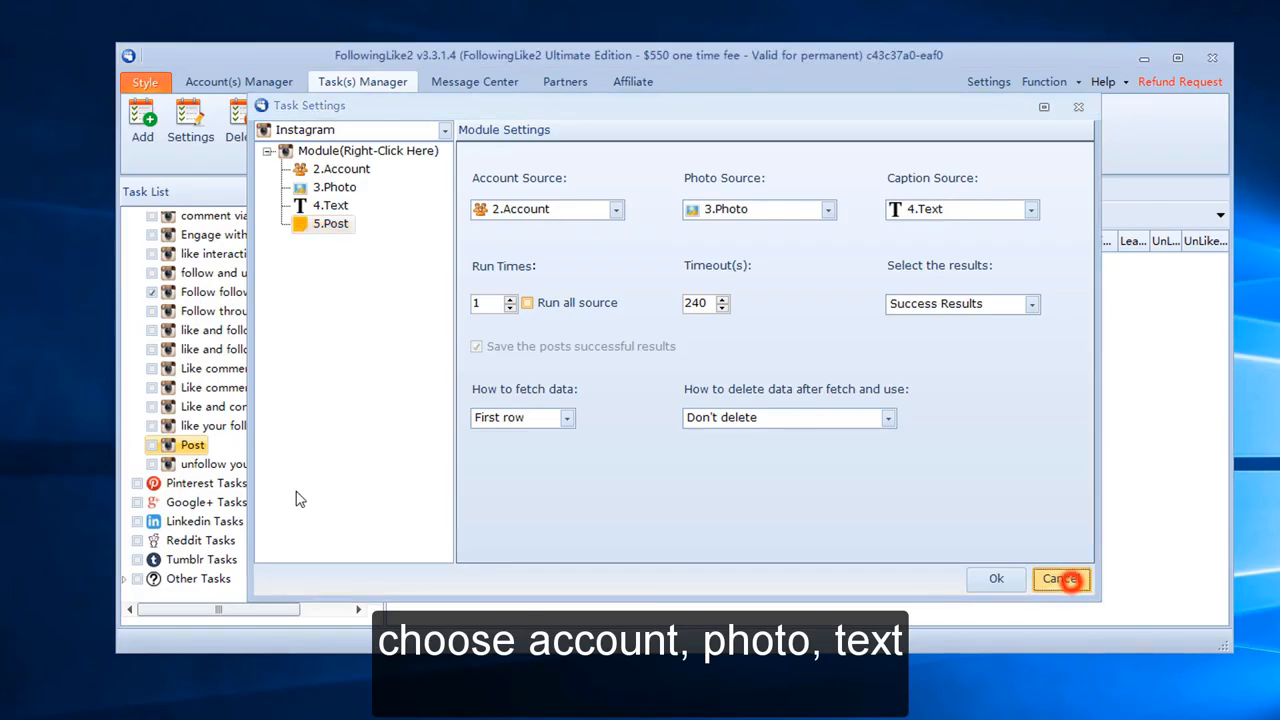
Step: Check the unfollow your following task's Account, Search Following and Unfollow modules, then cancel
click(250, 466)
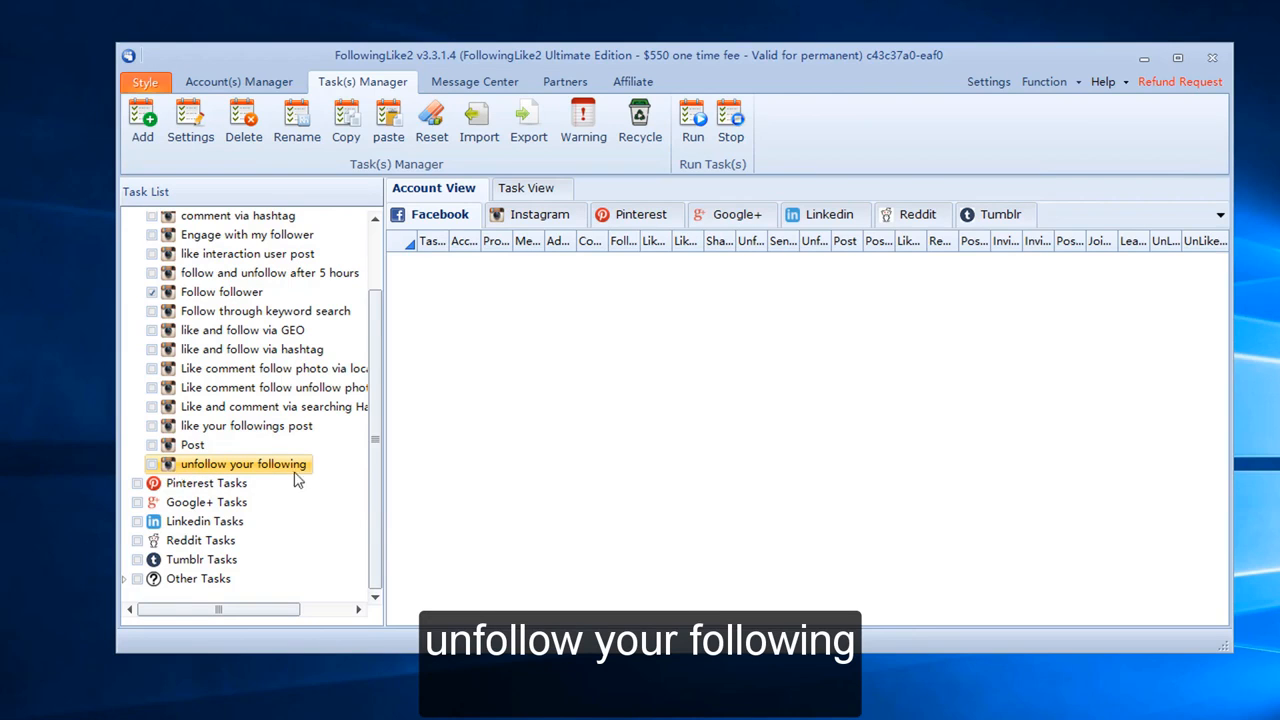
click(191, 122)
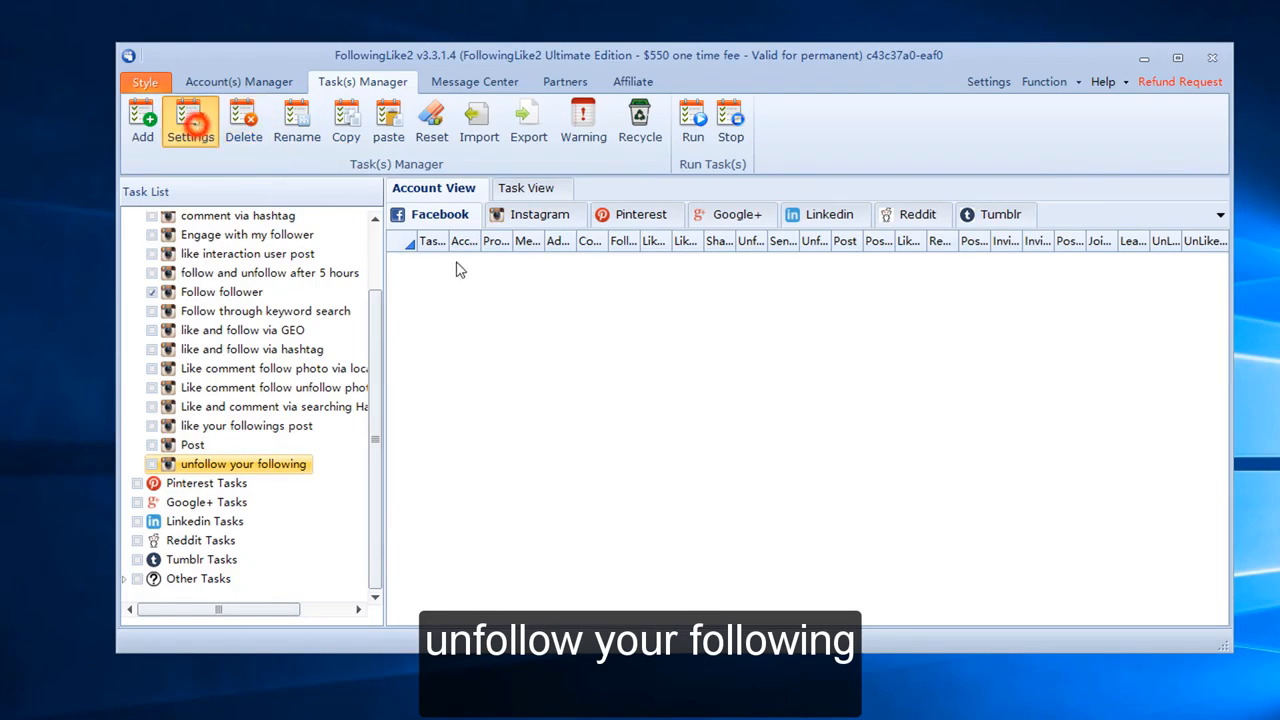
click(345, 169)
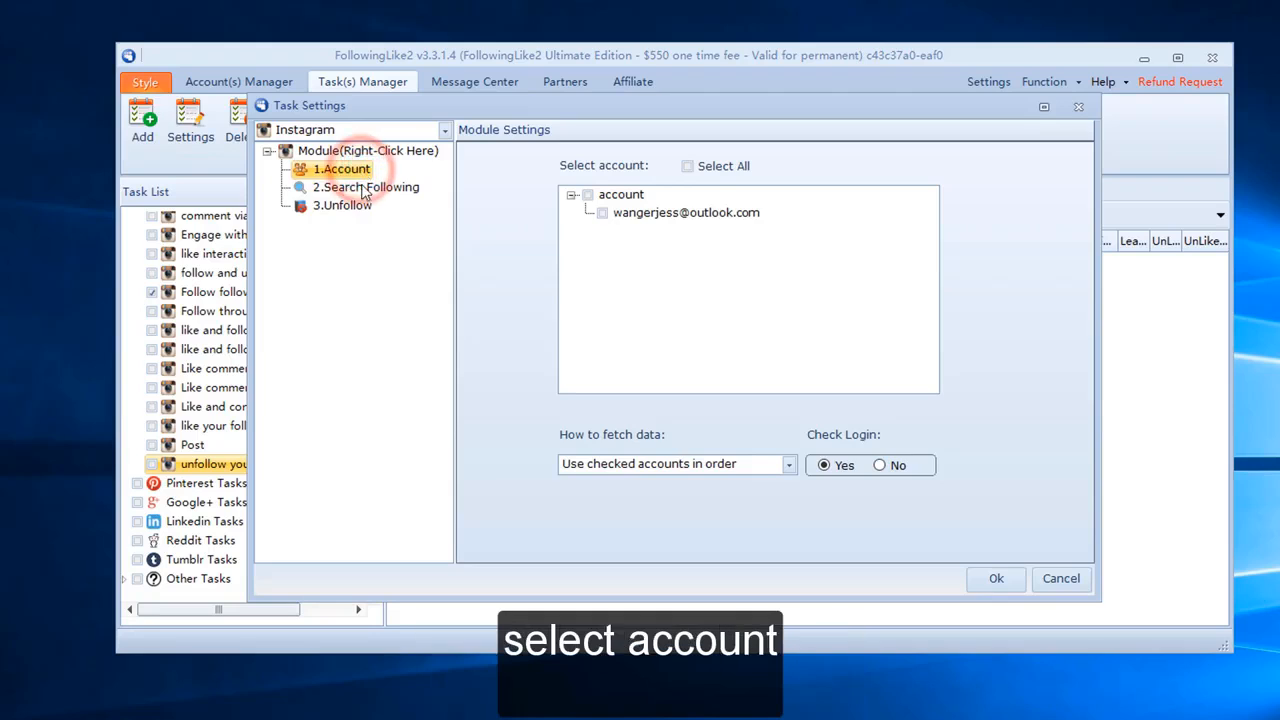
click(364, 189)
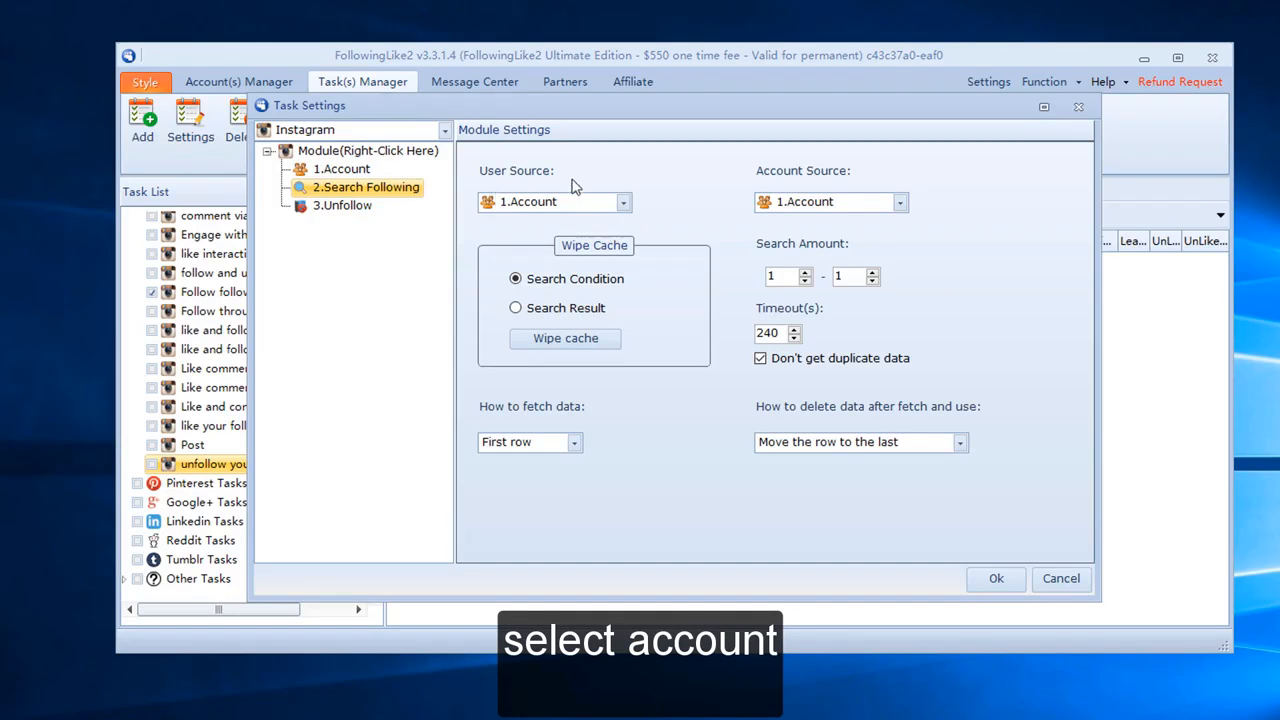
click(351, 207)
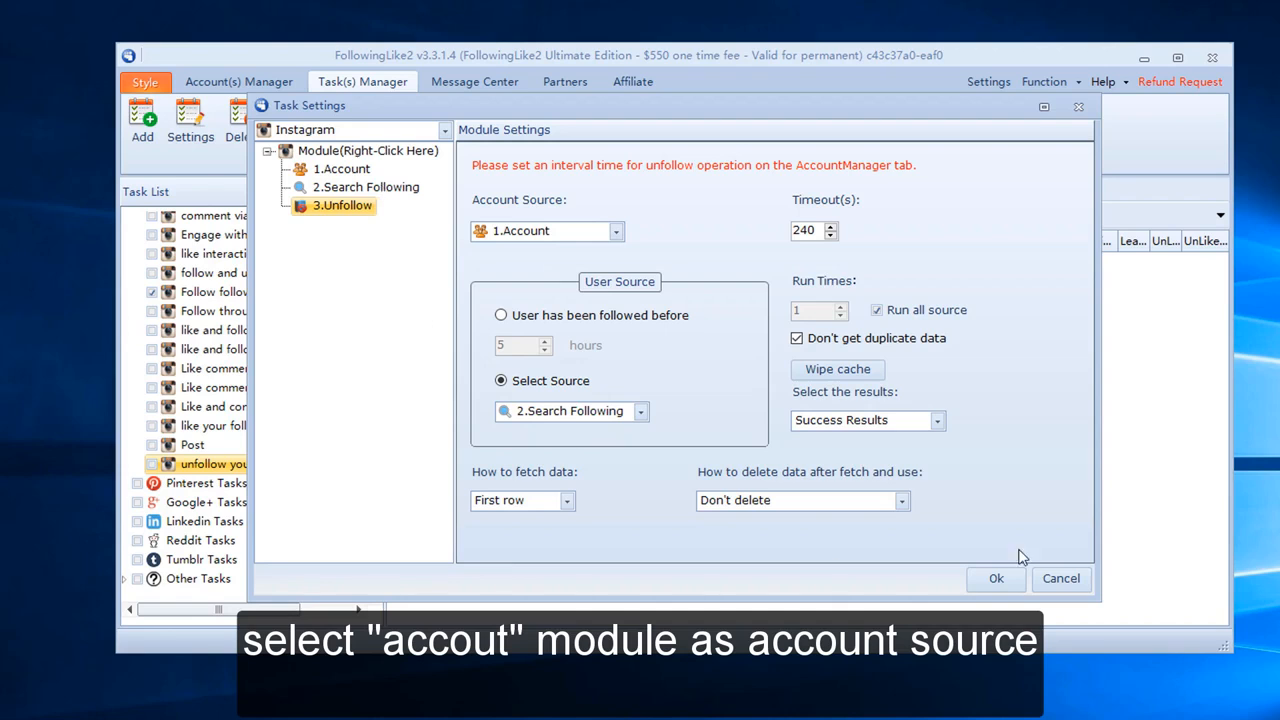
click(1062, 578)
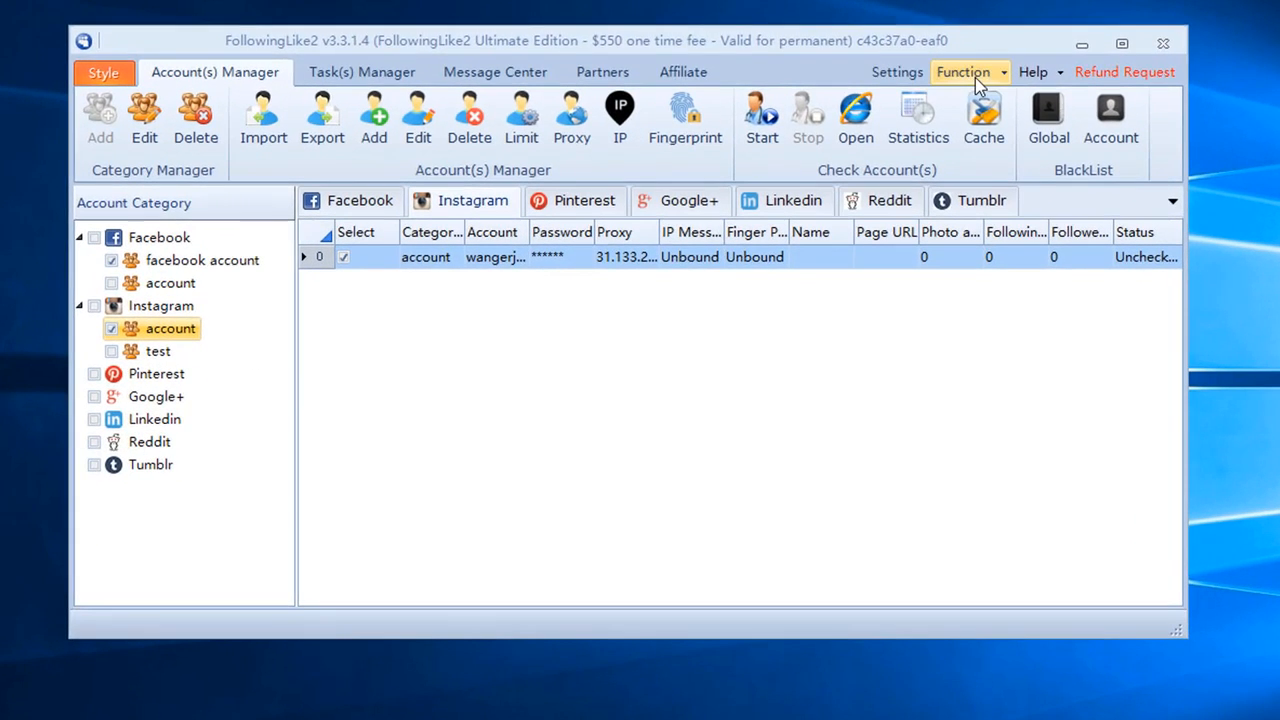
Step: Choose a display language under Function > Language, save it, and postpone the restart
click(975, 77)
click(976, 99)
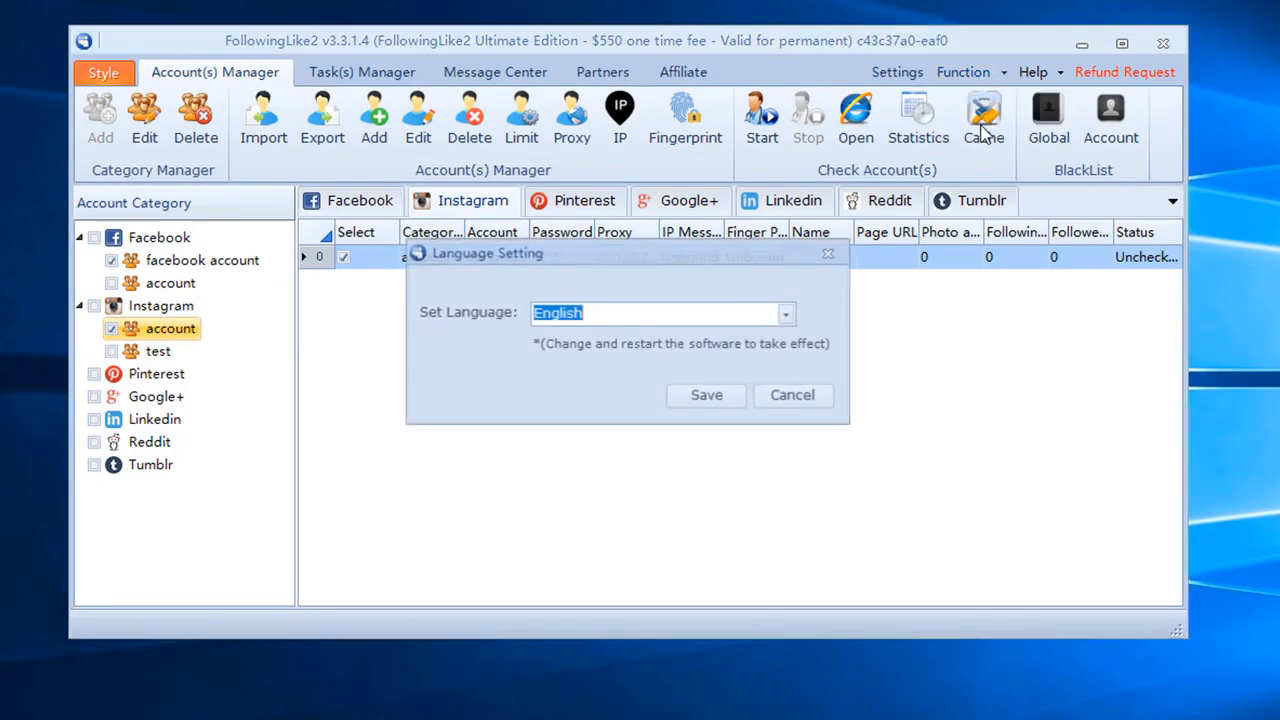
click(790, 315)
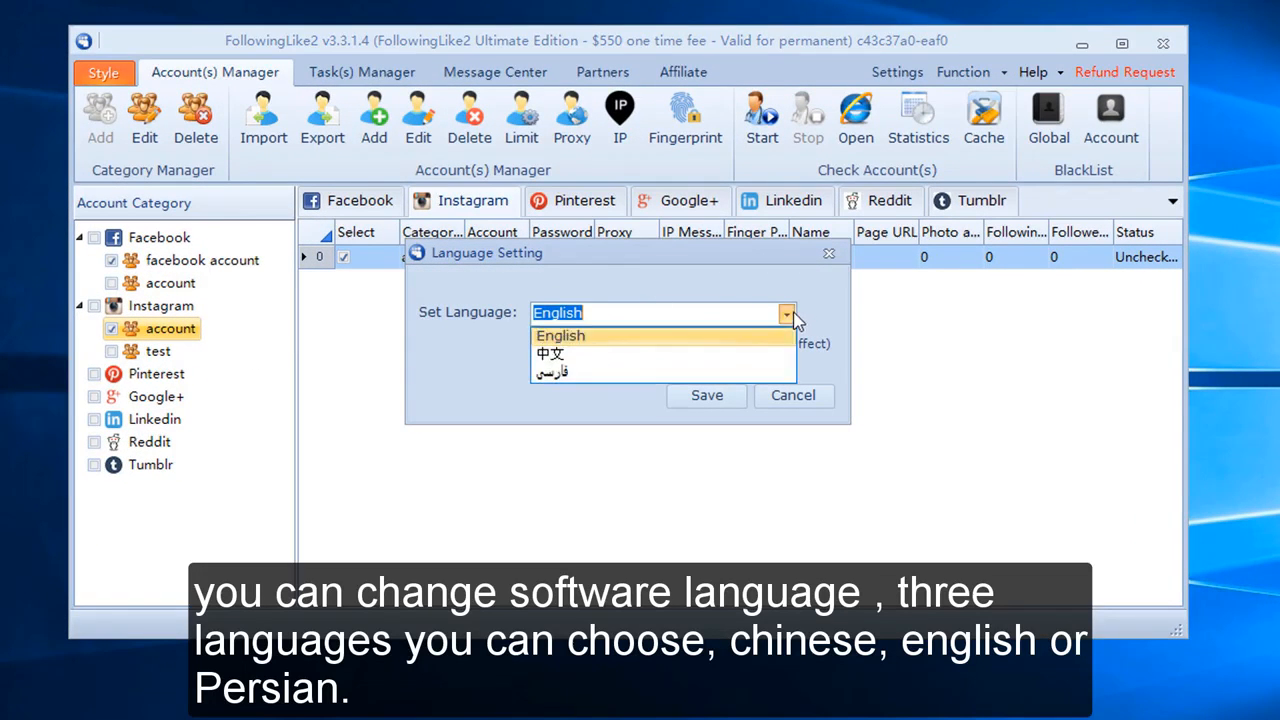
click(570, 405)
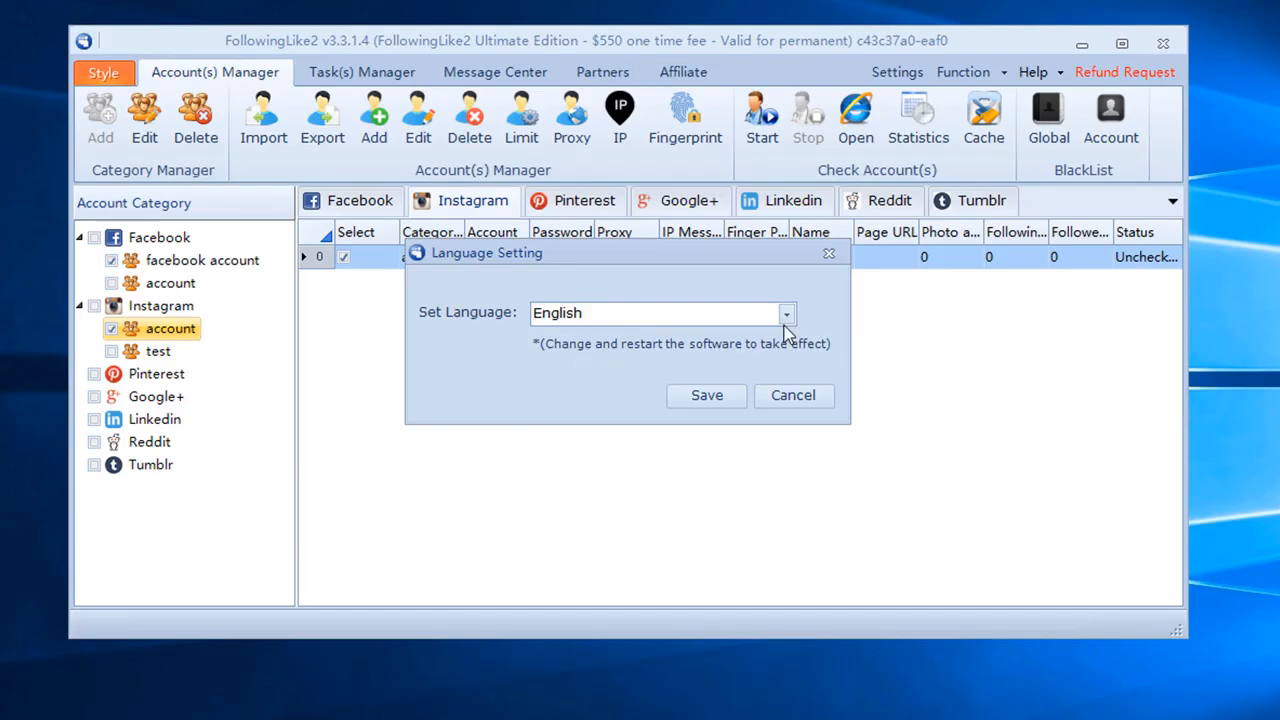
click(786, 314)
click(606, 357)
click(722, 396)
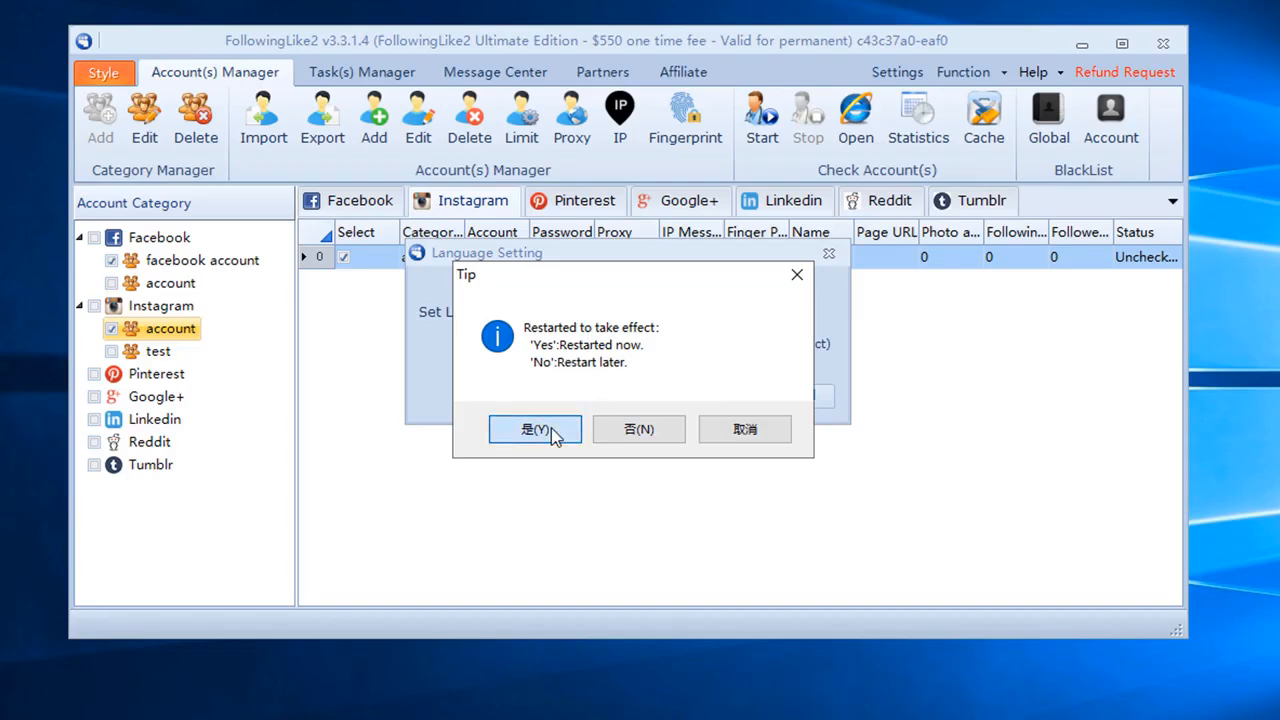
click(622, 434)
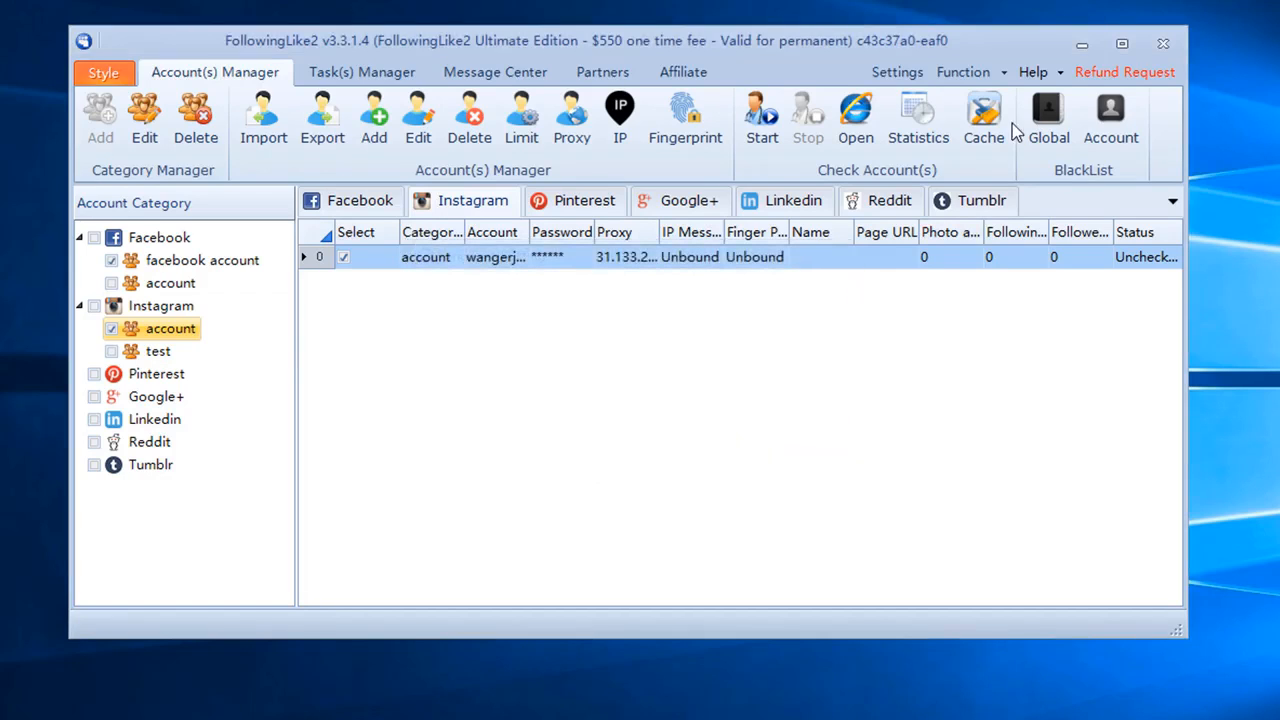
Step: Open the captcha service settings, close them without an API key, and return to Task View
click(1002, 78)
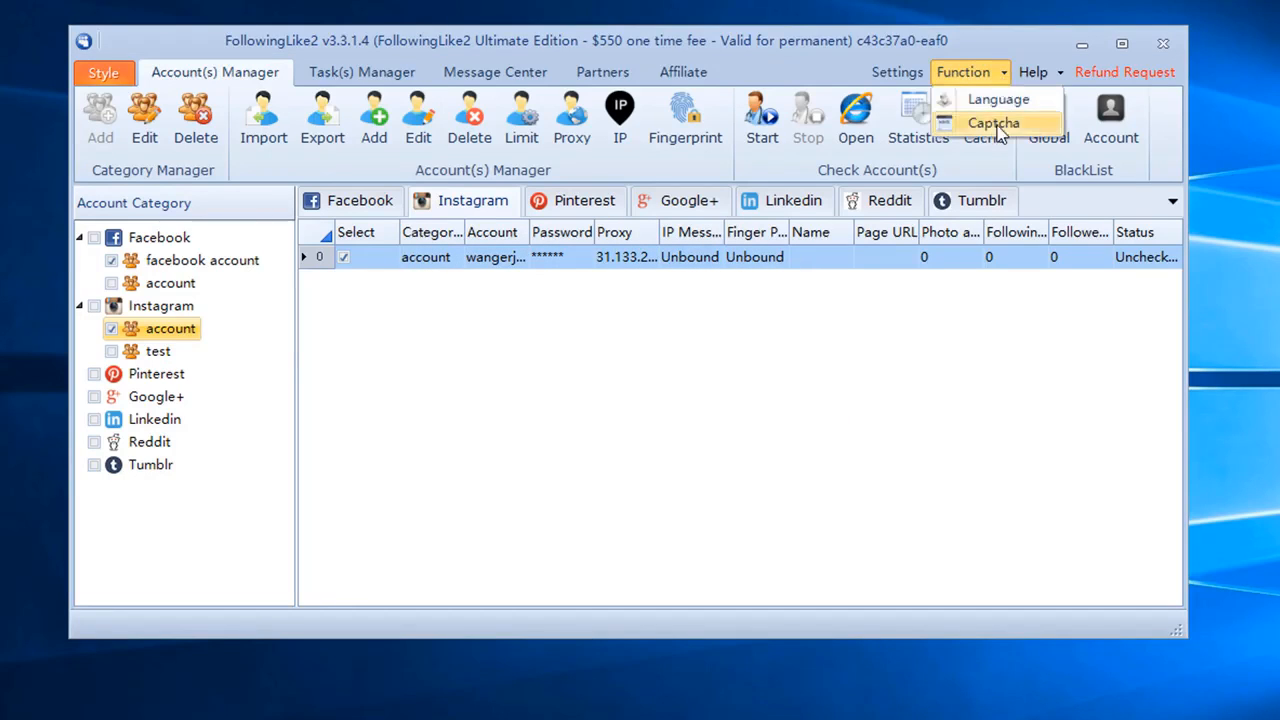
click(995, 124)
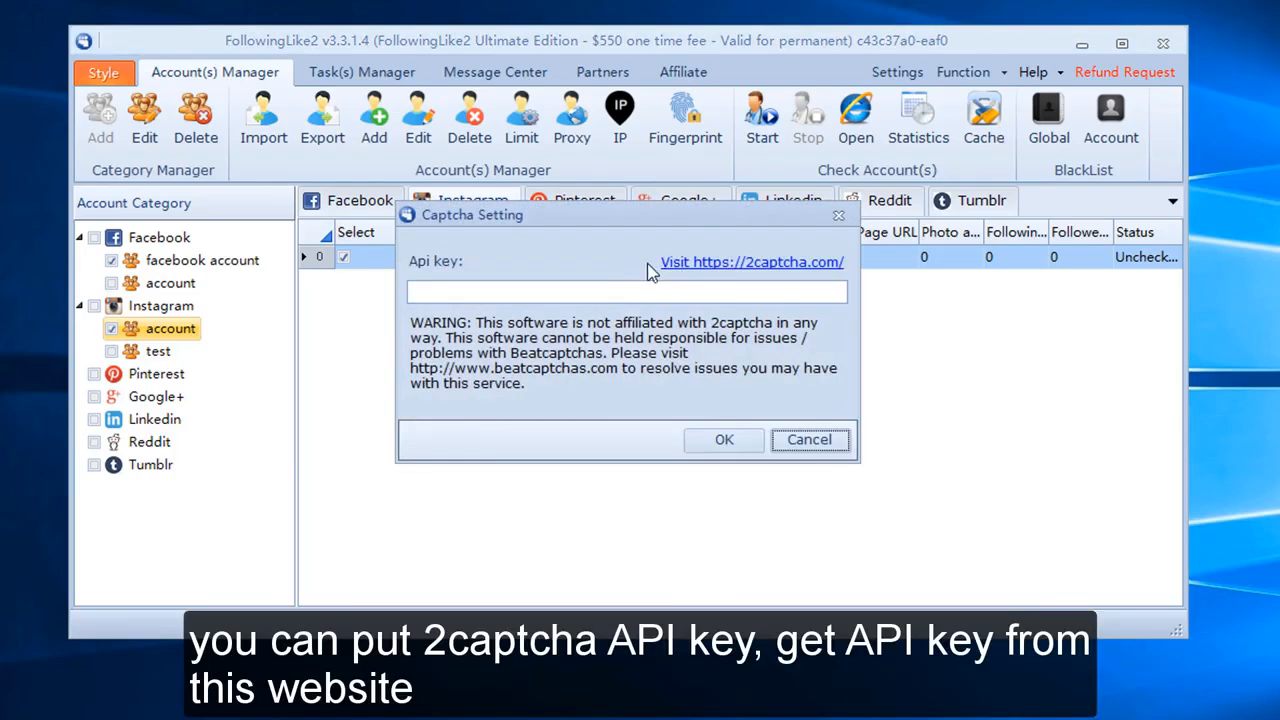
click(459, 291)
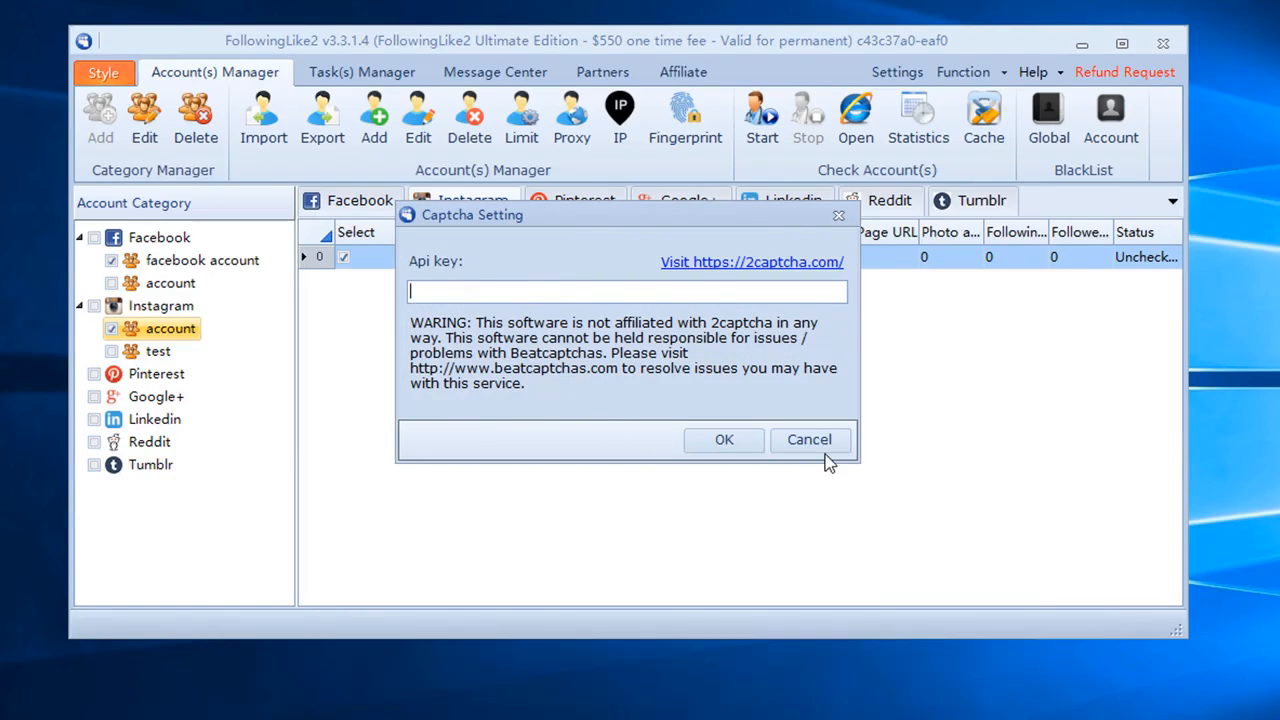
click(824, 450)
click(345, 72)
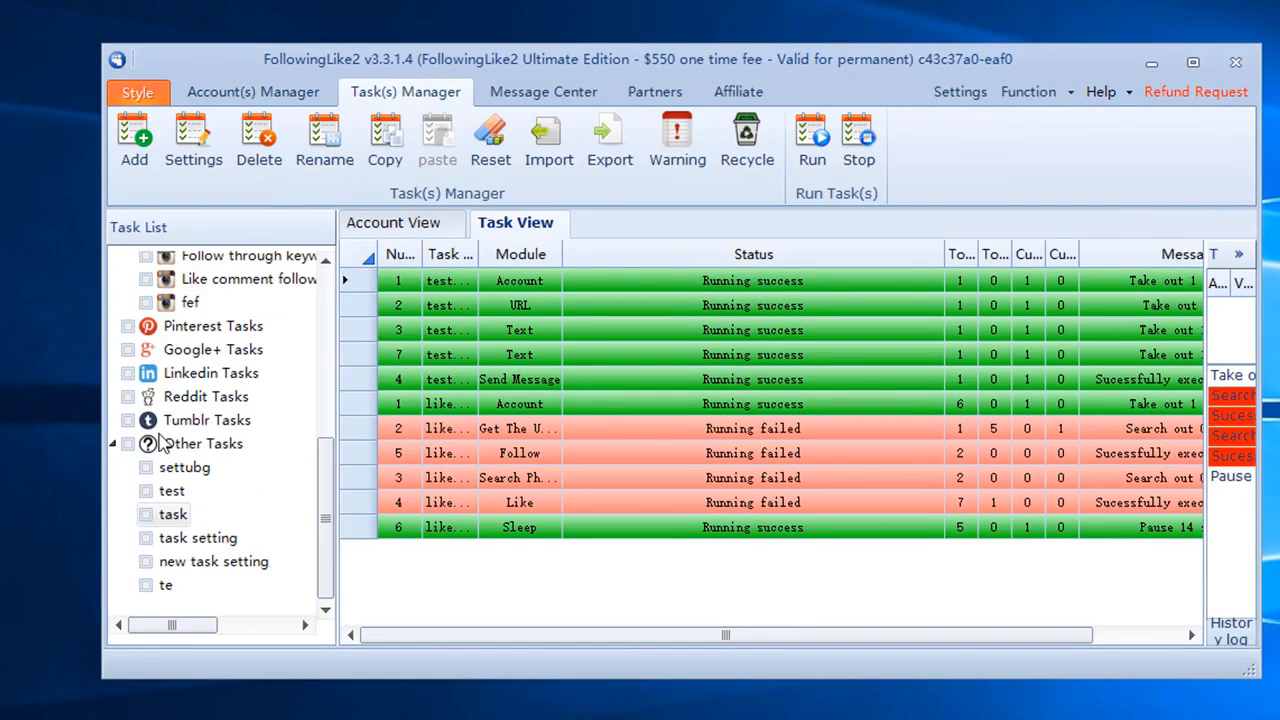
Step: Mark the settubg task for running, then dismiss the run options without starting it
click(146, 467)
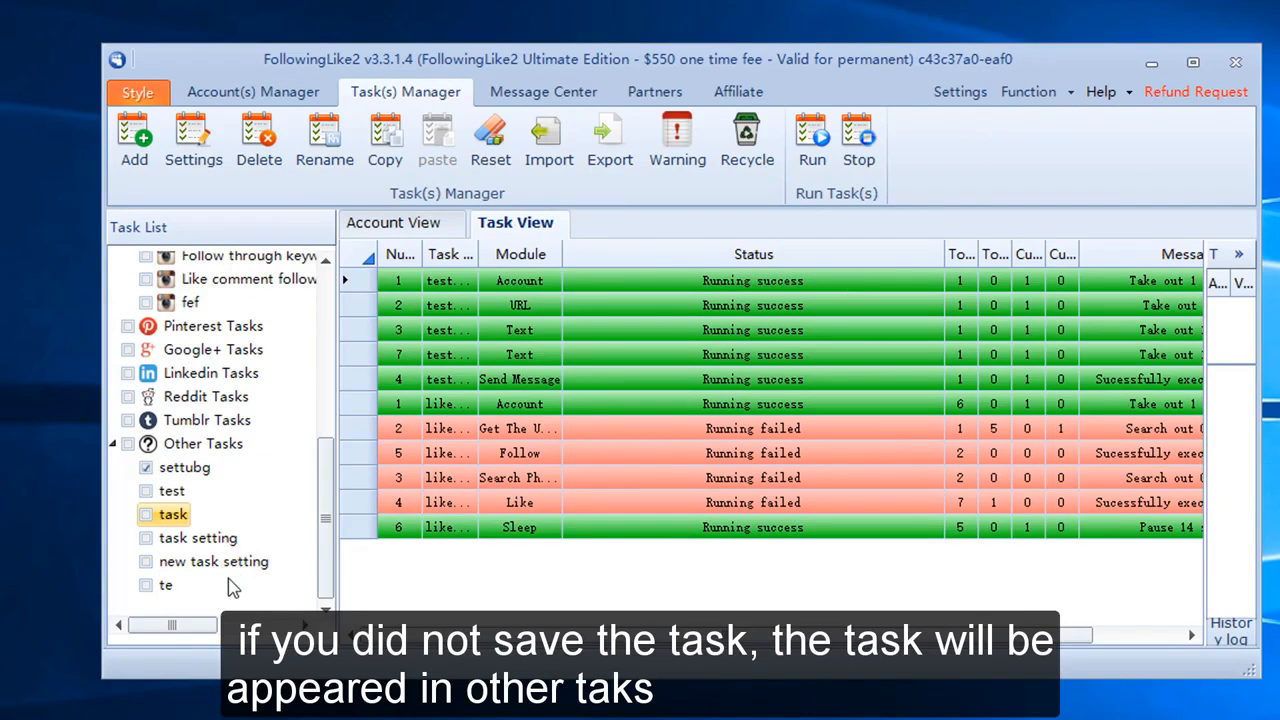
click(815, 160)
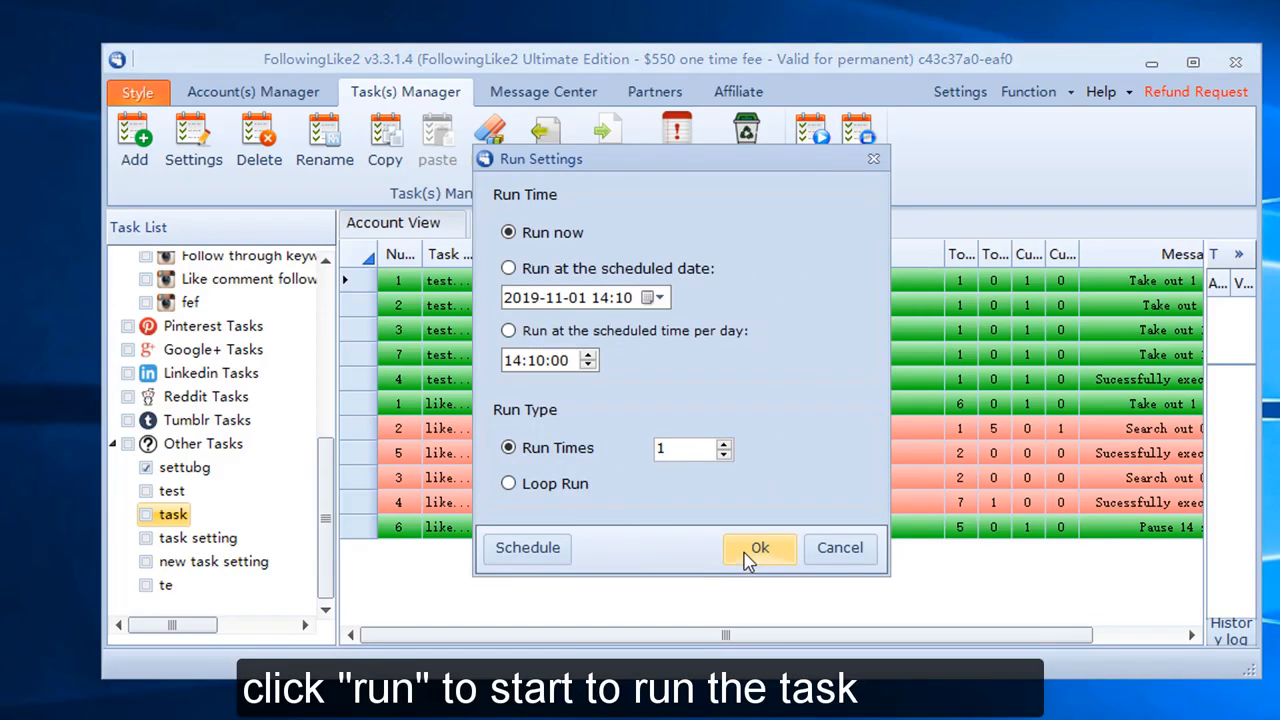
click(815, 551)
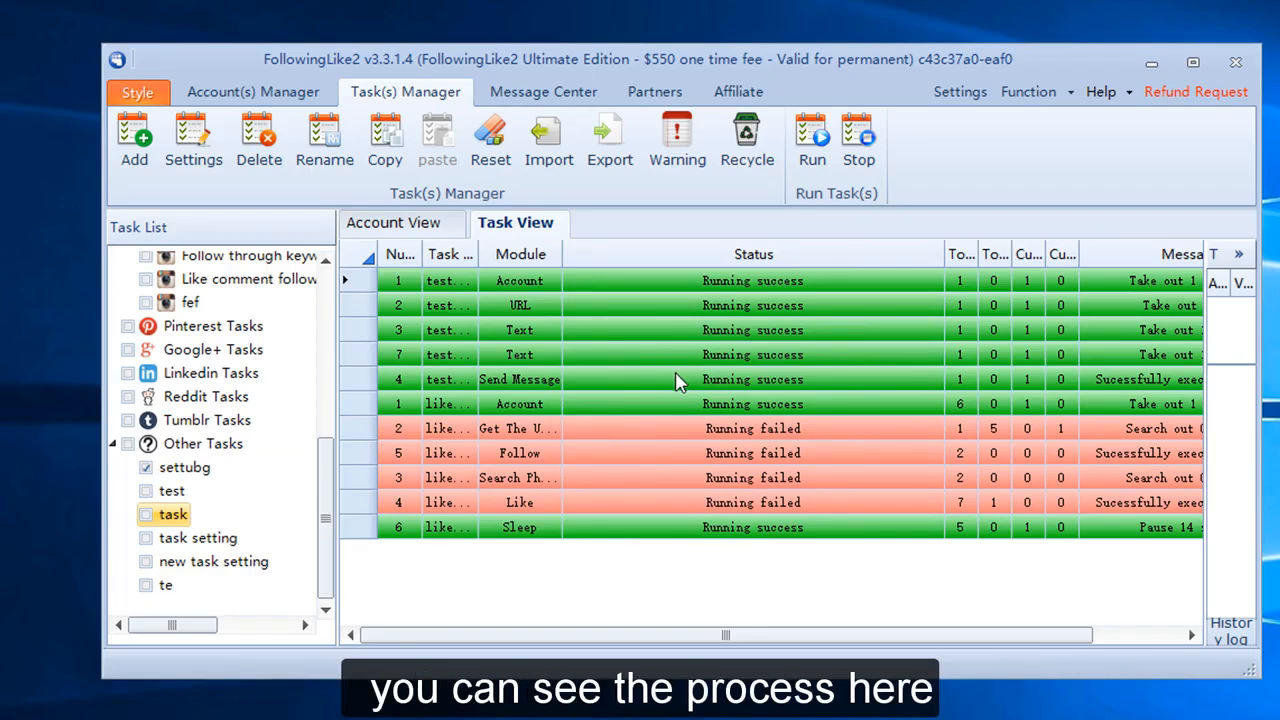
Step: Show the Account View's follow counters (0/0/1000 per day) after reviewing the account limits unchanged
click(443, 228)
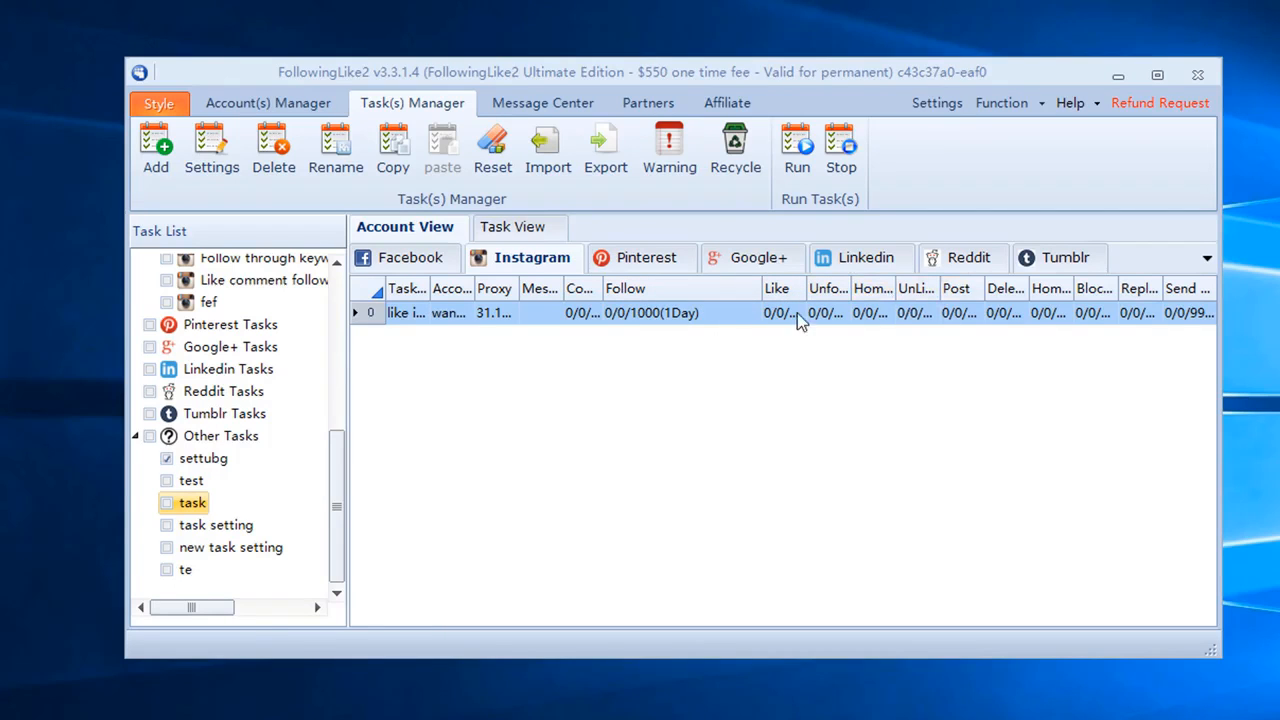
click(318, 103)
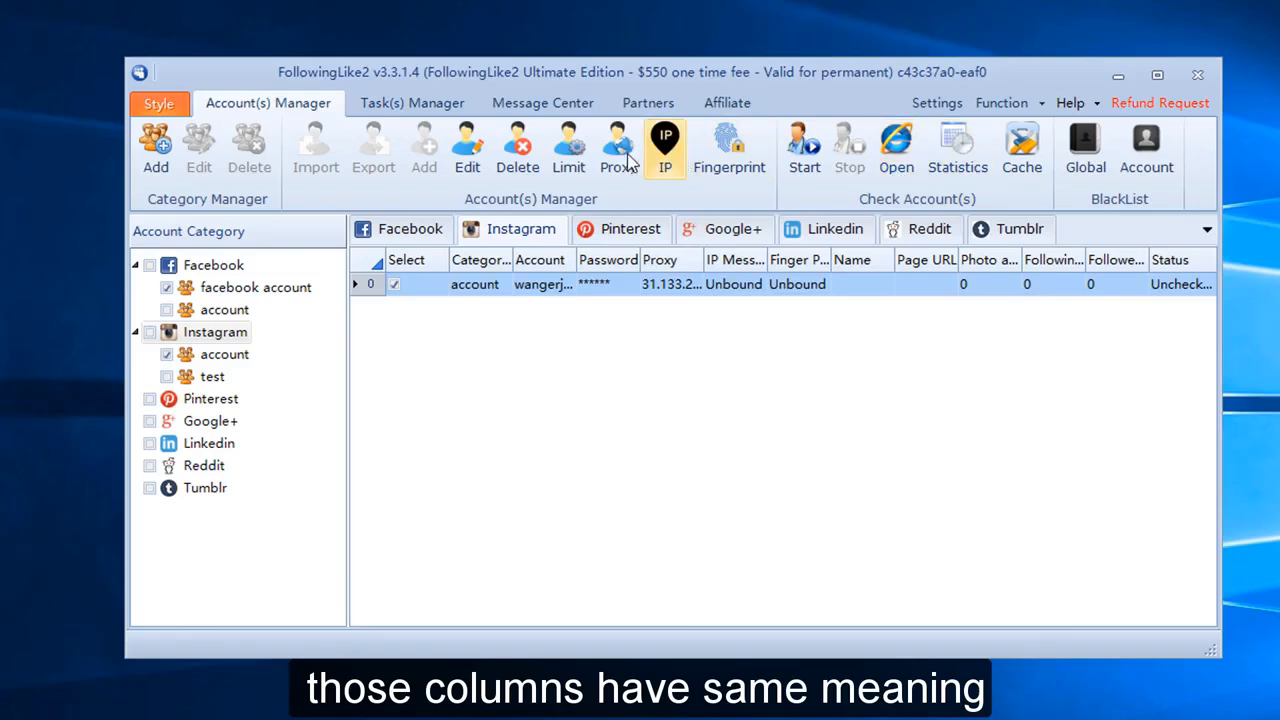
click(568, 150)
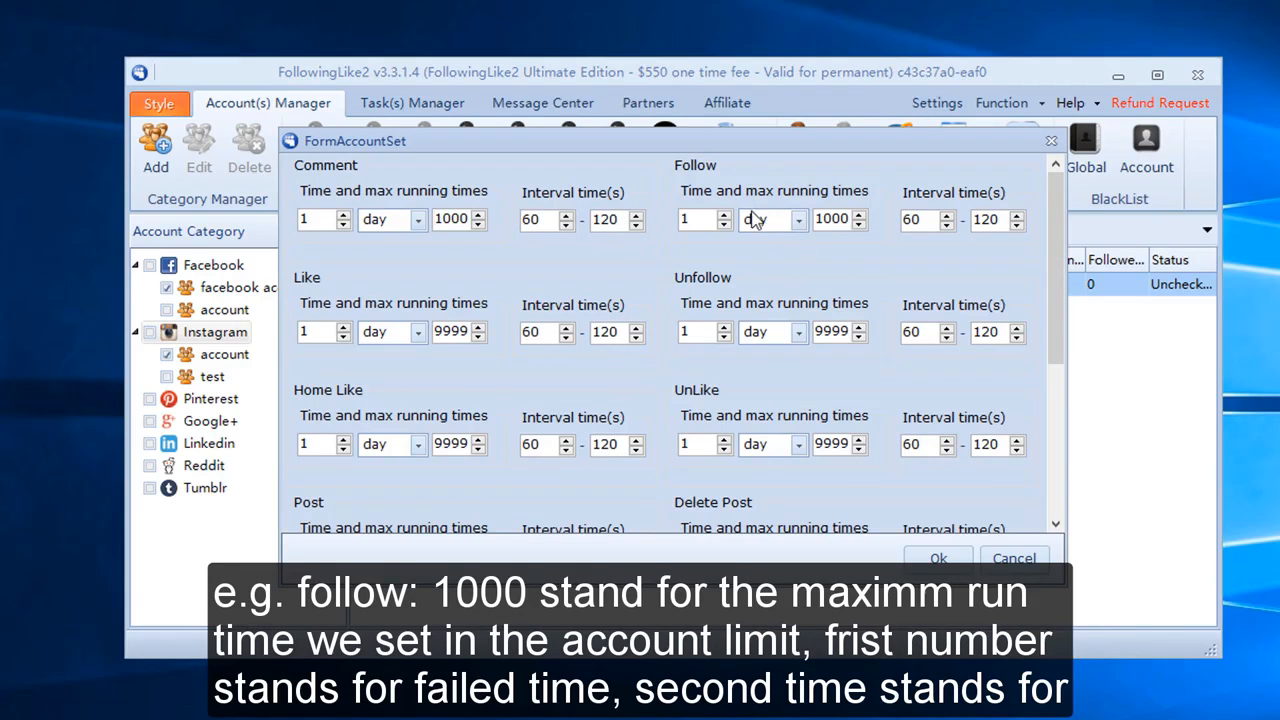
click(1016, 557)
click(389, 106)
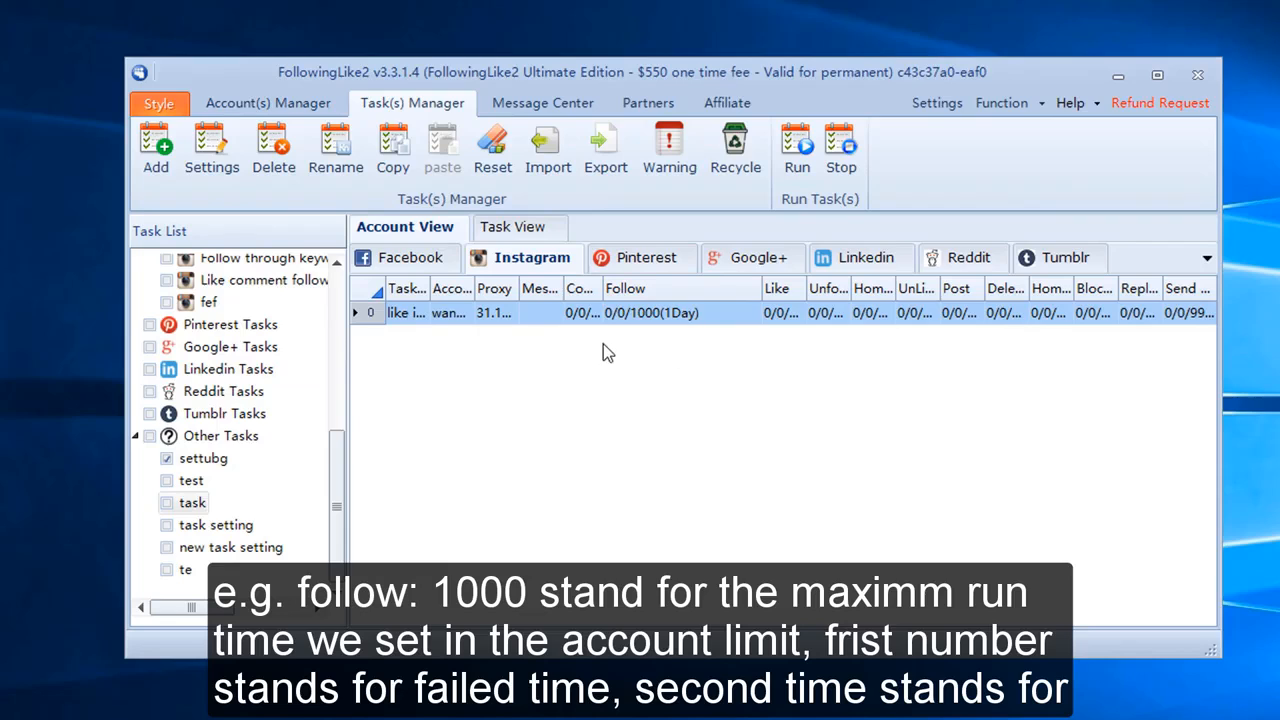